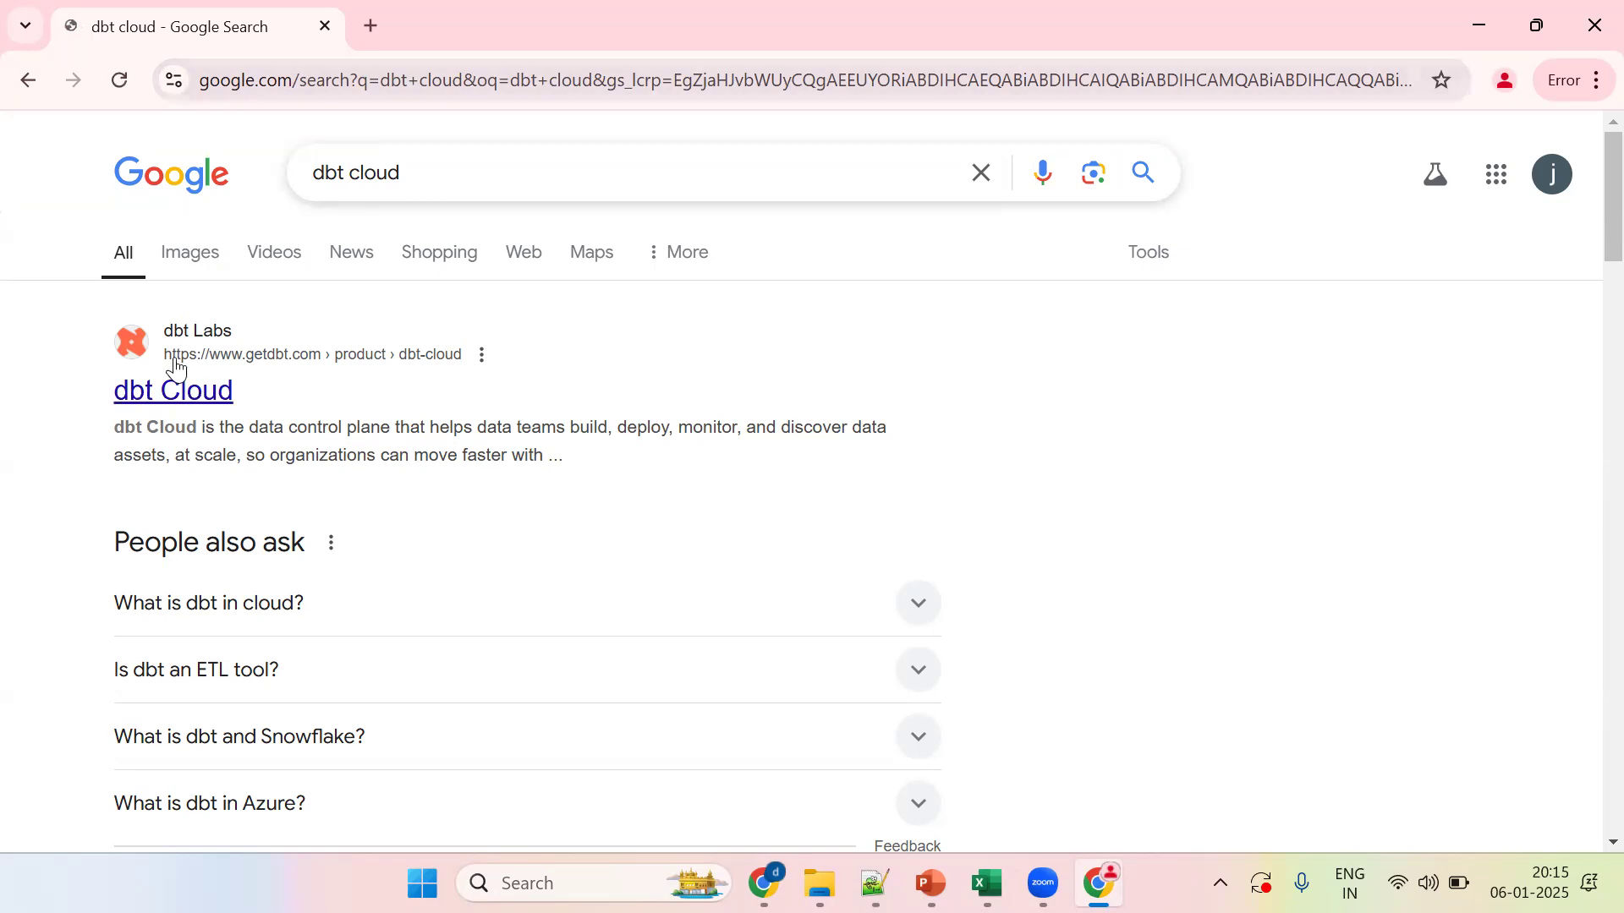
Step: Reach the dbt Cloud free sign-up form from the search results and start a new browser tab
click(156, 399)
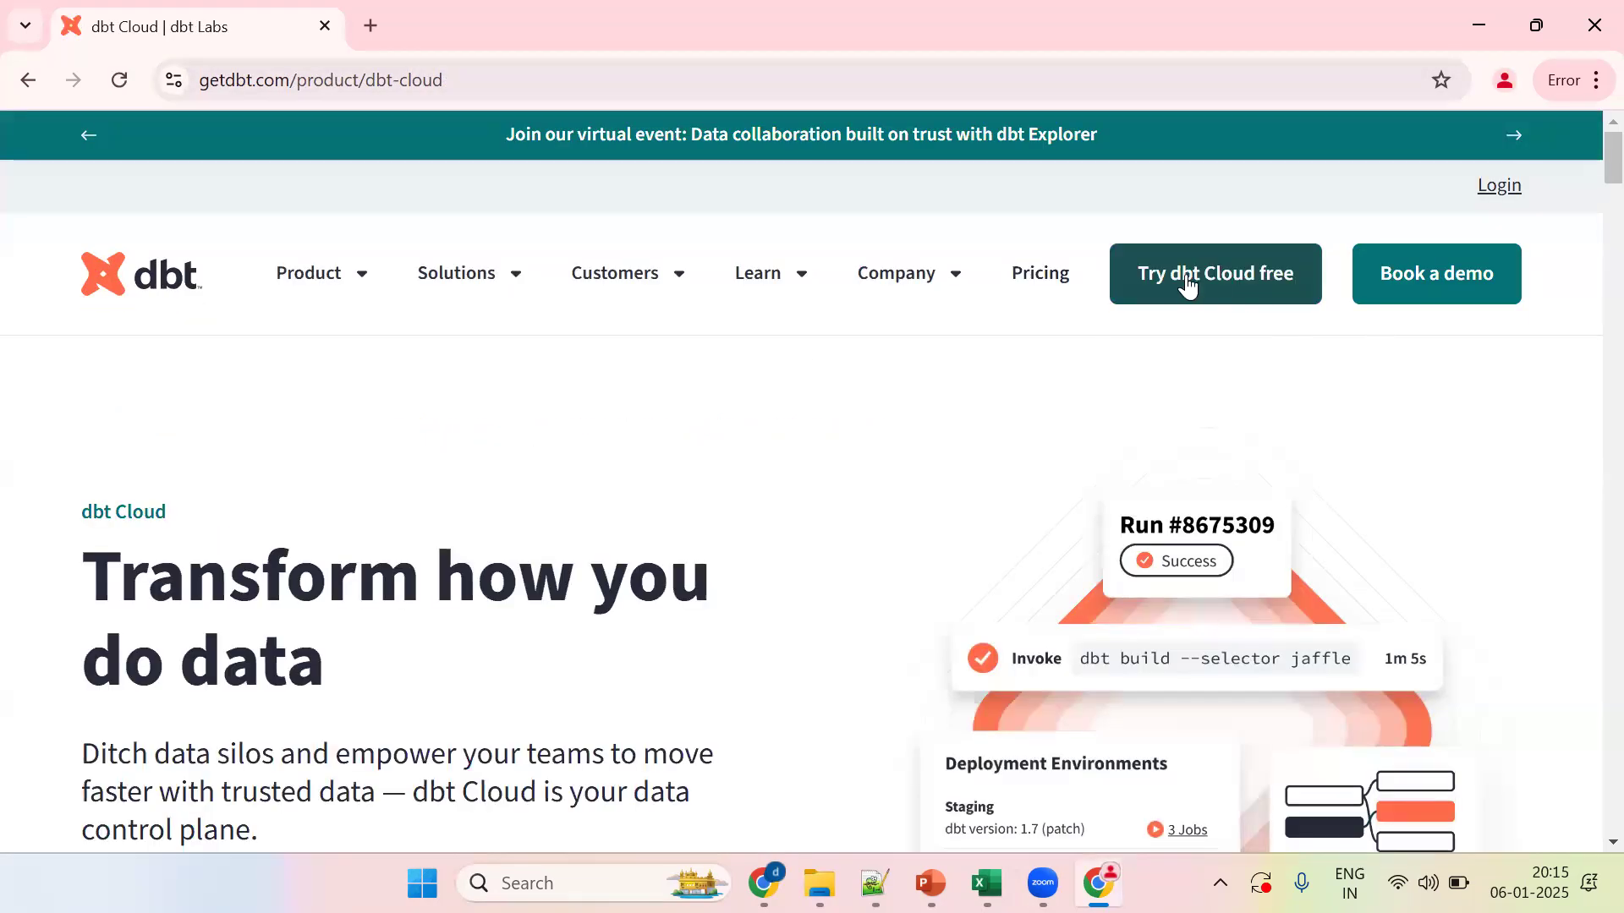
click(1261, 284)
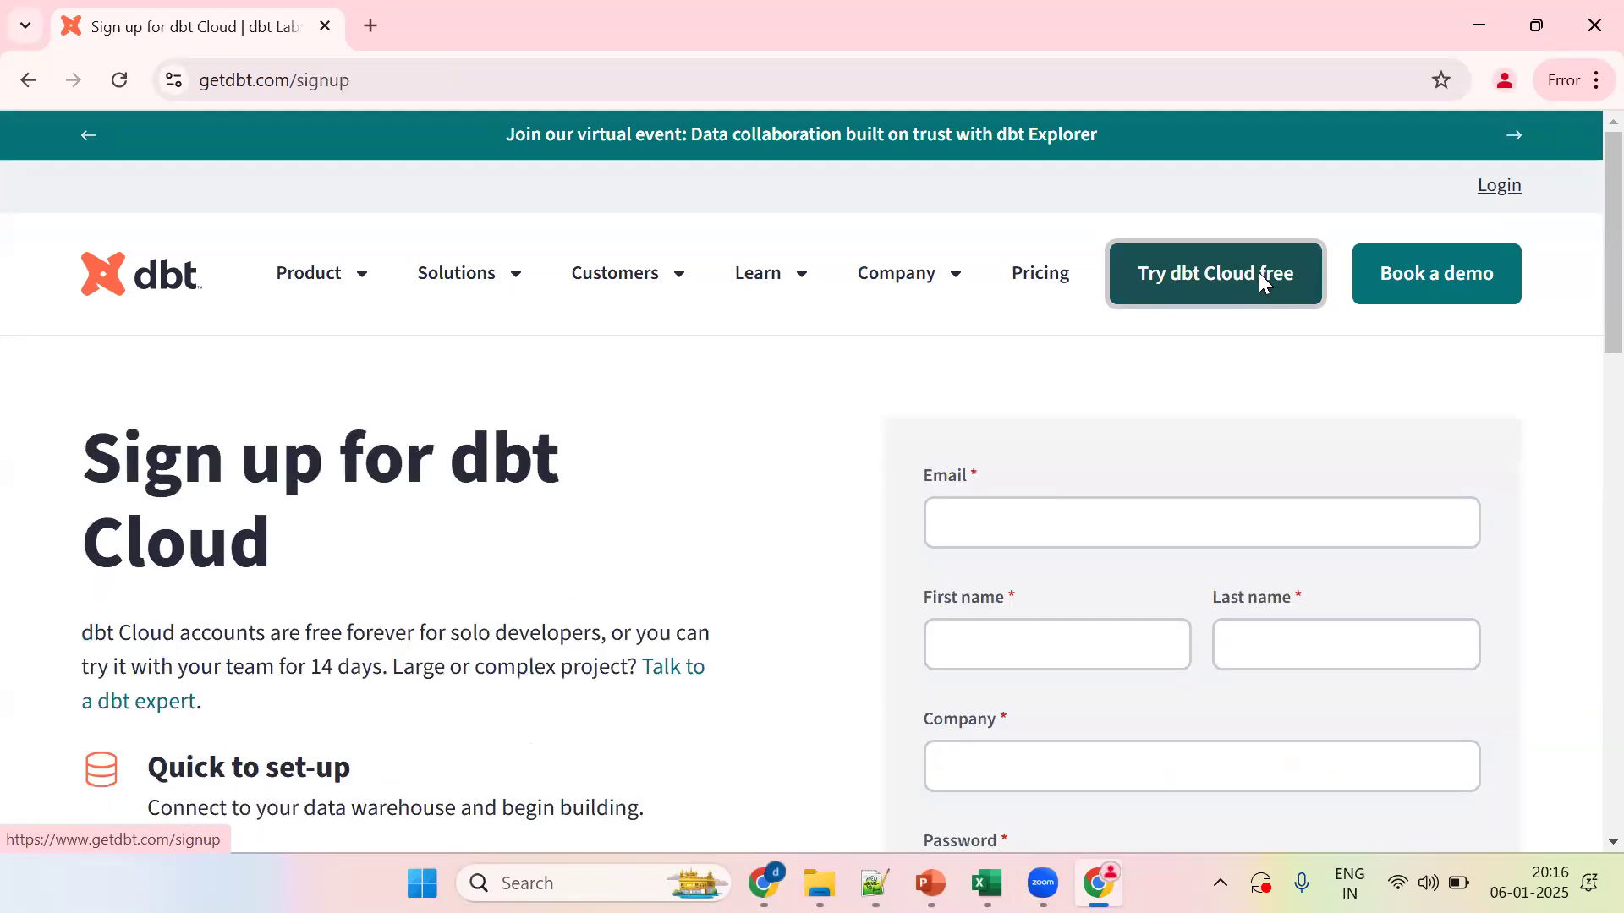
click(1014, 506)
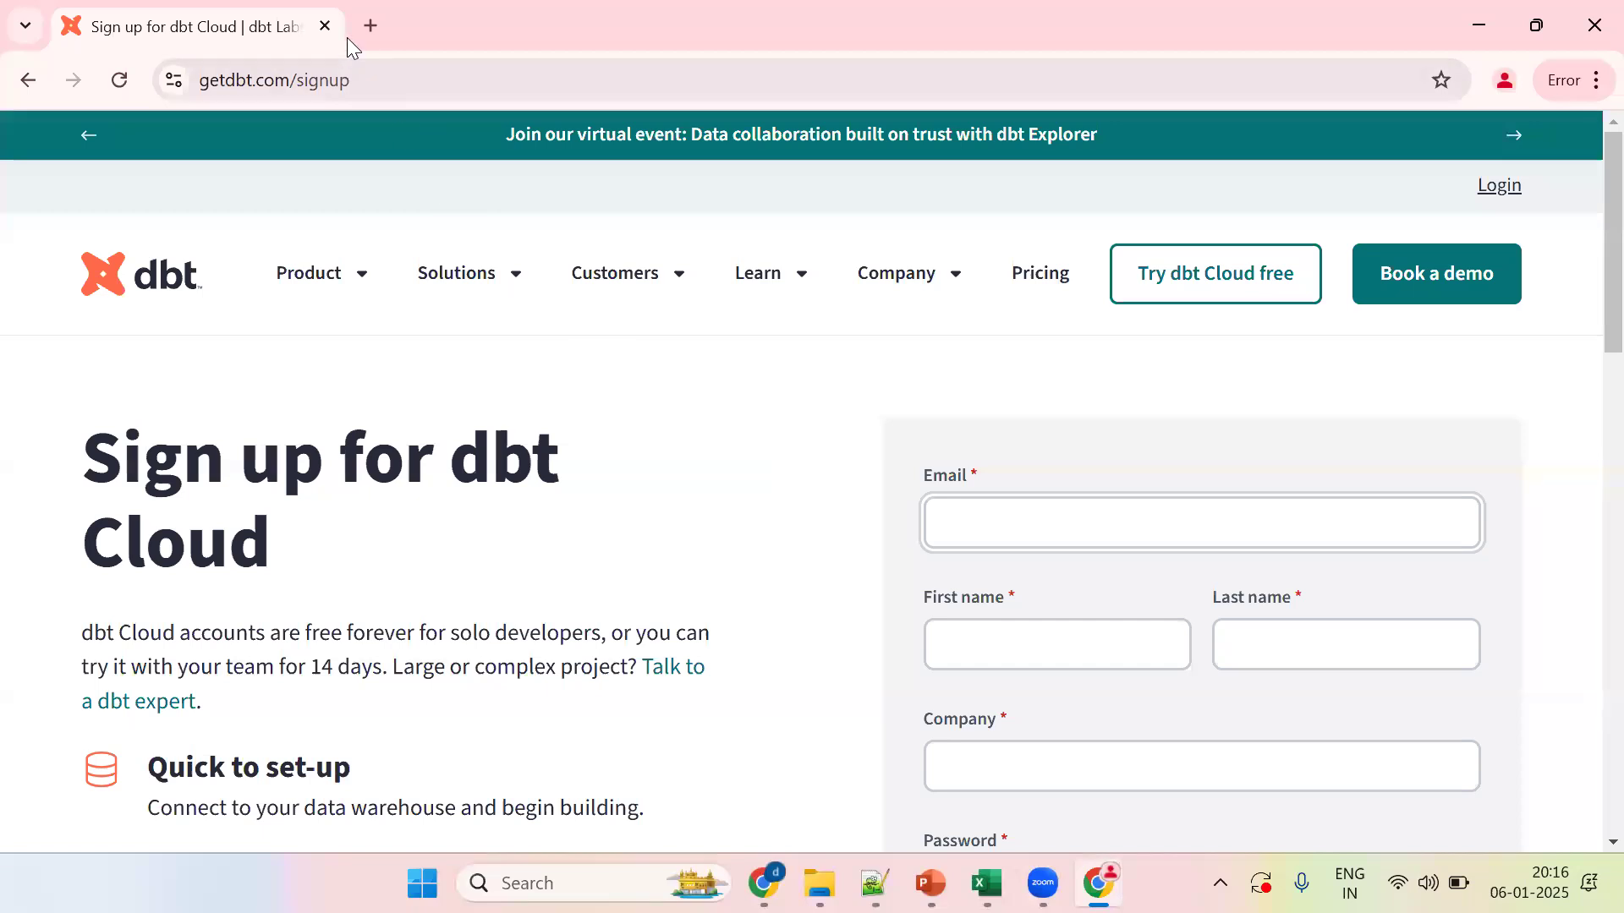
click(369, 25)
text(g)
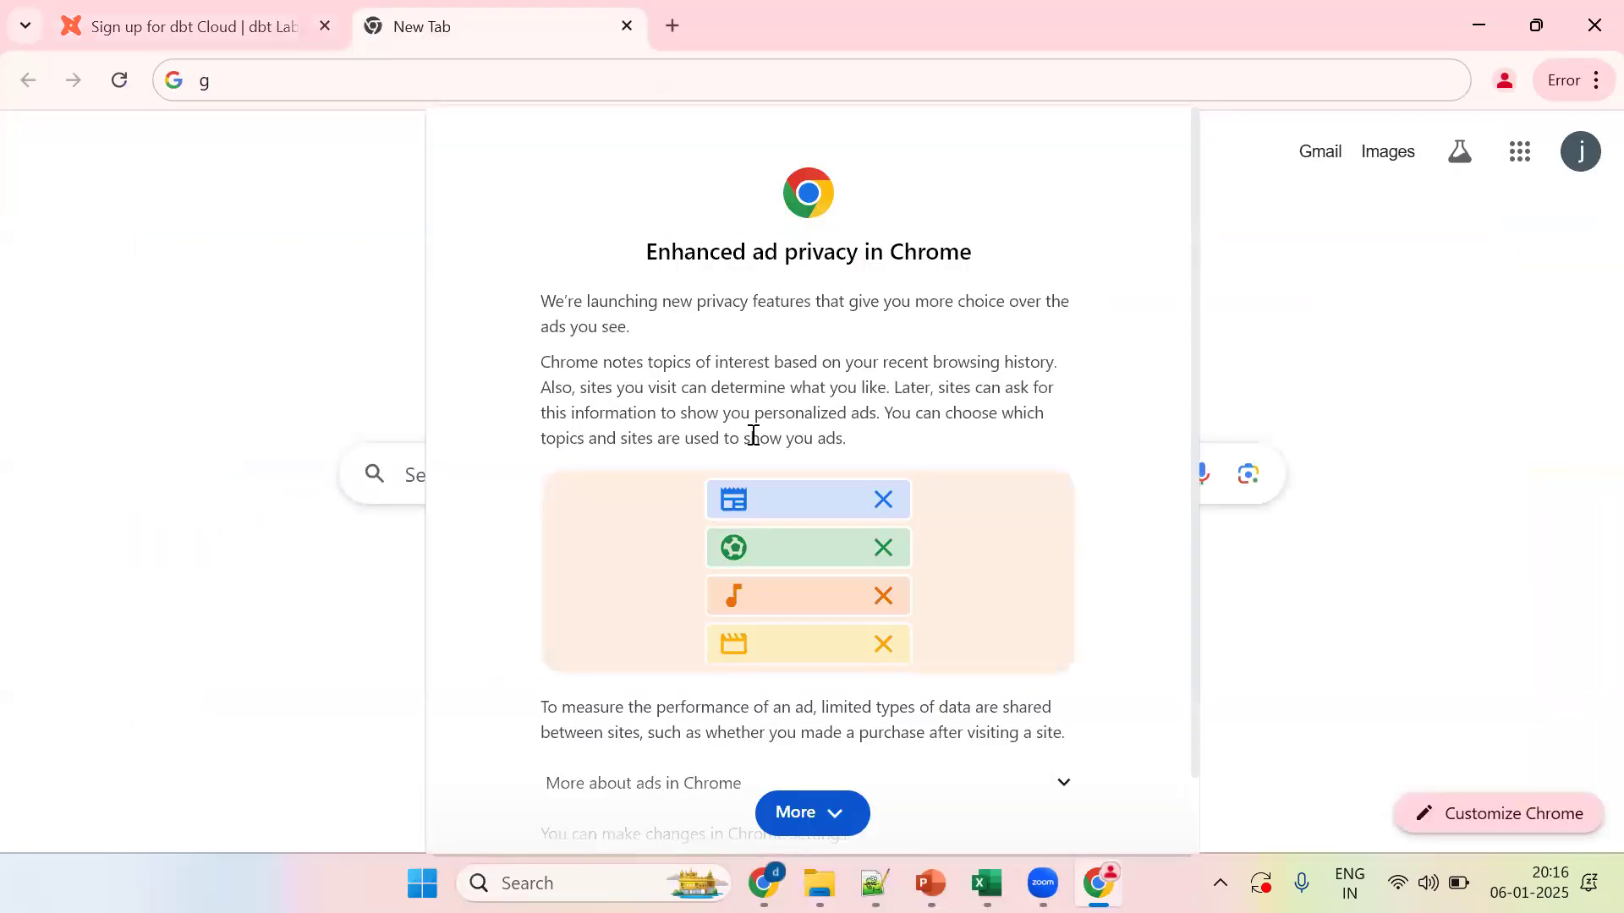
Step: Dismiss Chrome's ad-privacy notice and load Gmail in the new tab
click(827, 803)
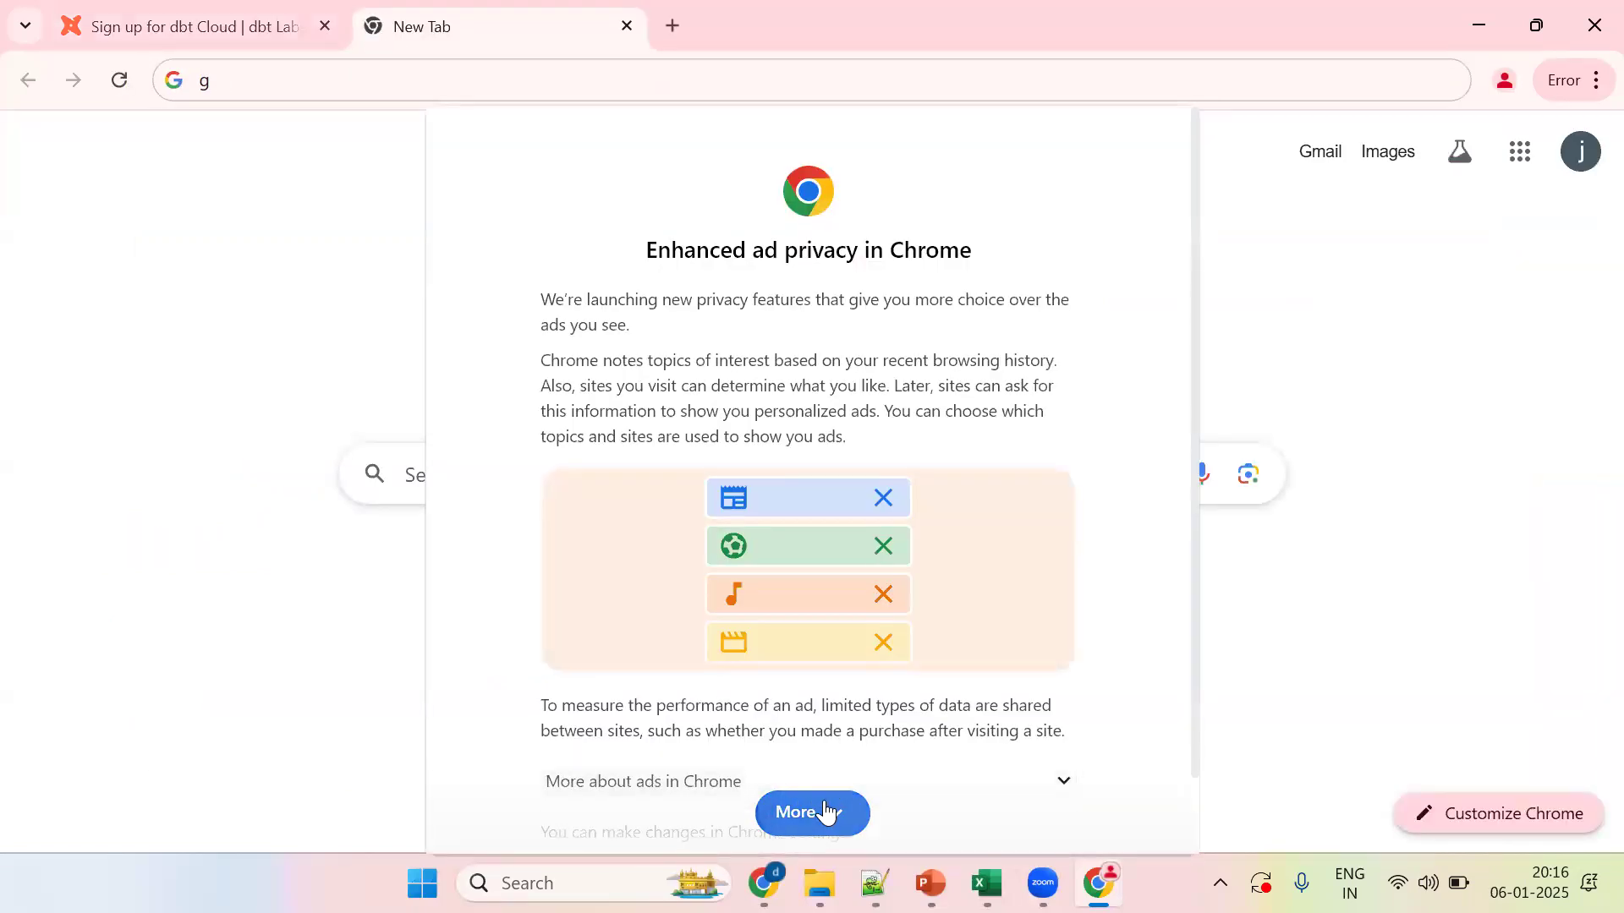
click(1011, 825)
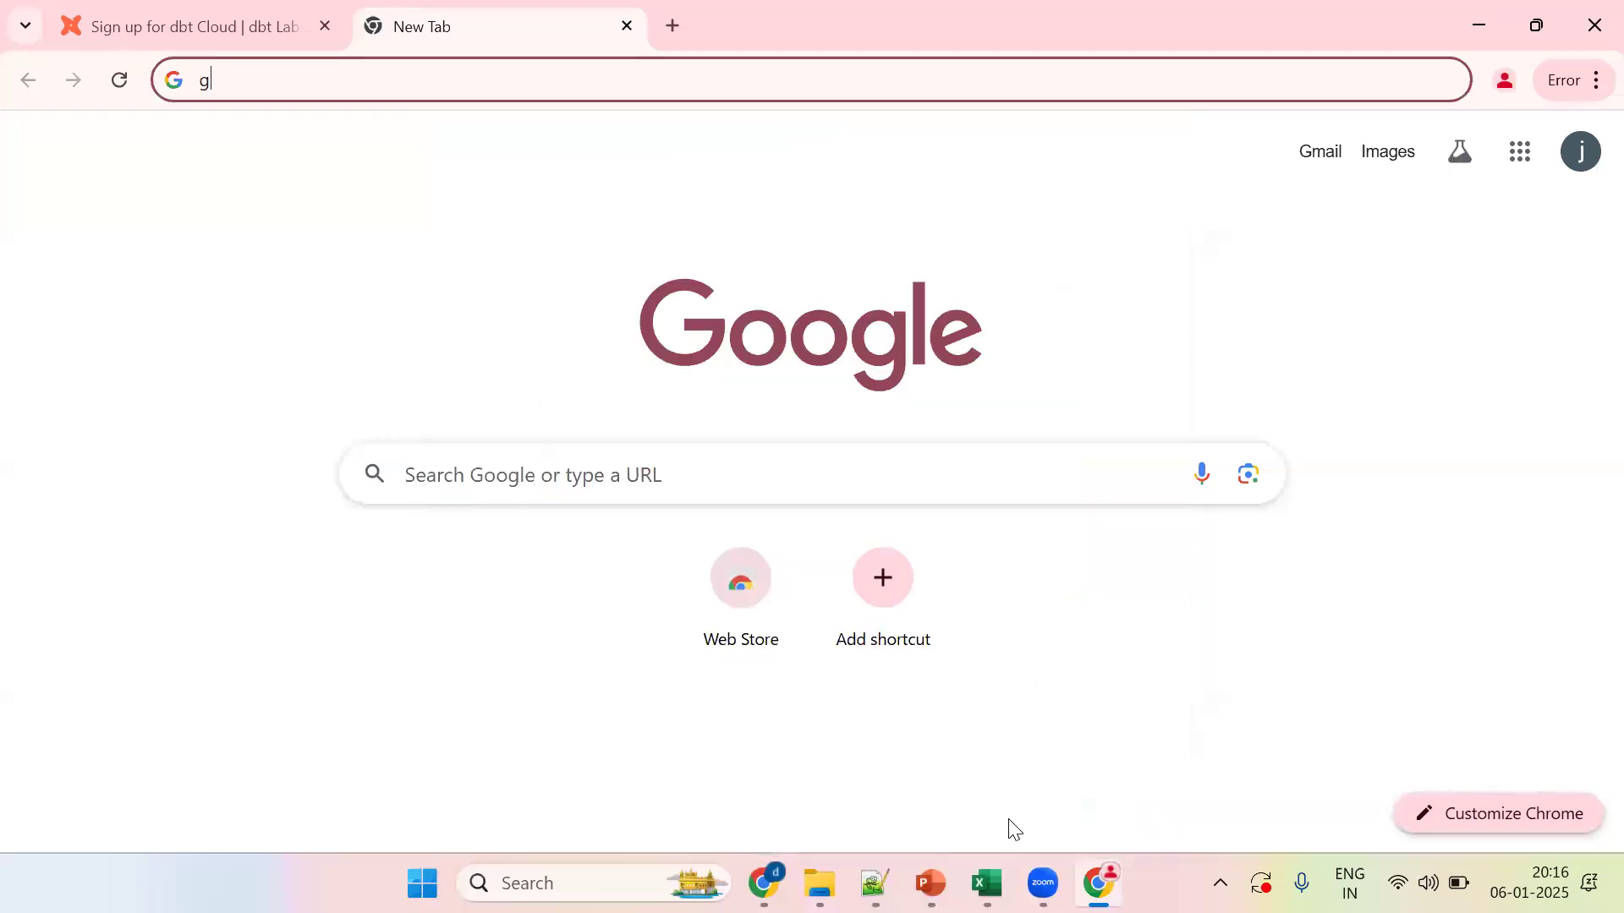
text(m)
key(Down)
key(Return)
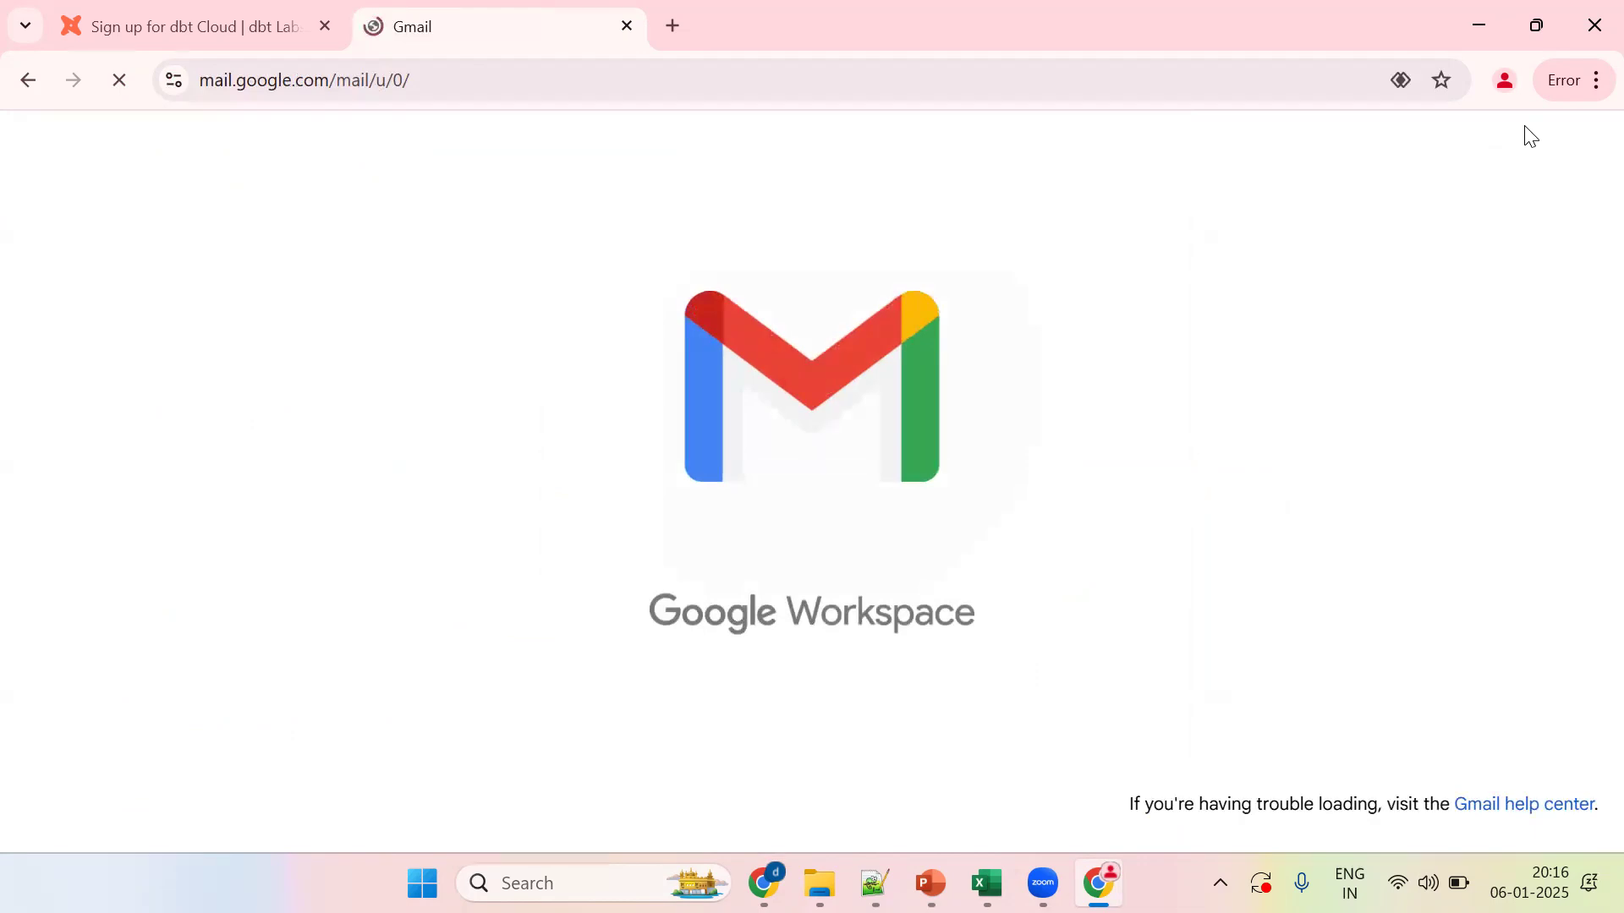
Step: Copy the signed-in Google account's email address and return to the dbt Email field
click(1580, 145)
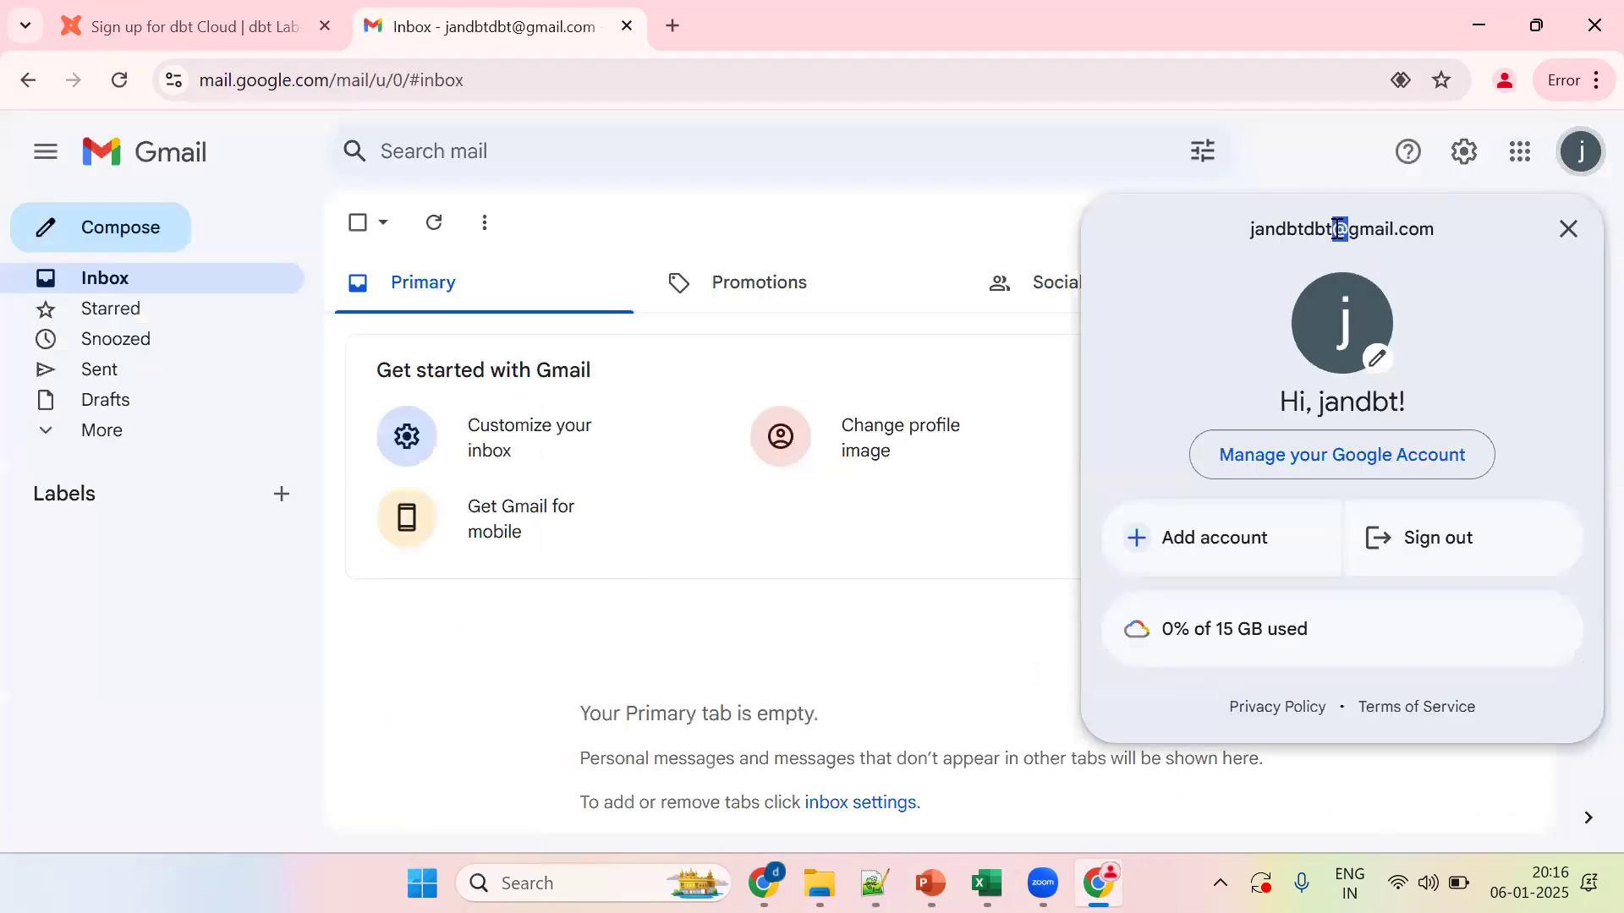
triple_click(1337, 227)
key(ctrl+c)
click(301, 35)
click(930, 532)
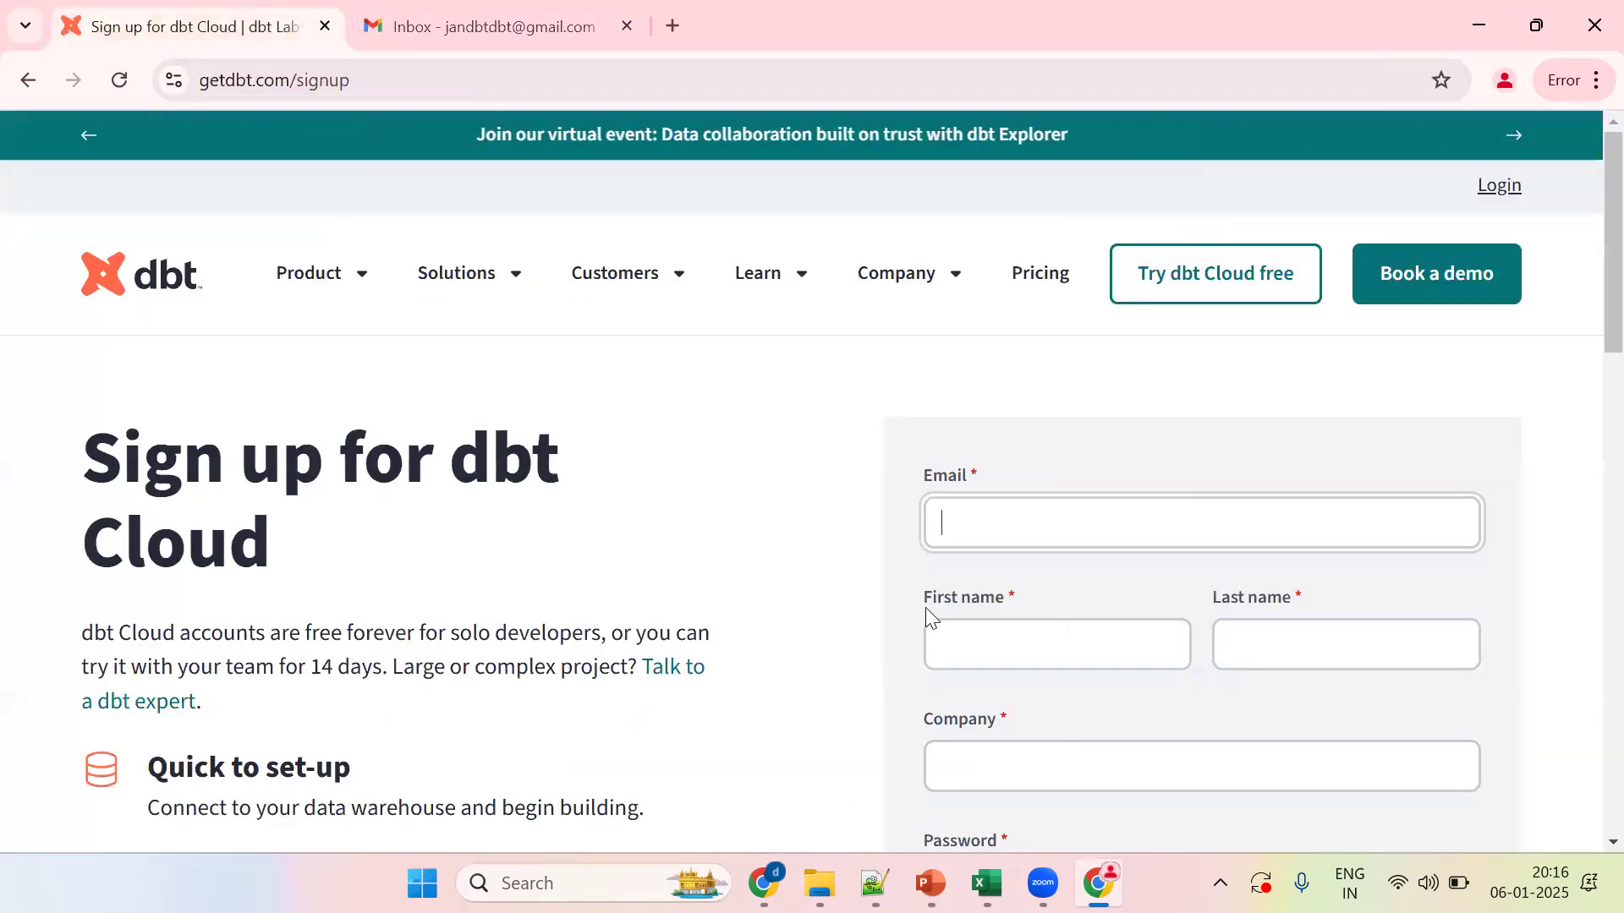
Step: Paste the account email, fill in the first and last name, and enter company 'abc'
key(ctrl+v)
click(972, 662)
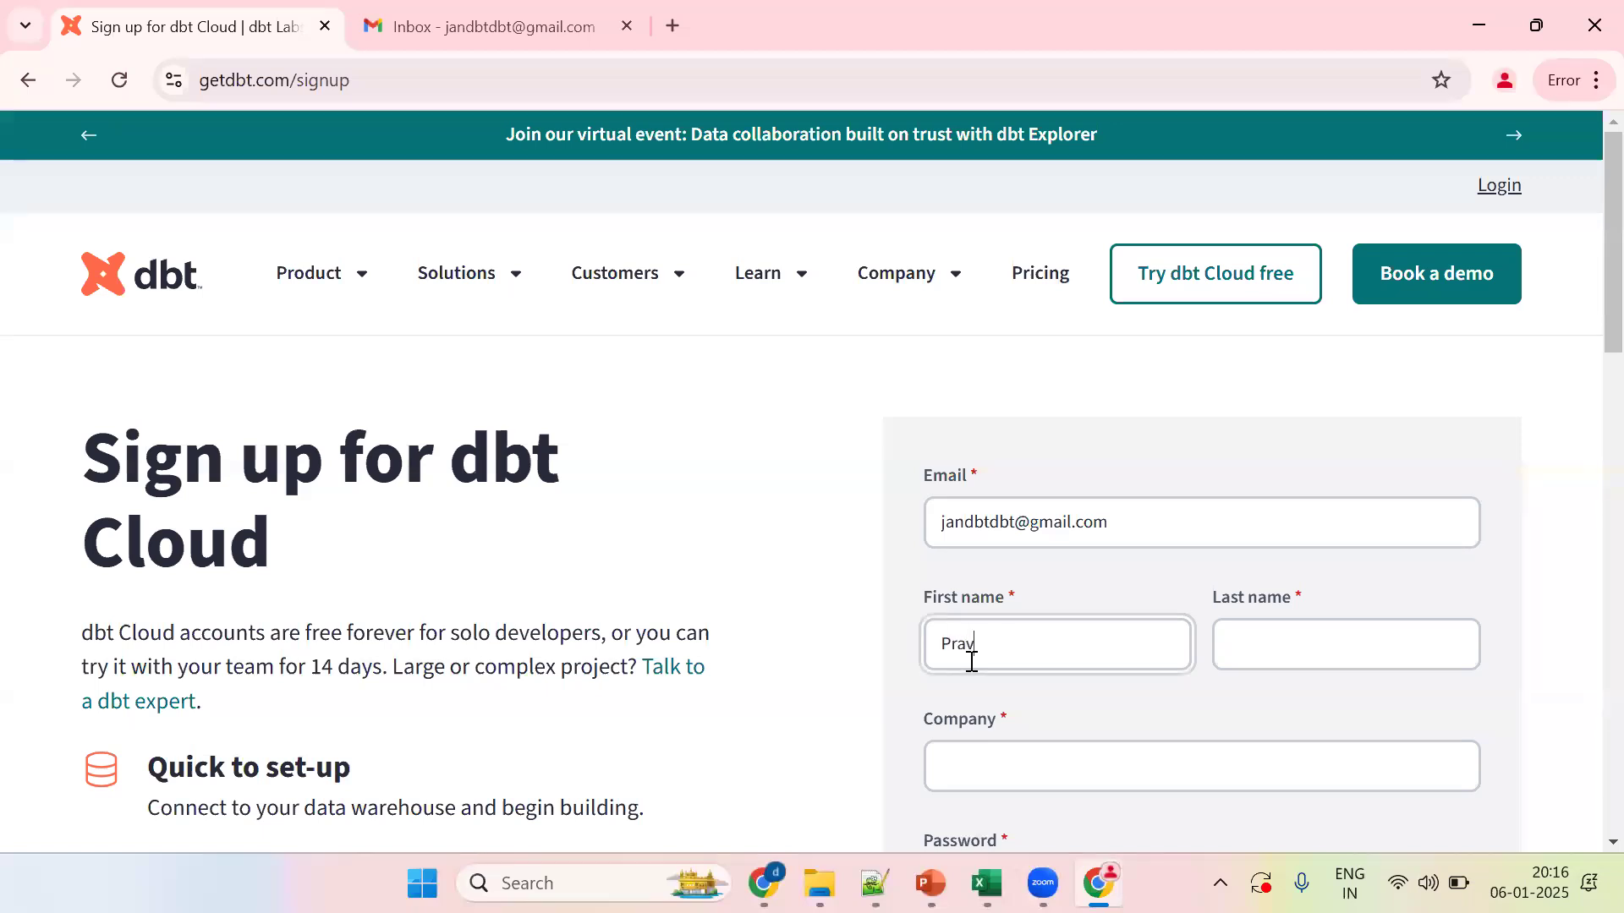
key(Tab)
text(d)
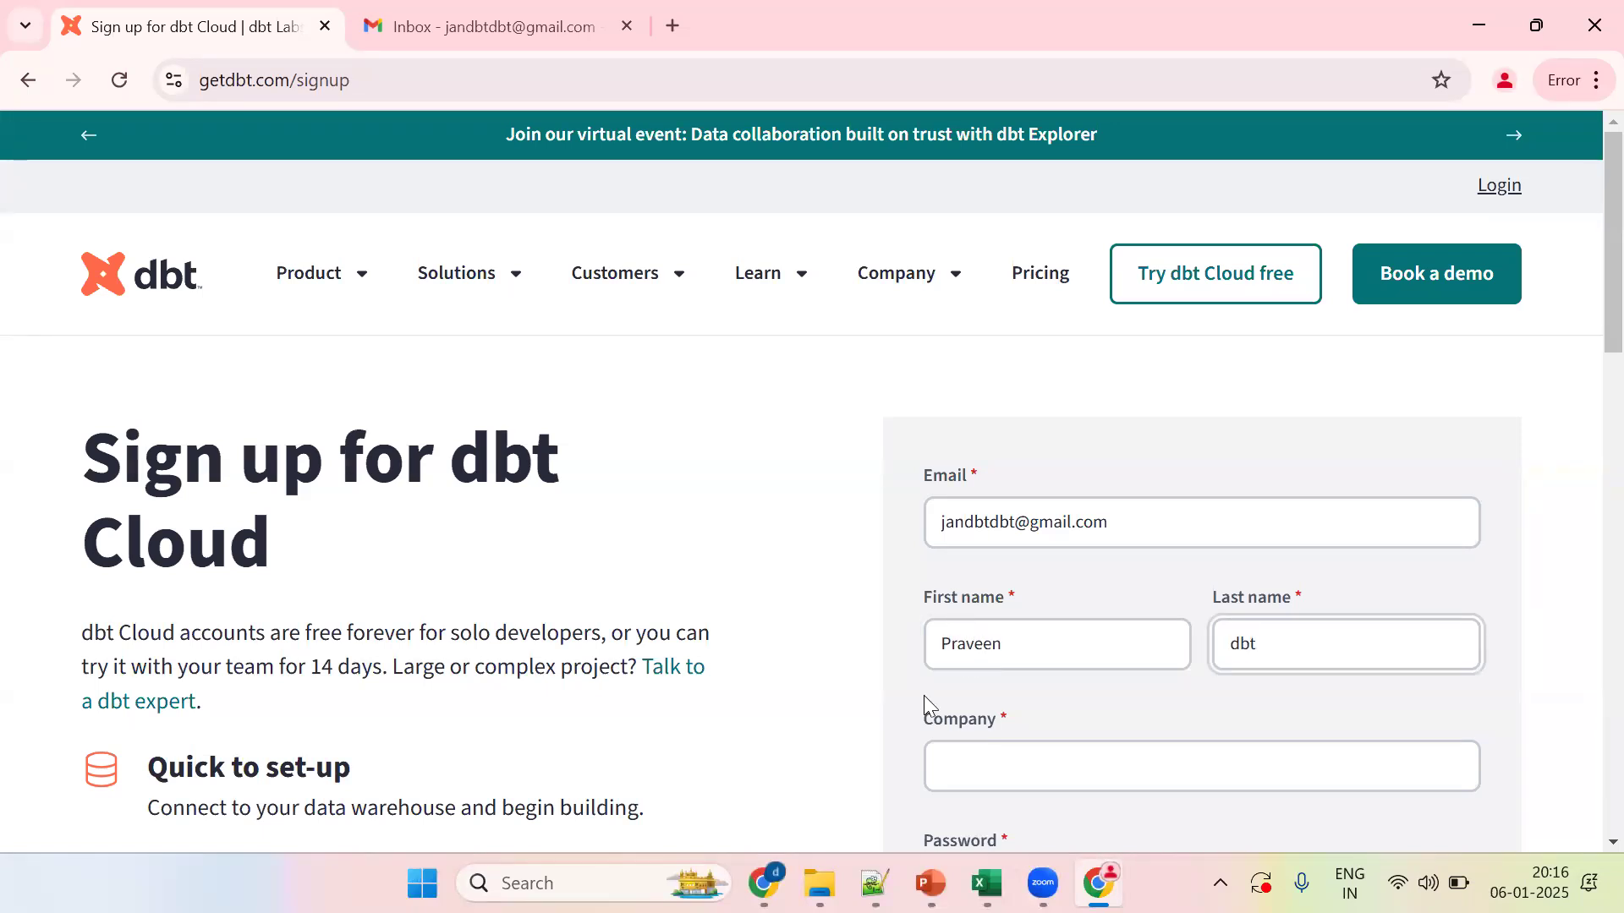
click(960, 787)
text(abc)
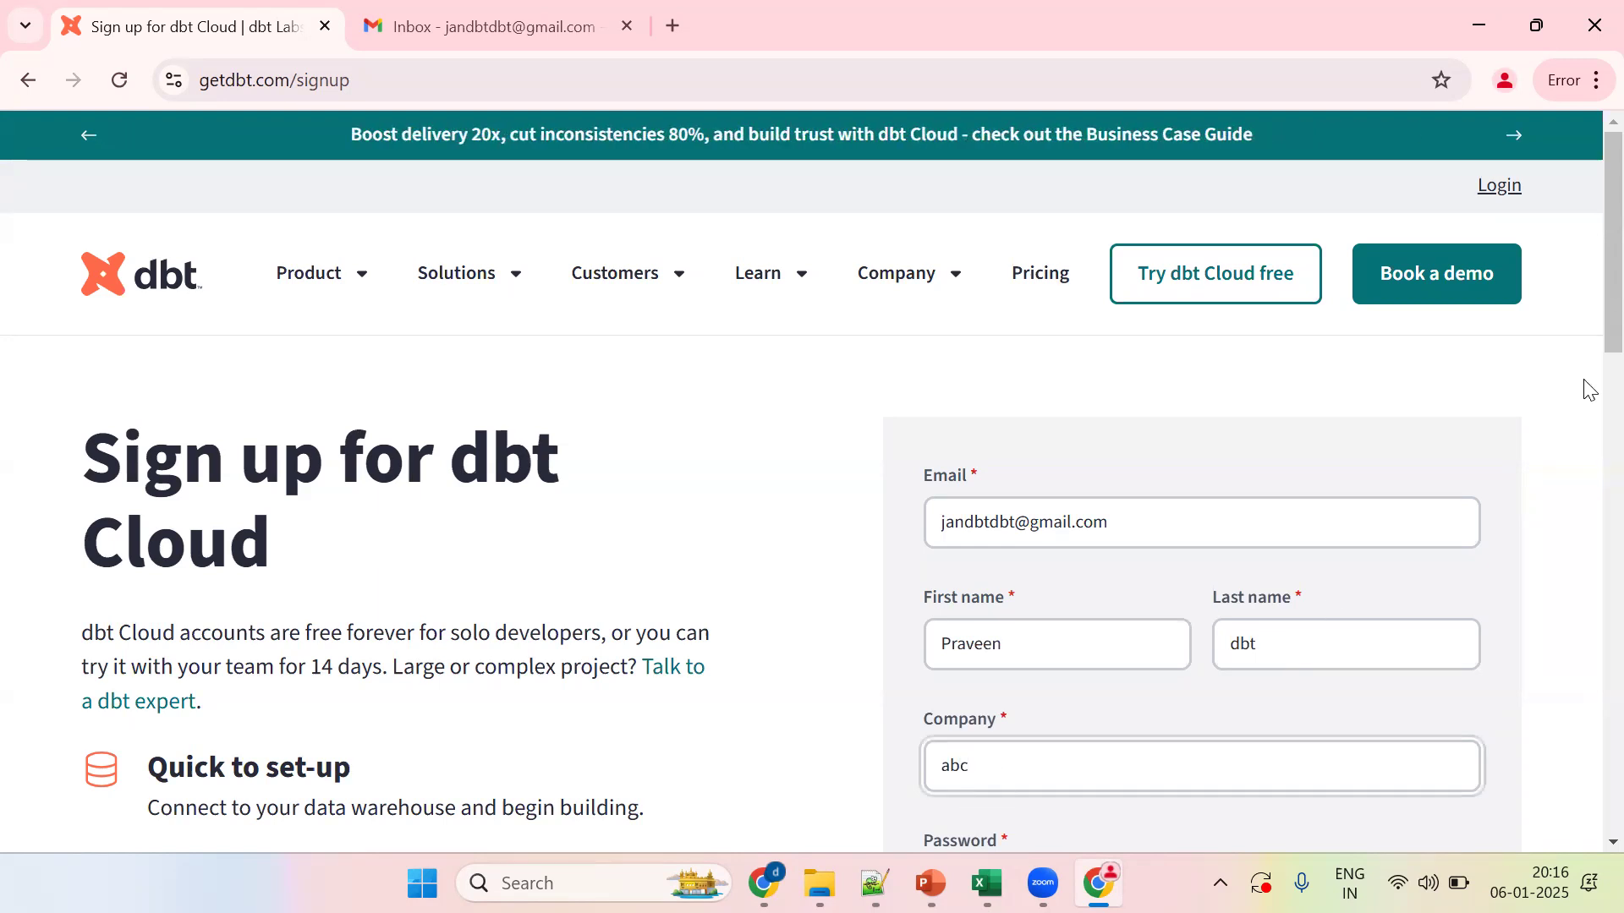
Step: Set the account password to the browser's generated strong password
scroll(1585, 338, down, 3)
click(1023, 589)
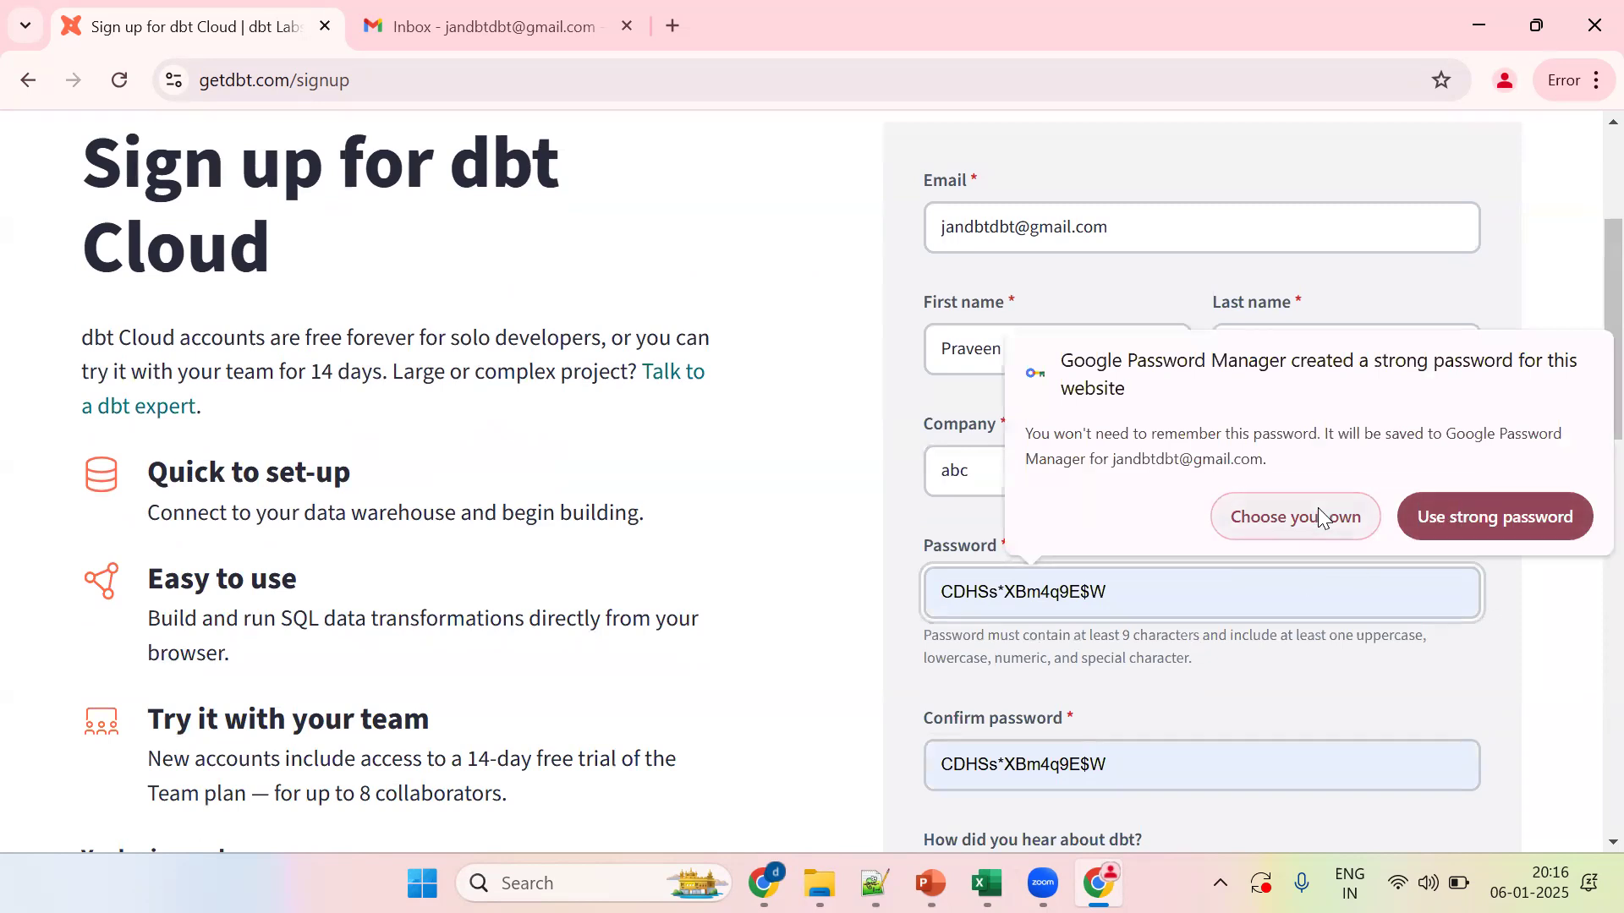
scroll(1584, 297, down, 2)
click(1036, 420)
click(1448, 633)
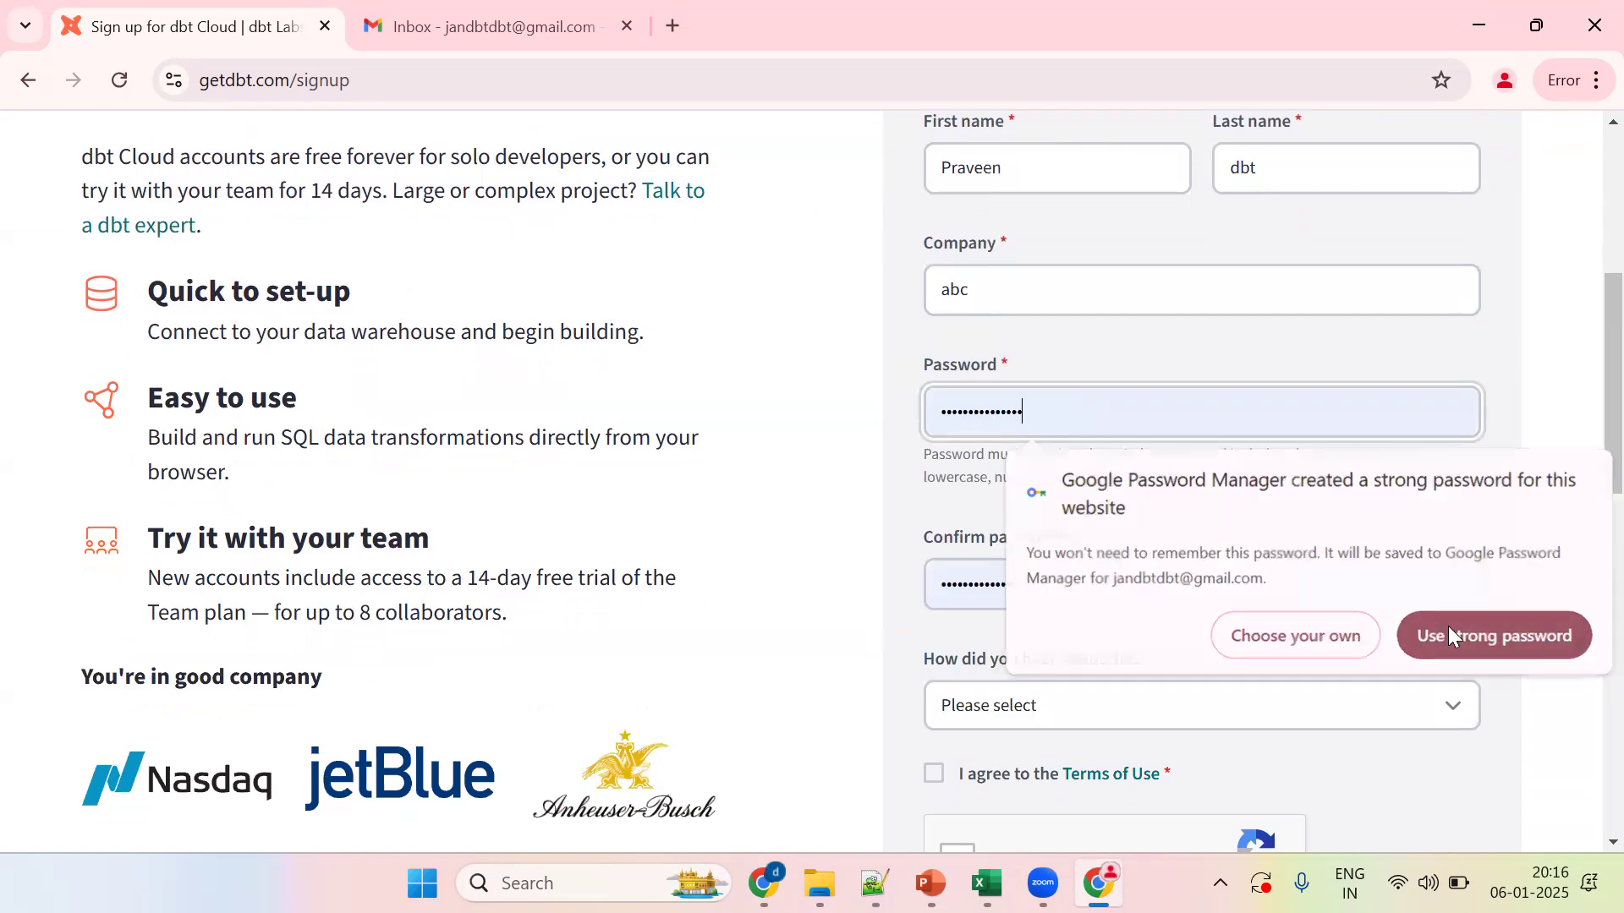
double_click(986, 409)
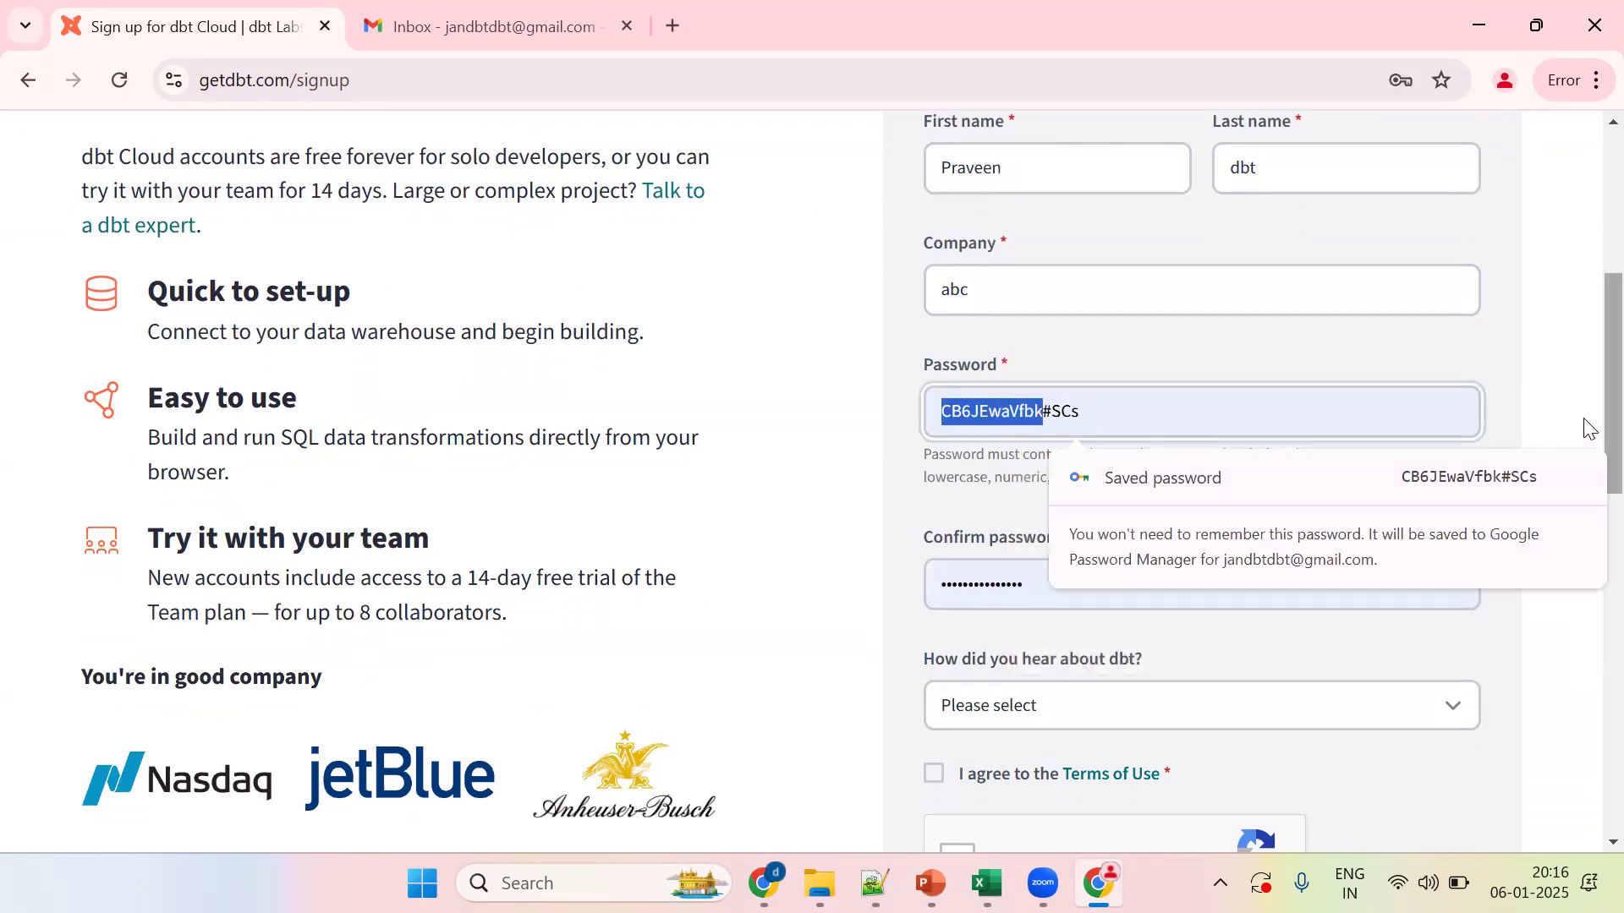
Step: Choose Consultant as referral source, accept the terms and reCAPTCHA, and create the account
scroll(1586, 457, down, 3)
click(1019, 423)
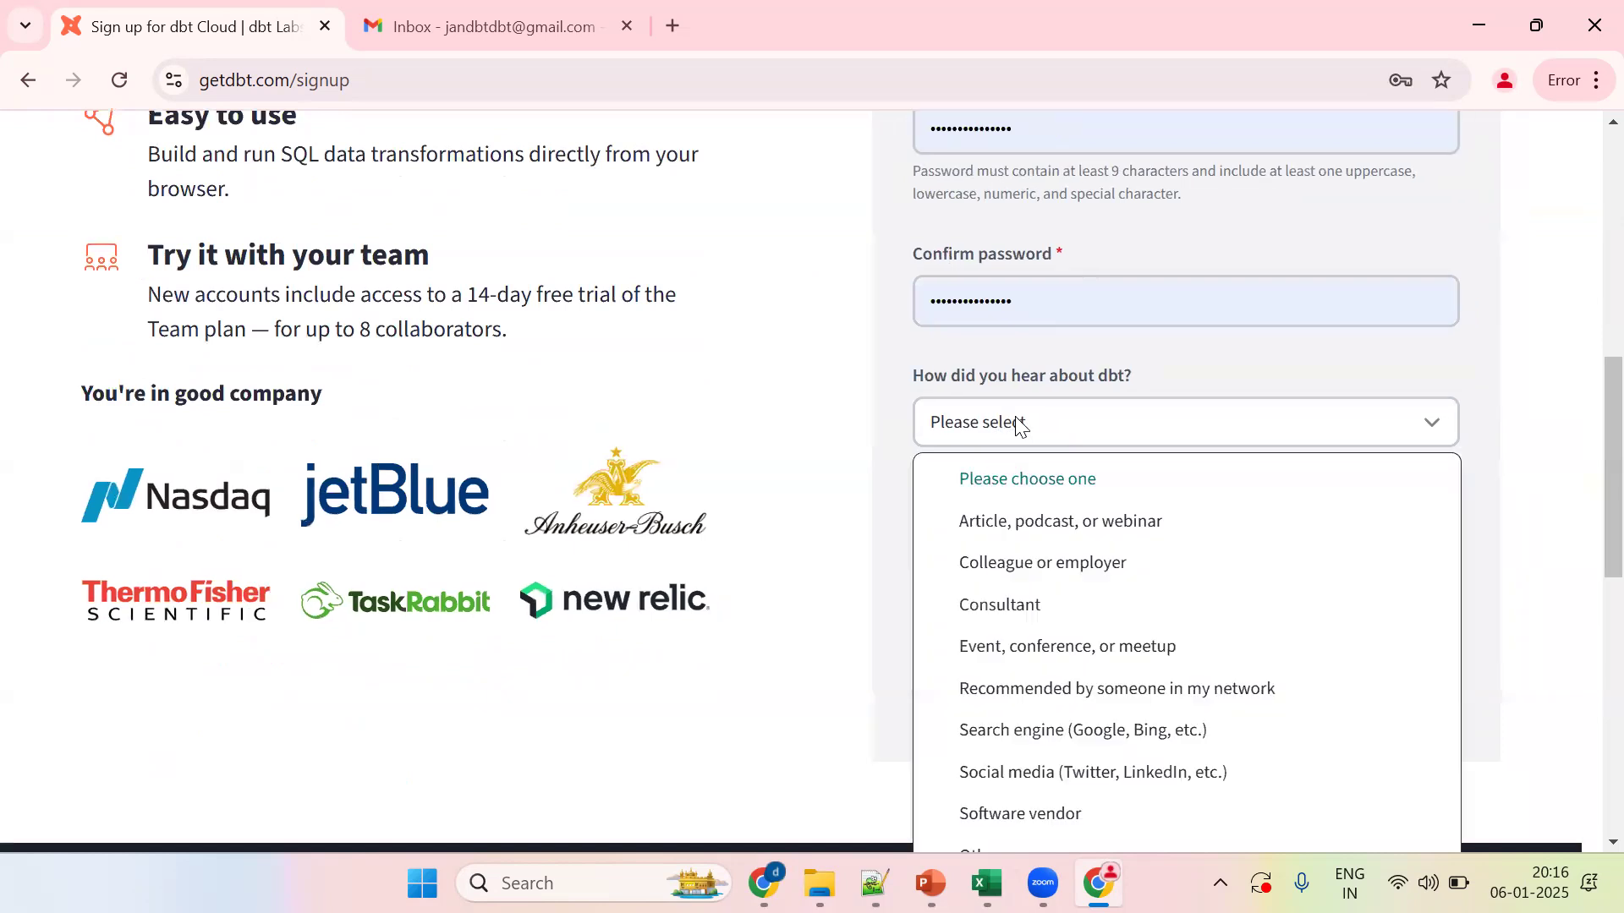
click(987, 613)
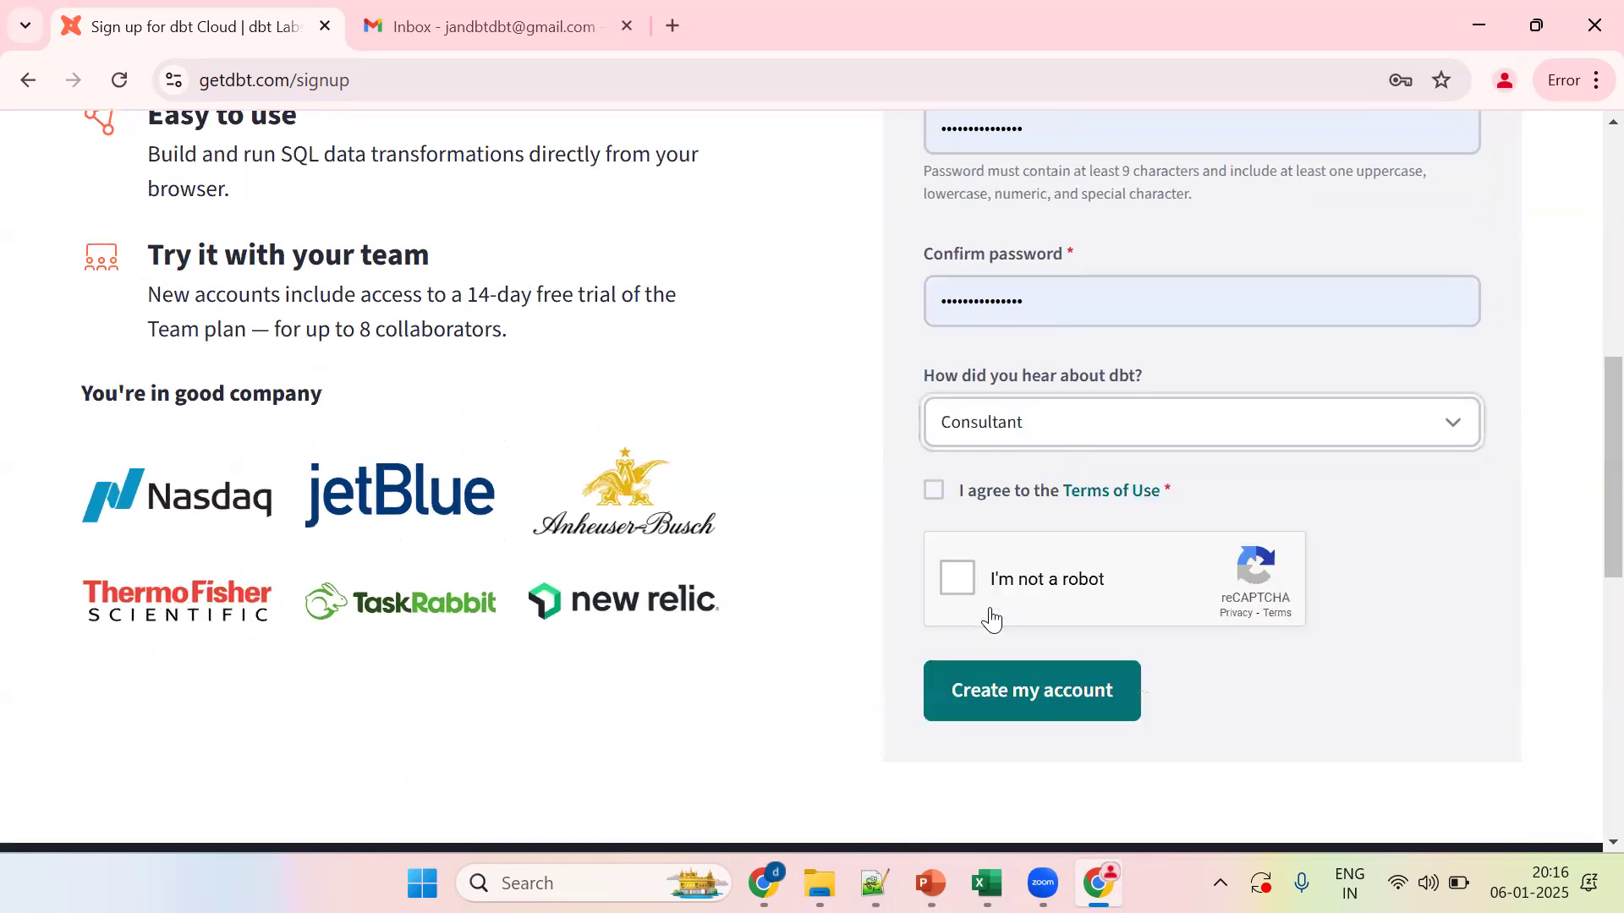
click(941, 492)
click(961, 580)
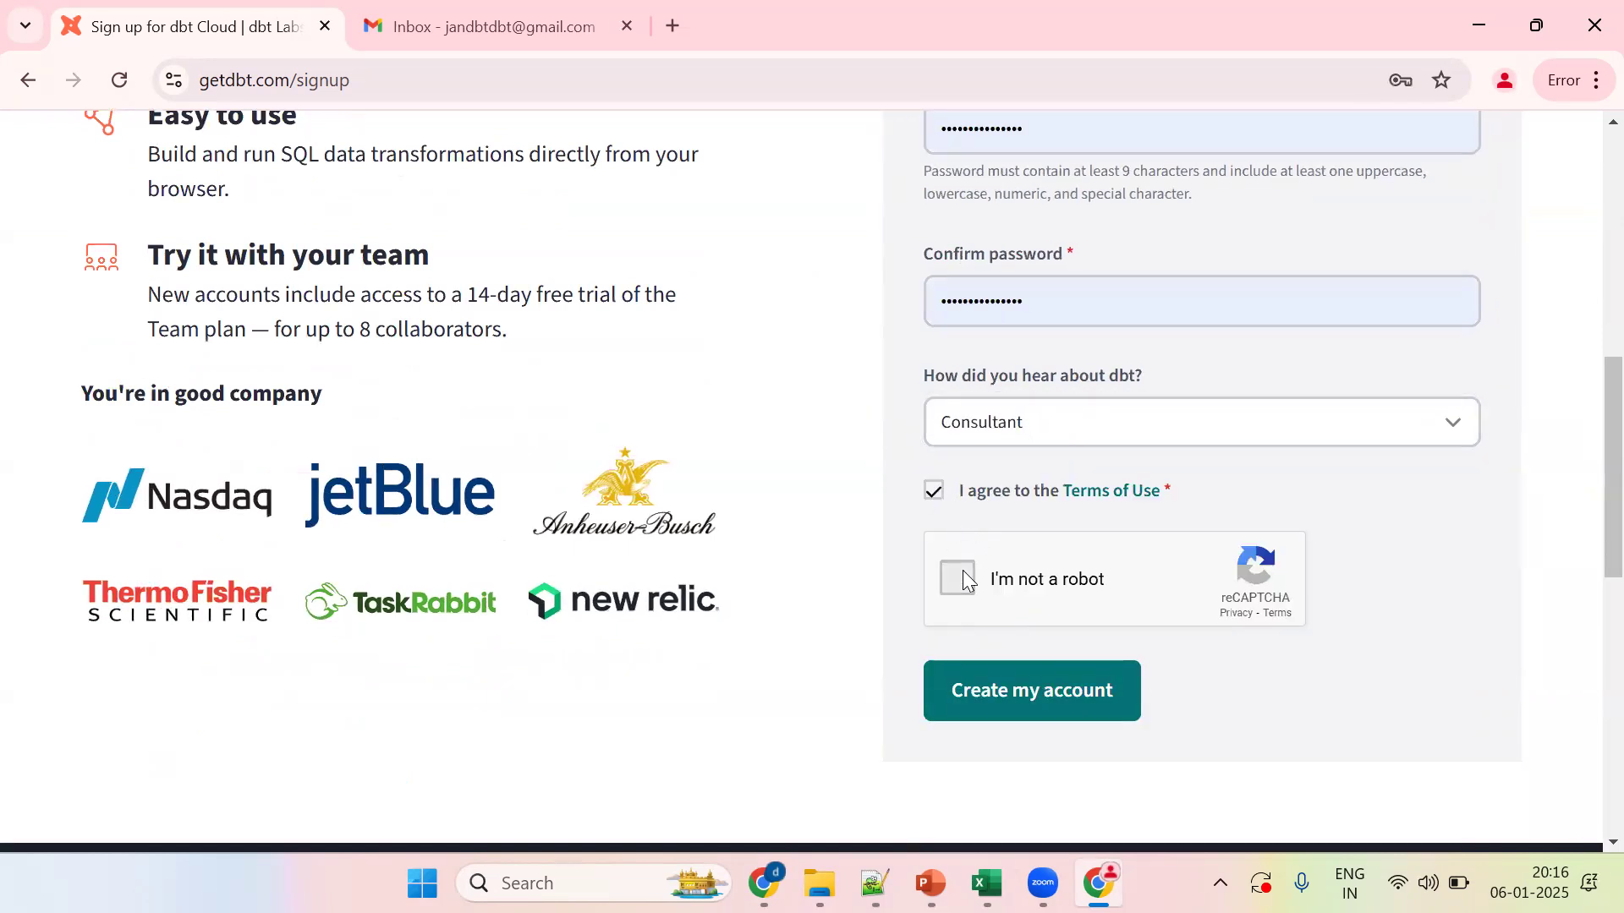
click(986, 698)
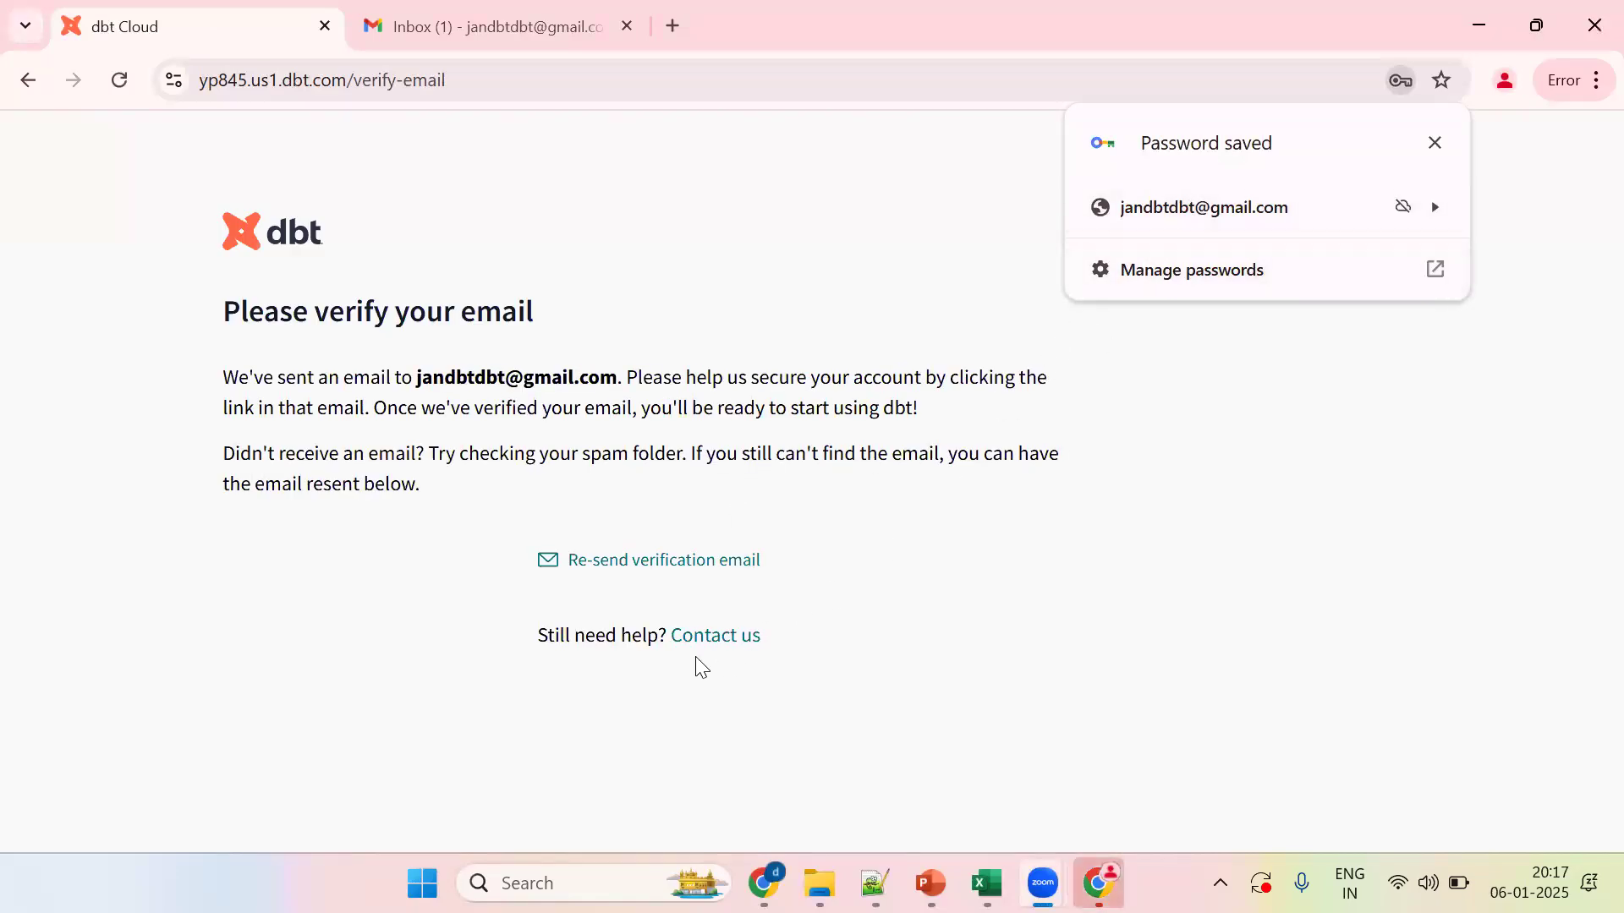
Step: Verify the address from the dbt Cloud email in Gmail and dismiss the MFA notice
click(560, 44)
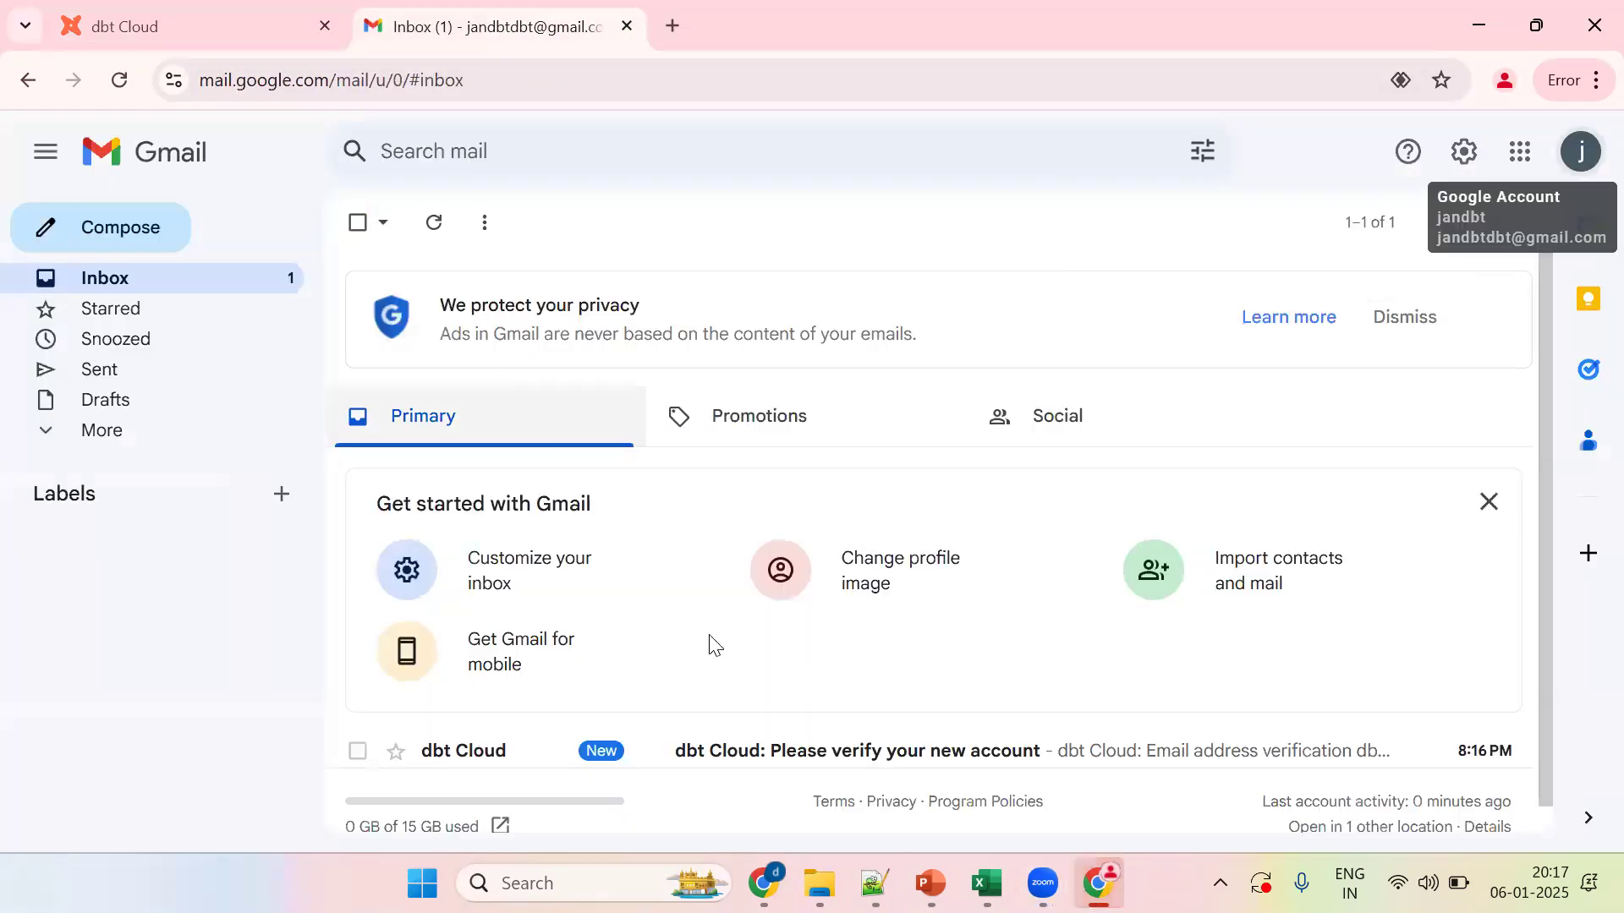
click(808, 755)
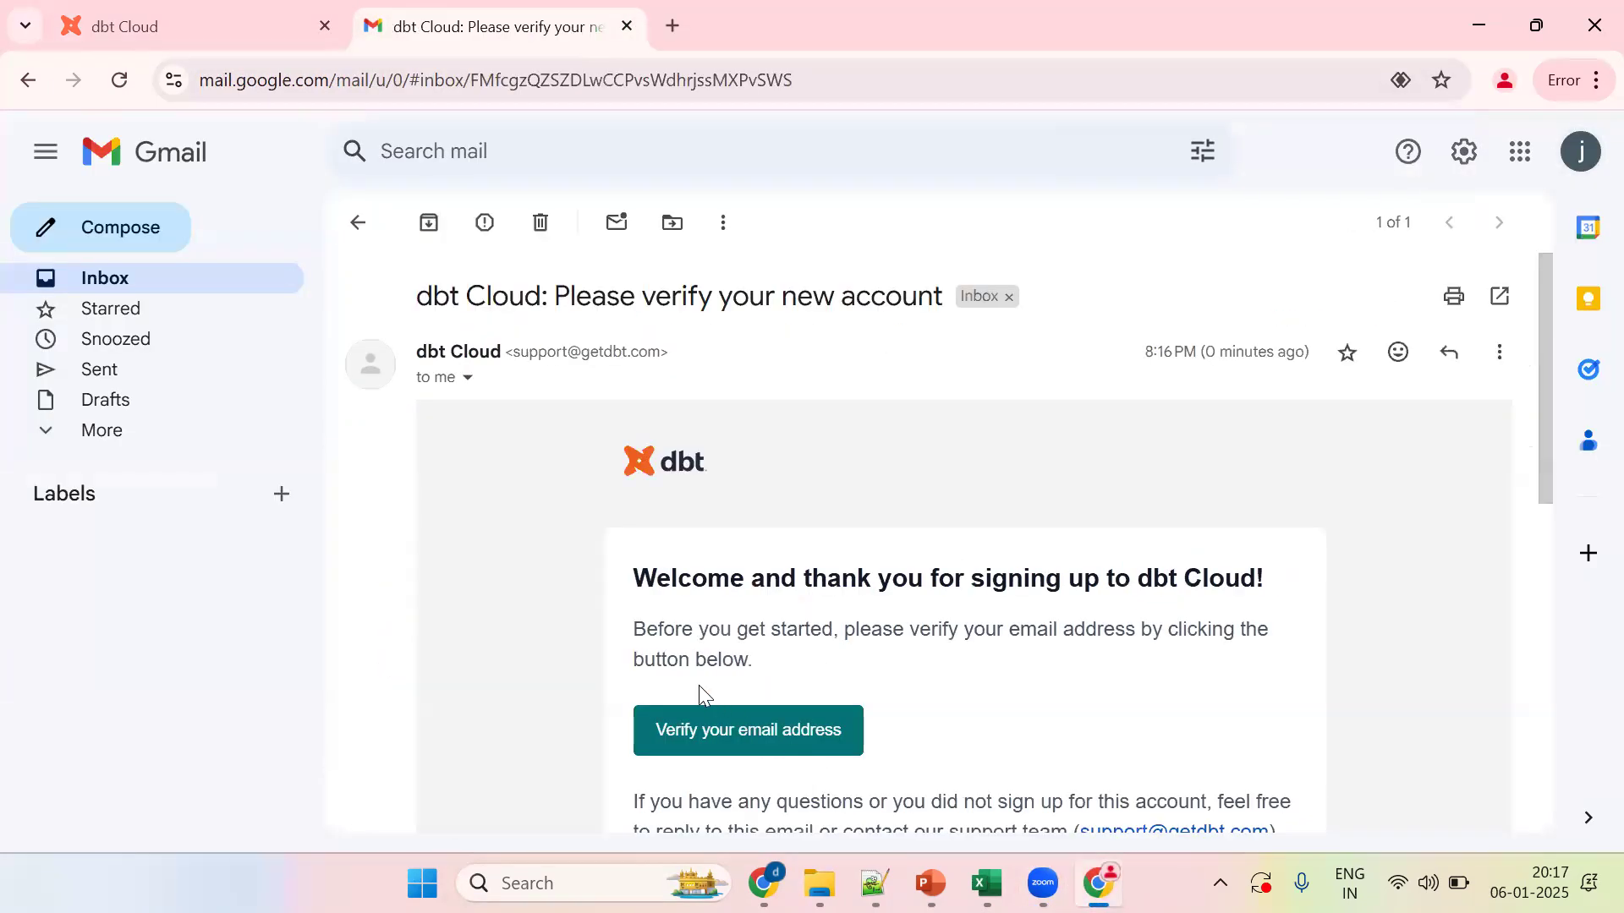
click(699, 737)
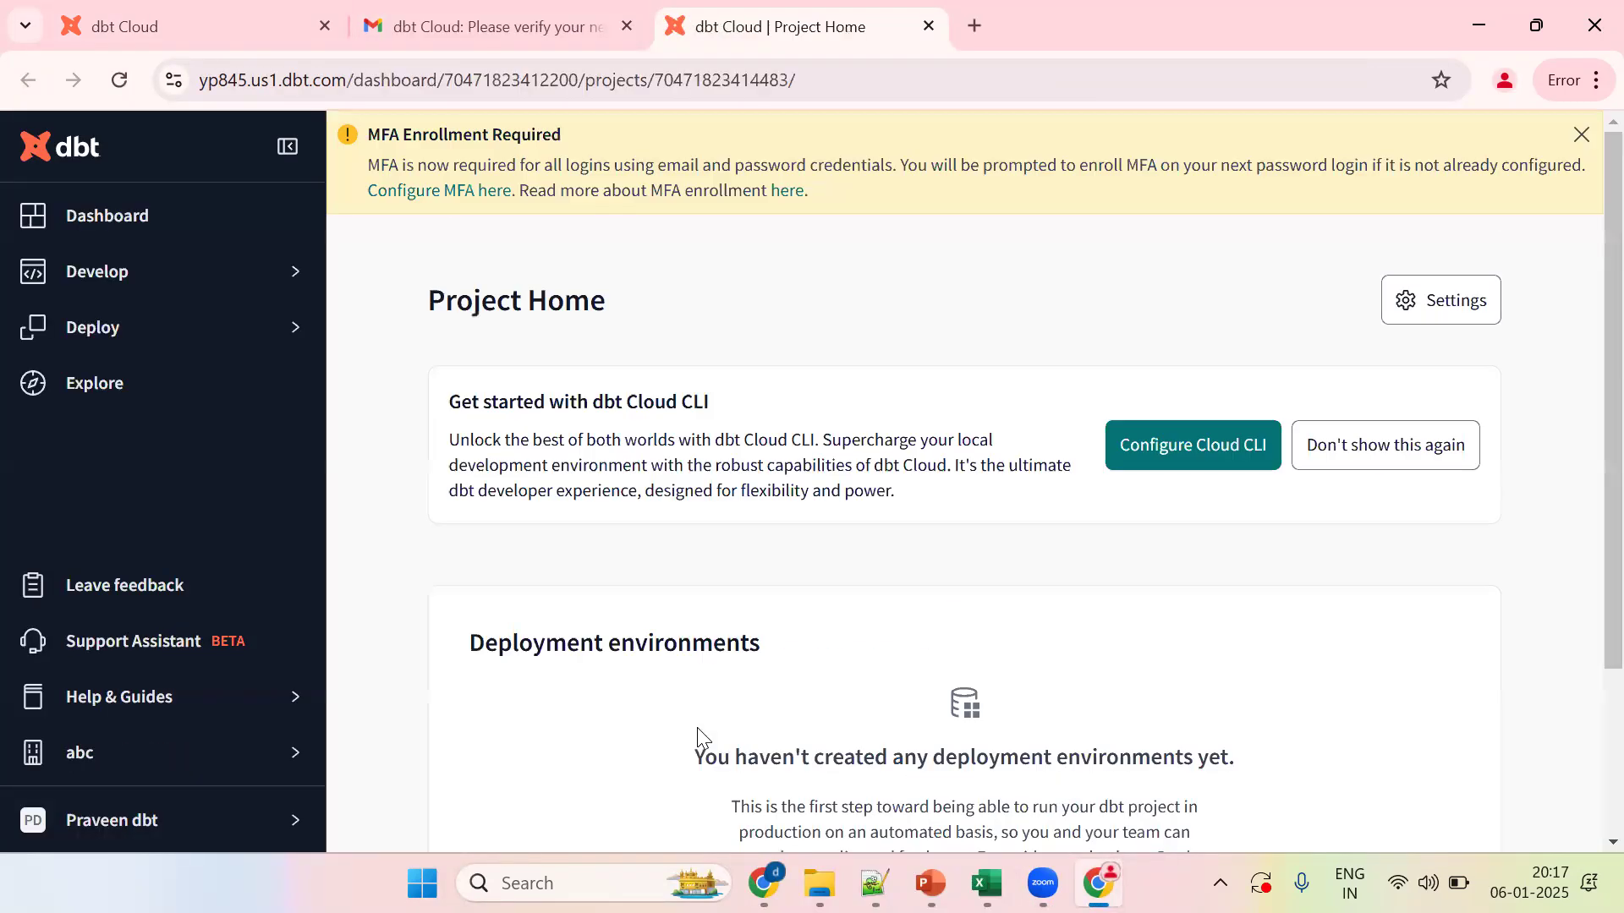
click(1580, 135)
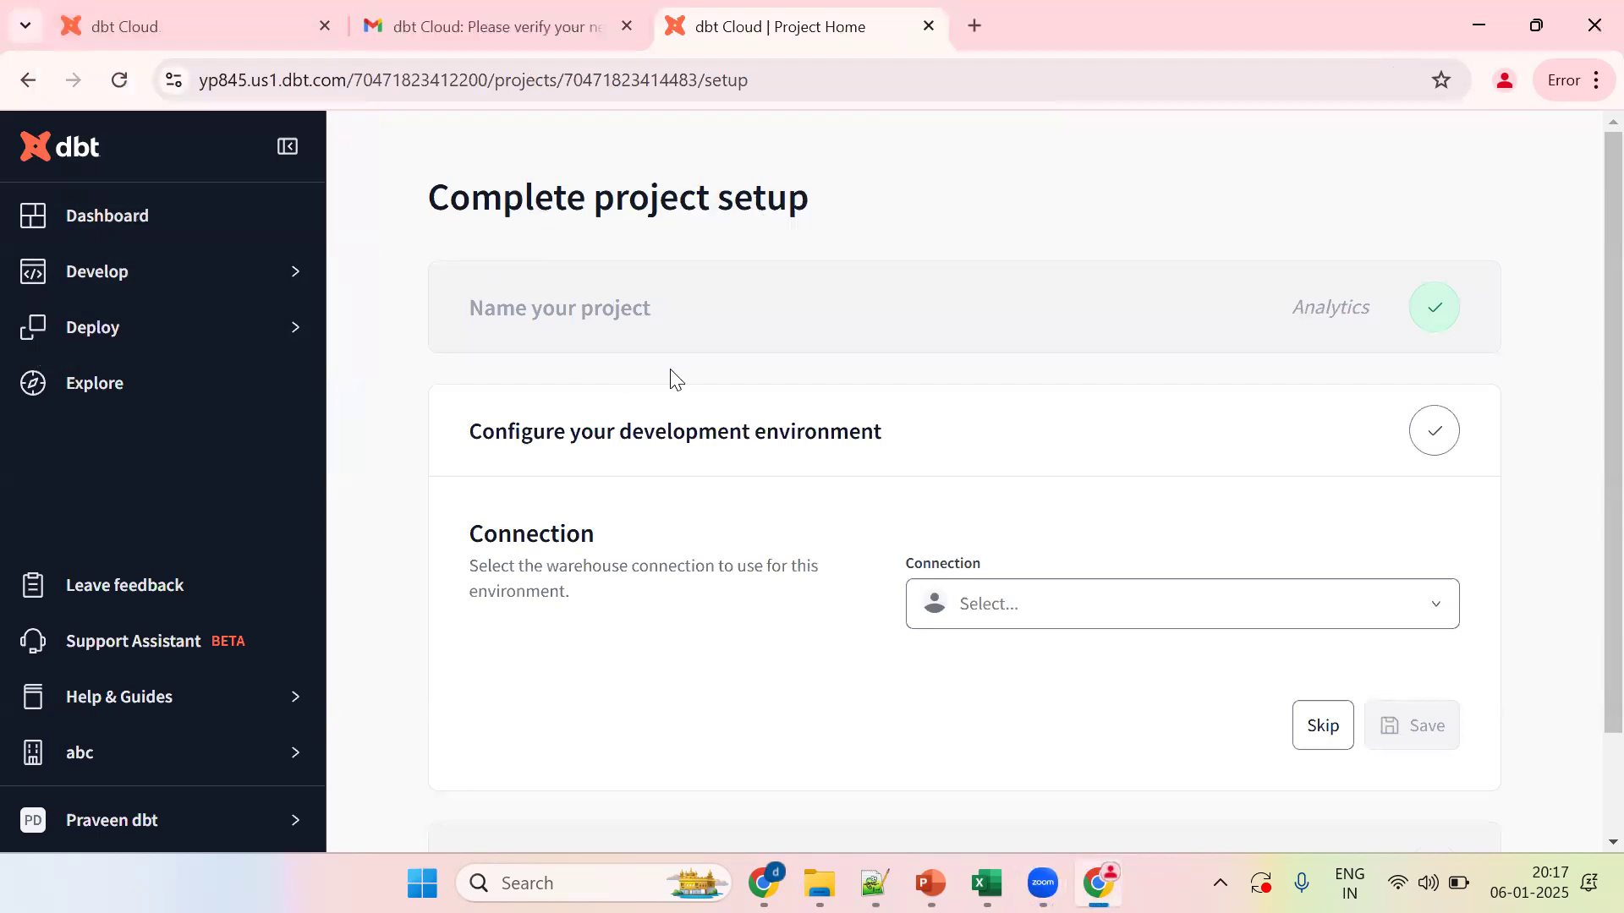
Step: Choose 'Add new connection' from the Connection dropdown, then switch over to PowerPoint
click(984, 621)
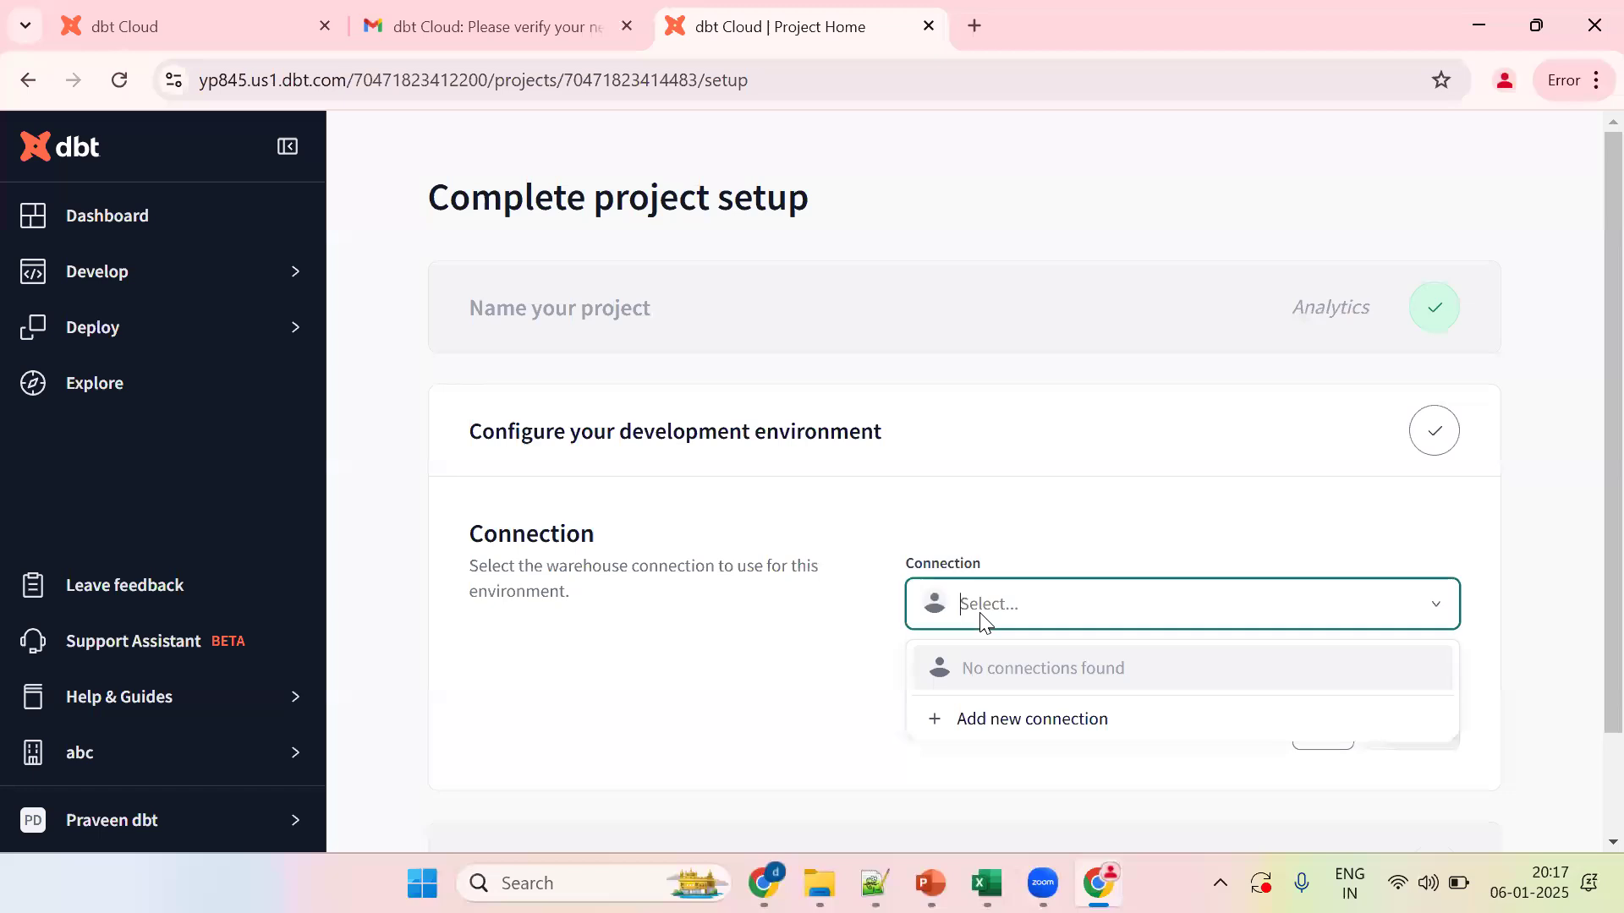
click(1015, 721)
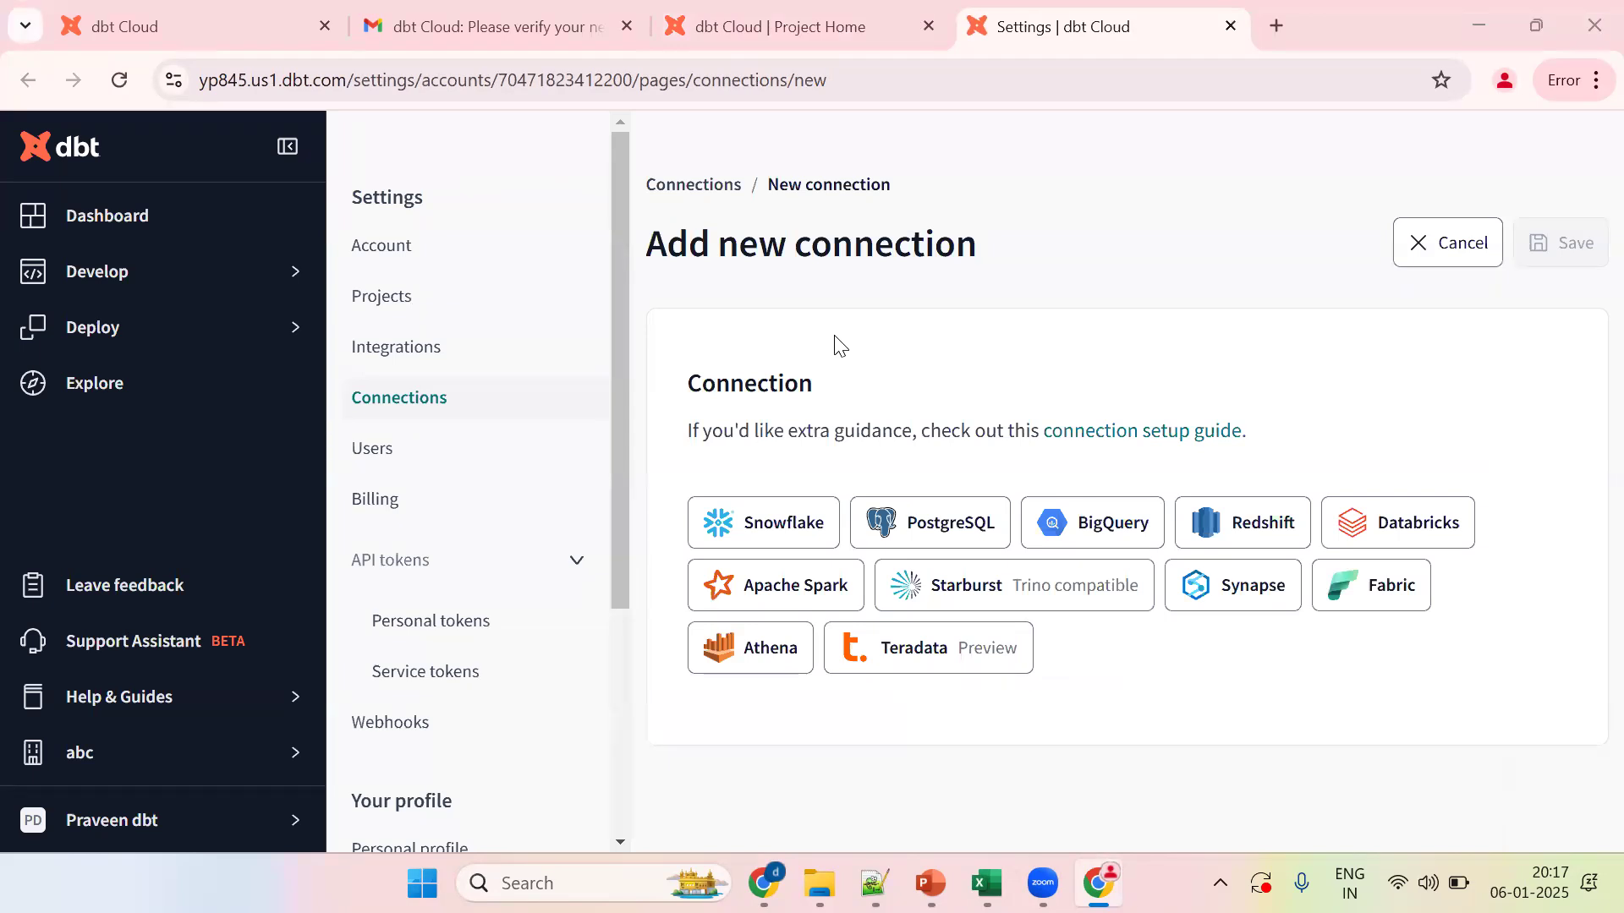
key(alt+Tab)
key(alt+Tab)
key(alt+Tab)
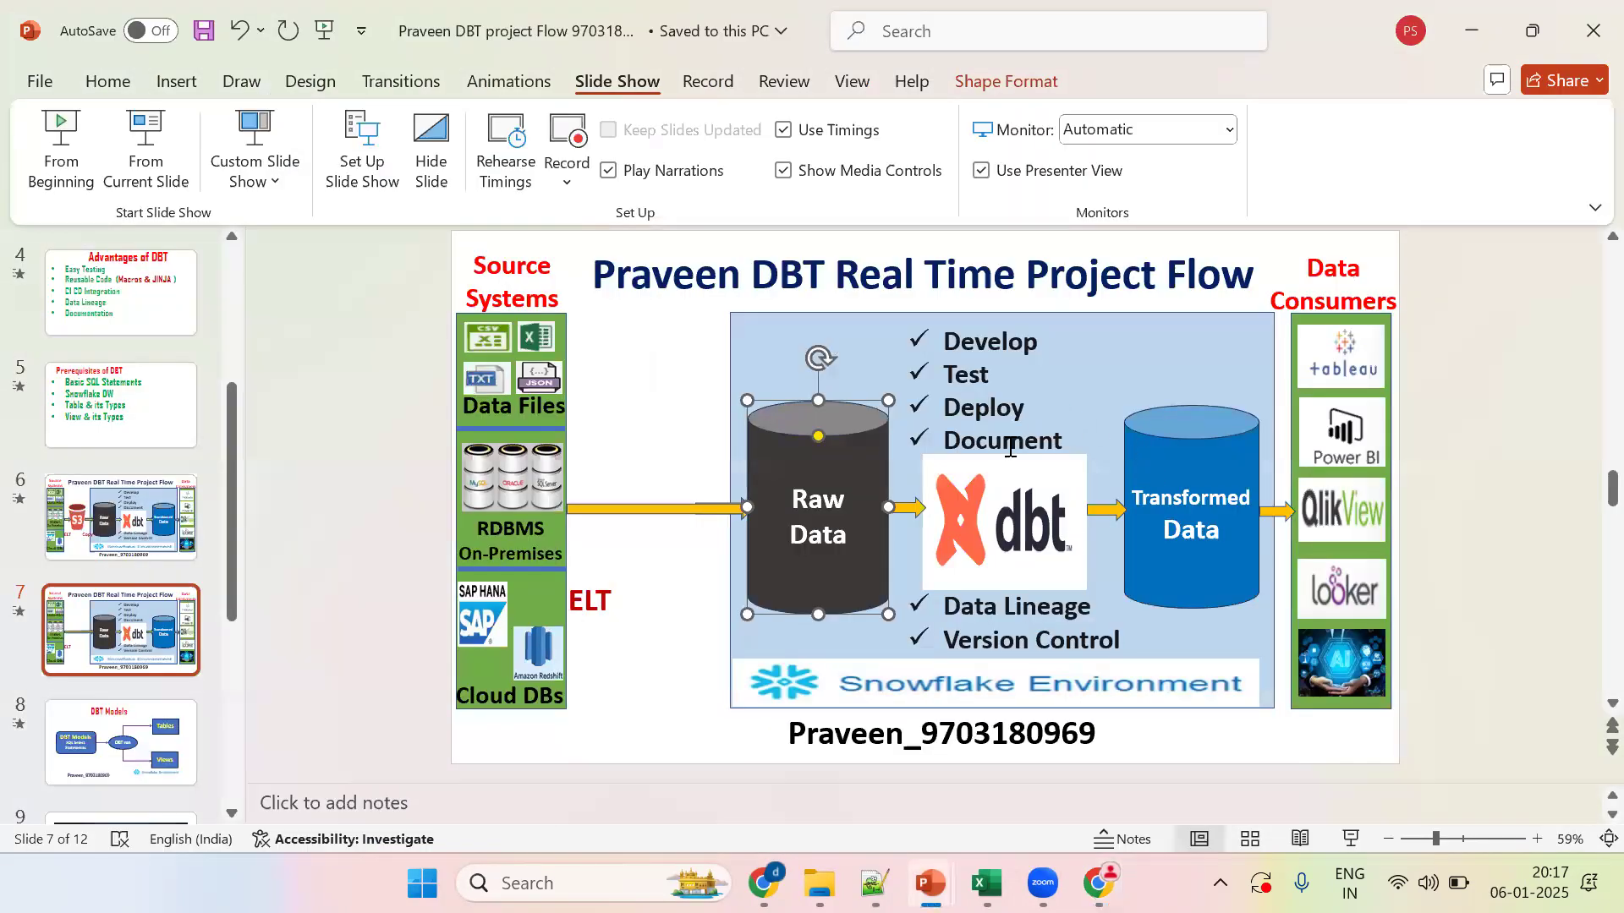
Step: Select the checklist text box on the project-flow slide and switch back to dbt Cloud
click(988, 501)
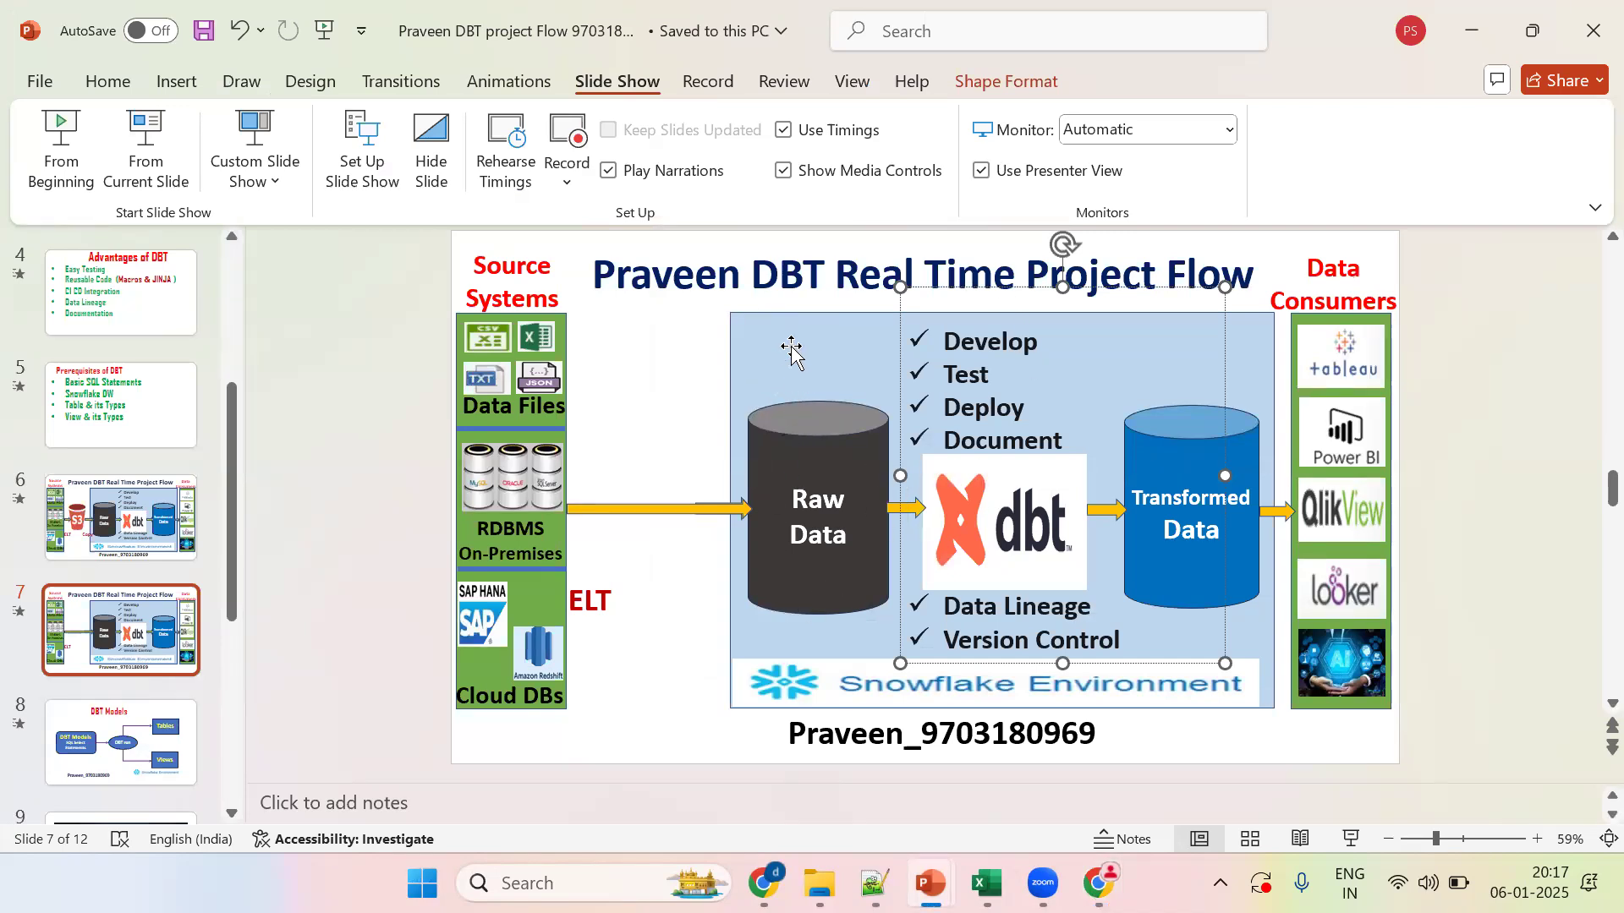
key(alt+Tab)
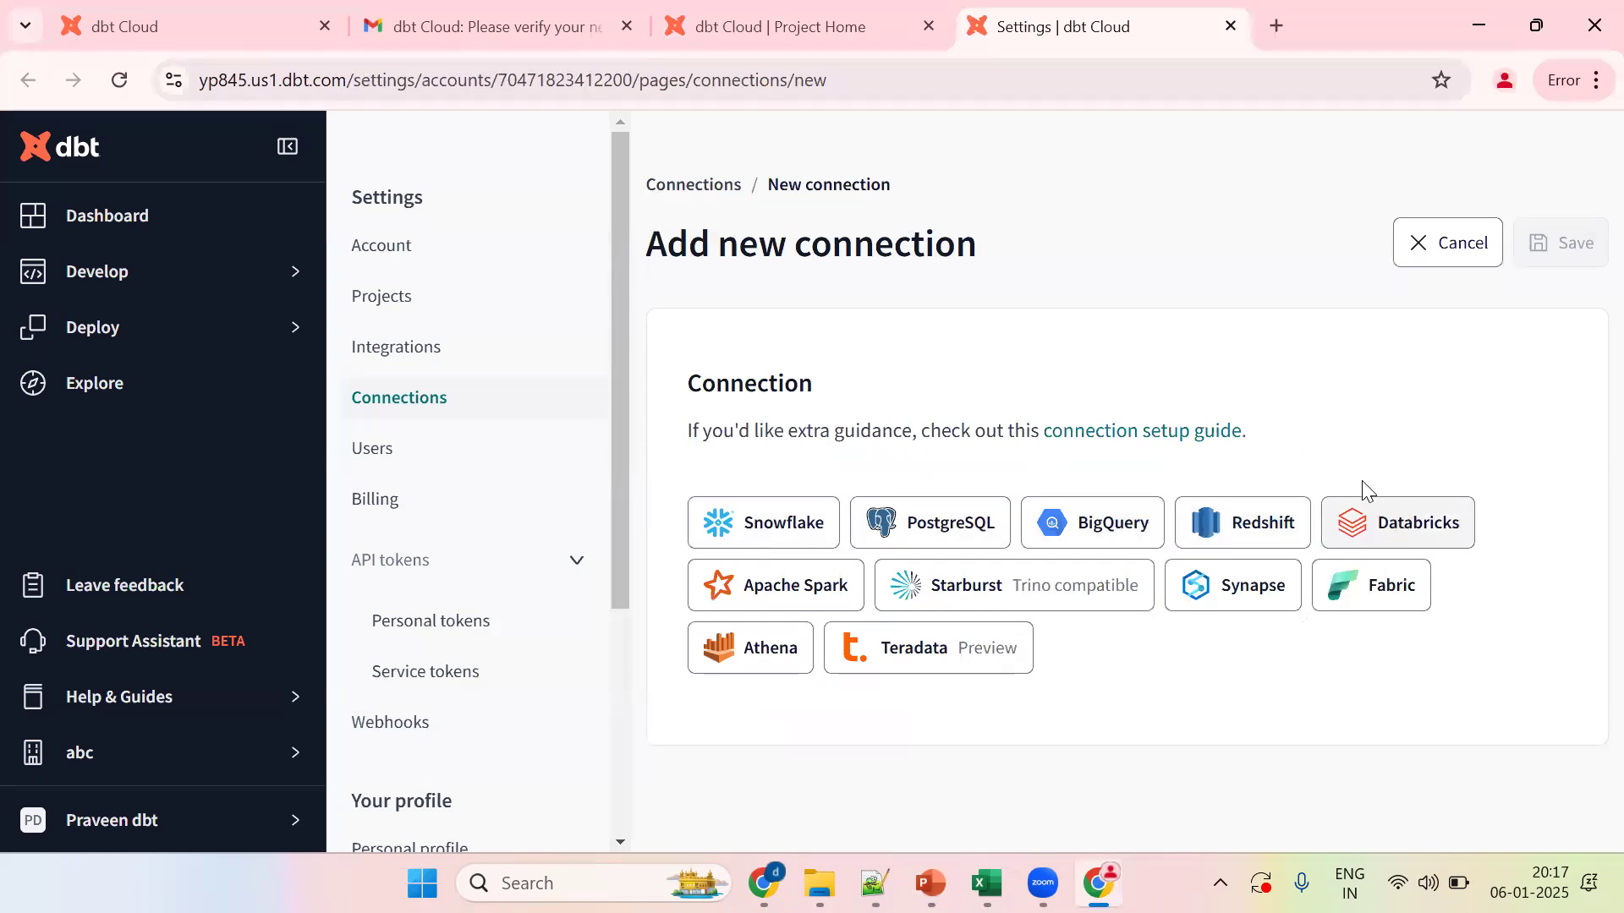
Step: Back in dbt Cloud, pick Snowflake as the connection type, then start a new browser tab
key(alt+Tab)
key(alt+Tab)
key(alt+Tab)
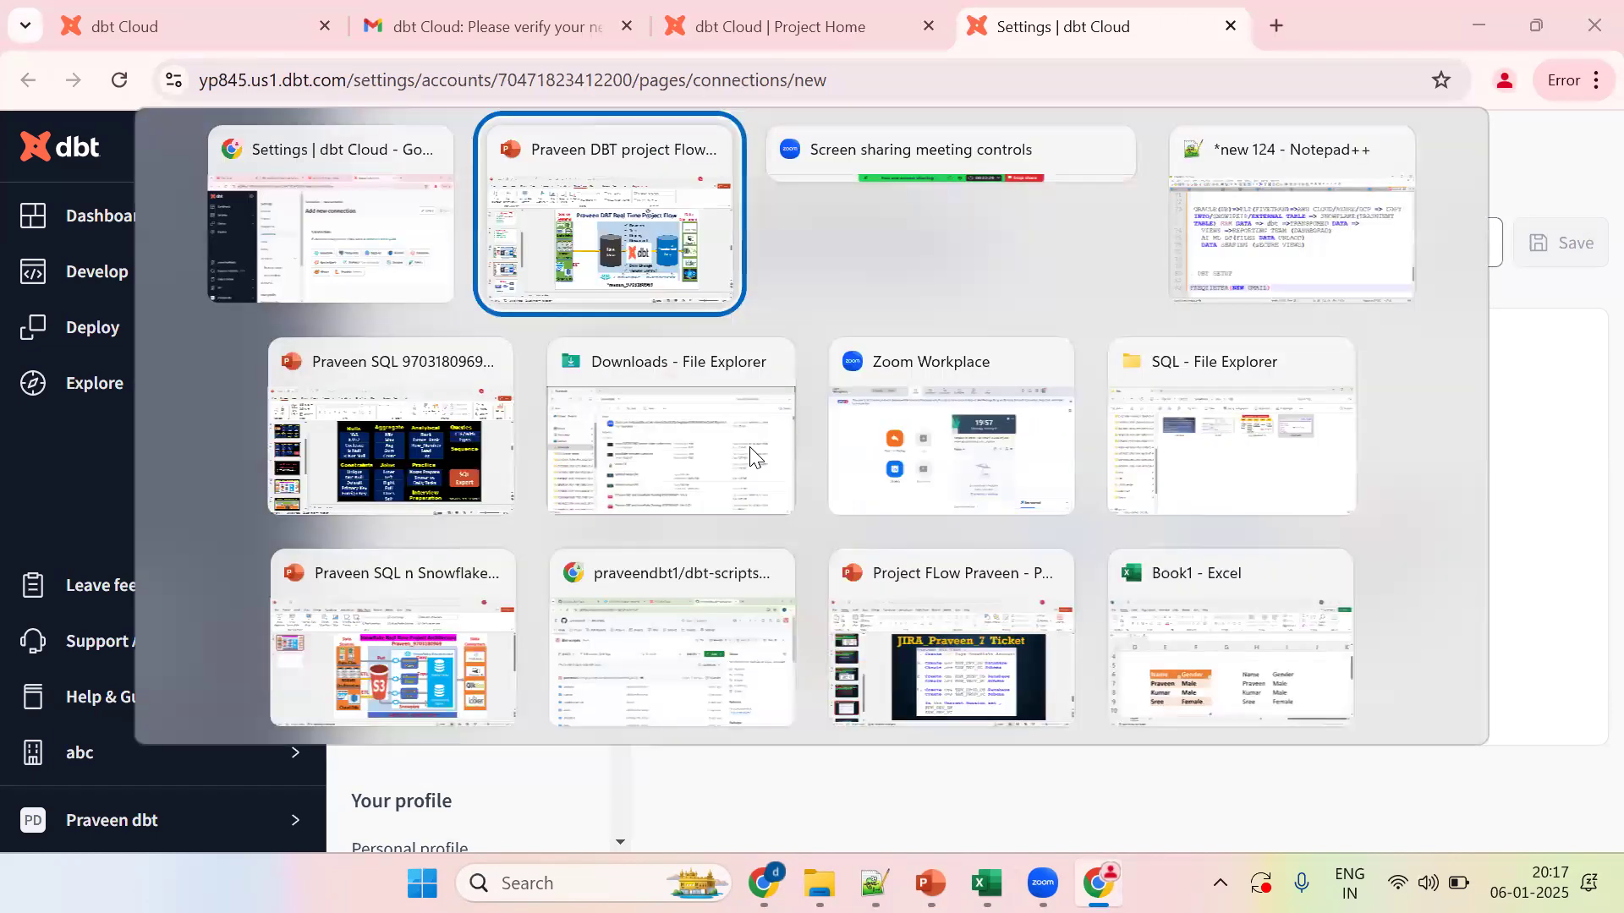
key(alt+Tab)
key(alt+Tab)
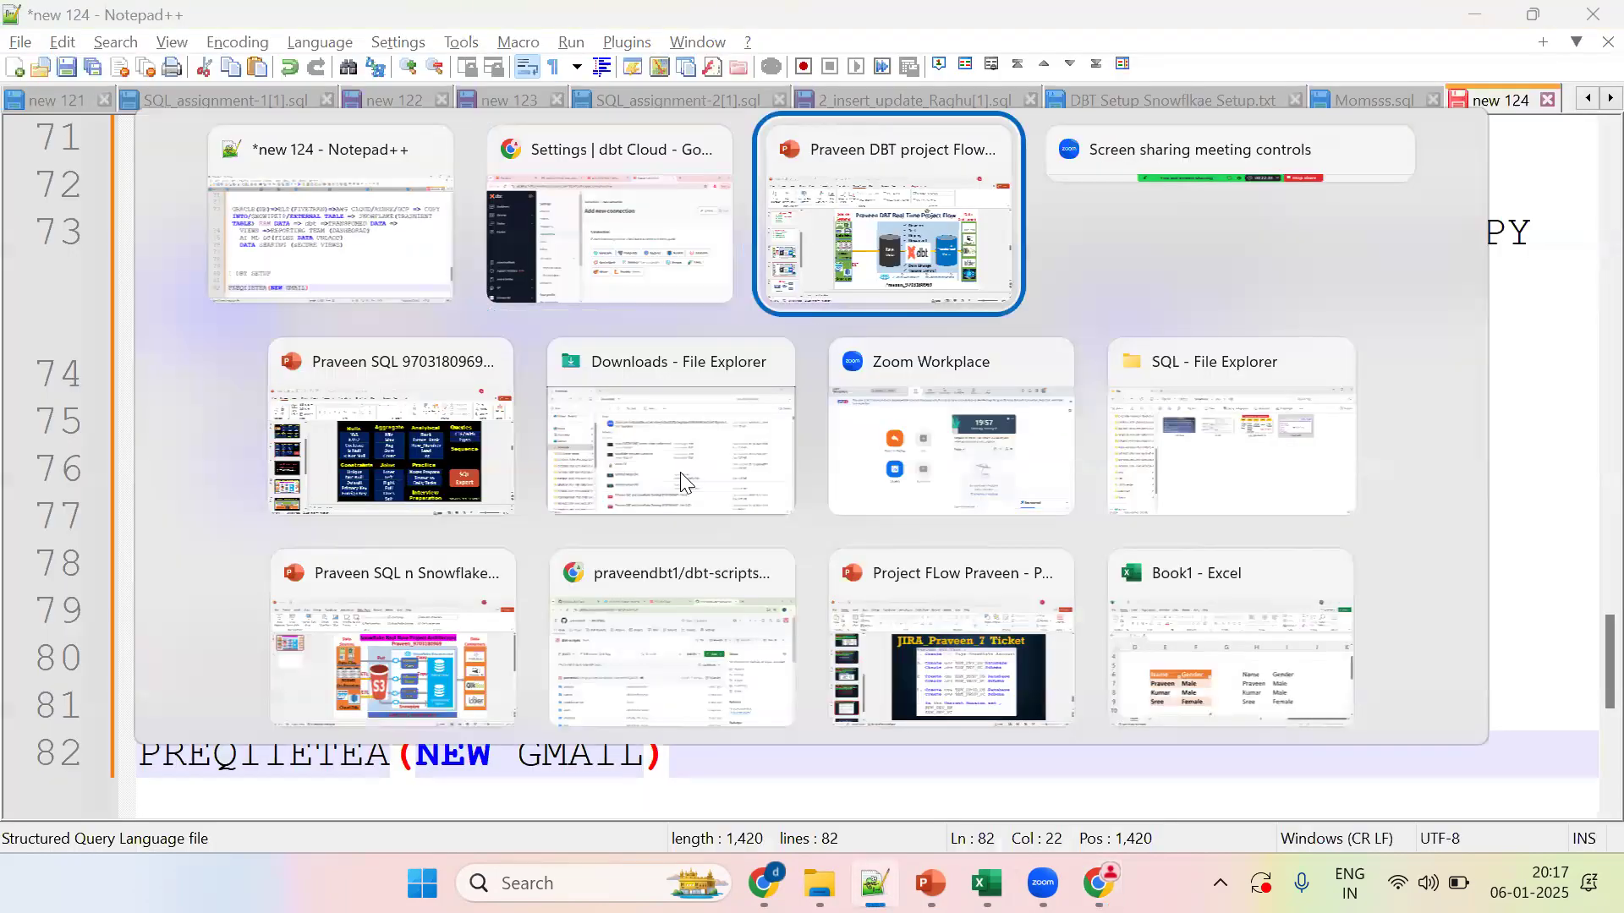
key(alt+Tab)
key(alt+Tab)
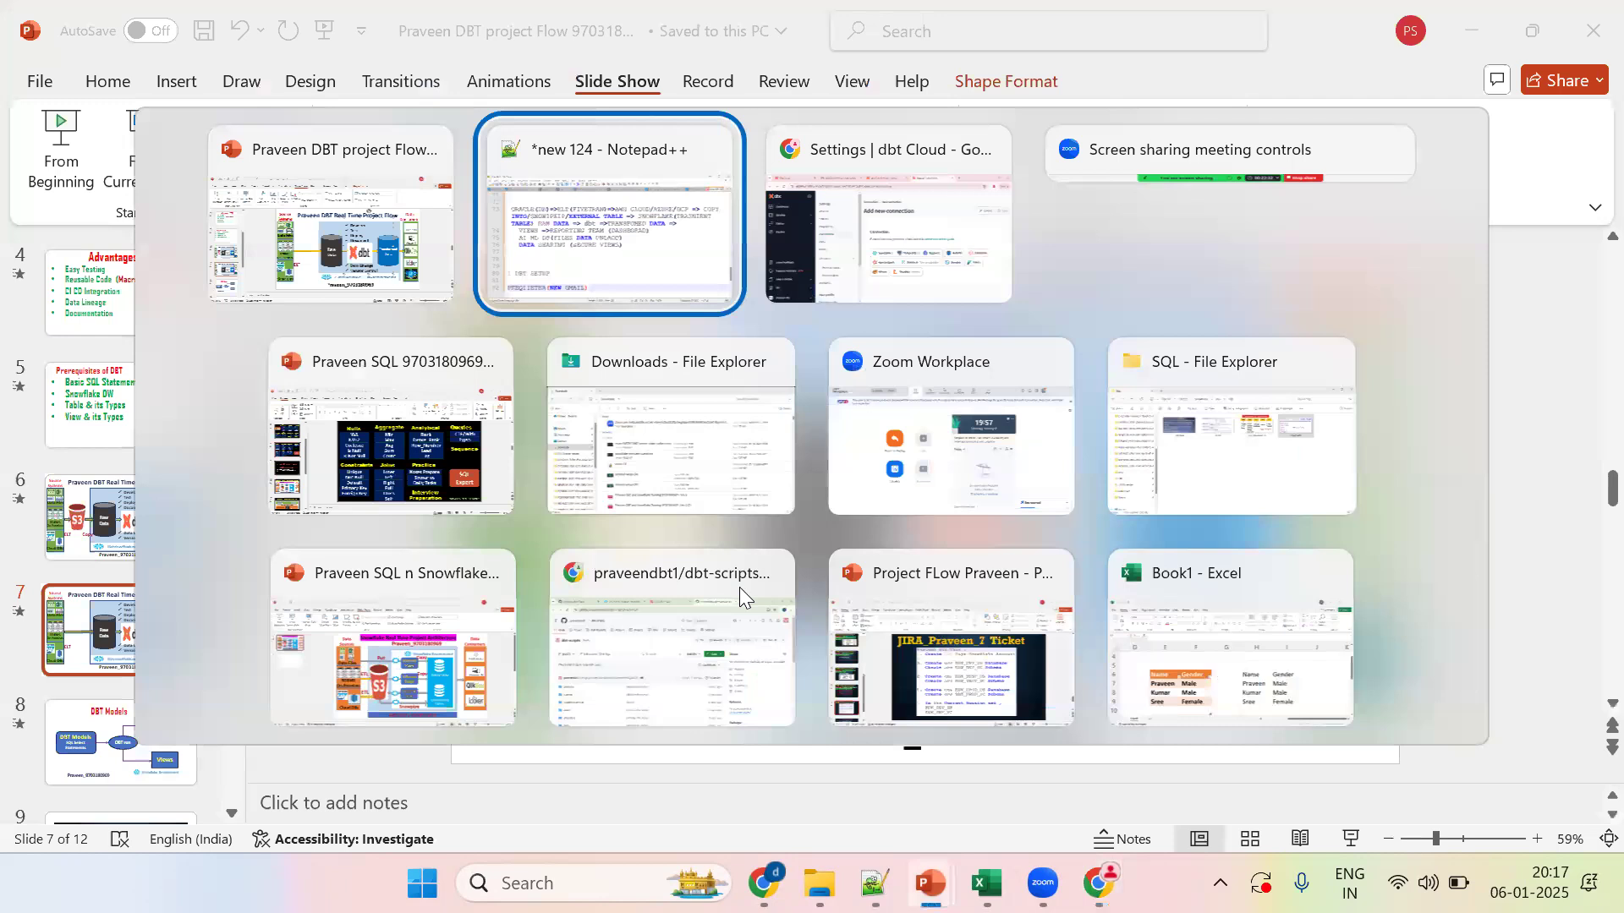
click(745, 523)
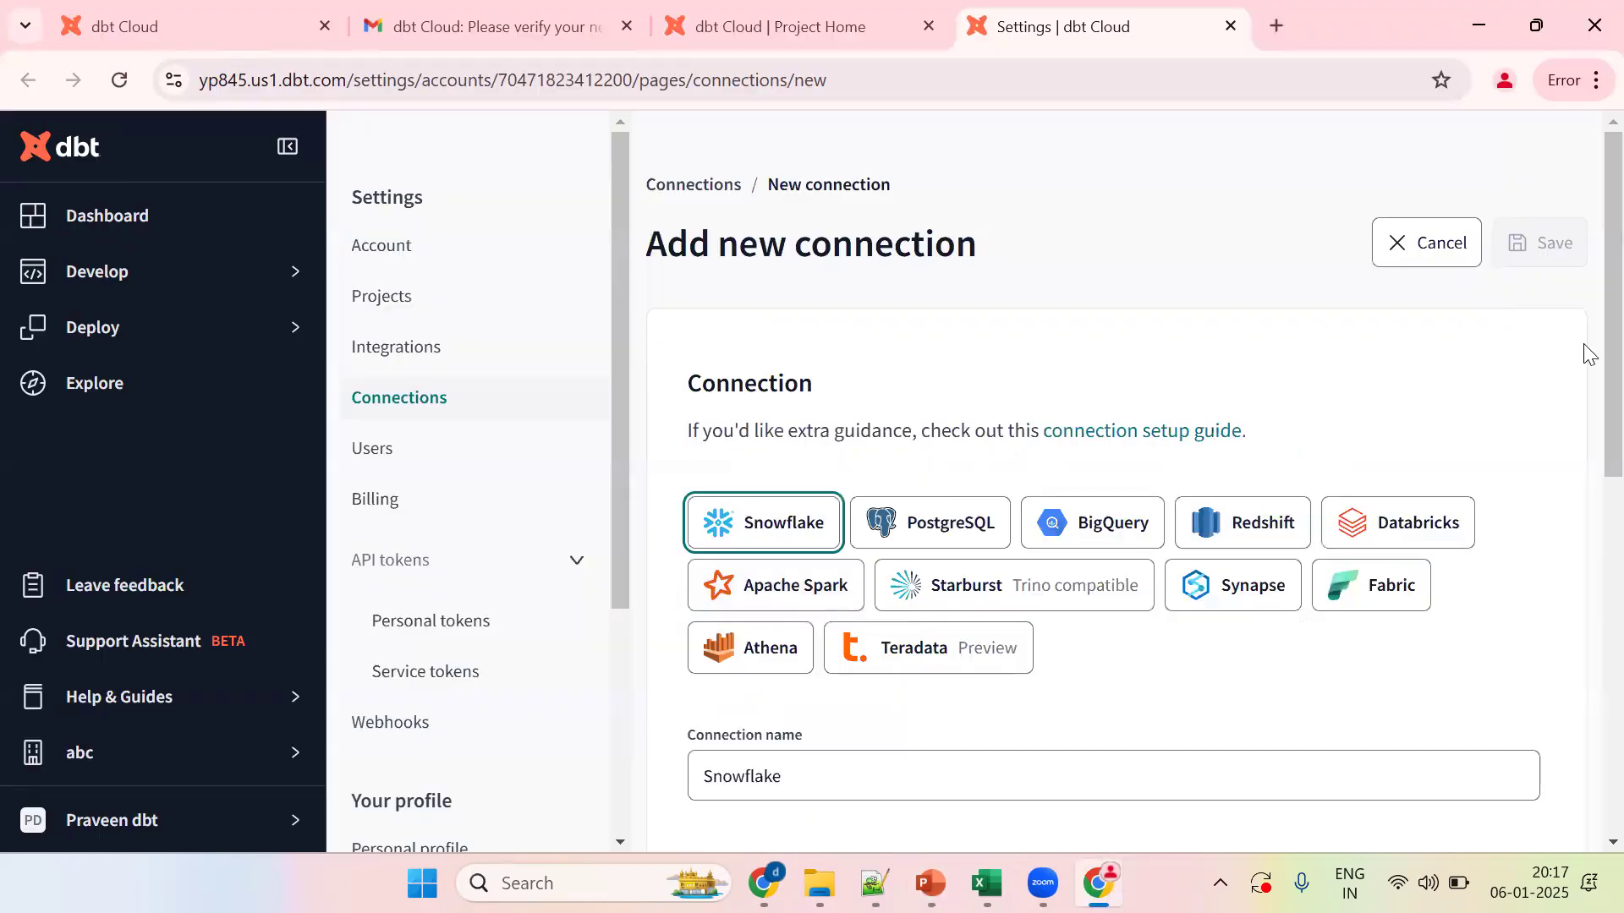
scroll(1589, 482, down, 3)
drag(1584, 474, 1580, 505)
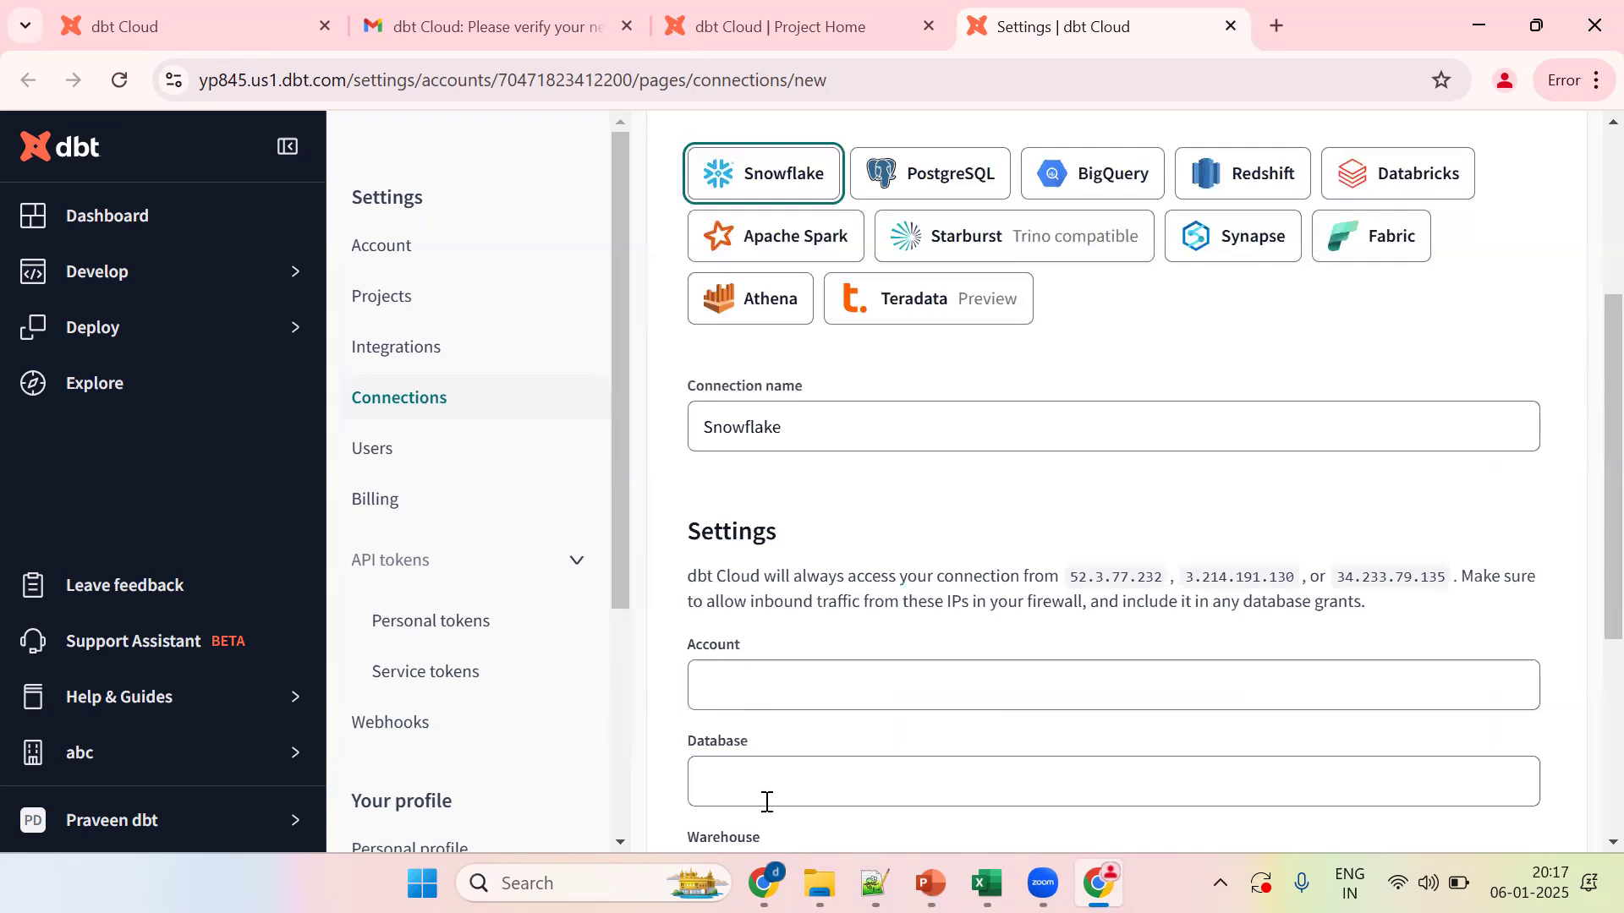
key(ctrl+t)
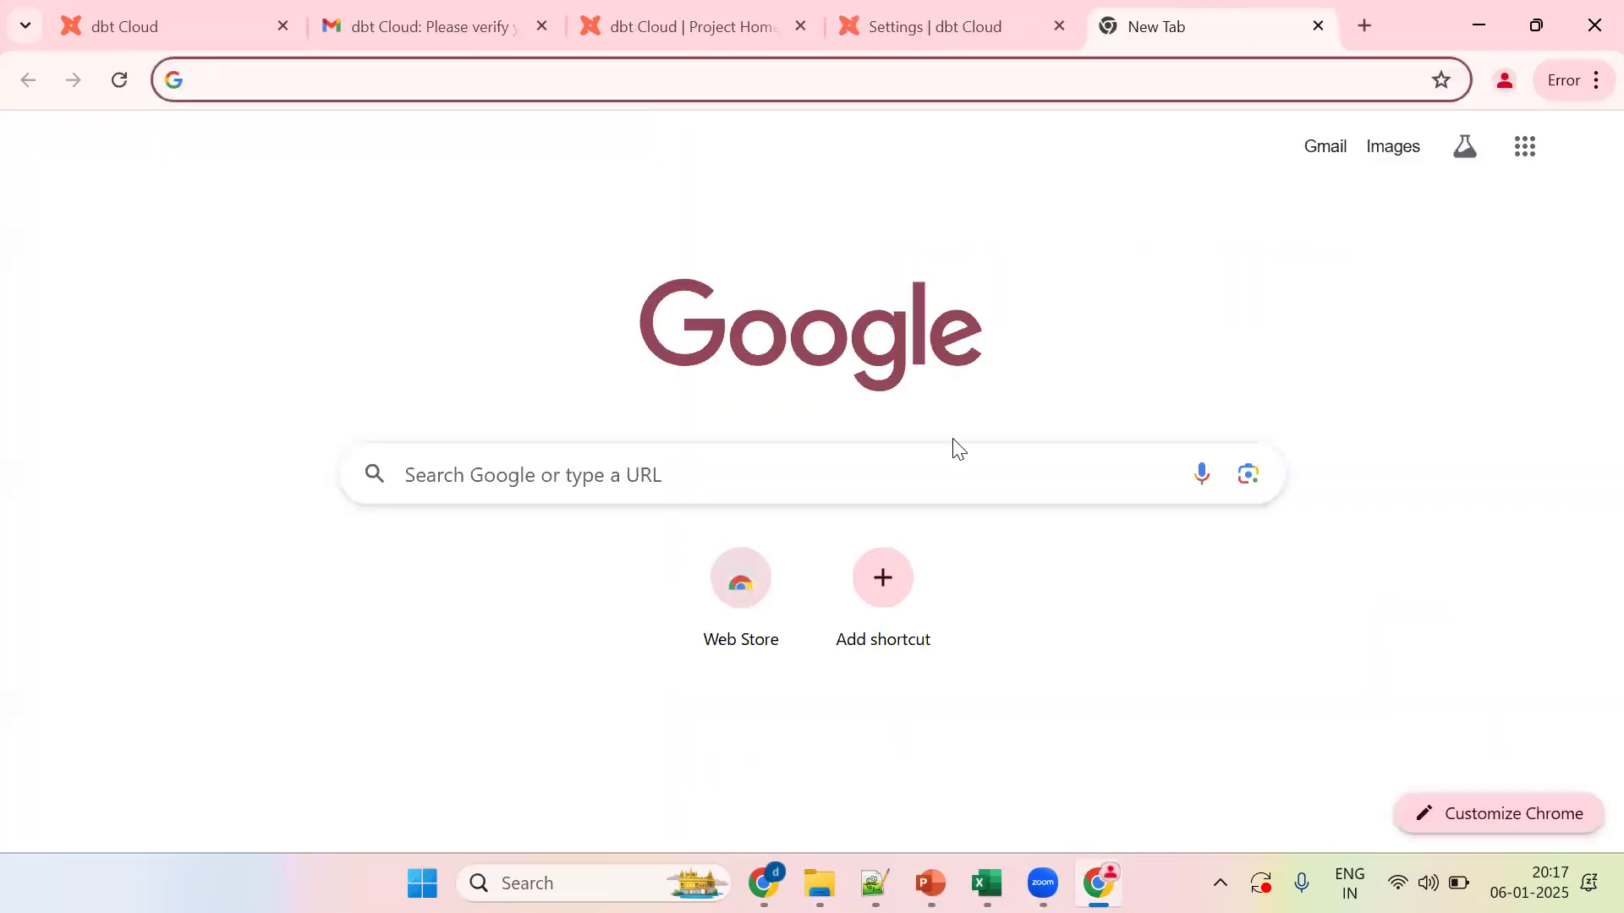
Step: Add the note '1. snowflake account' to the Notepad++ notes file
key(alt+Tab)
key(Return)
key(Return)
text(1. snowflak)
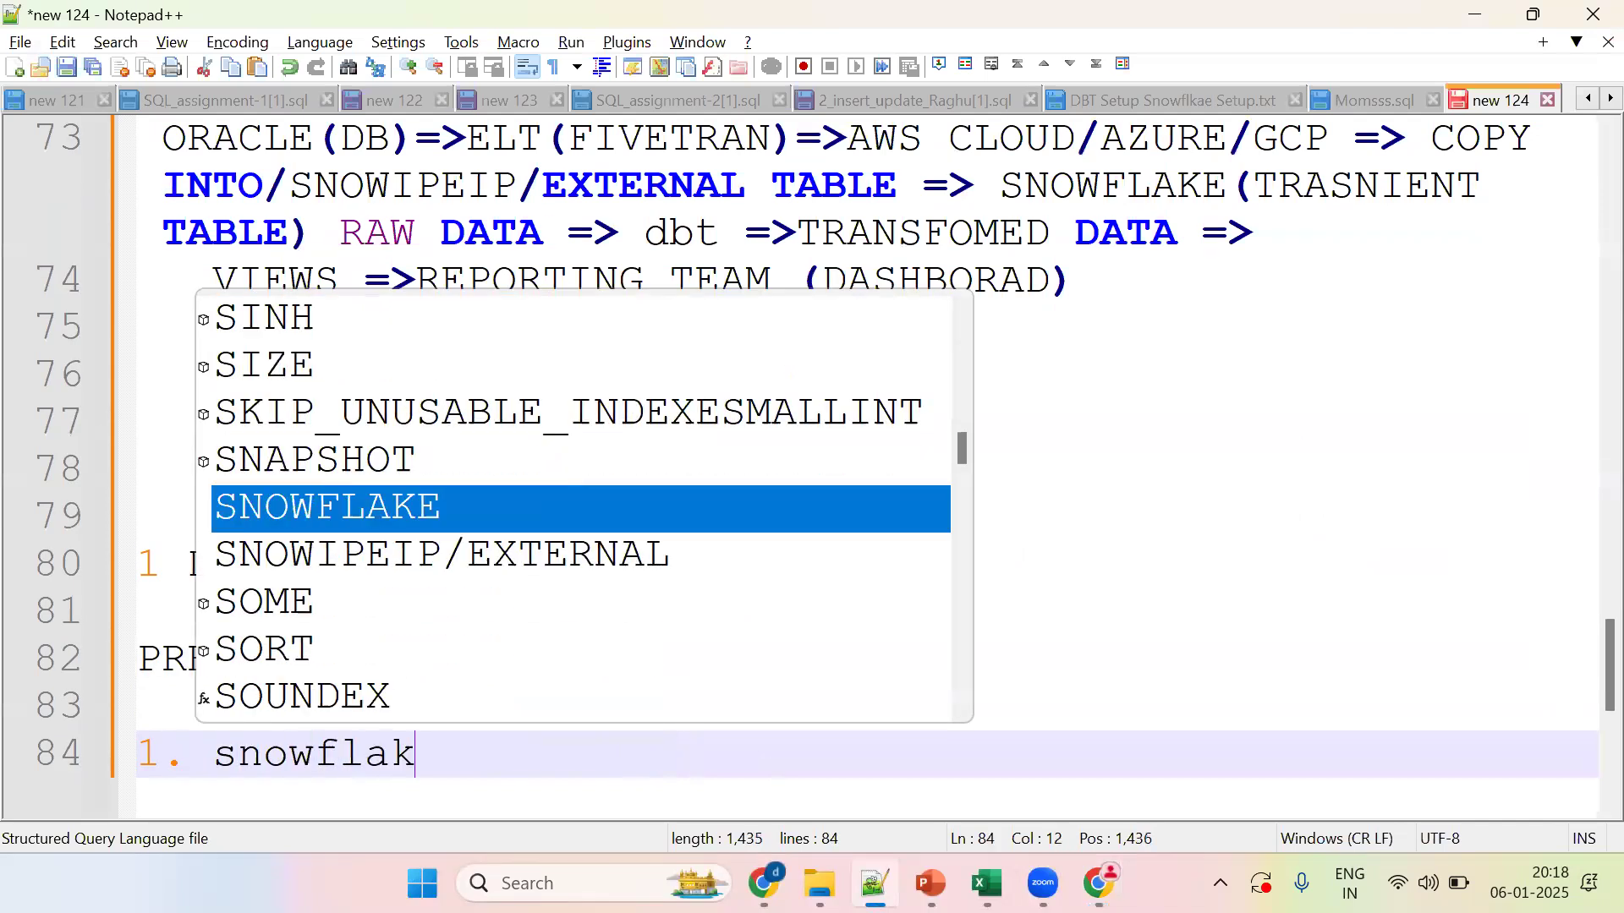
text(e account)
Step: Search Google for 'snowflake cloud' and open the Snowflake free-trial sign-up page
key(alt+Tab)
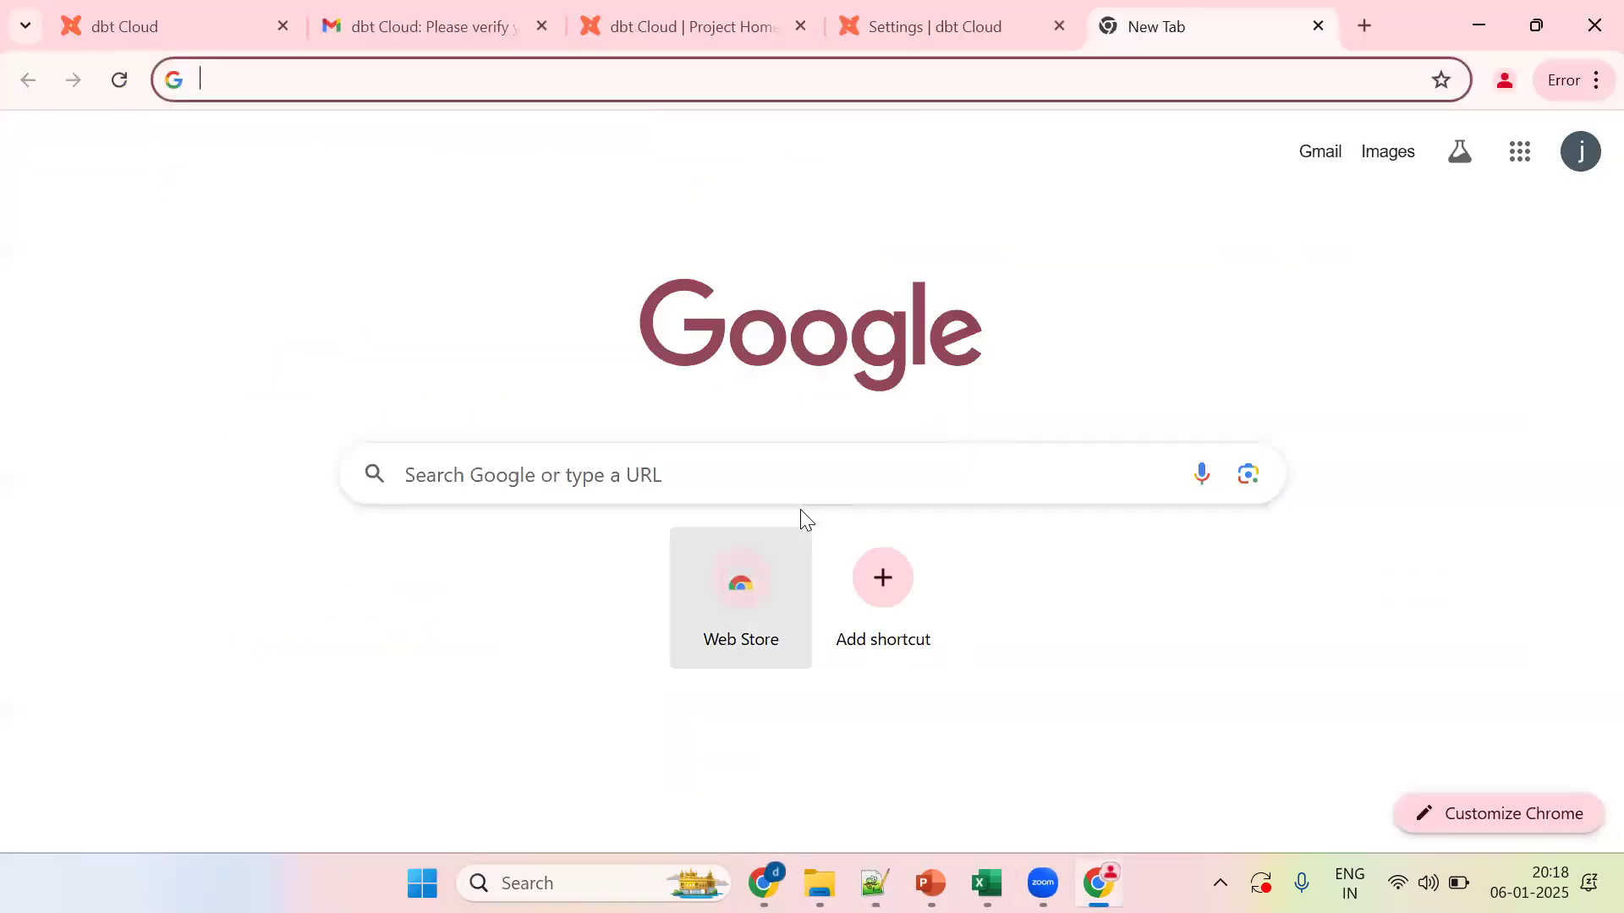
text(snow)
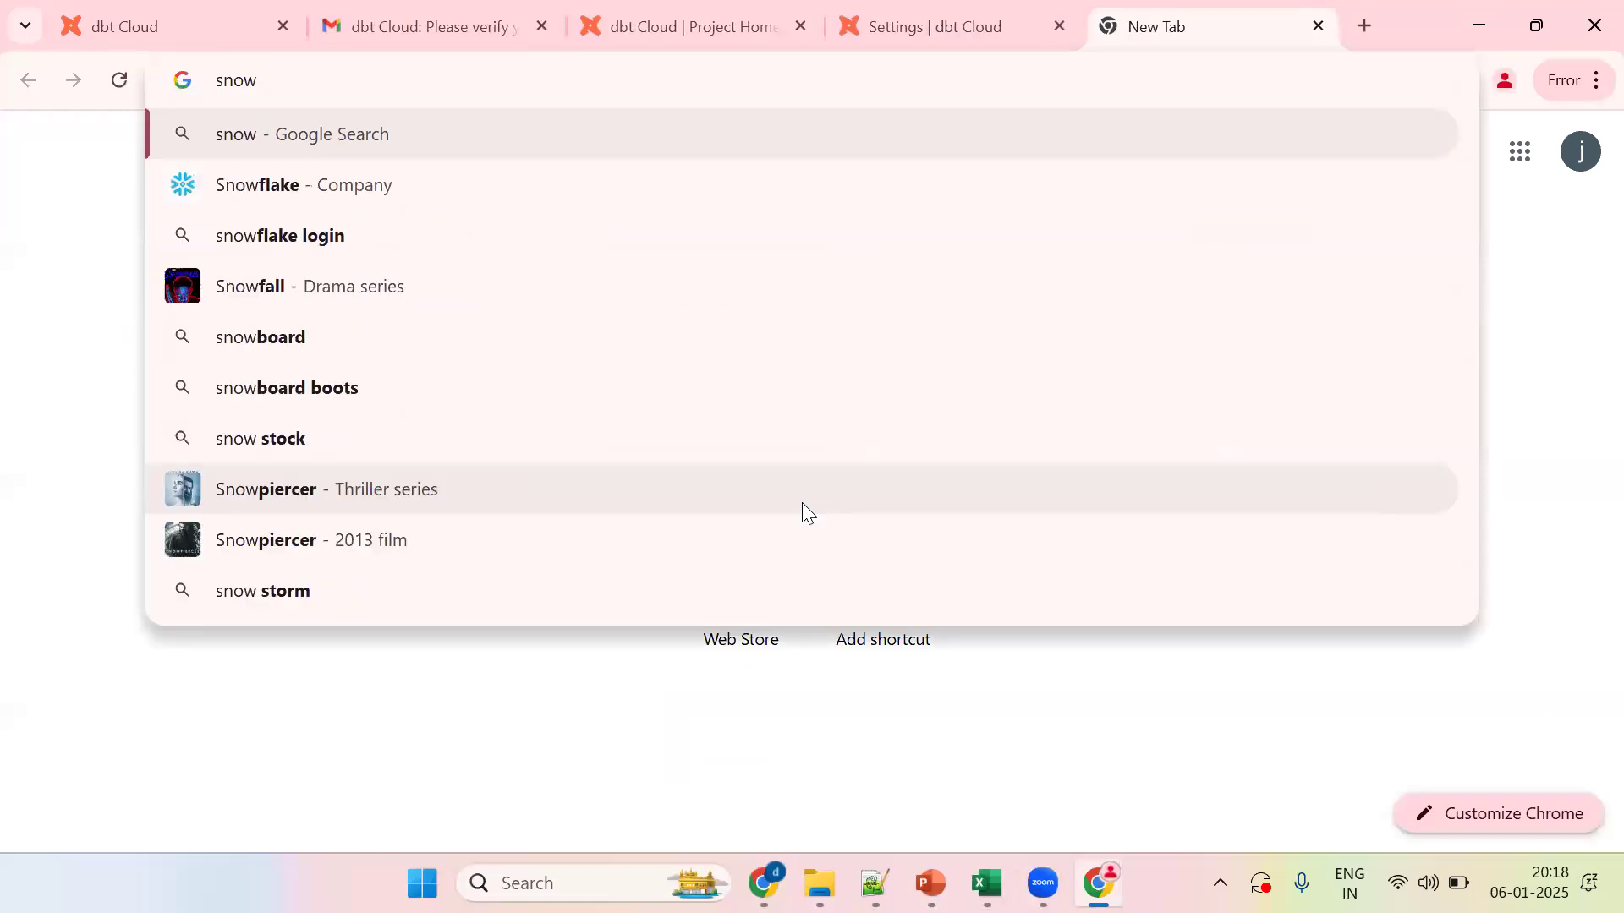
text(flake cloud)
key(Return)
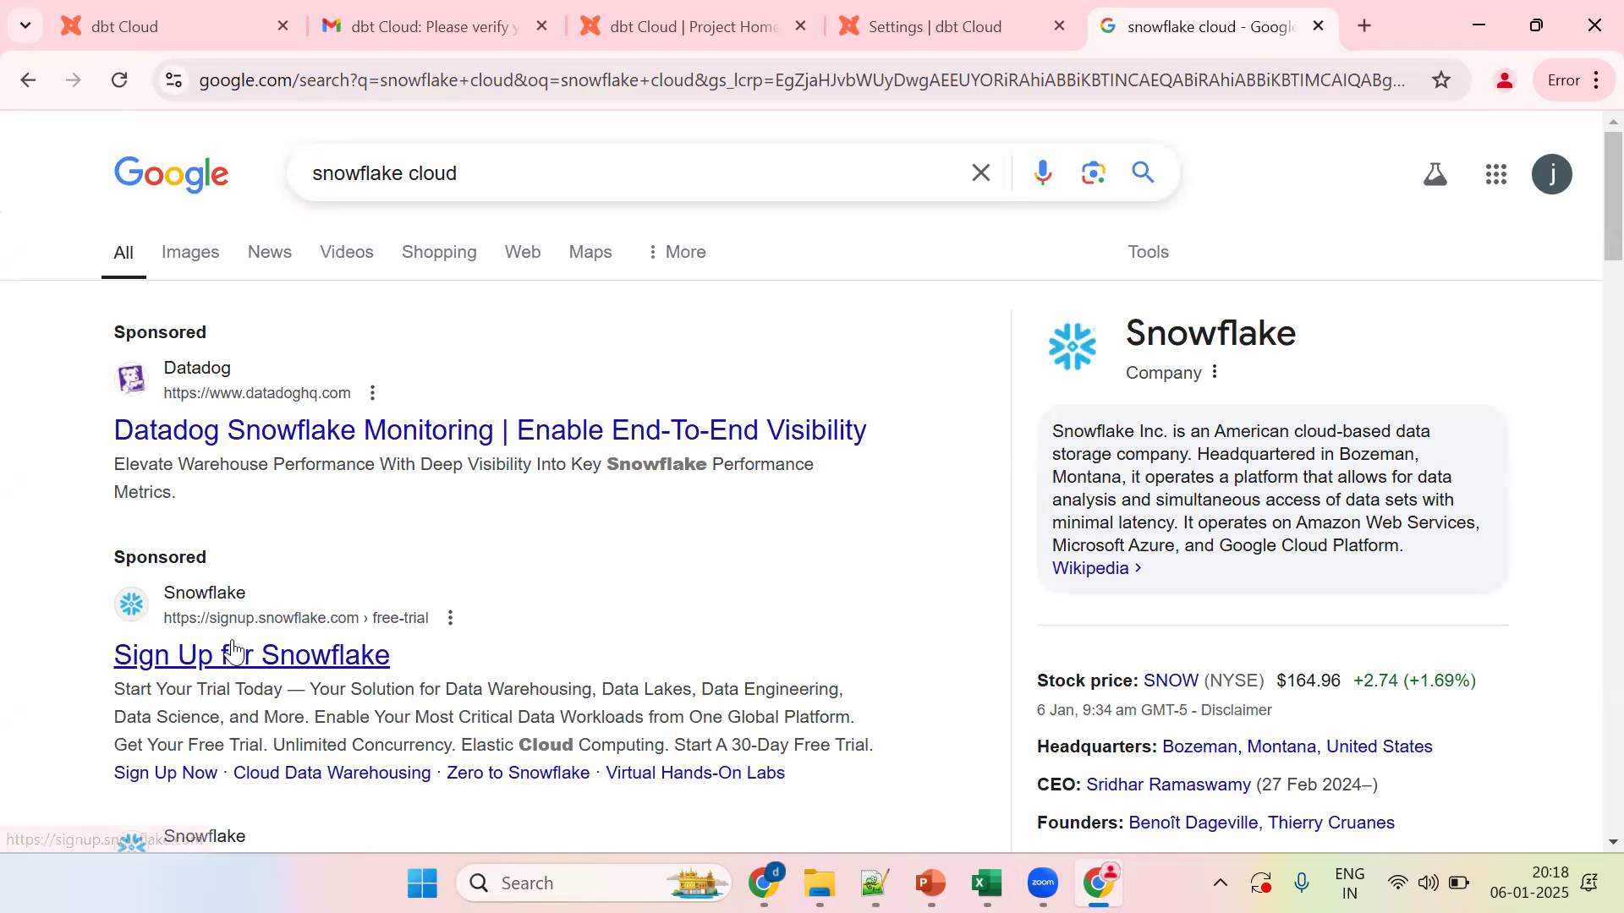
click(233, 652)
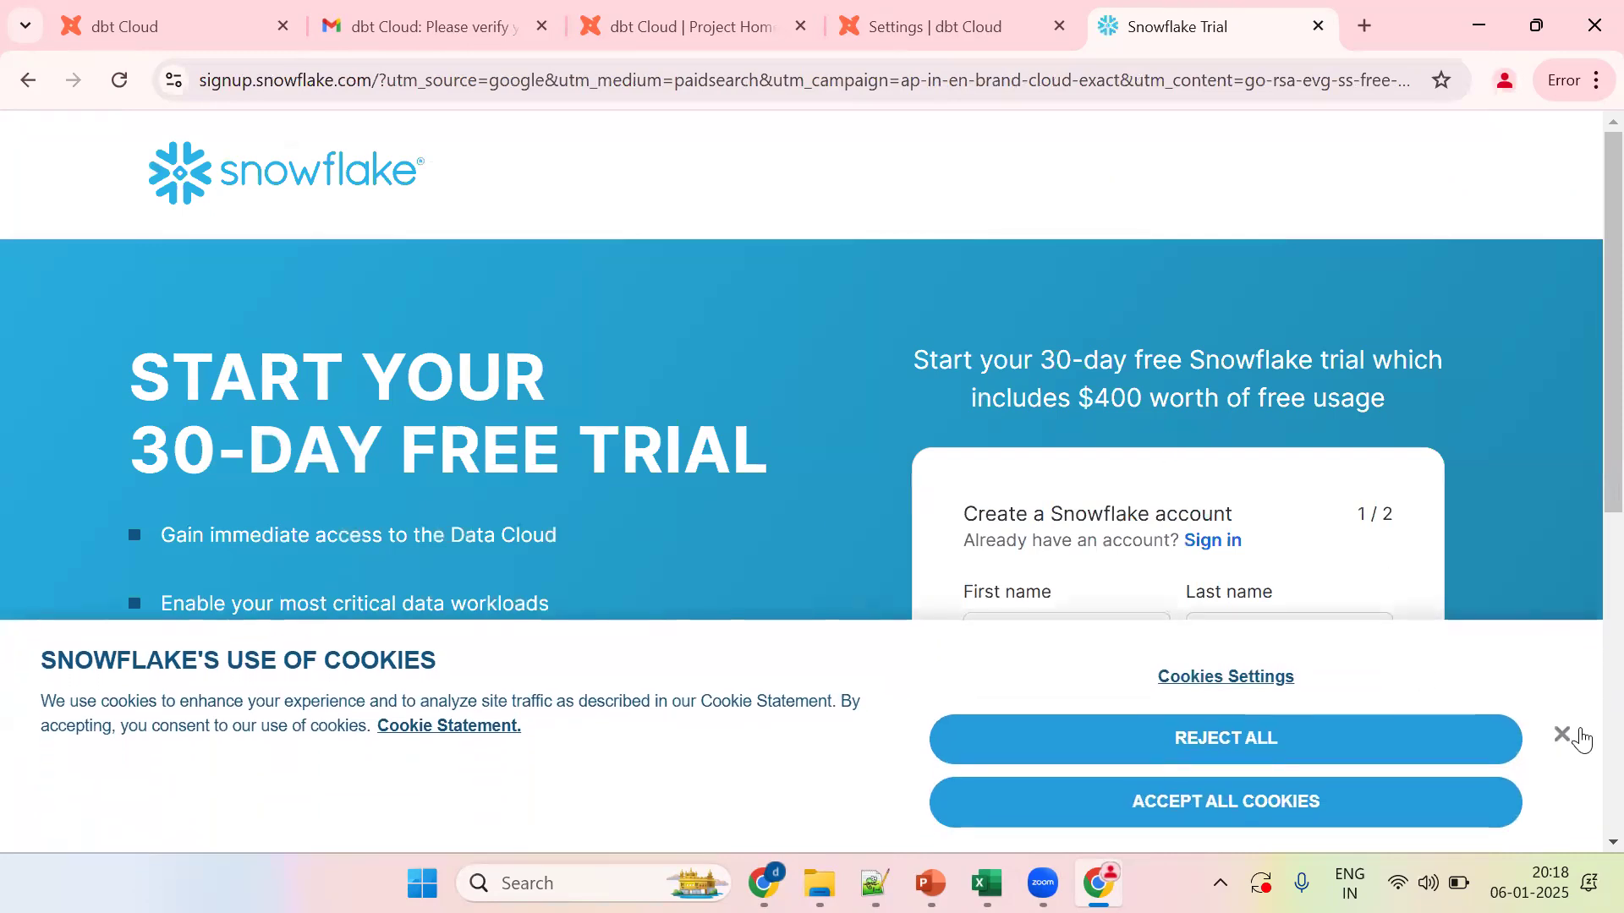
Step: Dismiss the cookie notice and enter first name, last name, pasted email, and reason Other
click(1563, 736)
scroll(1584, 485, down, 2)
click(1094, 418)
text(praveen)
key(Tab)
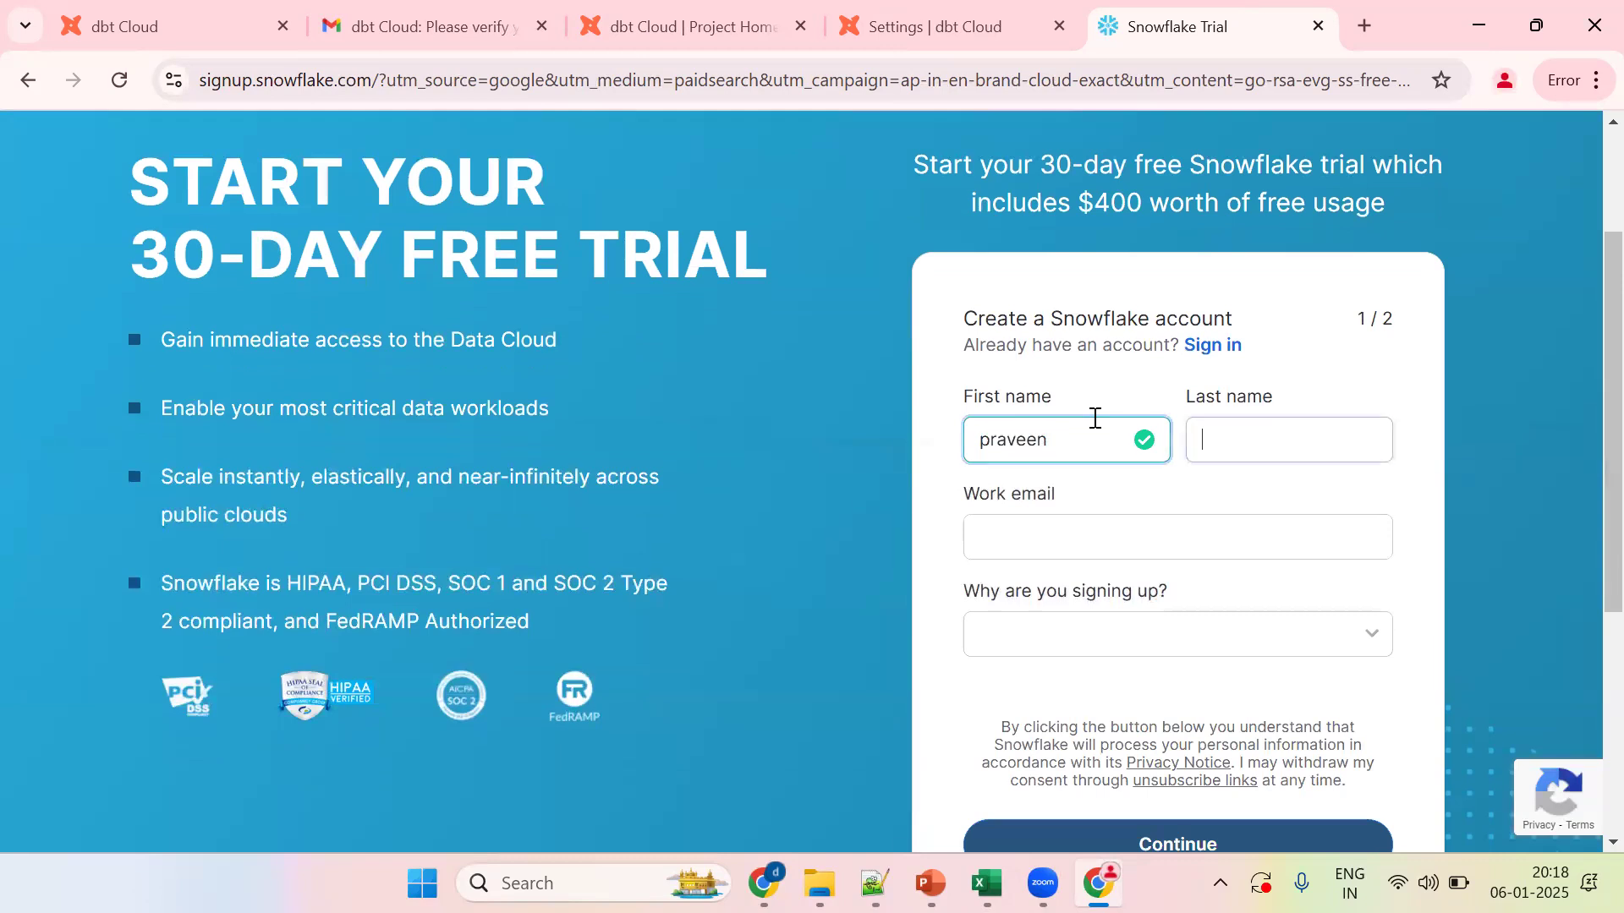
text(sf)
click(992, 538)
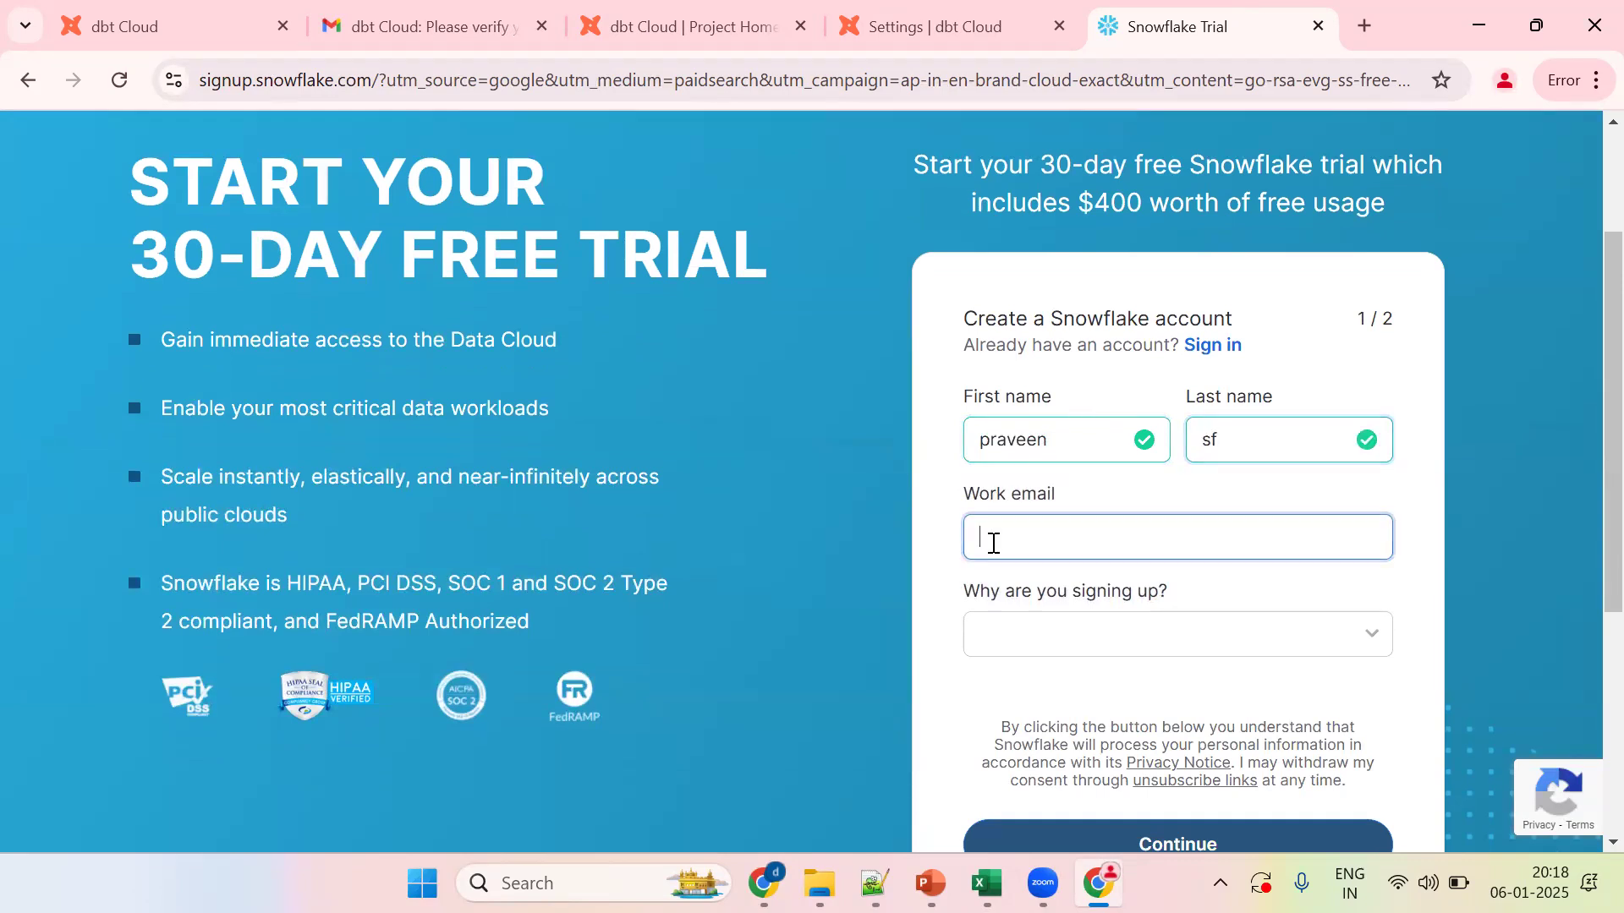
key(ctrl+v)
click(1026, 641)
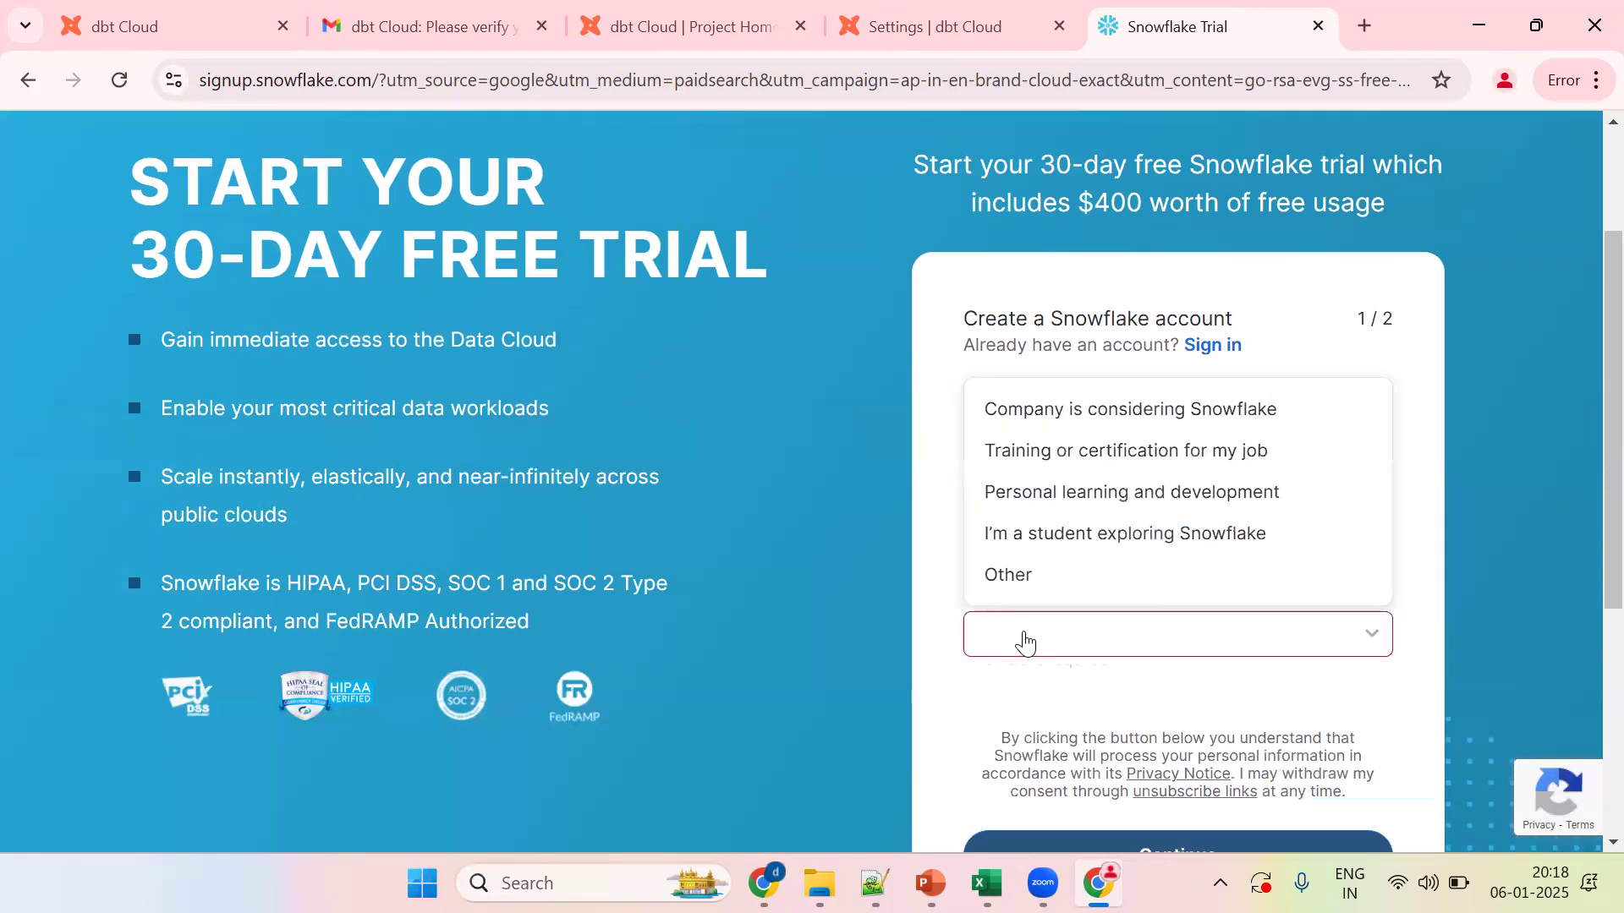
click(1026, 580)
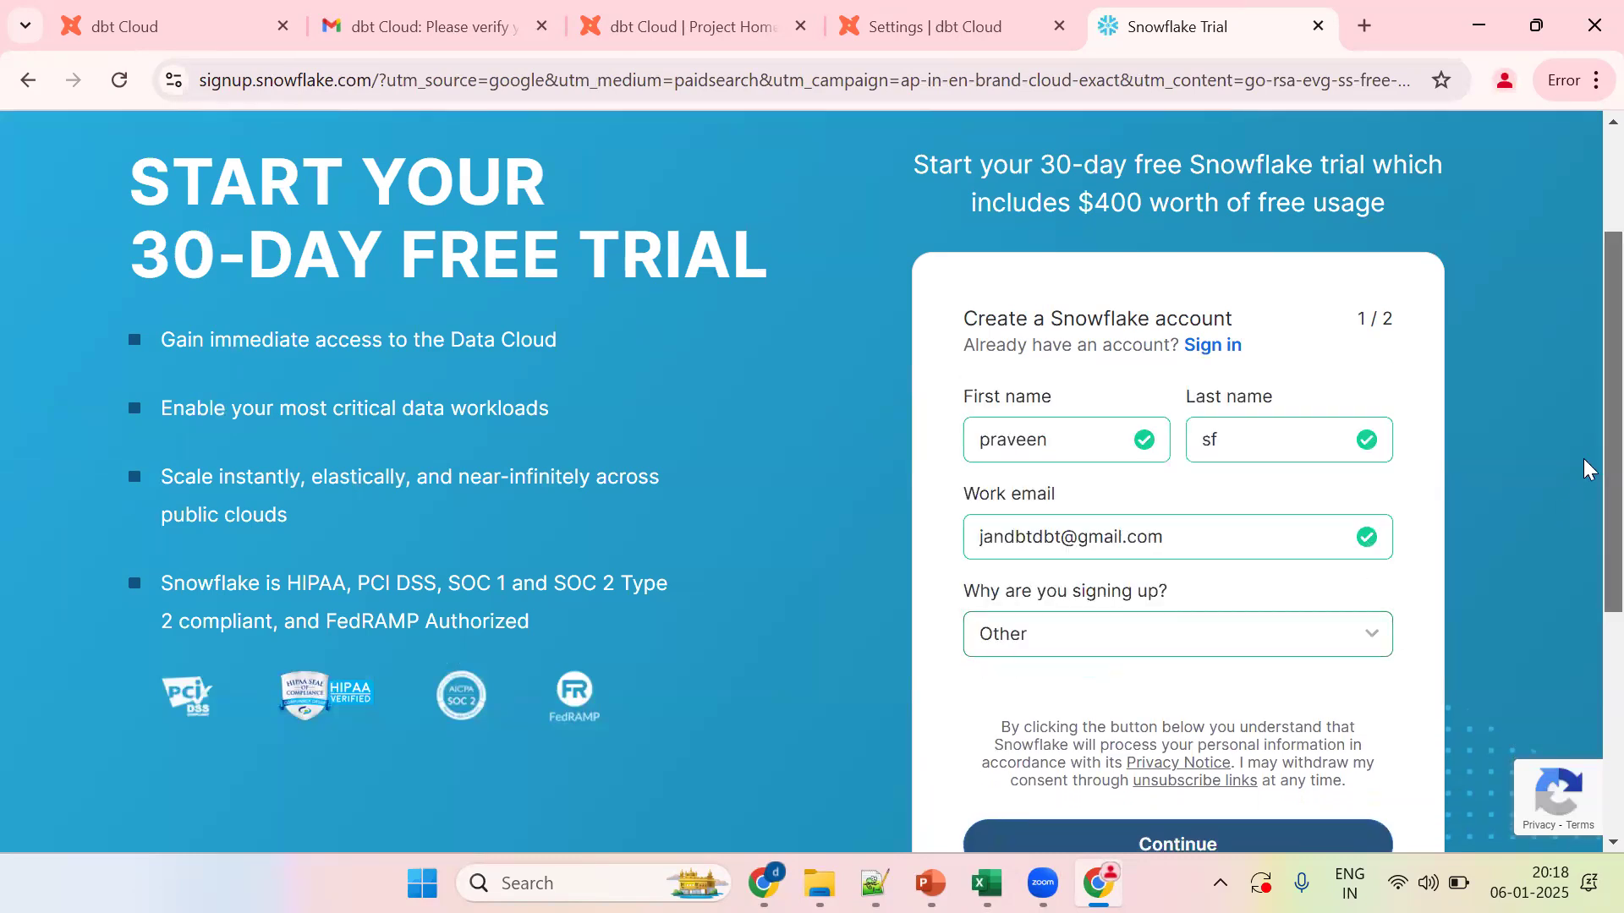
scroll(1584, 464, down, 2)
click(1229, 643)
Step: Enter company and job title 'abc', pick Amazon Web Services, accept the terms, and submit
click(1107, 200)
text(abc)
click(1074, 296)
text(a)
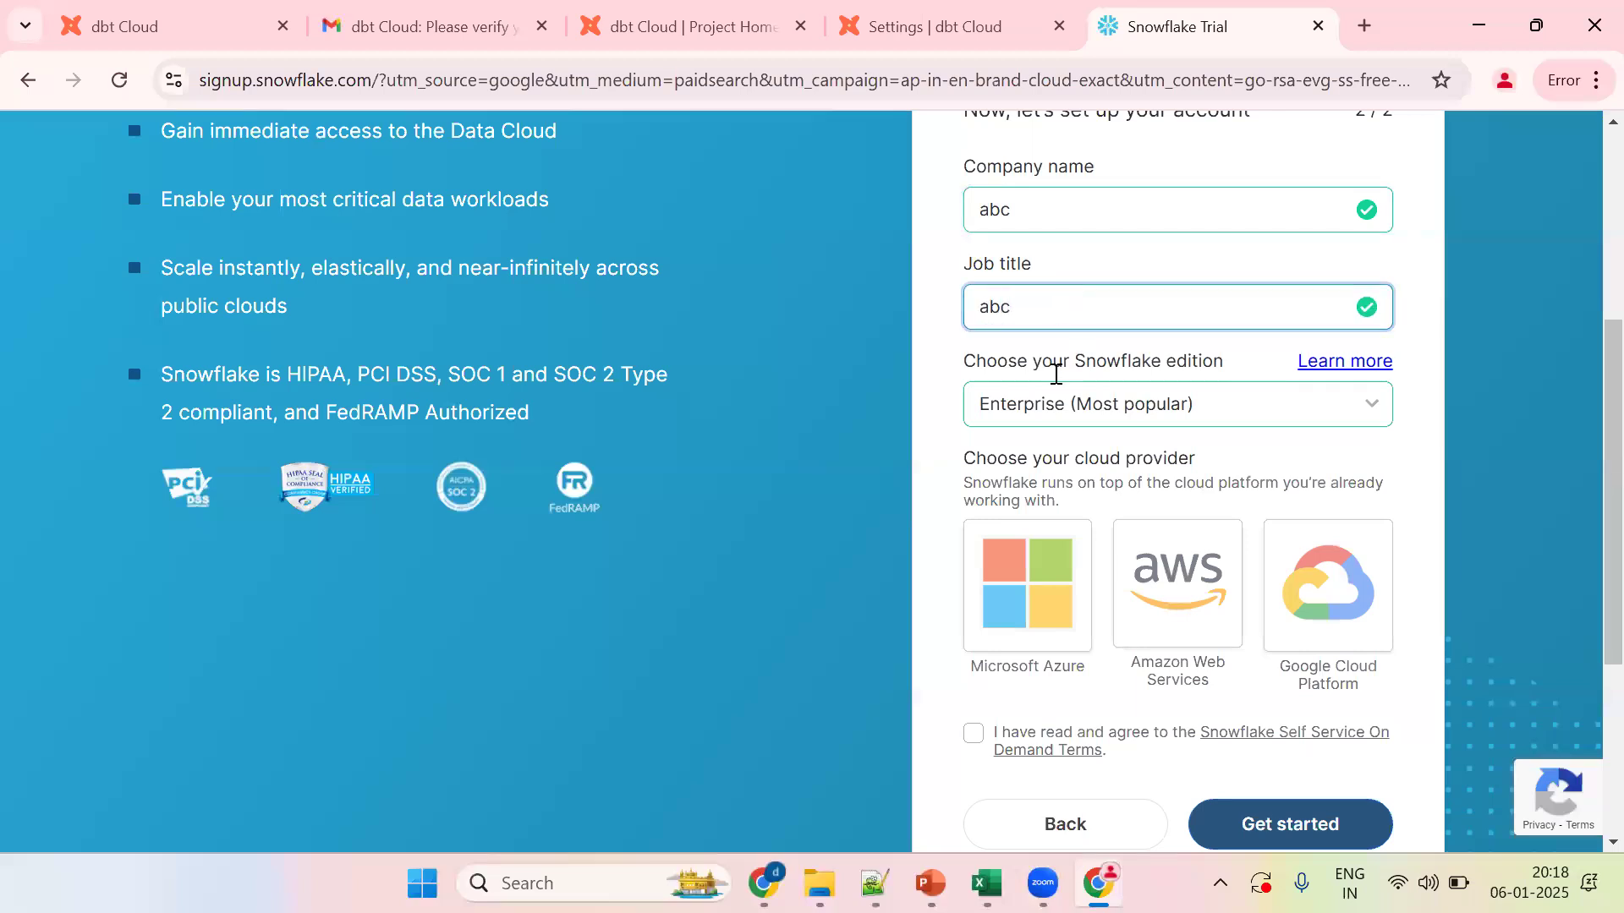
text(bc)
scroll(1565, 389, down, 3)
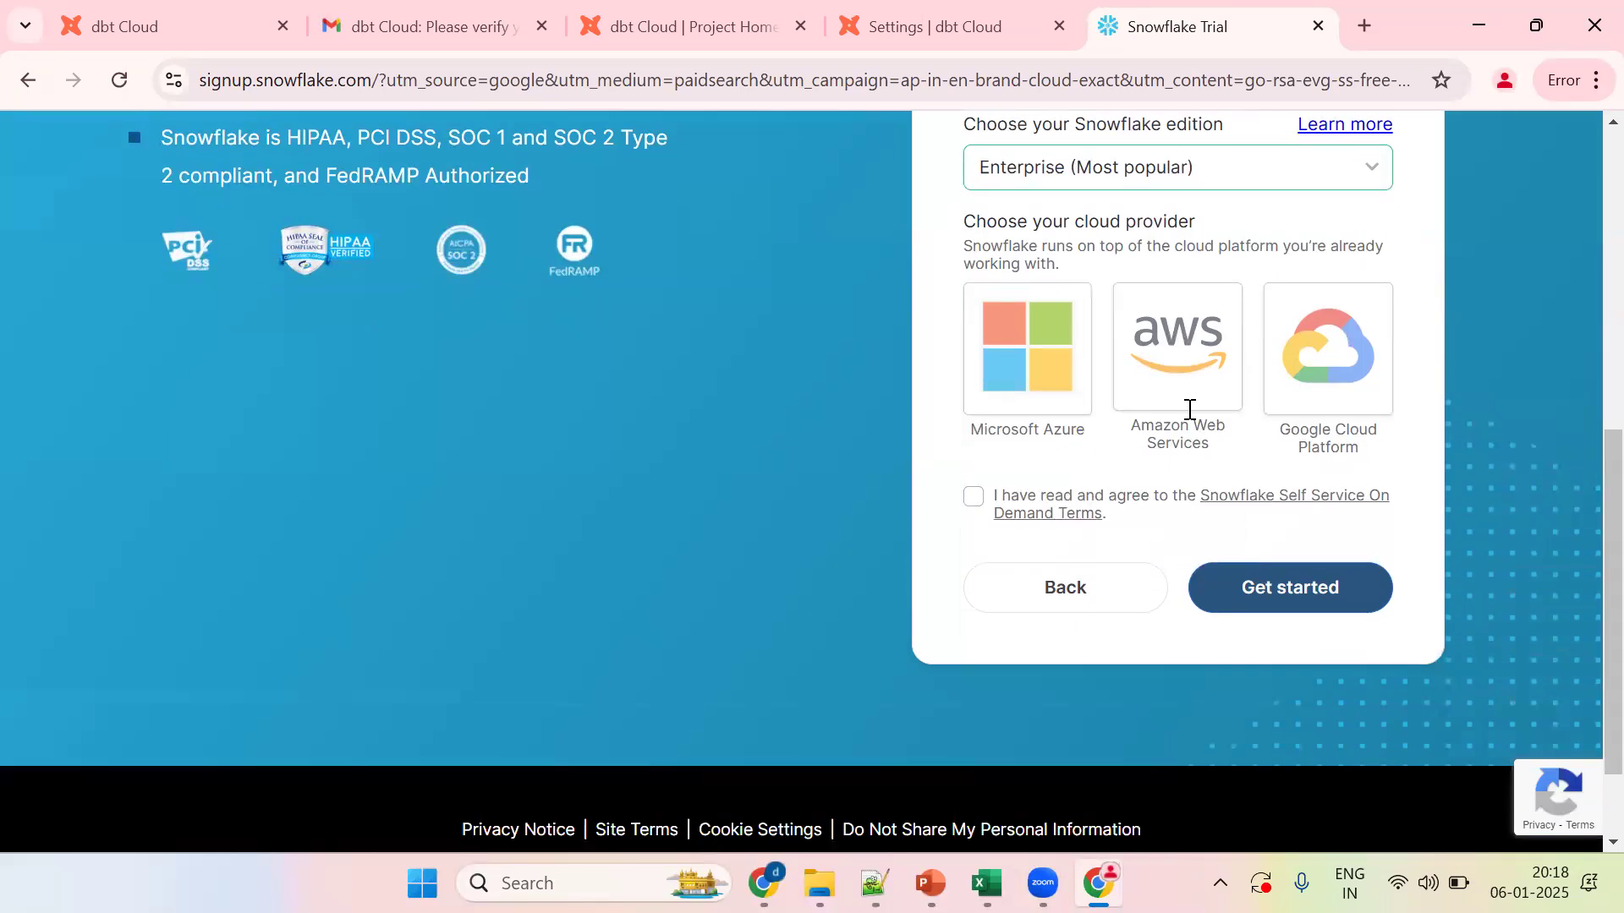
click(1125, 373)
click(975, 597)
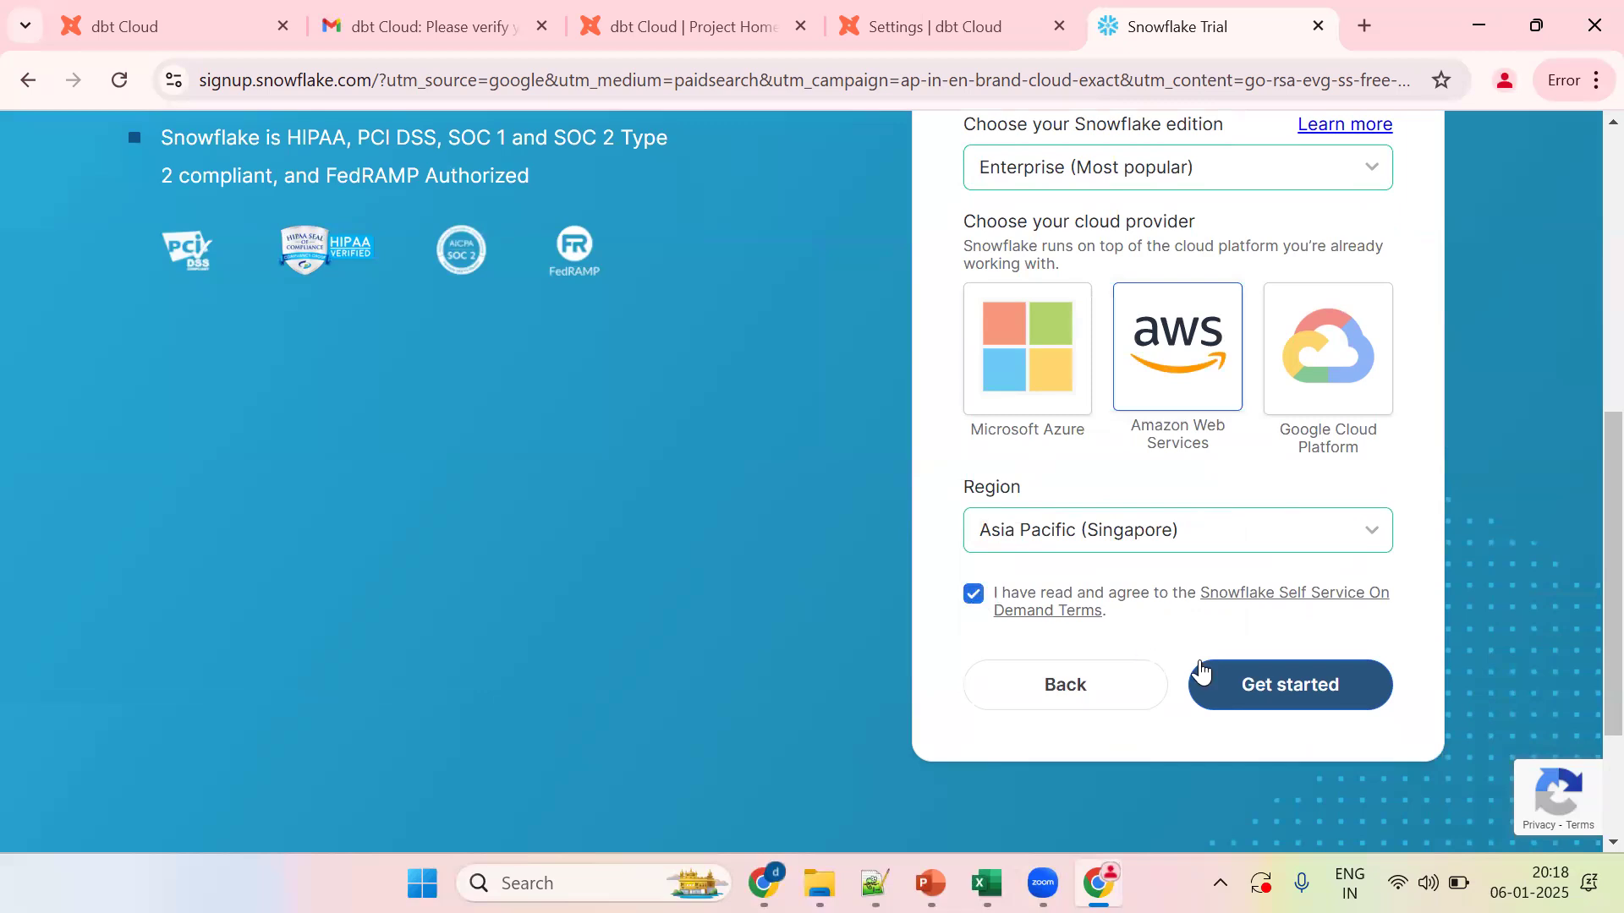
click(1263, 687)
Step: Skip the use-case and language preference questions
click(1236, 483)
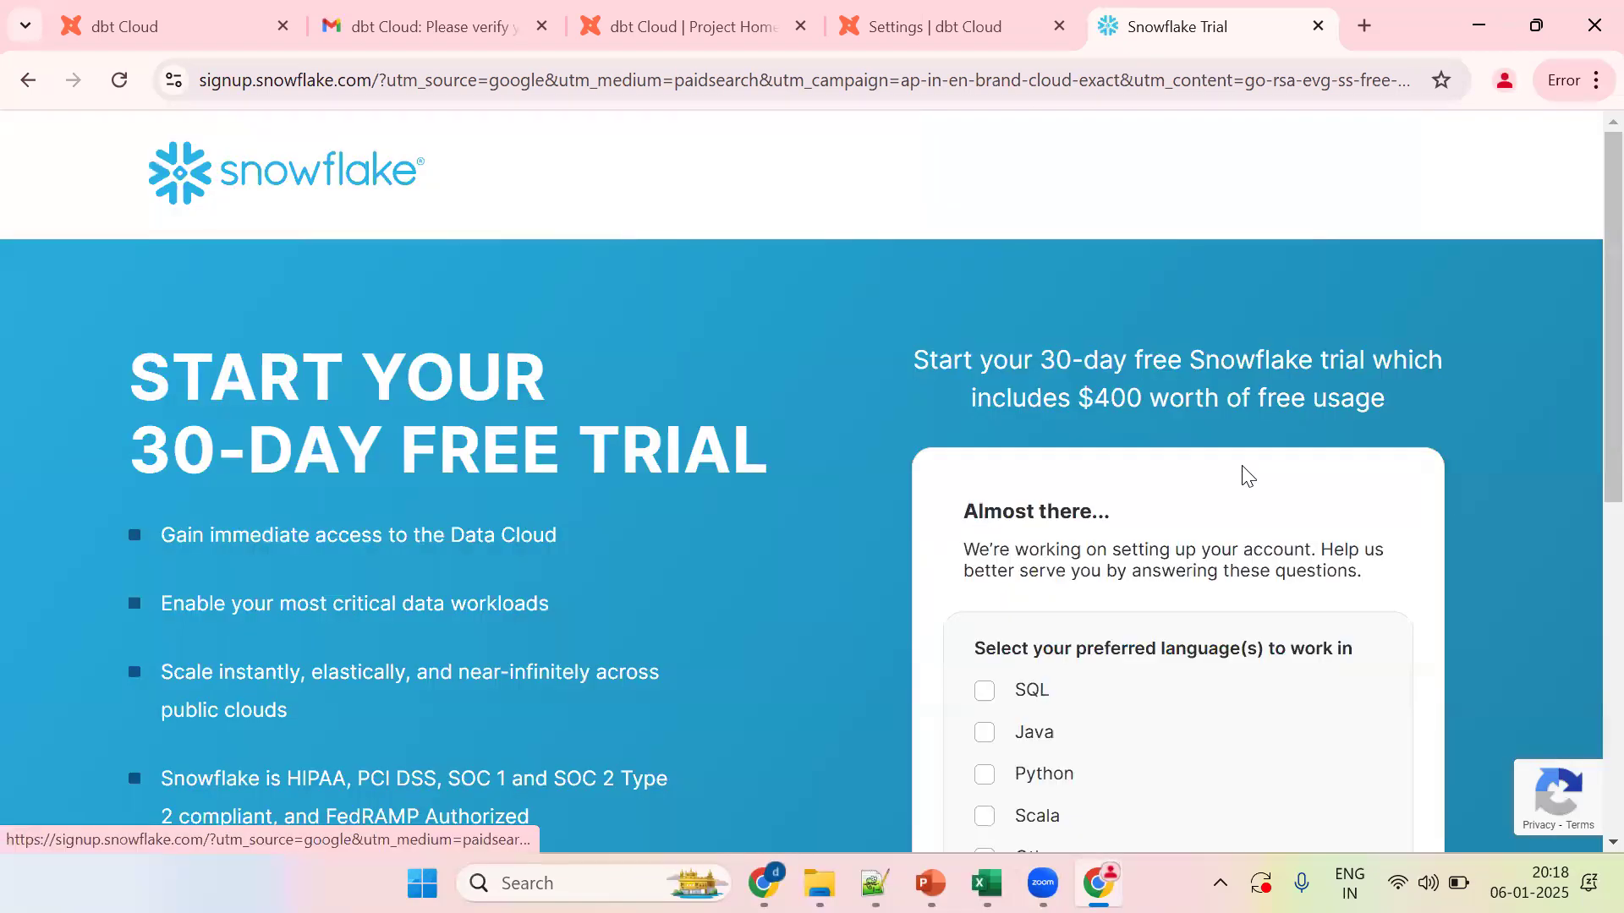
scroll(1584, 465, down, 3)
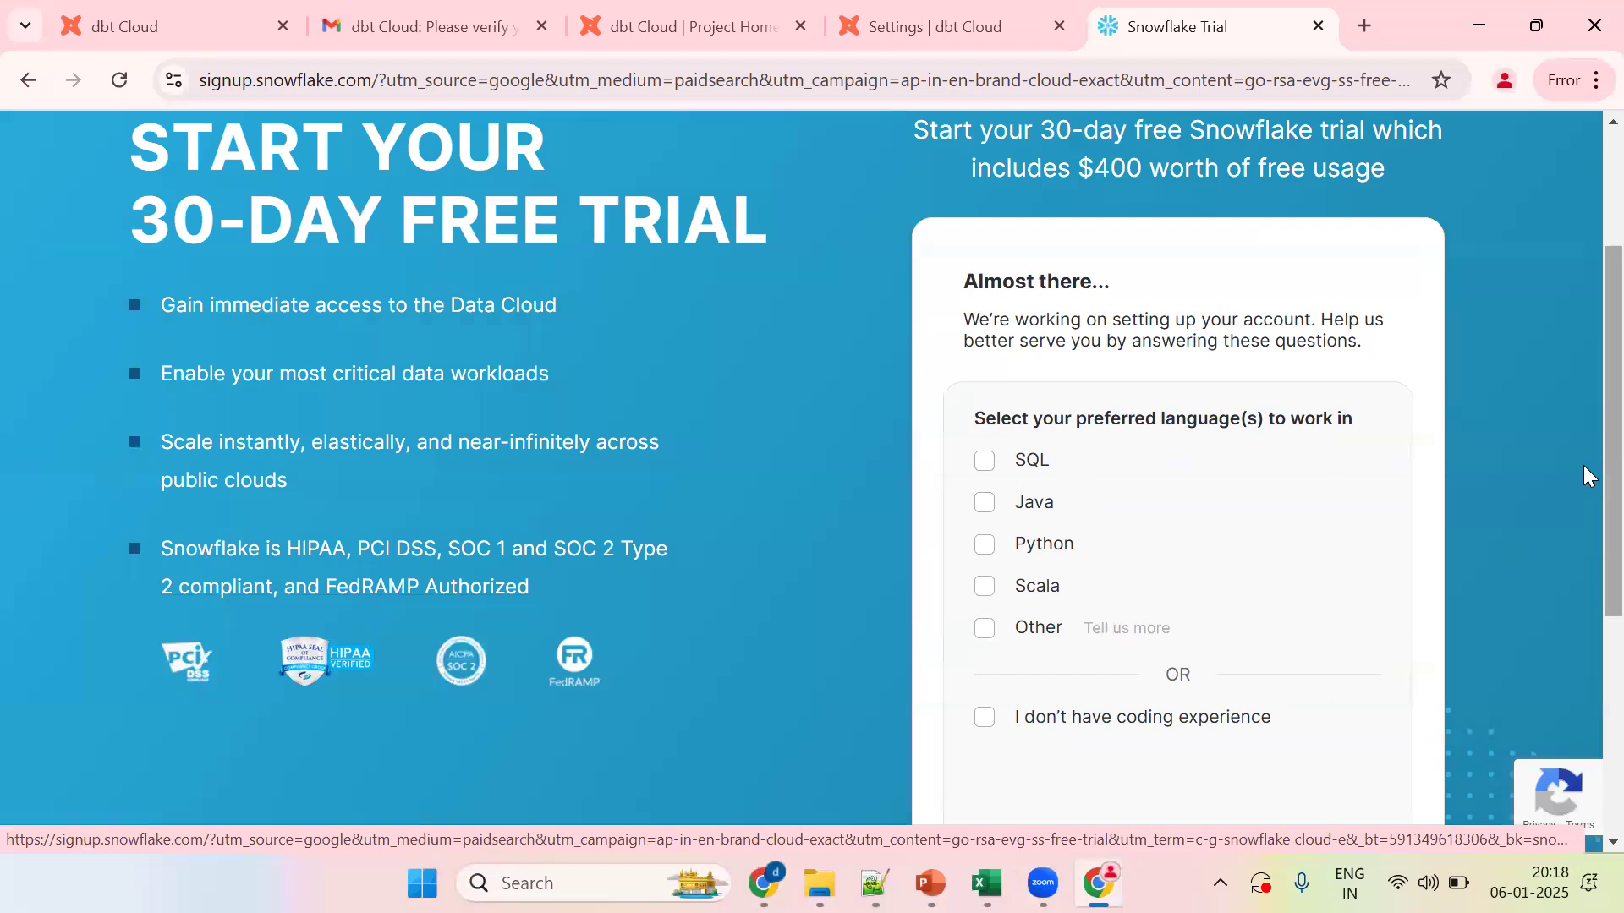
scroll(1583, 474, down, 3)
click(1257, 666)
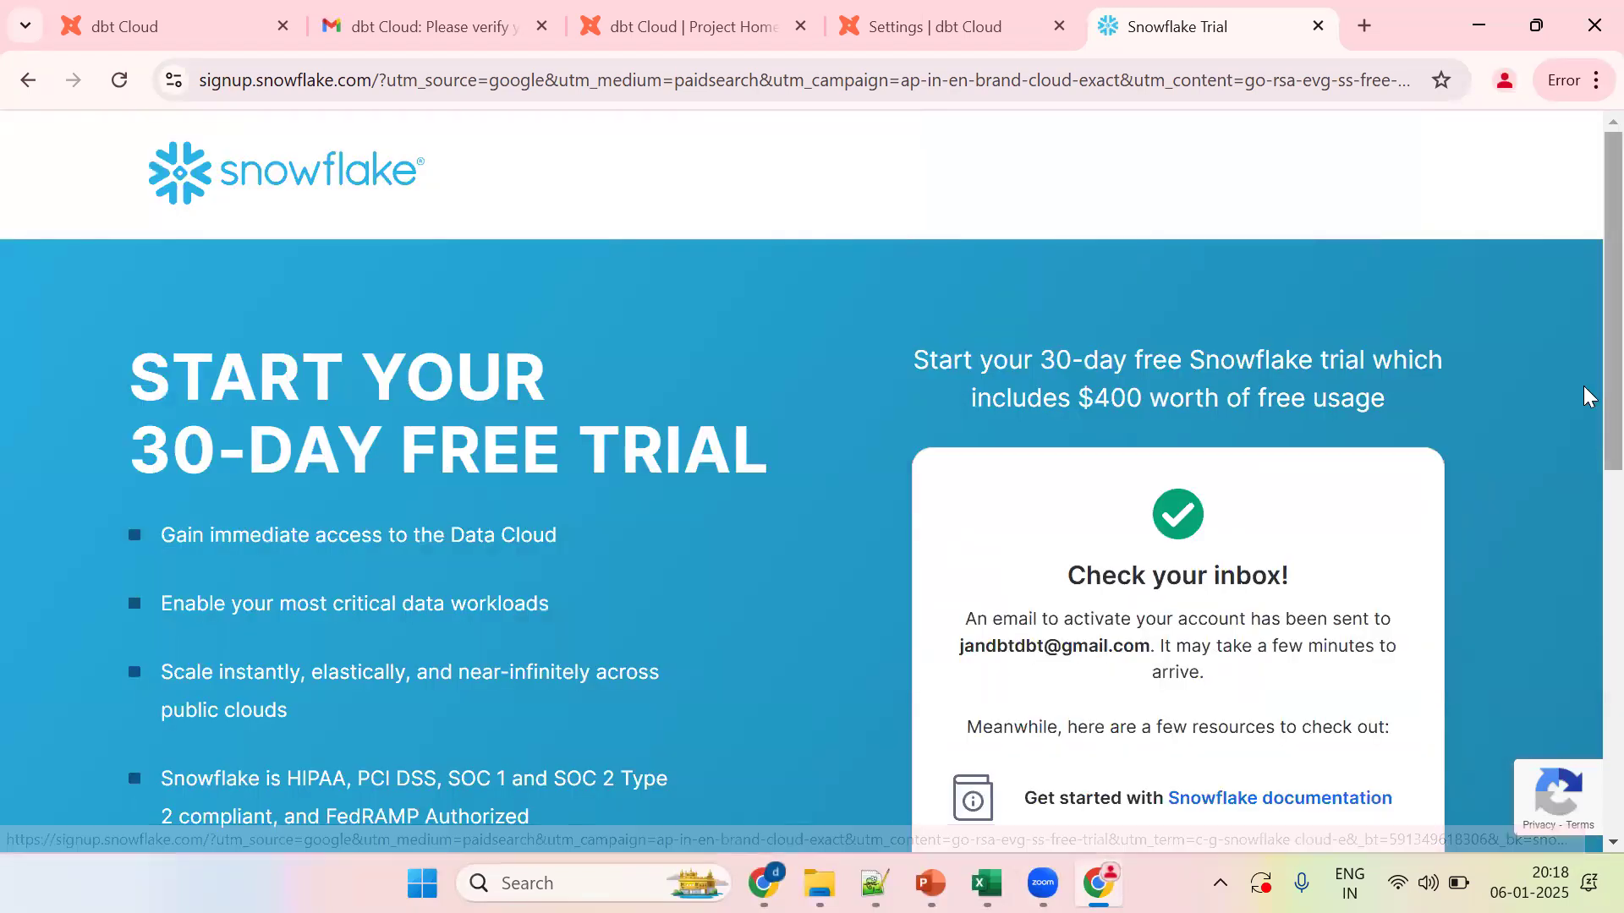
scroll(1584, 457, down, 4)
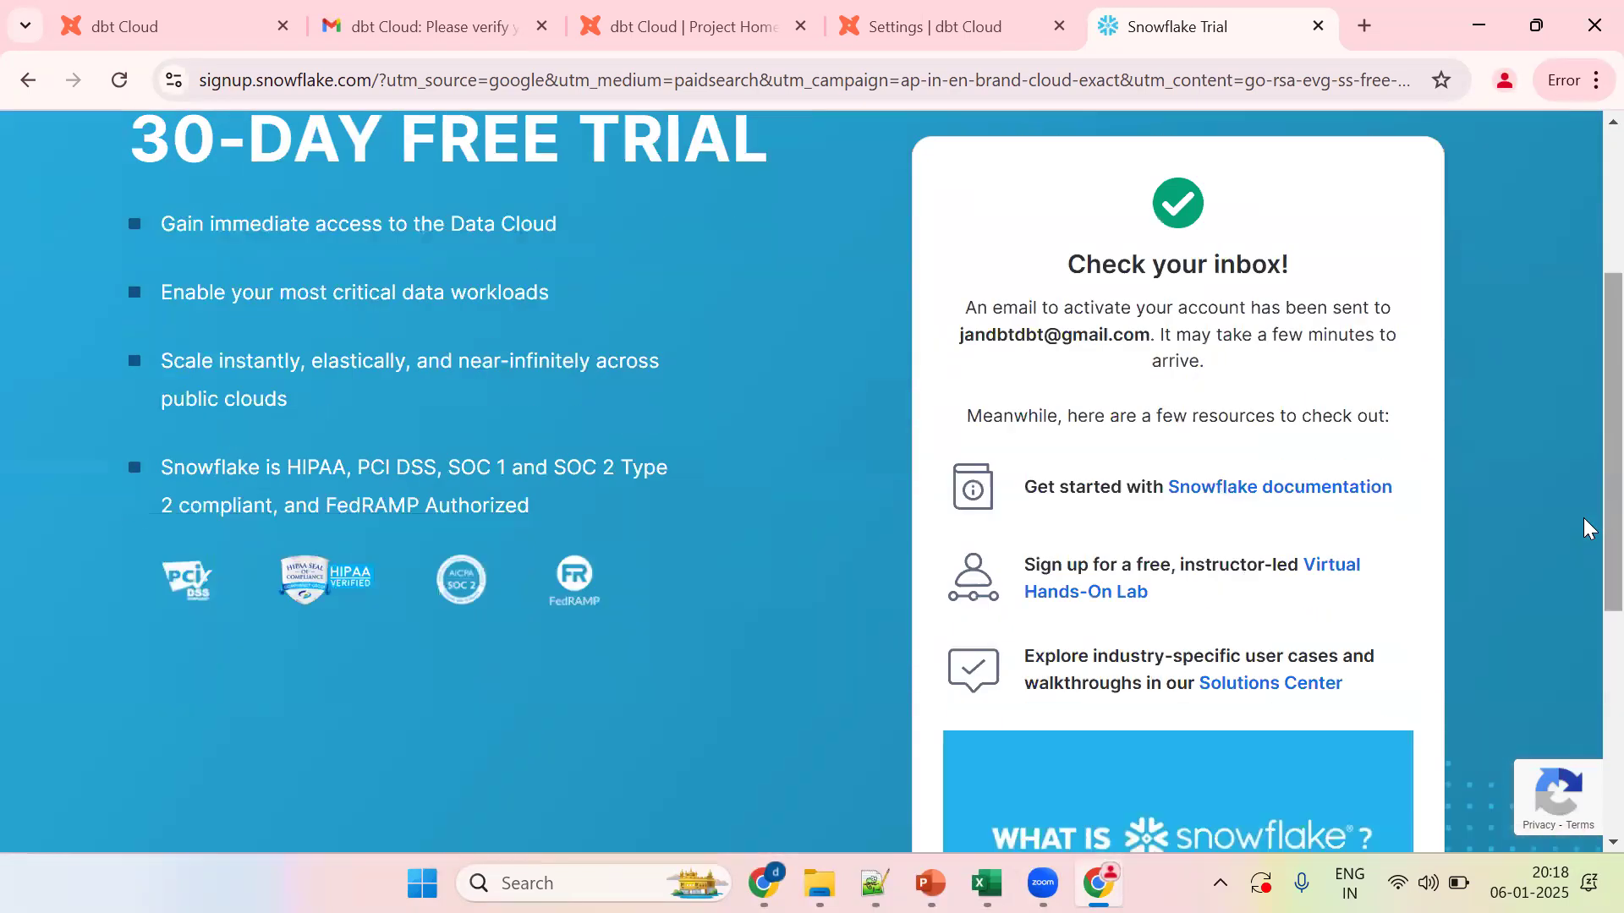
Step: Reload the Gmail inbox, open the Snowflake activation email, and follow its CLICK TO ACTIVATE link
click(457, 48)
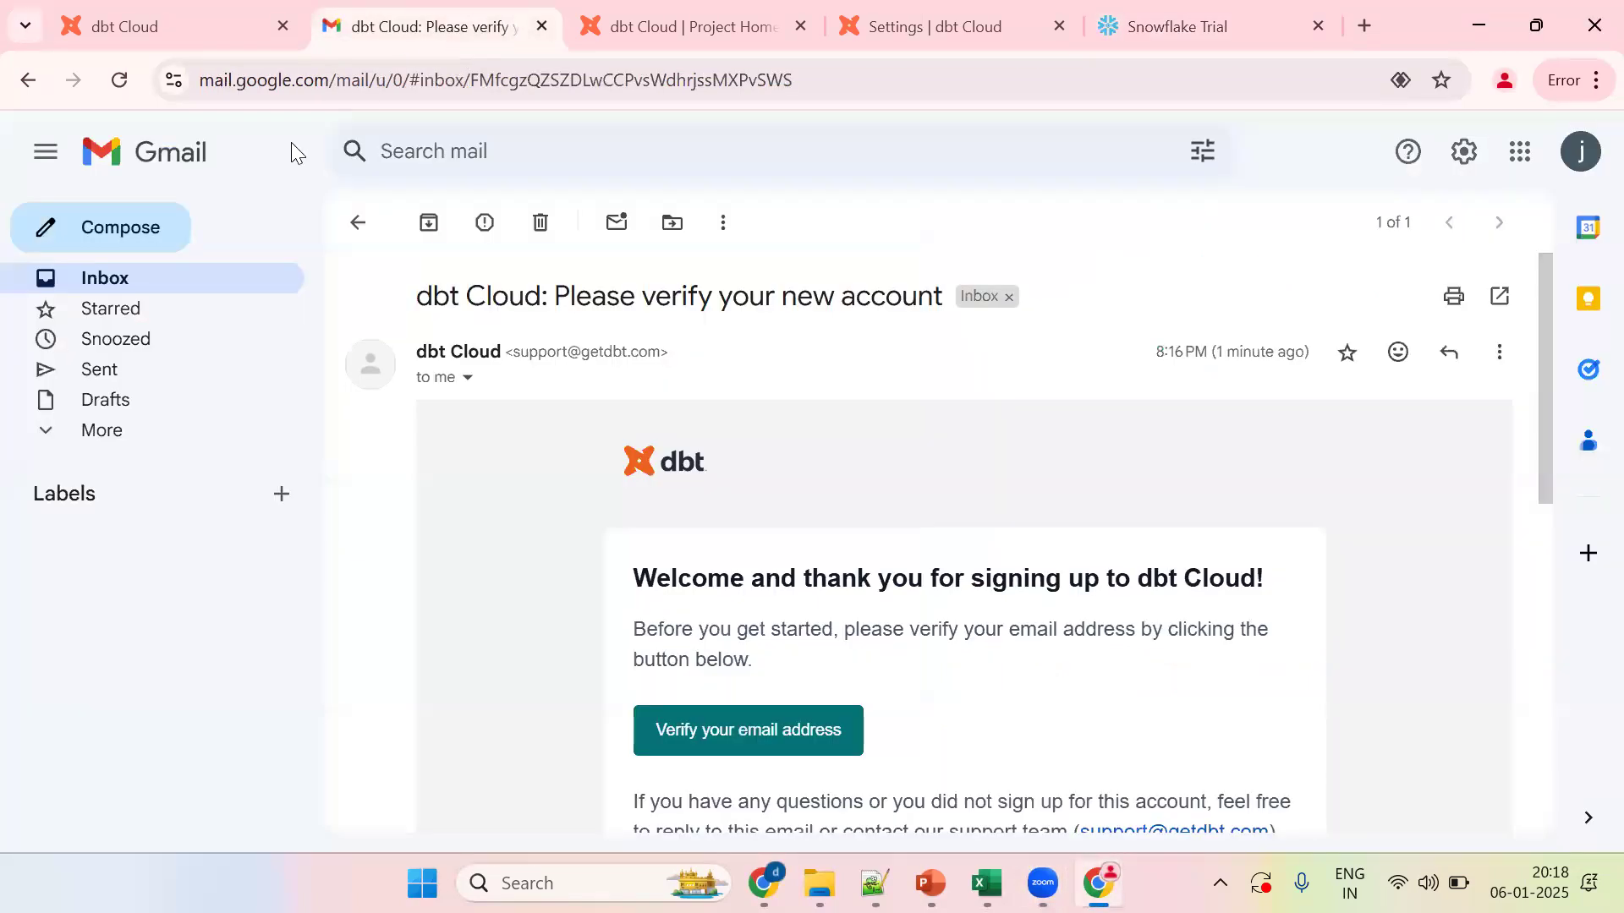
click(178, 279)
click(365, 88)
key(Return)
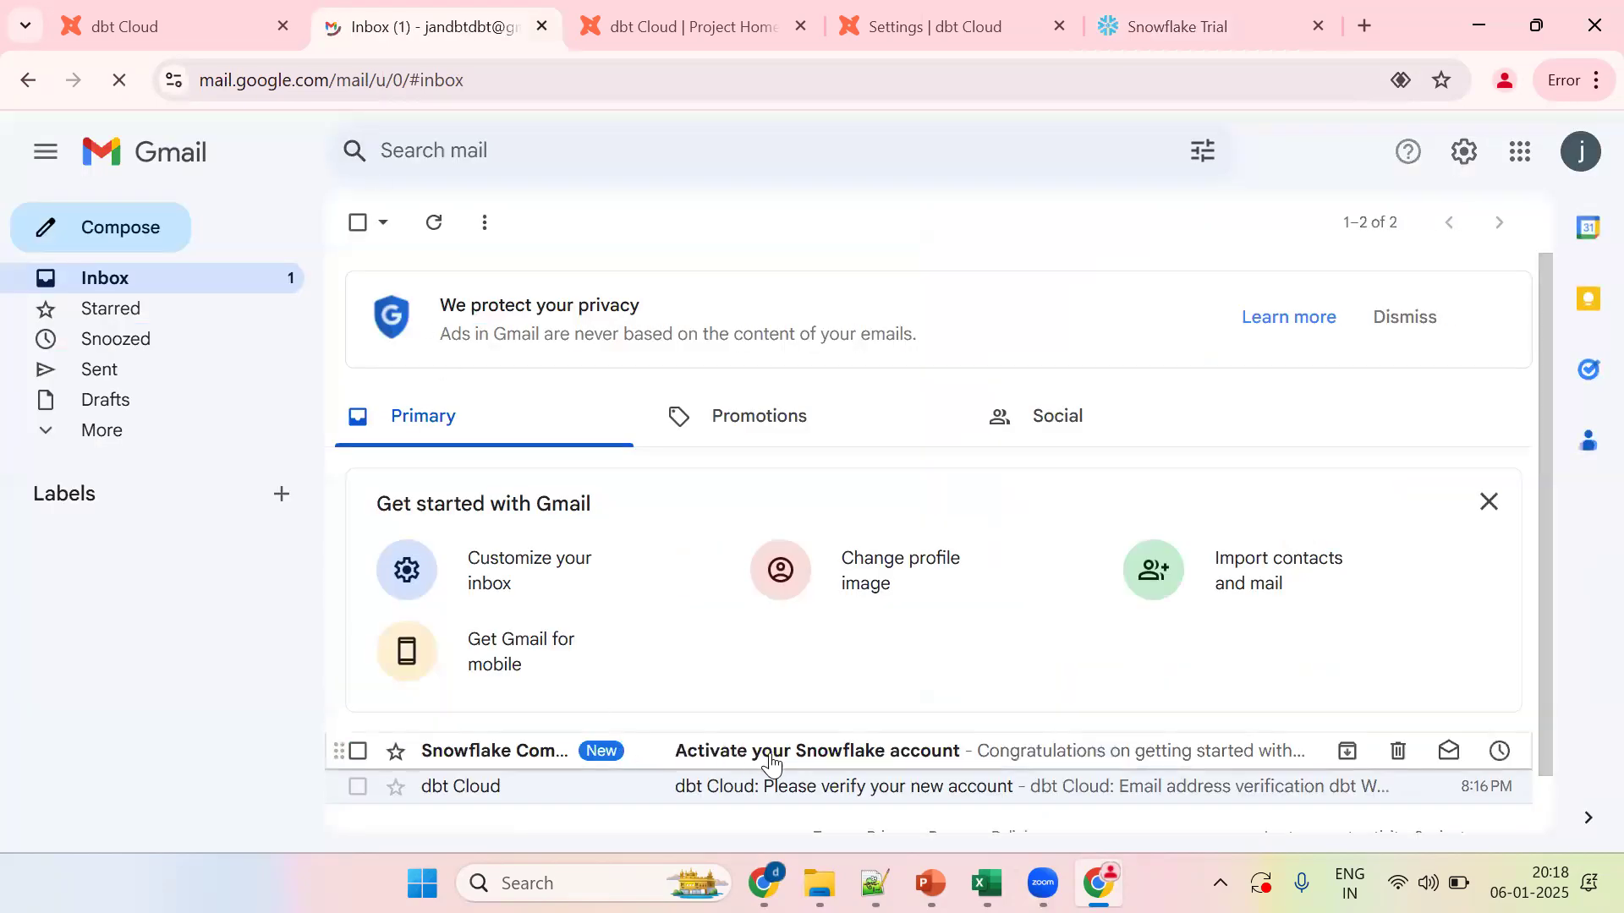
click(776, 761)
scroll(841, 663, down, 3)
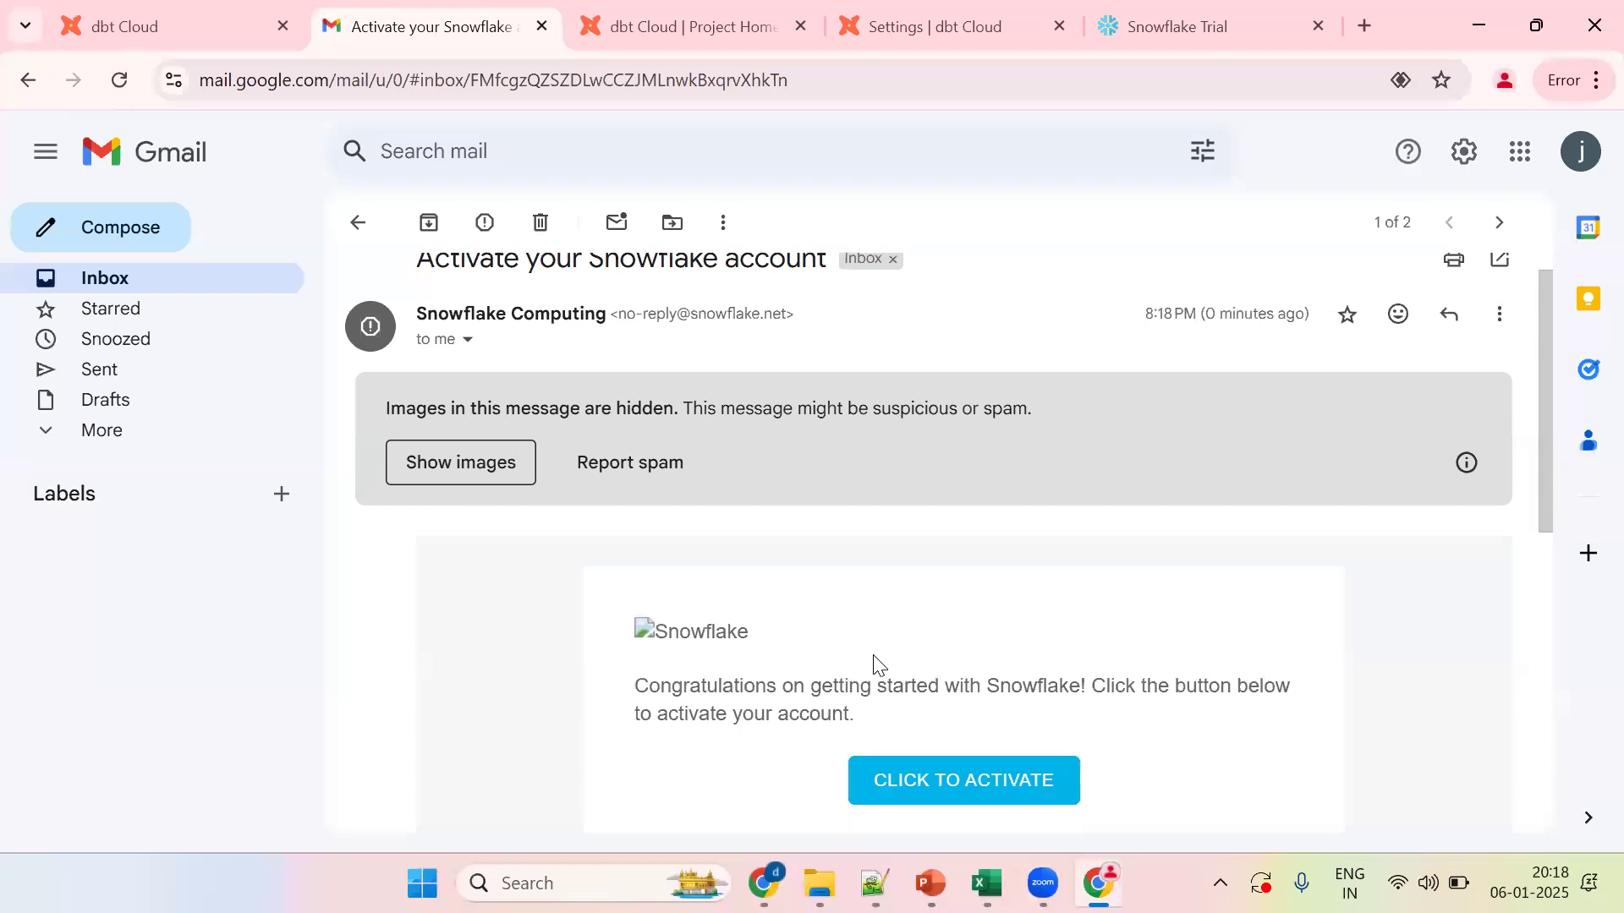
click(955, 667)
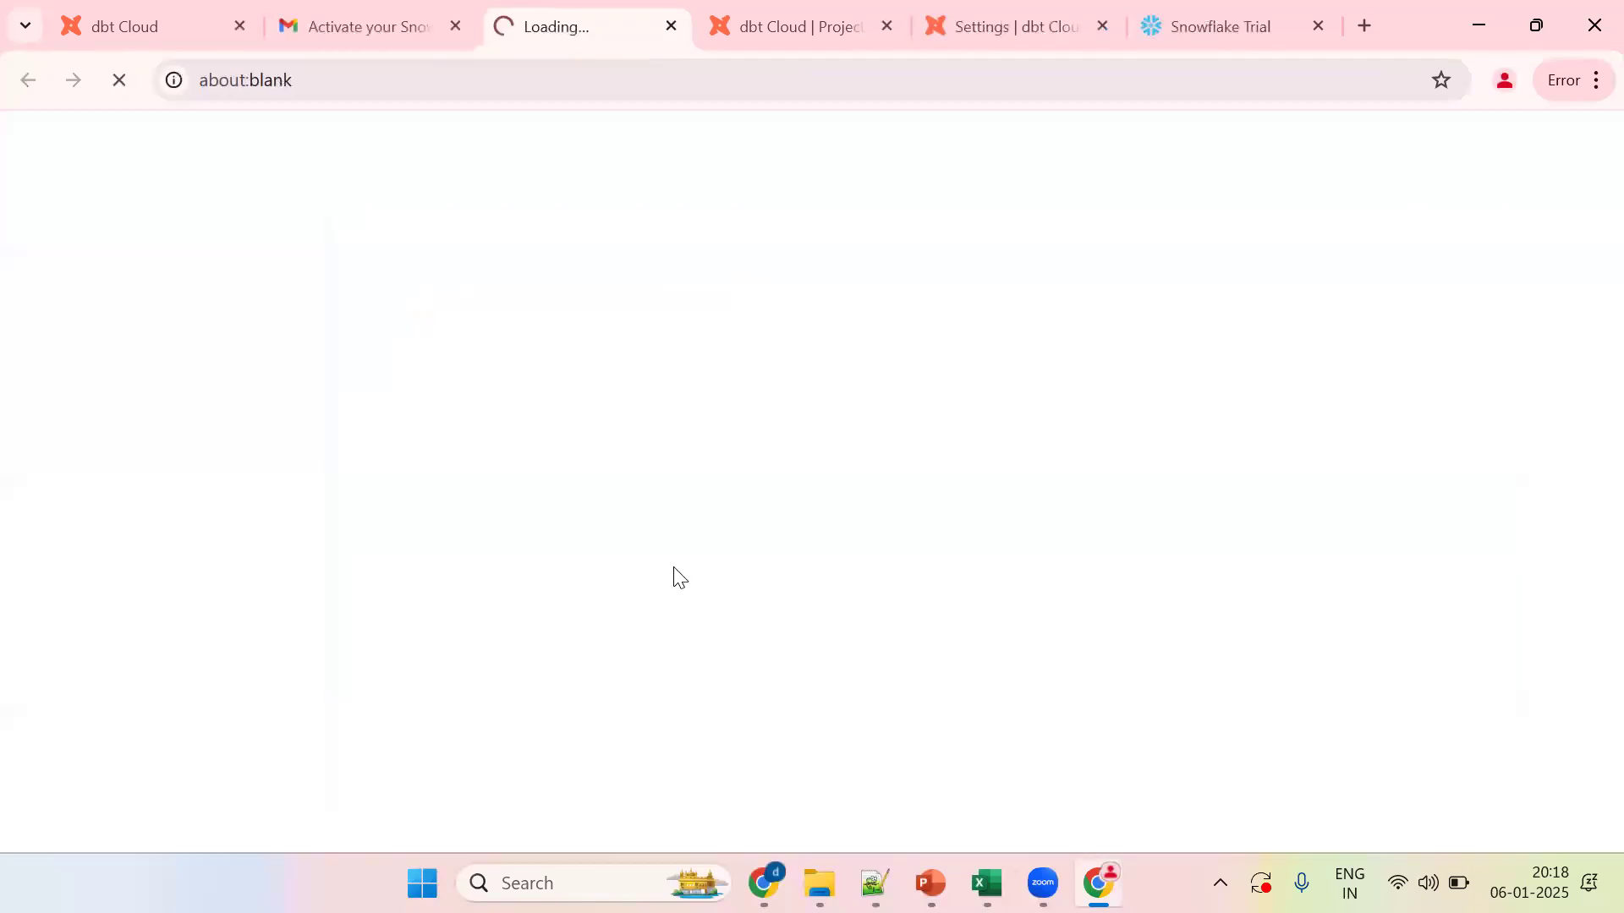
Step: Set the new Snowflake account's username and password, sign in, and save the password in the browser
click(675, 558)
text(pravvee)
text(nsf)
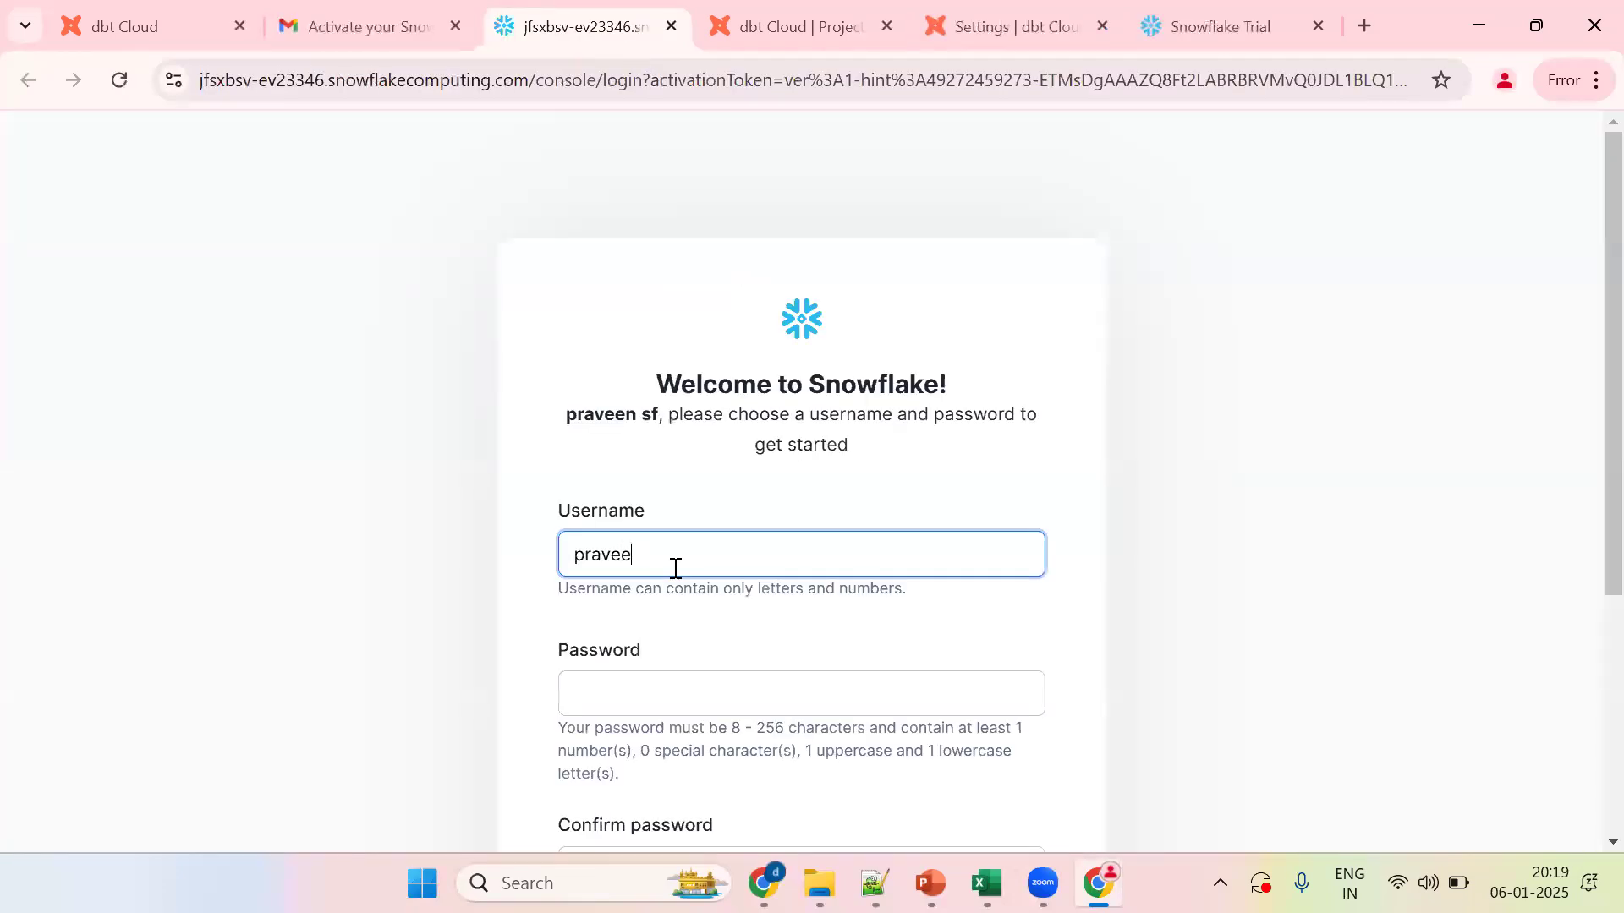
key(Tab)
text(P)
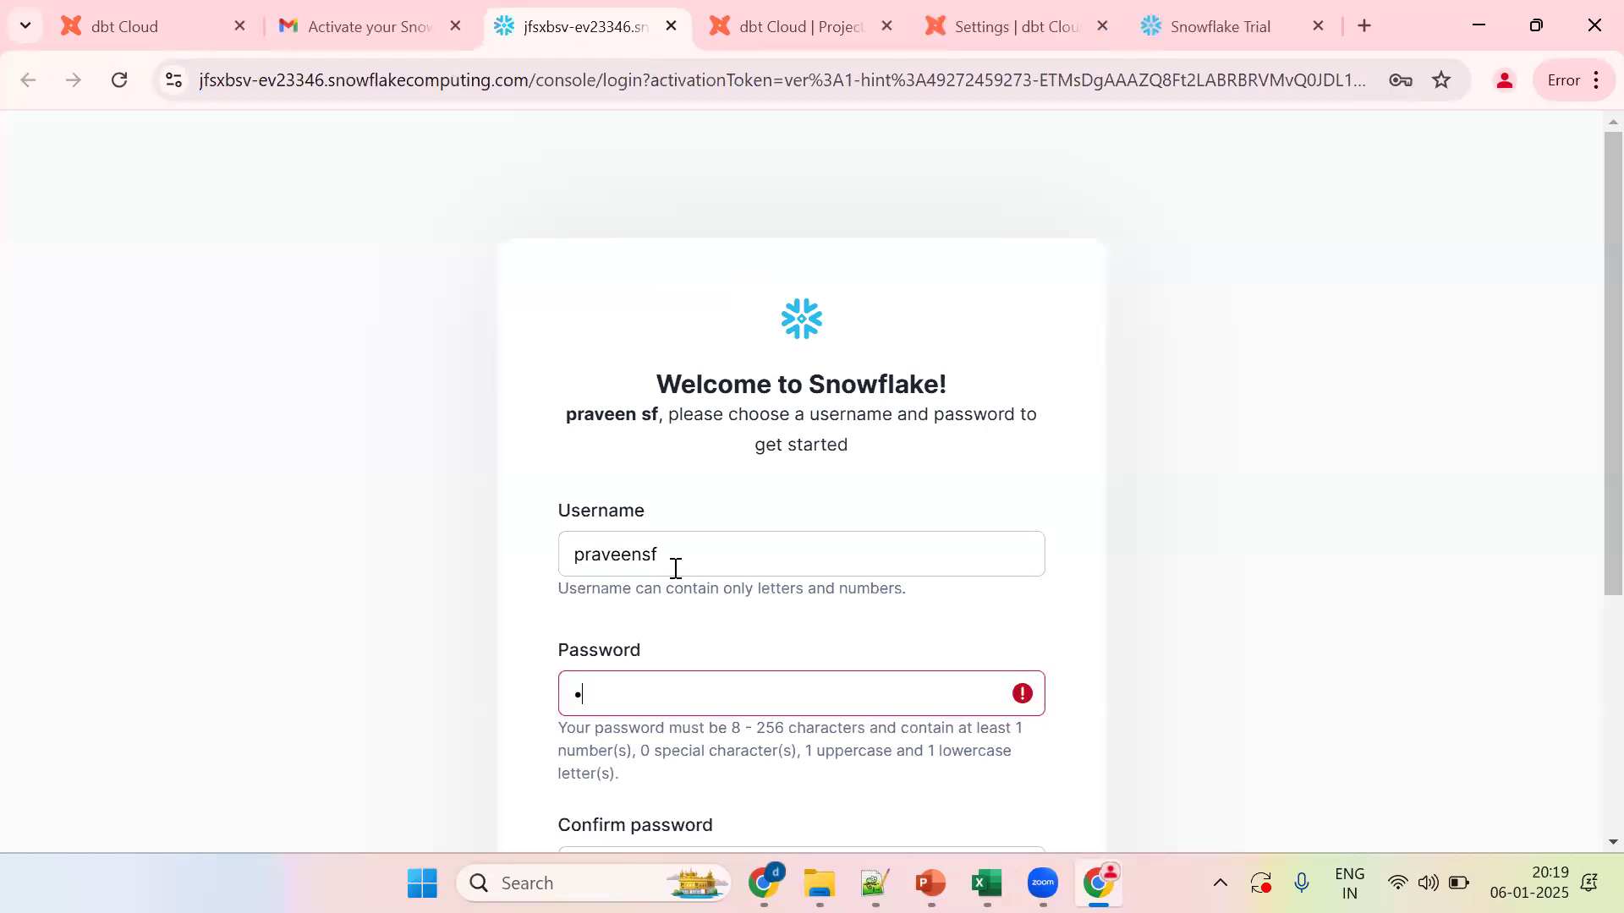
text(***)
key(Tab)
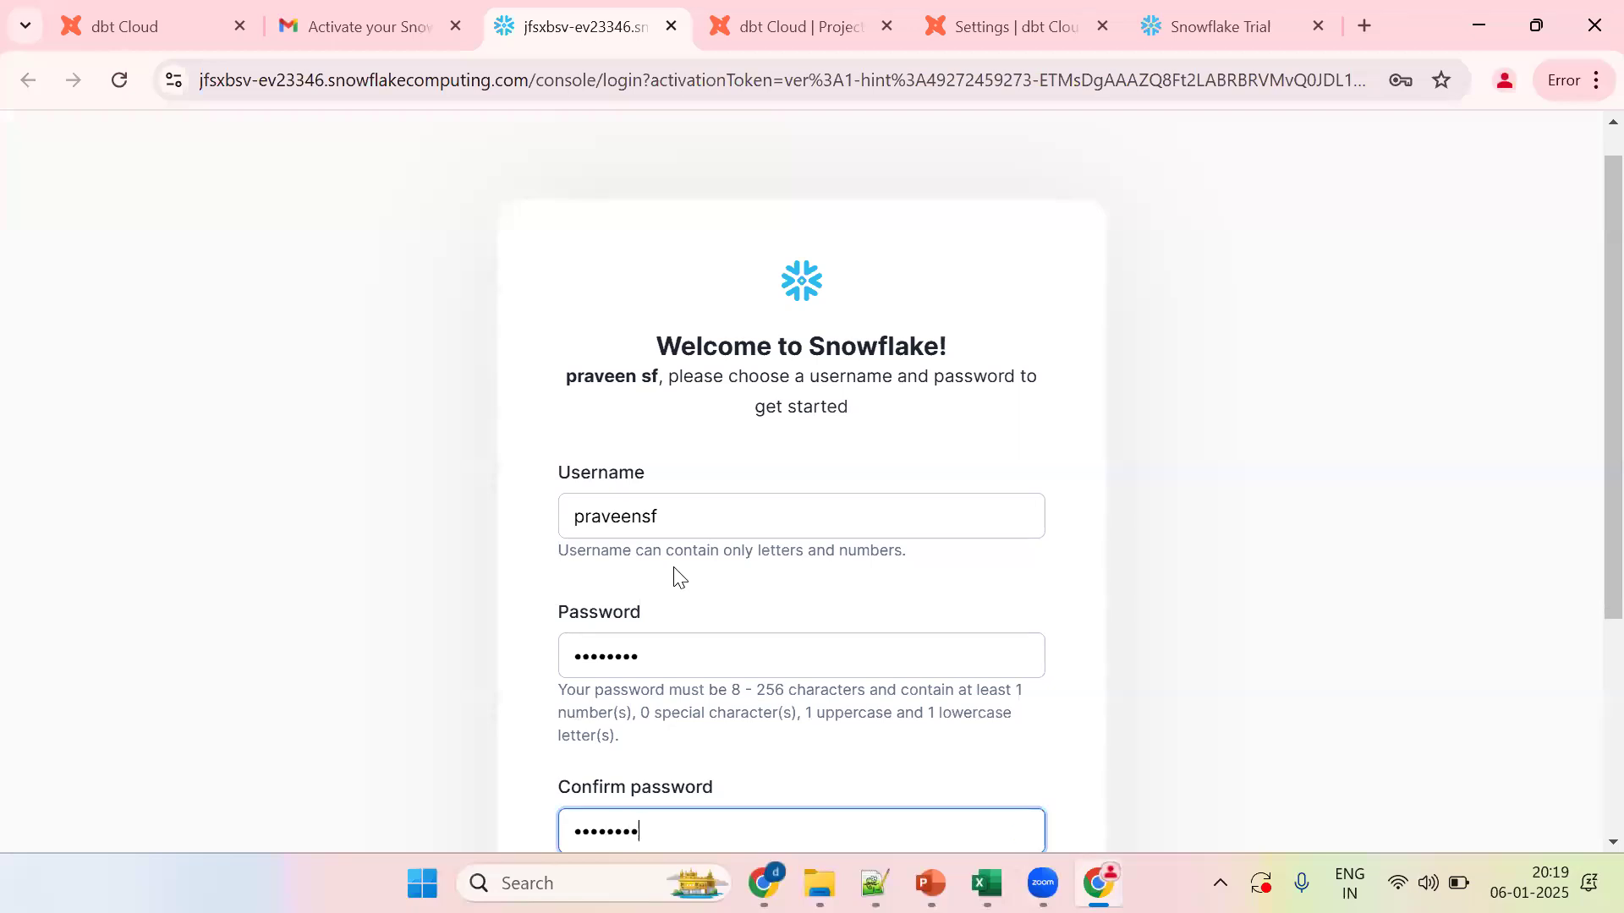
drag(1584, 376, 1584, 547)
click(806, 643)
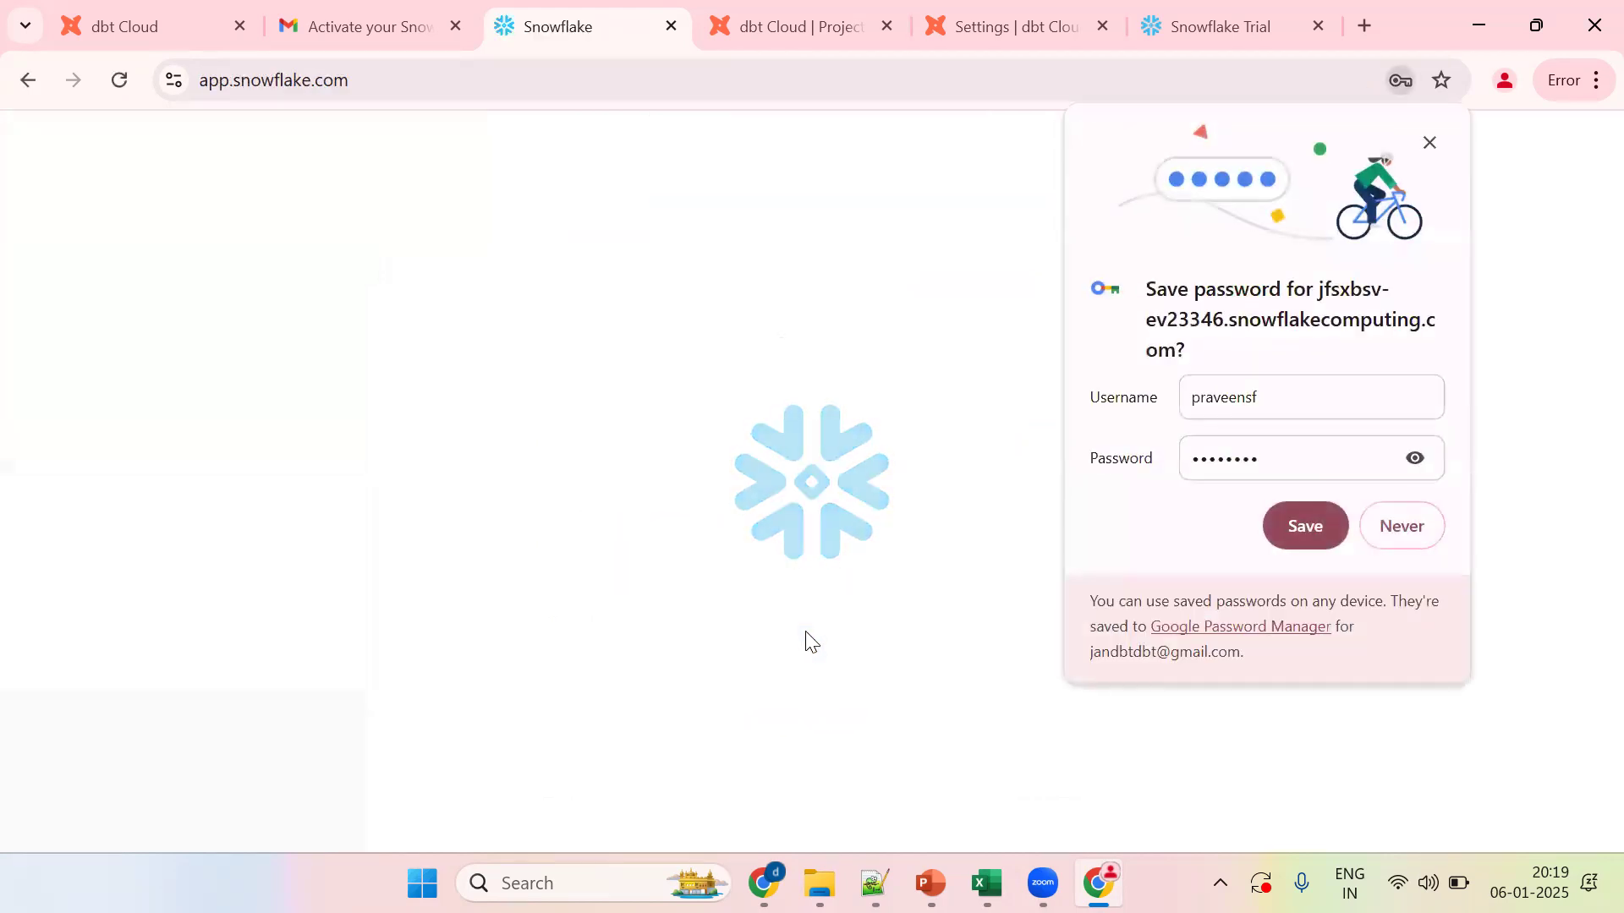
click(1322, 524)
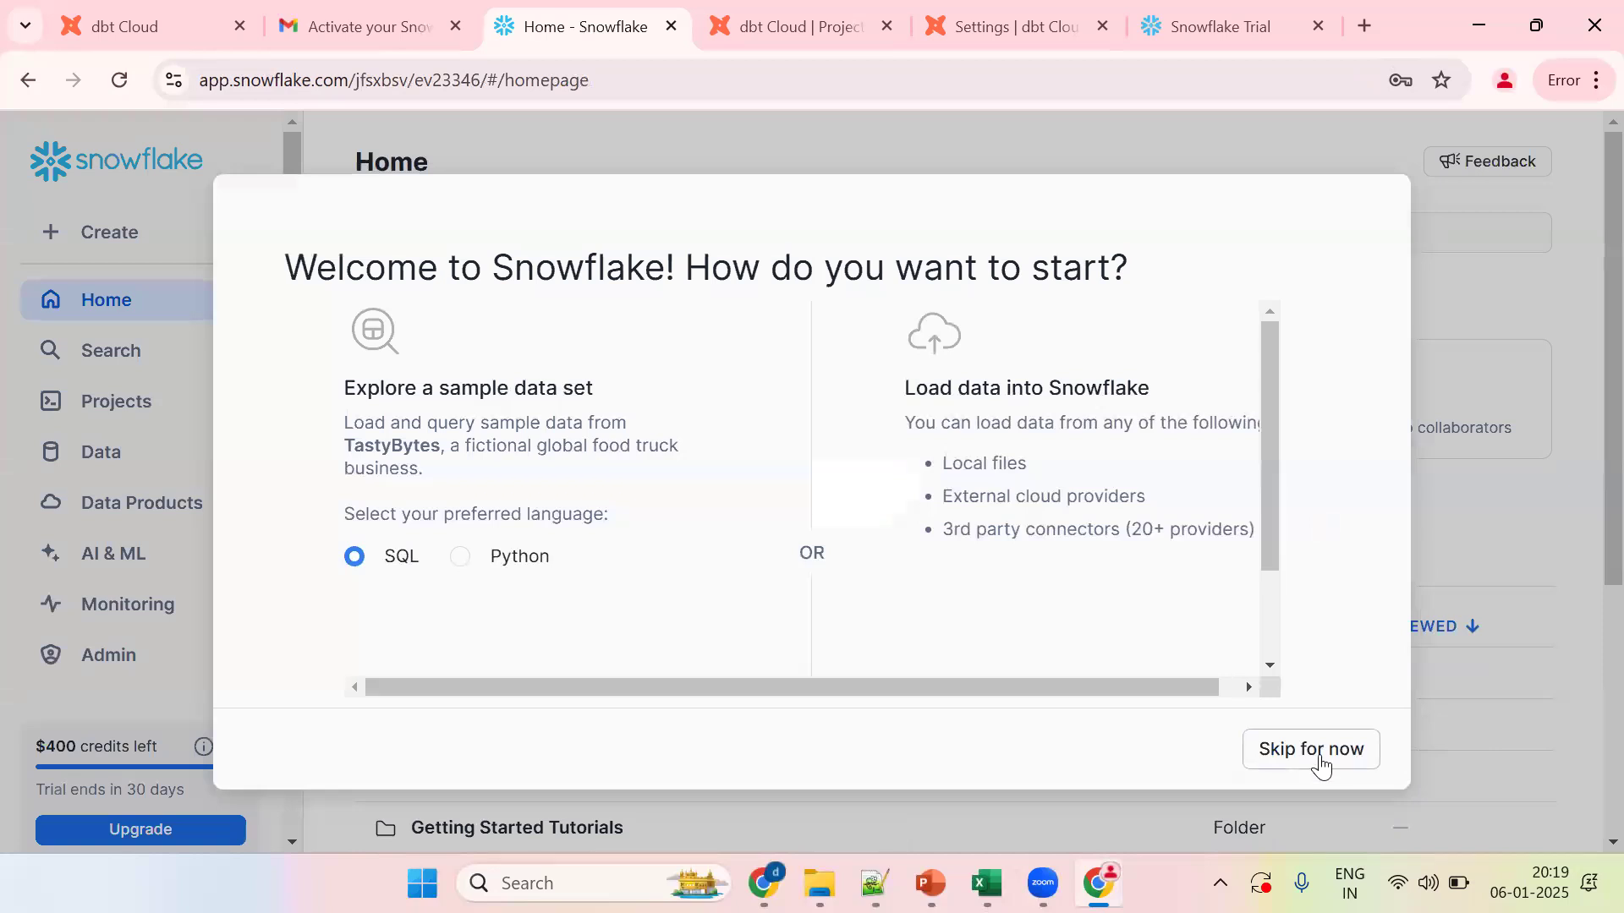
Step: Close the welcome dialog and create a new SQL worksheet with the tips panel dismissed
click(1322, 767)
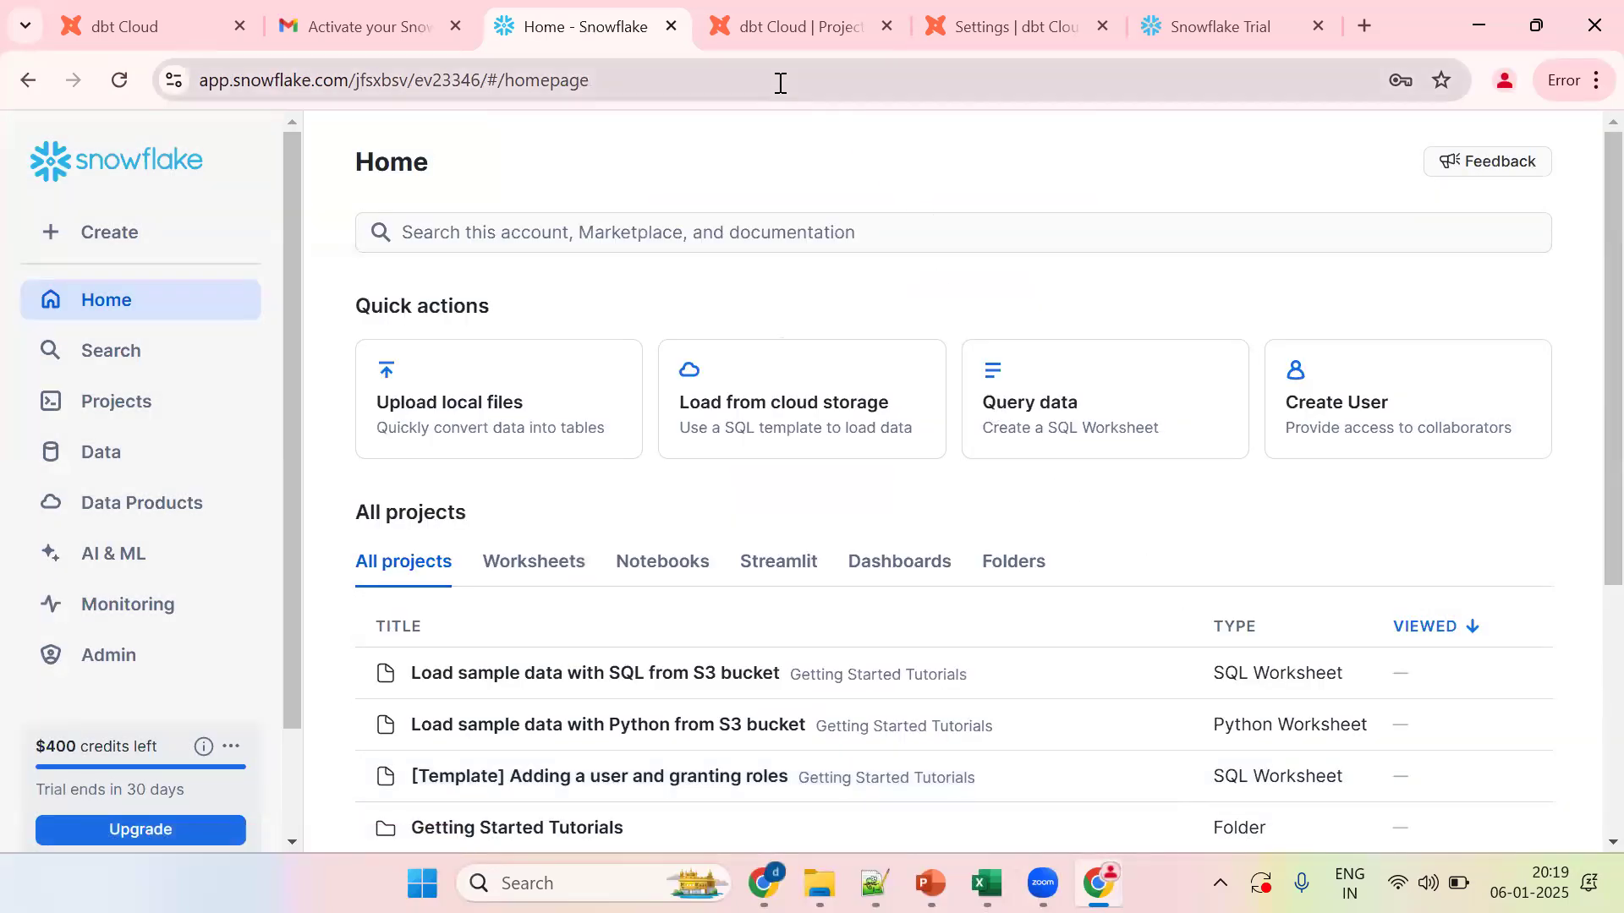
click(110, 232)
click(116, 295)
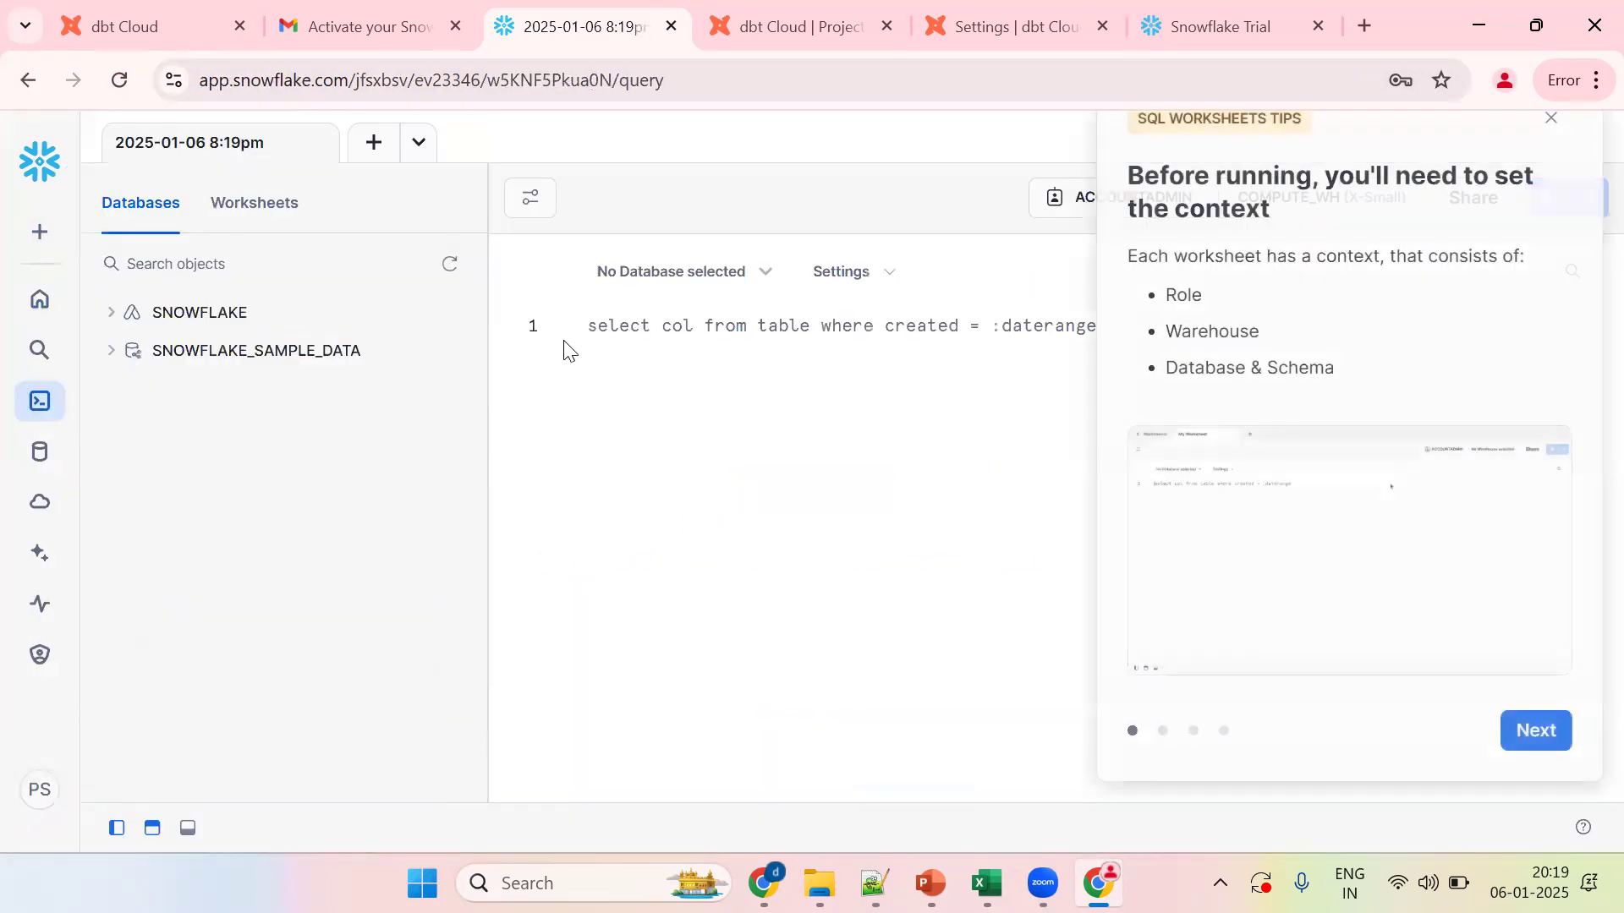
click(1549, 125)
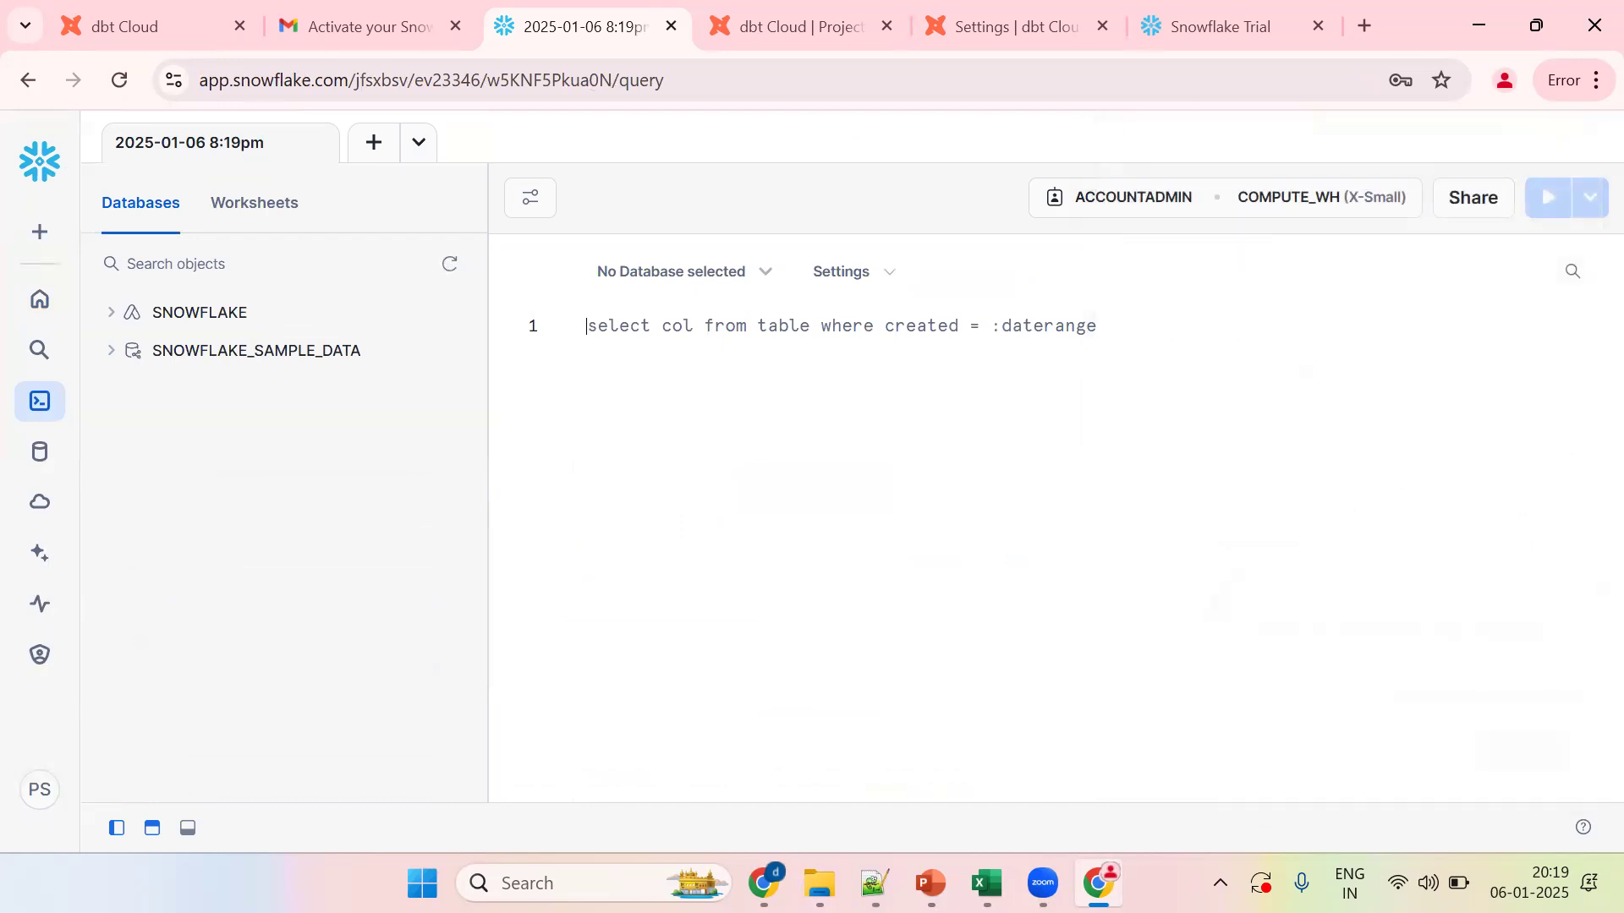
click(875, 883)
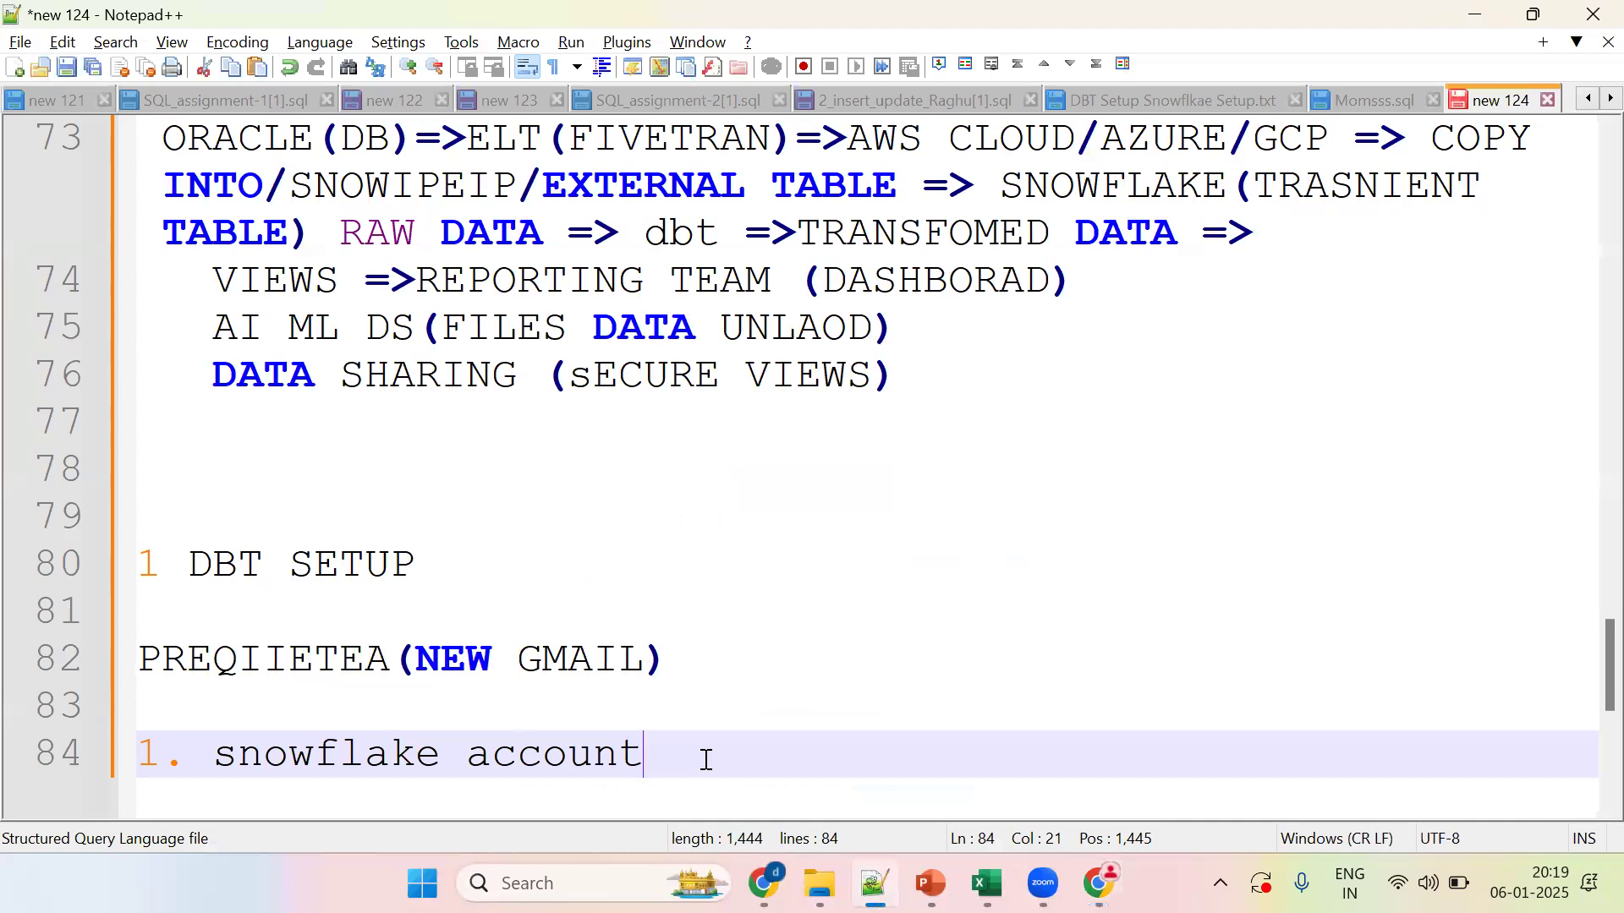
Step: Add '2. CRAETE 1 DB AND 1 SCHEMA' as the next prerequisite line in the notes
key(Return)
text(2. )
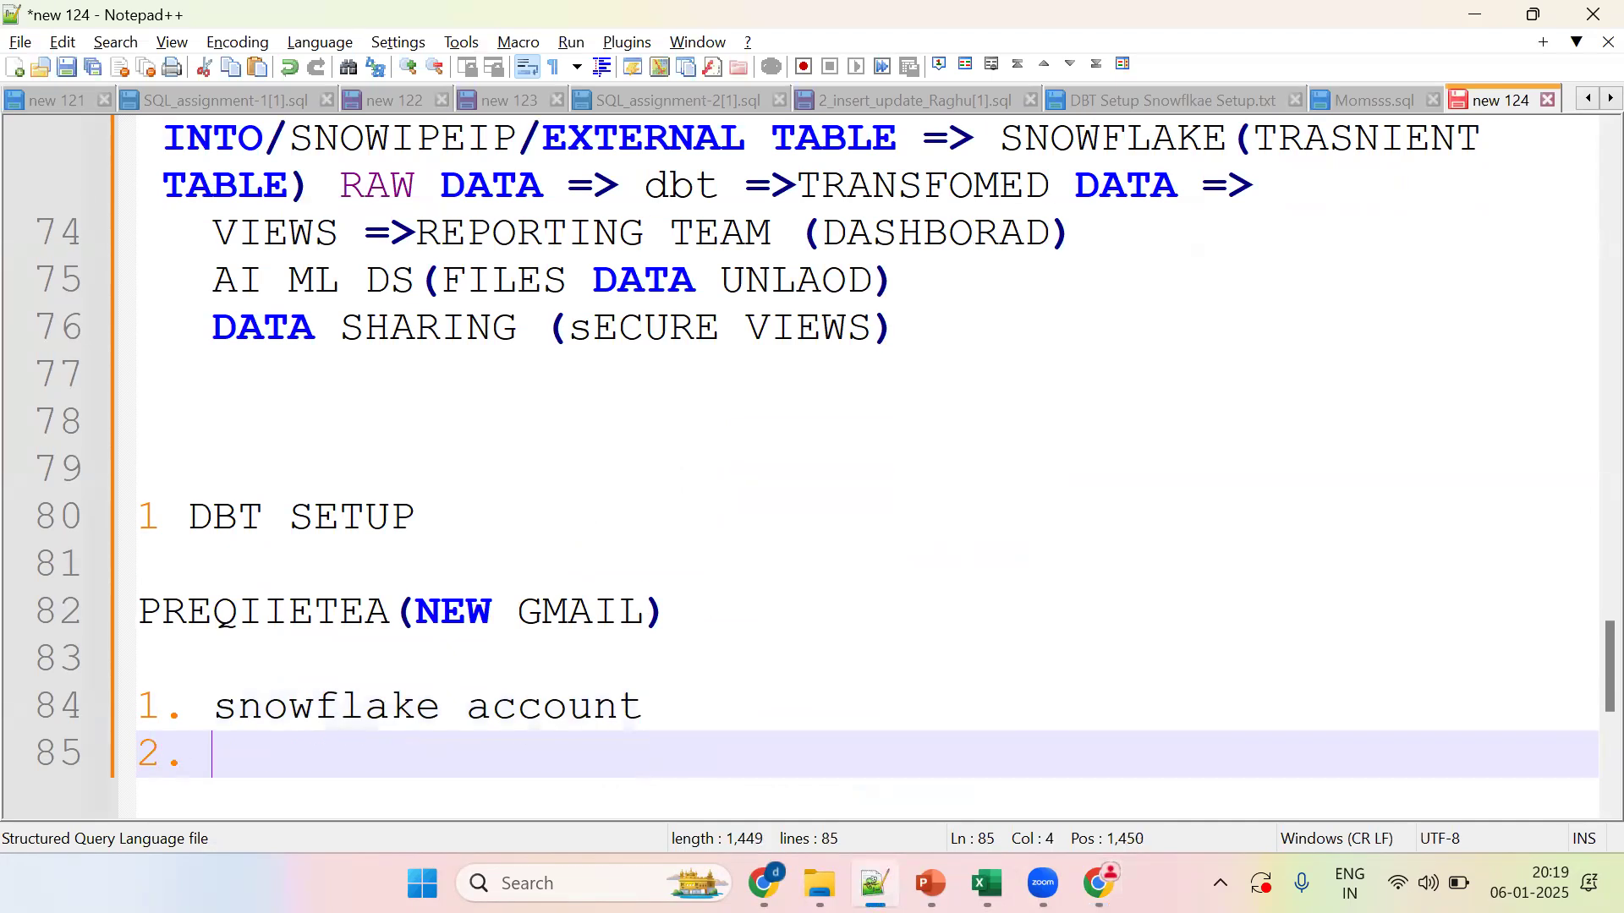
text(CRAETE 1 DB )
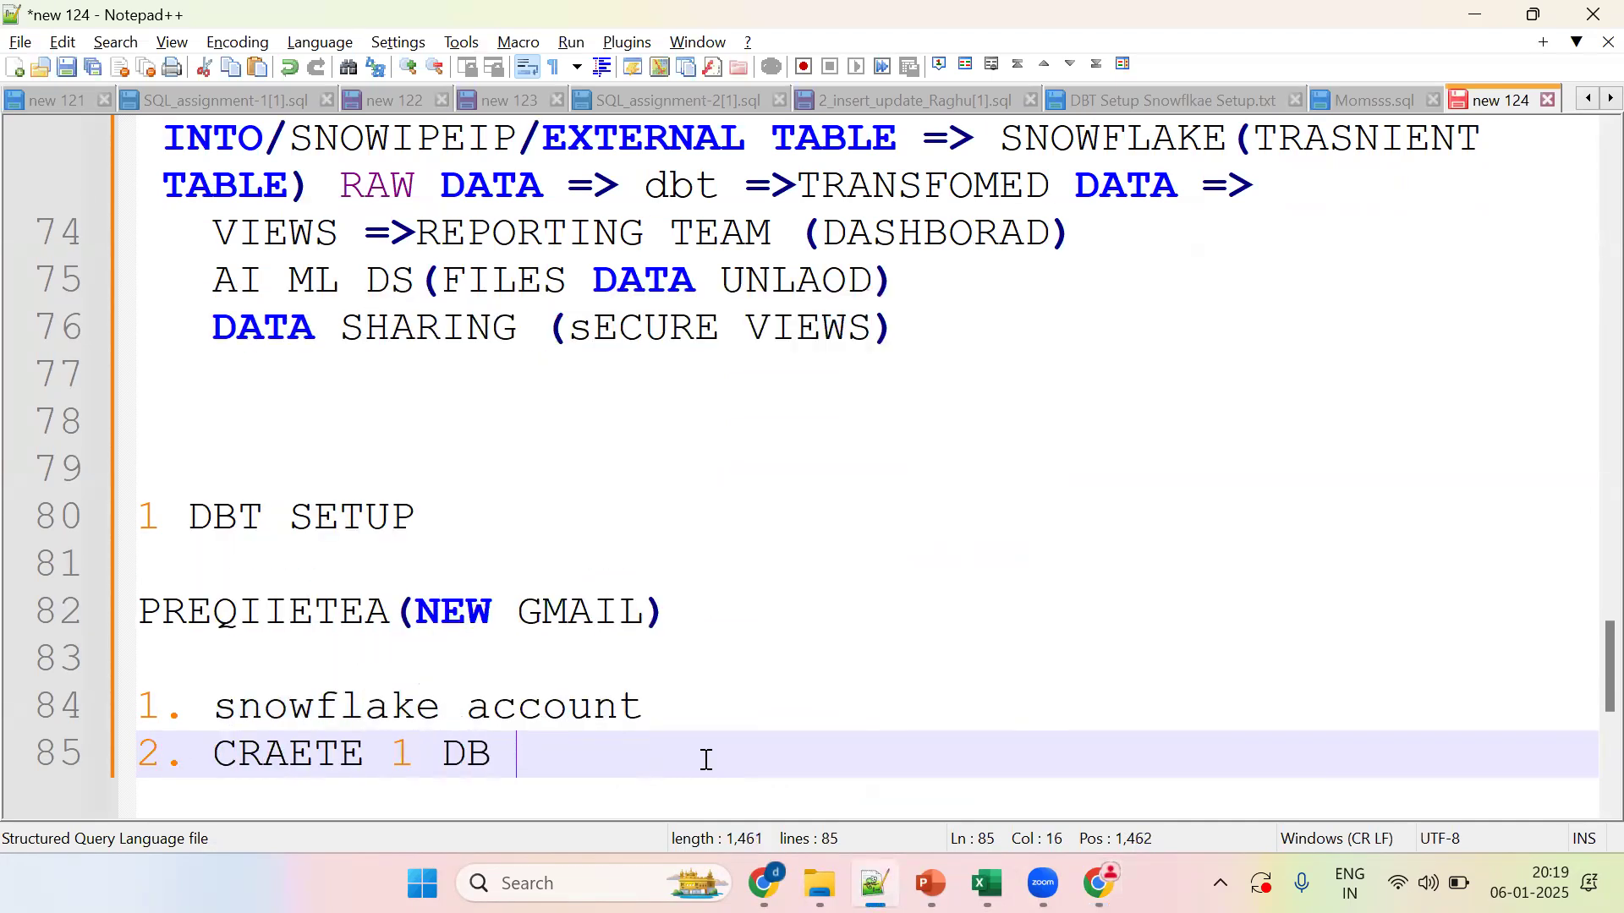
text(AND 1 SCHEMA)
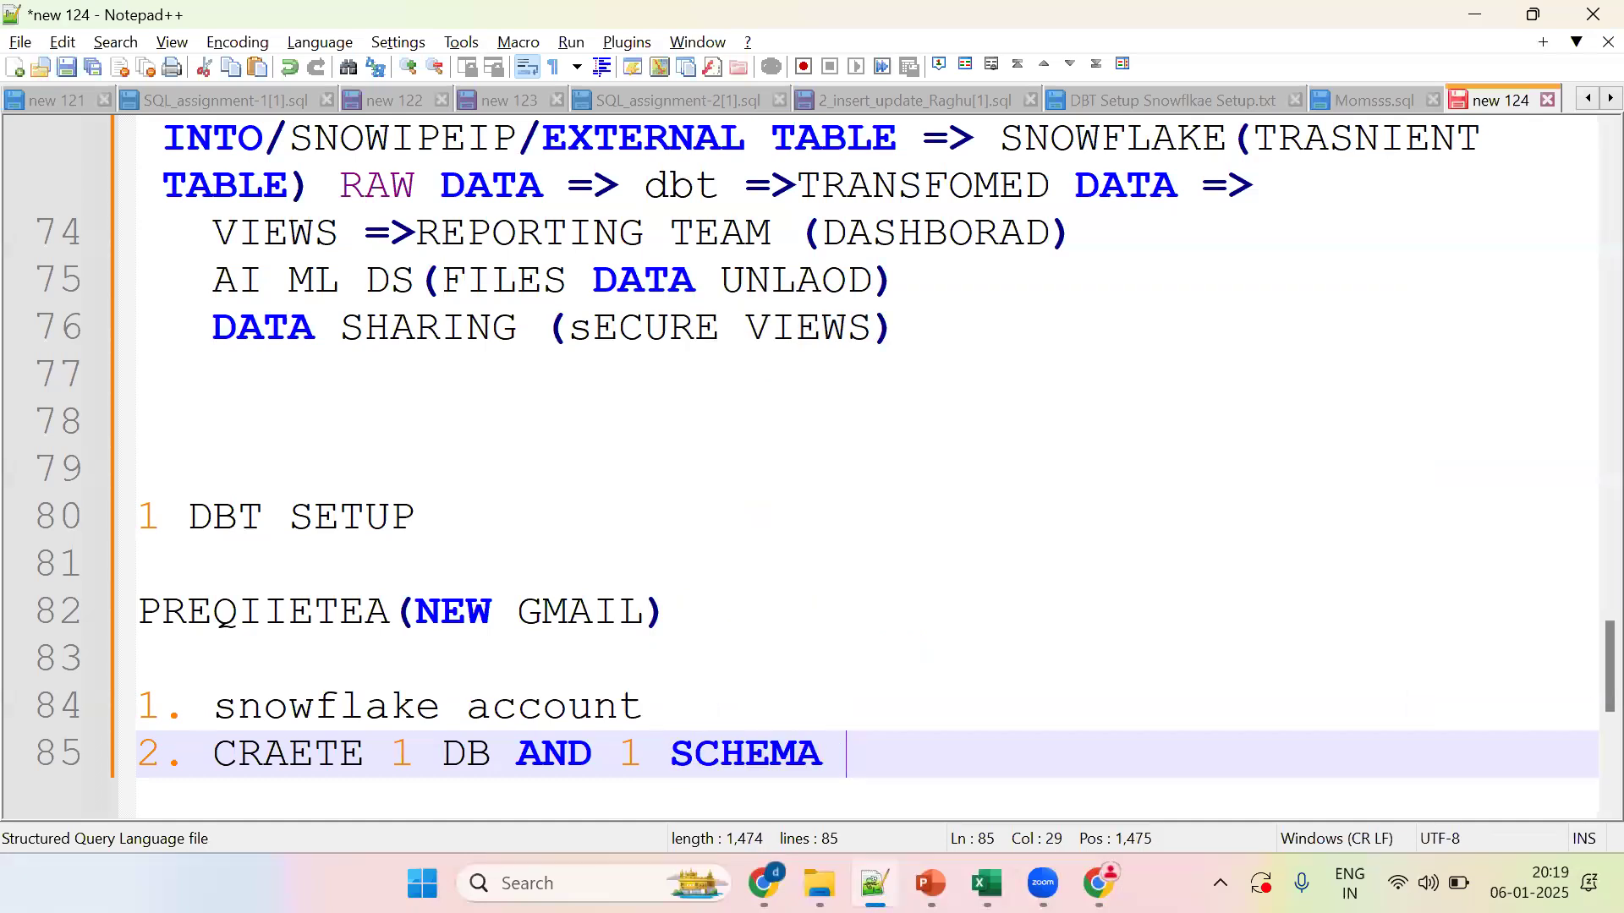
key(Return)
key(alt+Tab)
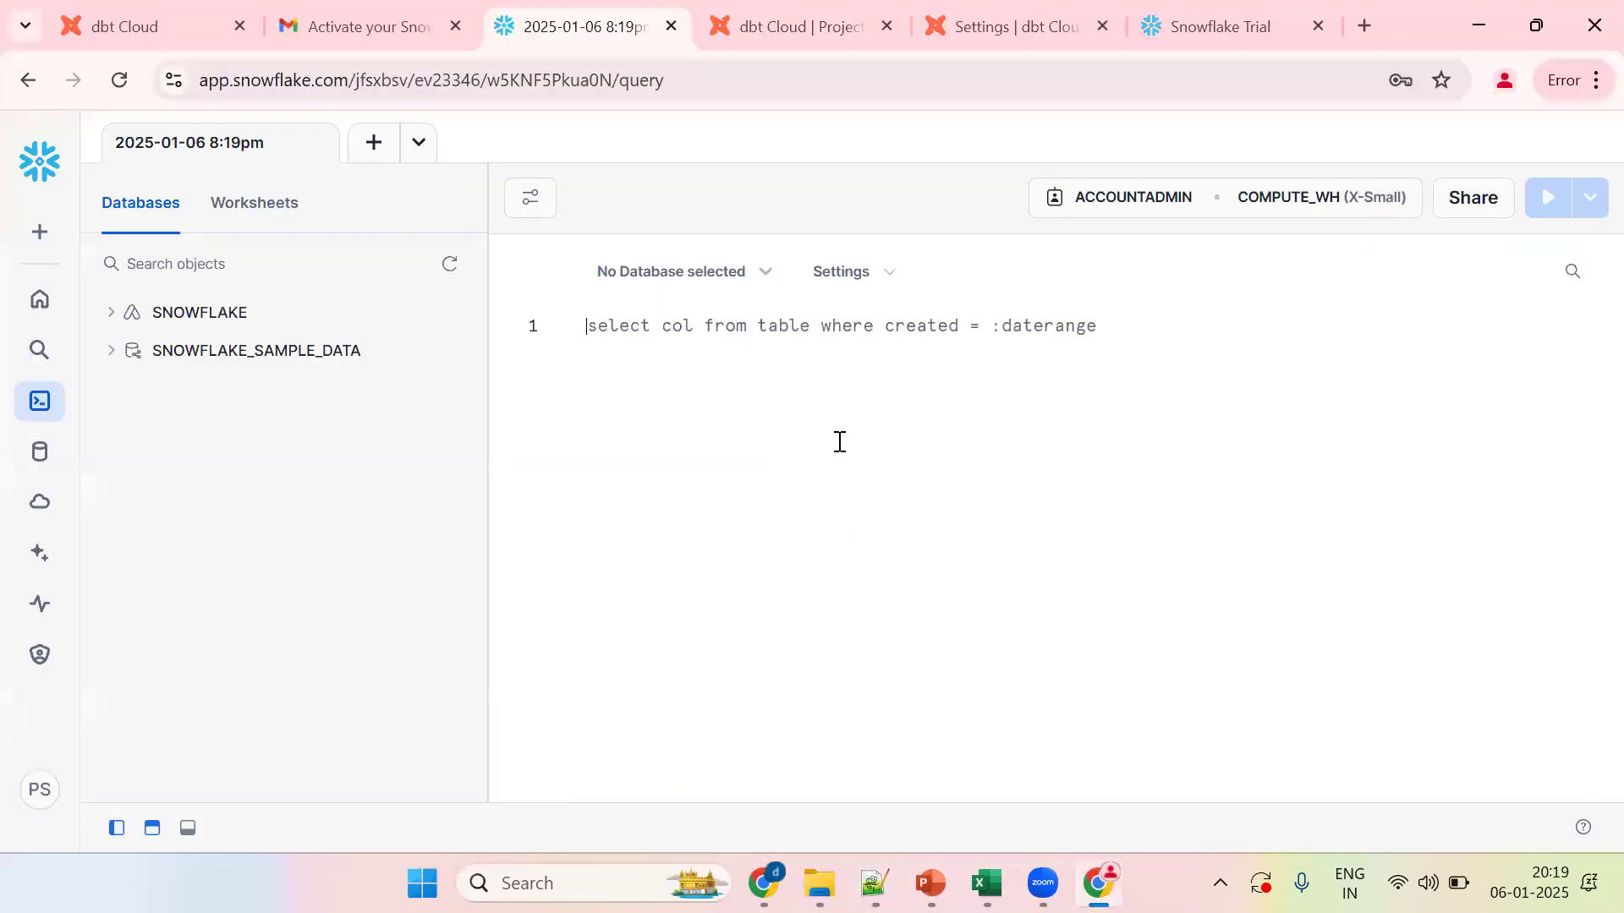
Step: Replace the sample query with CREATE DATABASE EDW_DEV_DB; and run it
key(ctrl+a)
text(CREATE)
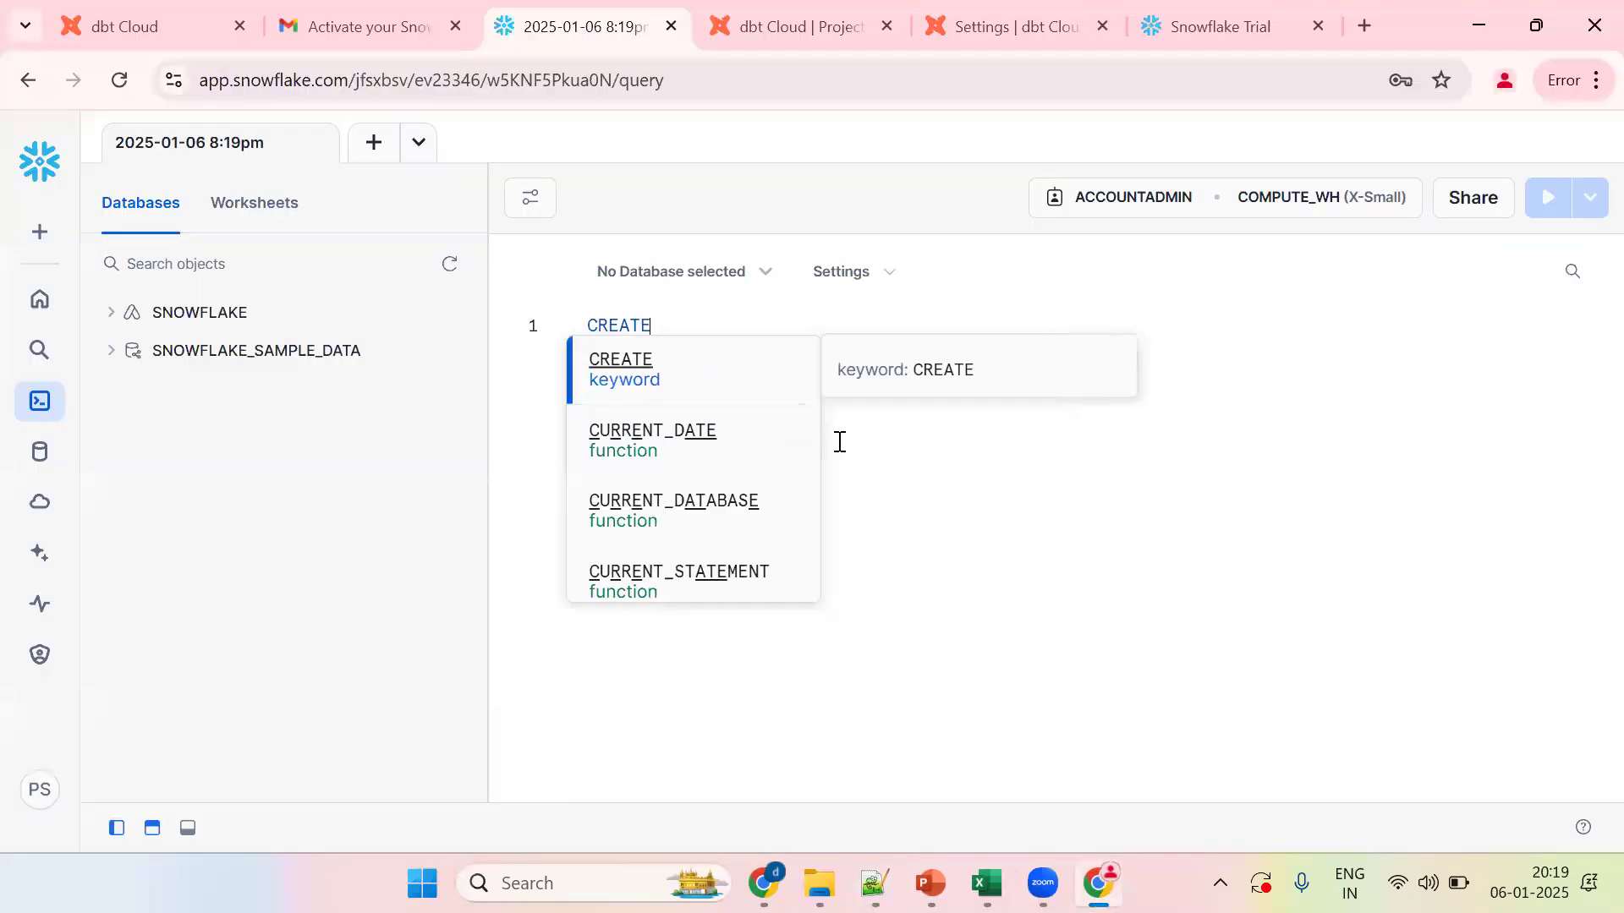
text( DATABASE )
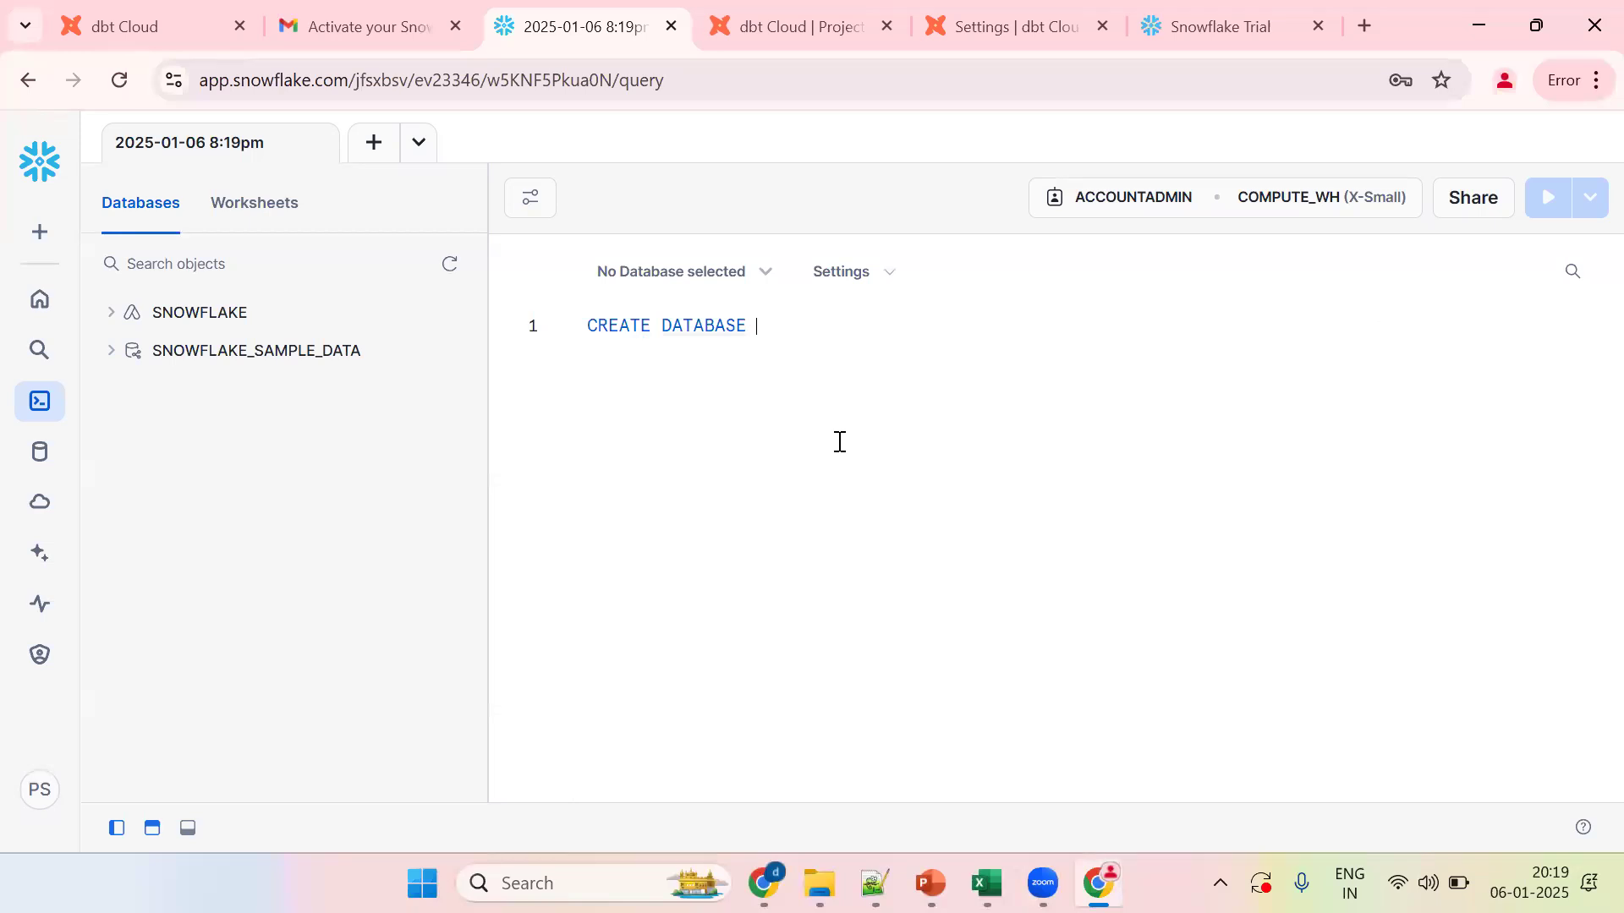
text(EDW_dEV)
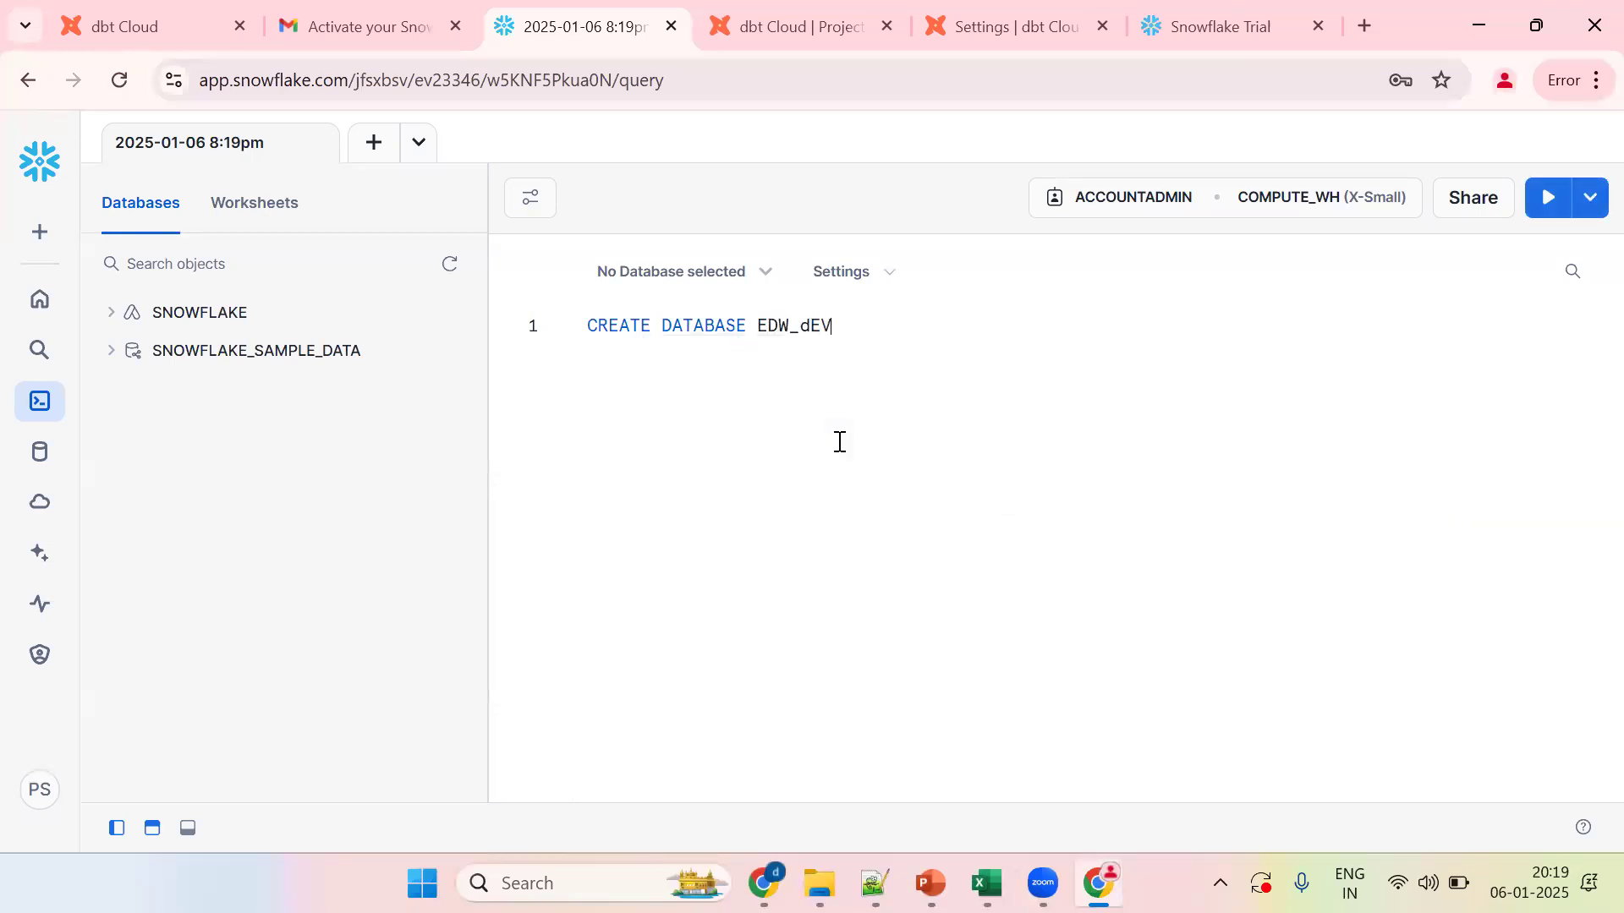
key(BackSpace)
text(DEV_DB)
click(866, 179)
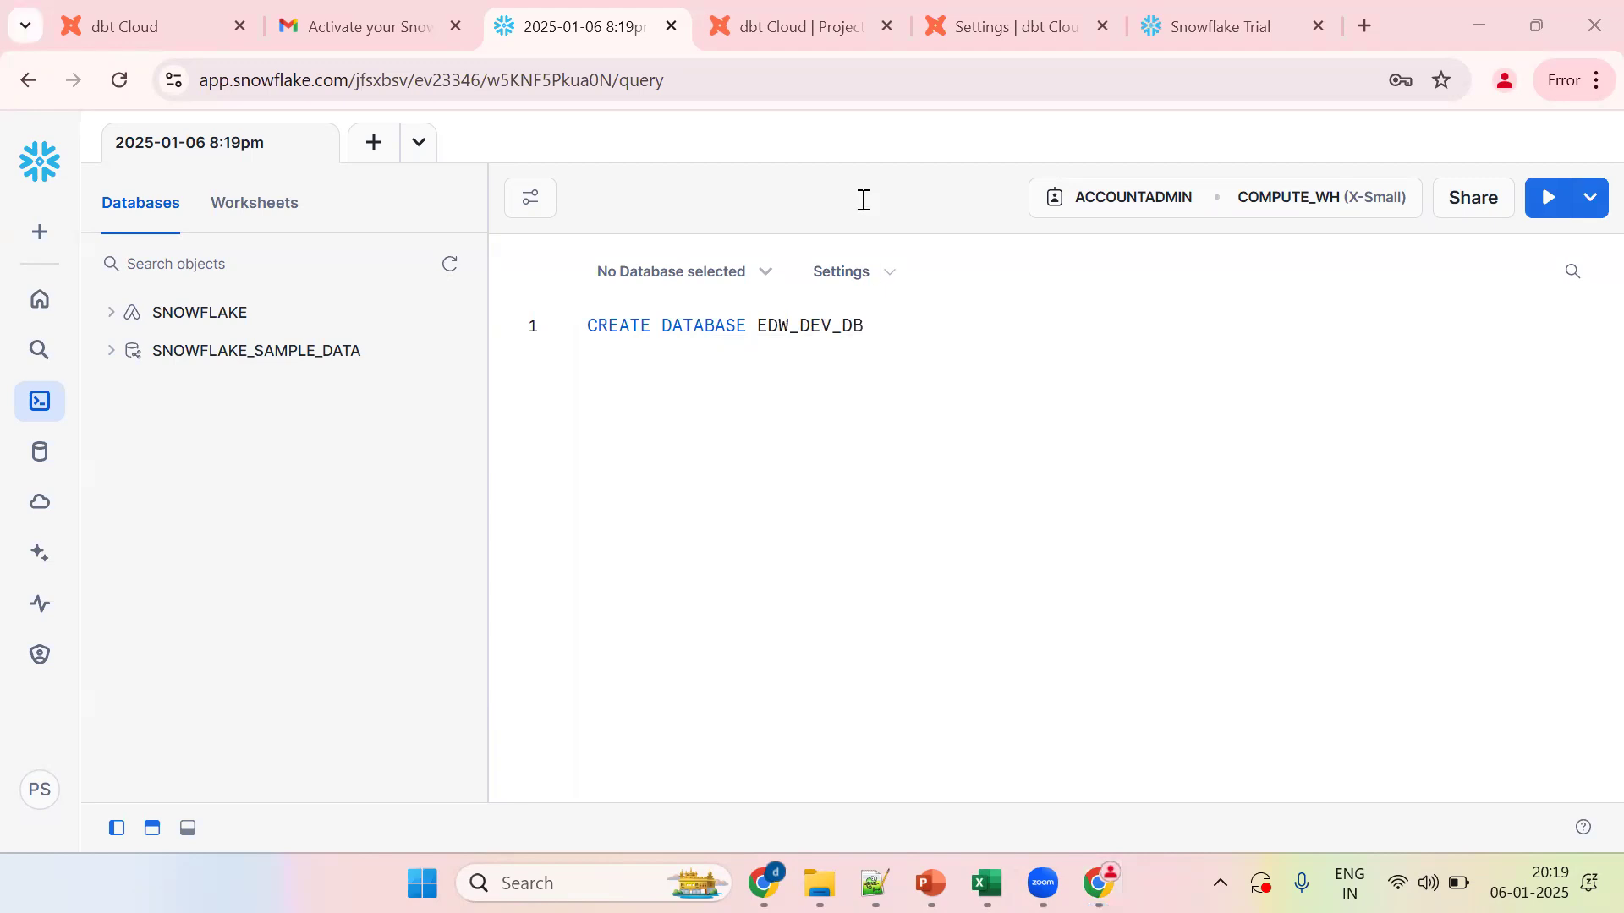
click(895, 326)
text(;)
key(ctrl+Return)
Step: Start a CREATE SCHEMA statement on a new line below the database statement
key(Return)
key(Return)
key(Return)
text(CREATE SCHEMA)
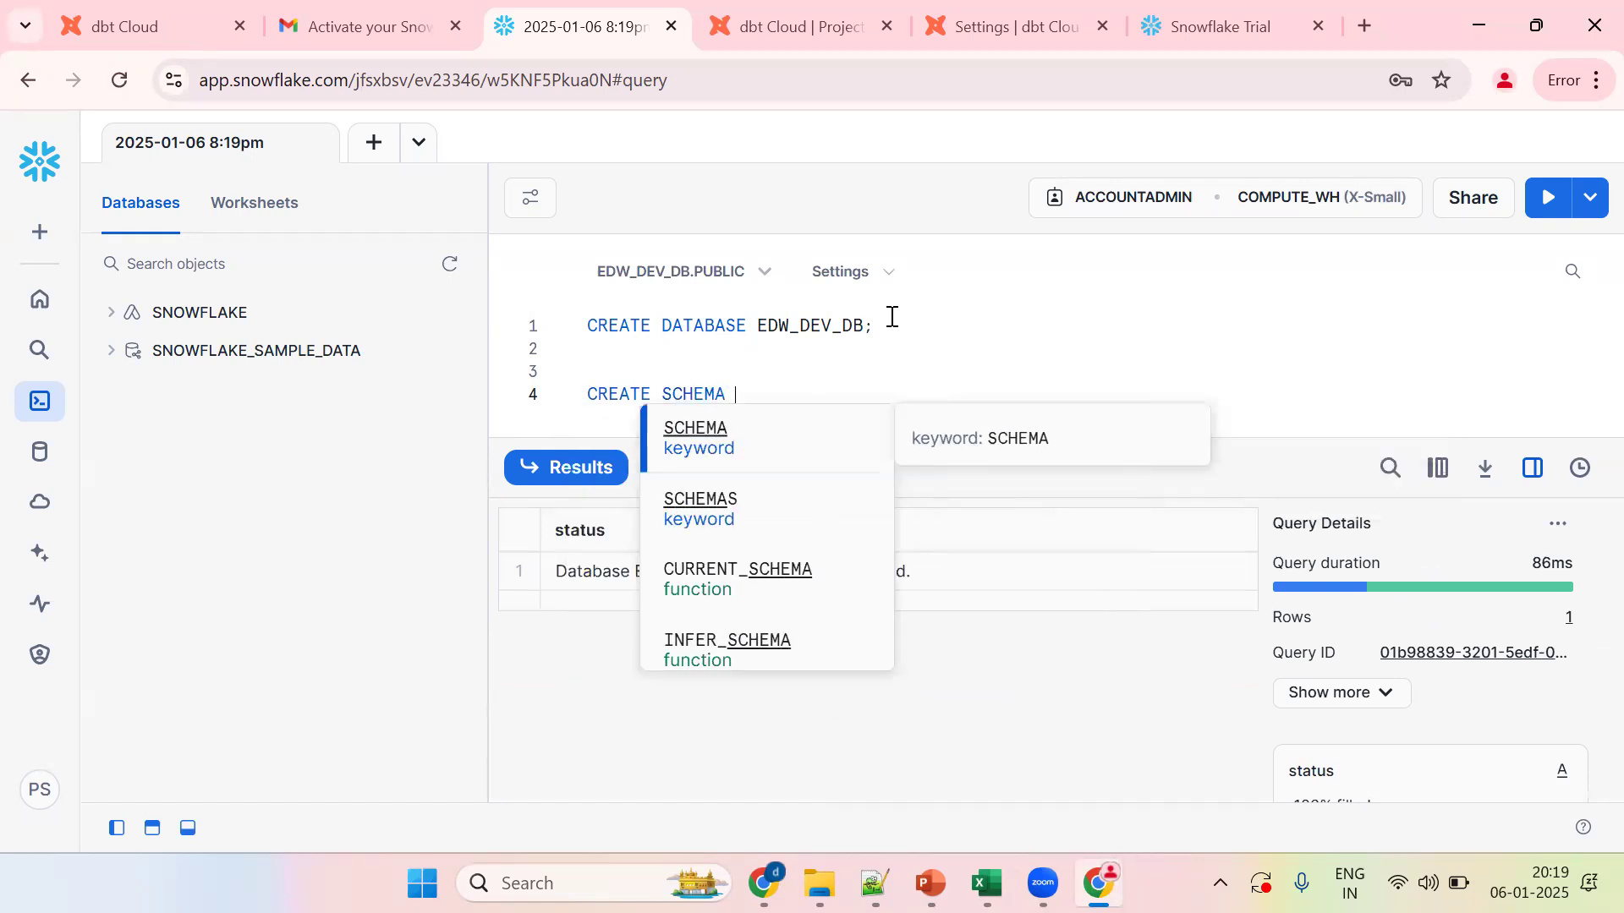
key(Escape)
Step: Complete and run CREATE SCHEMA EDW_DEV_DB.EDW_DEV_SC; using the copied database name
double_click(824, 327)
key(ctrl+c)
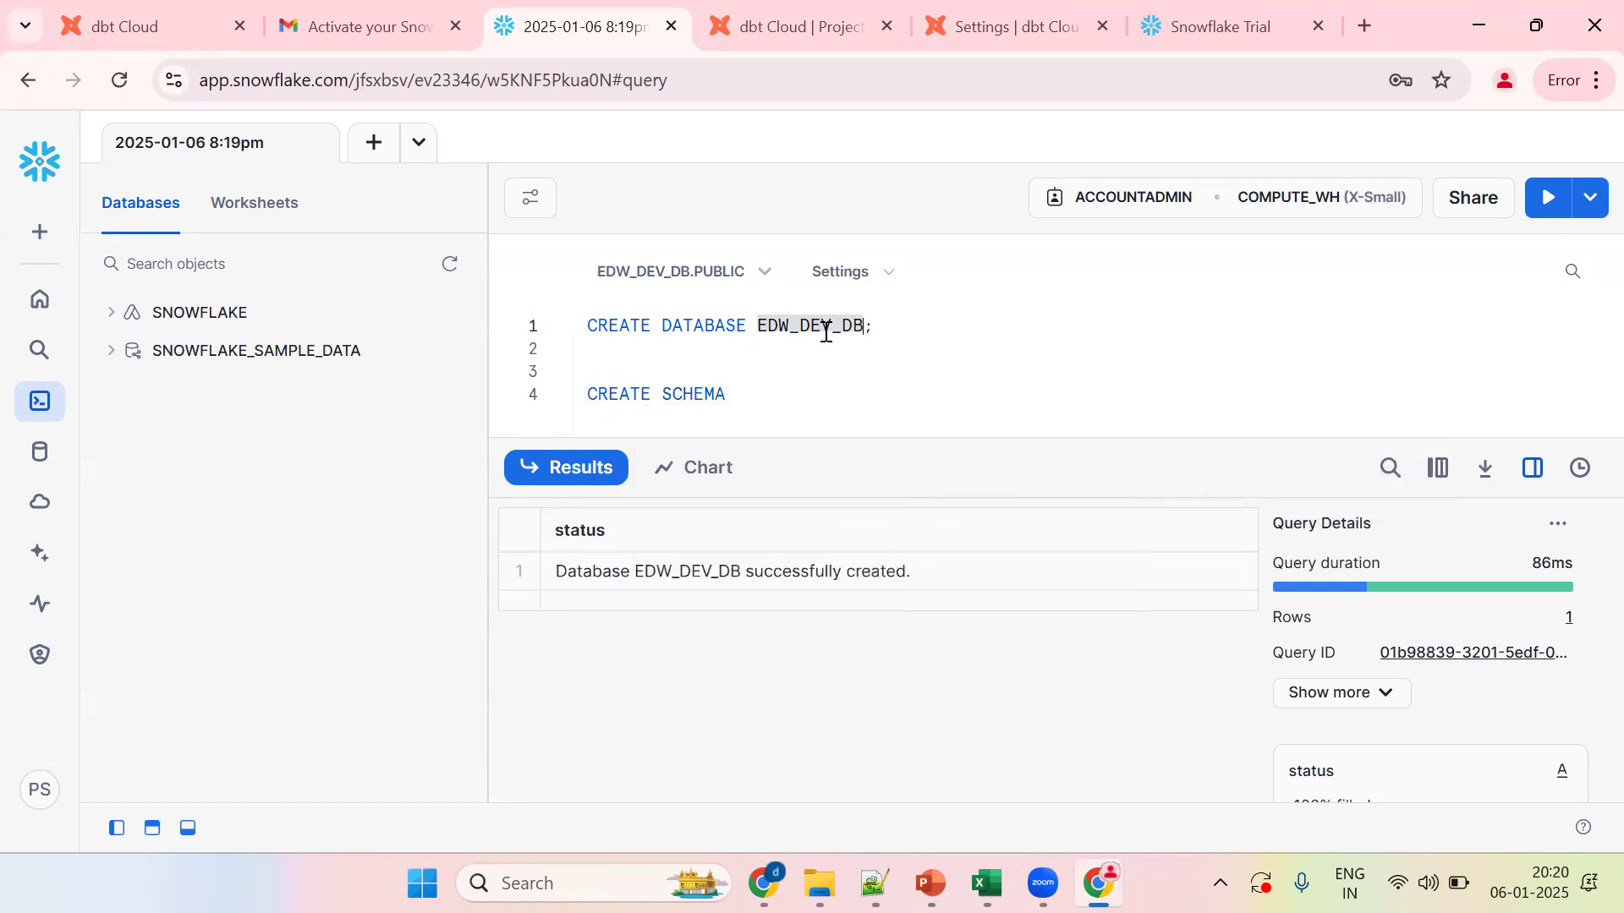
click(763, 393)
key(ctrl+v)
text(.)
key(ctrl+v)
text(SC;)
key(ctrl+Return)
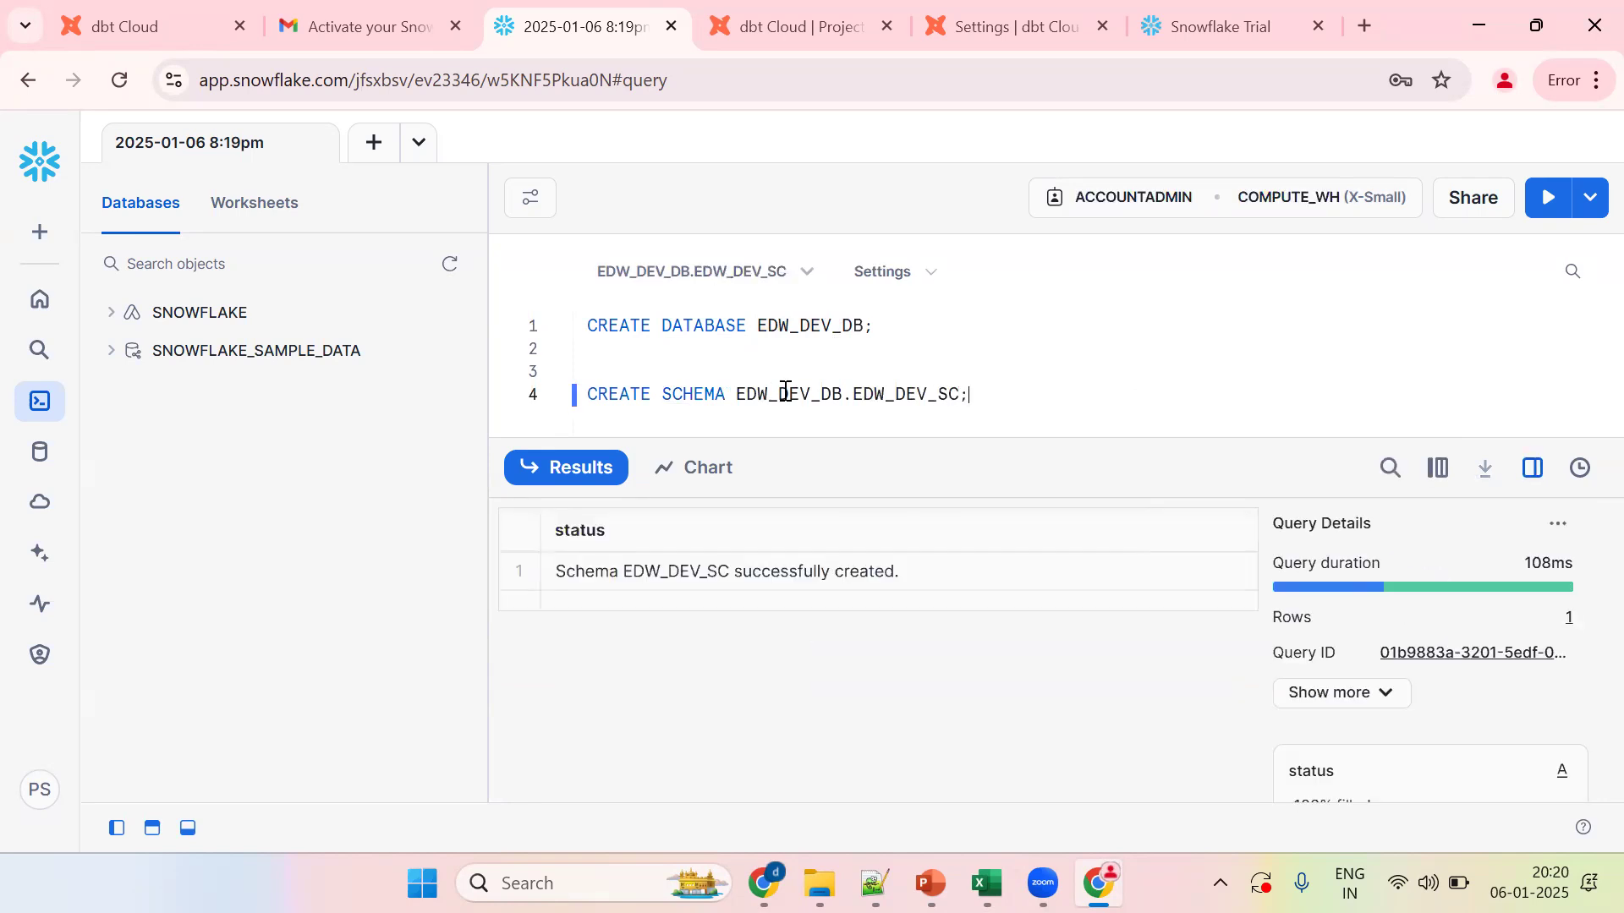
Step: Add a --NAMESPACE comment after the schema statement, highlighting the EDW_DEV_DB and EDW_DEV_SC names
double_click(783, 392)
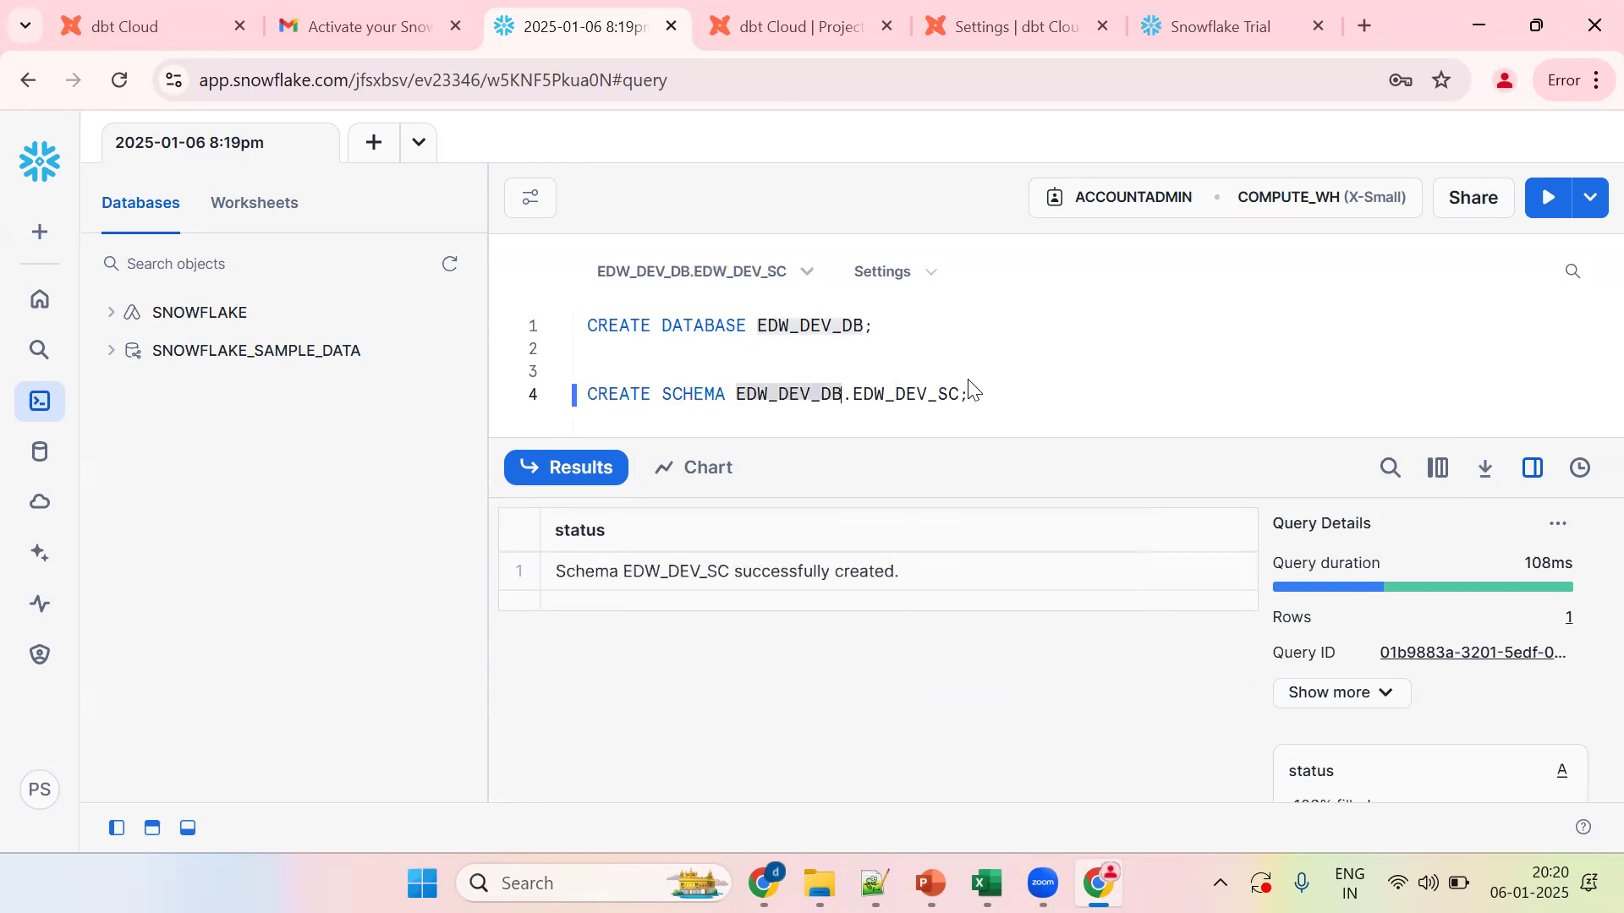
double_click(883, 394)
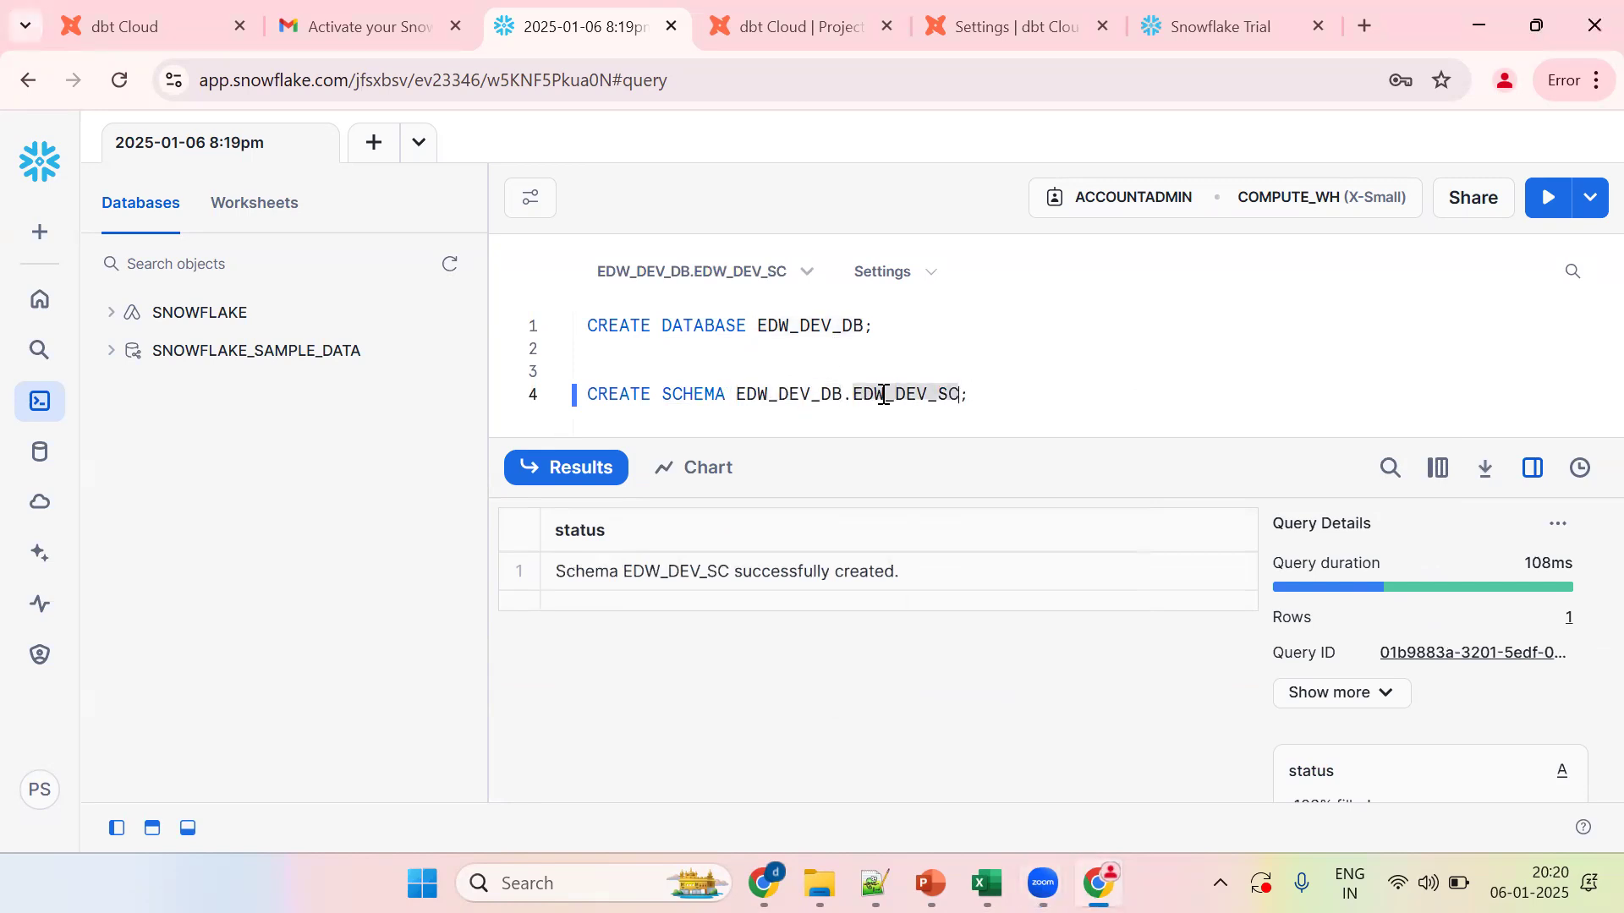
click(969, 397)
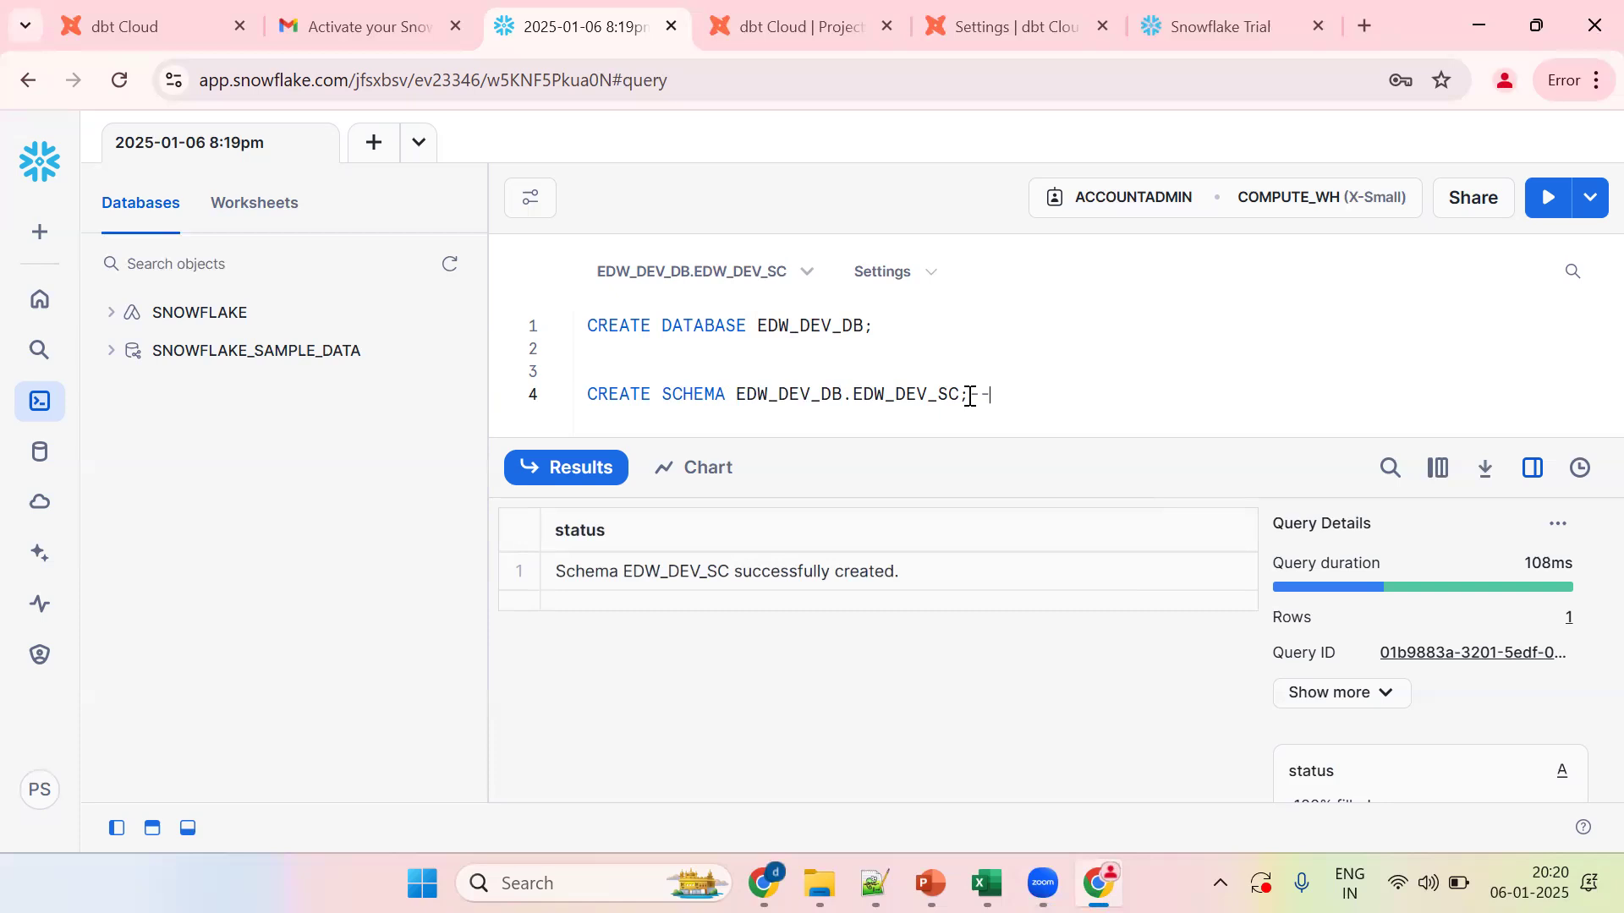
double_click(802, 392)
double_click(872, 396)
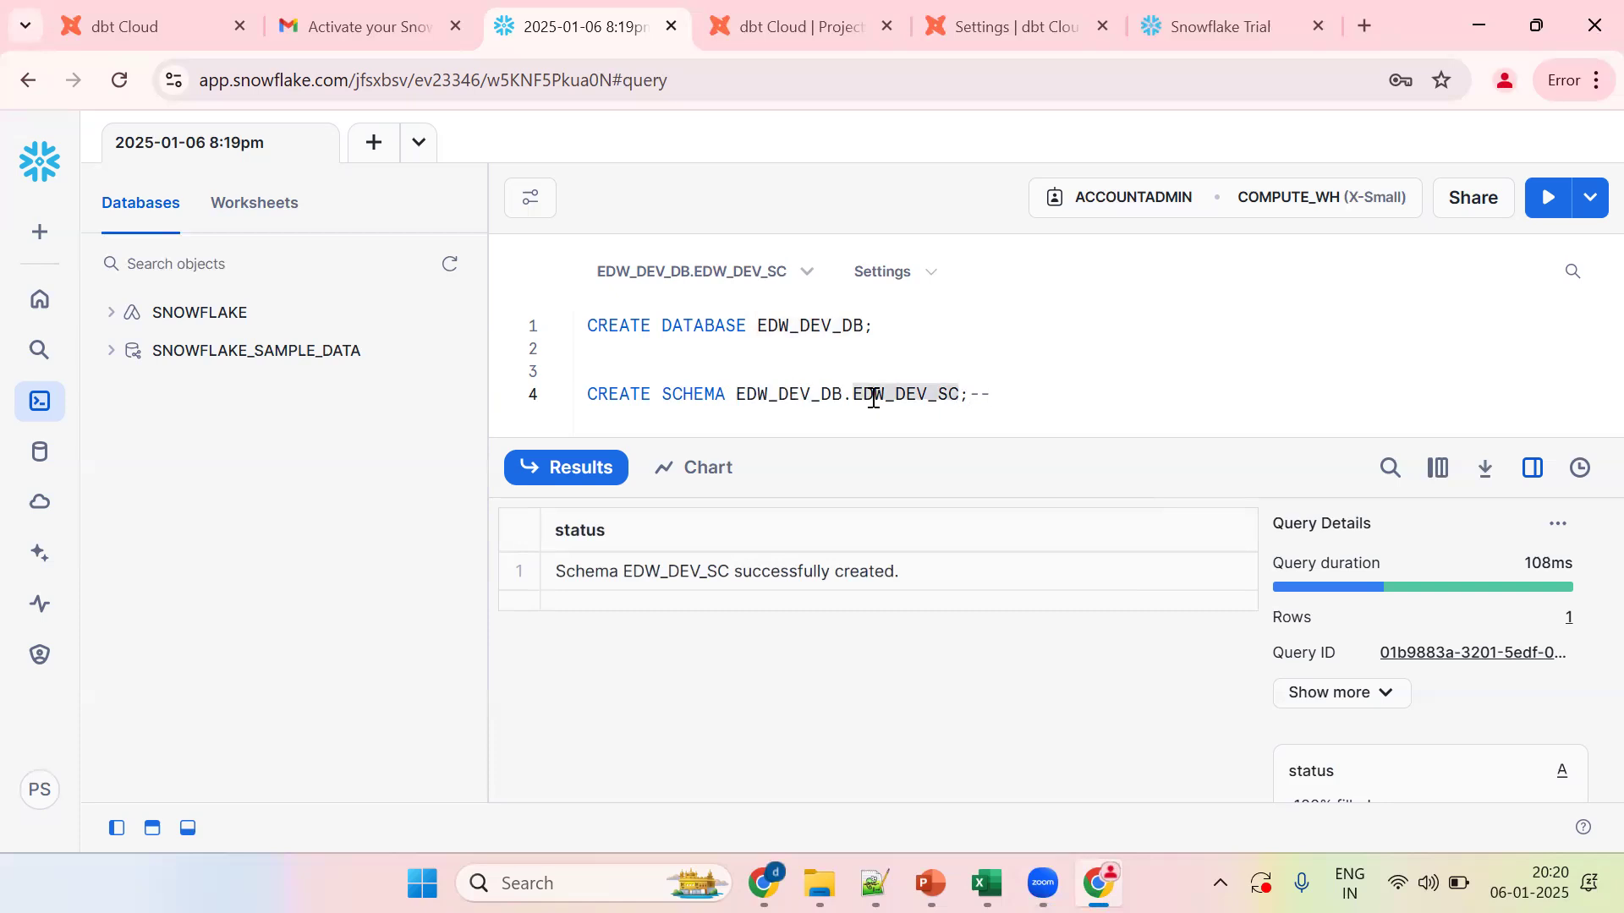
click(1069, 394)
text(NM)
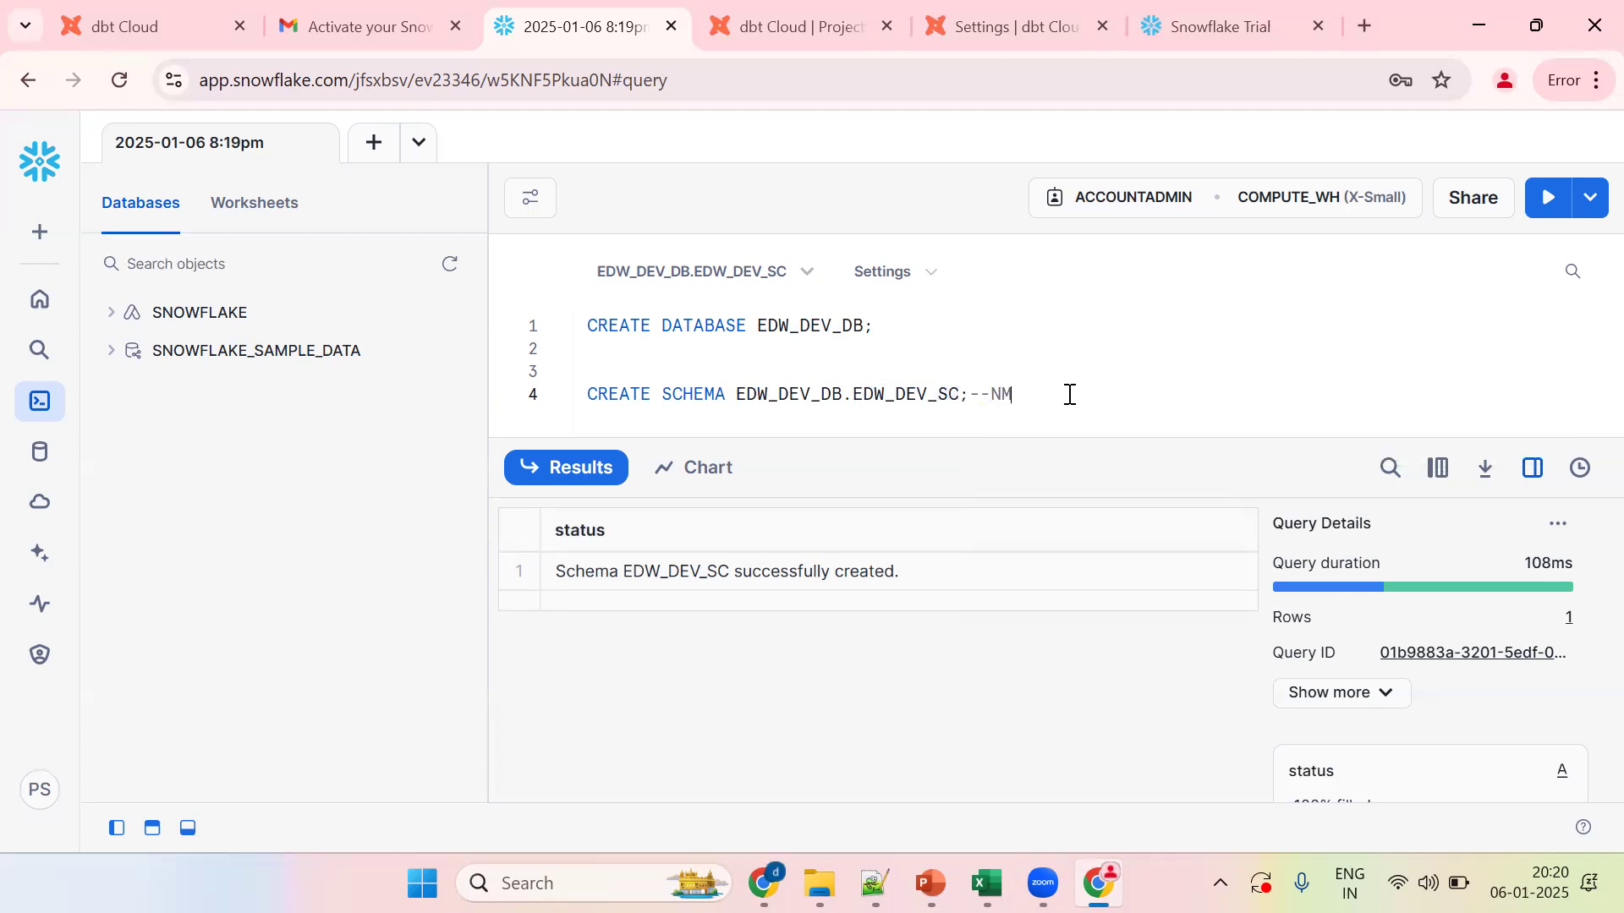
key(BackSpace)
text(AMESPACE)
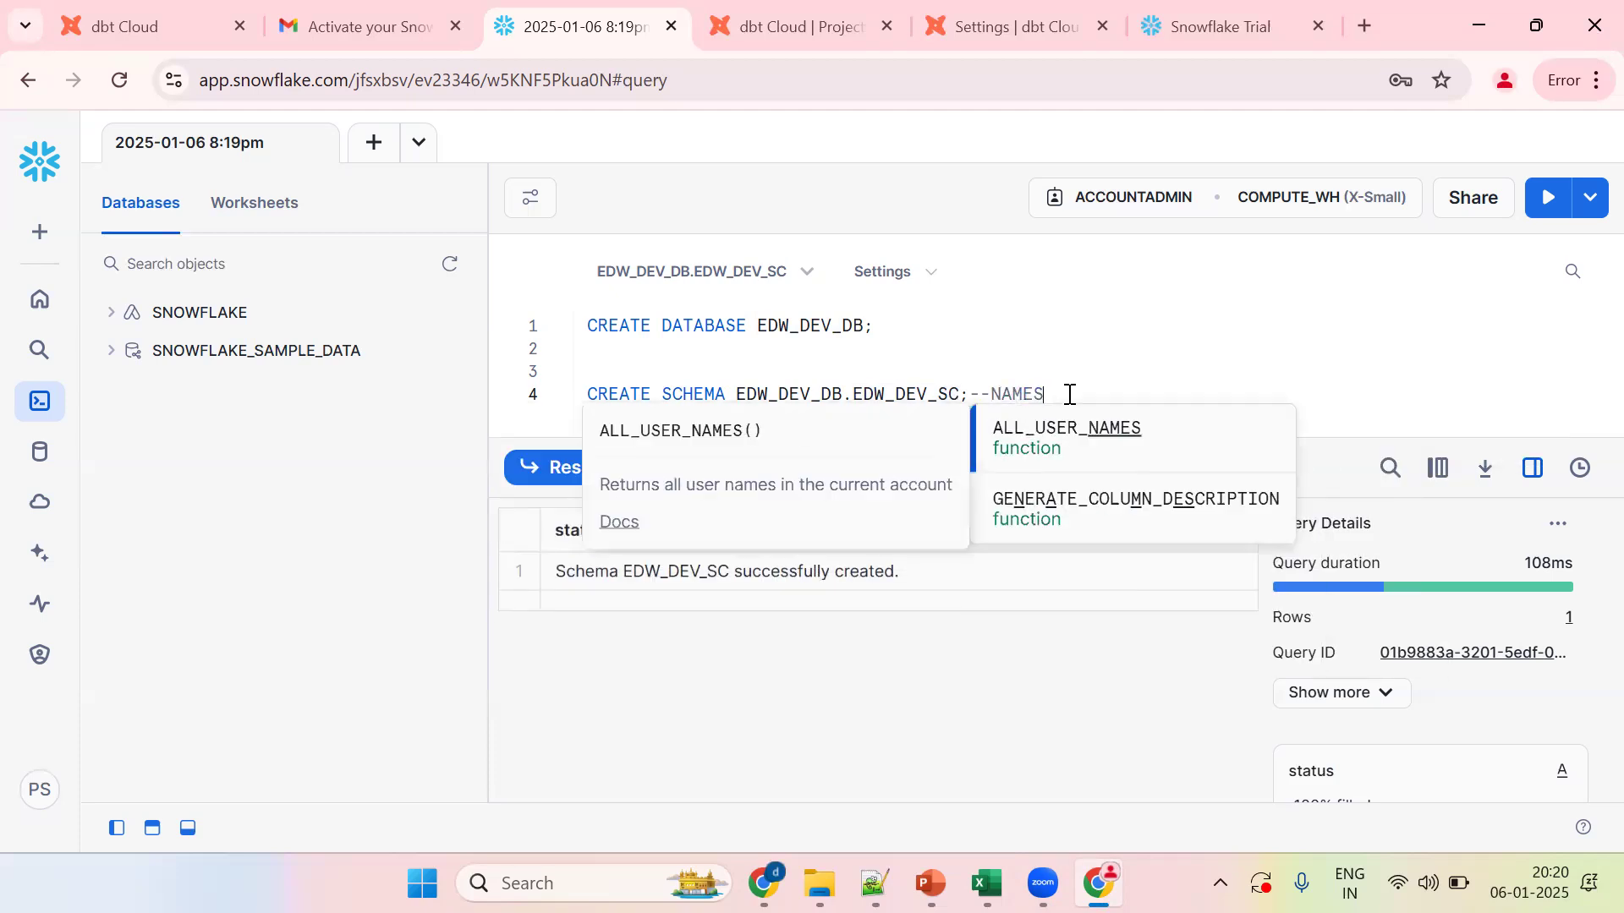
double_click(779, 399)
double_click(888, 401)
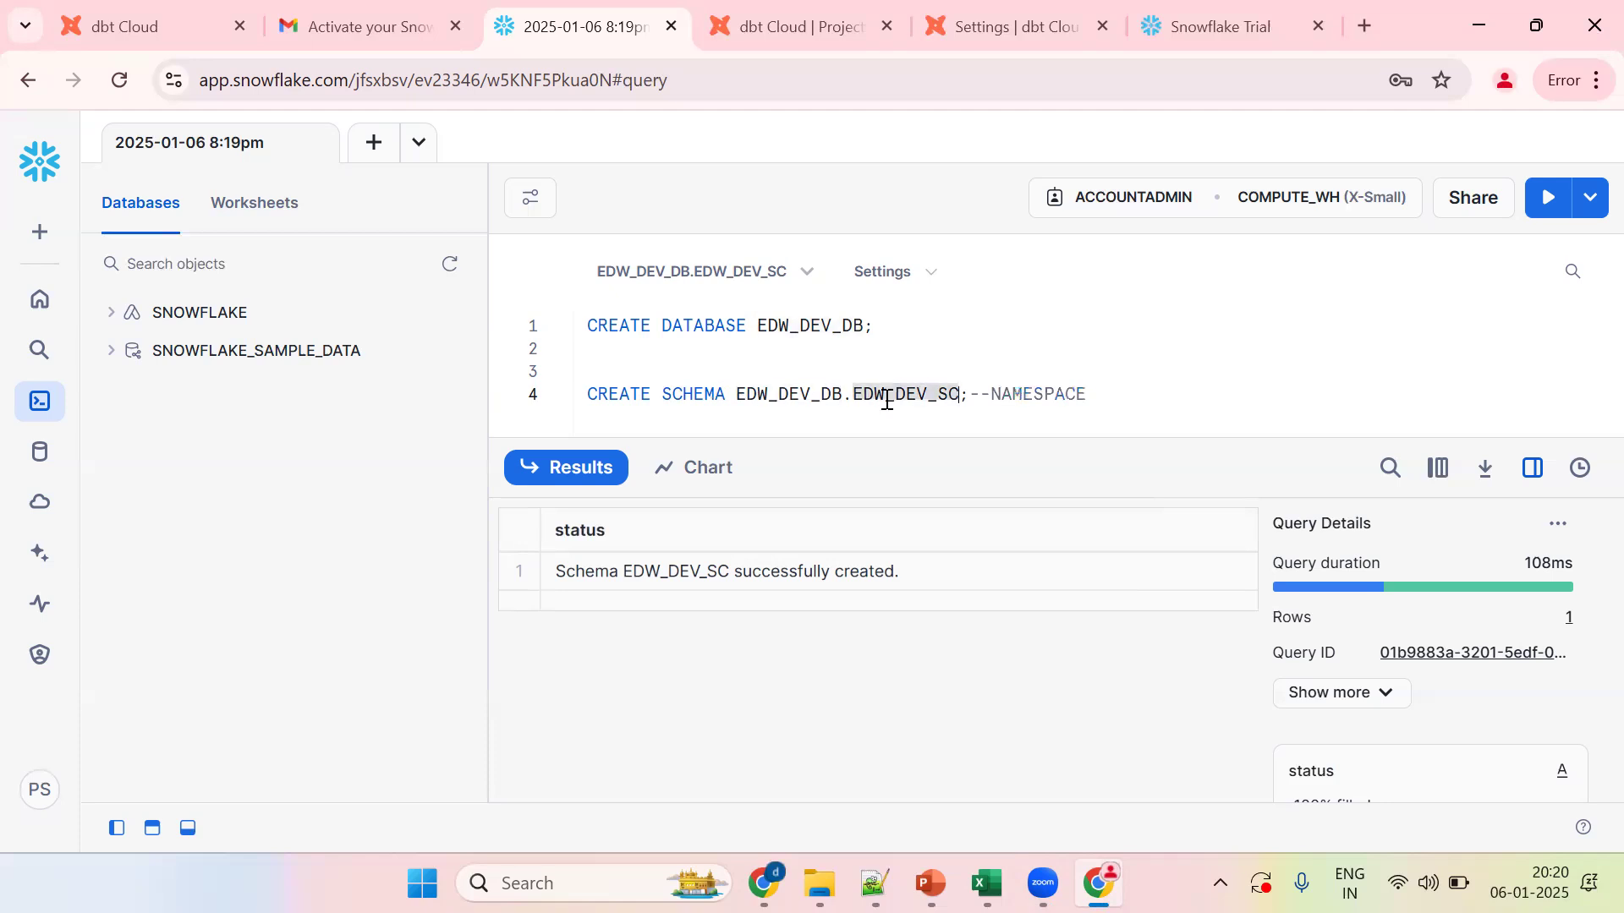
click(1011, 396)
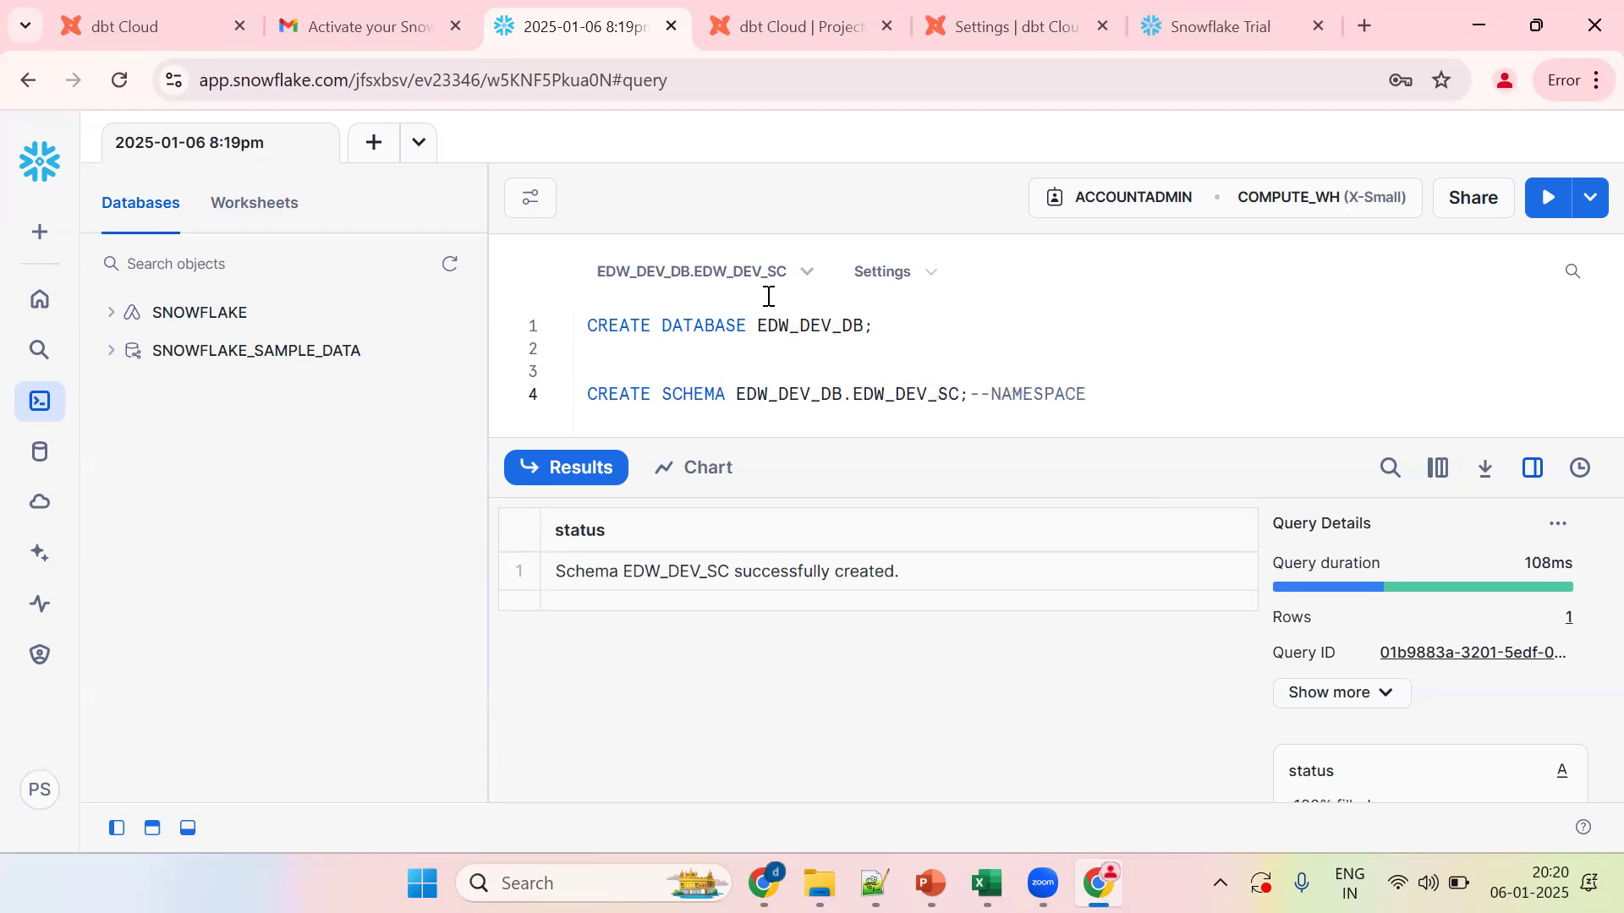
double_click(805, 326)
key(ctrl+c)
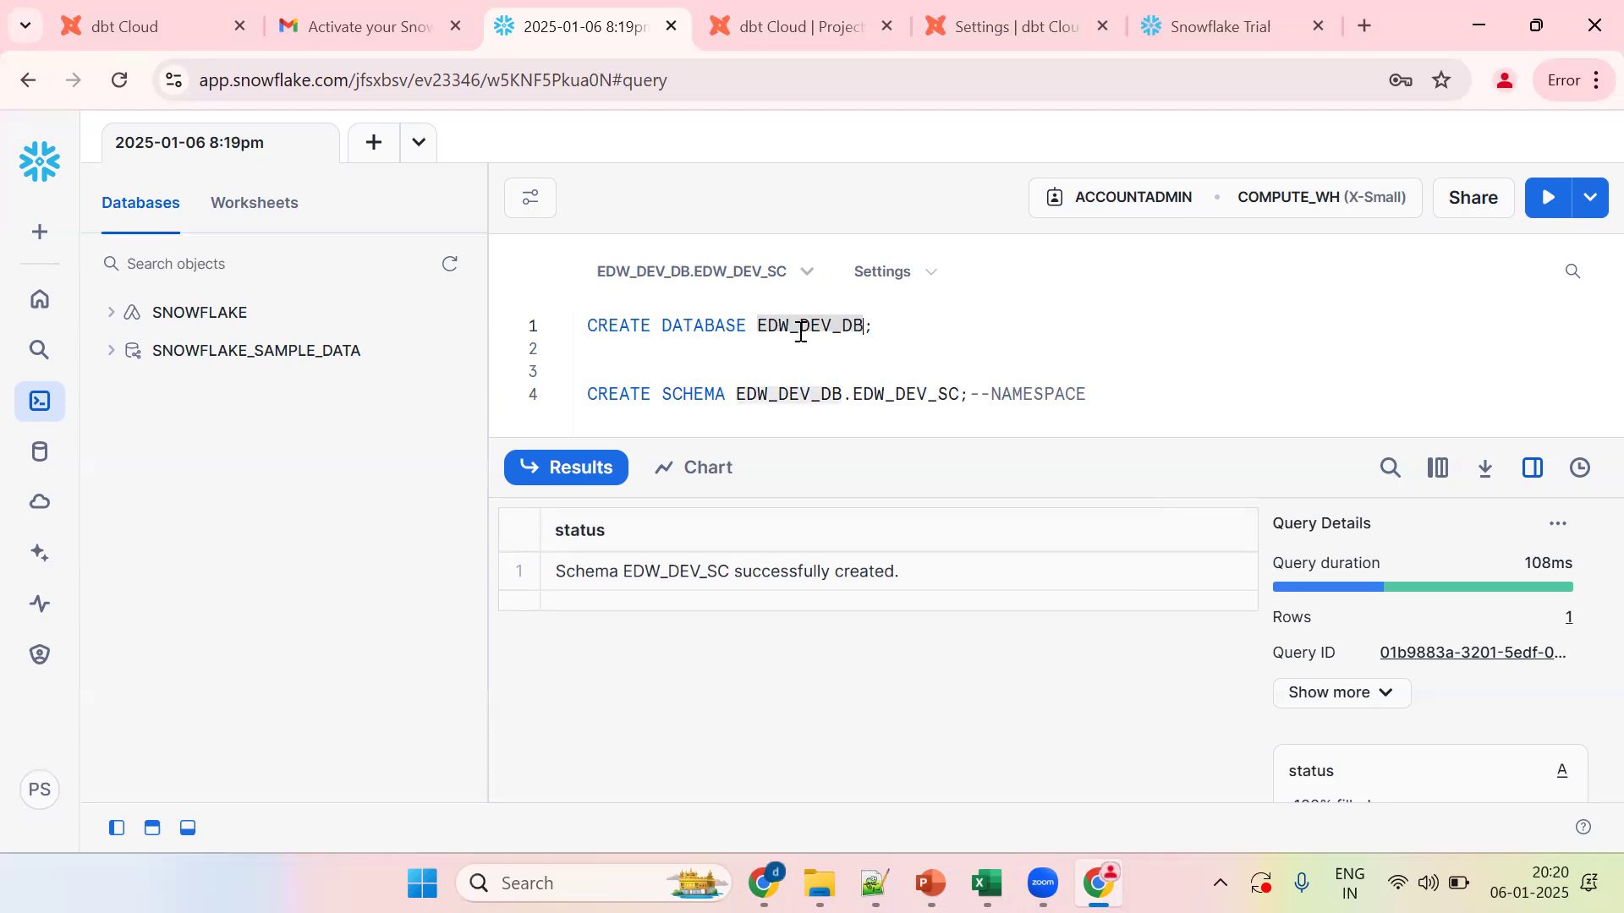
click(865, 392)
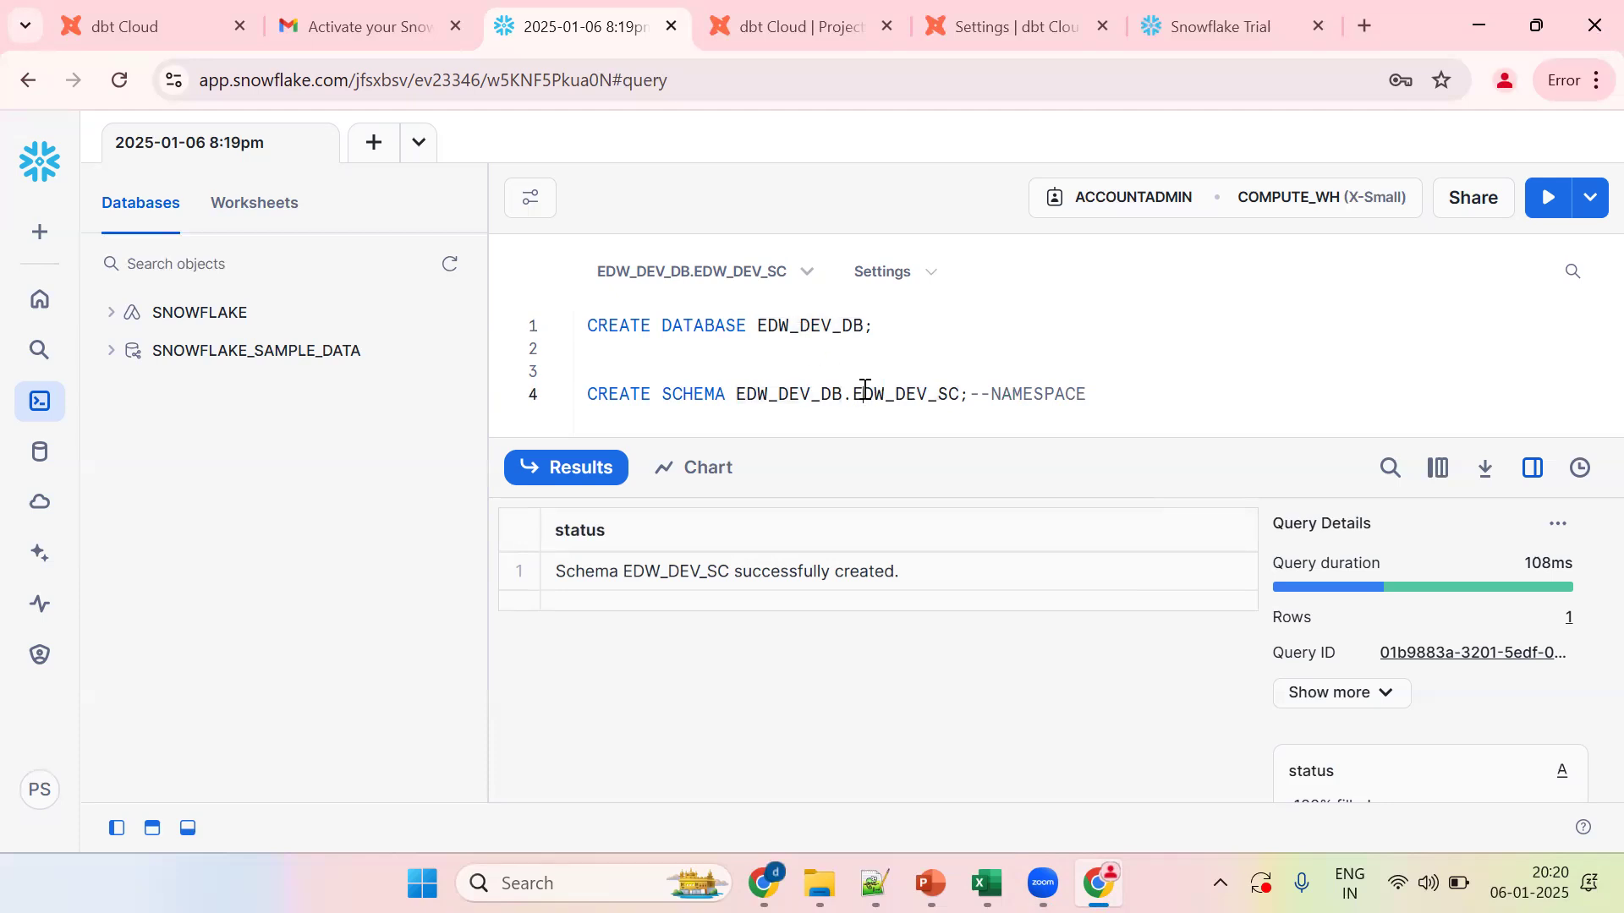
Step: Close the extra project tab and paste EDW_DEV_DB into the dbt Cloud connection's Database field
click(817, 47)
key(ctrl+w)
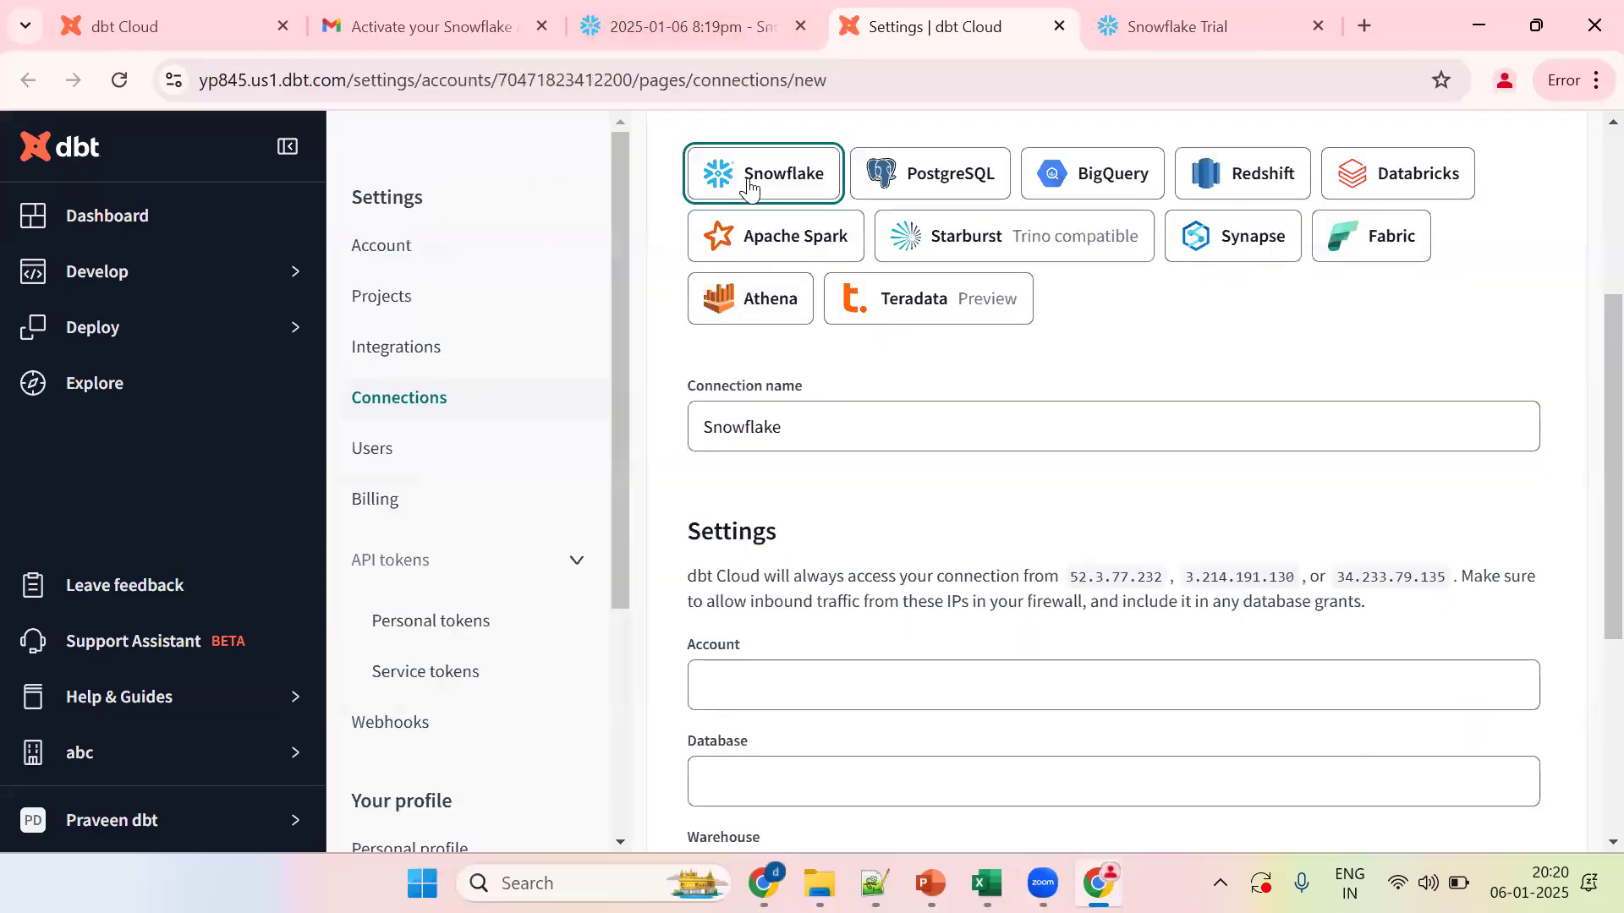
drag(1585, 368, 1585, 426)
scroll(1585, 426, down, 1)
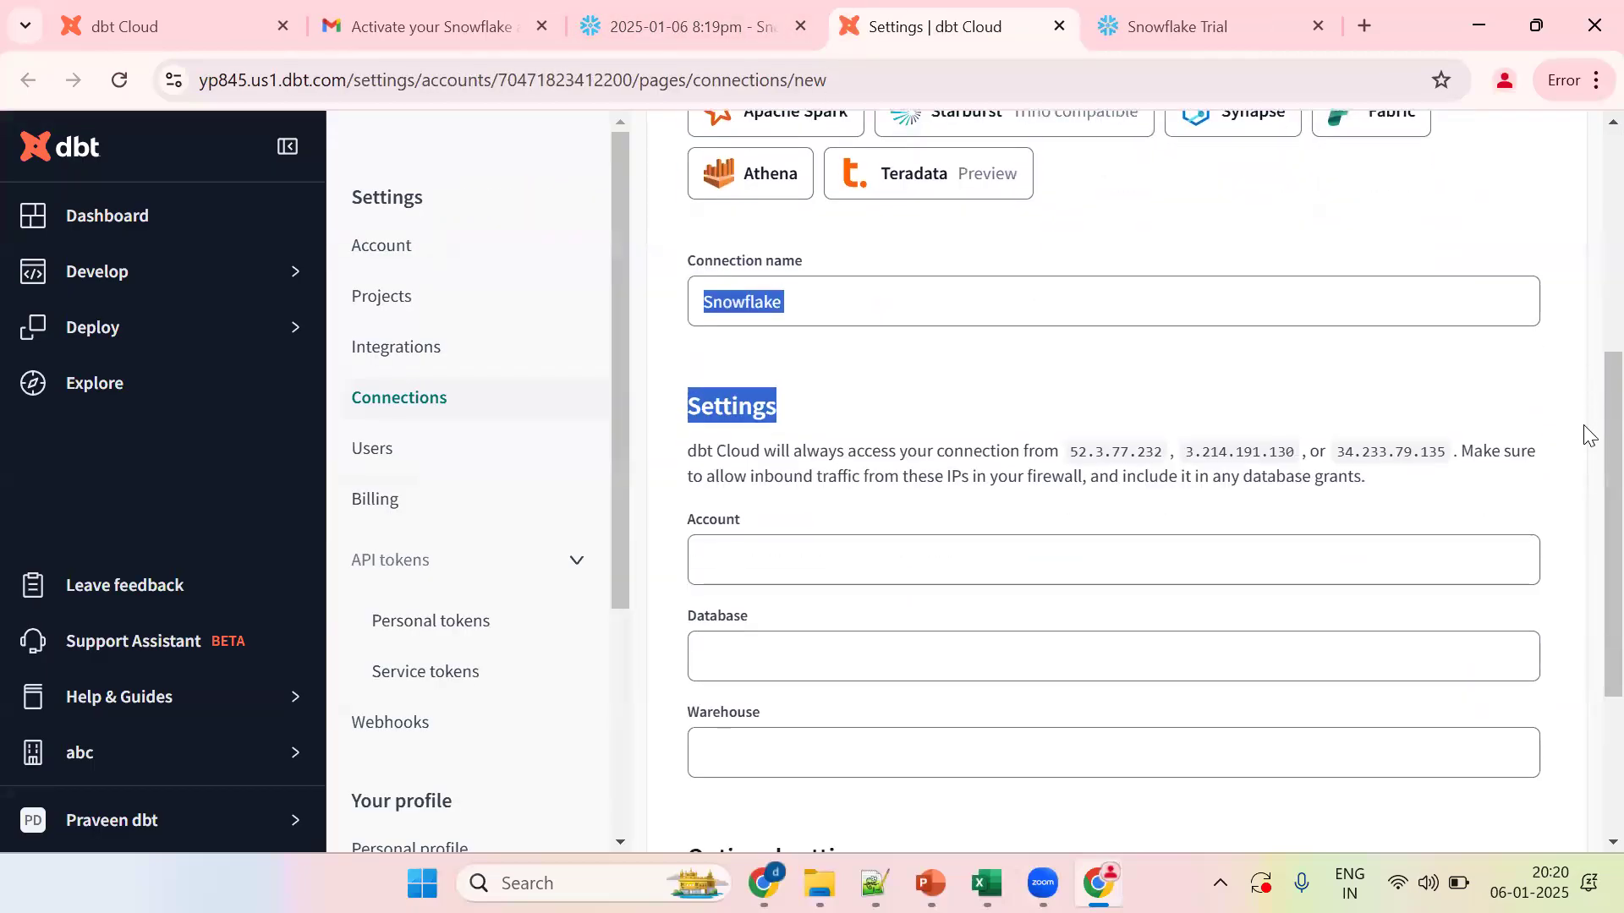
click(810, 638)
key(ctrl+v)
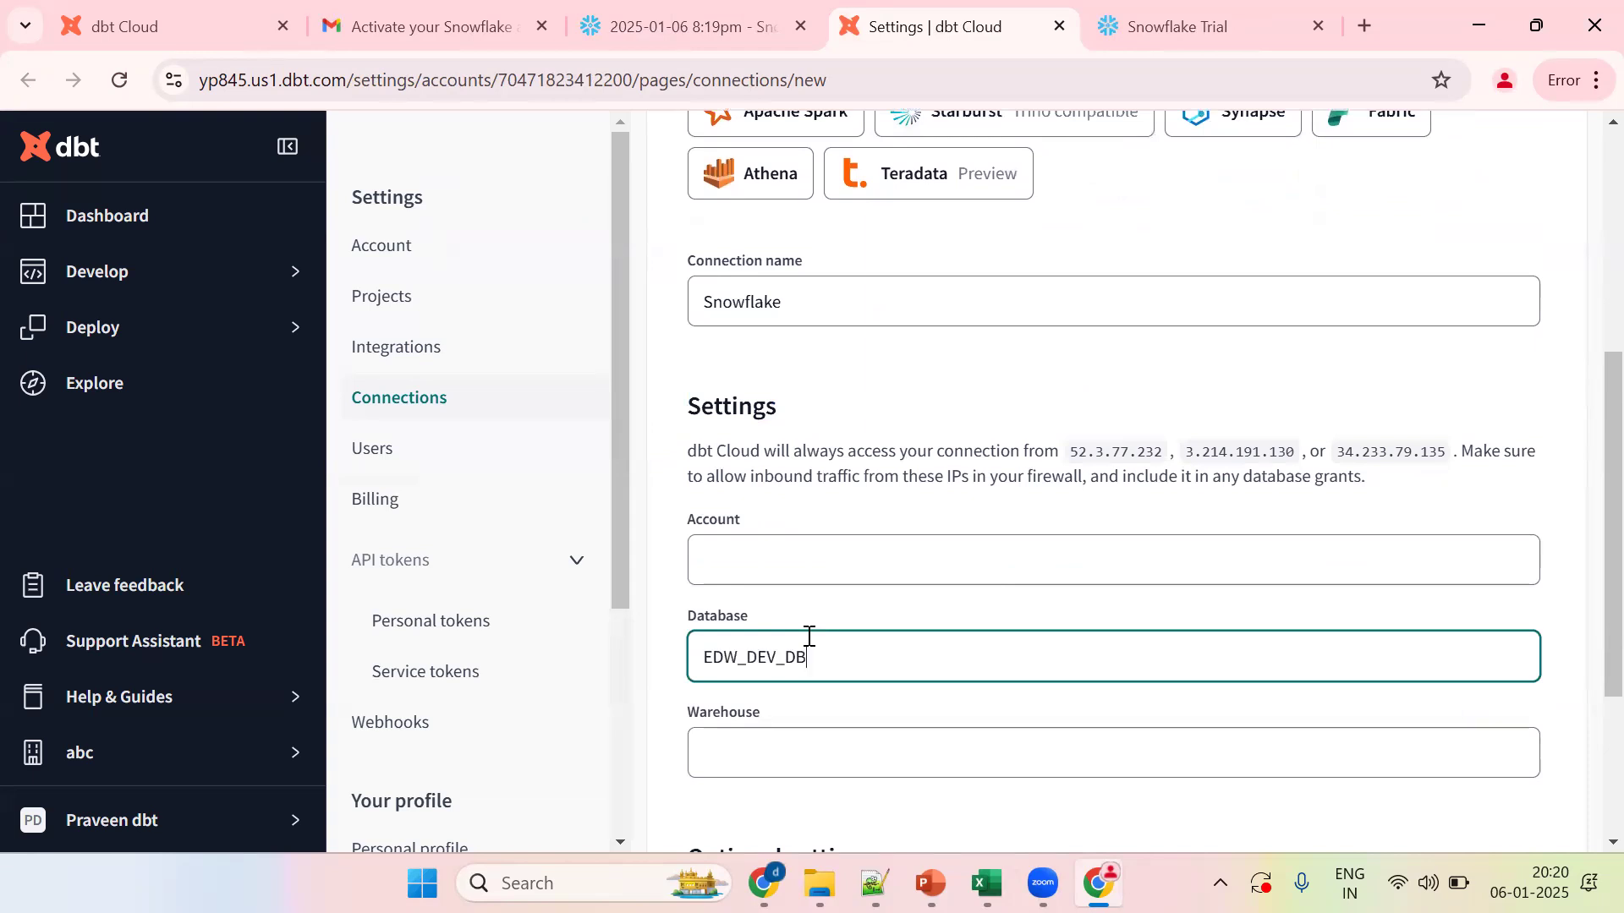
drag(1585, 514, 1585, 584)
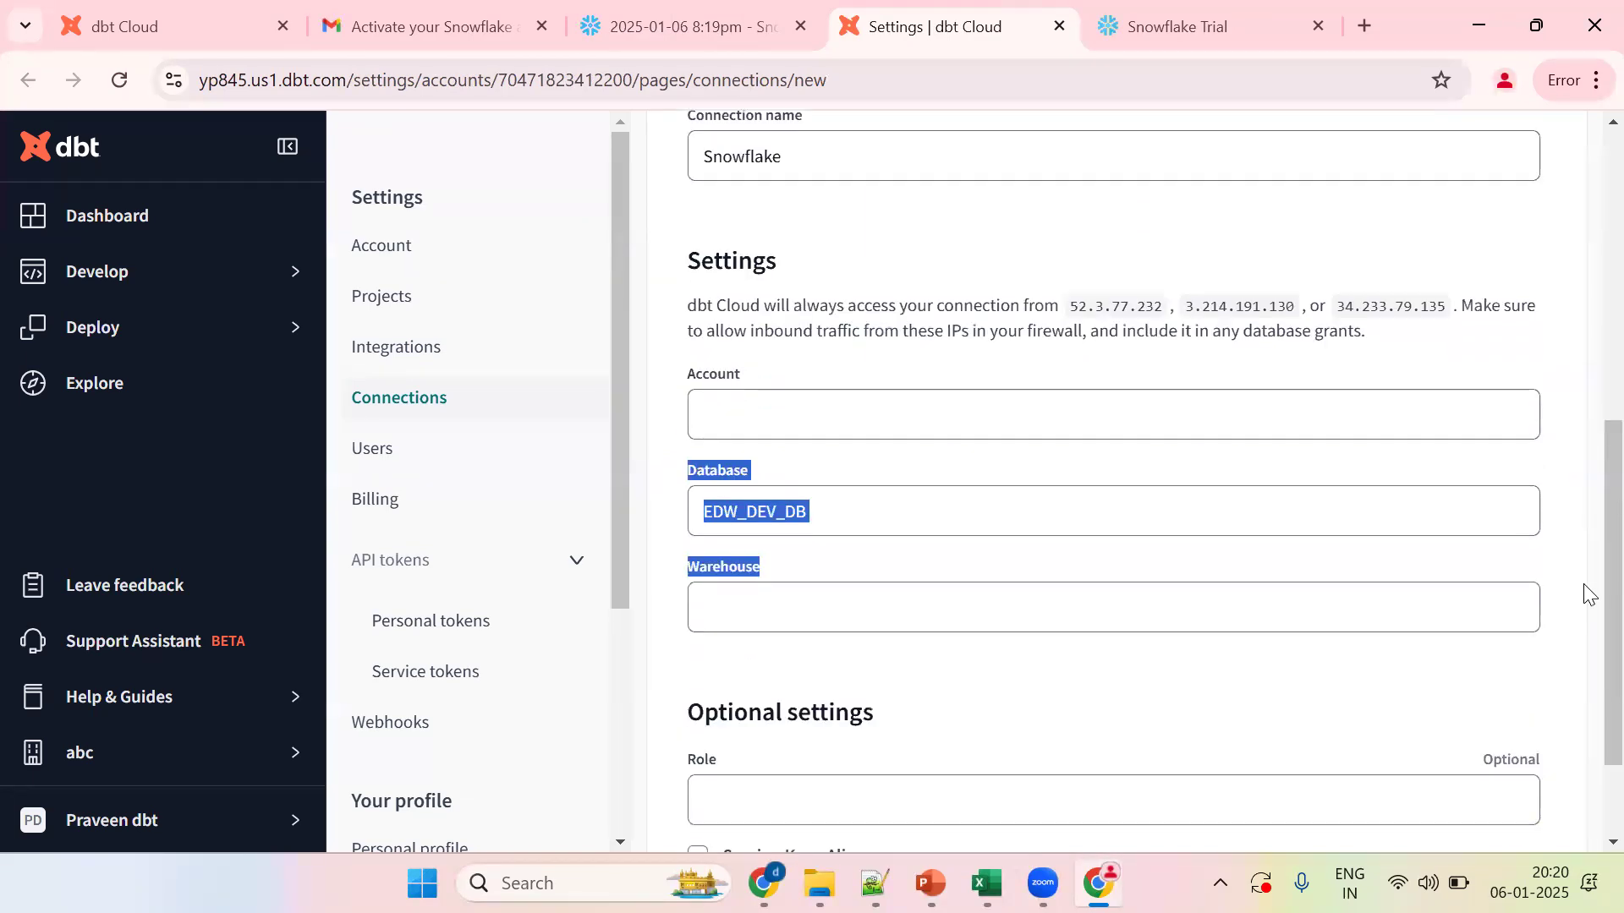
click(855, 622)
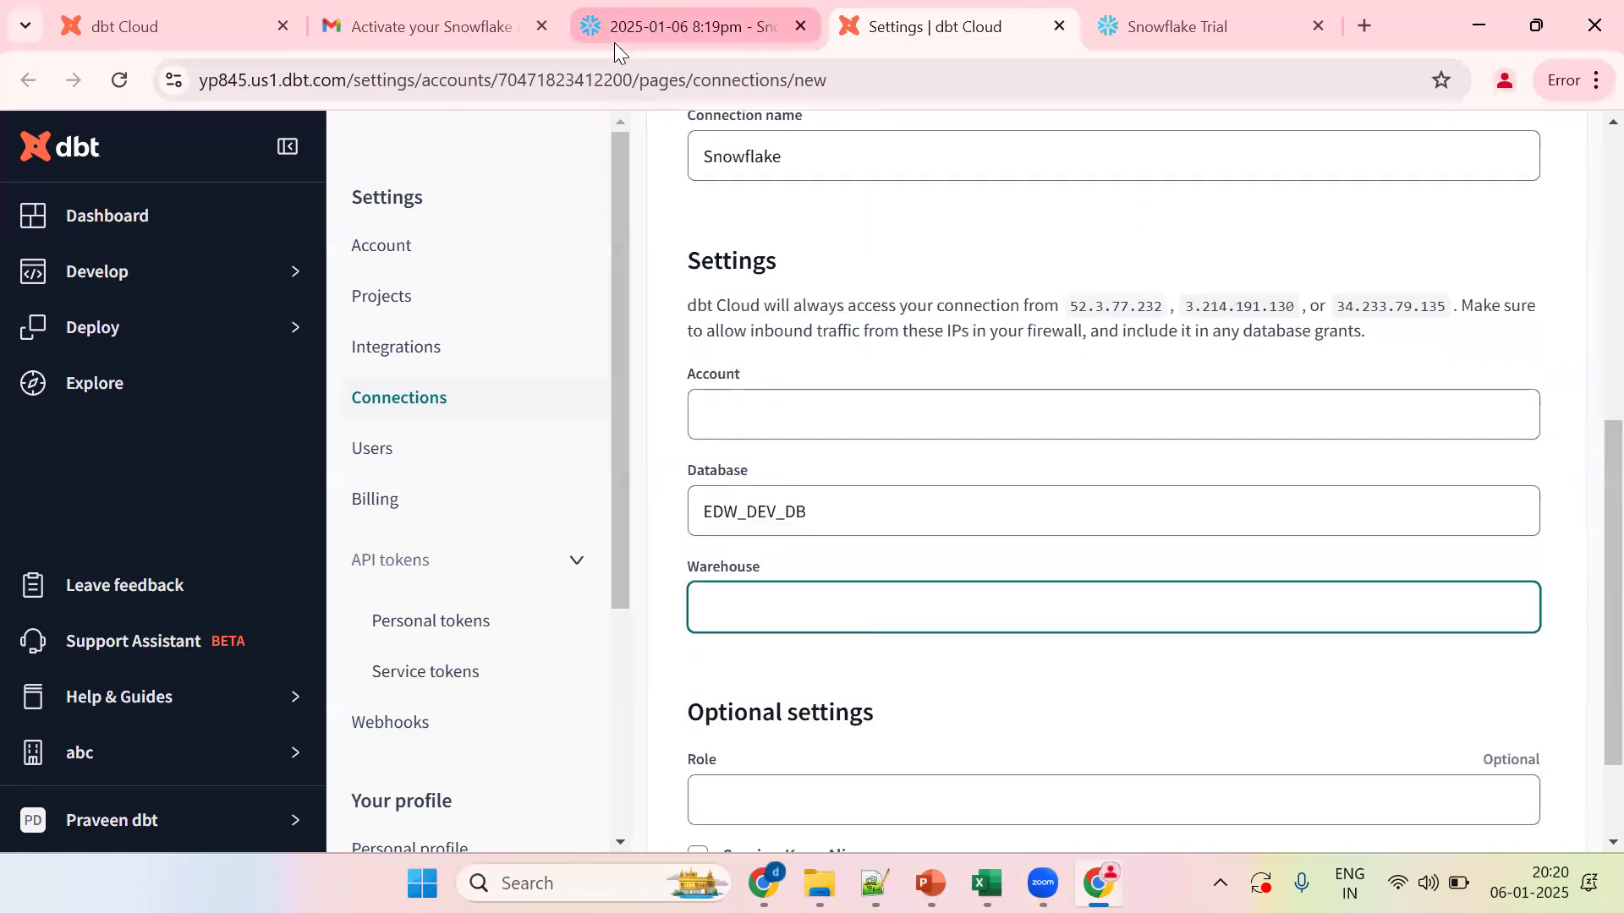
click(614, 38)
key(Return)
key(Return)
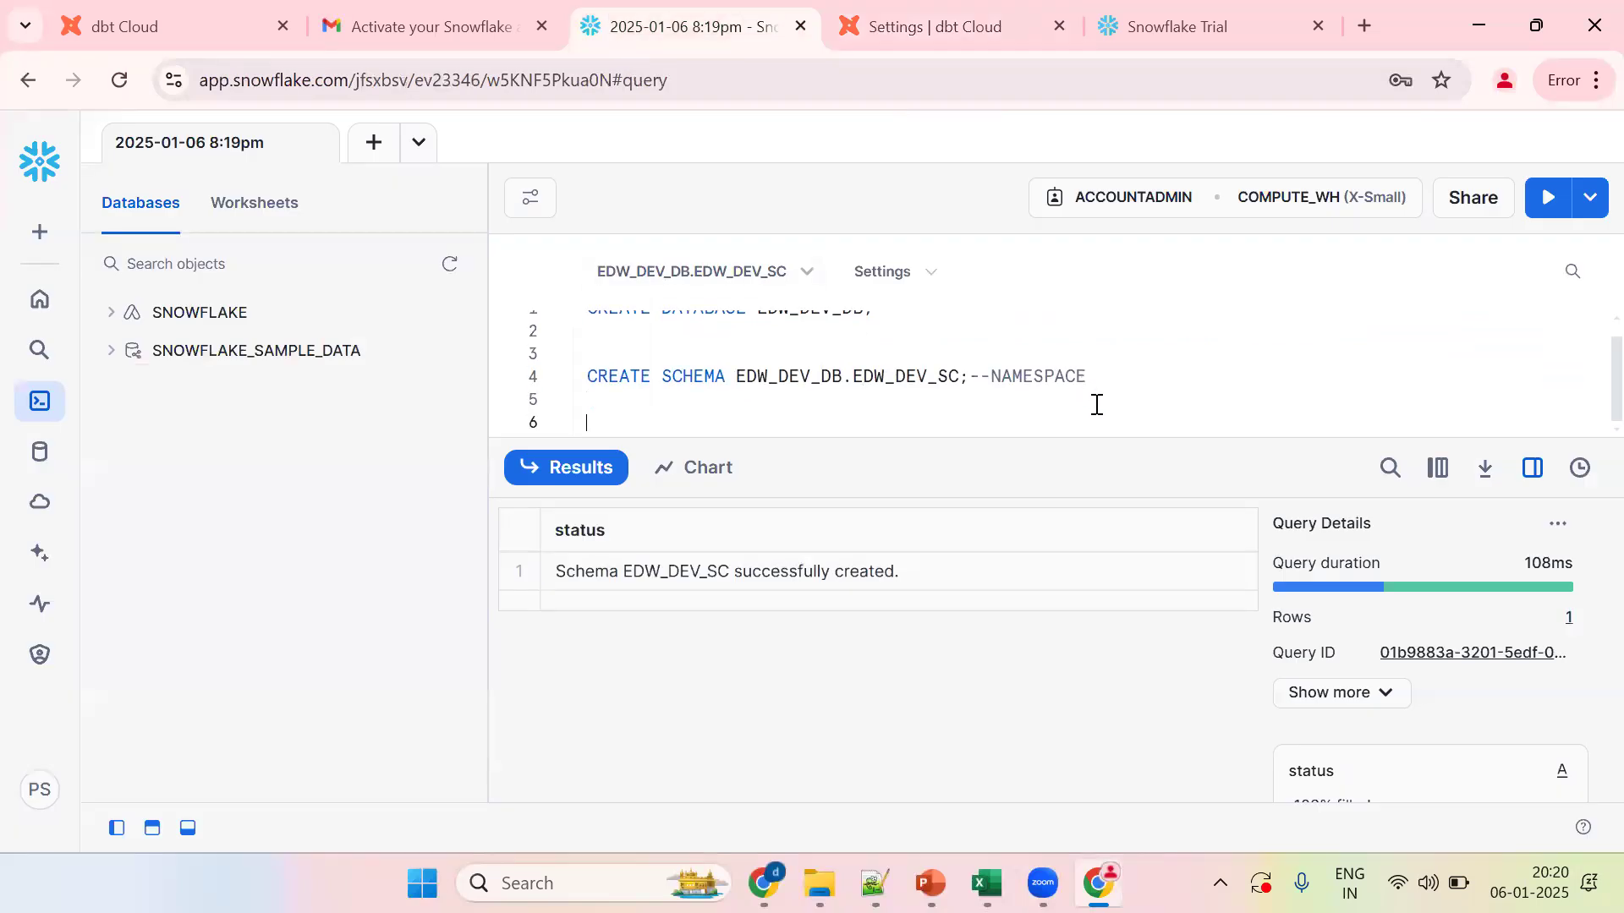
Step: Create the DBT_WH warehouse with an SF ADMIN comment and copy its name
text(CREATE W)
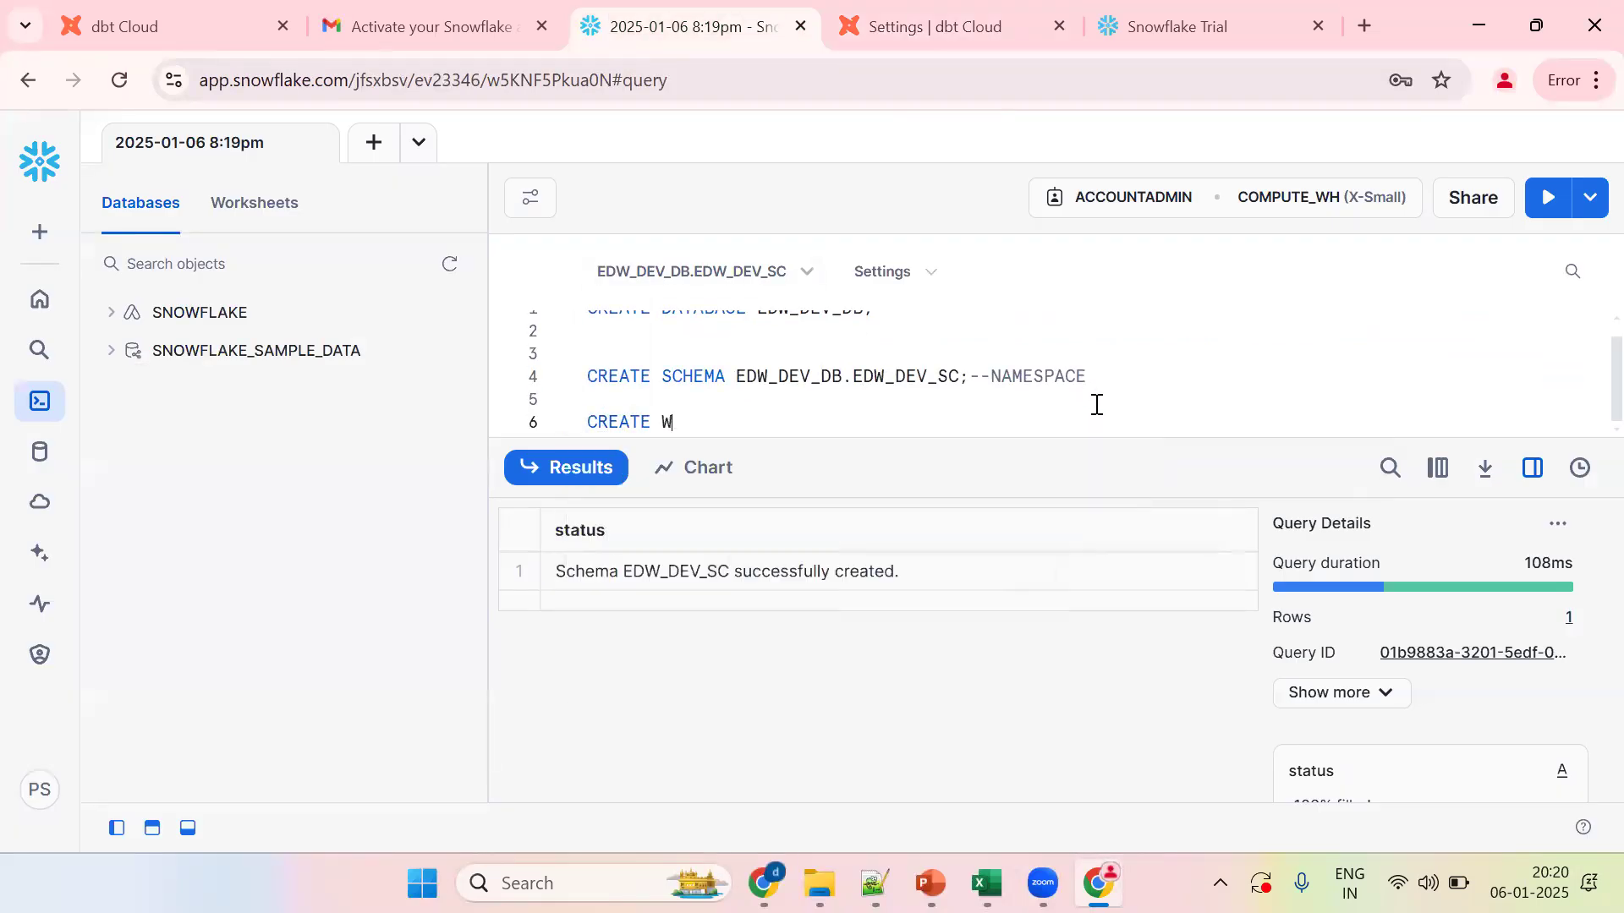
text(AREHOUSE DBT_WH;--)
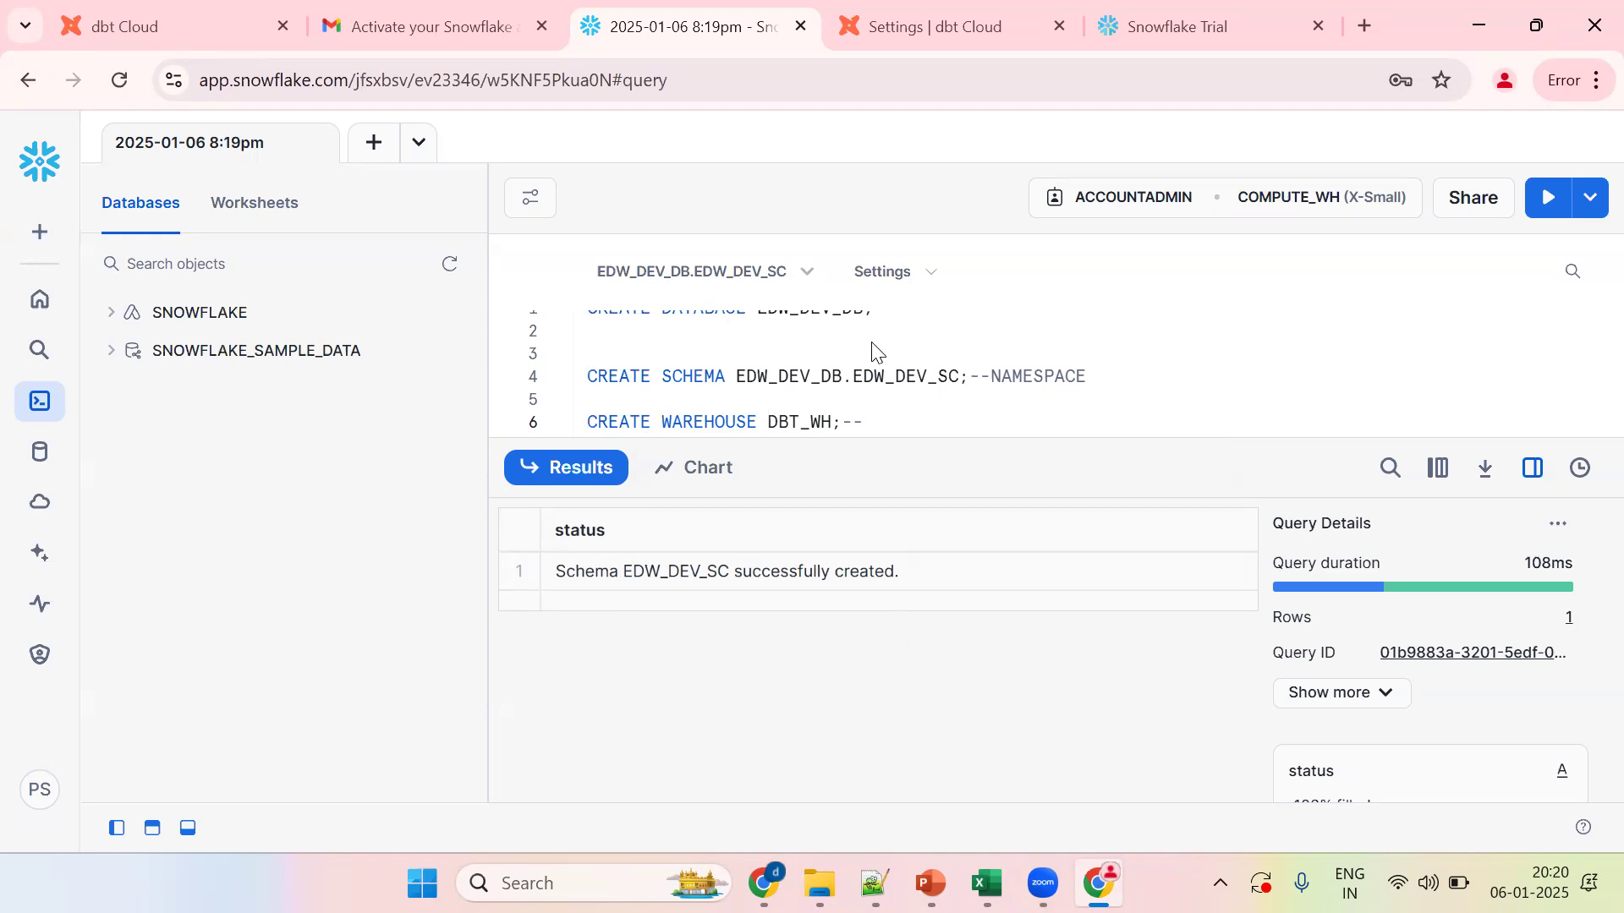
text(SF ADMIN)
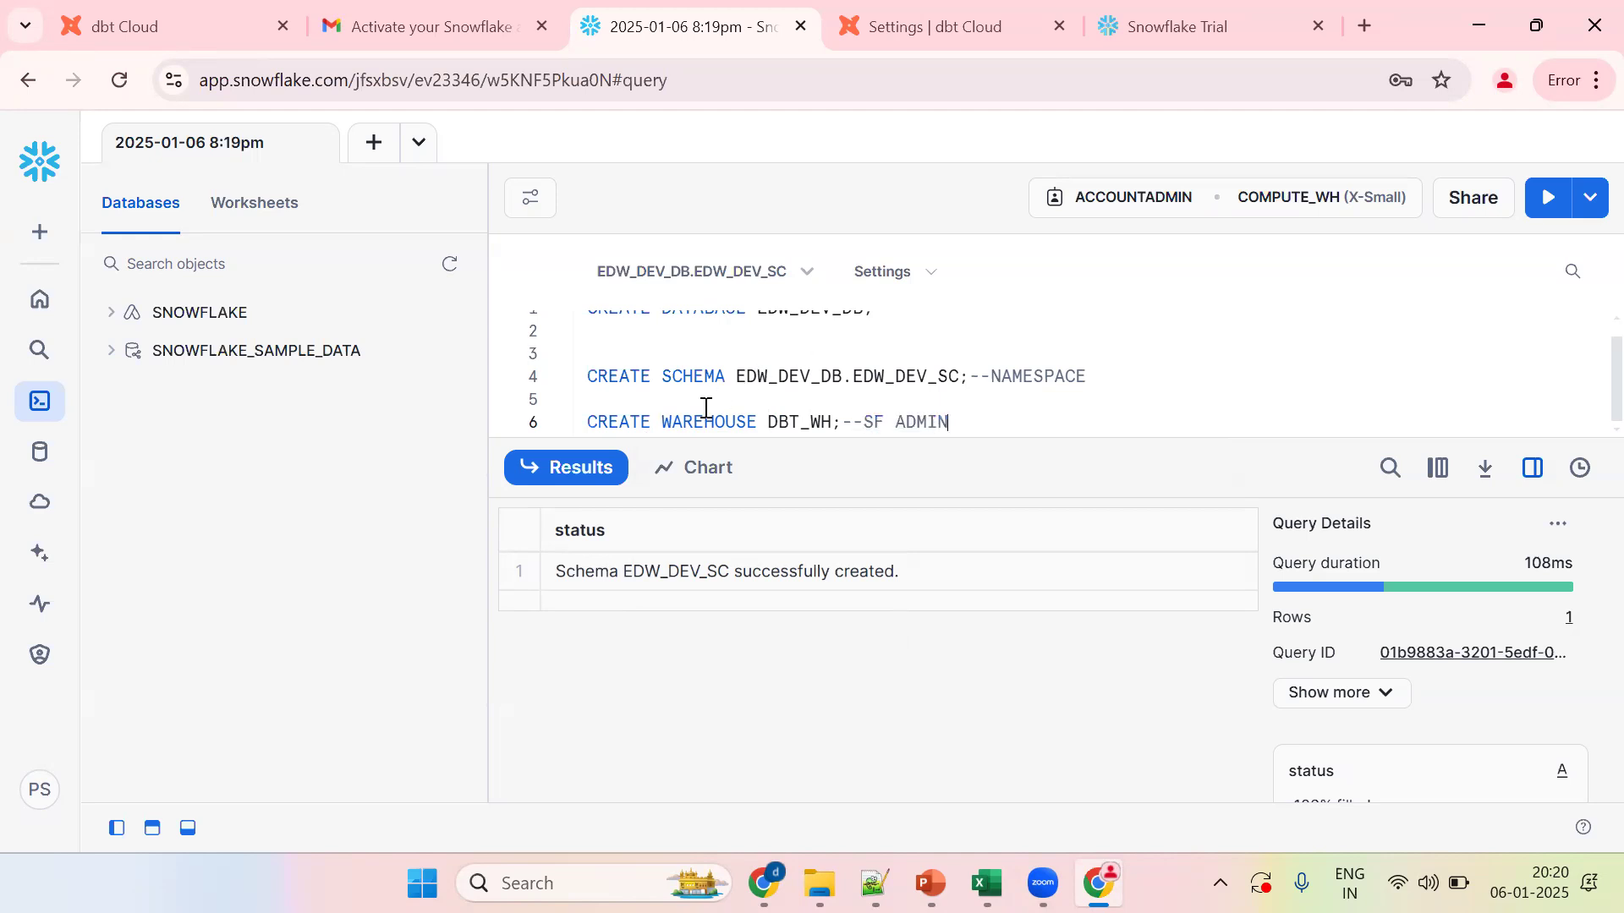
key(ctrl+Return)
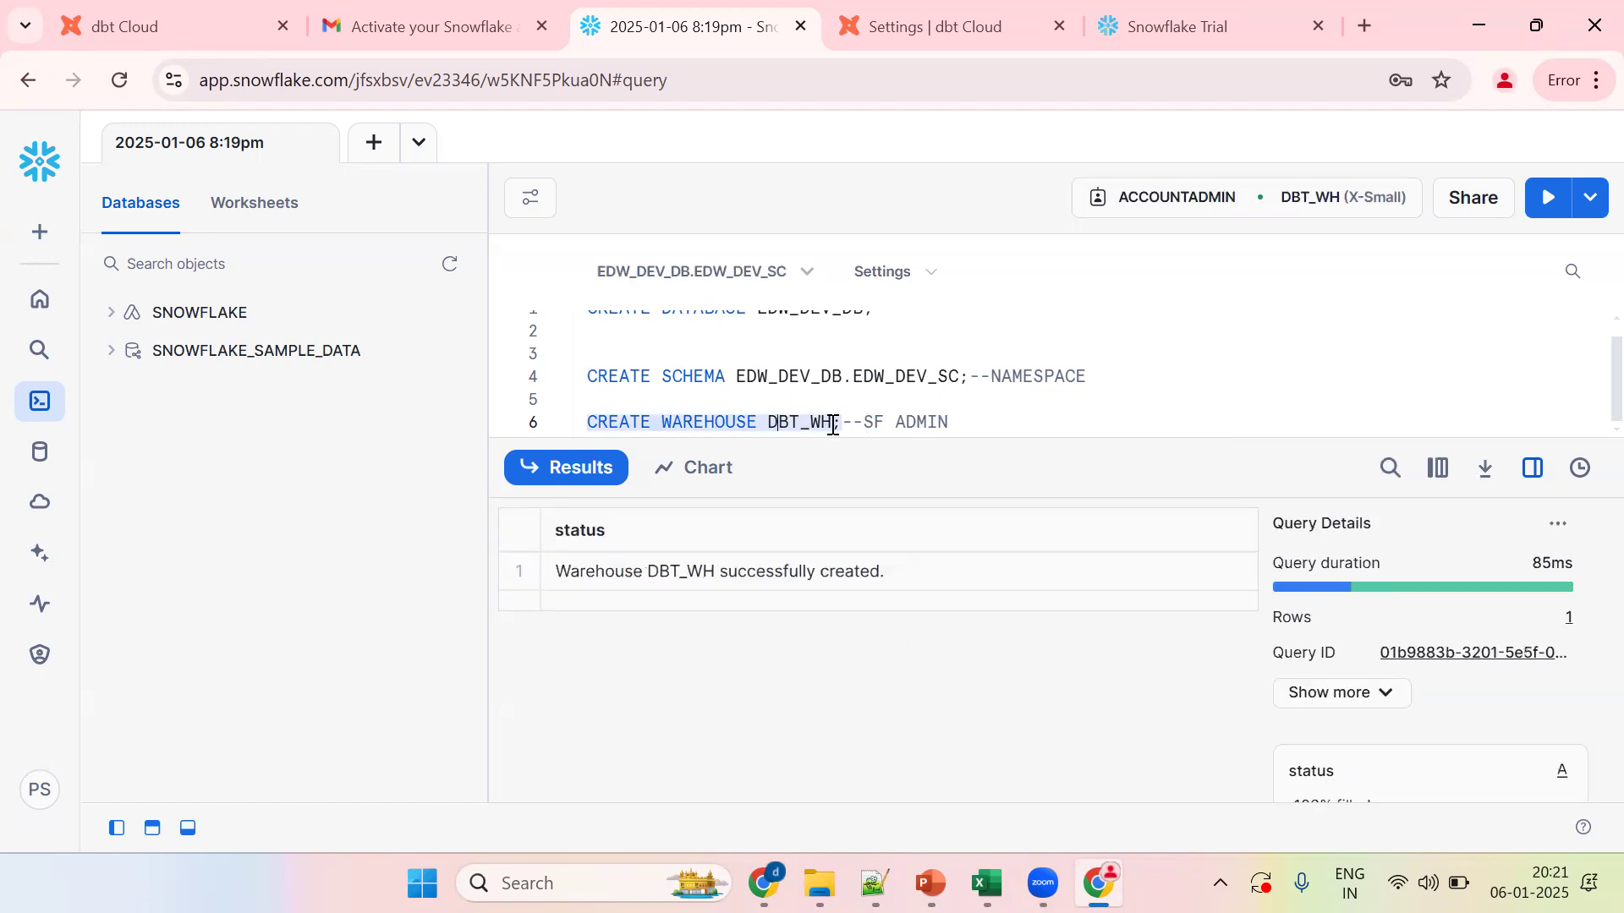
double_click(817, 421)
key(ctrl+c)
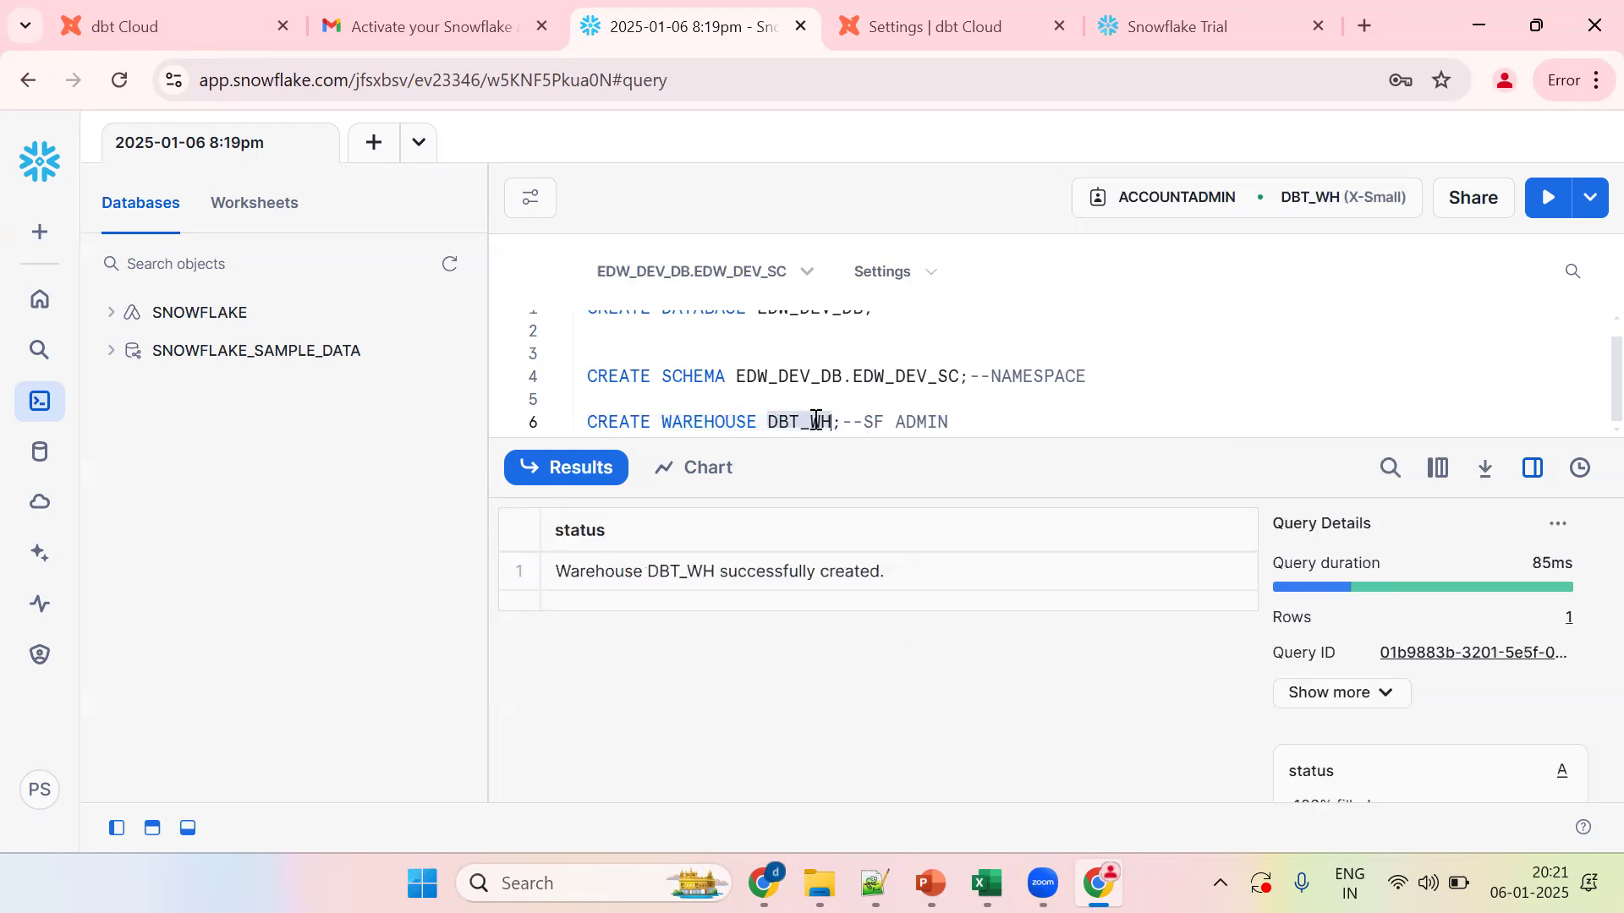
Step: Paste DBT_WH into dbt Cloud's Warehouse field and focus the Account field
click(903, 39)
key(ctrl+v)
scroll(1589, 533, down, 2)
click(753, 318)
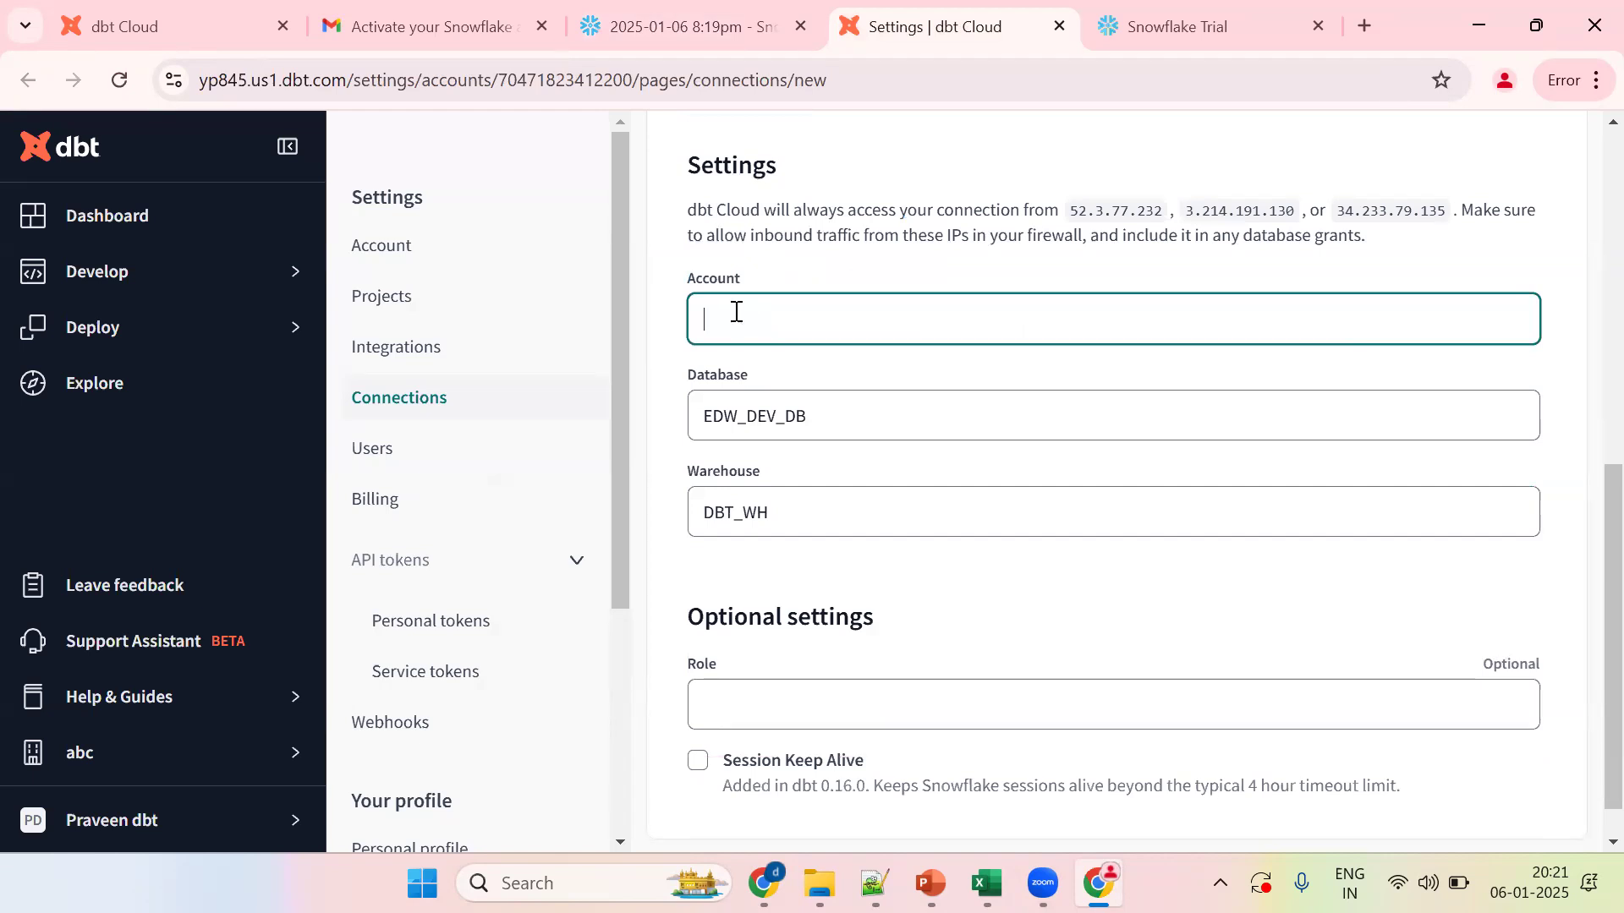
click(648, 34)
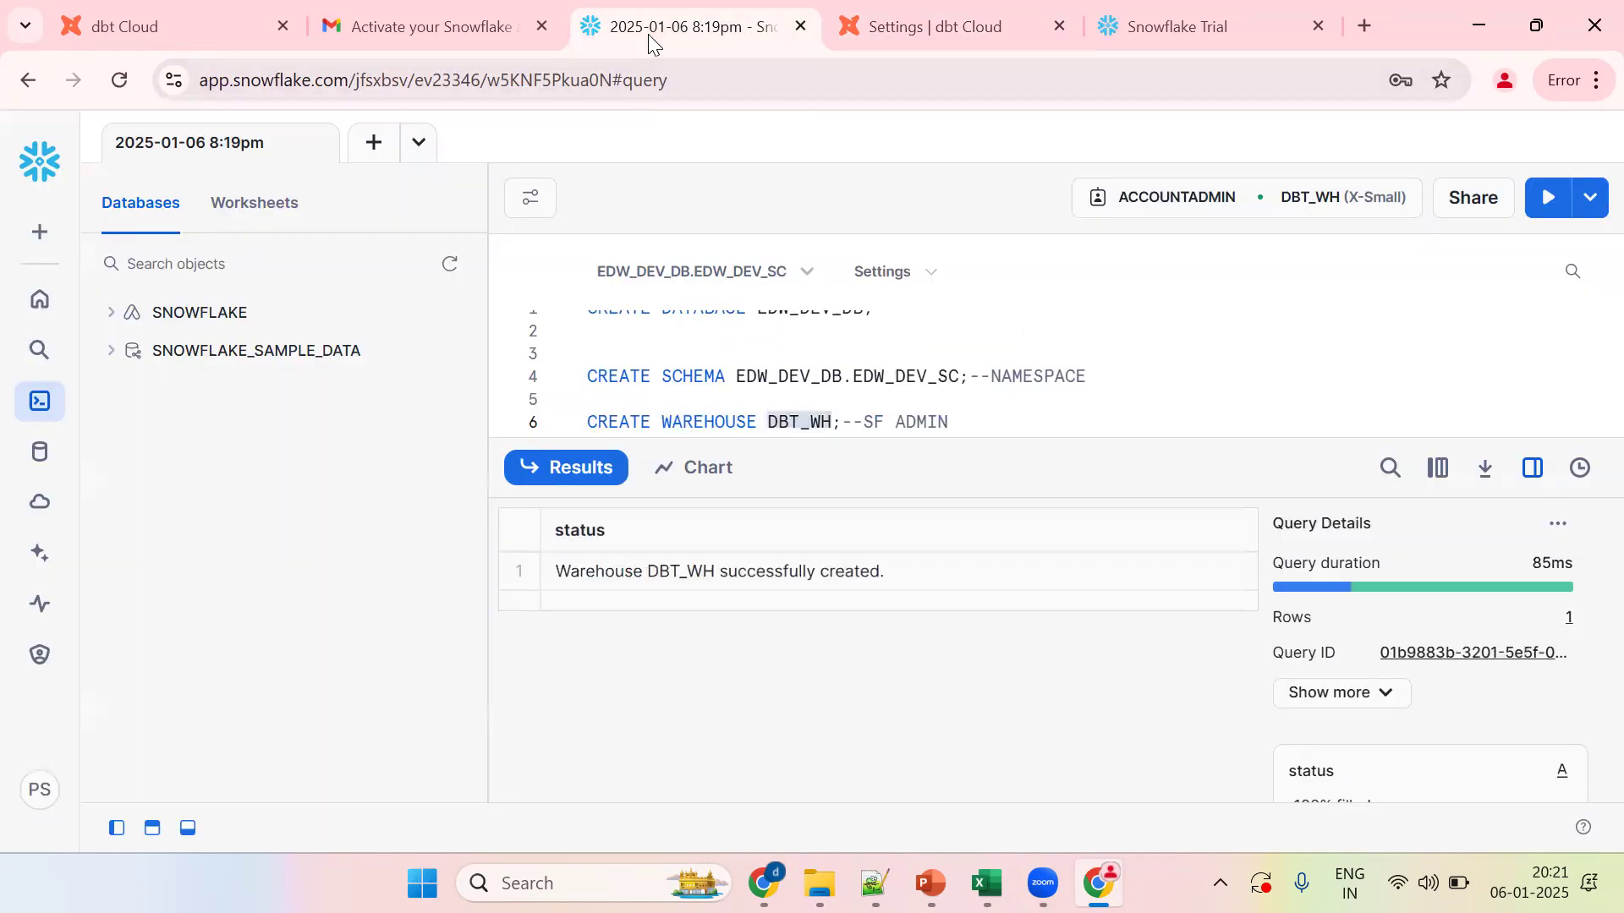
Step: Copy the Snowflake account URL from the avatar menu's account details
click(39, 786)
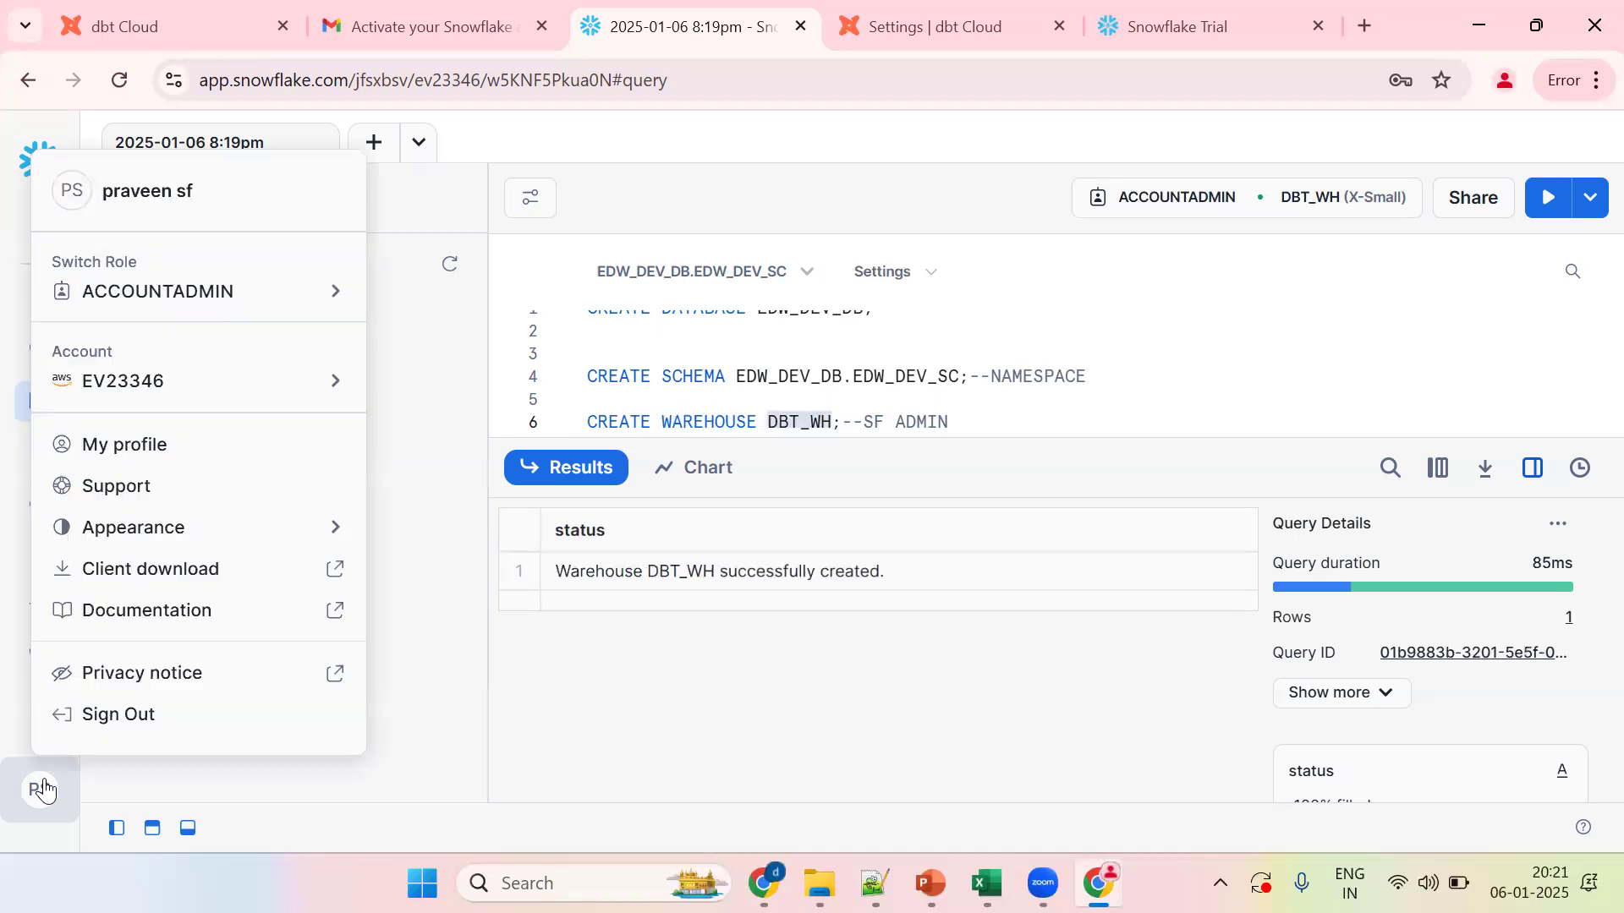
mouse_move(99, 386)
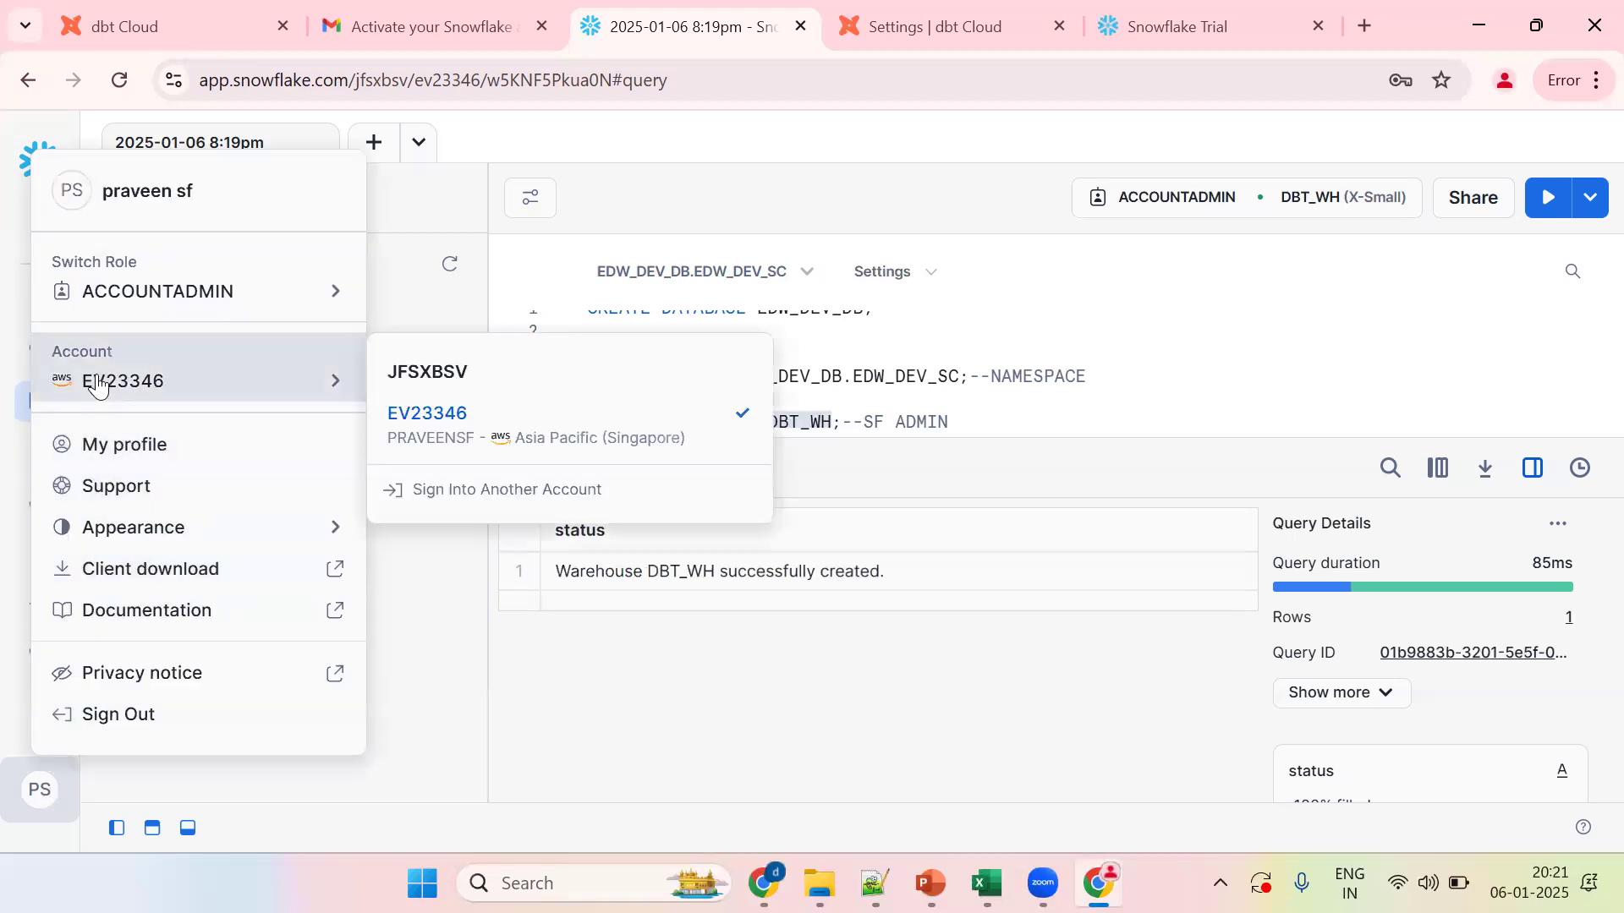
mouse_move(519, 420)
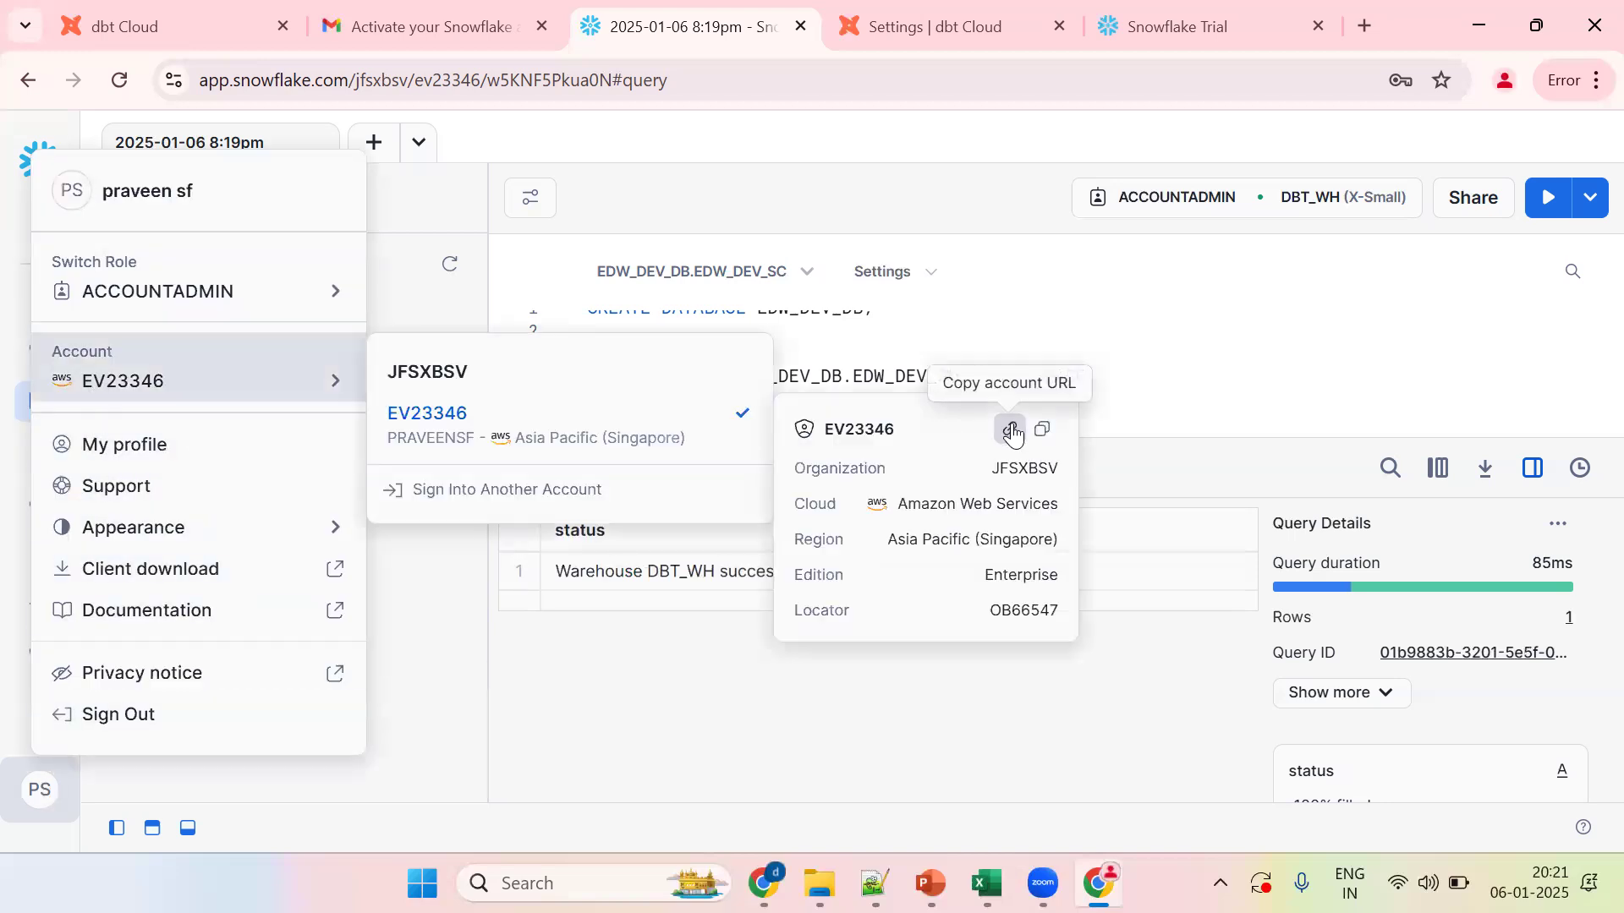
click(1142, 349)
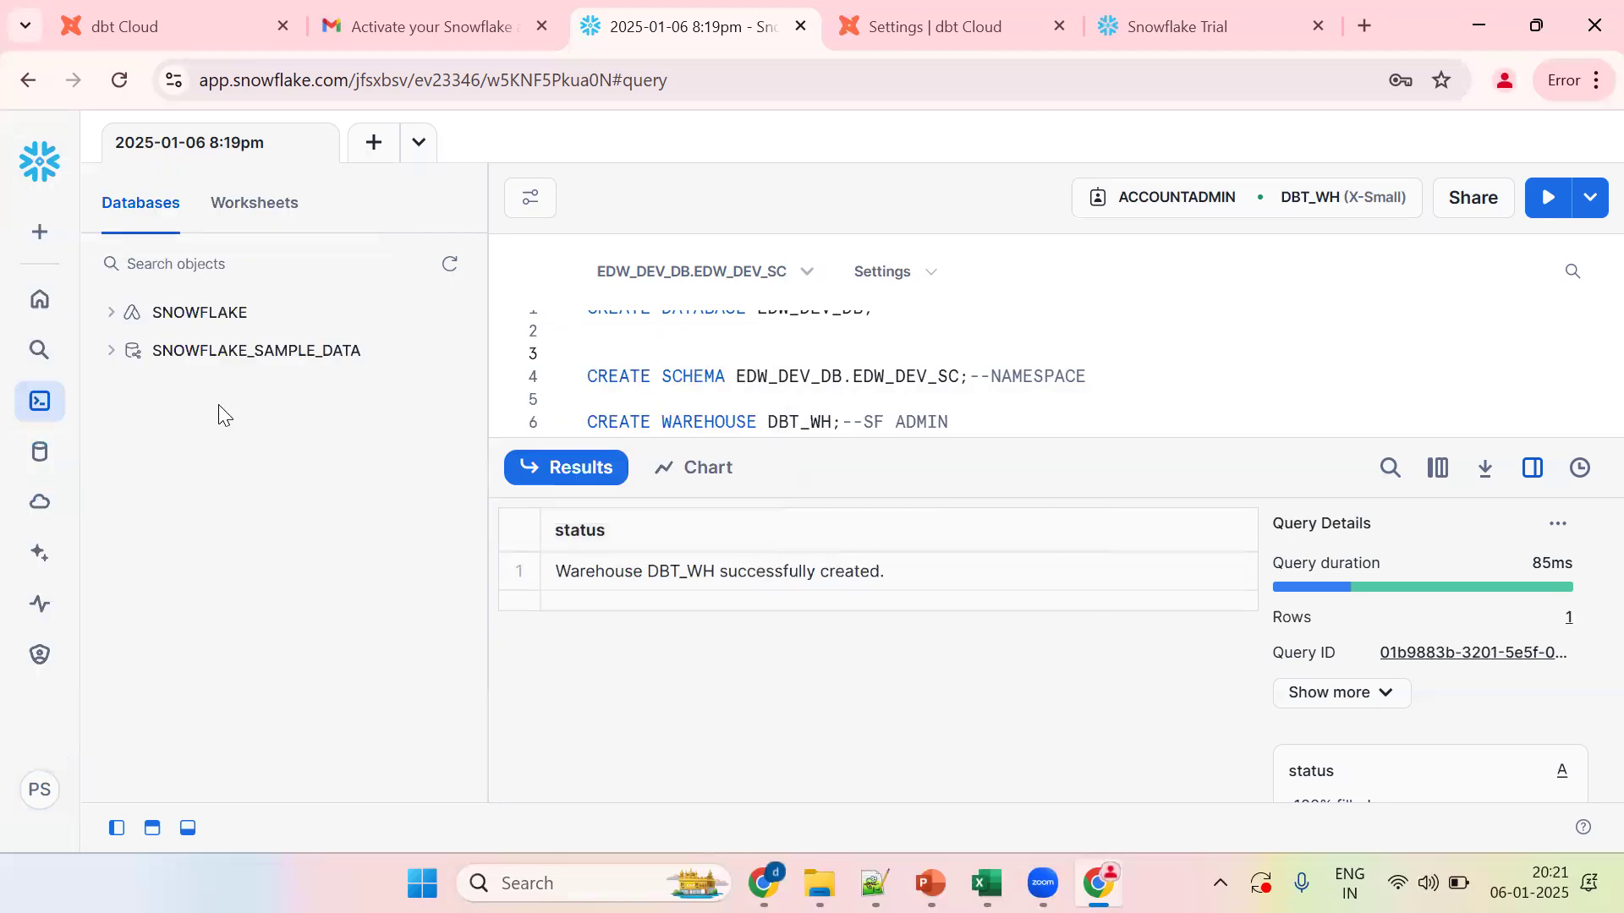
click(44, 799)
mouse_move(119, 372)
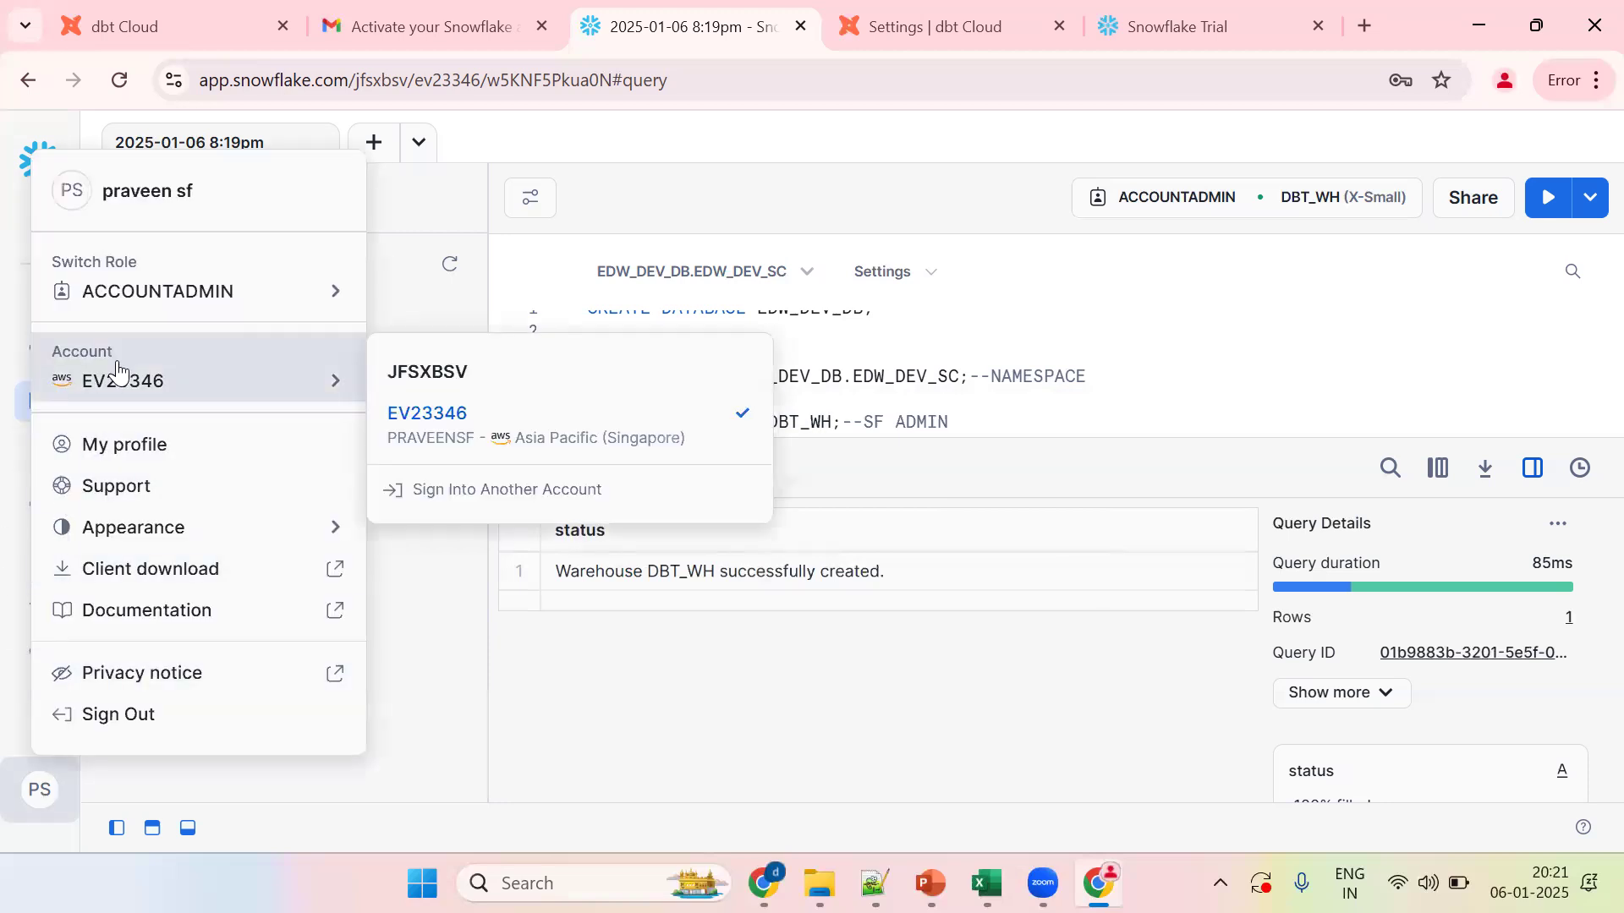
mouse_move(476, 423)
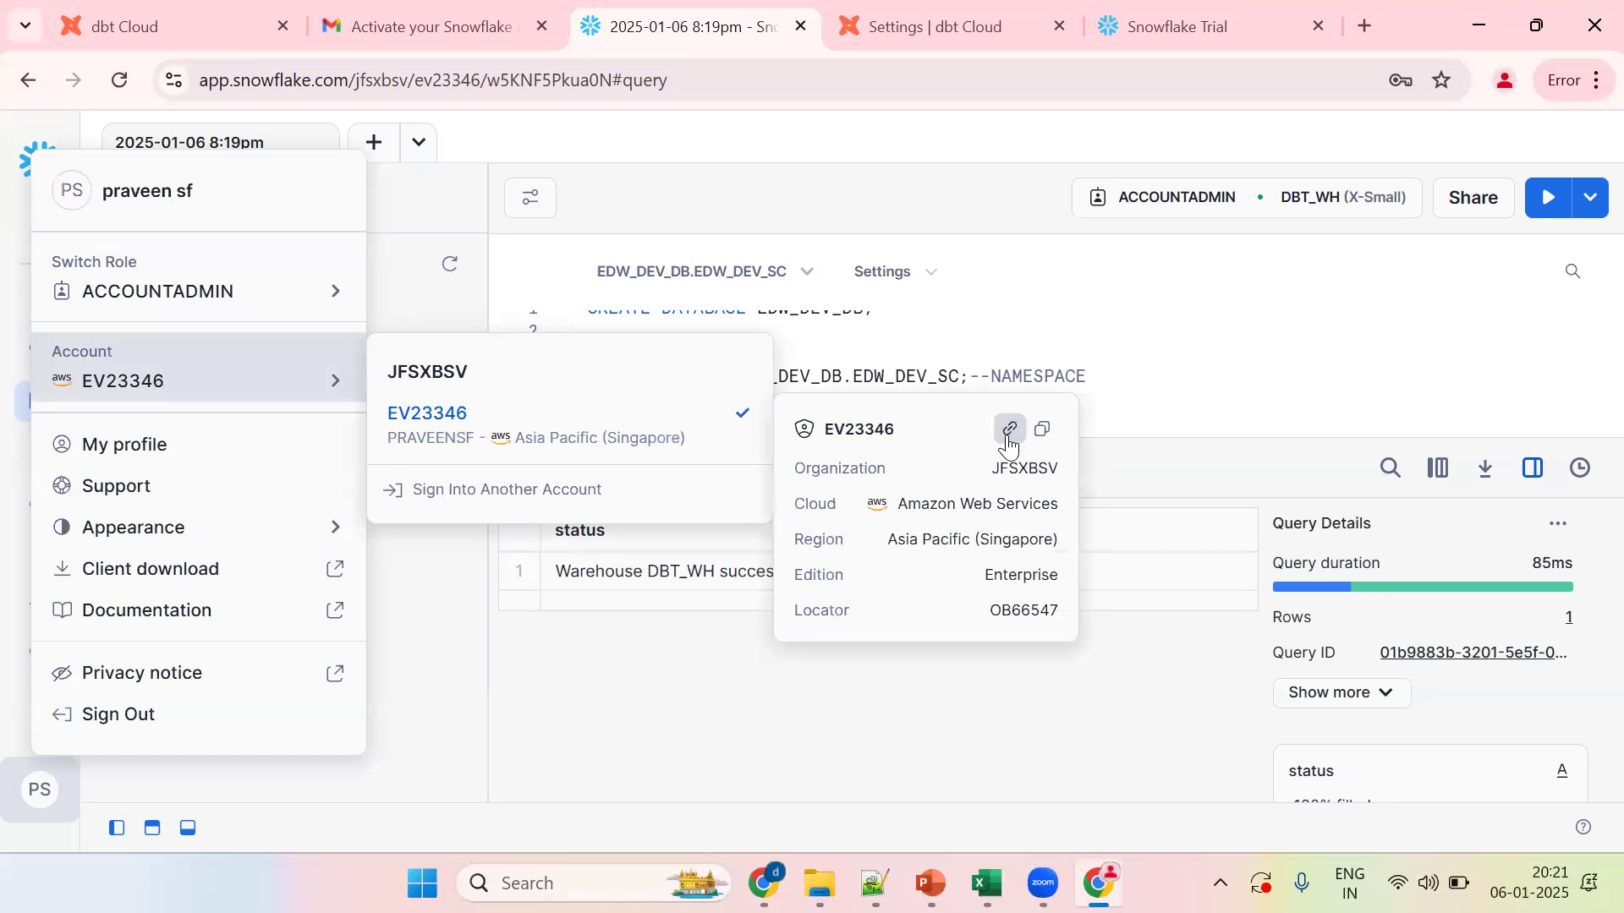
click(1133, 380)
Step: Paste the account URL twice into the worksheet and select its account identifier
key(Return)
key(Return)
key(Return)
text(https://ob66547.ap-southeast-1.snowflakecomputing.com)
key(Return)
key(Return)
text(https://ob66547.ap-southeast-1.snowflakecomputing.com)
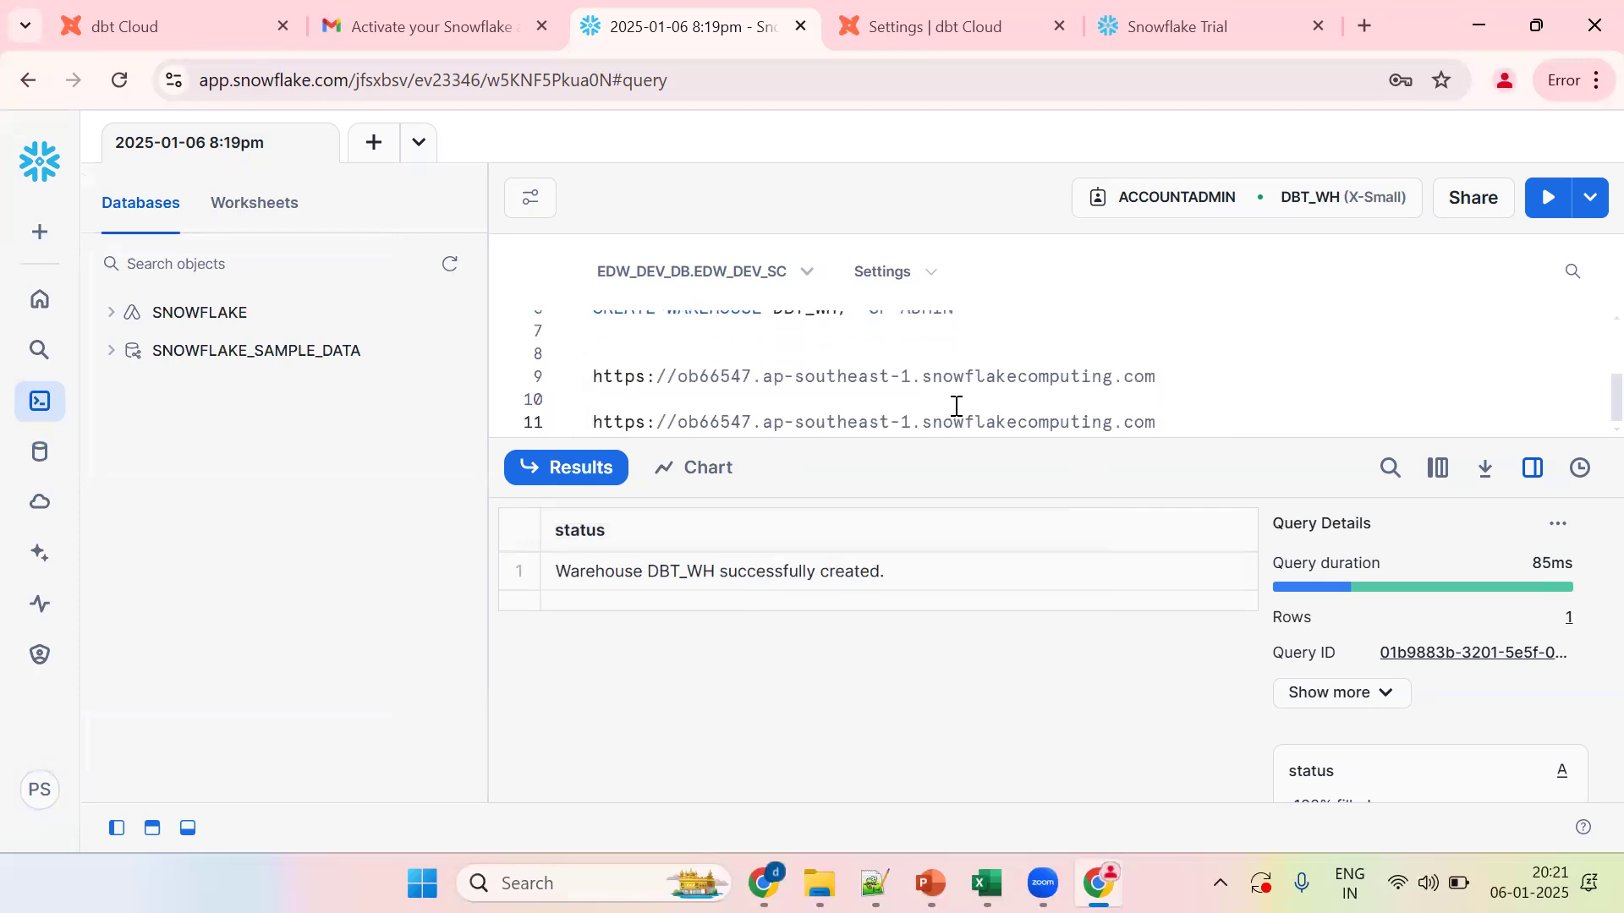
key(shift+Right)
key(shift+Right)
key(shift+Right)
key(shift+Right)
key(shift+Right)
key(shift+Right)
key(shift+Right)
key(shift+Right)
key(shift+Right)
key(shift+Right)
key(shift+Right)
key(shift+Right)
key(shift+Right)
key(shift+Right)
key(shift+Right)
key(shift+Right)
key(shift+Right)
key(shift+Right)
key(shift+Right)
key(shift+Right)
key(ctrl+c)
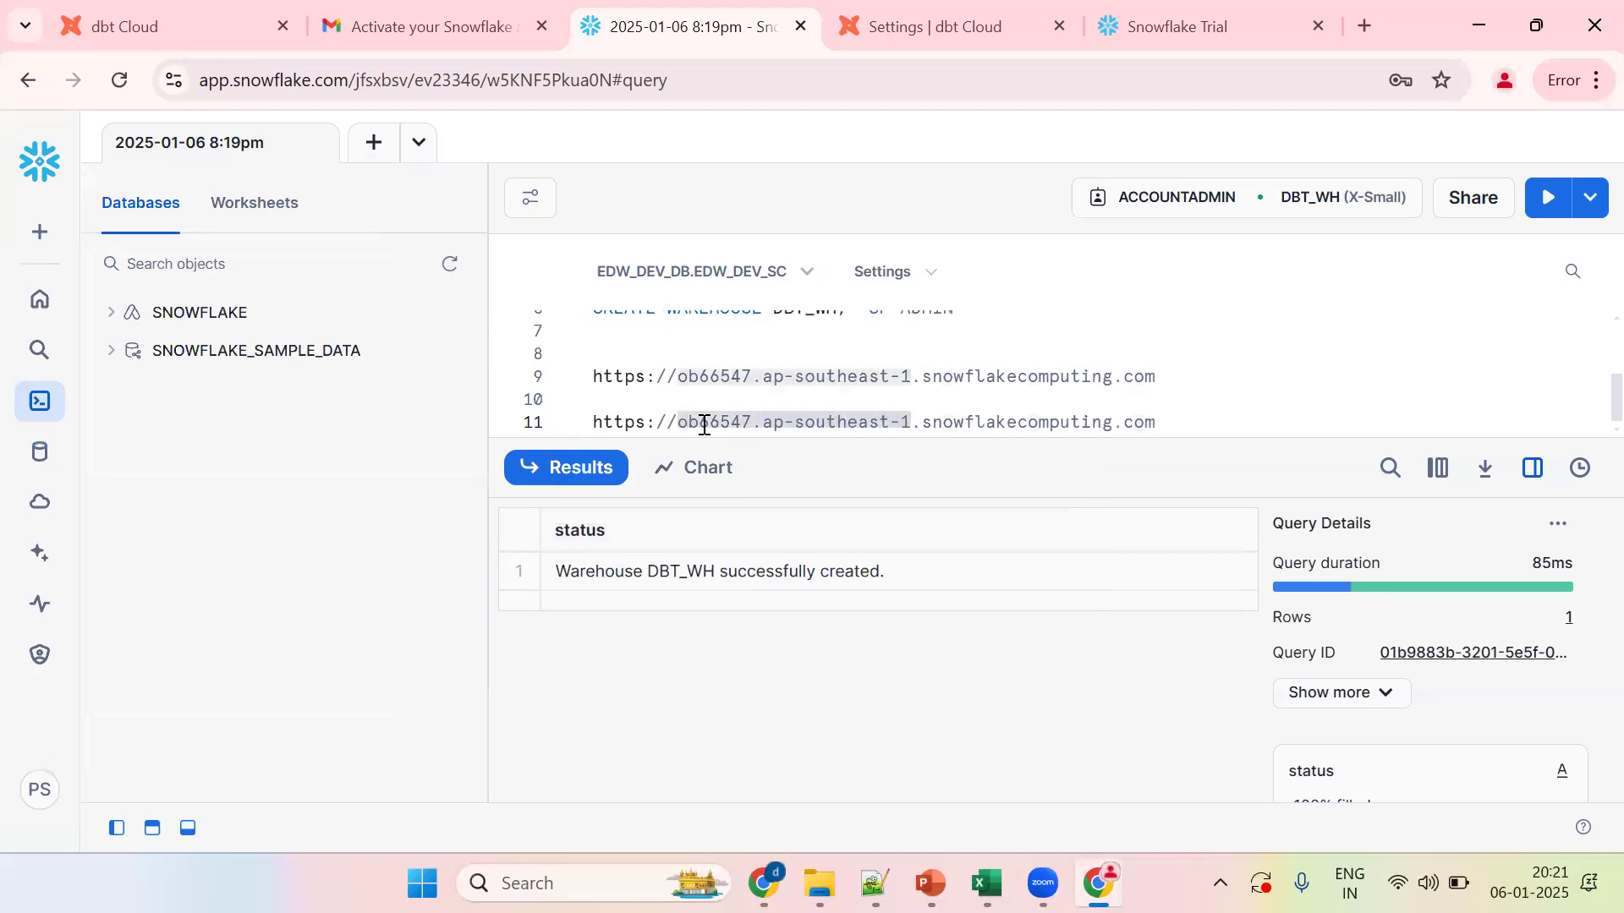
Step: Paste the account identifier into dbt Cloud's Account field, check Database and Warehouse, and save the connection
click(1221, 38)
key(ctrl+w)
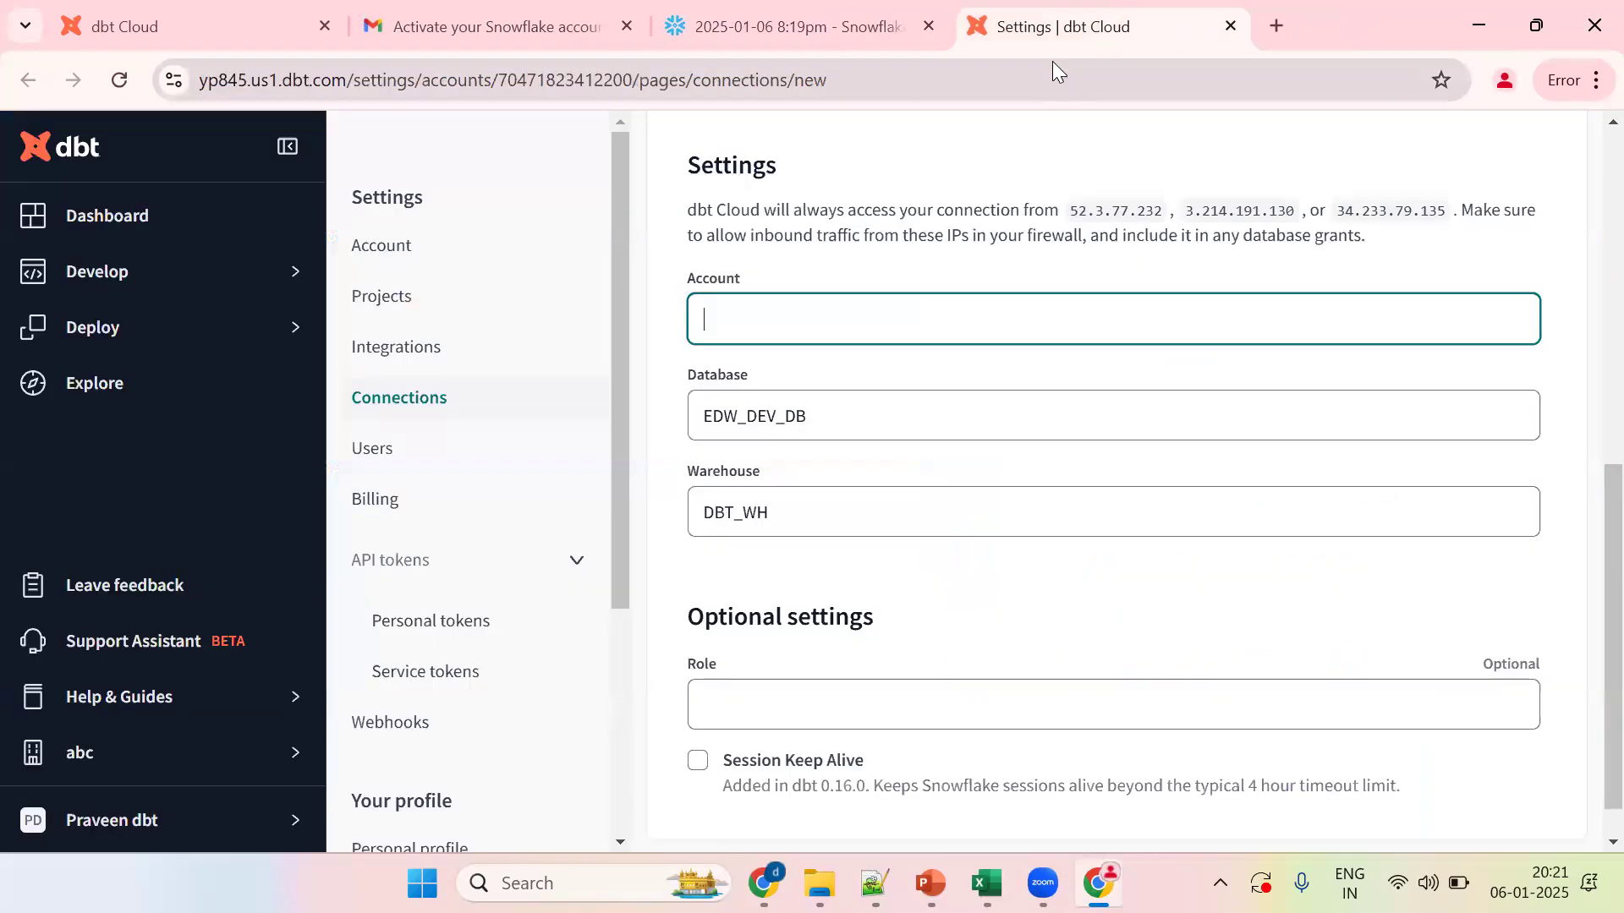
key(ctrl+v)
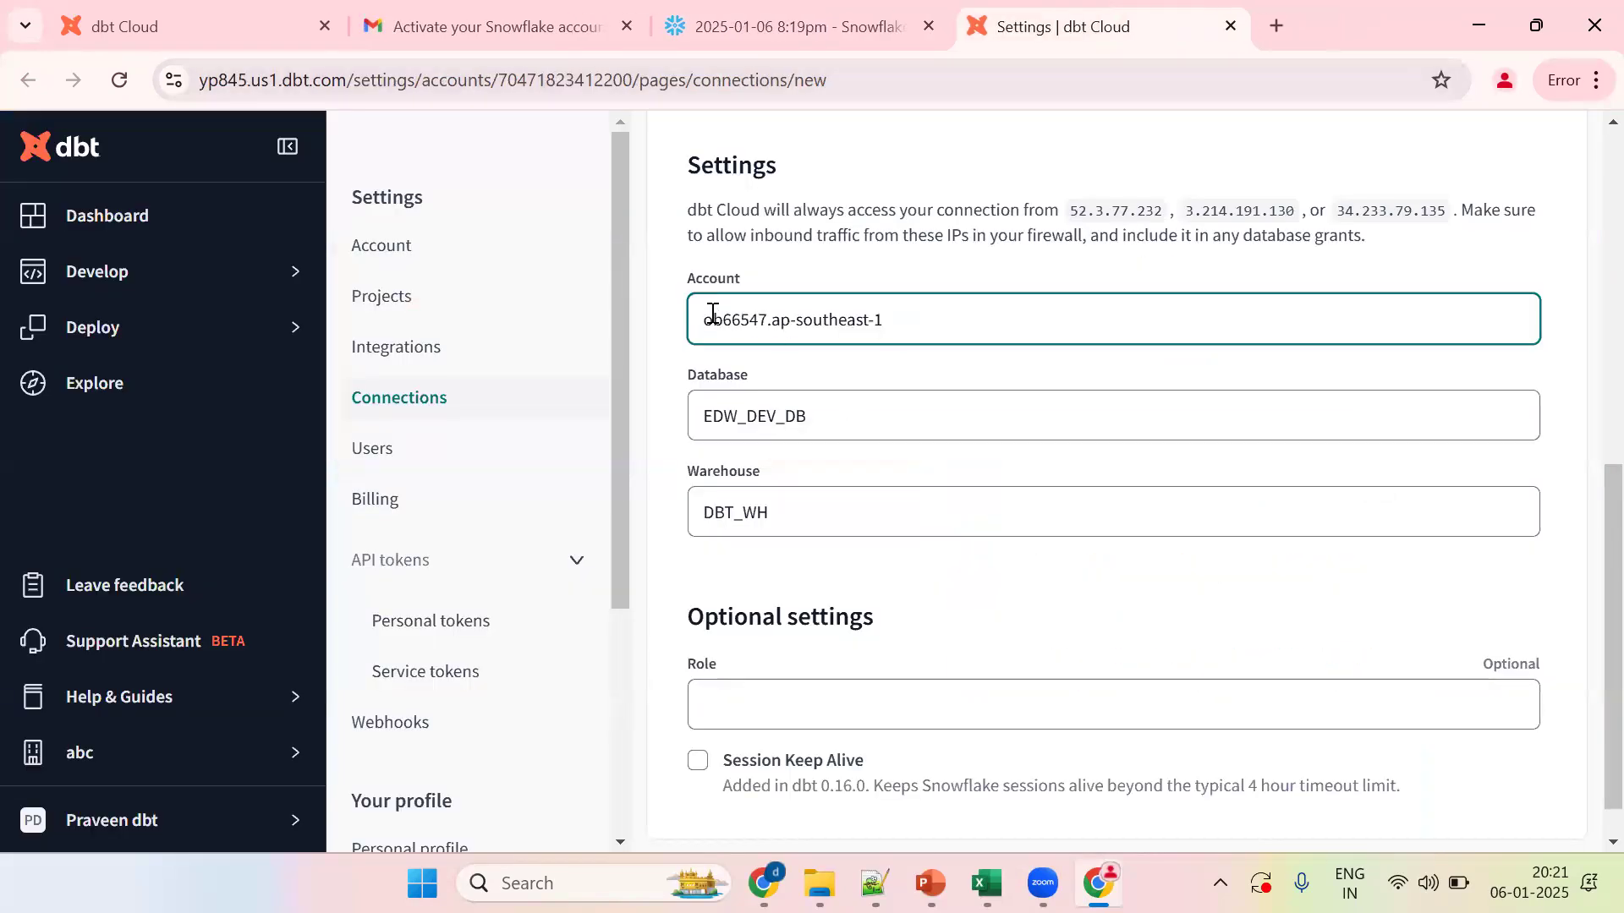
click(724, 413)
click(715, 524)
drag(1584, 556, 1590, 320)
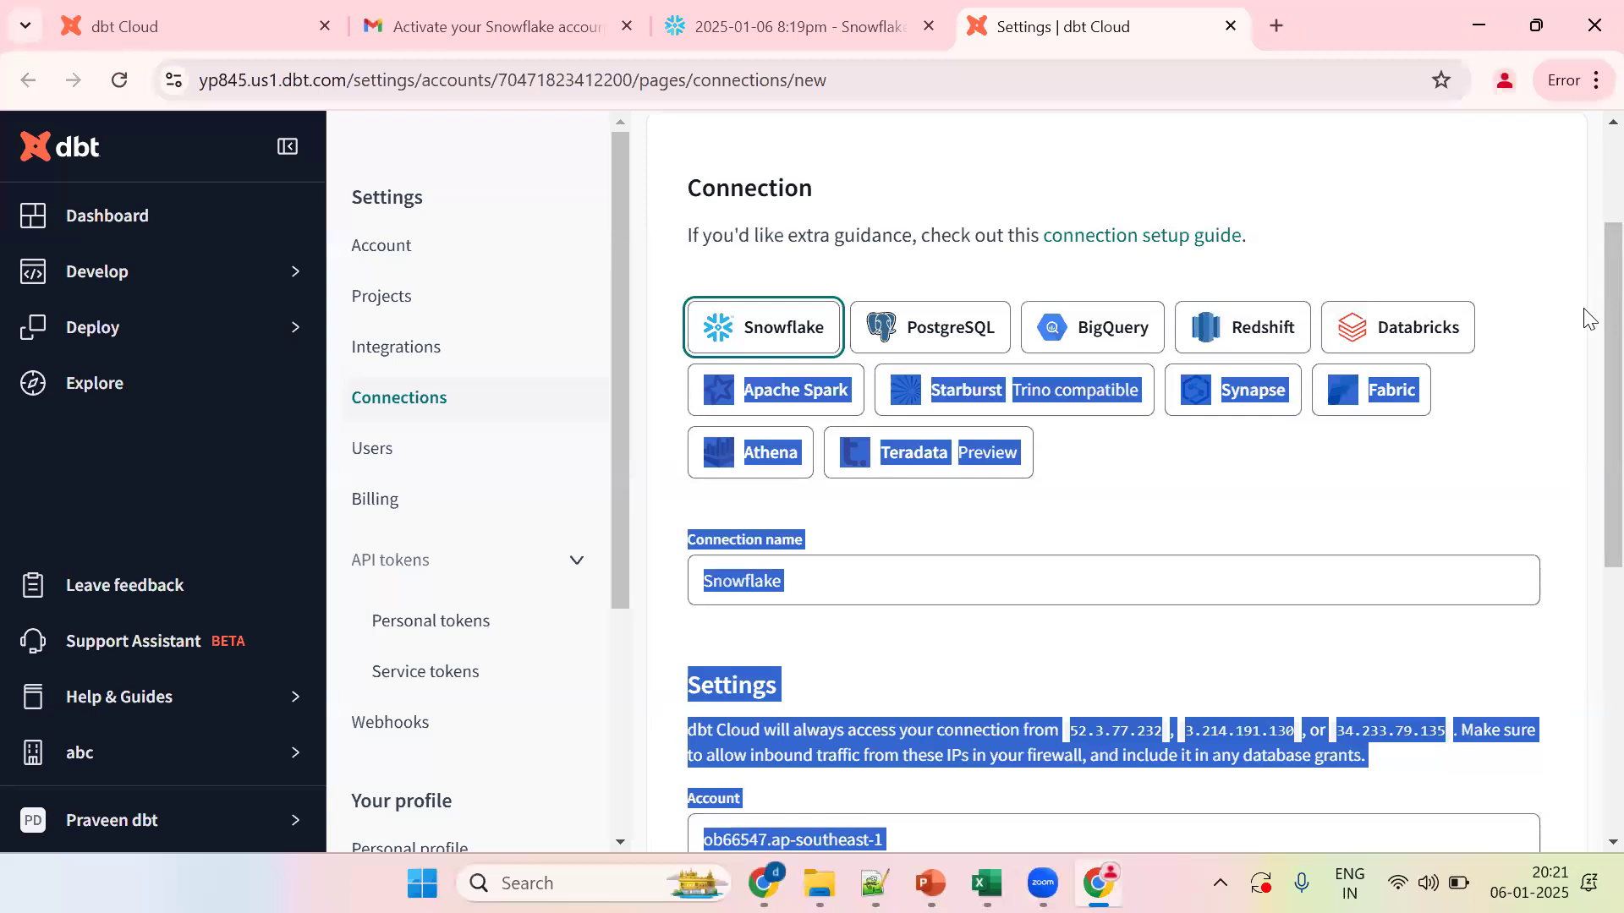
click(1483, 230)
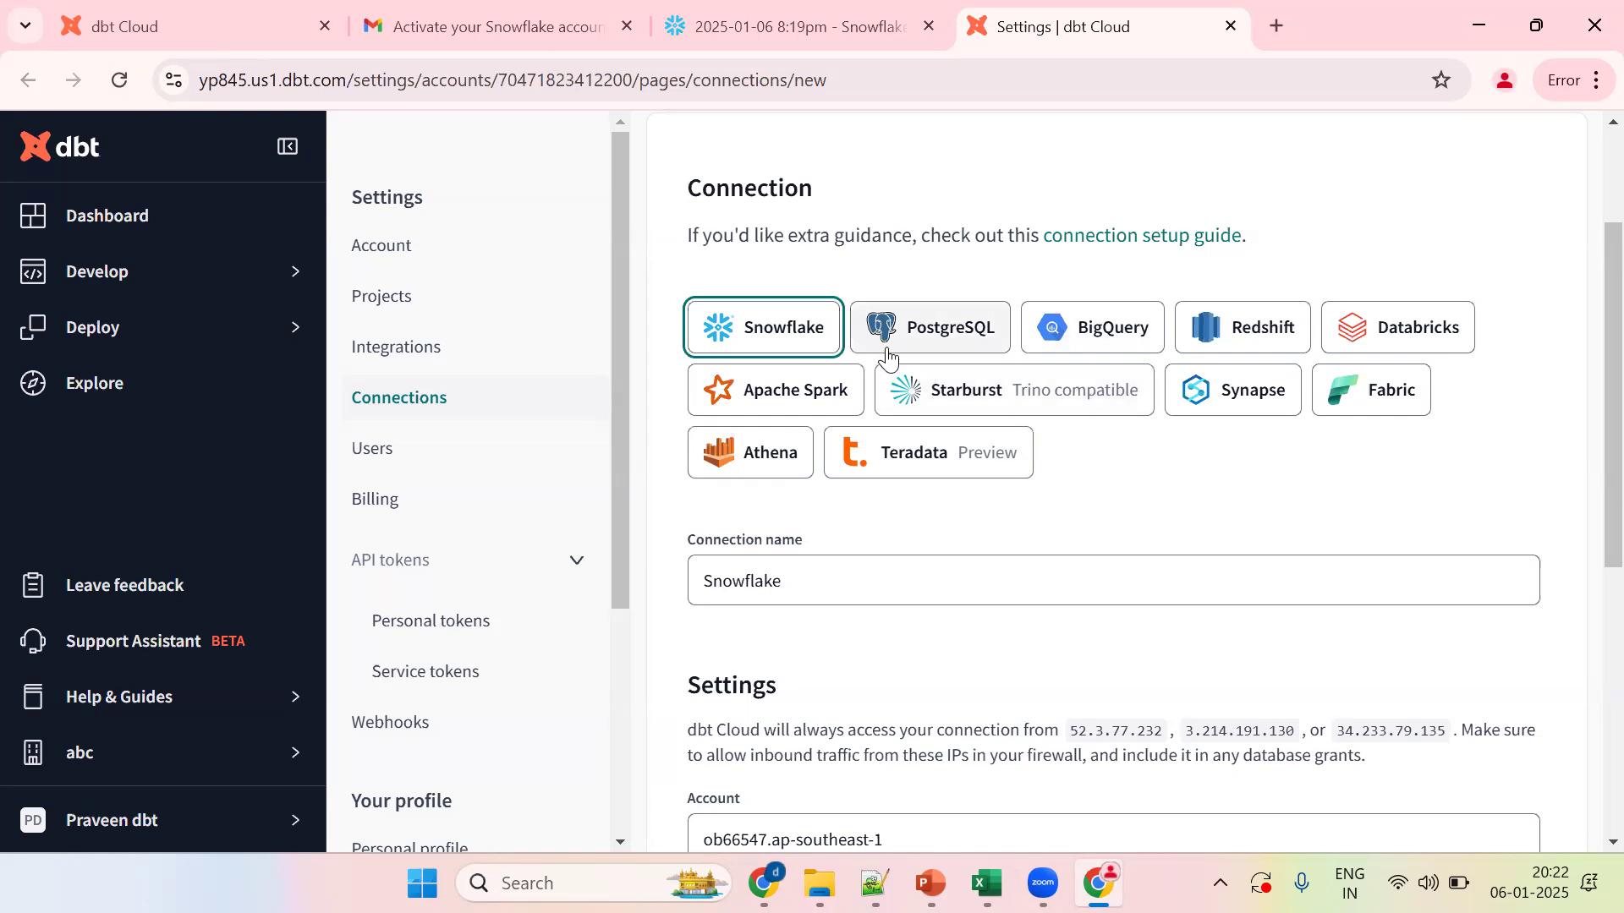
drag(1588, 418, 1584, 290)
click(1553, 245)
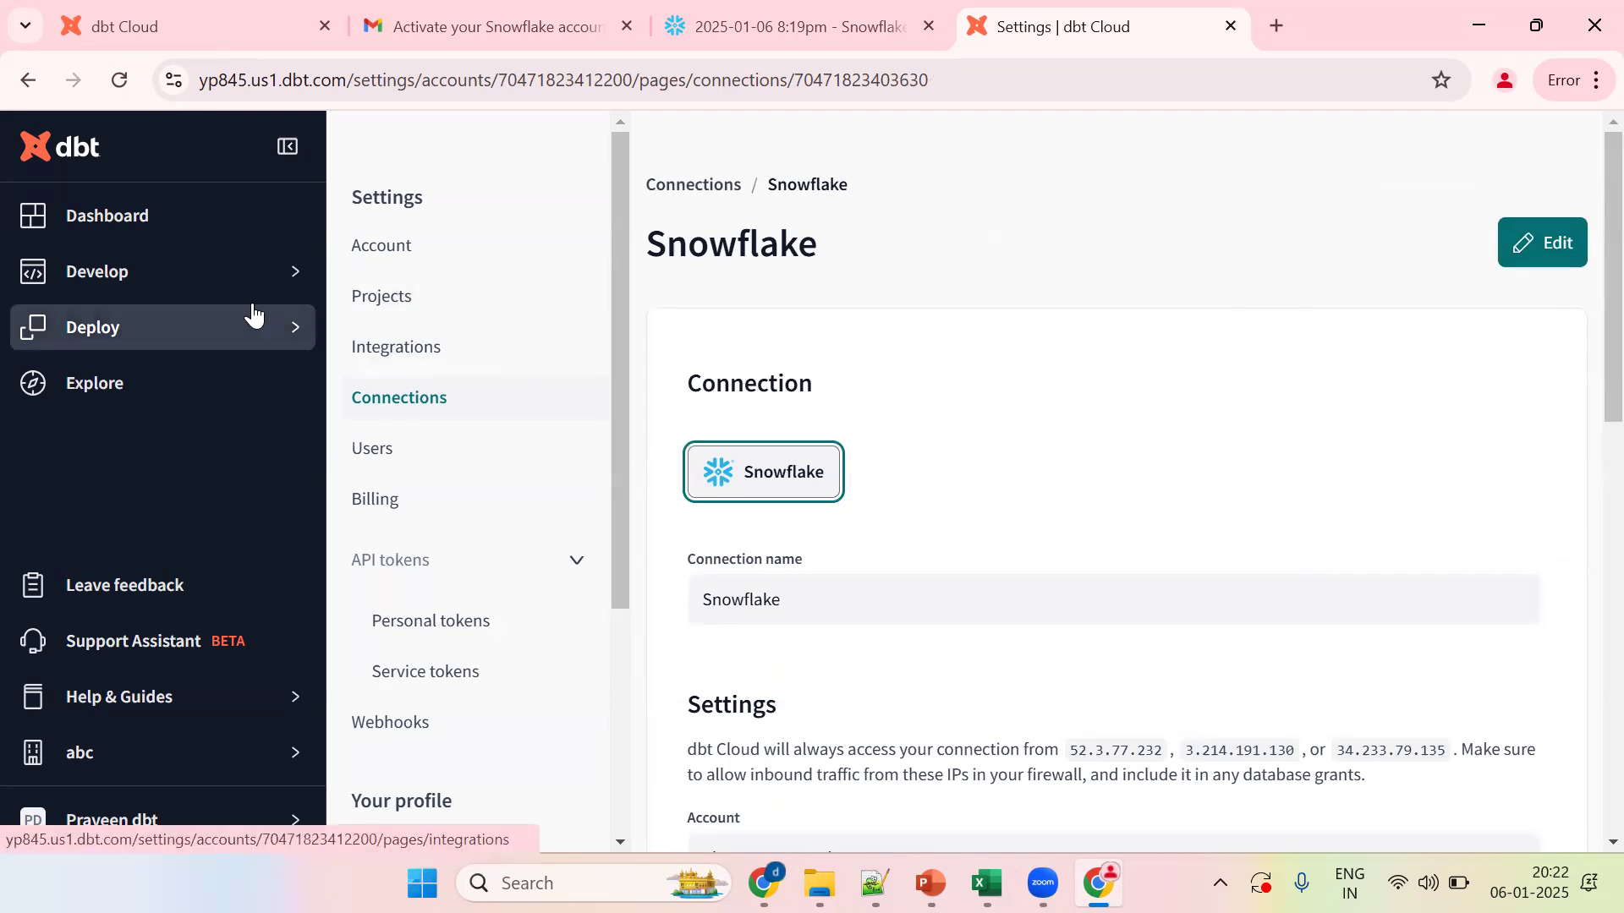
Step: Start the Cloud IDE project setup and pick the Snowflake connection
click(179, 288)
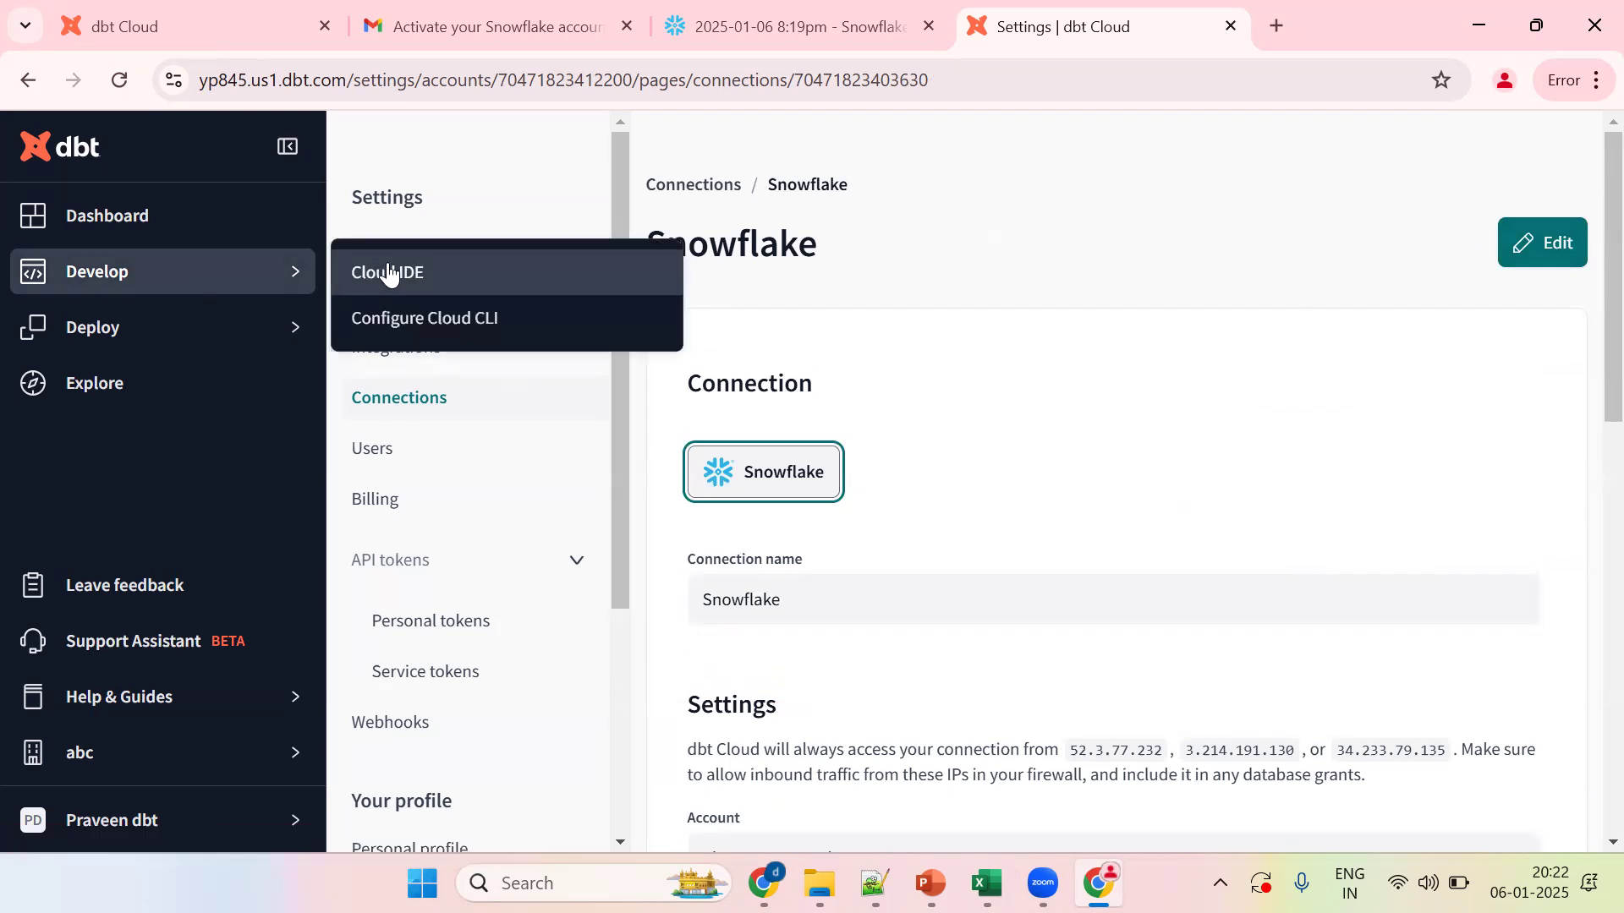
click(425, 273)
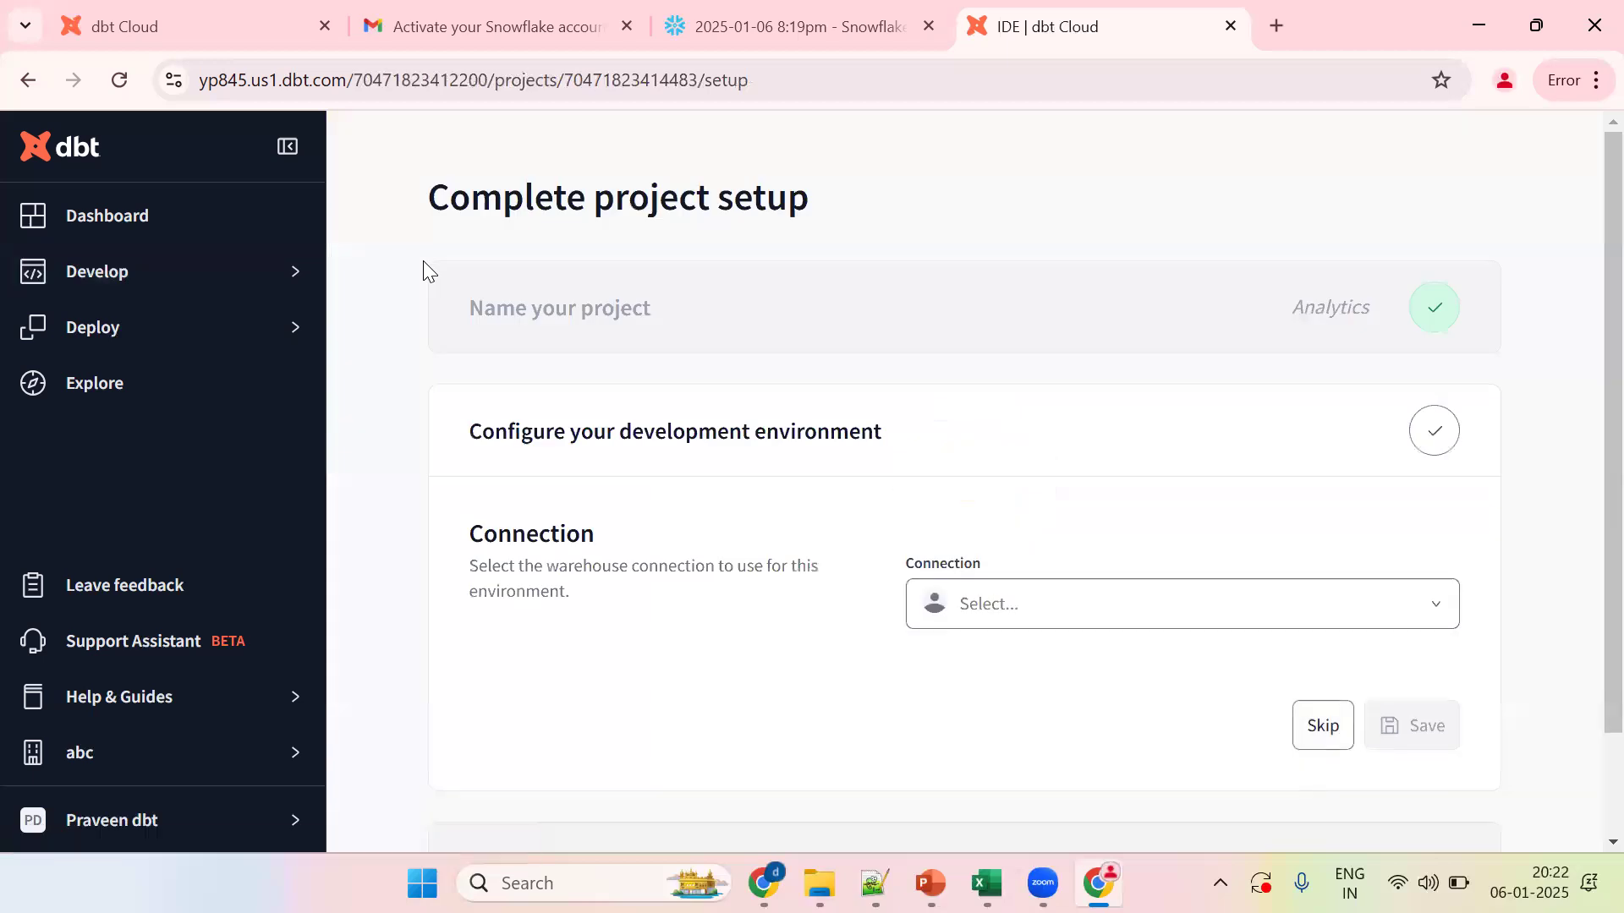
click(1074, 607)
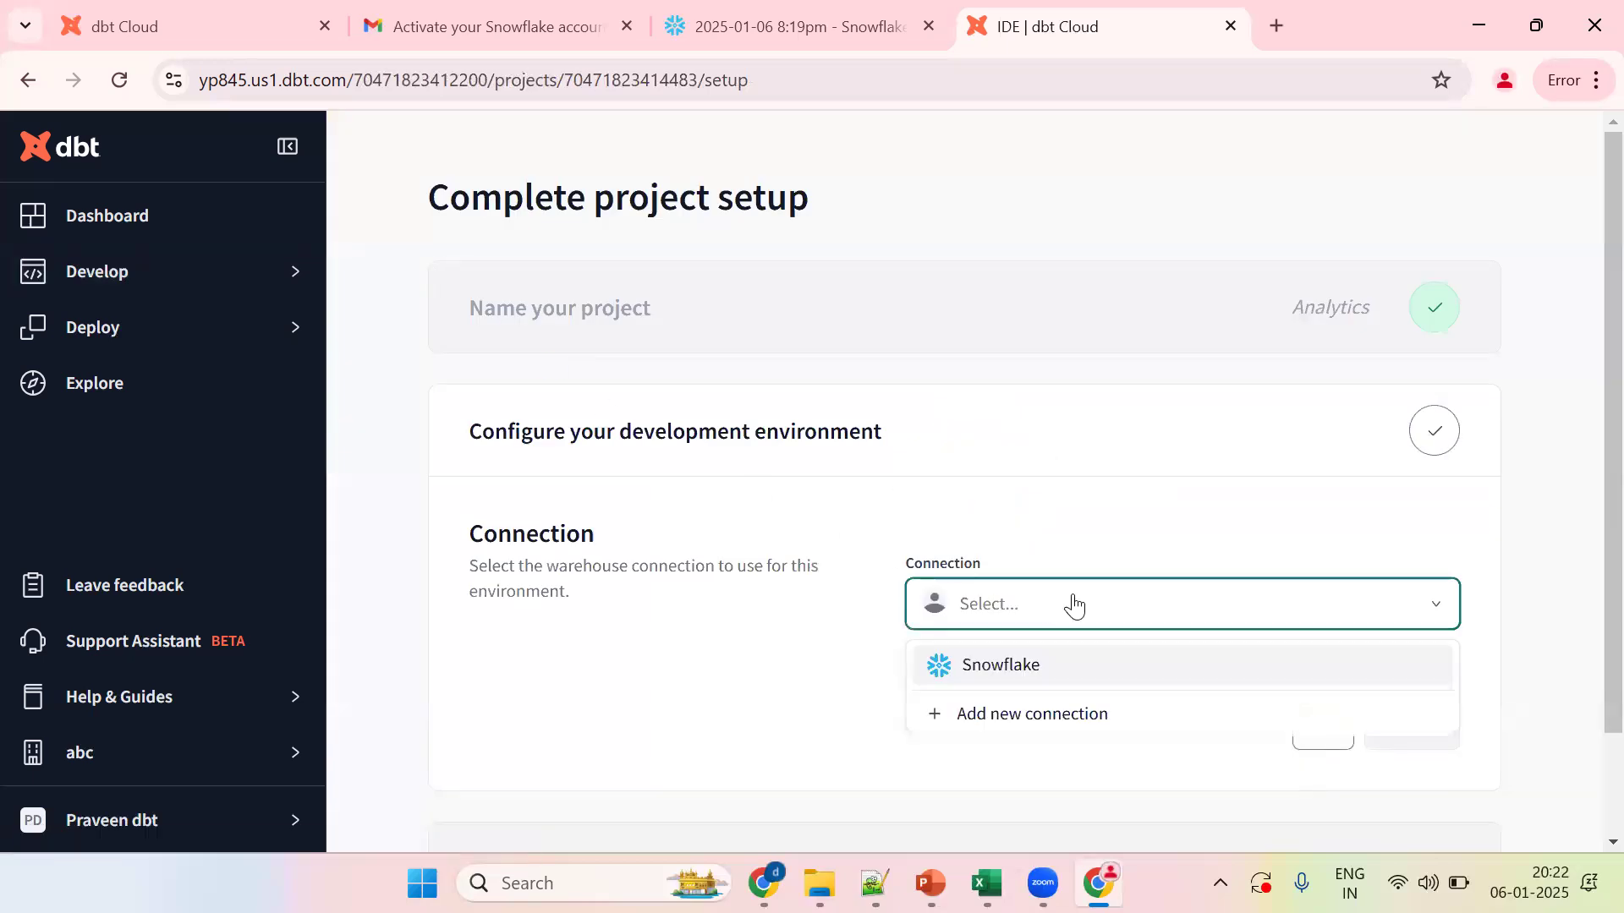
click(985, 657)
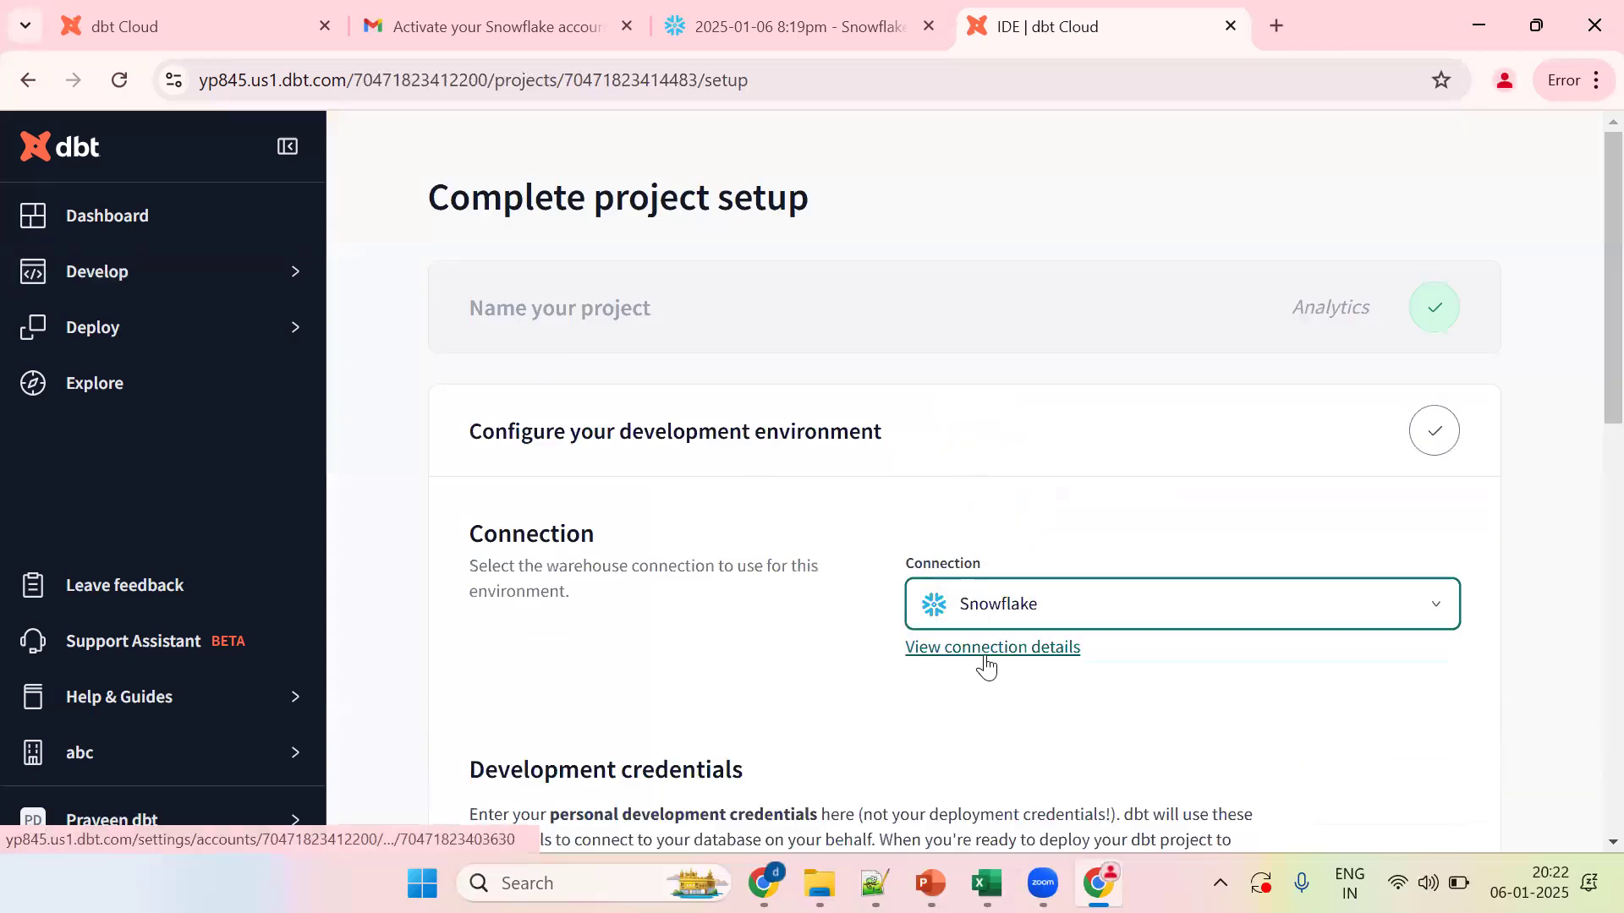
Step: Review the Snowflake connection details, then reselect Snowflake in the Cloud IDE setup
click(969, 649)
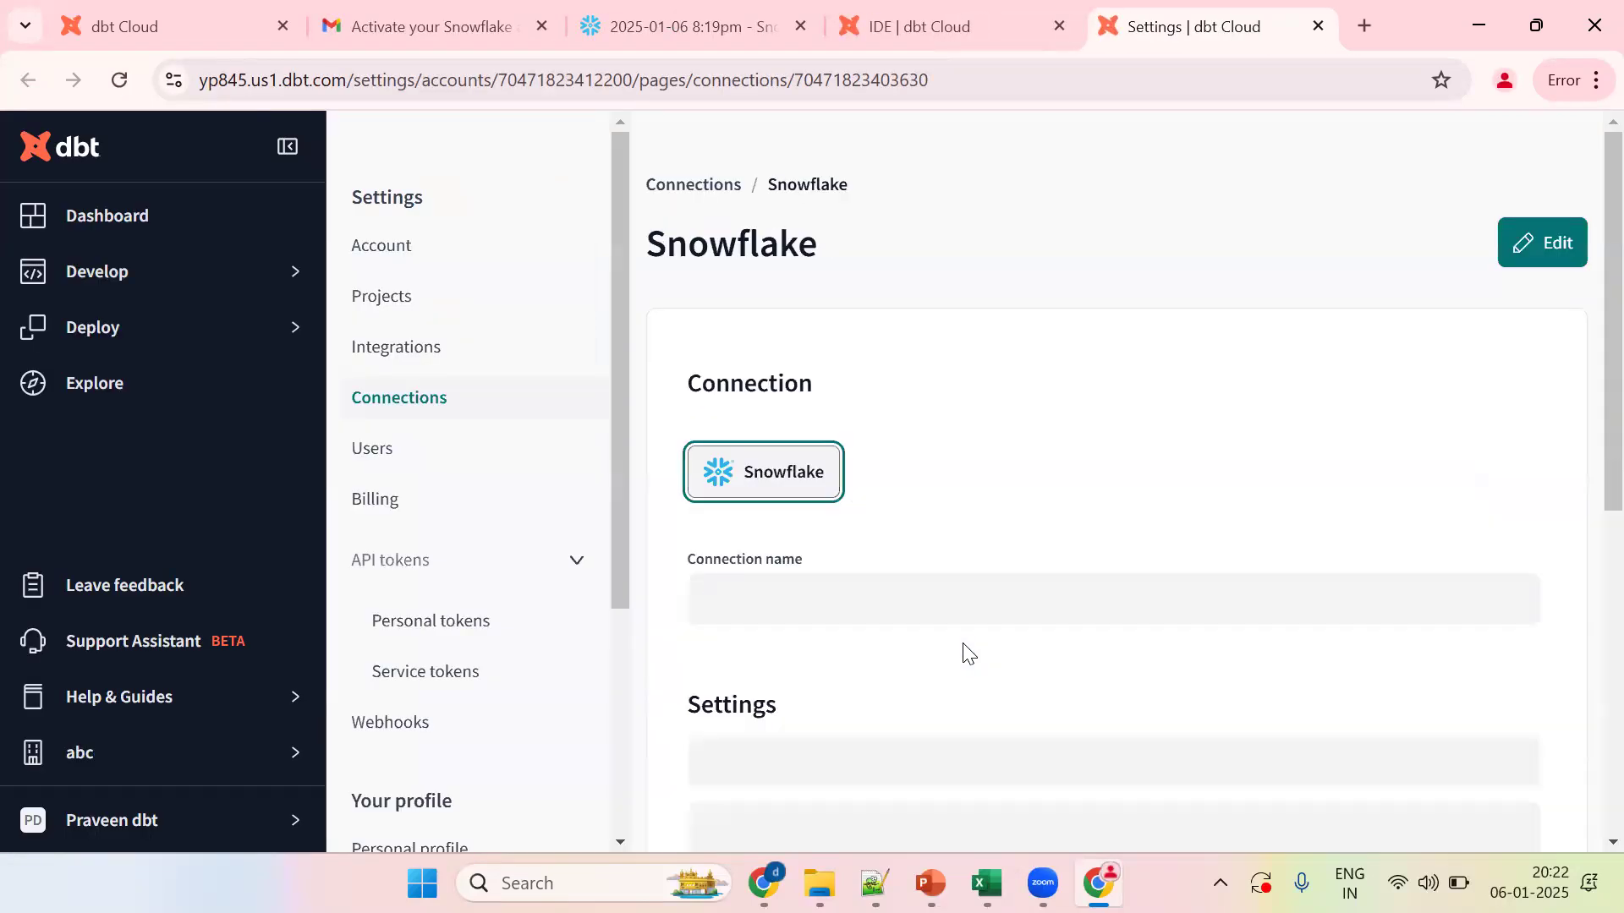
scroll(1587, 473, down, 3)
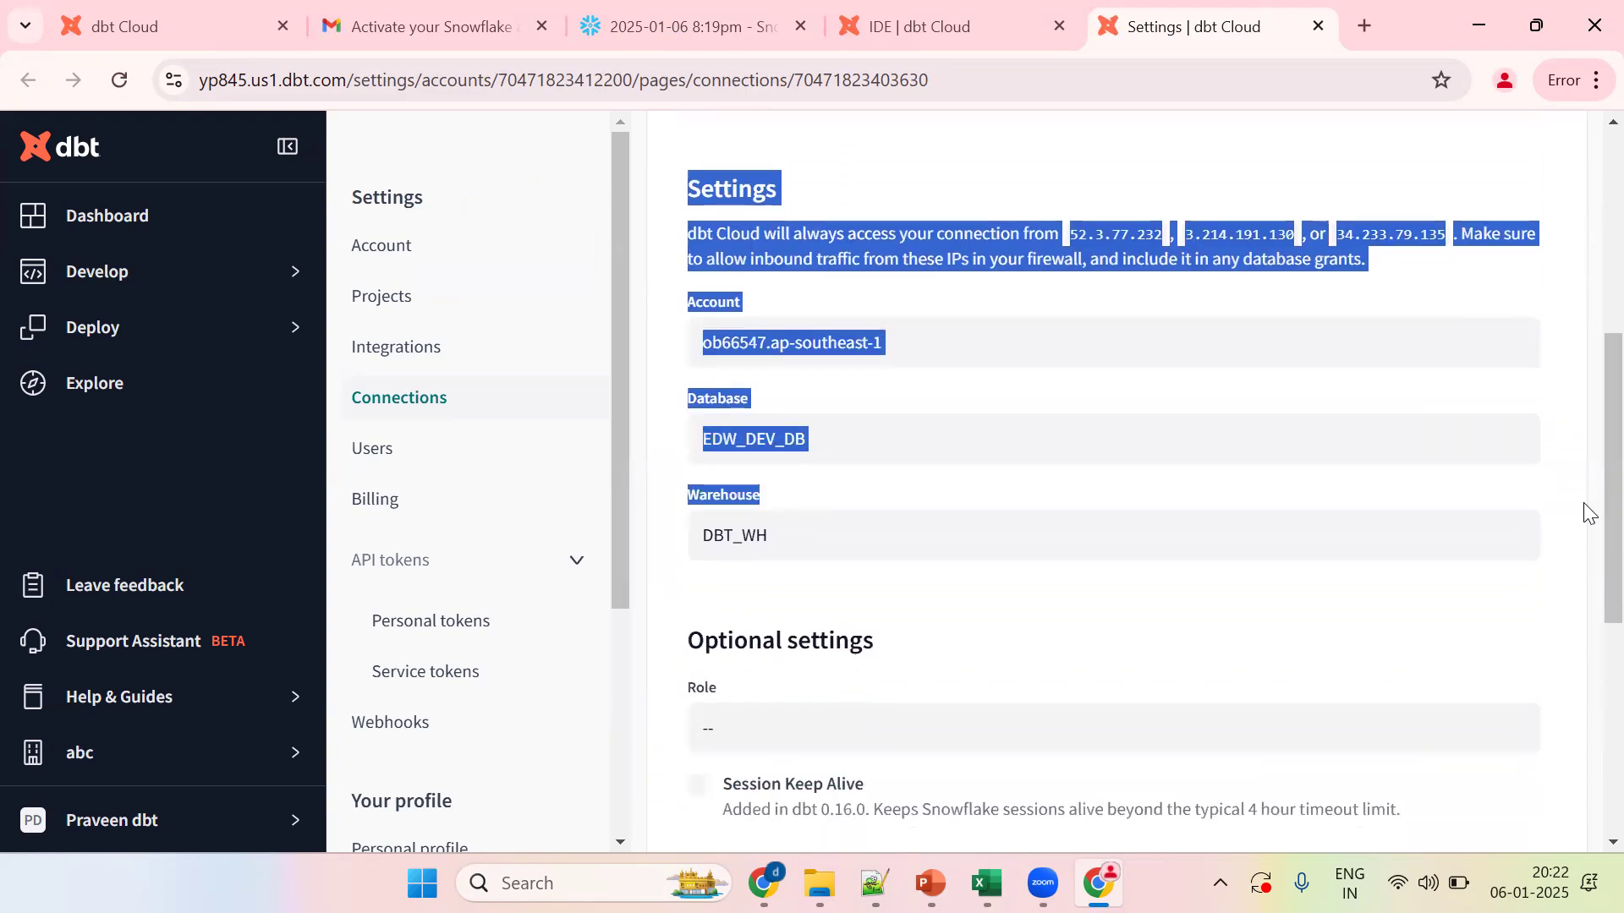
click(1001, 473)
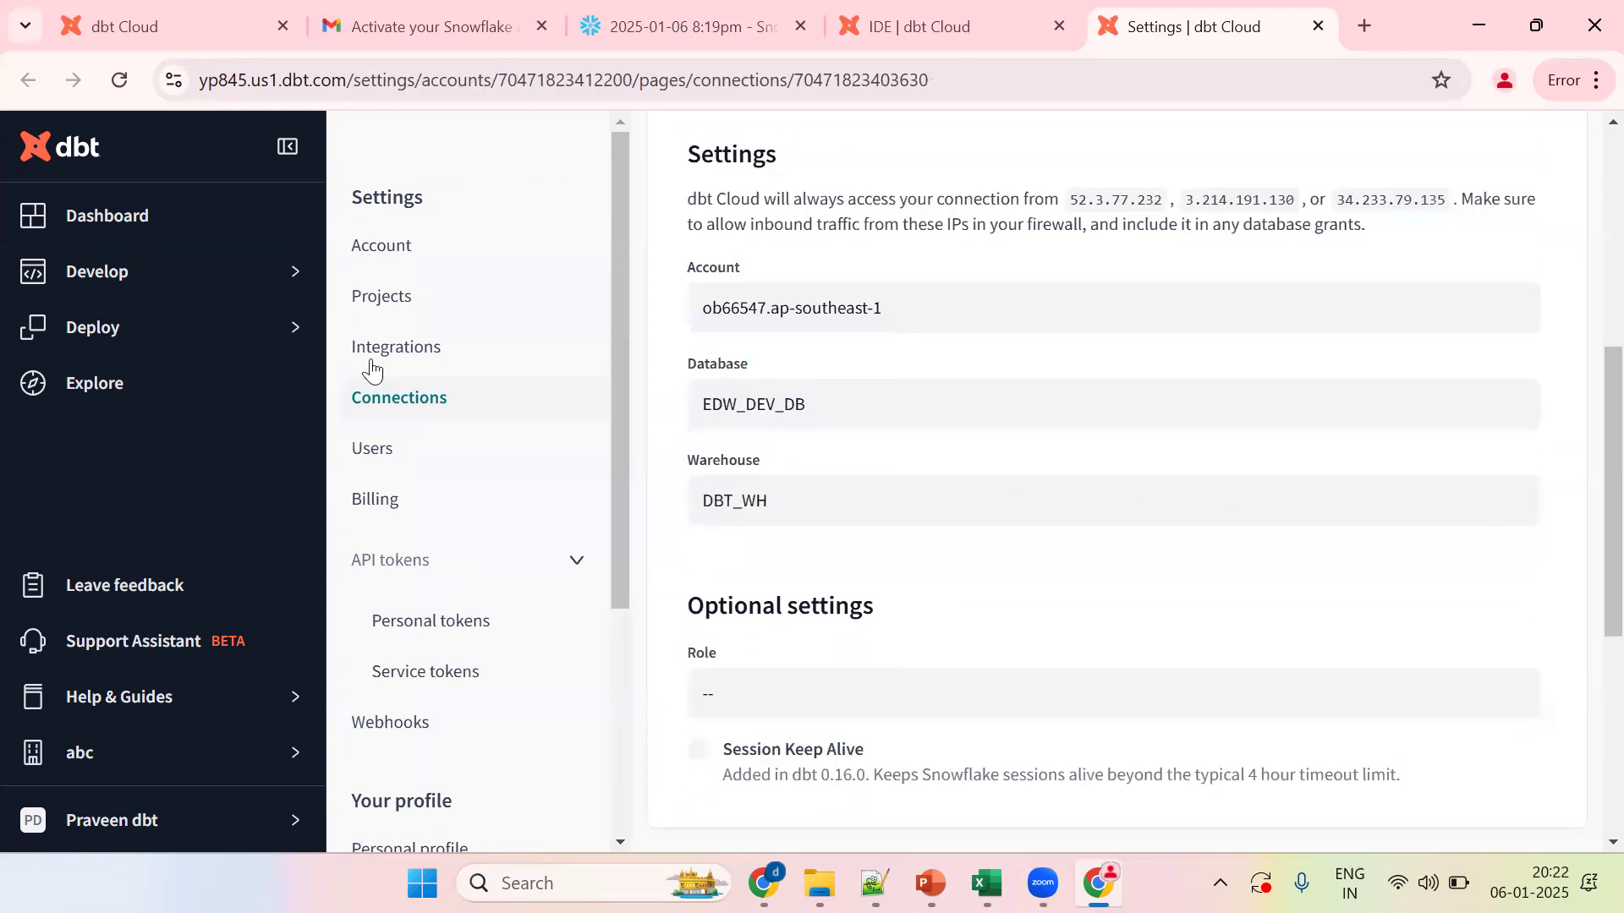
mouse_move(129, 272)
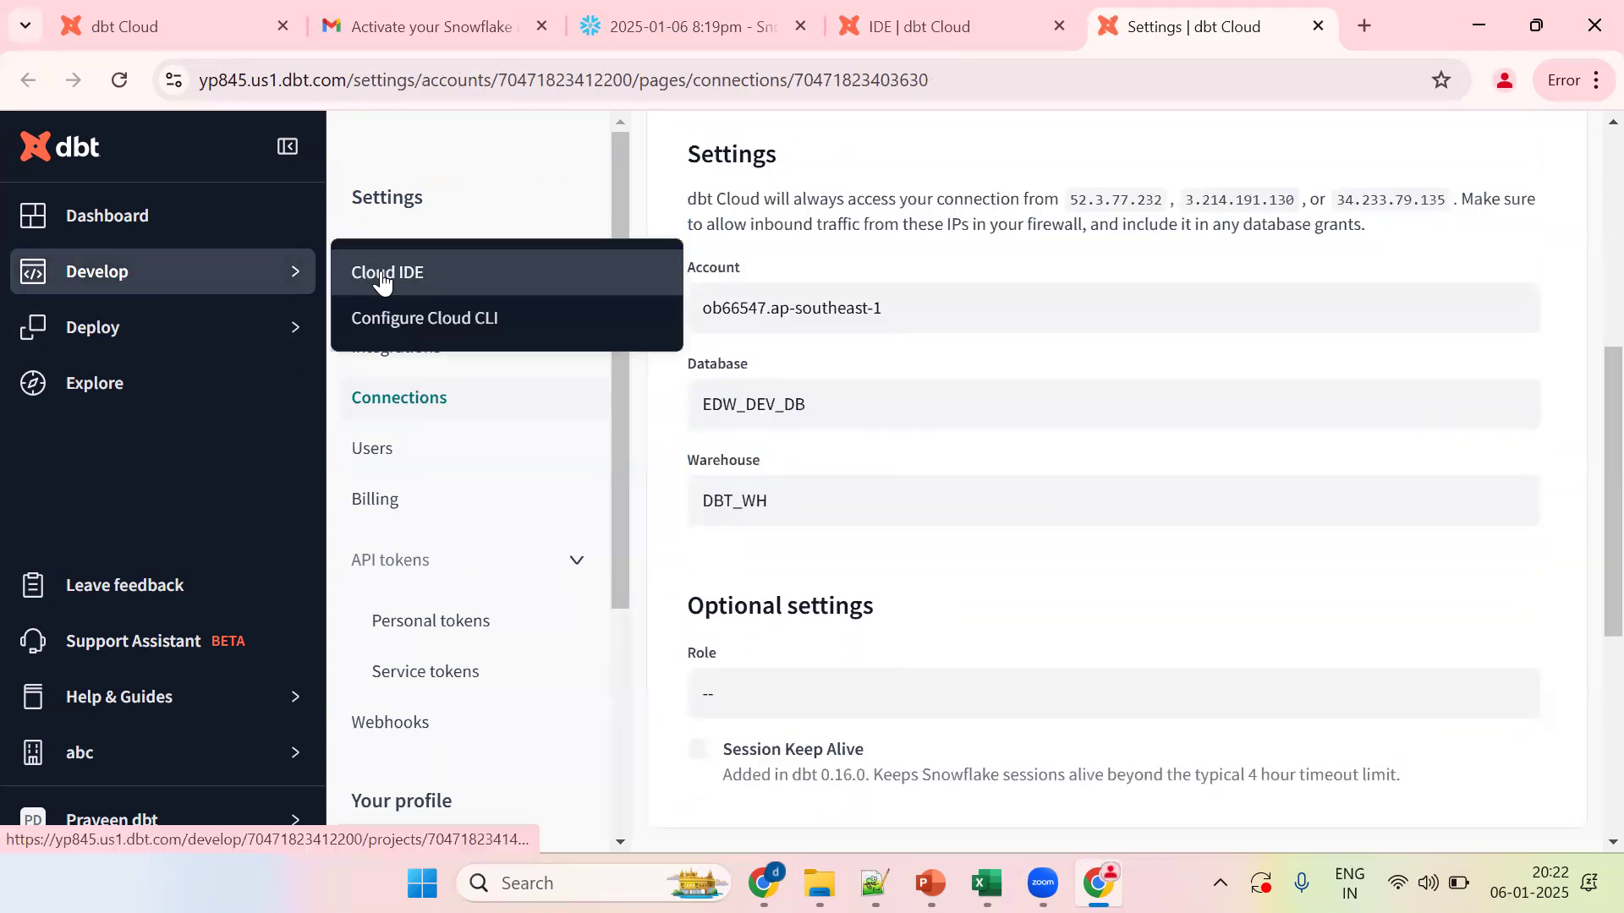
click(357, 281)
click(983, 592)
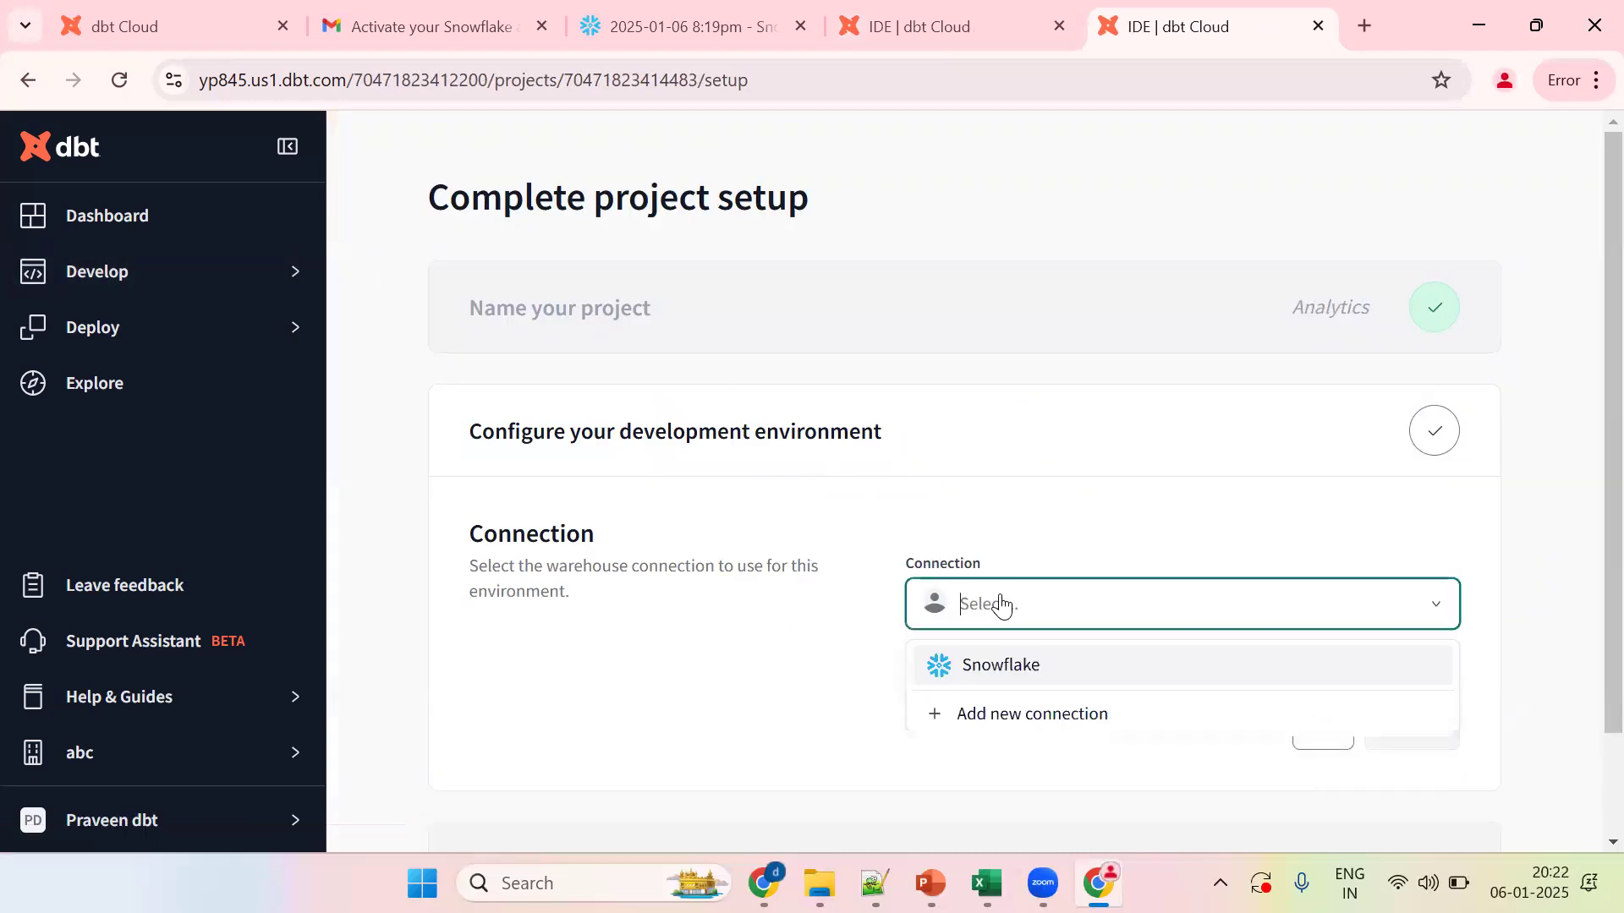
click(1017, 667)
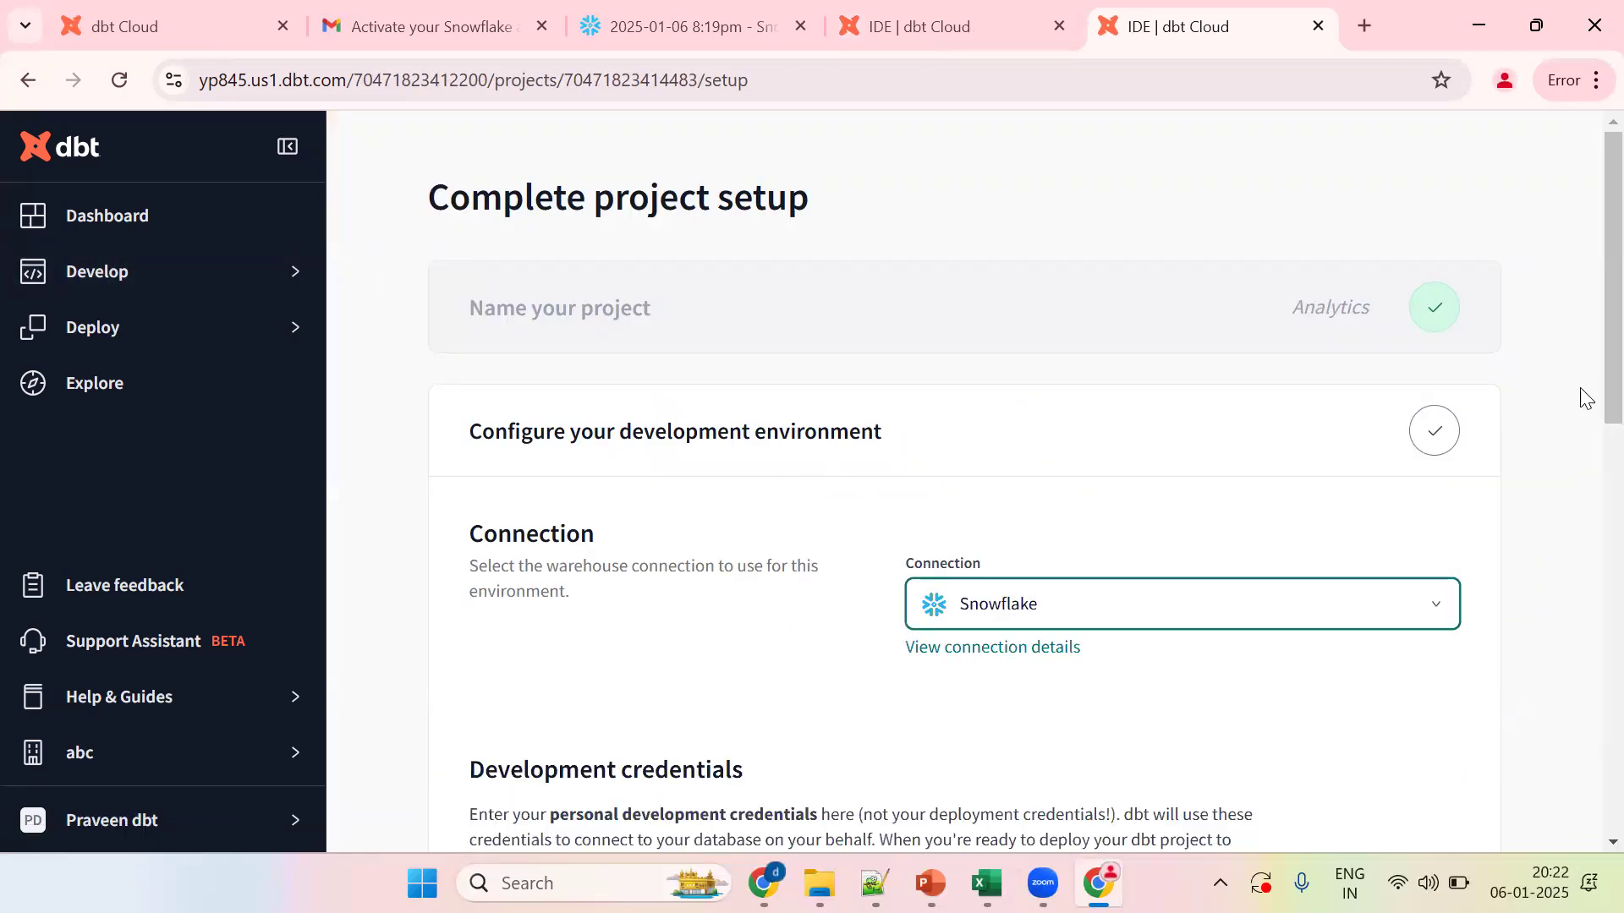
Step: Scroll down to Development credentials and click into the Username field
drag(1609, 343, 1608, 539)
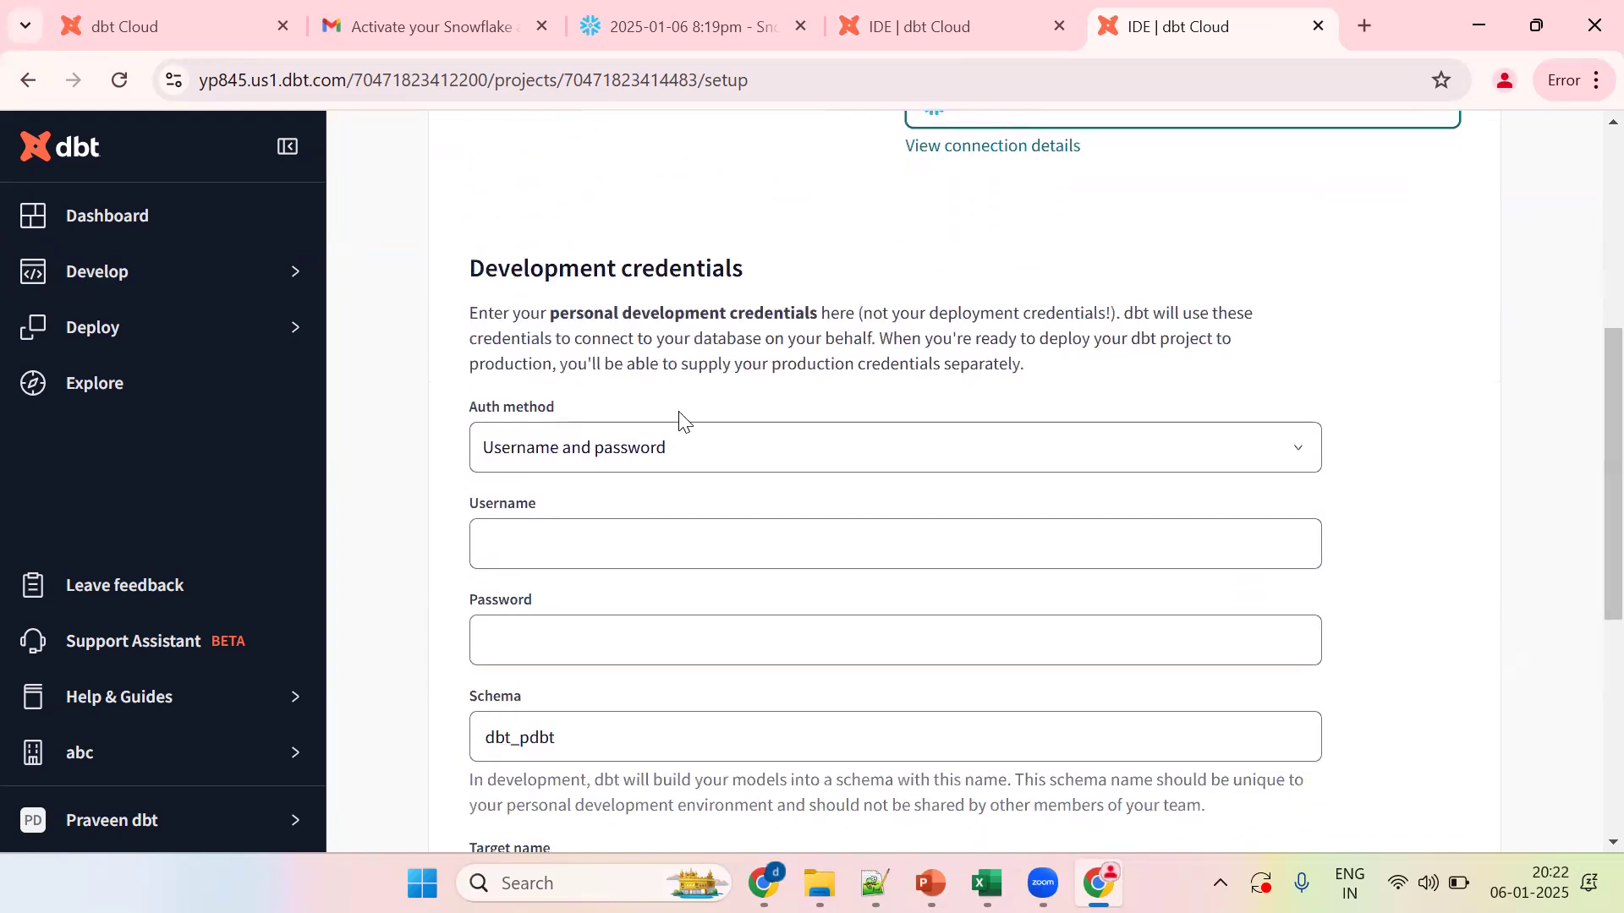
click(548, 538)
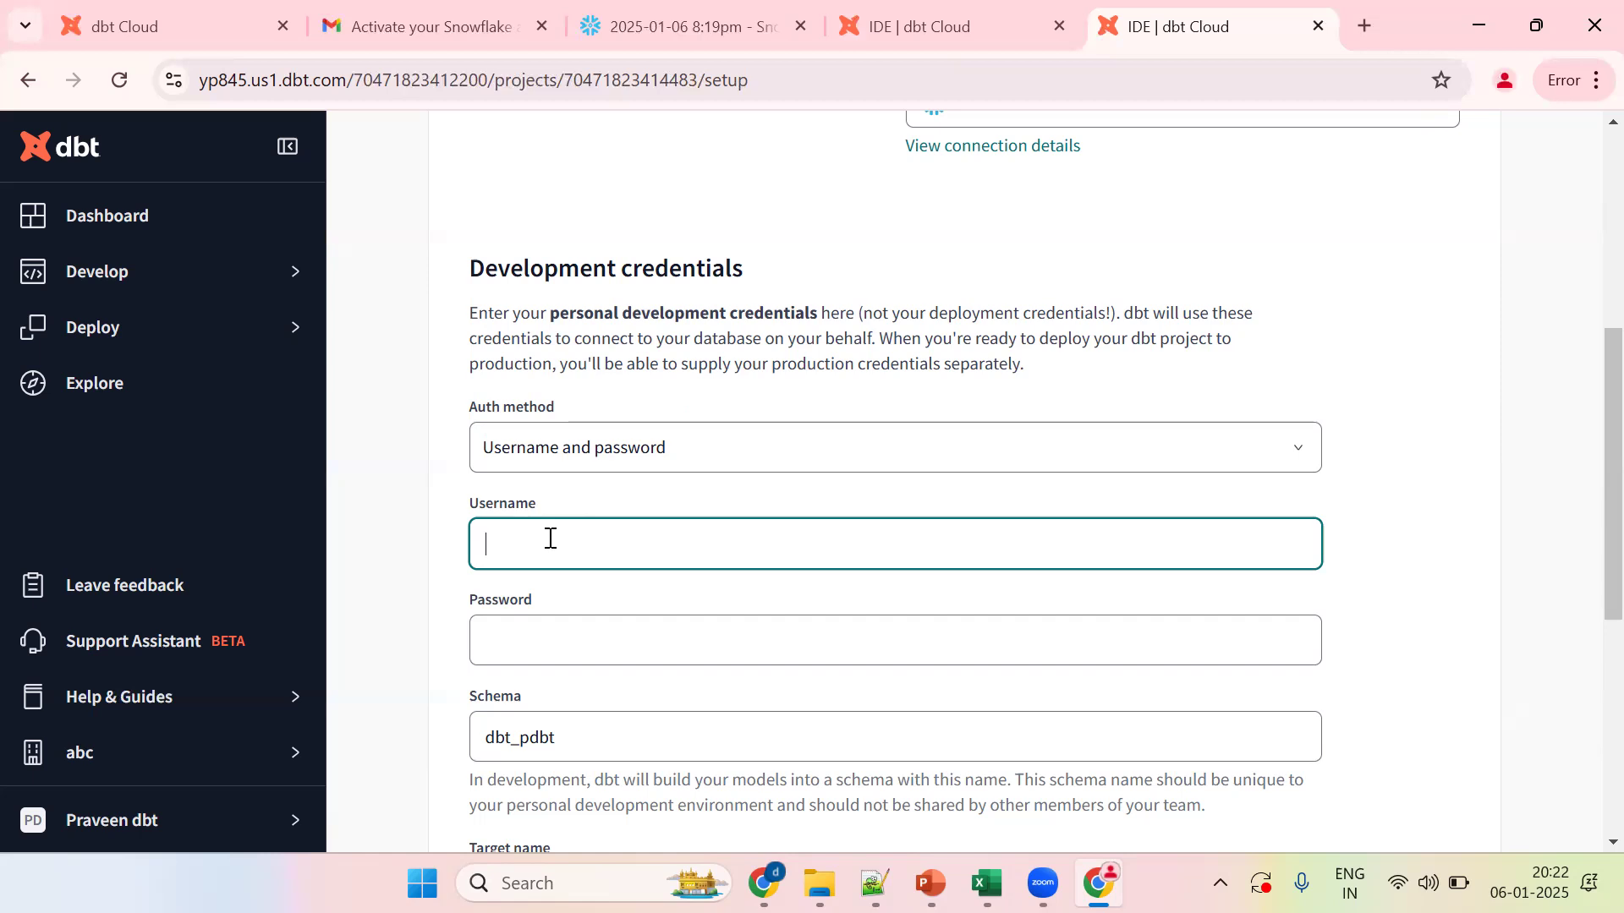
Step: Run select current_user(); on a new worksheet line and view the returned login name
click(636, 34)
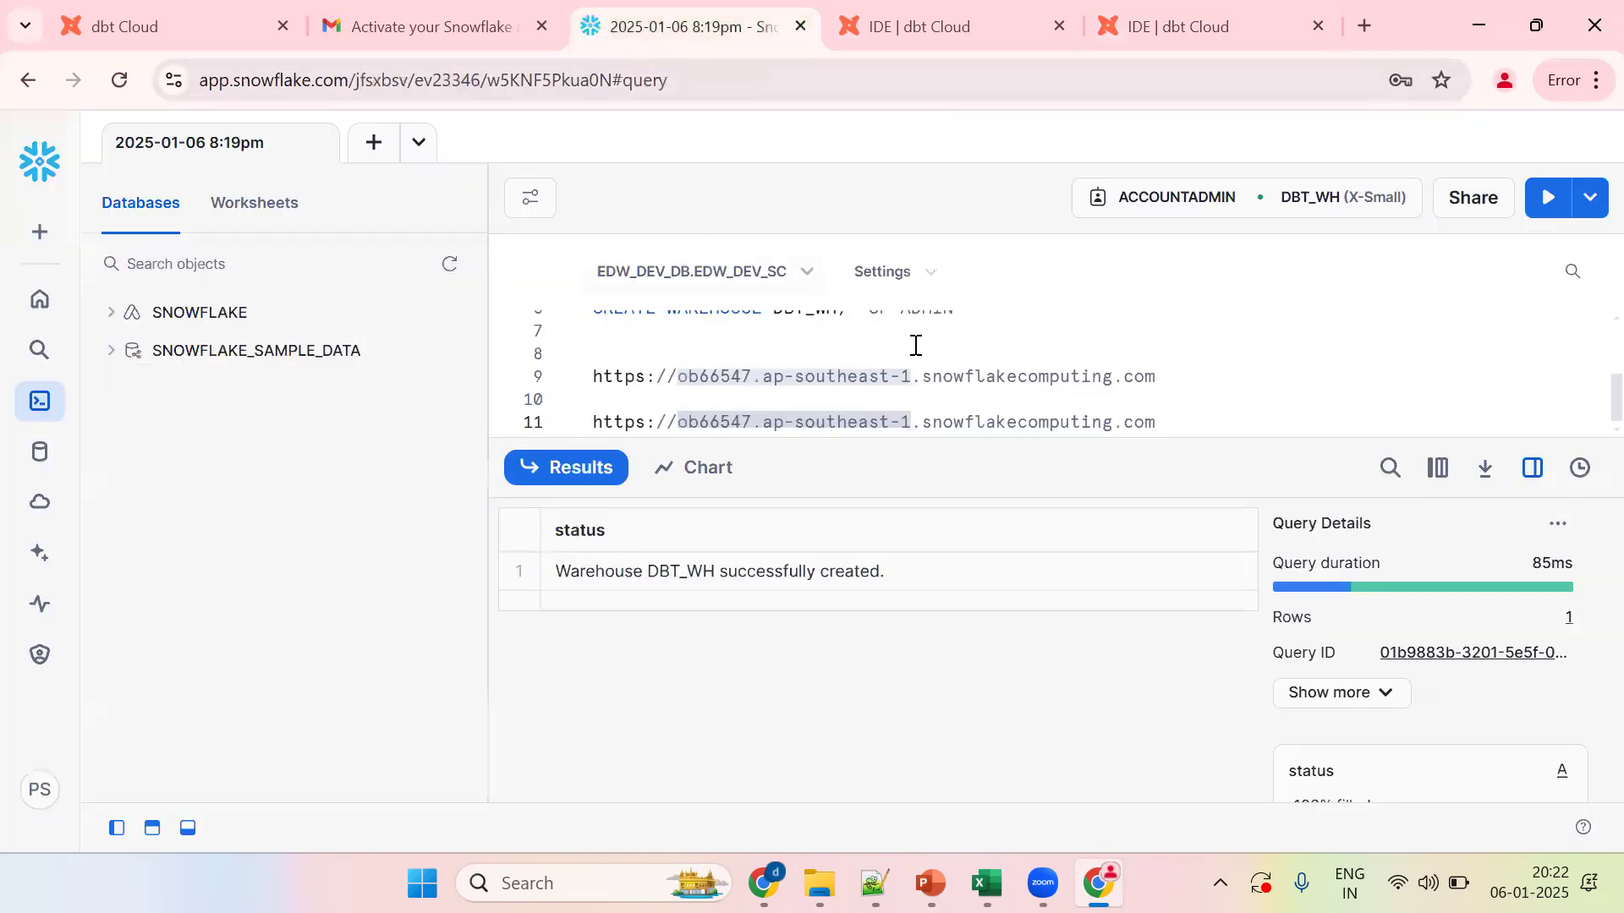
key(Home)
key(Return)
key(Return)
key(Return)
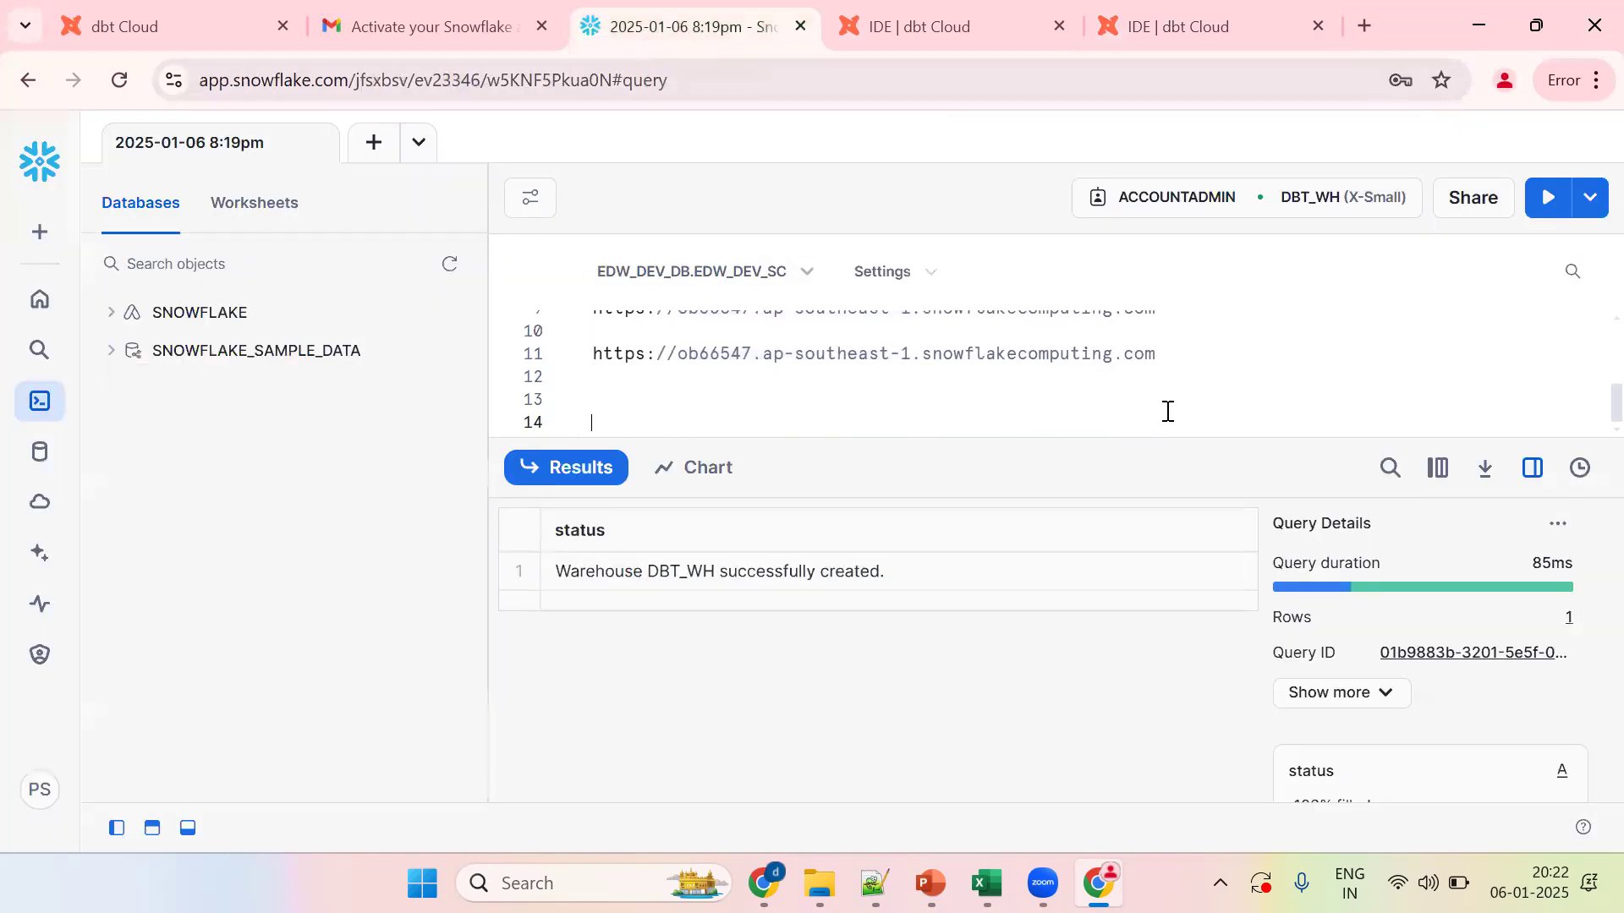
key(Return)
key(Return)
text(selec)
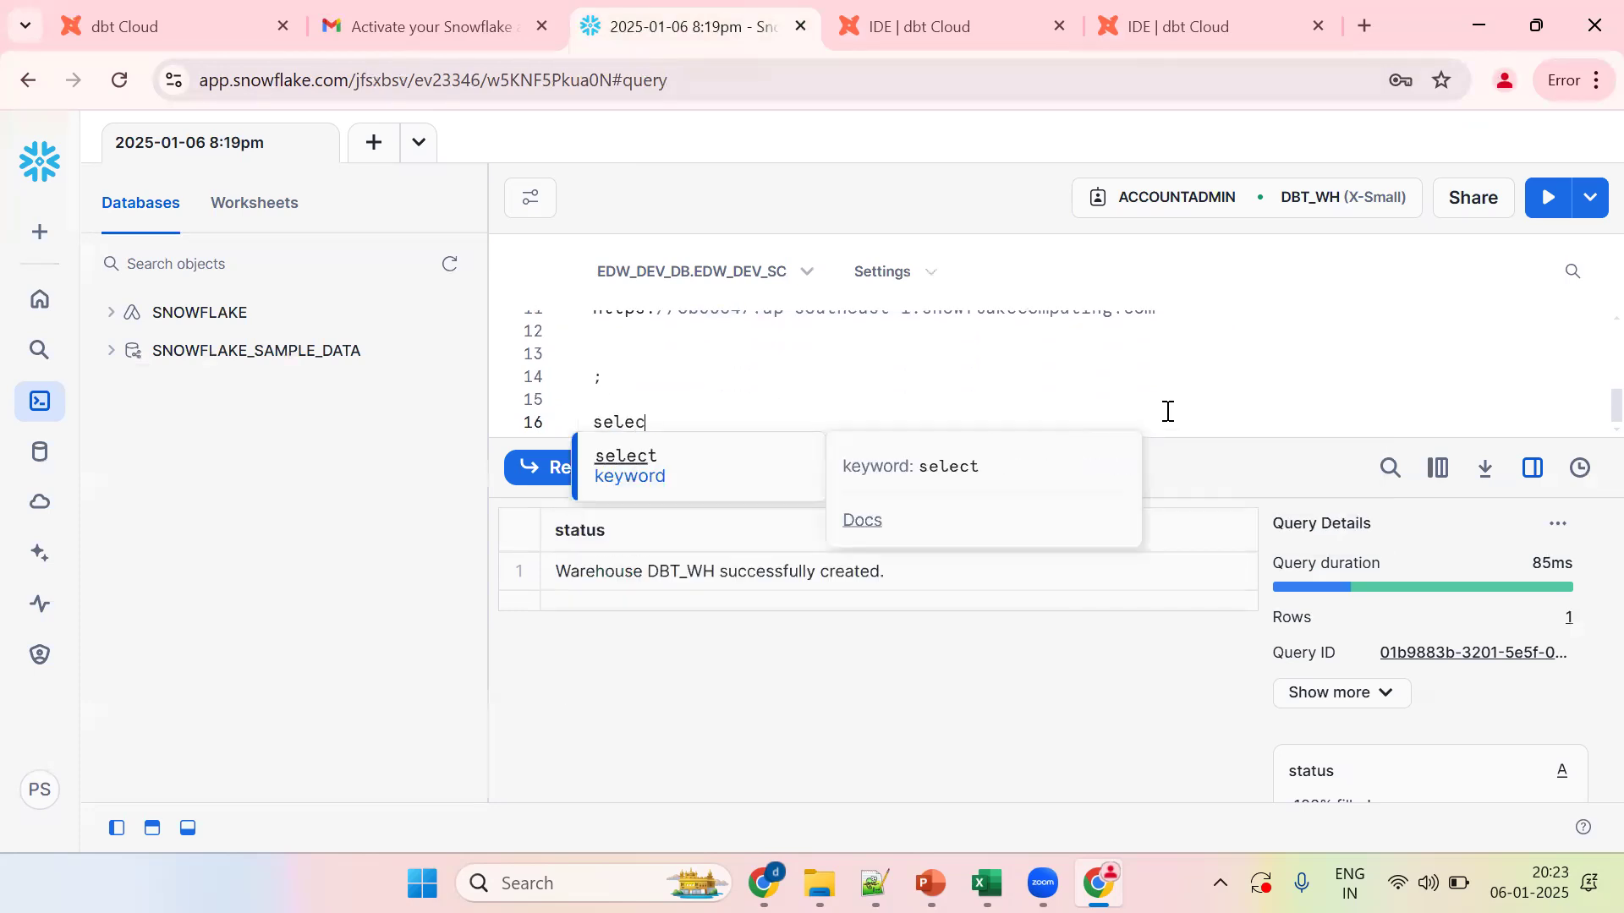
text(t current_)
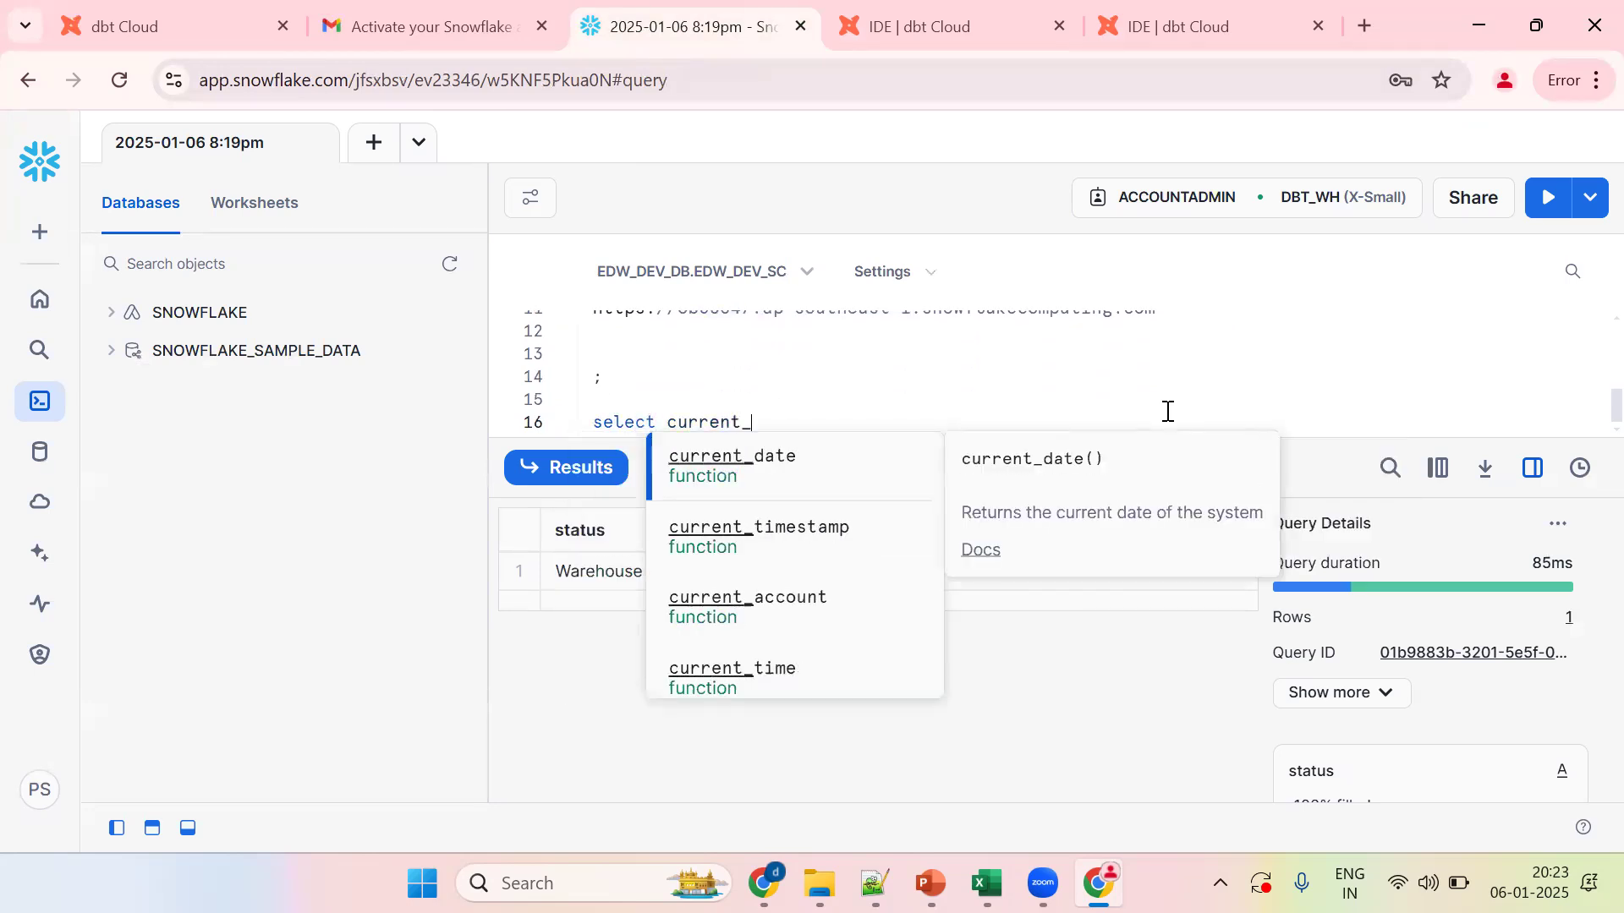
text(user();)
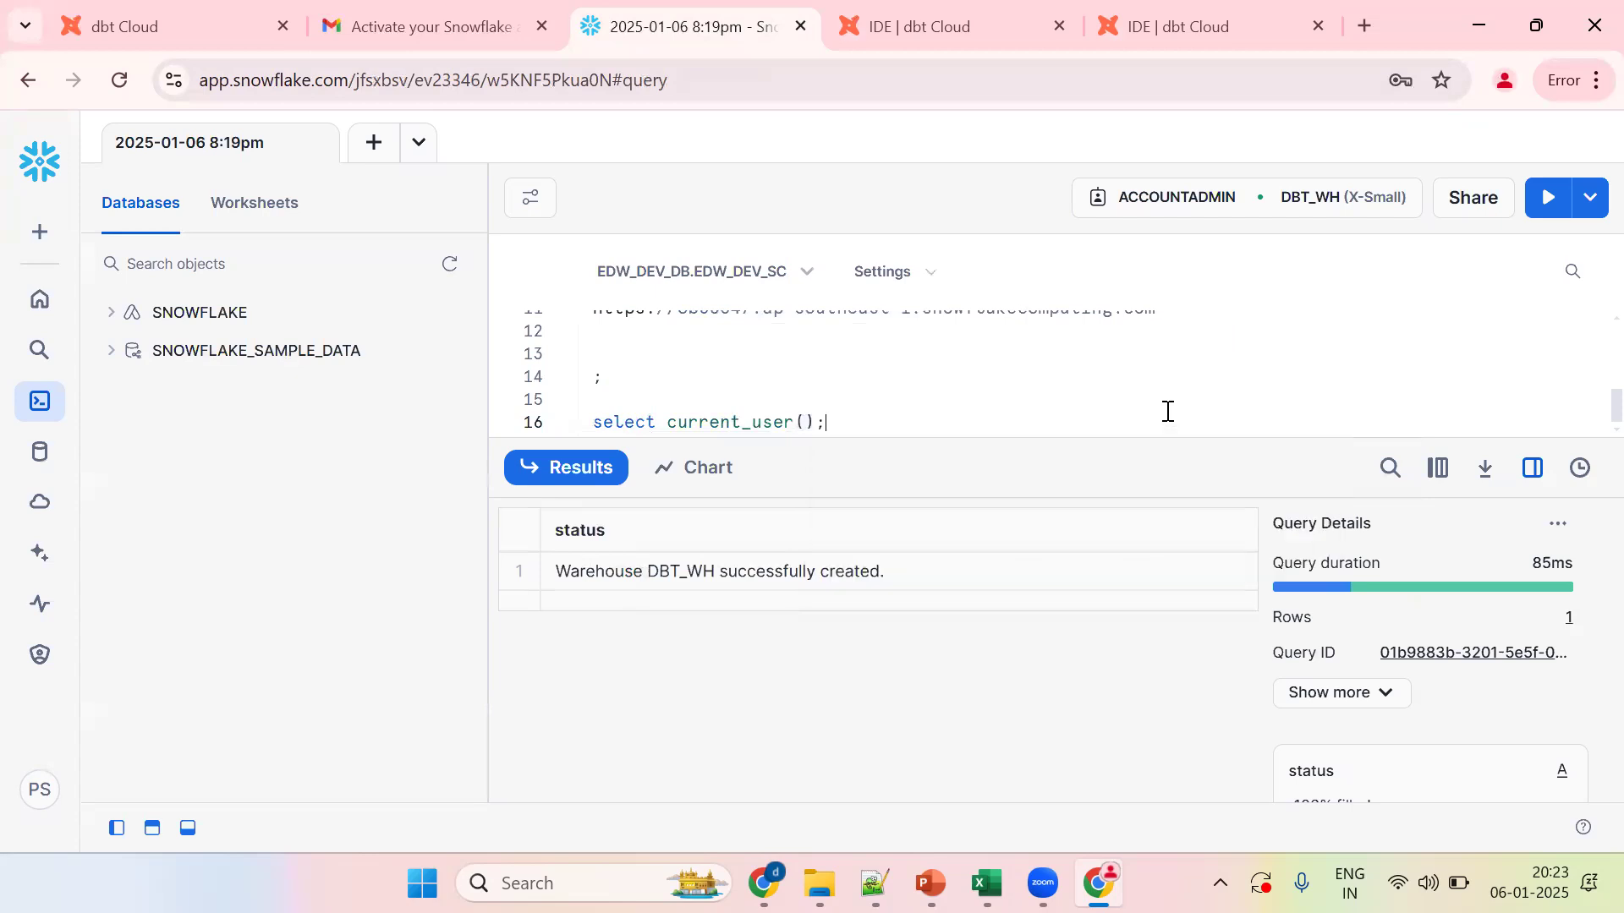
key(ctrl+Return)
click(596, 571)
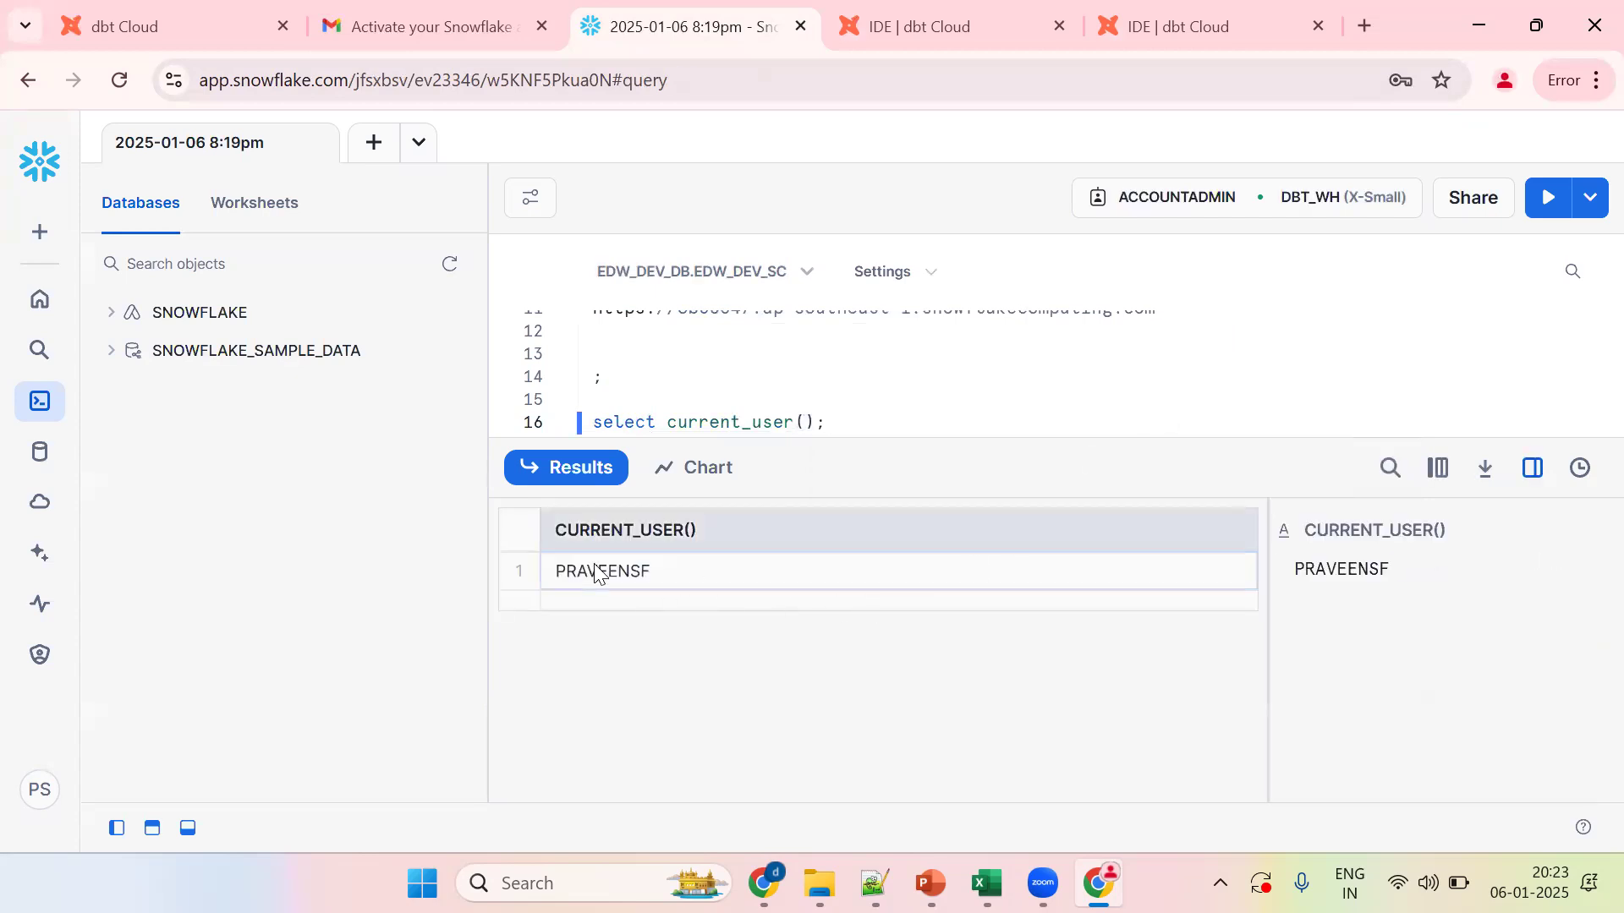
Step: Paste the Snowflake username into the dbt credentials form and enter the password
click(1130, 38)
key(ctrl+v)
key(ctrl+a)
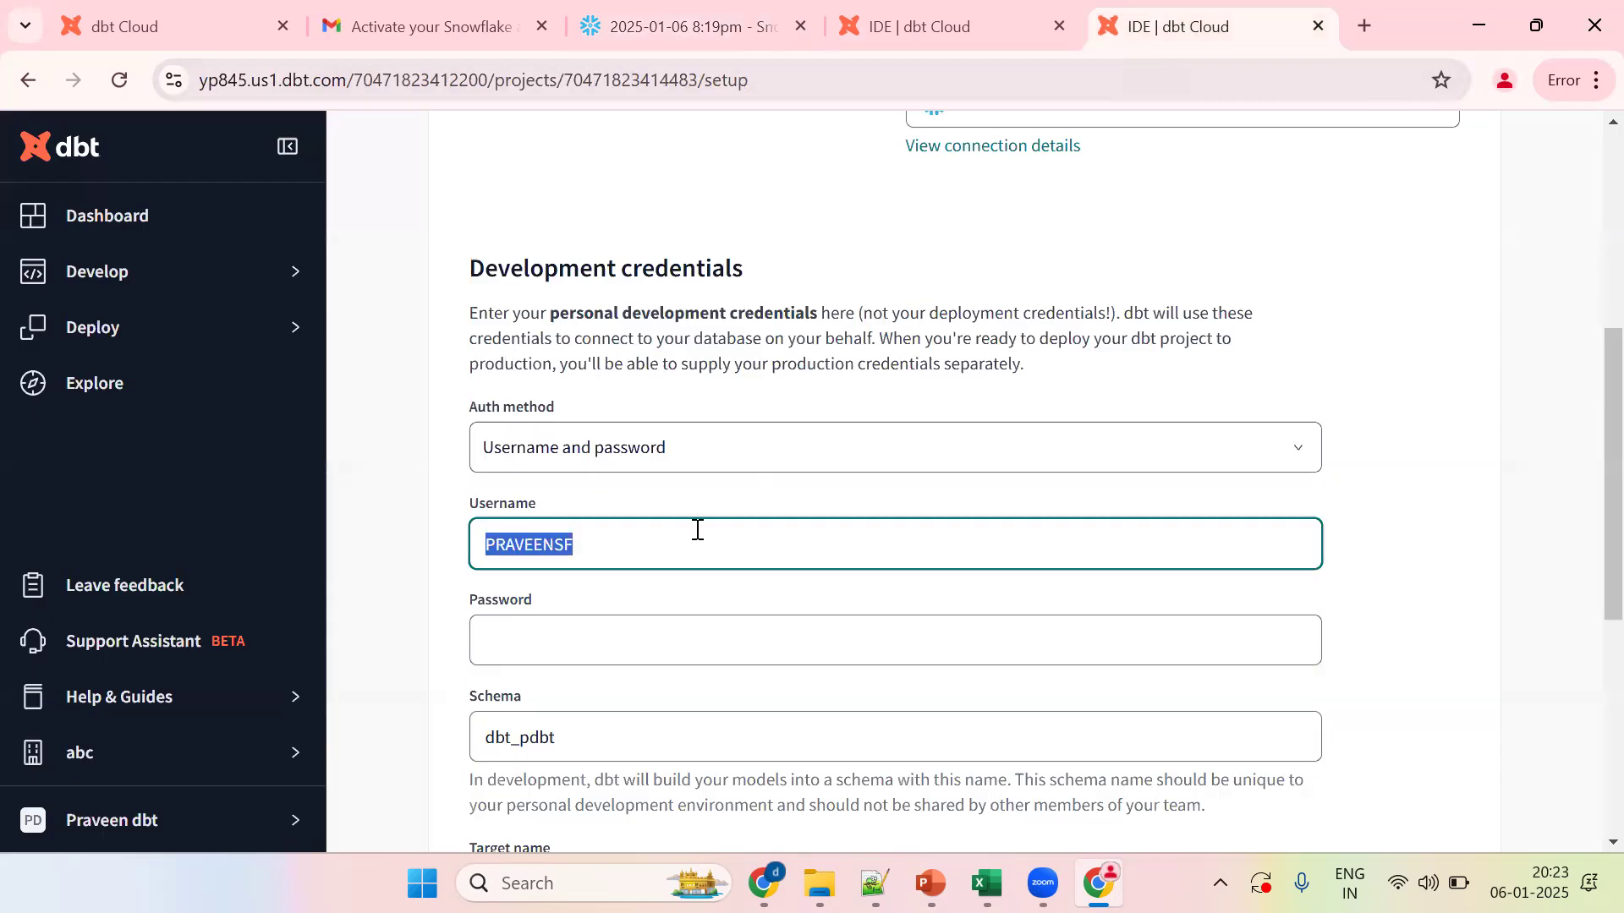
click(610, 617)
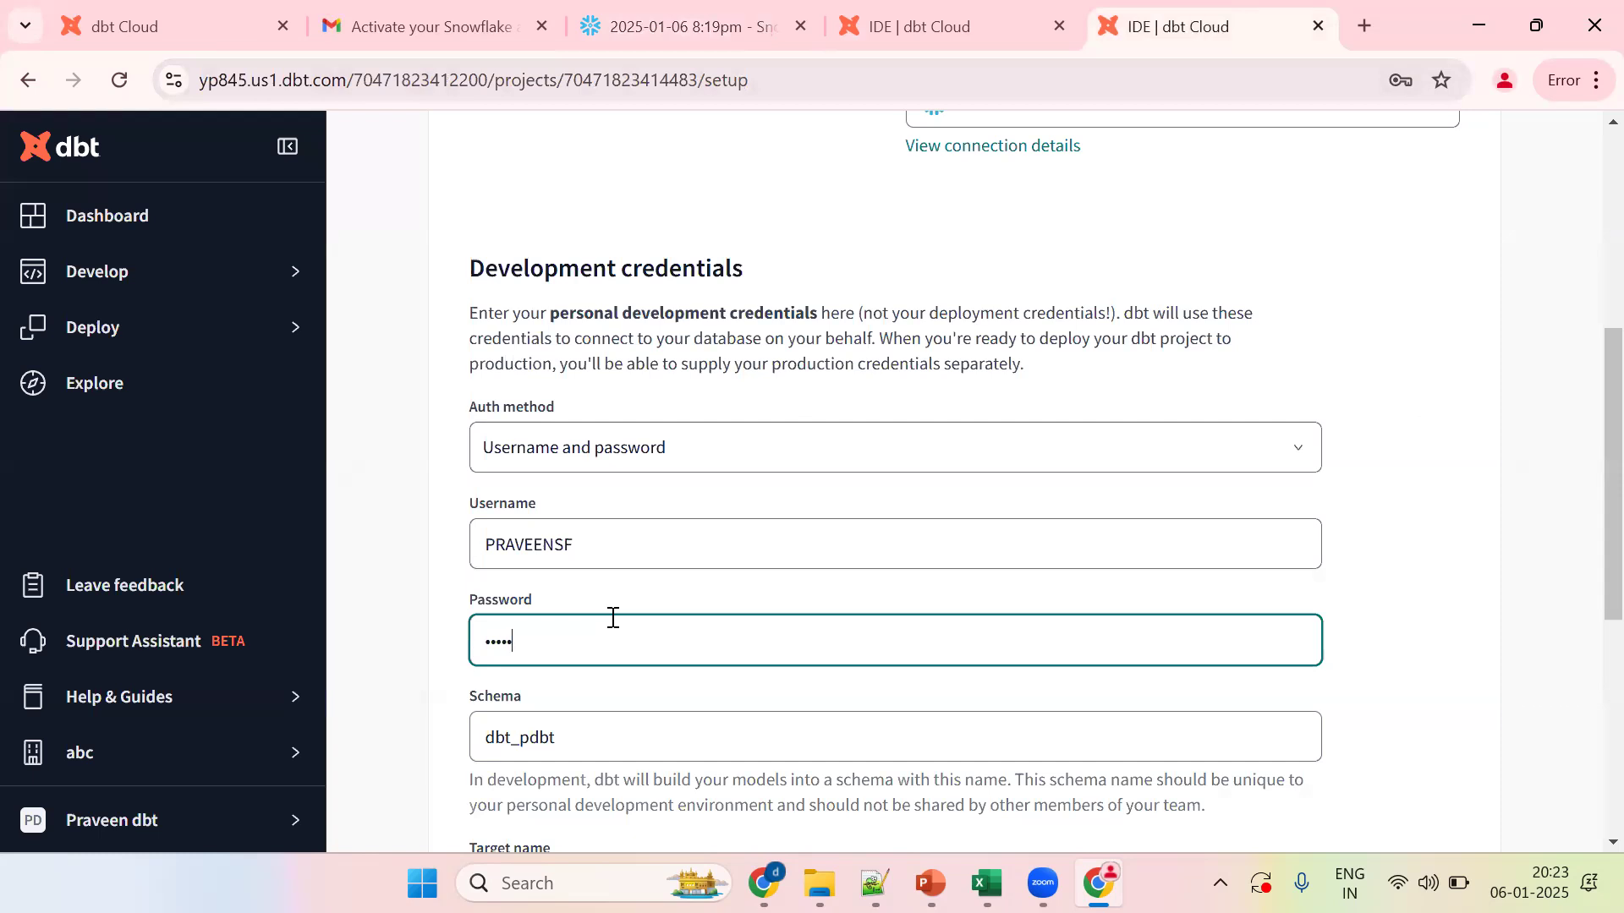
Step: Copy EDW_DEV_SC from the Snowflake worksheet into the Schema field and test the connection
double_click(517, 736)
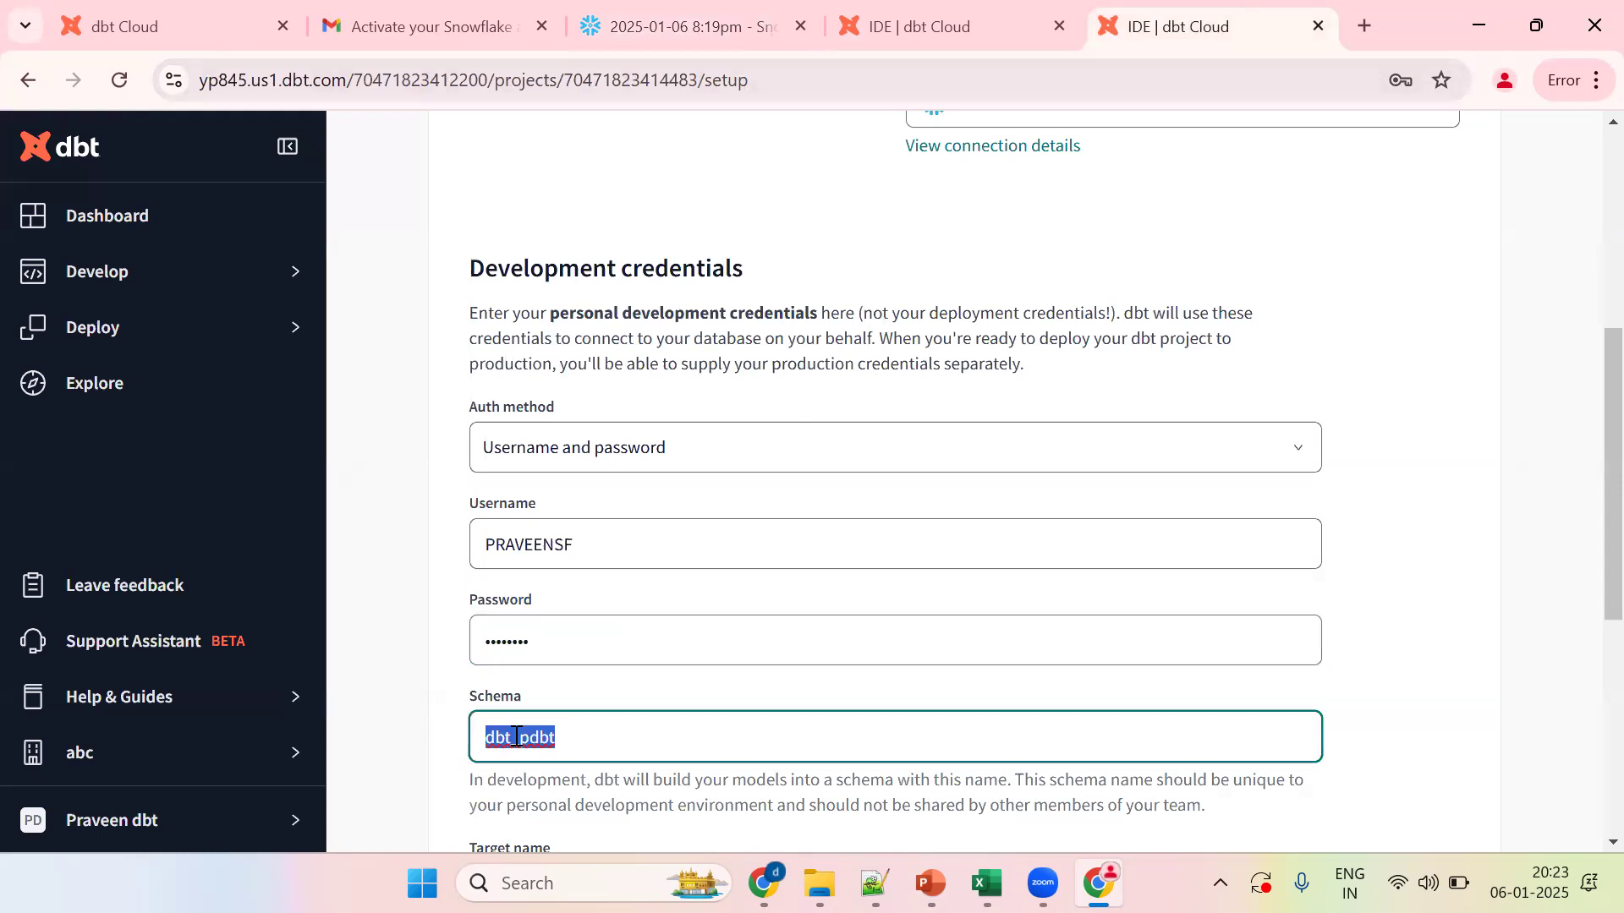
click(663, 40)
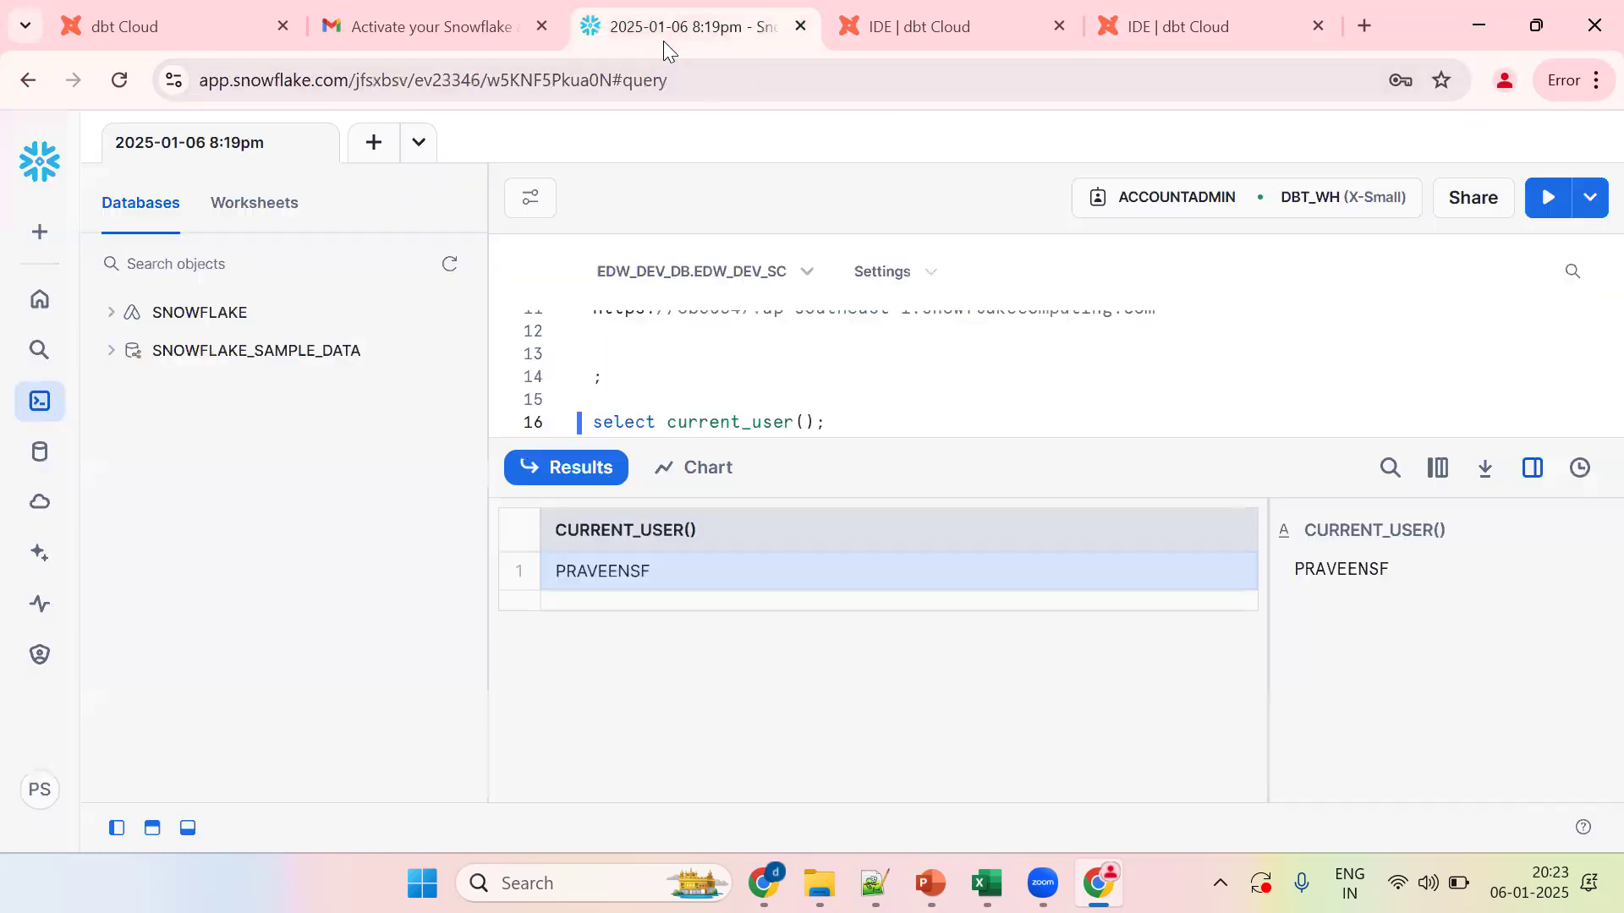
click(804, 414)
scroll(804, 415, up, 5)
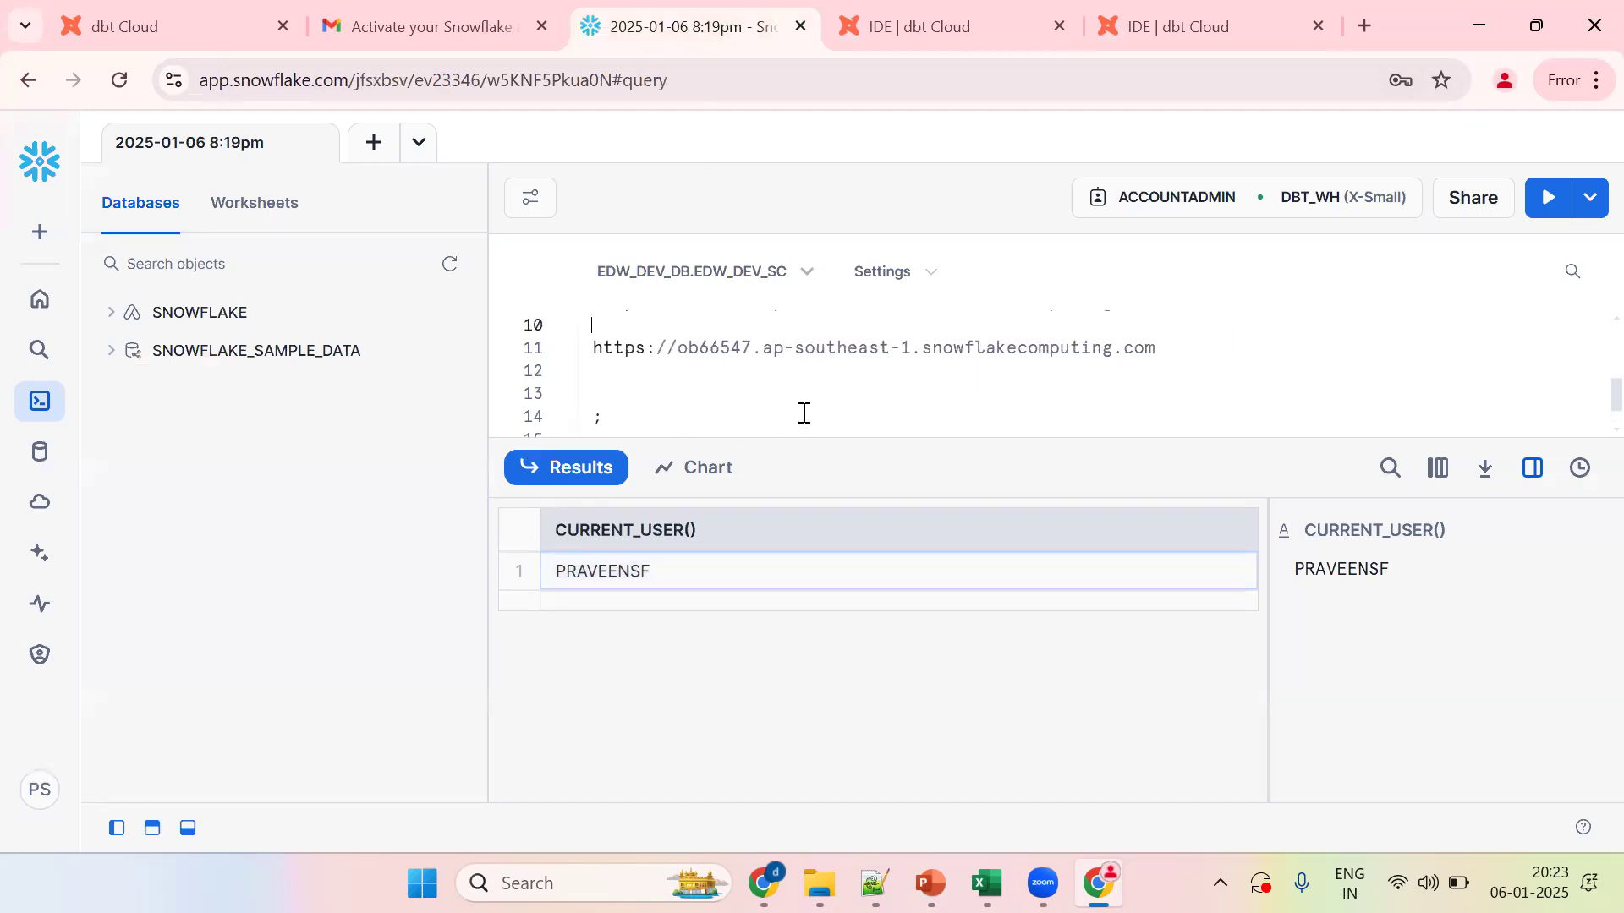
scroll(804, 414, up, 2)
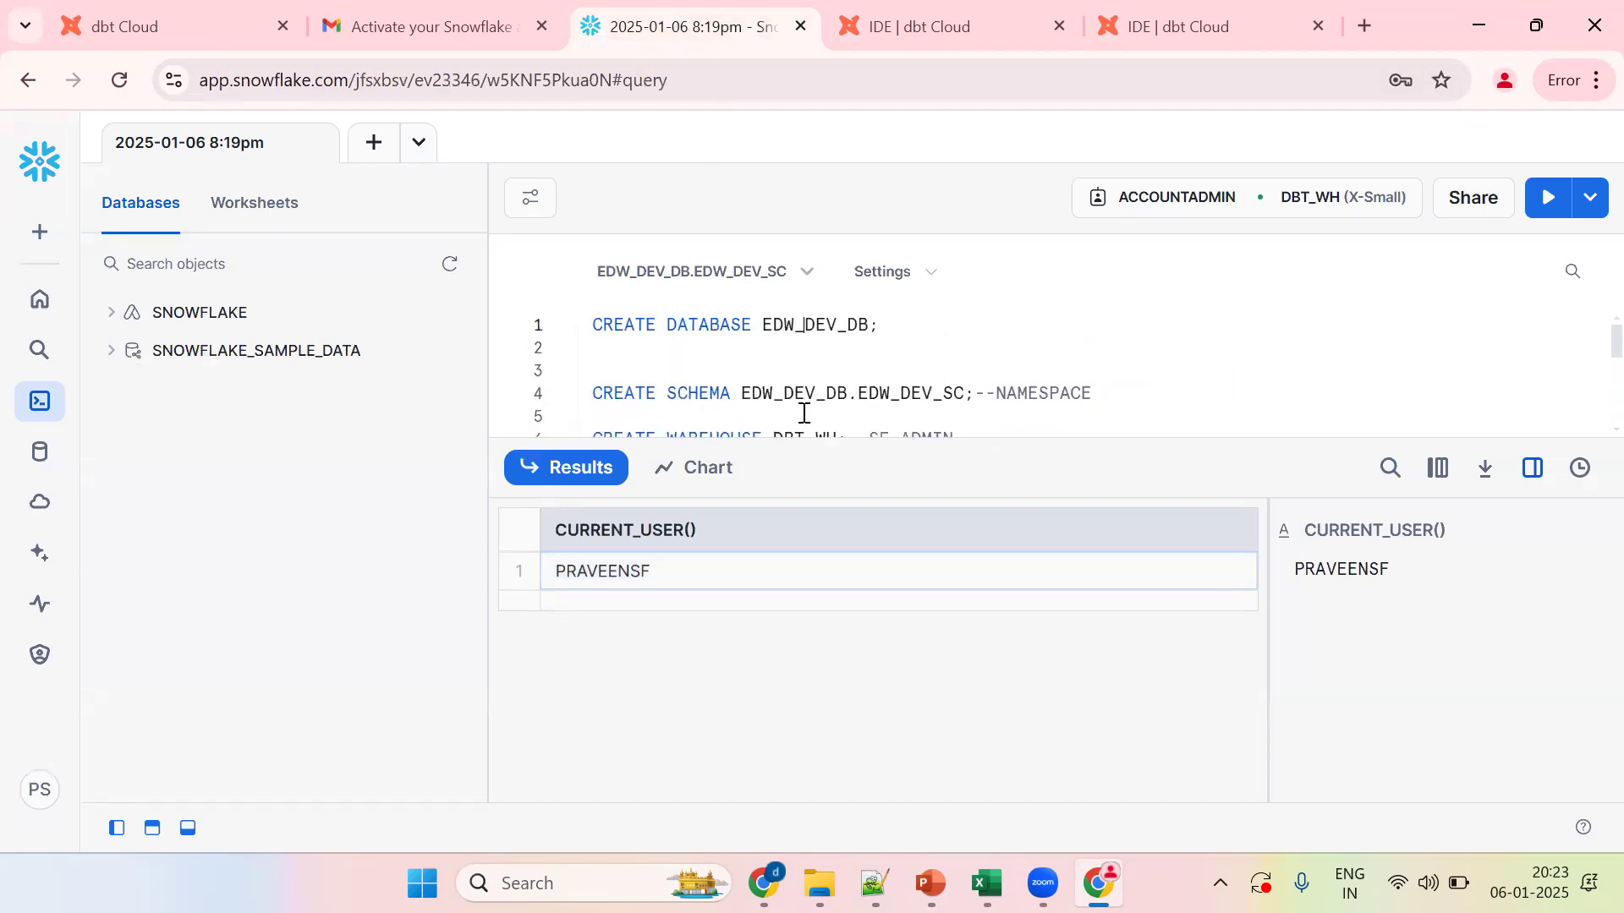
double_click(930, 398)
key(ctrl+c)
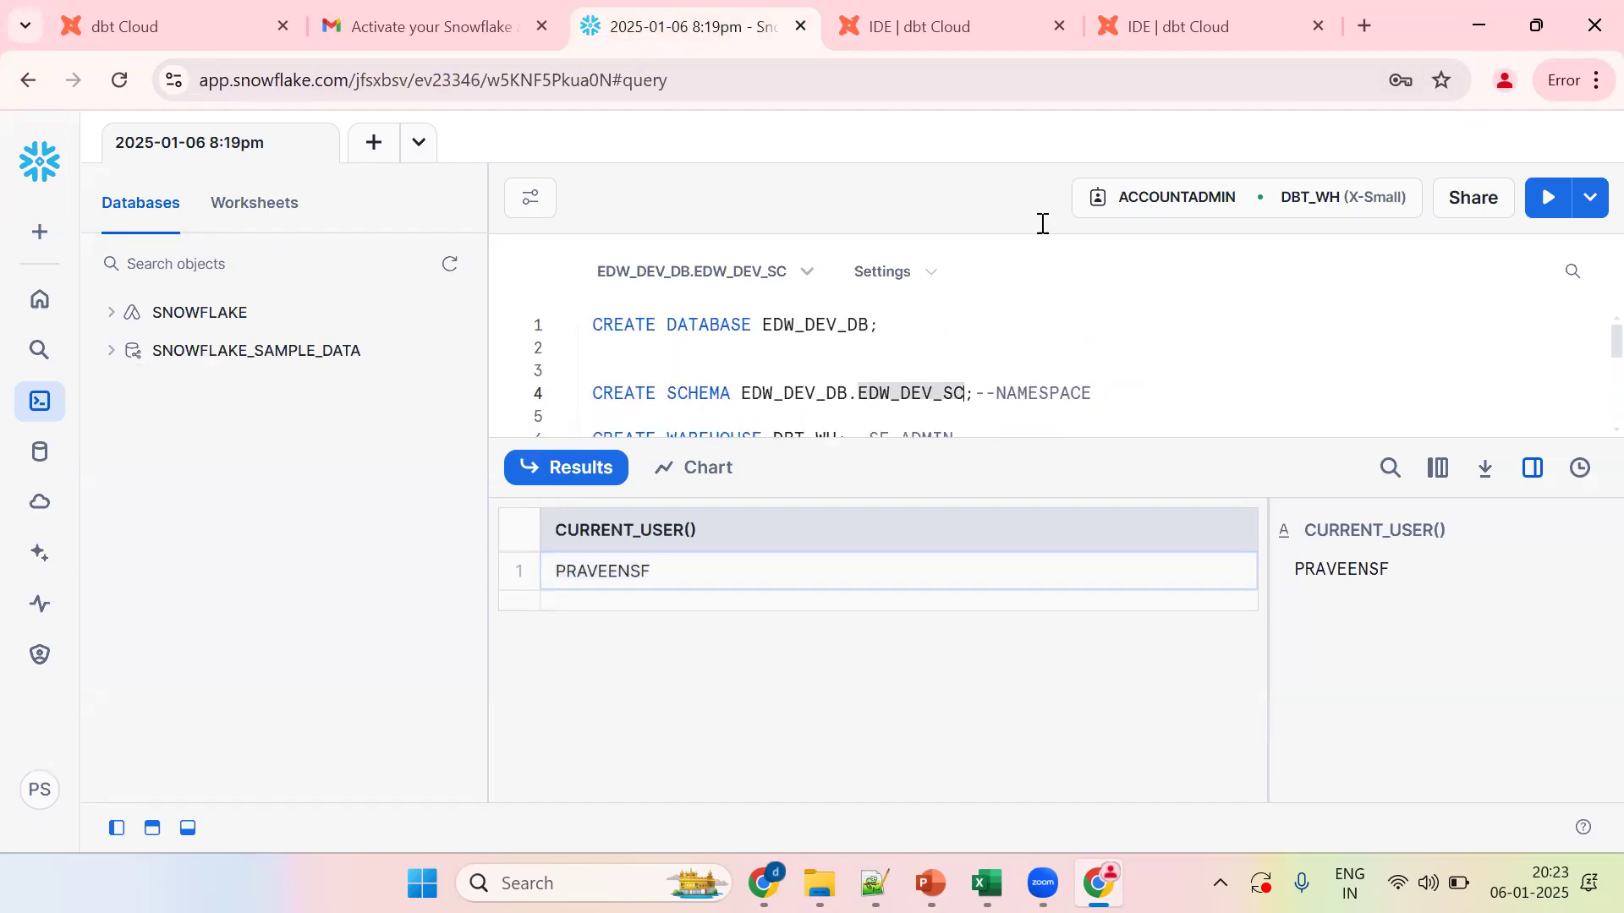
click(1158, 38)
key(ctrl+v)
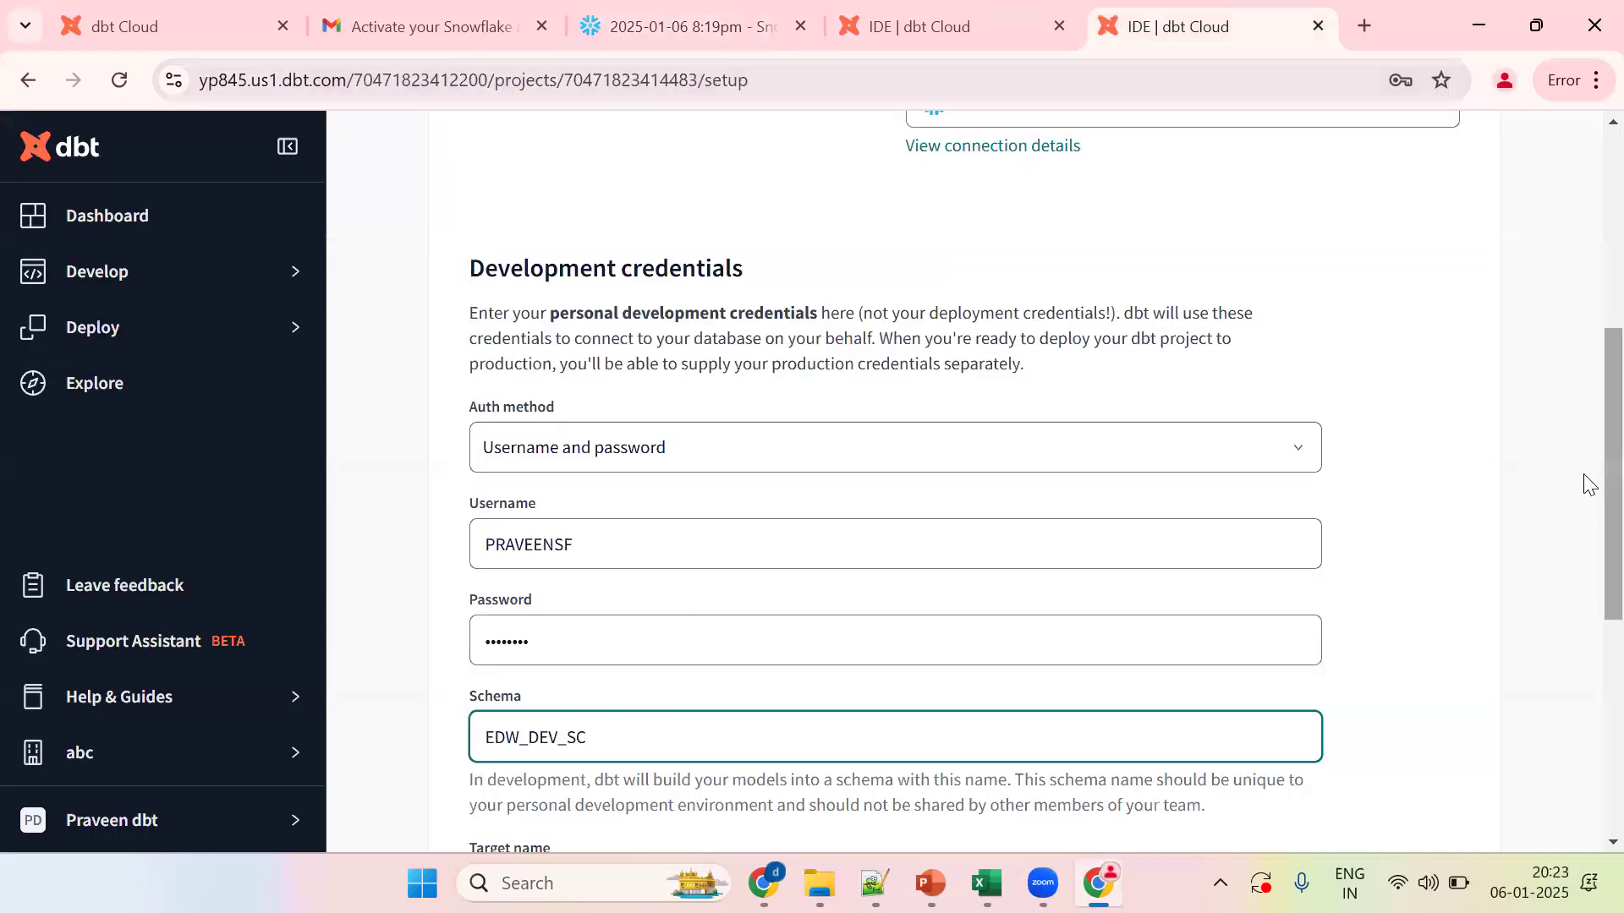
scroll(1584, 479, down, 4)
scroll(1588, 626, down, 1)
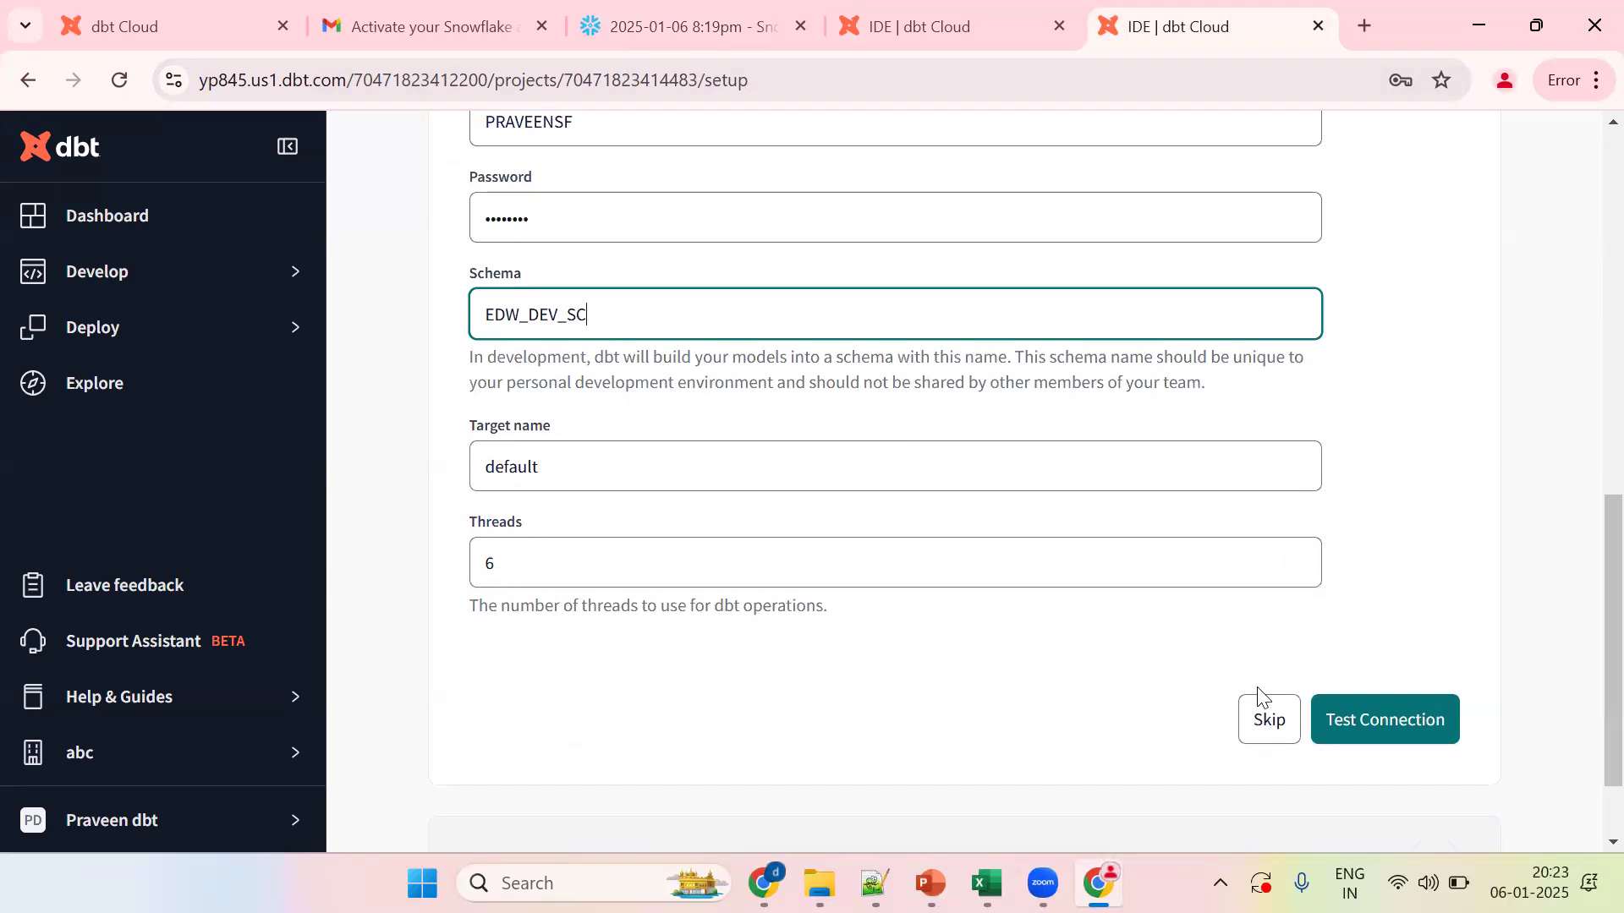
click(1417, 718)
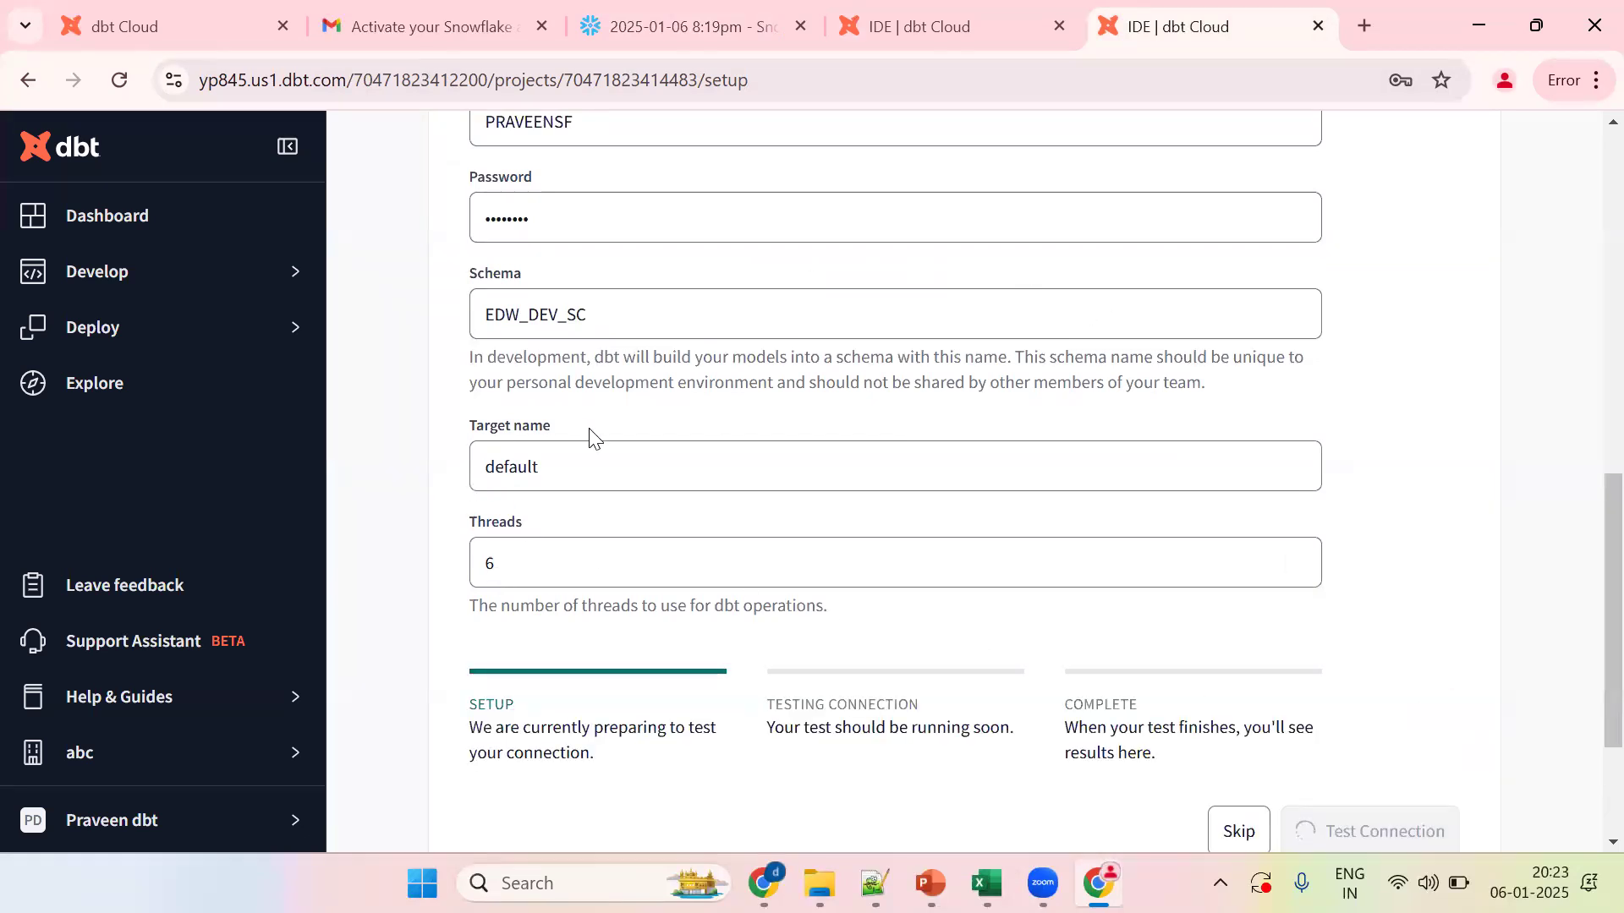
Step: Save the verified Snowflake development connection and let Chrome store the login
scroll(1586, 550, up, 5)
scroll(1586, 398, up, 2)
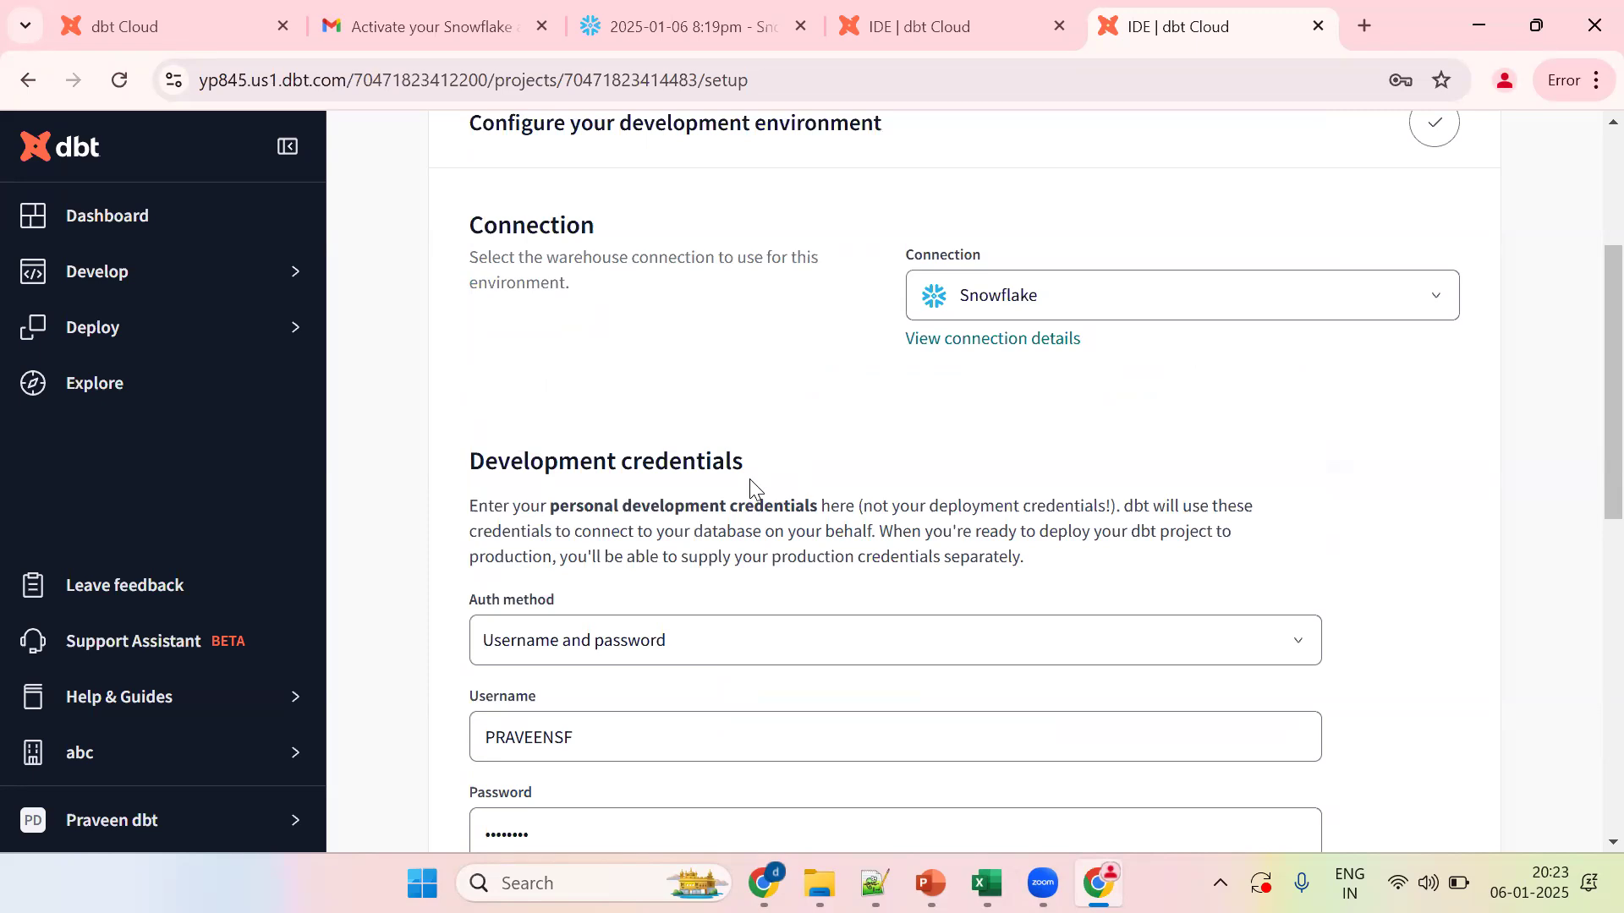
scroll(1585, 643, down, 8)
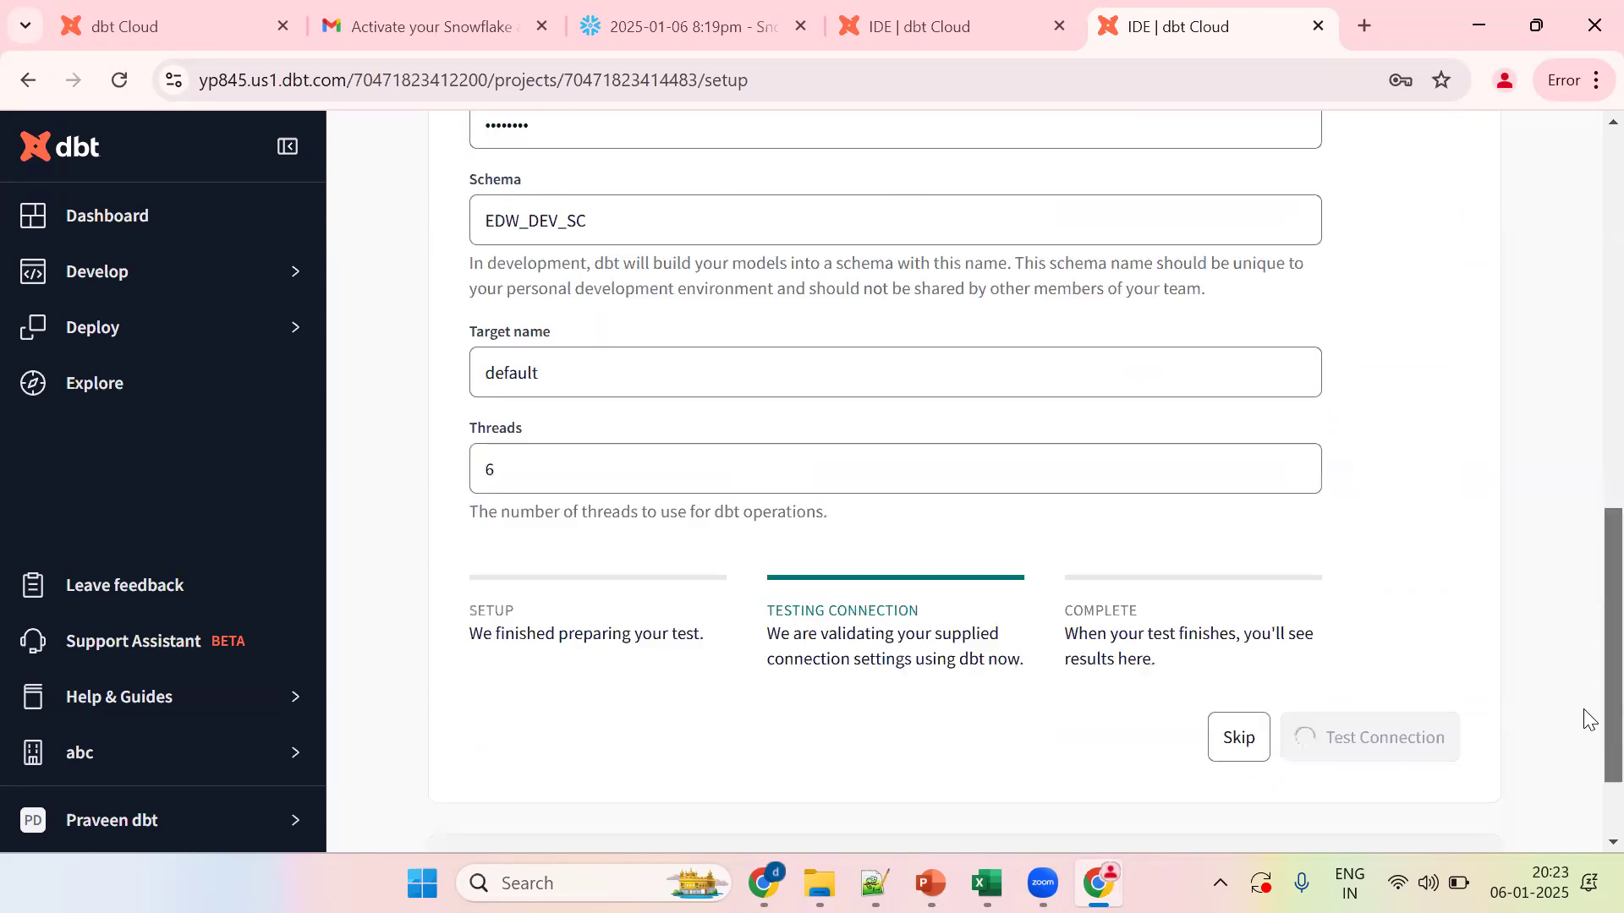
click(1422, 605)
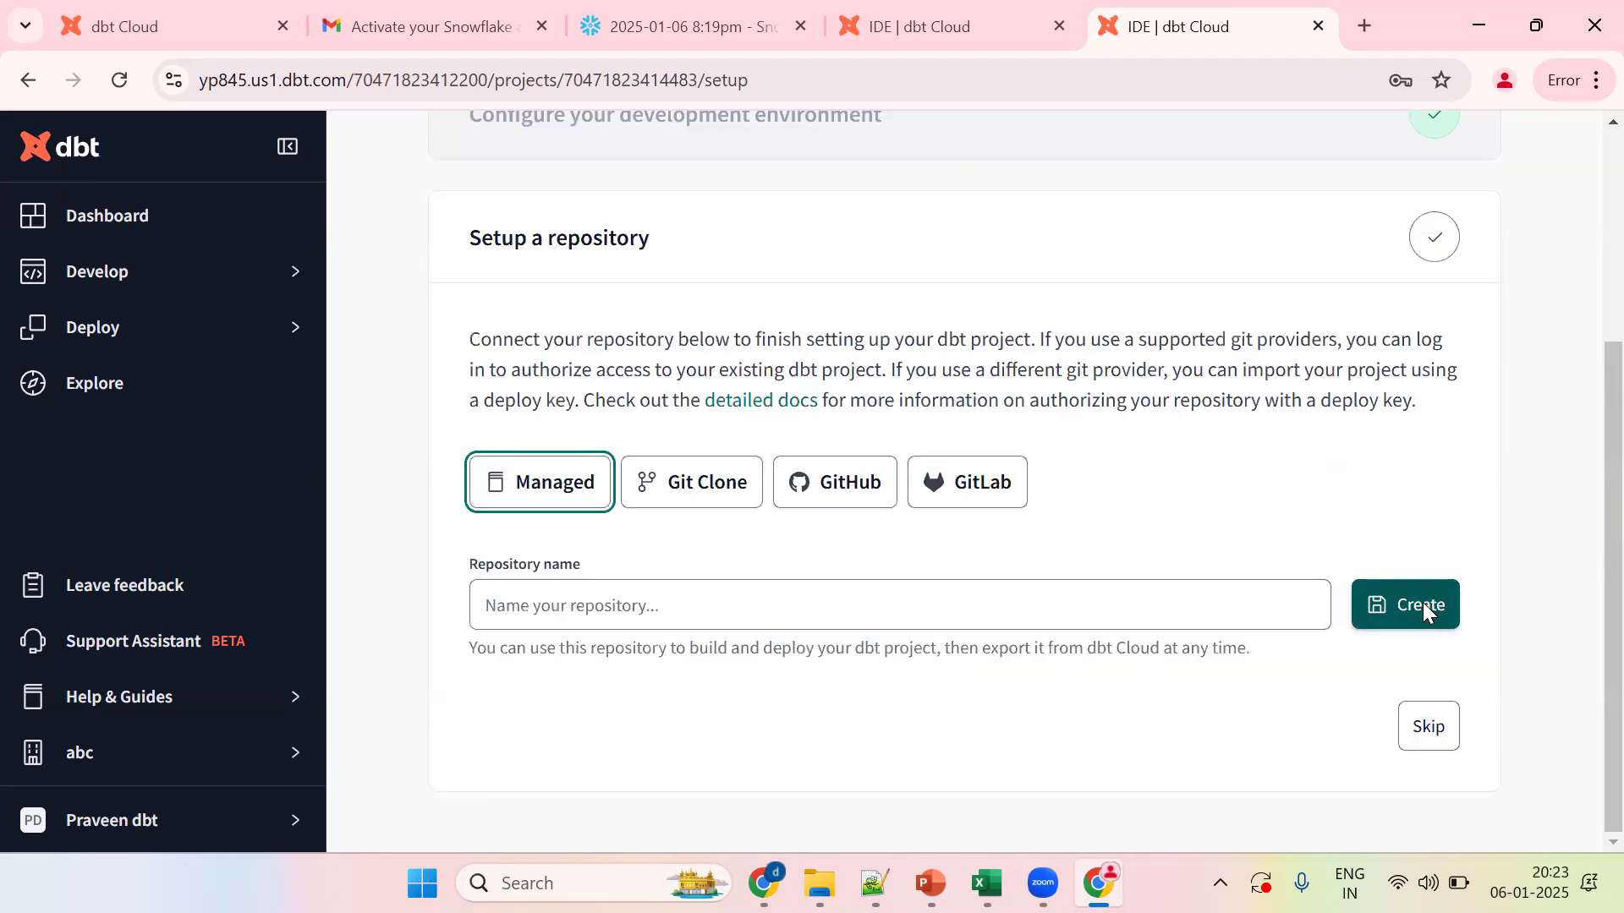
click(1301, 469)
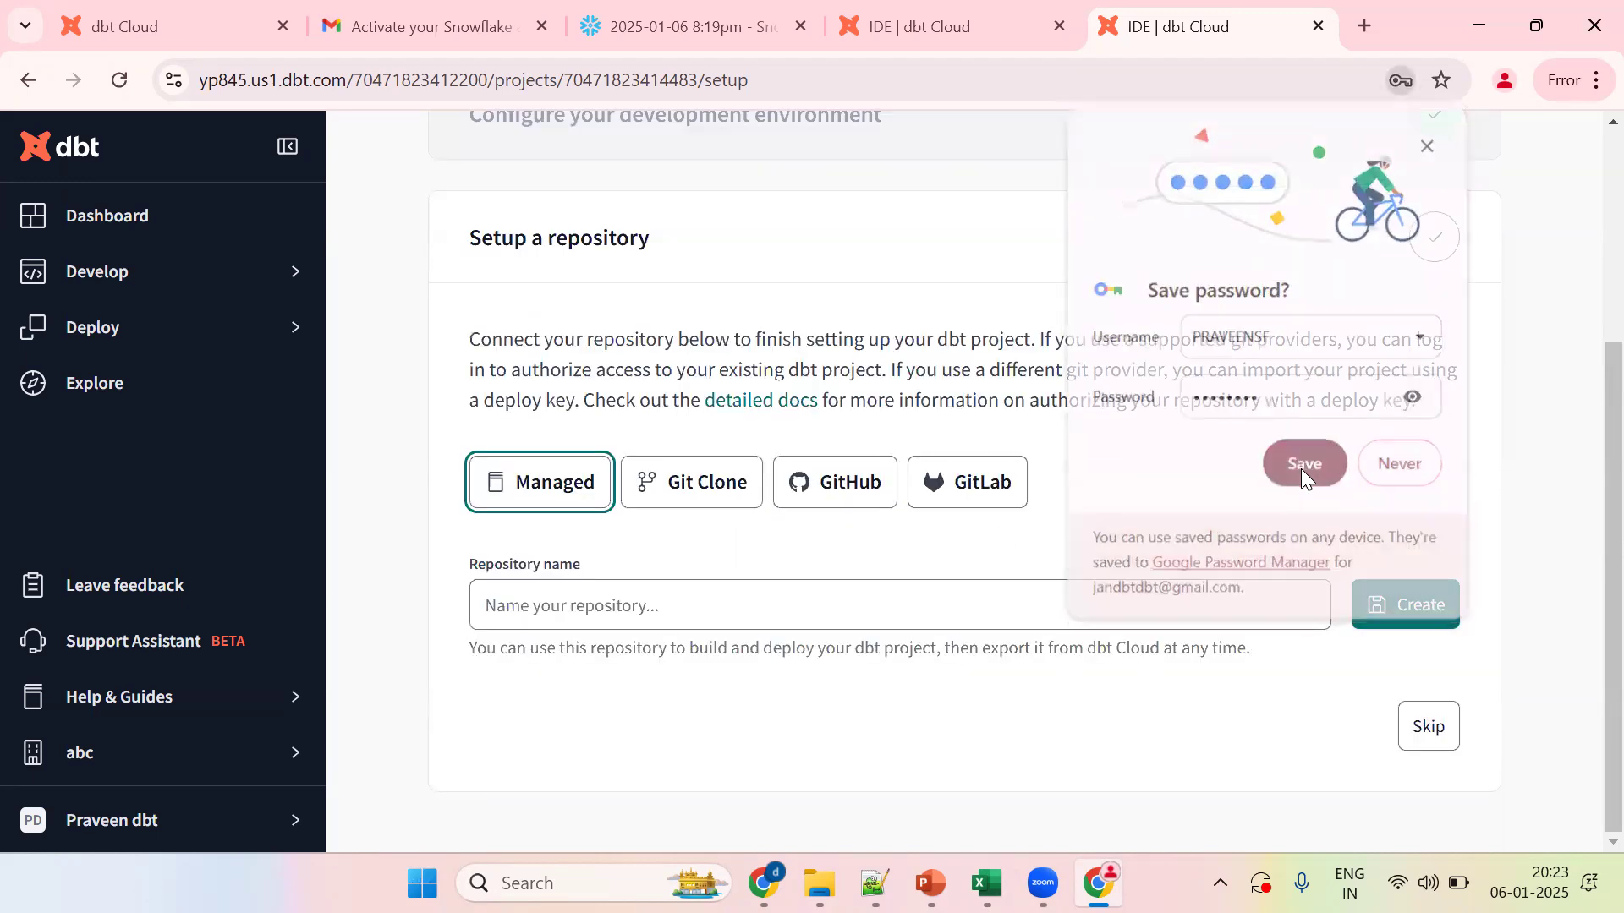
Step: Create a managed repository named repo
click(538, 601)
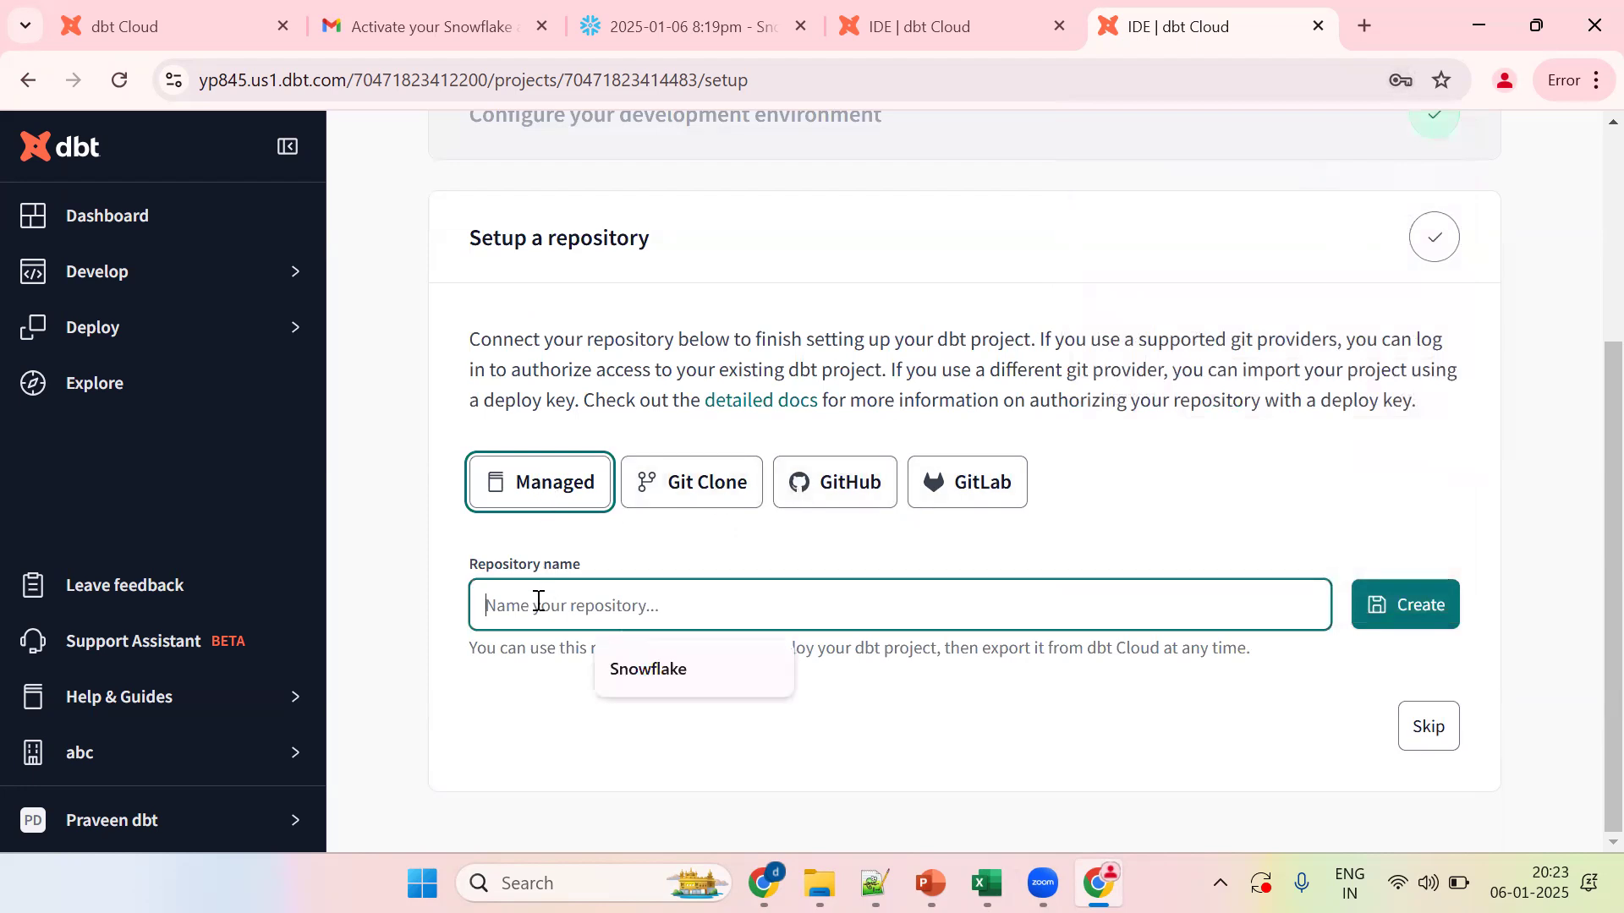
text(repo)
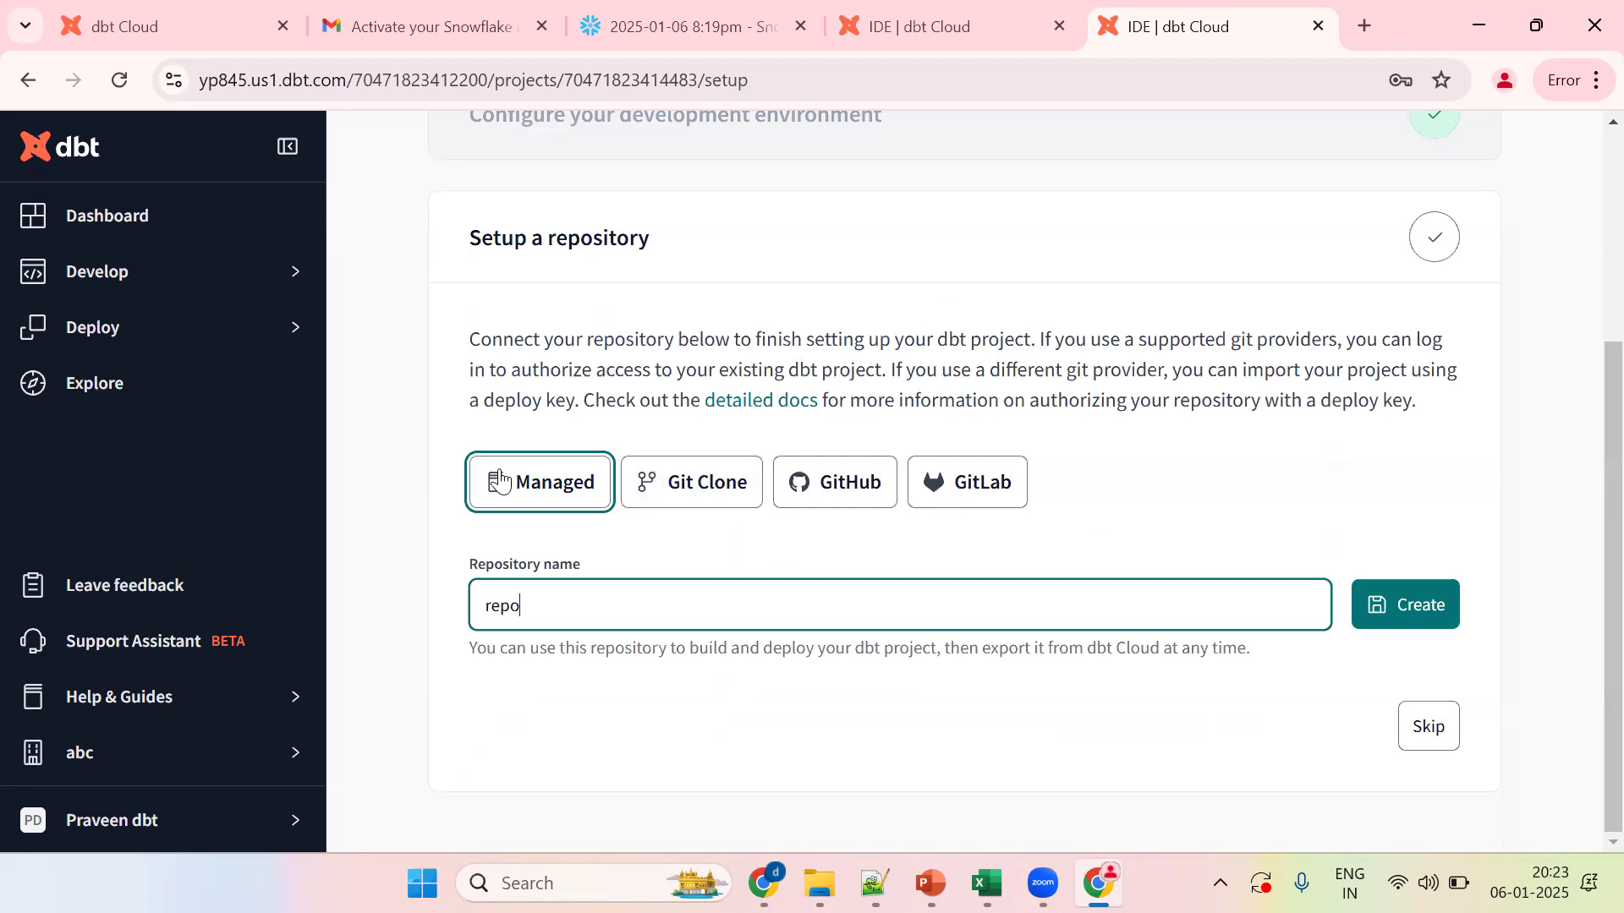
click(1419, 624)
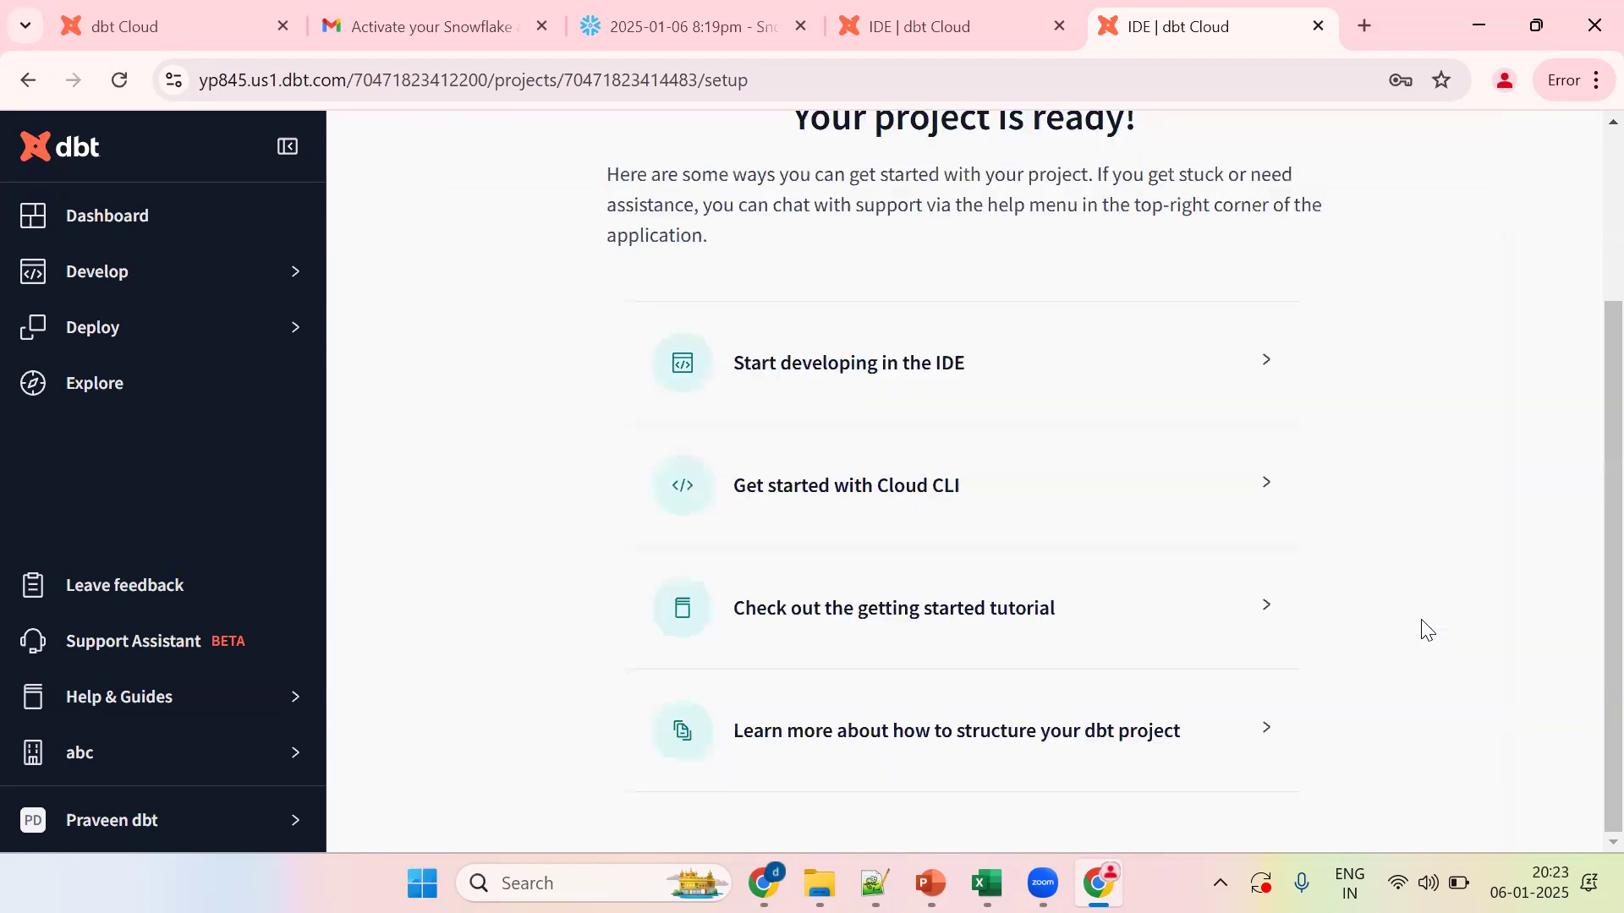
Step: Launch the development IDE, skip the welcome tour, and initialize the dbt project's starter files
click(913, 378)
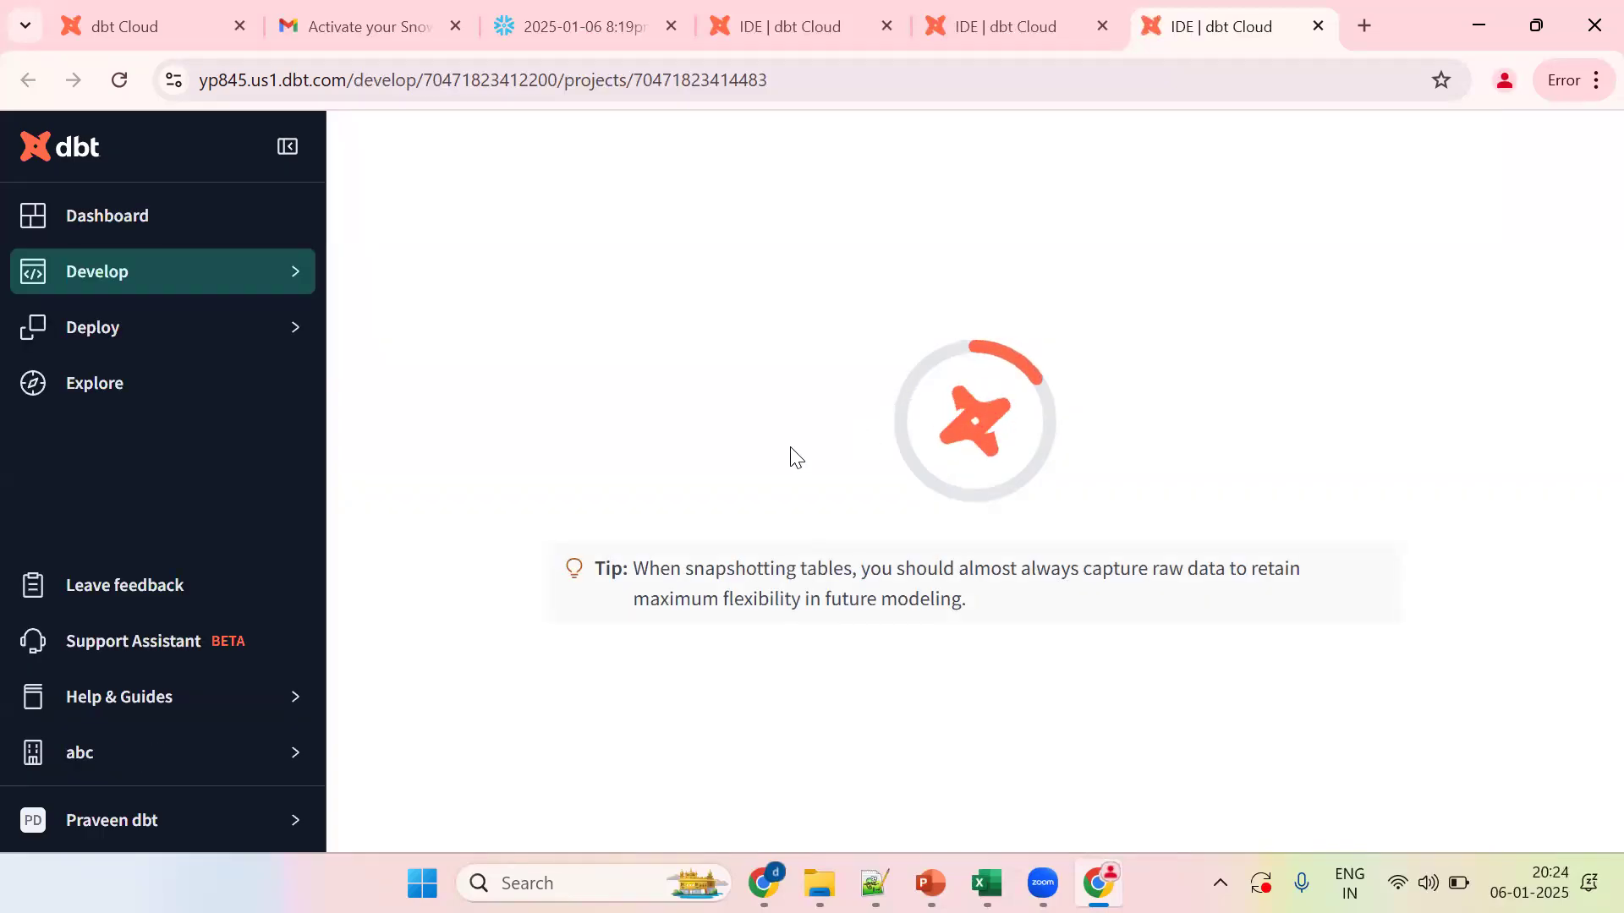
click(877, 882)
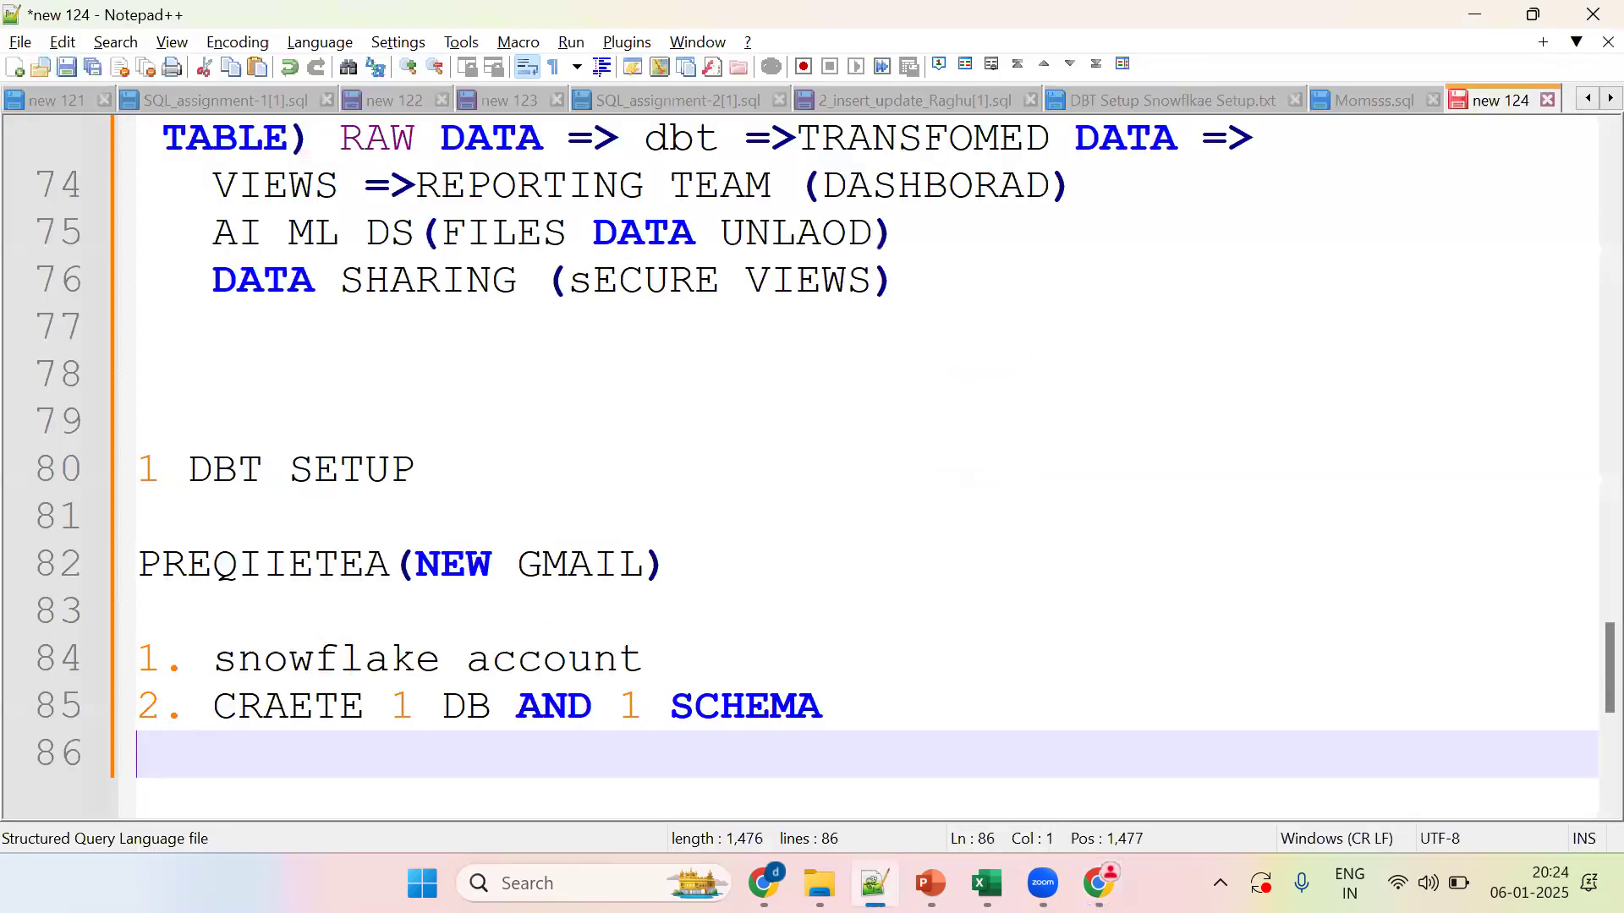
key(alt+Tab)
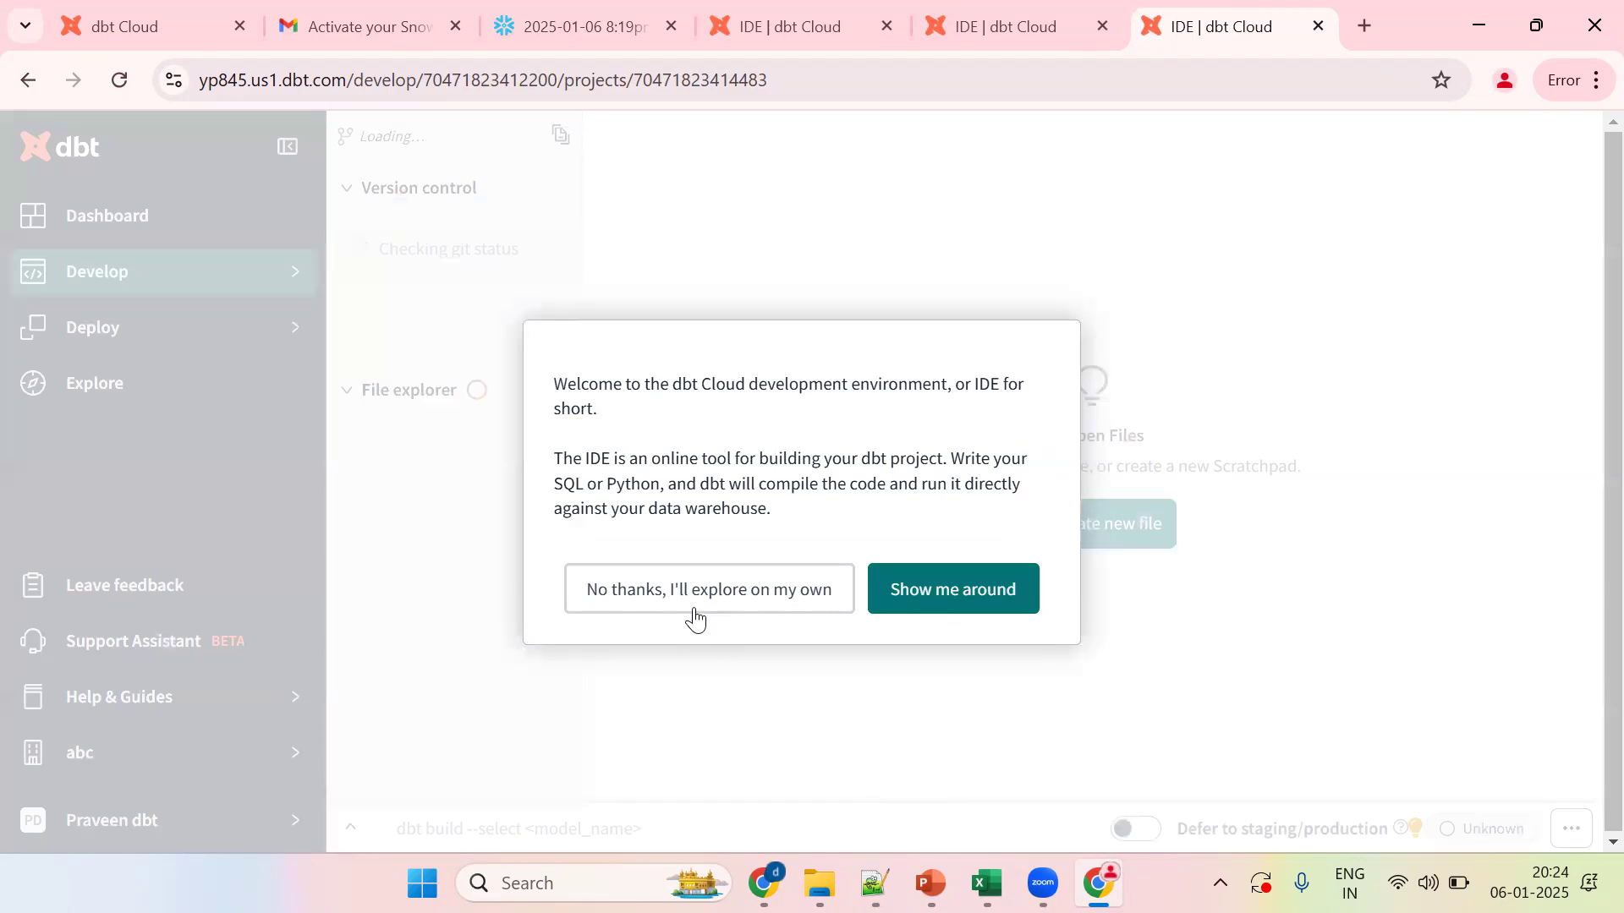
click(694, 608)
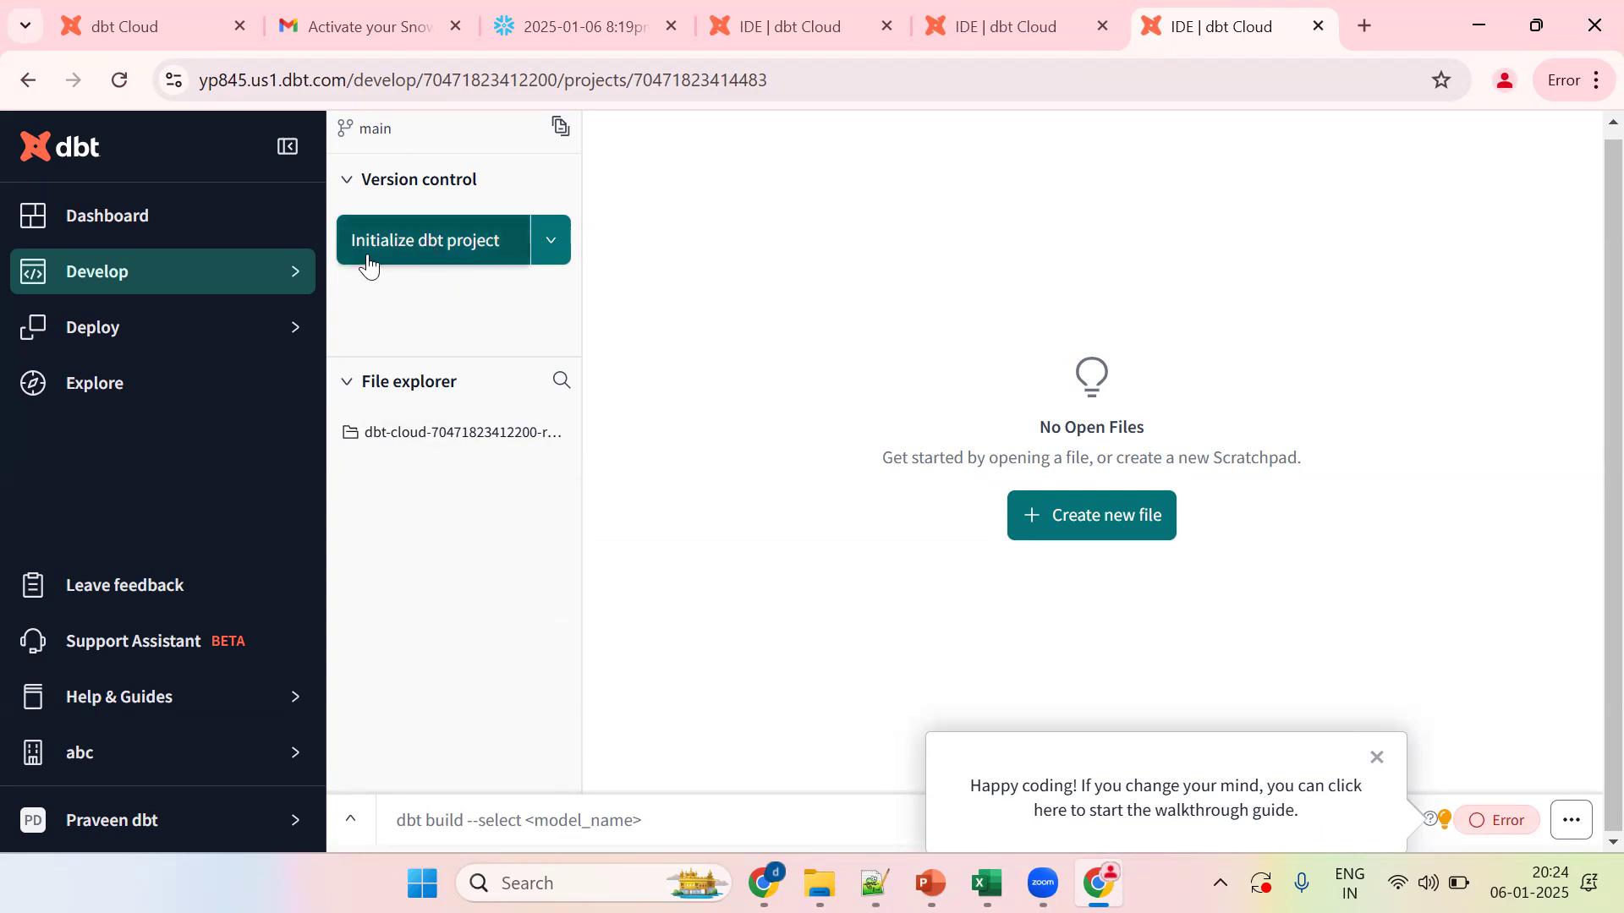
click(428, 247)
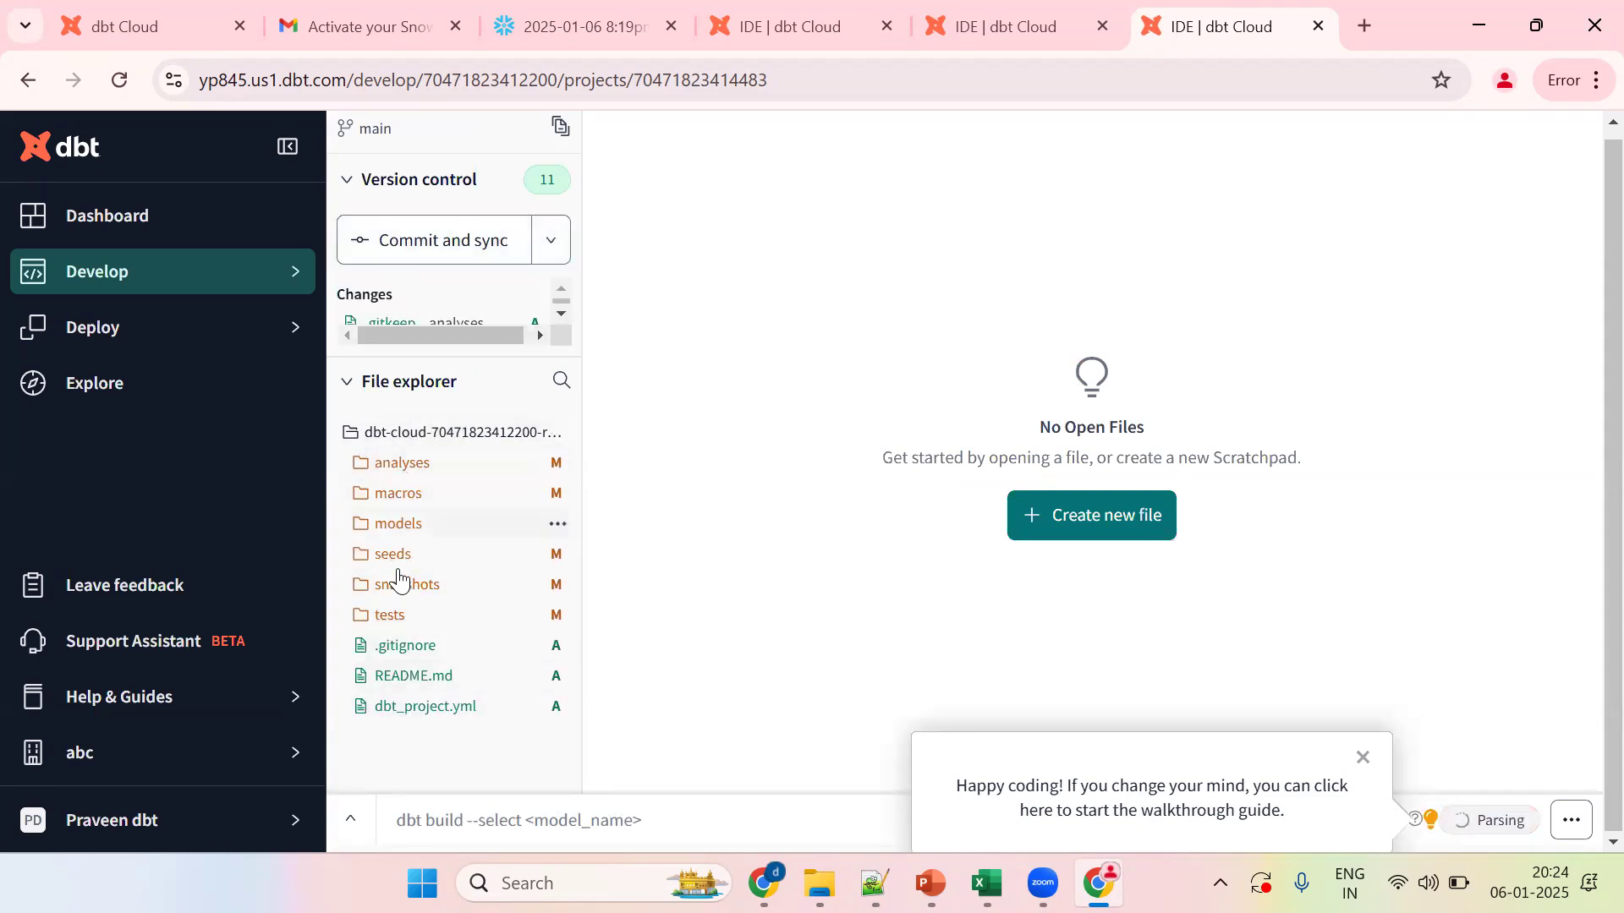
Step: In a new scratch file, preview select current_database(),current_schema()
click(1085, 535)
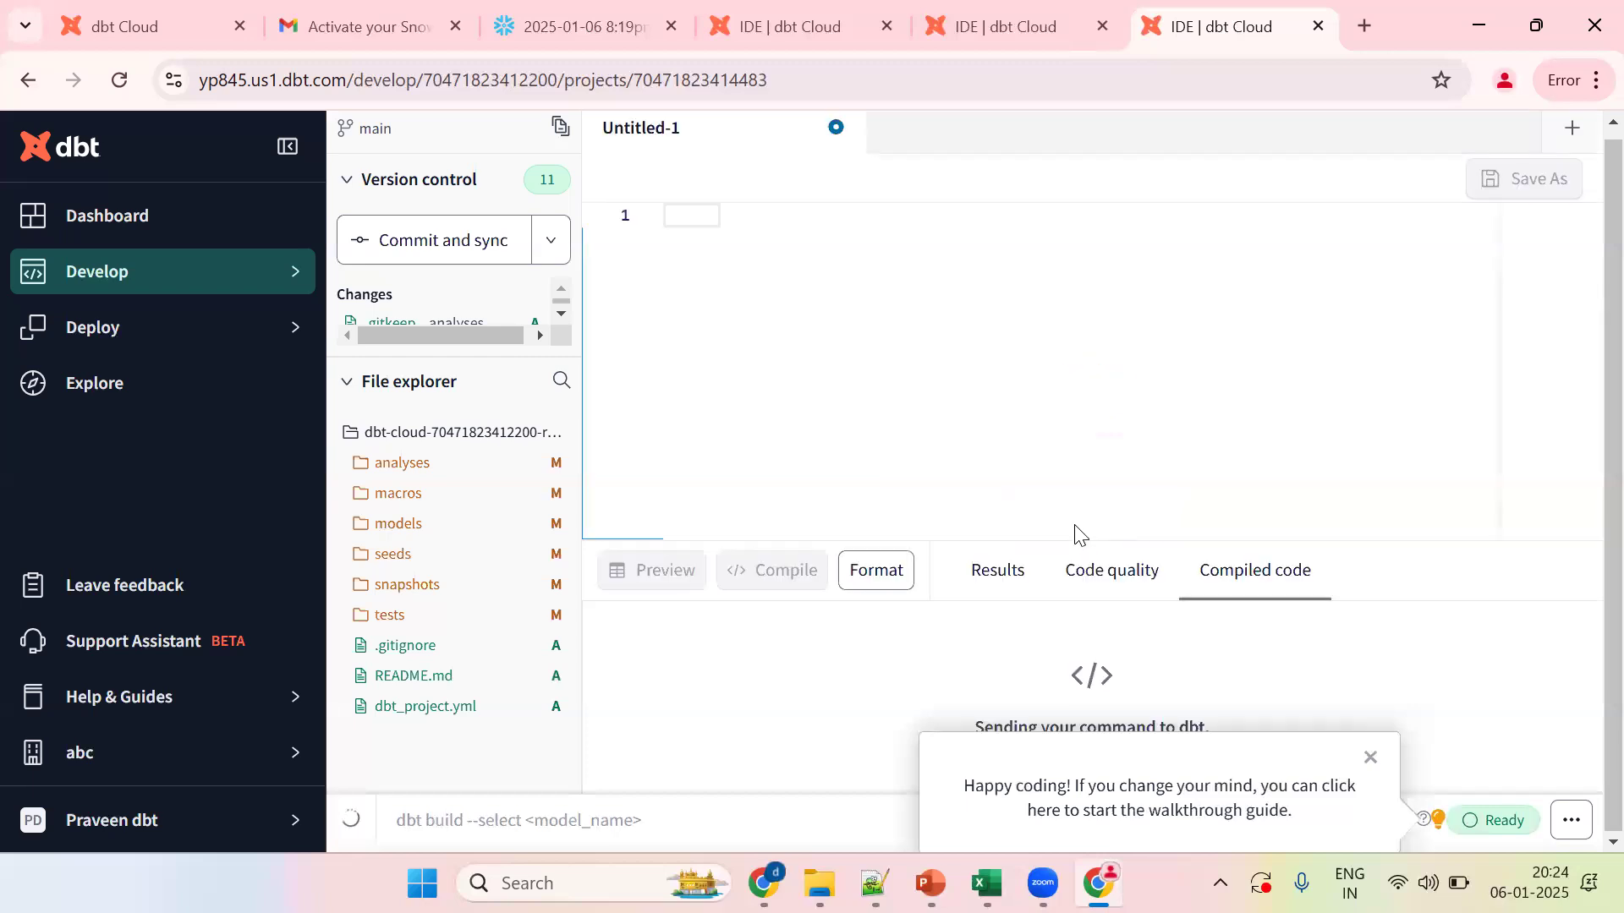
click(1578, 132)
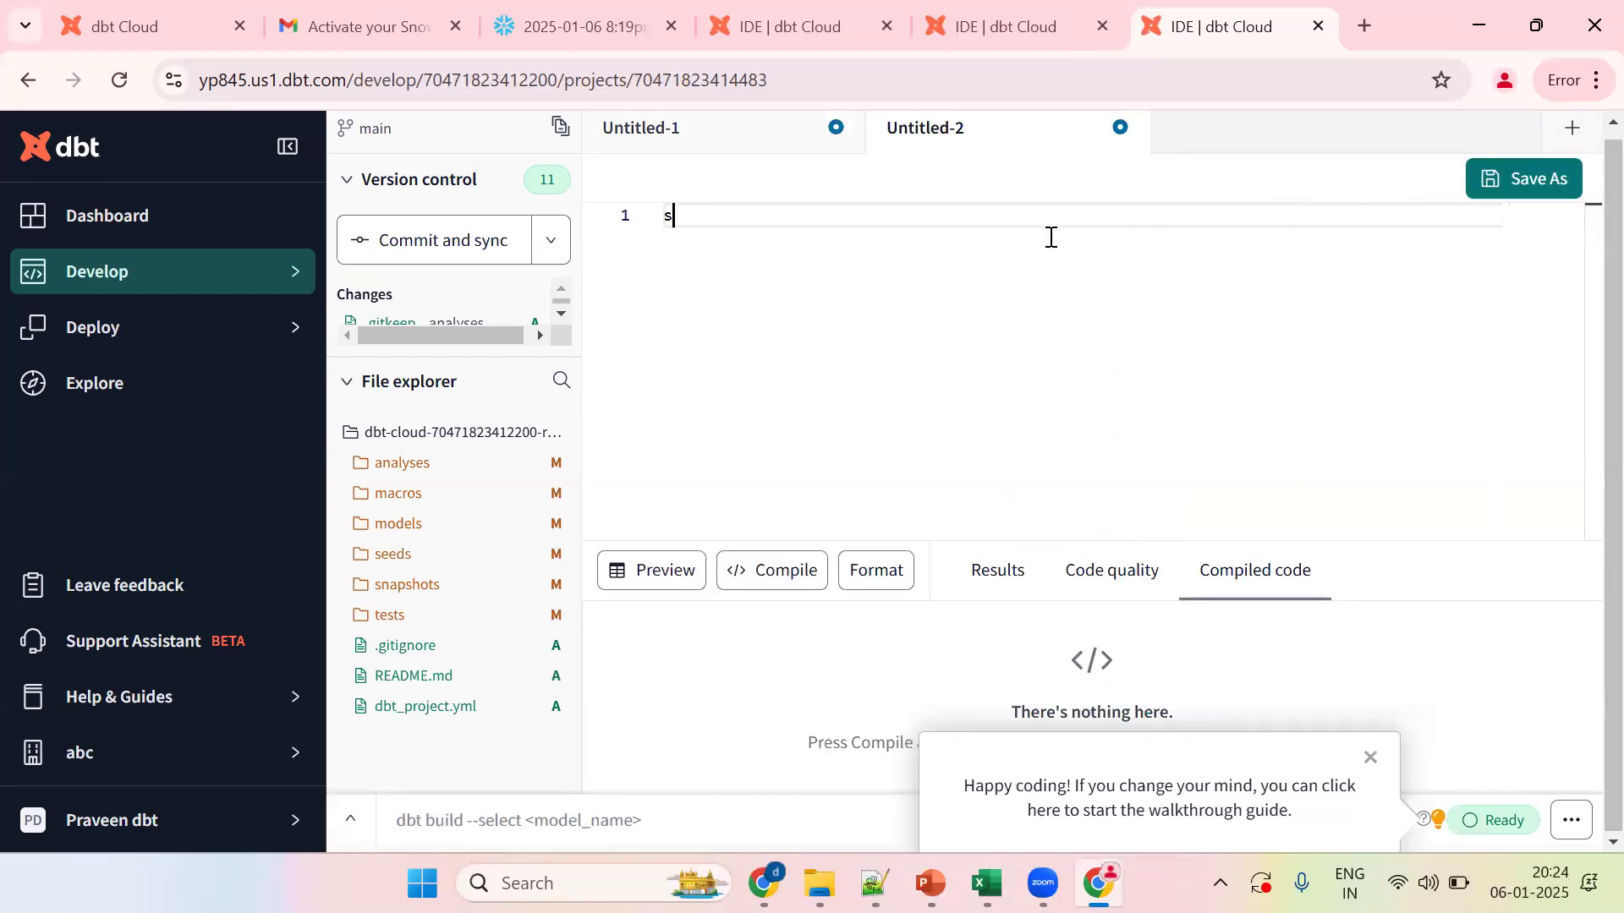
text(lec)
key(ctrl+a)
text(select current_database(),curre)
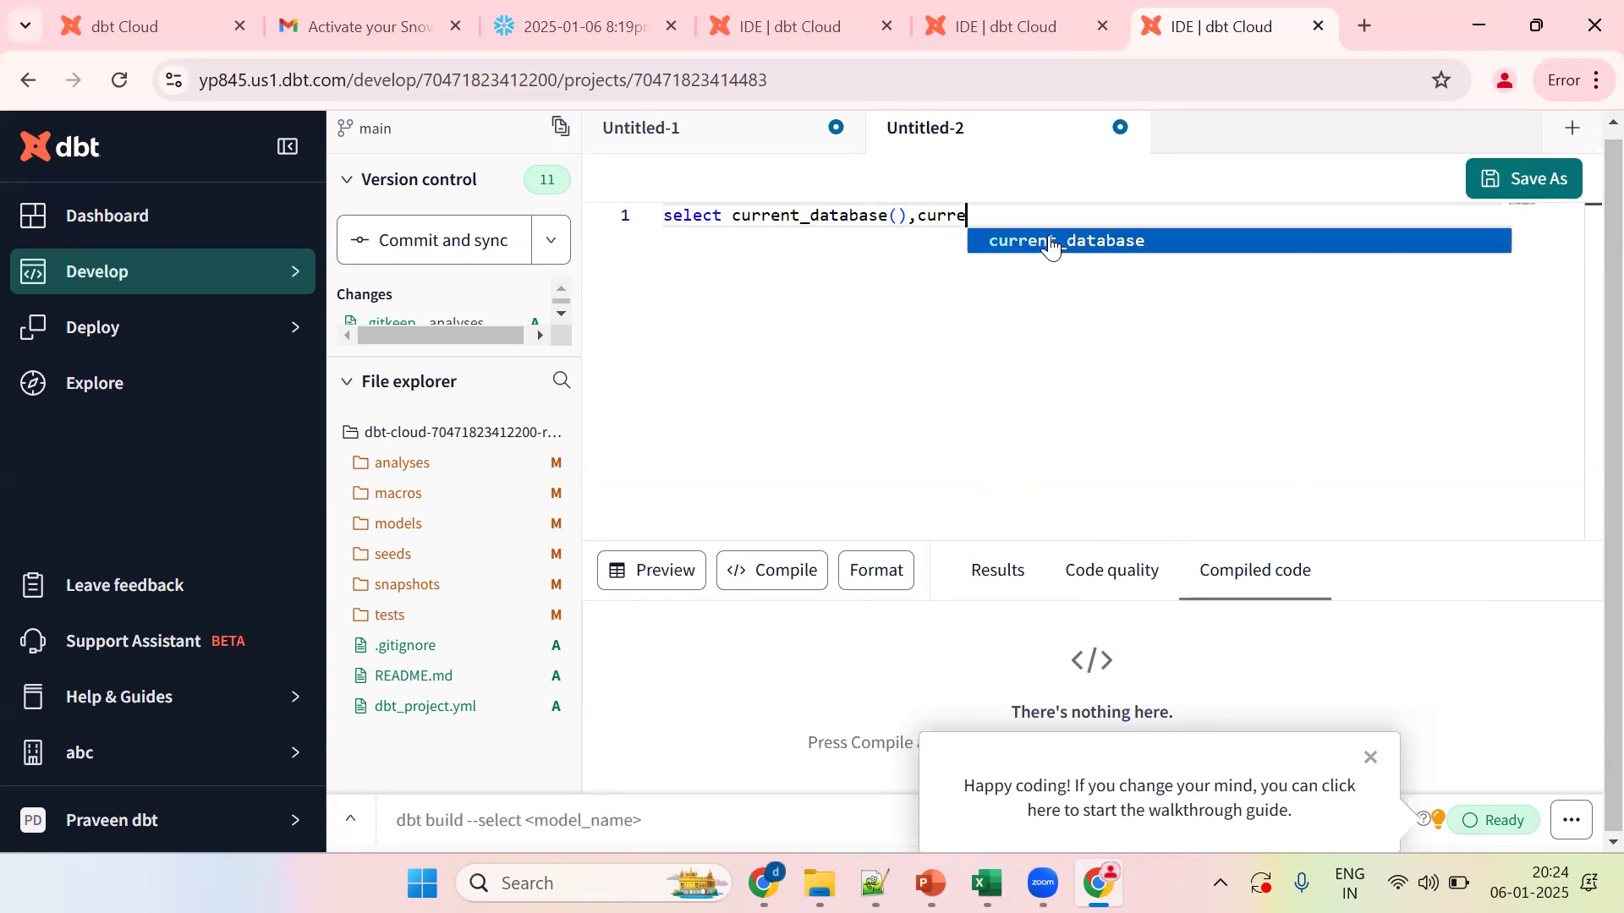
text(nt_schema())
key(ctrl+Return)
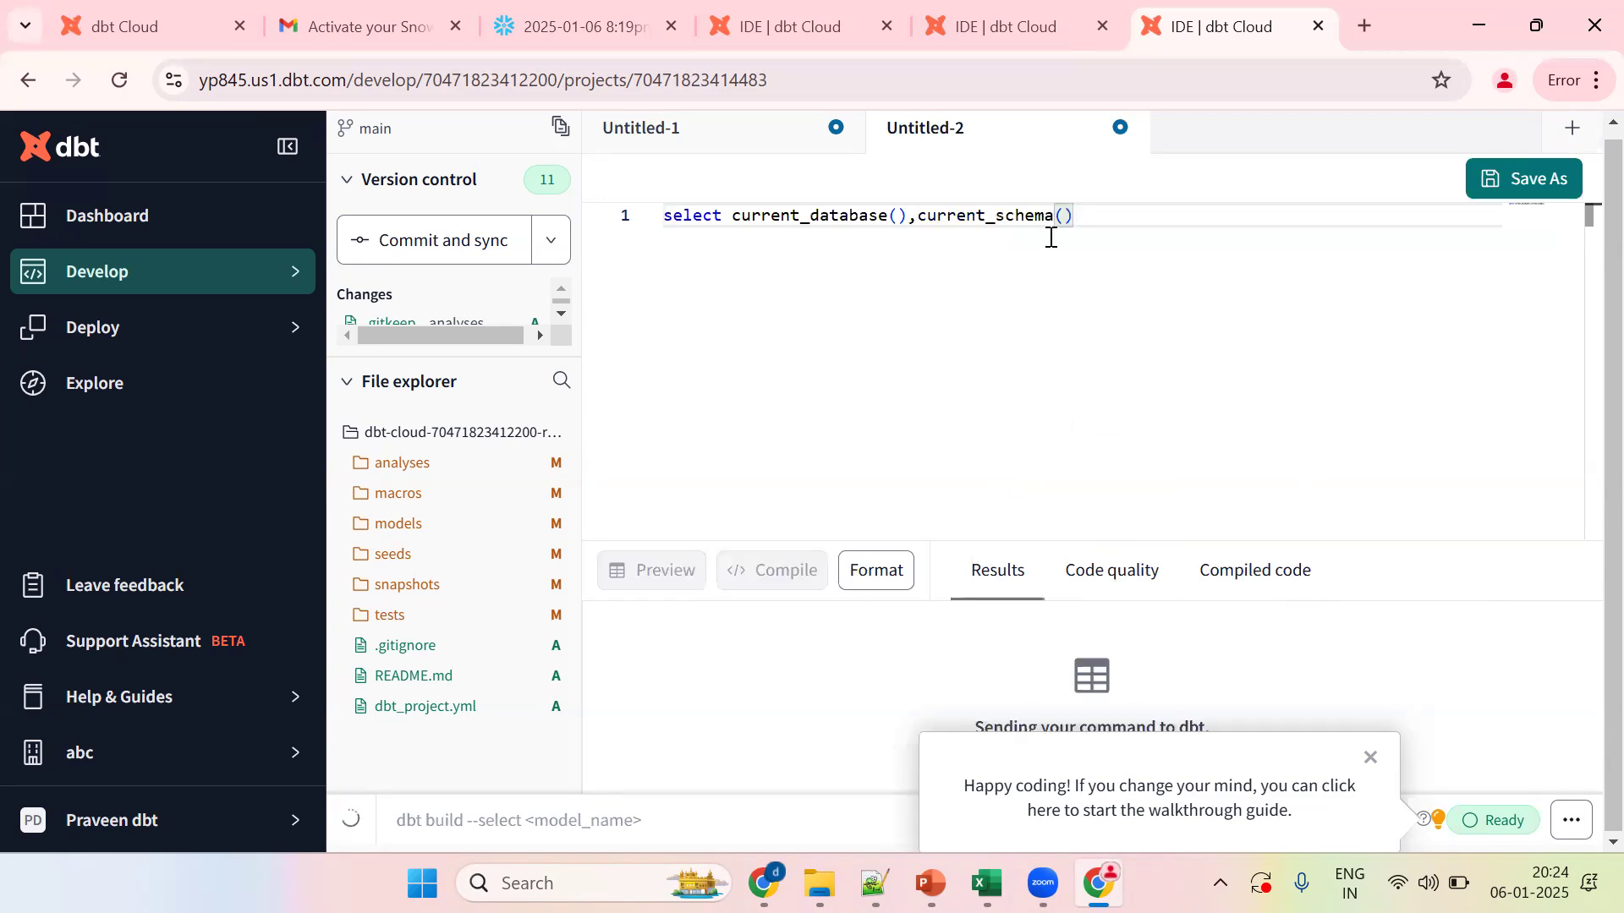
Step: Add current_user() and current_warehouse() to the query, preview it, then rerun with a semicolon
click(1375, 761)
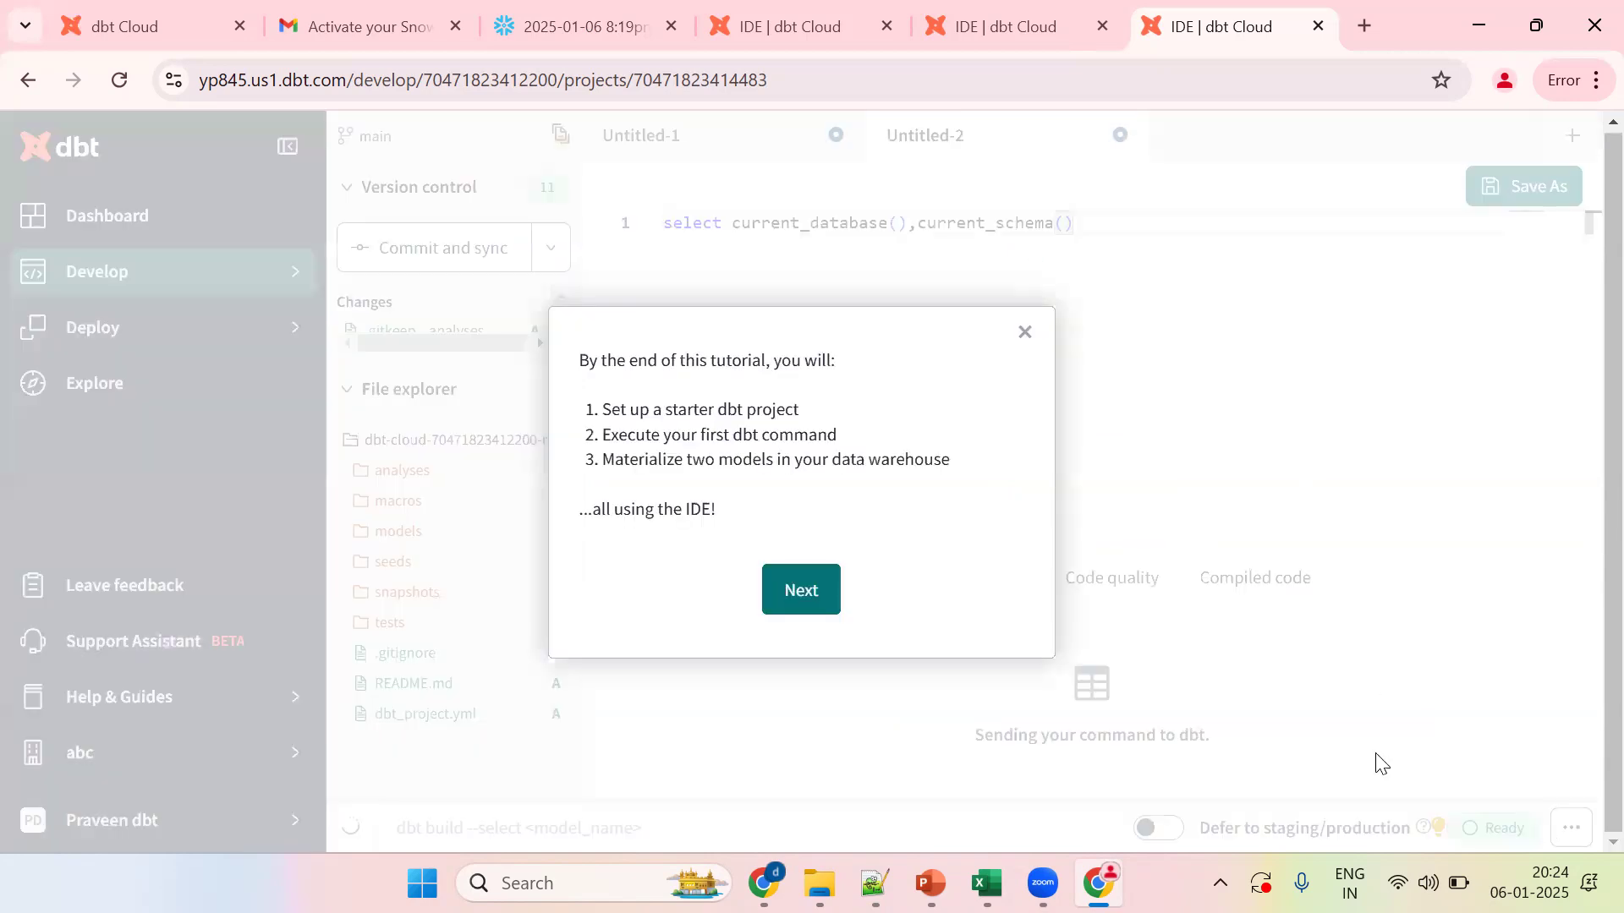
click(1022, 335)
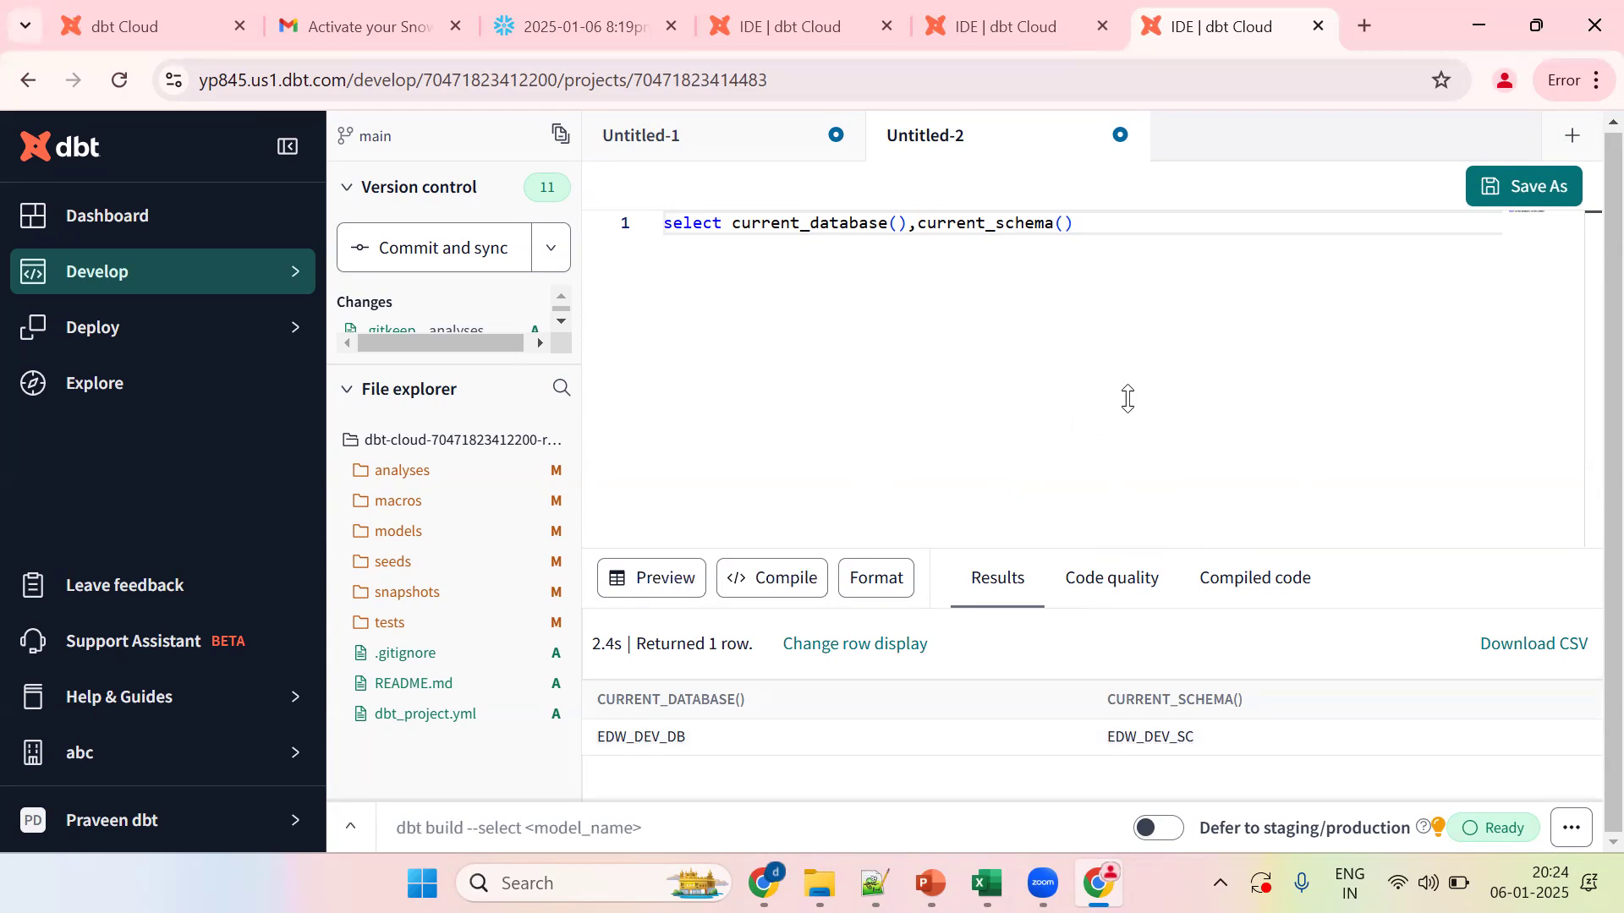
click(1091, 230)
text(,current_user(),current)
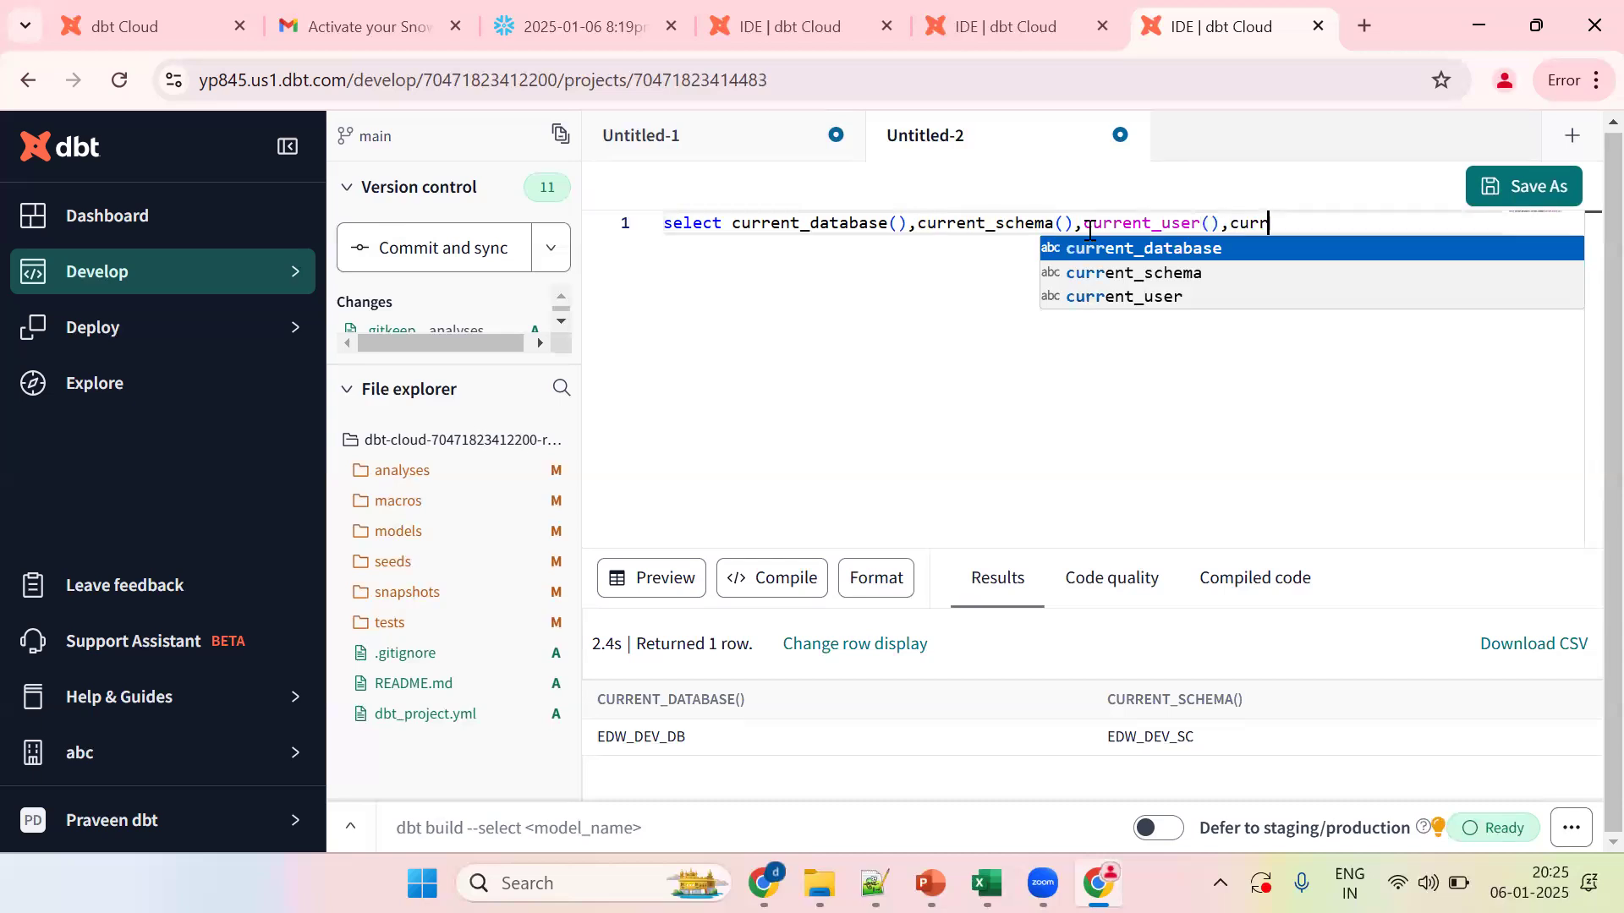
text(_ware)
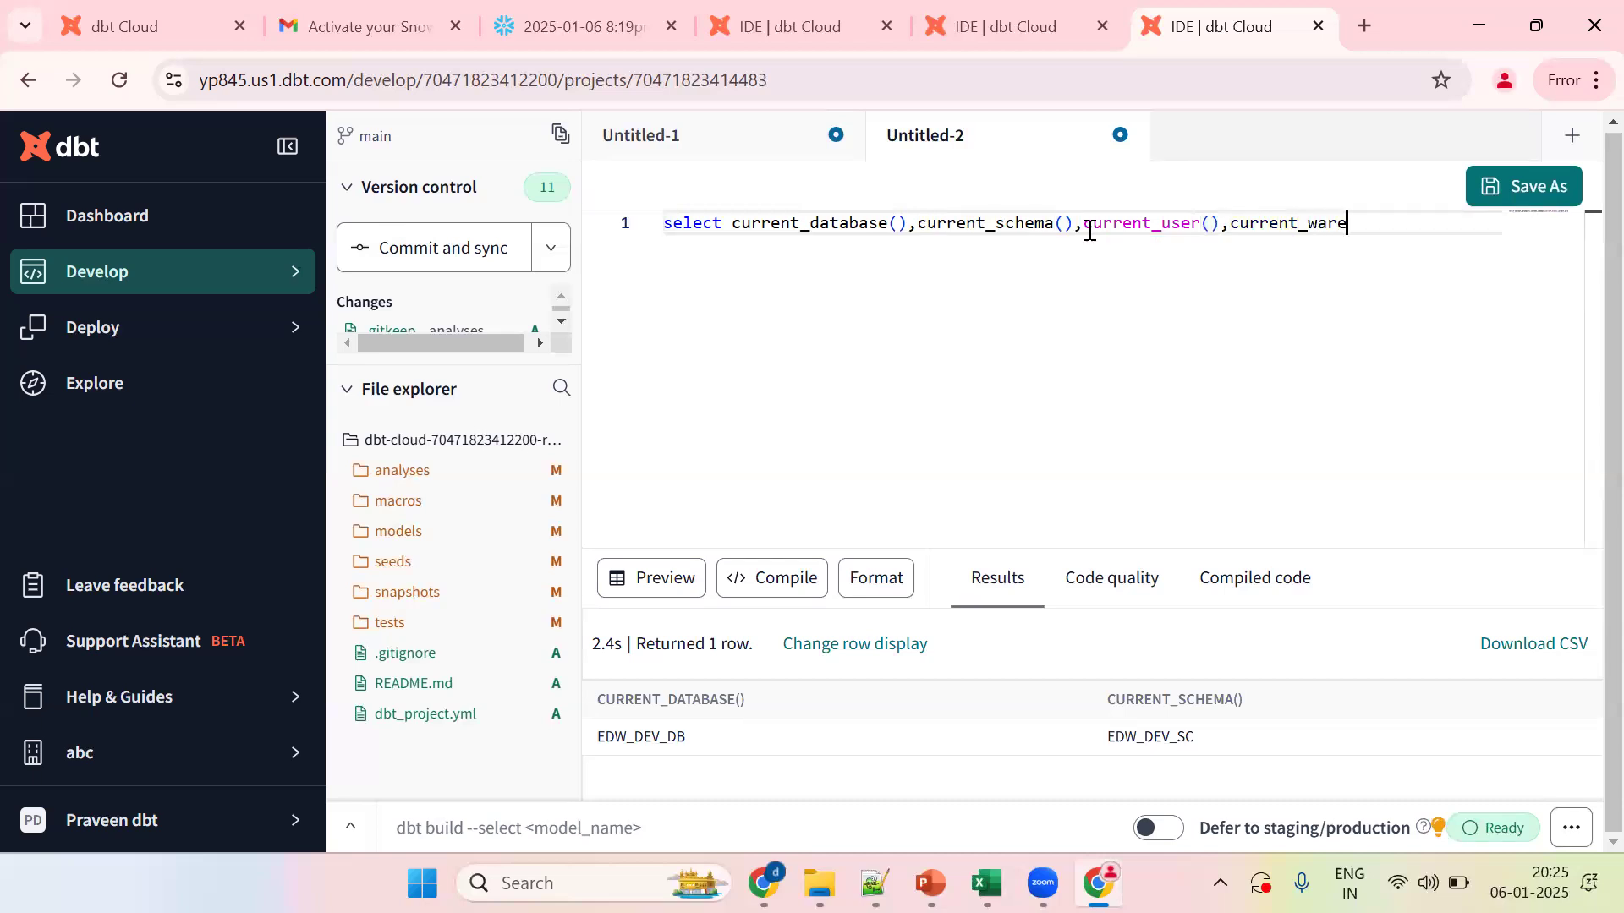
text(house()
key(ctrl+Return)
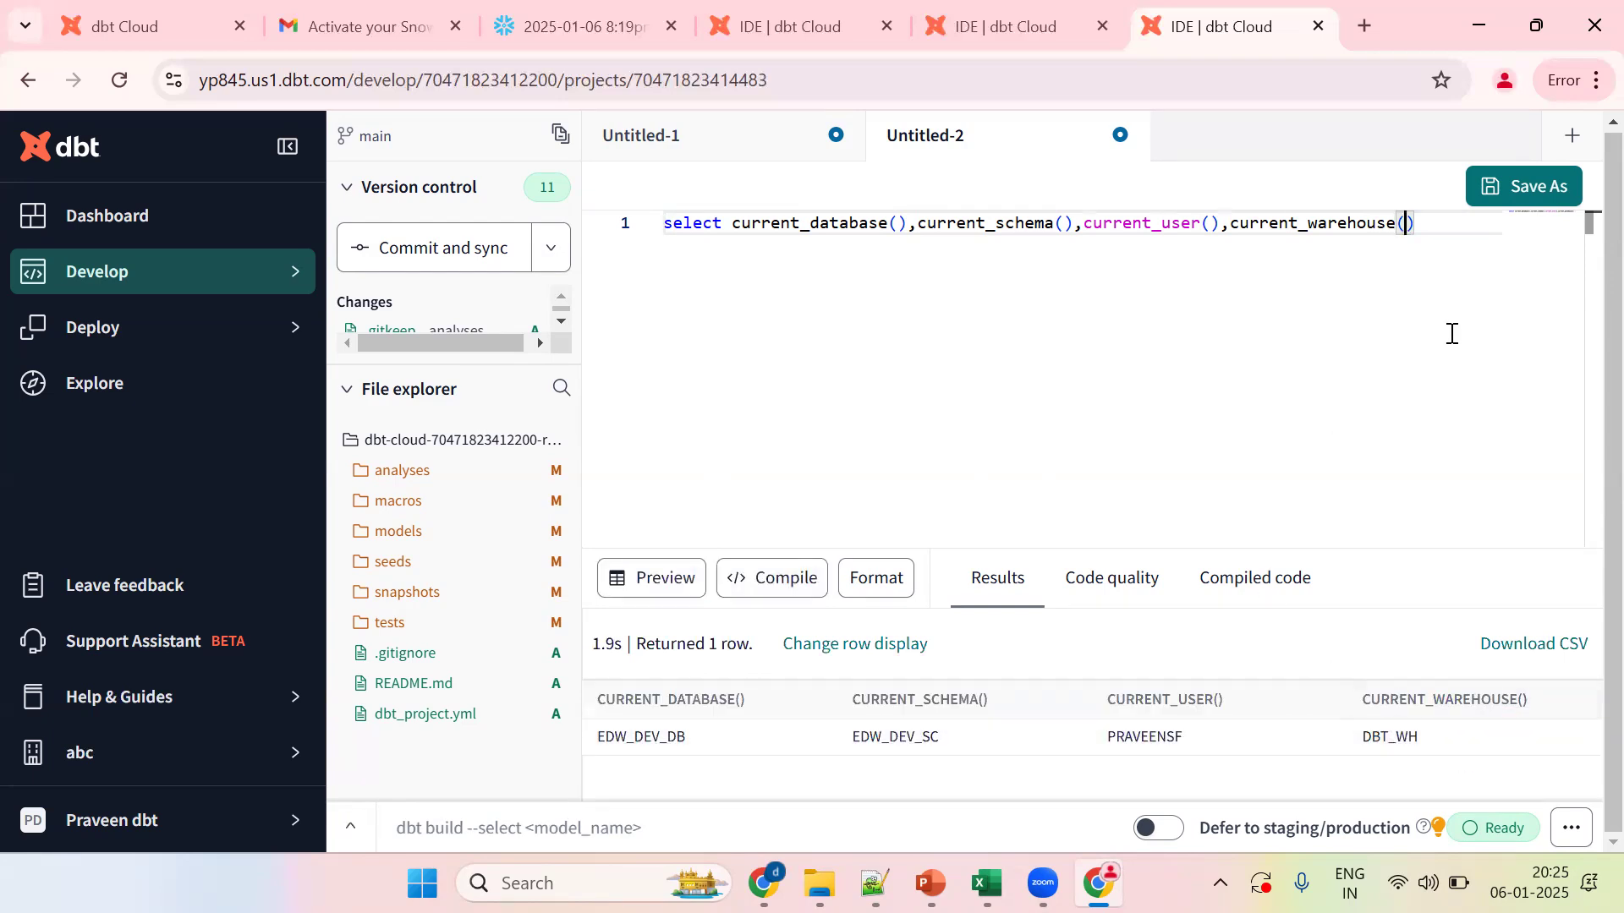
text(;)
key(ctrl+Return)
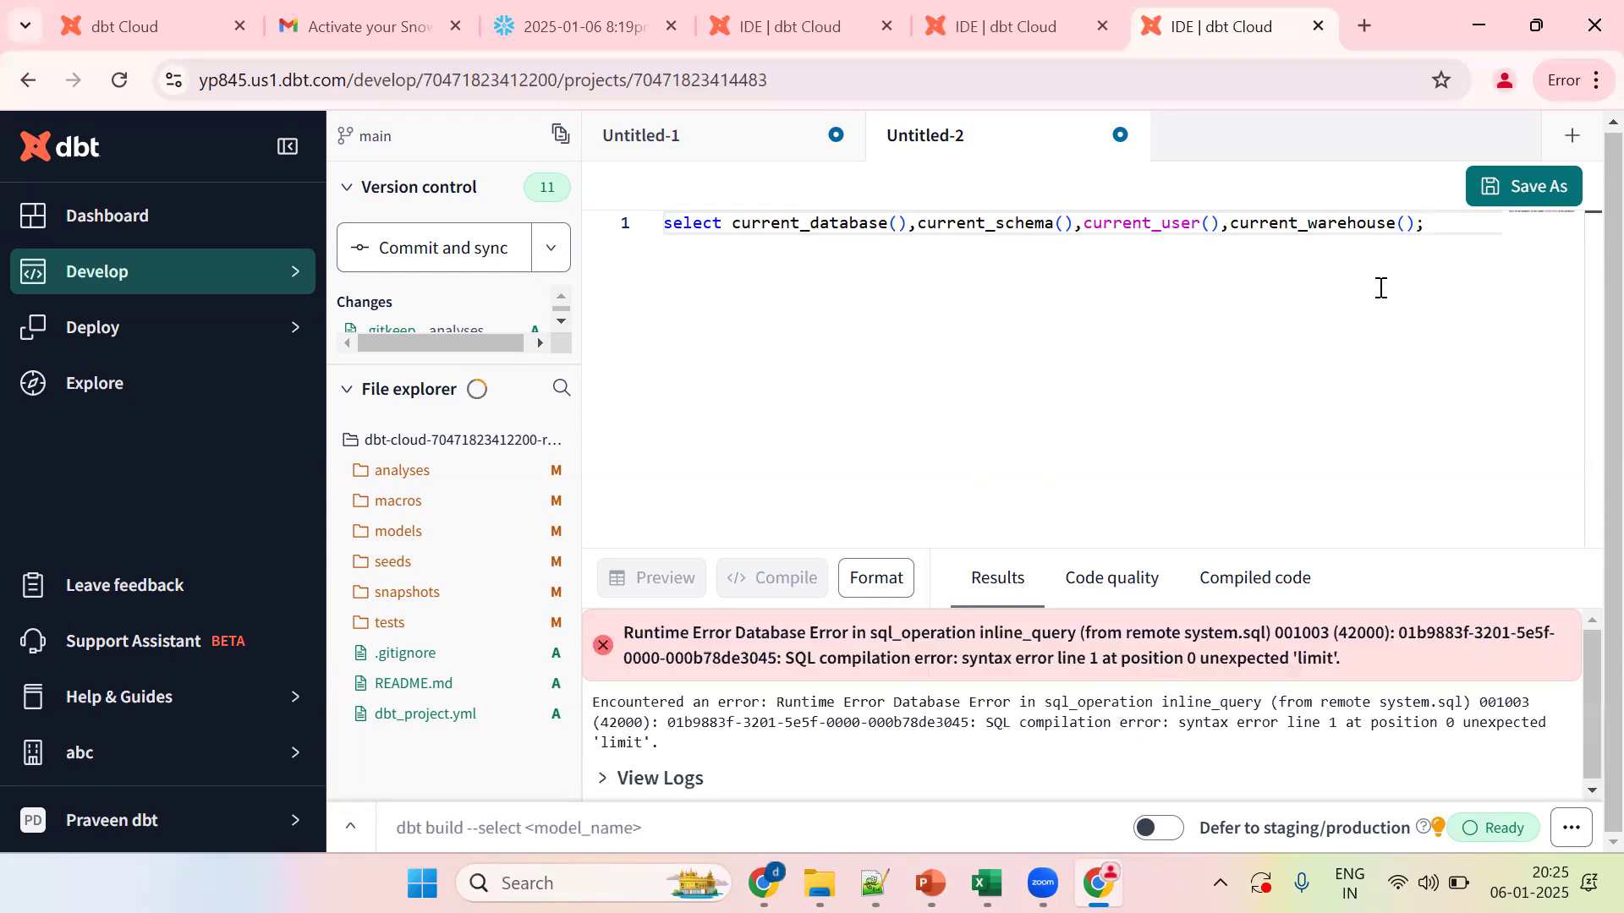
Step: Move the query out of the dbt editor into the Notepad++ notes
key(ctrl+a)
key(ctrl+c)
key(BackSpace)
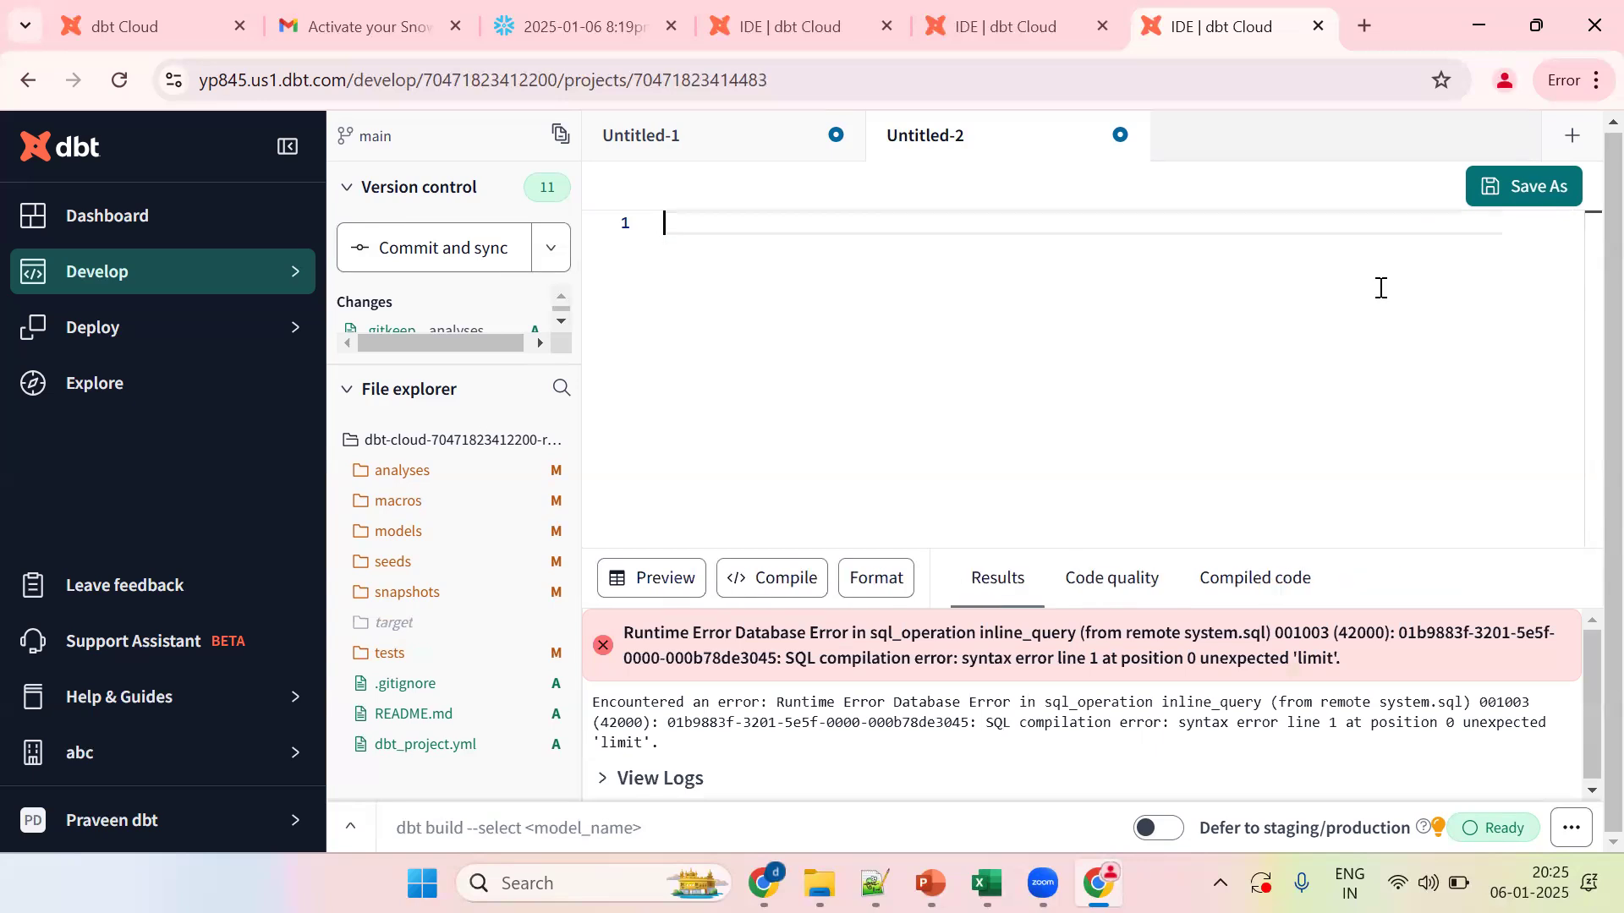
click(875, 883)
key(Return)
key(Return)
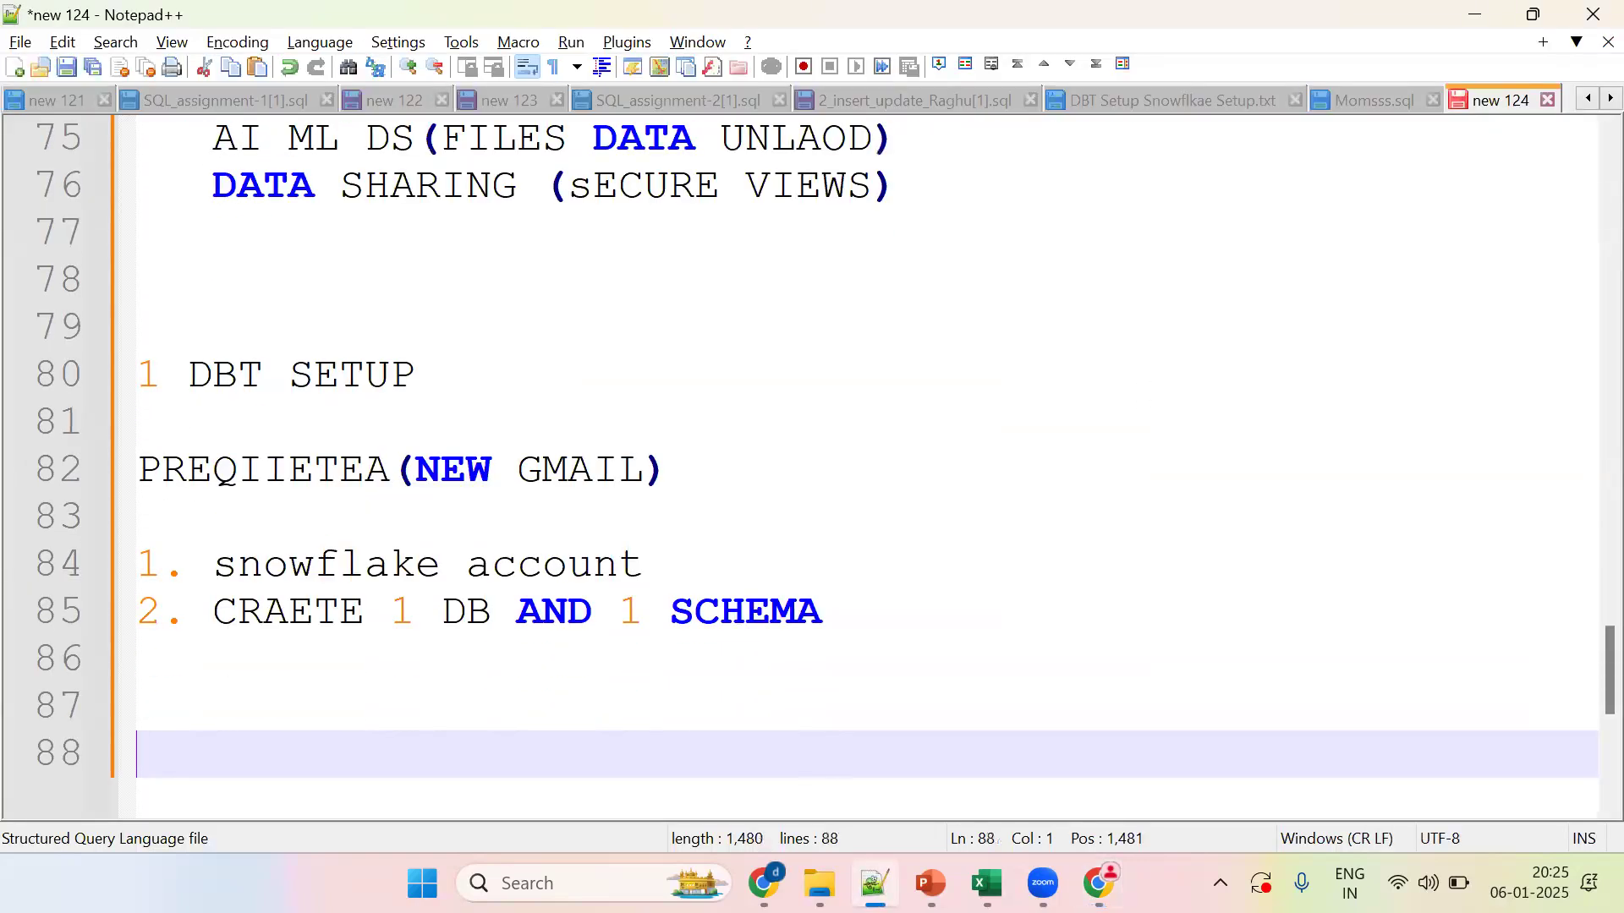
key(ctrl+v)
key(alt+Tab)
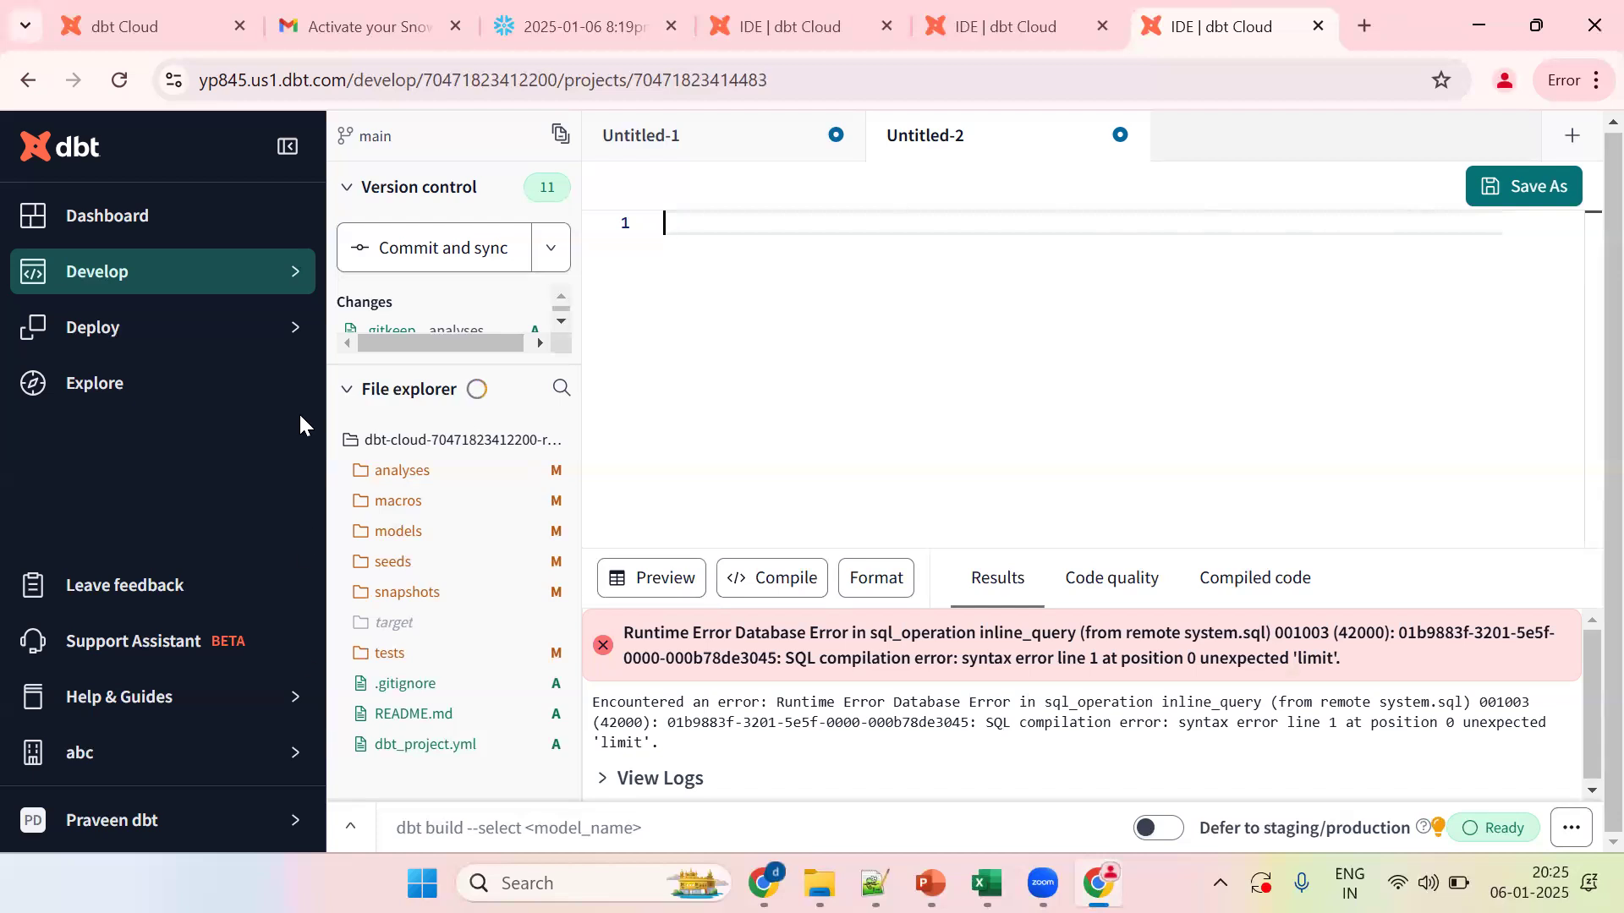
Step: Collapse the sidebar and choose Create new account from the account menu
click(288, 146)
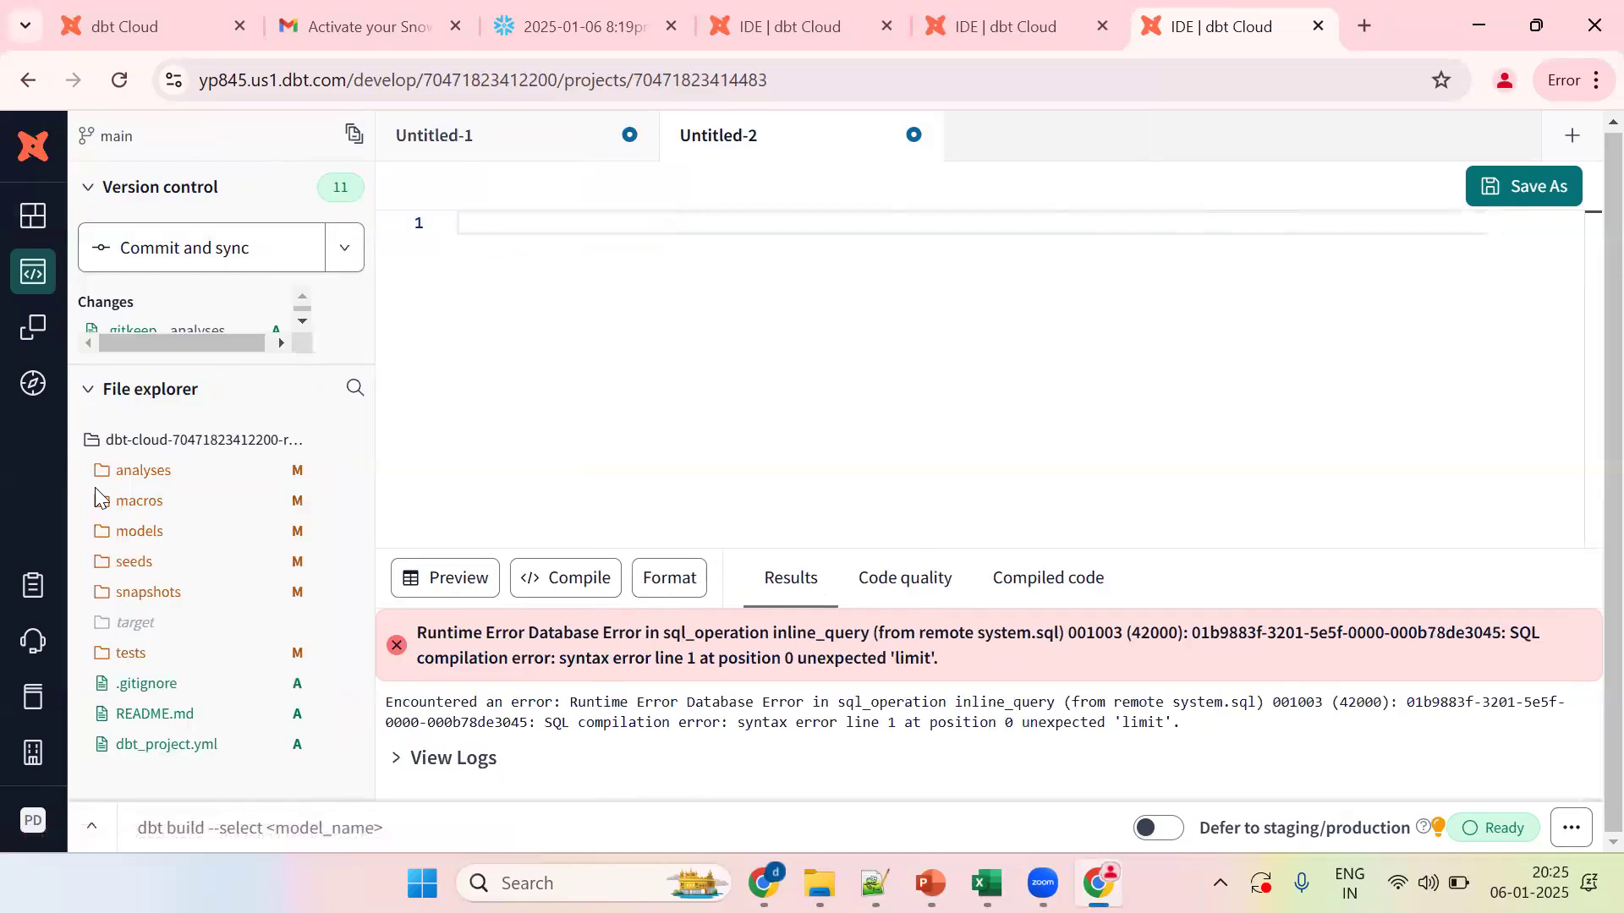
click(44, 761)
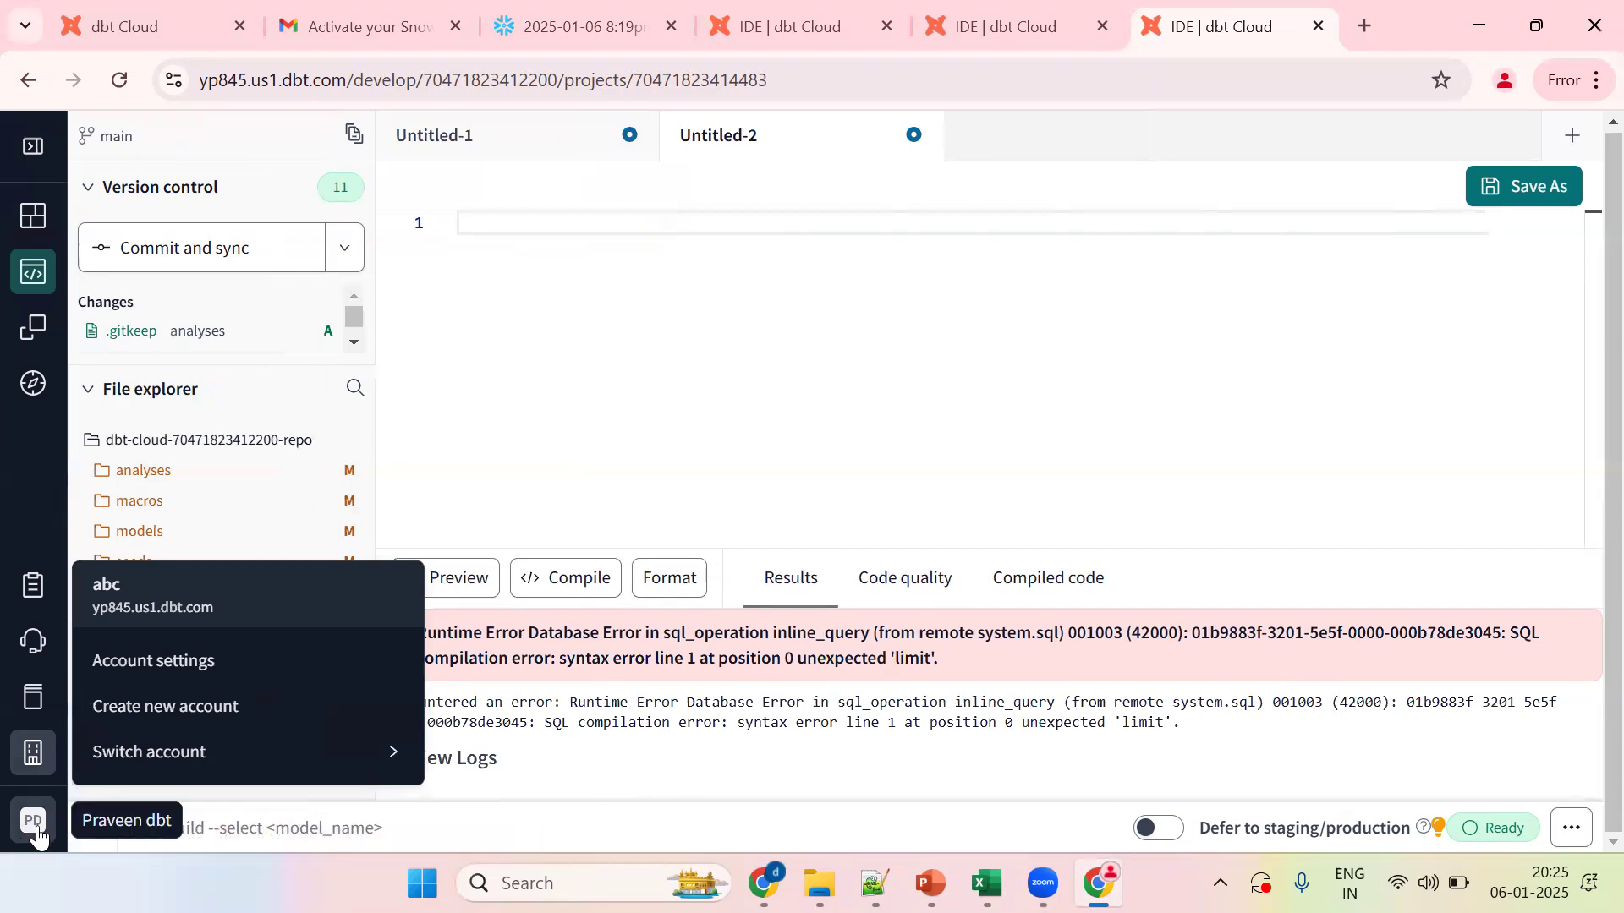
click(35, 761)
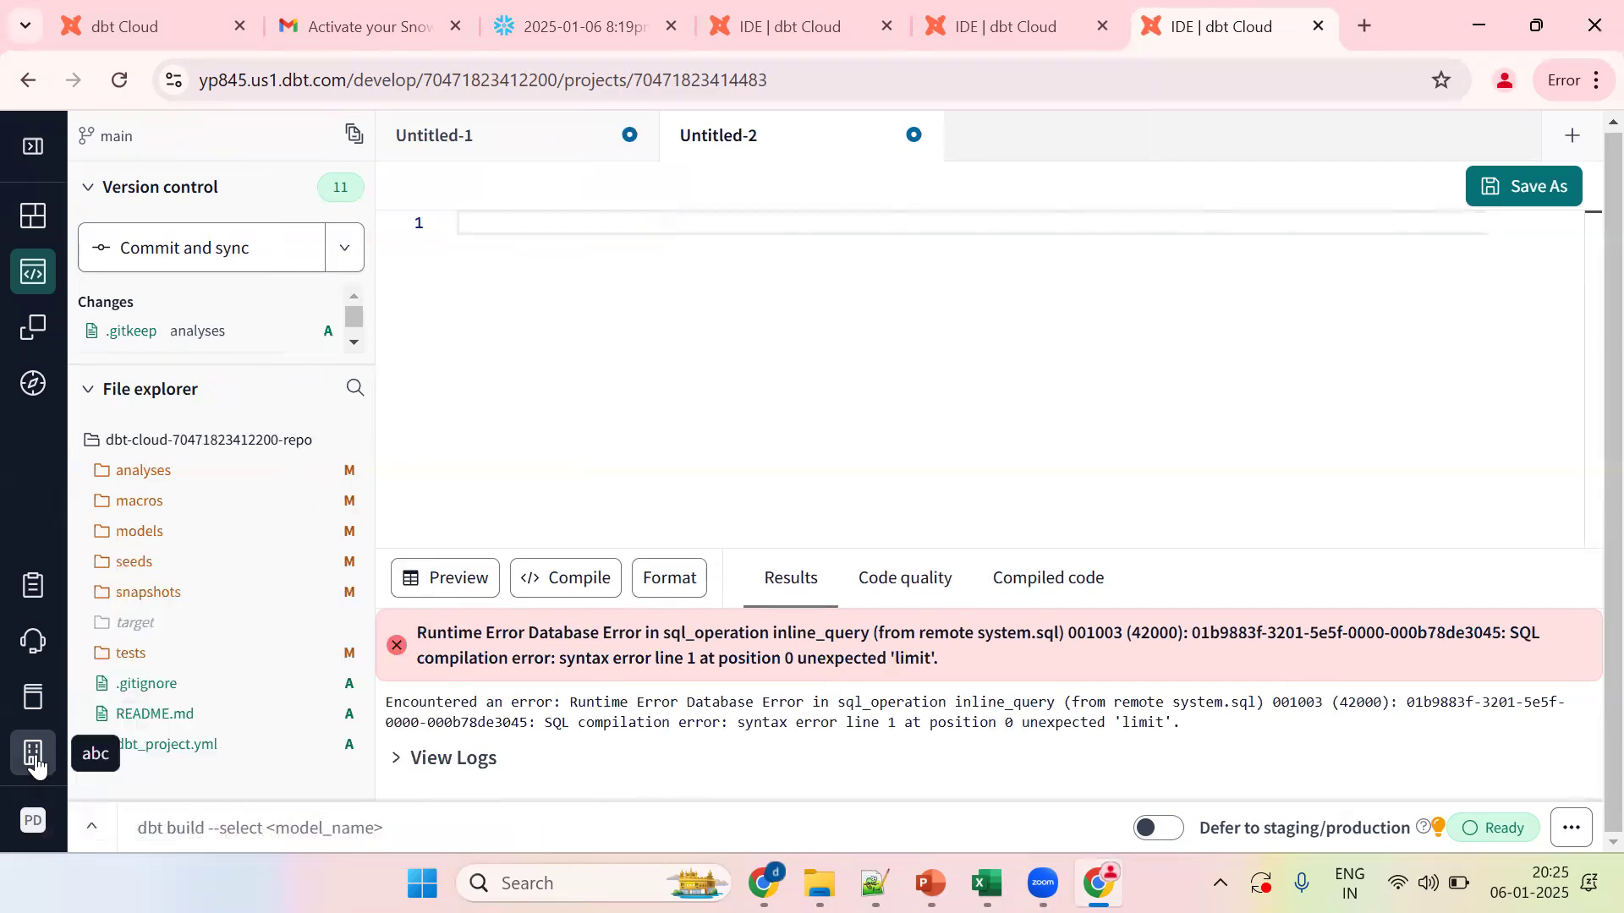
click(35, 764)
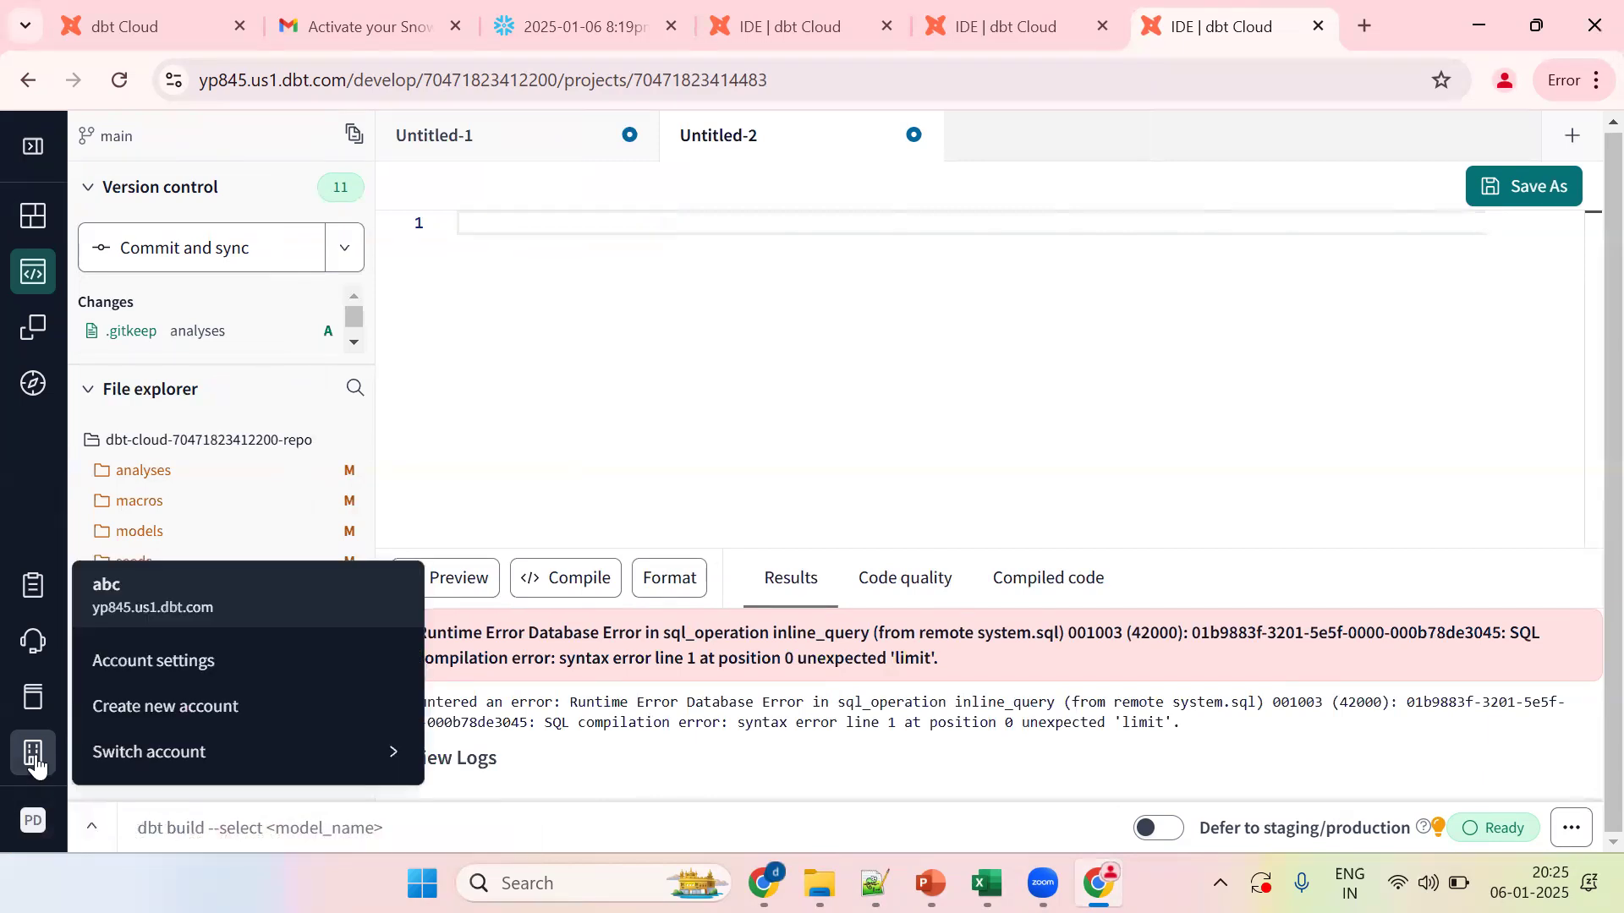
click(196, 706)
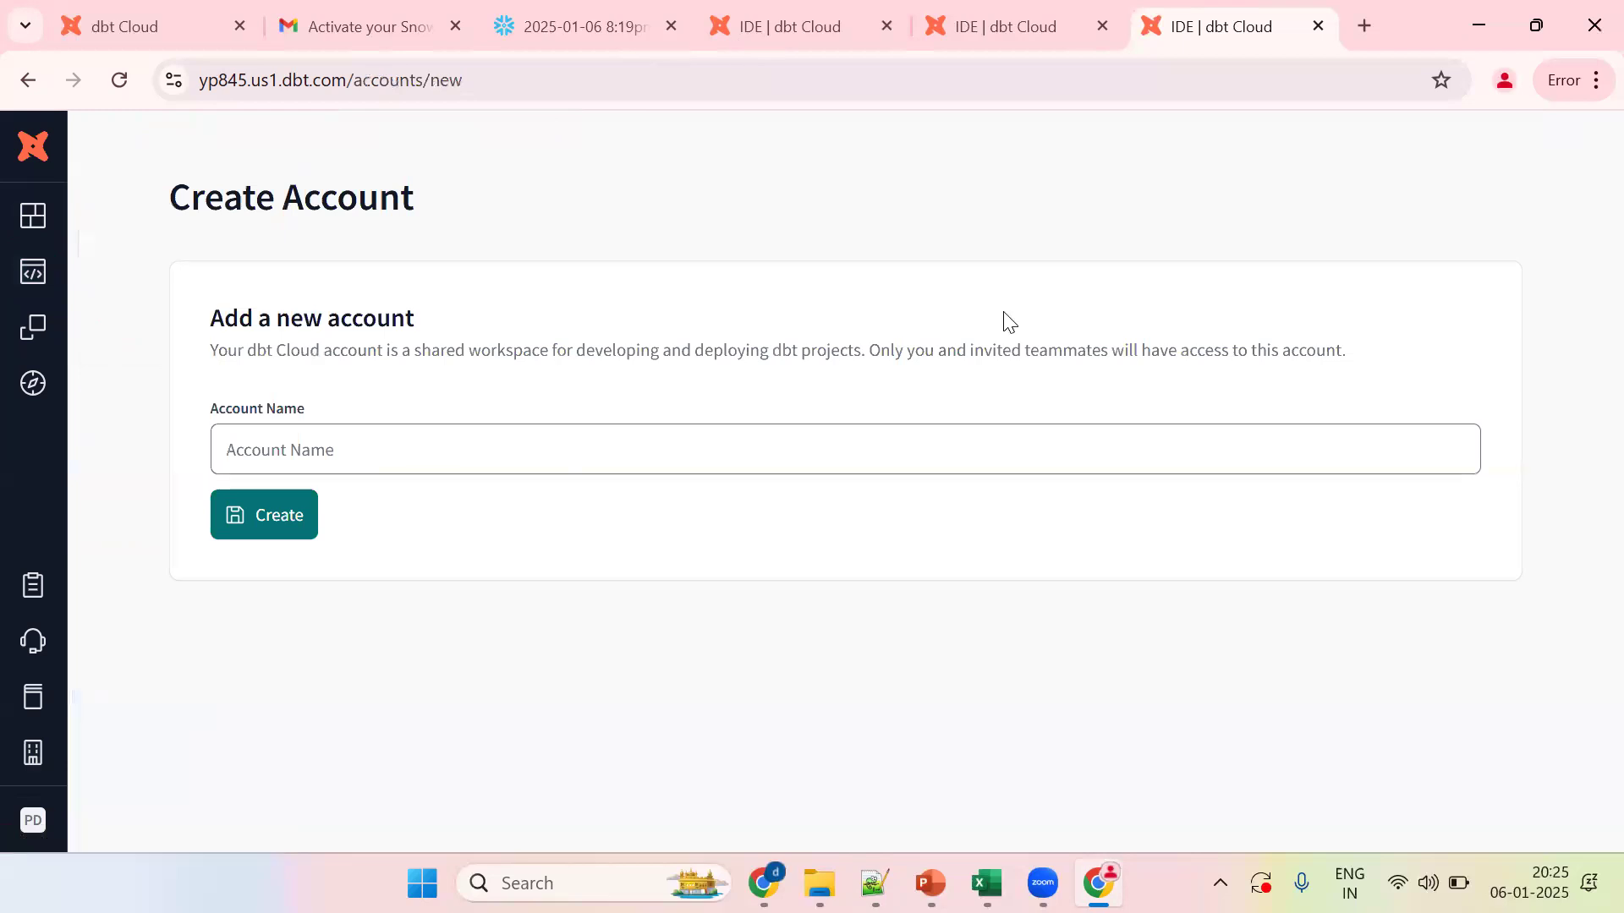
Step: Enter DBT WITH SF as the Account Name and submit it
click(419, 448)
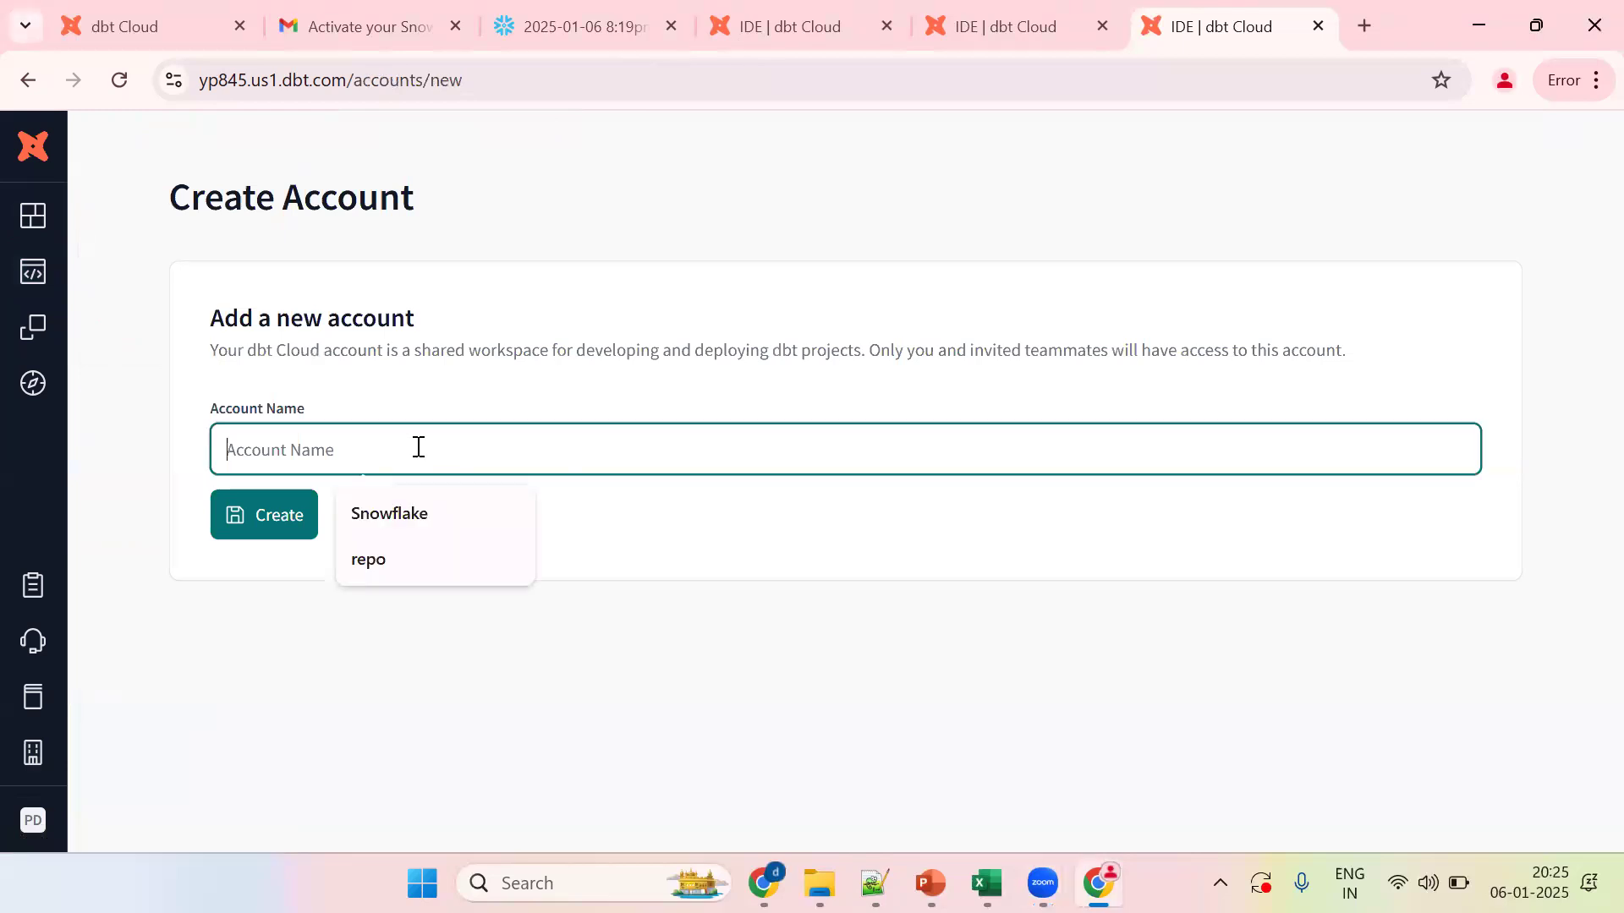
text(DBT)
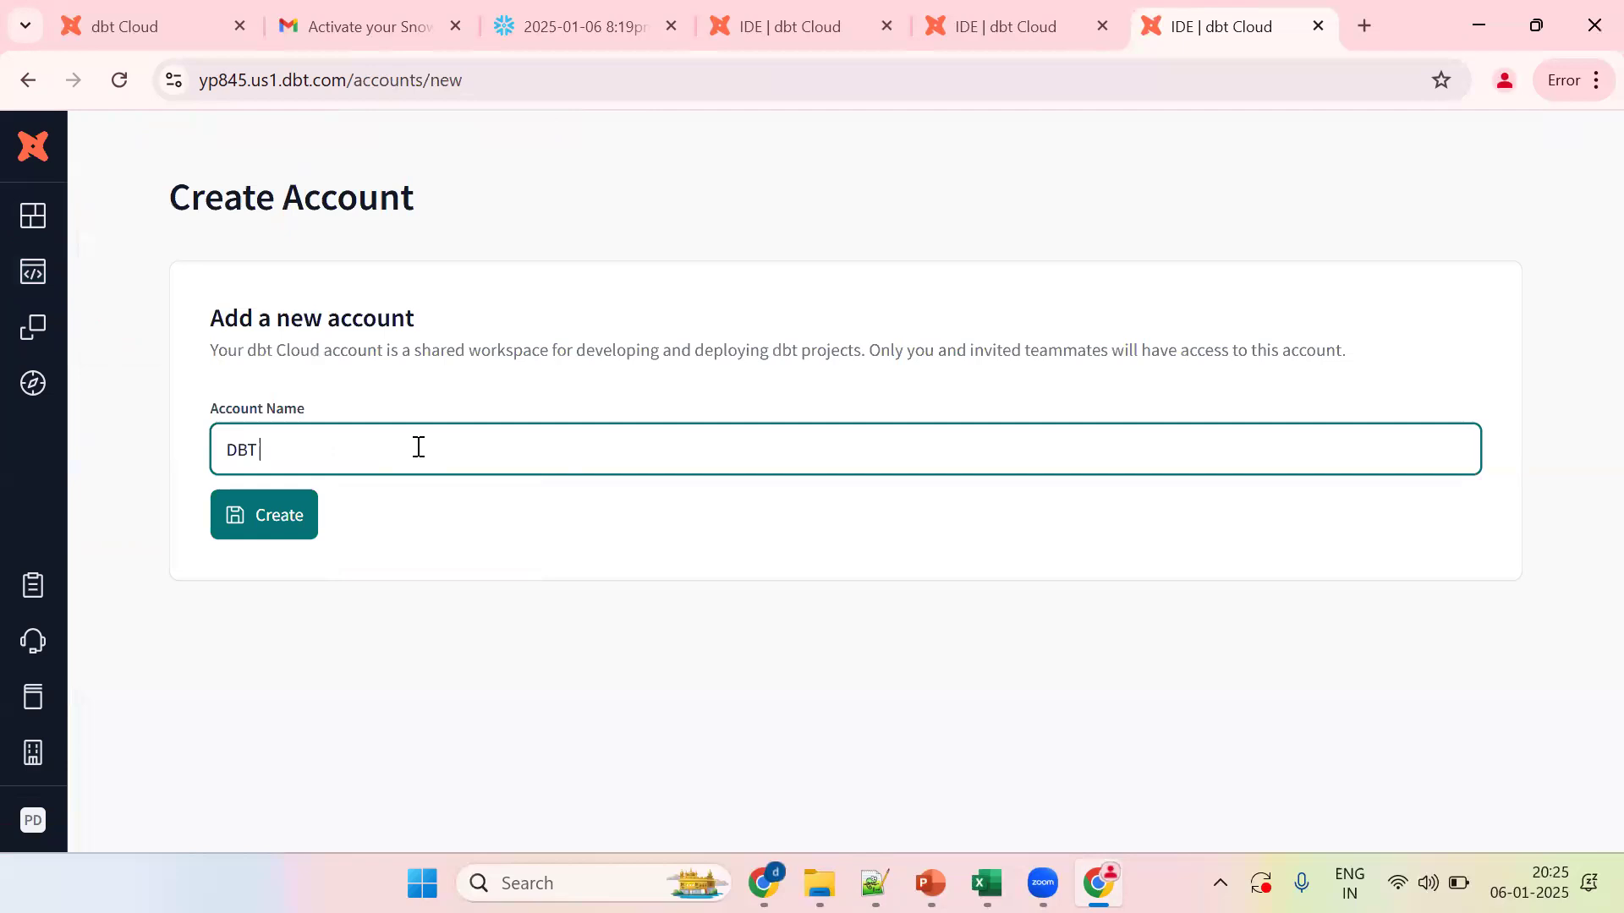
text(WITH SF)
click(298, 516)
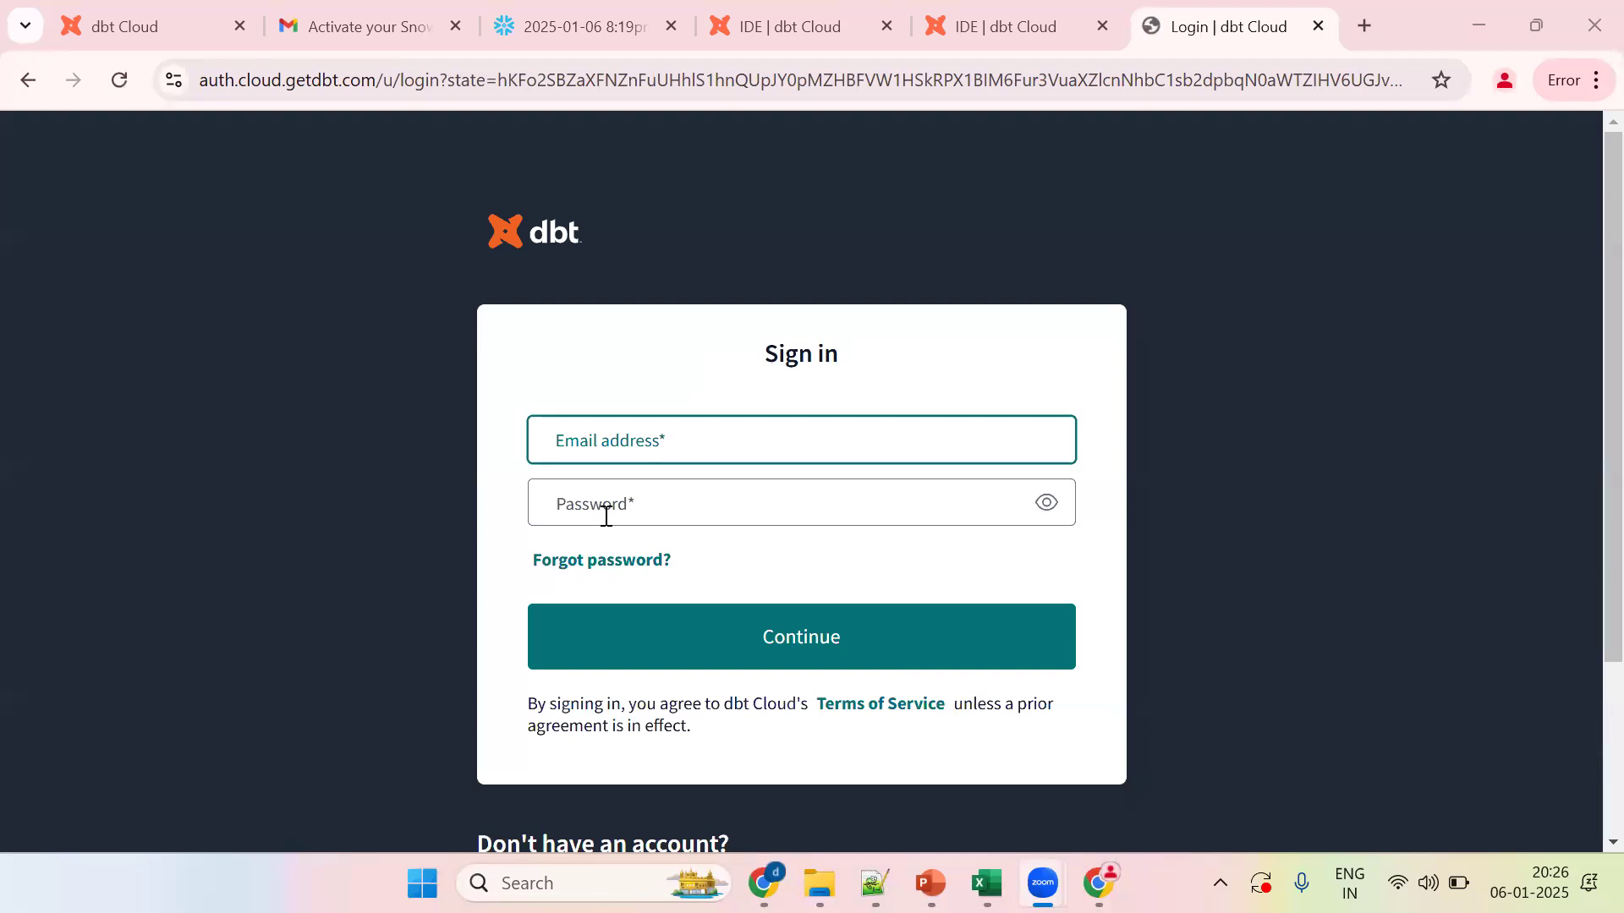
Step: Sign in to dbt Cloud using the browser's saved login details
click(605, 516)
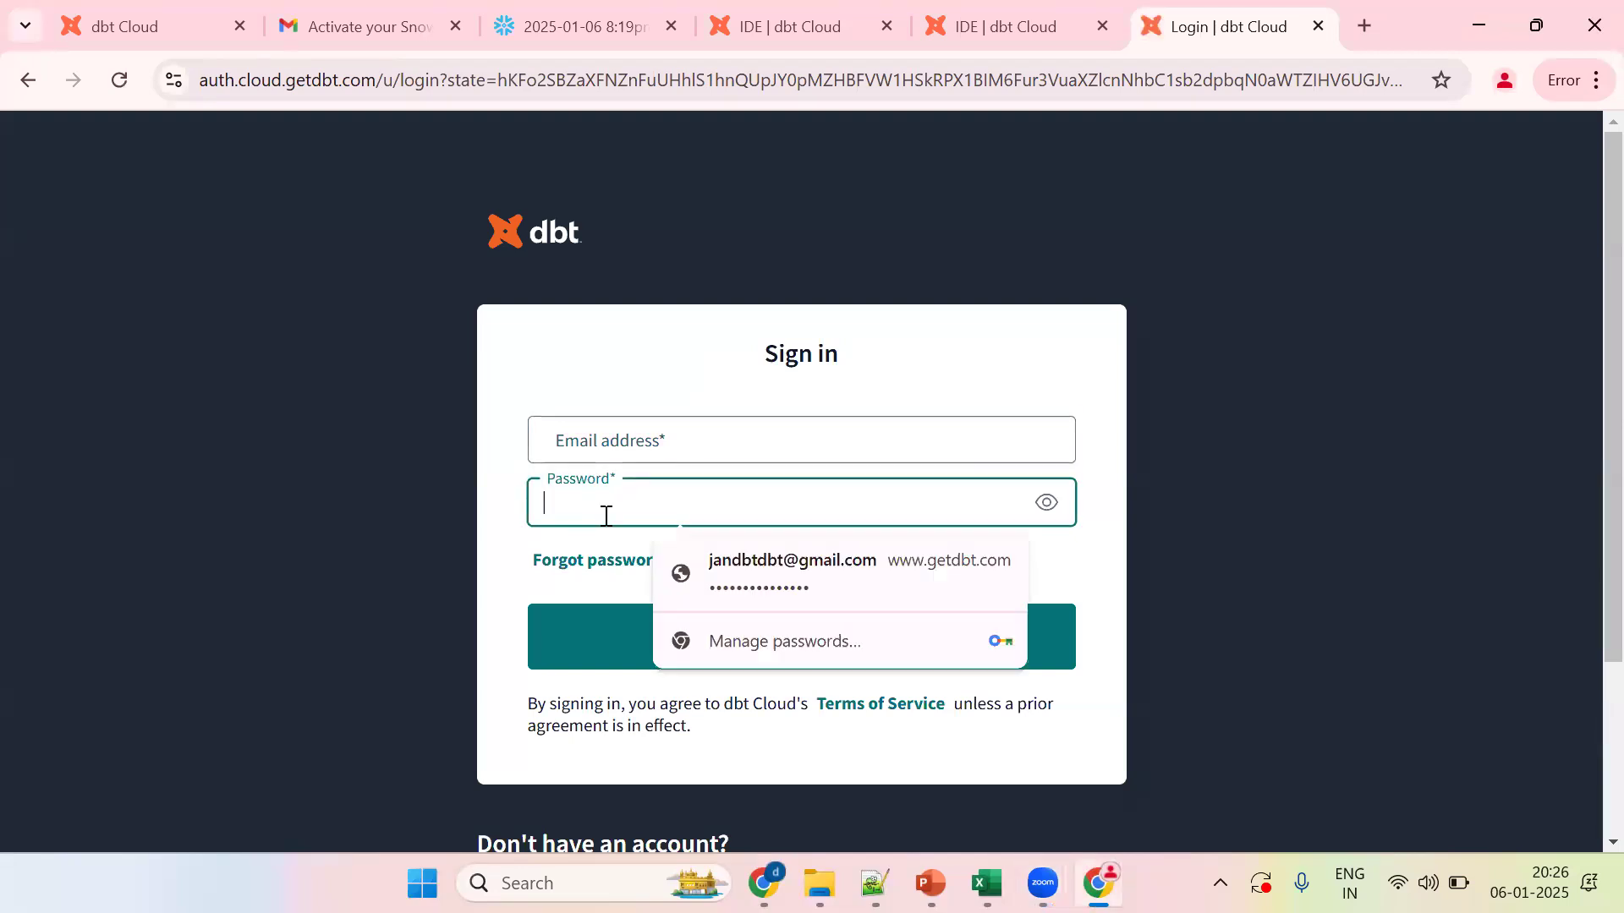
click(696, 435)
click(739, 506)
click(732, 655)
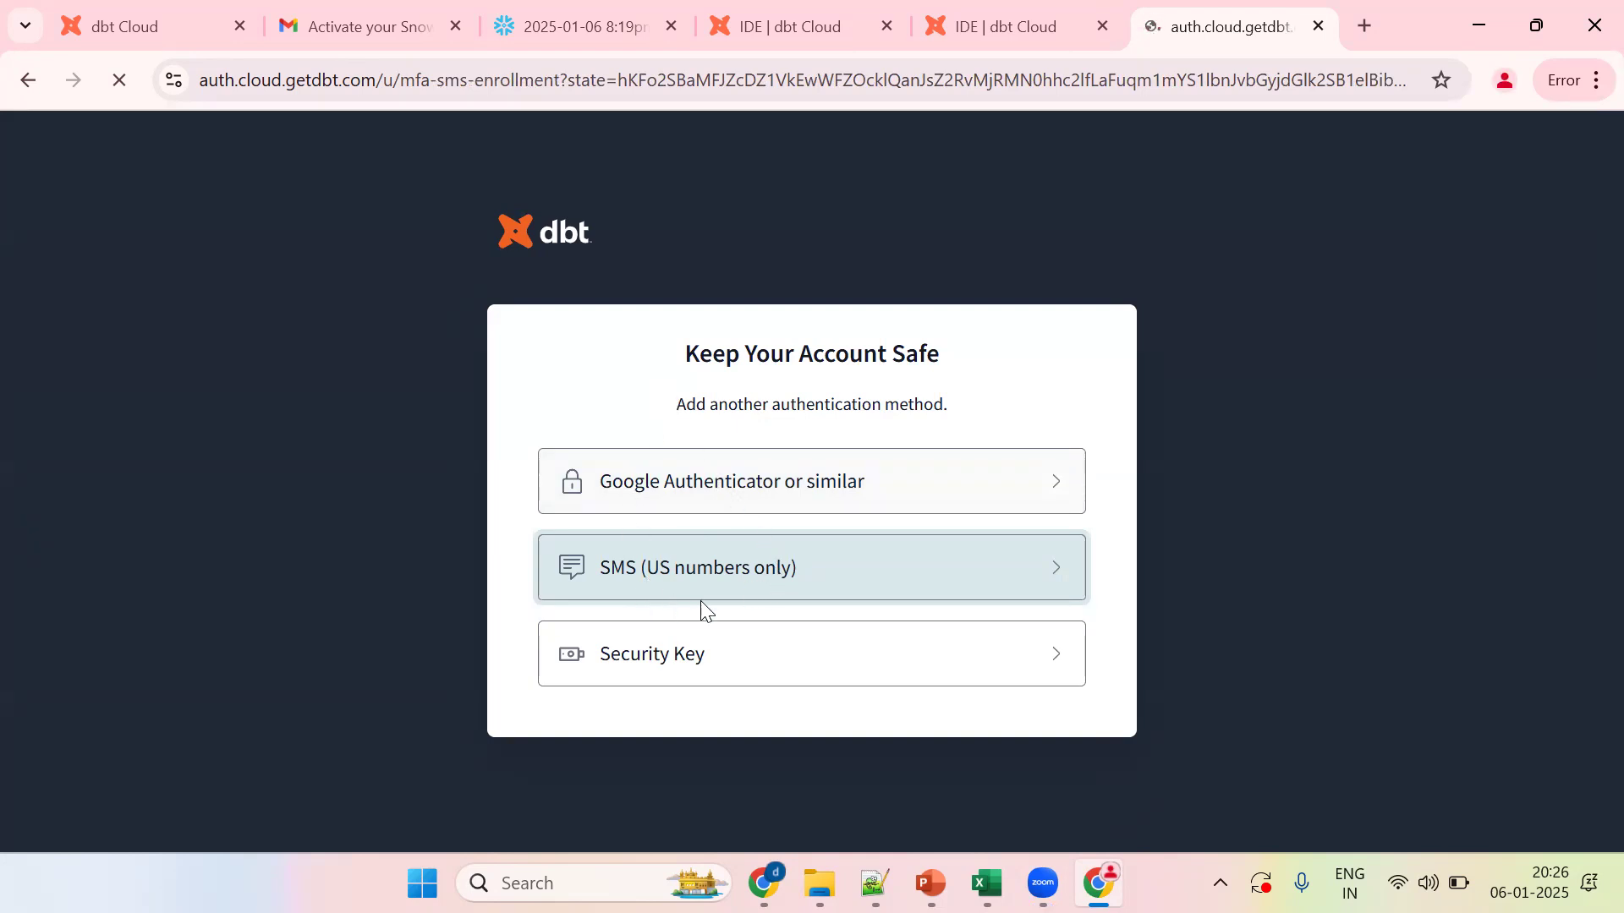
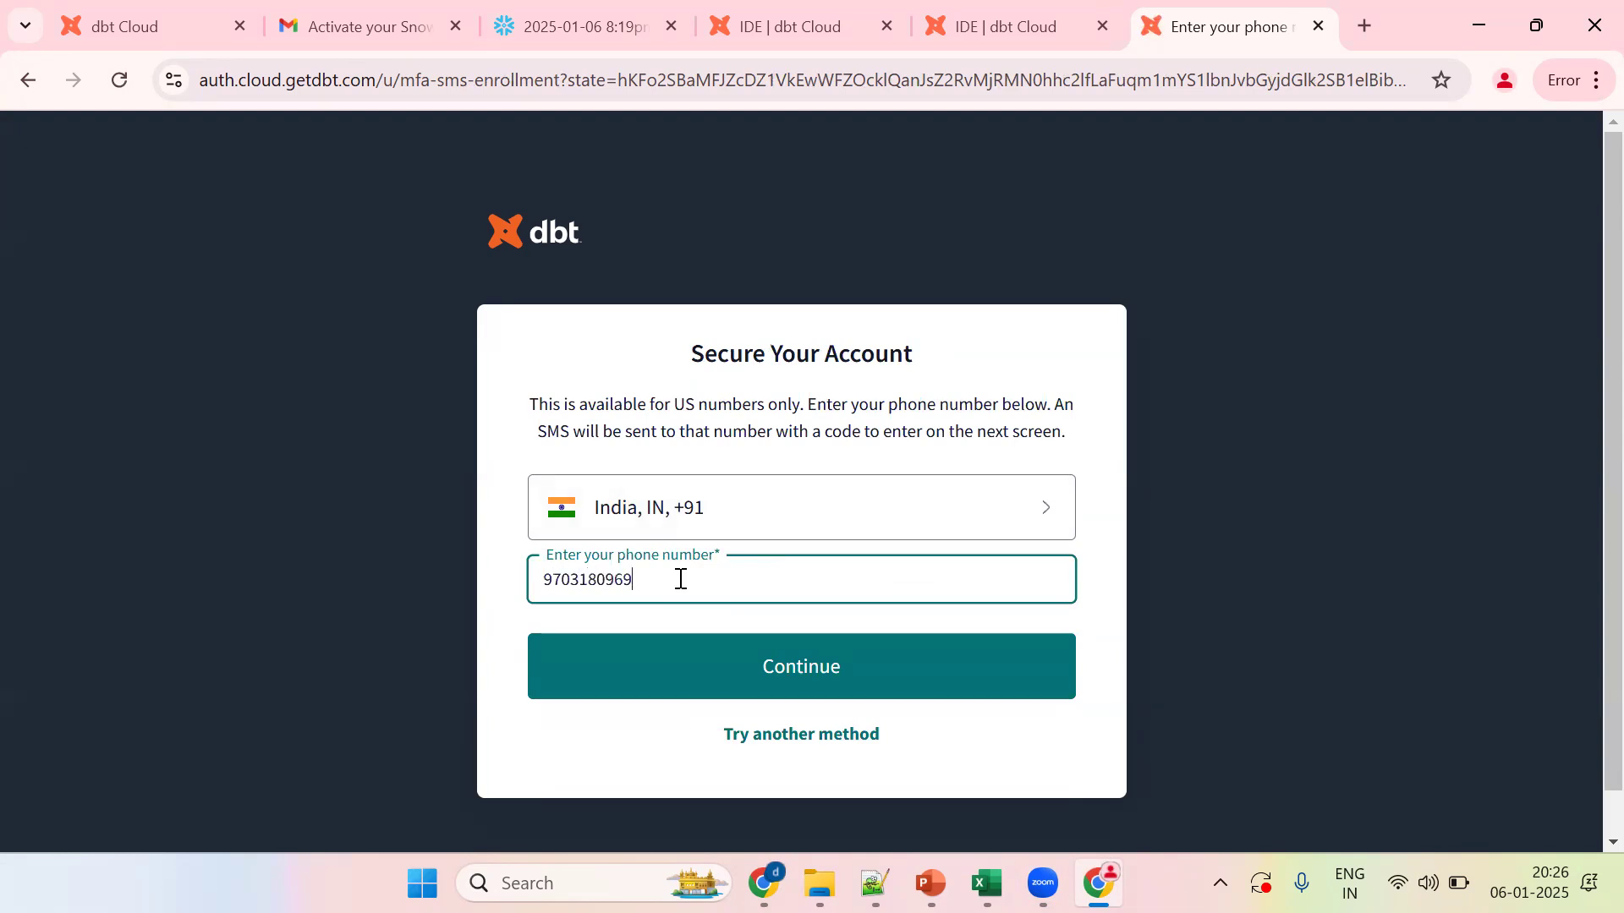
Step: Enrol SMS two-factor with the phone number and received code, then copy the recovery code
click(725, 682)
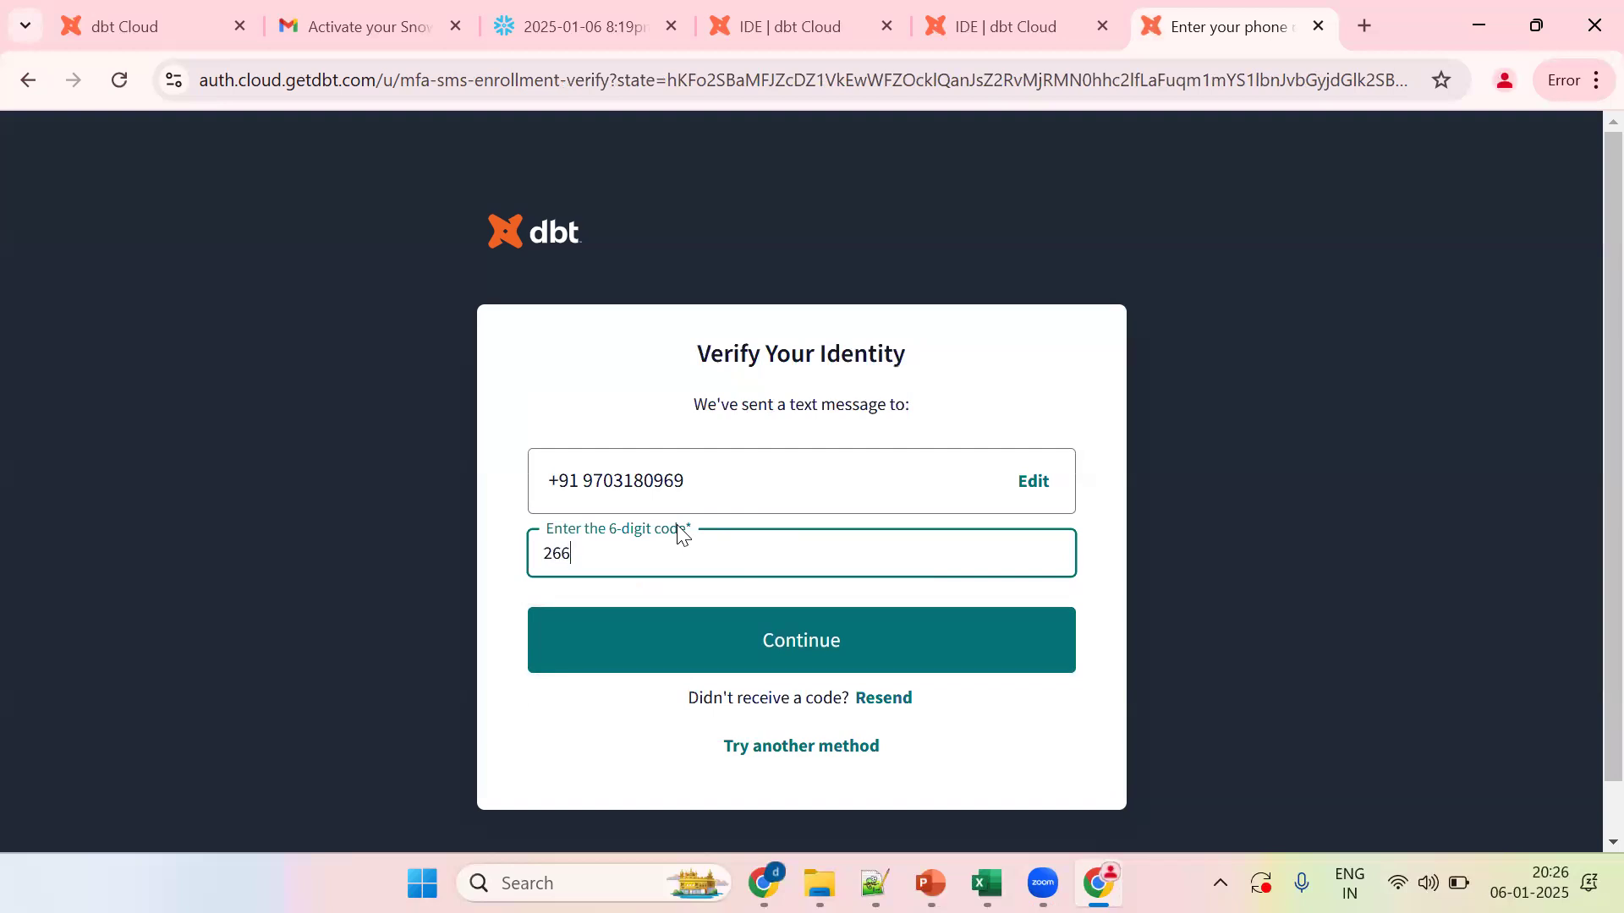
text(5)
click(741, 640)
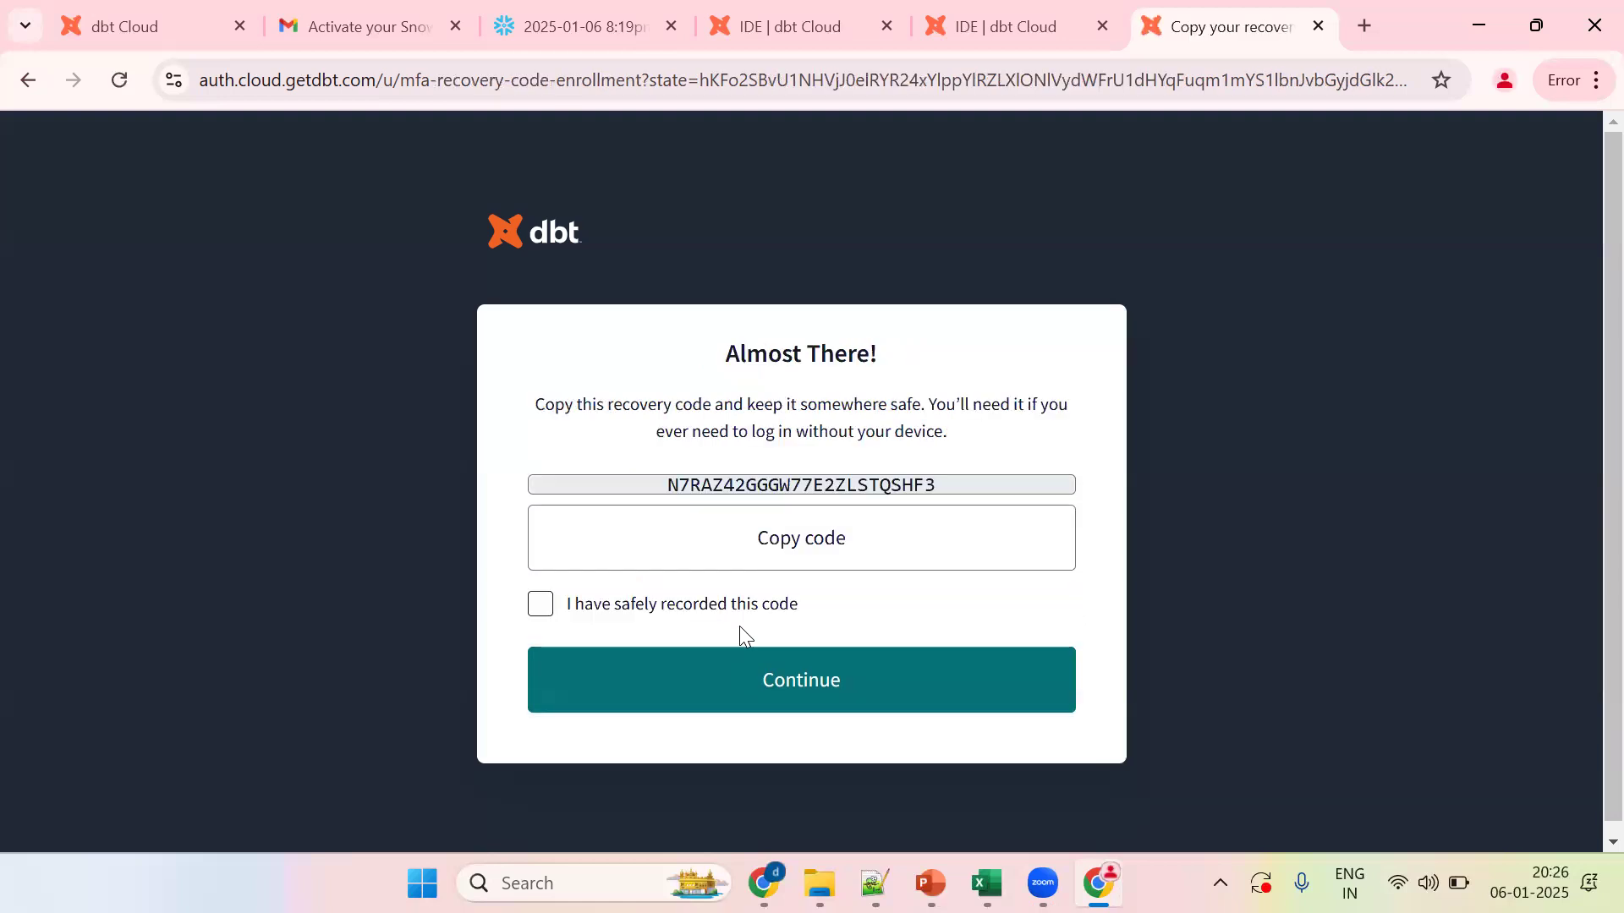
click(775, 538)
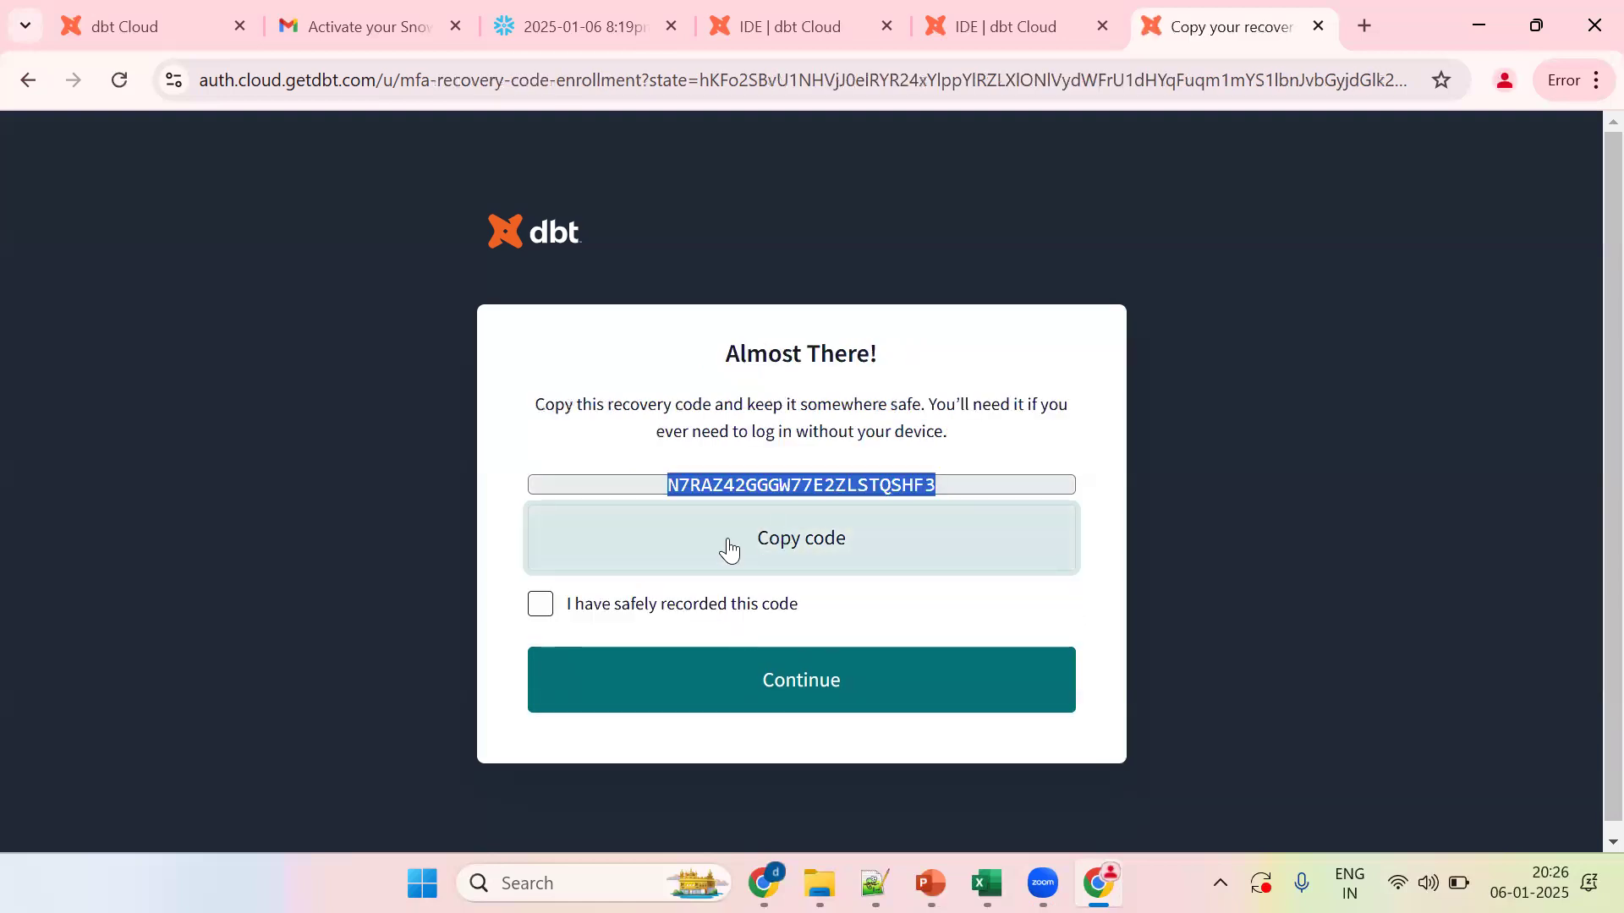
click(540, 604)
click(875, 884)
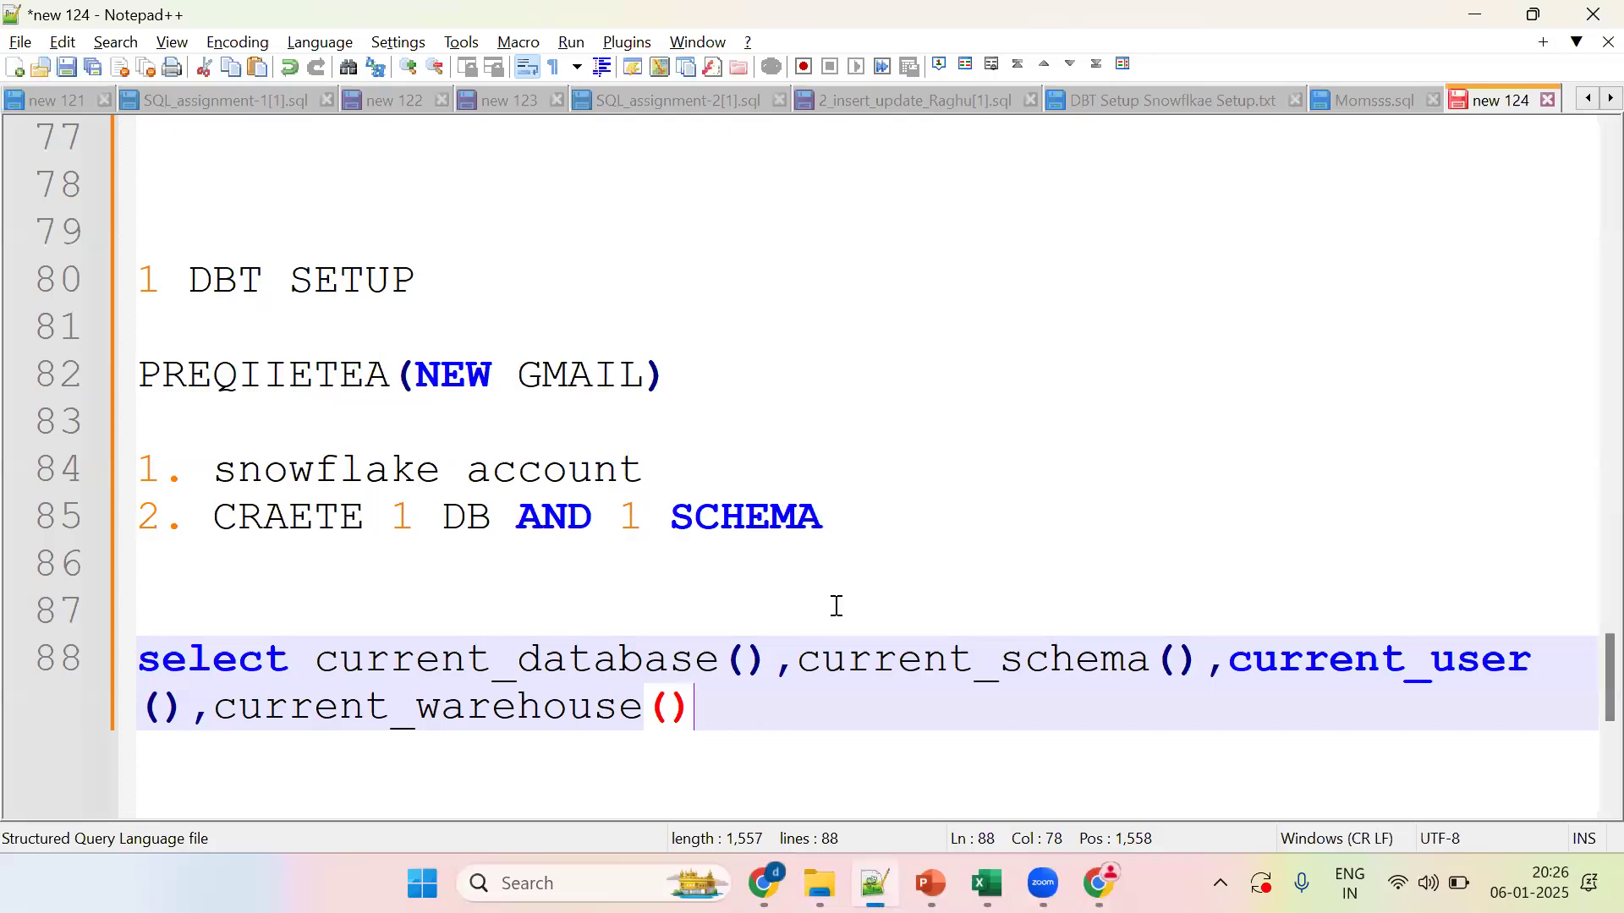
Step: Paste the recovery code into a new Notepad++ tab, then continue past the recovery-code step
click(835, 606)
key(ctrl+v)
key(ctrl+z)
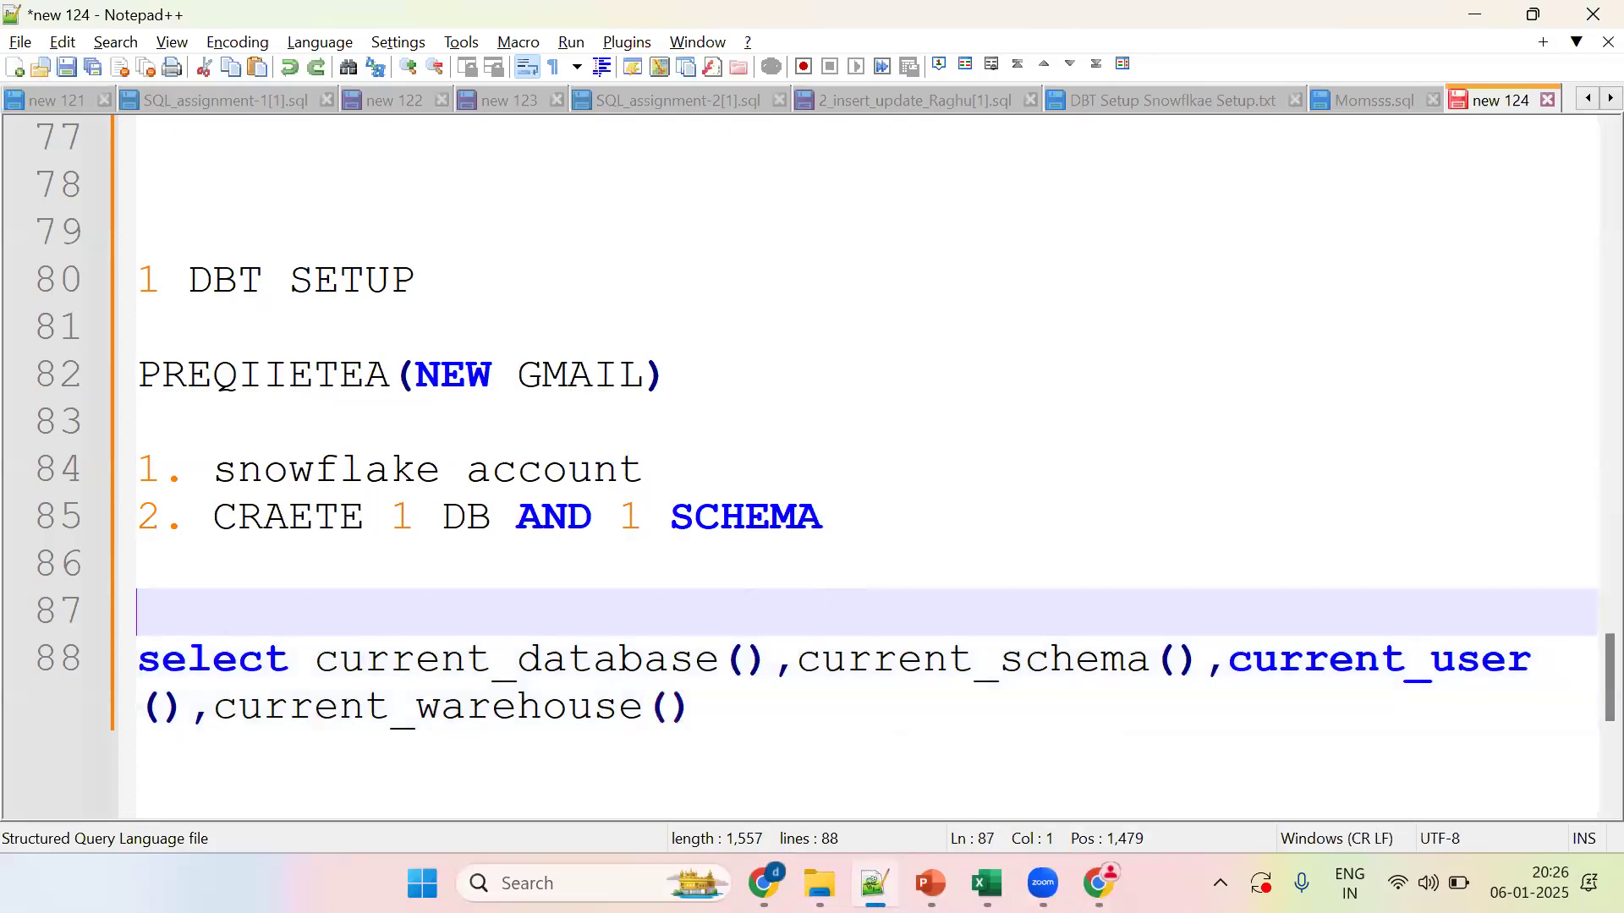
key(ctrl+n)
key(ctrl+v)
key(alt+Tab)
click(800, 674)
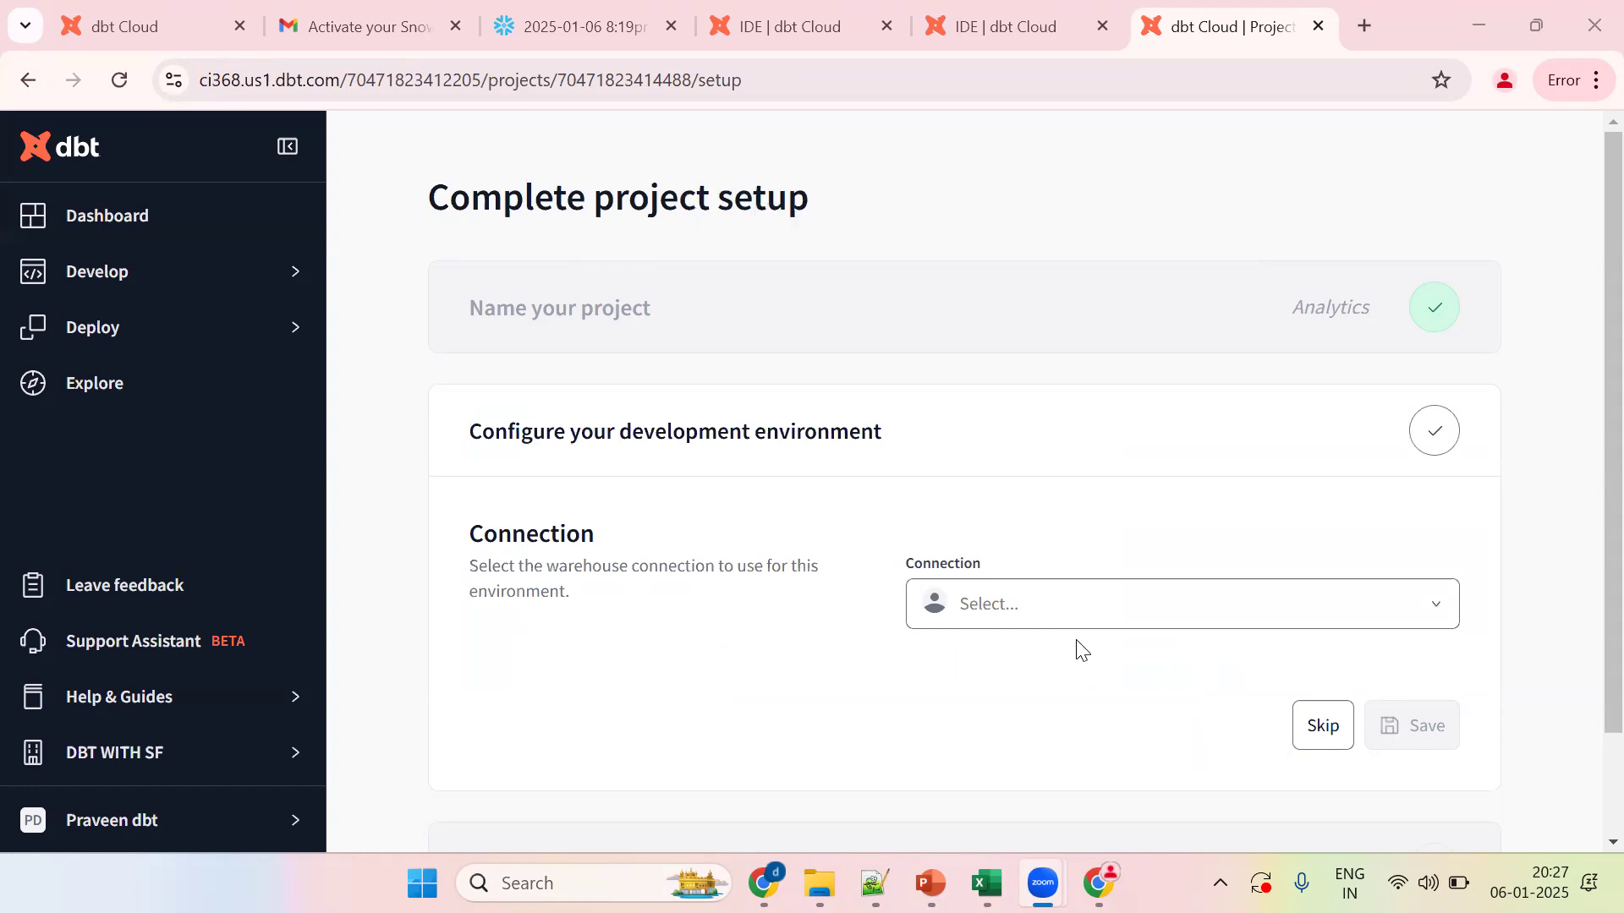
Step: Add a new Snowflake warehouse connection and focus its Account field
click(1061, 622)
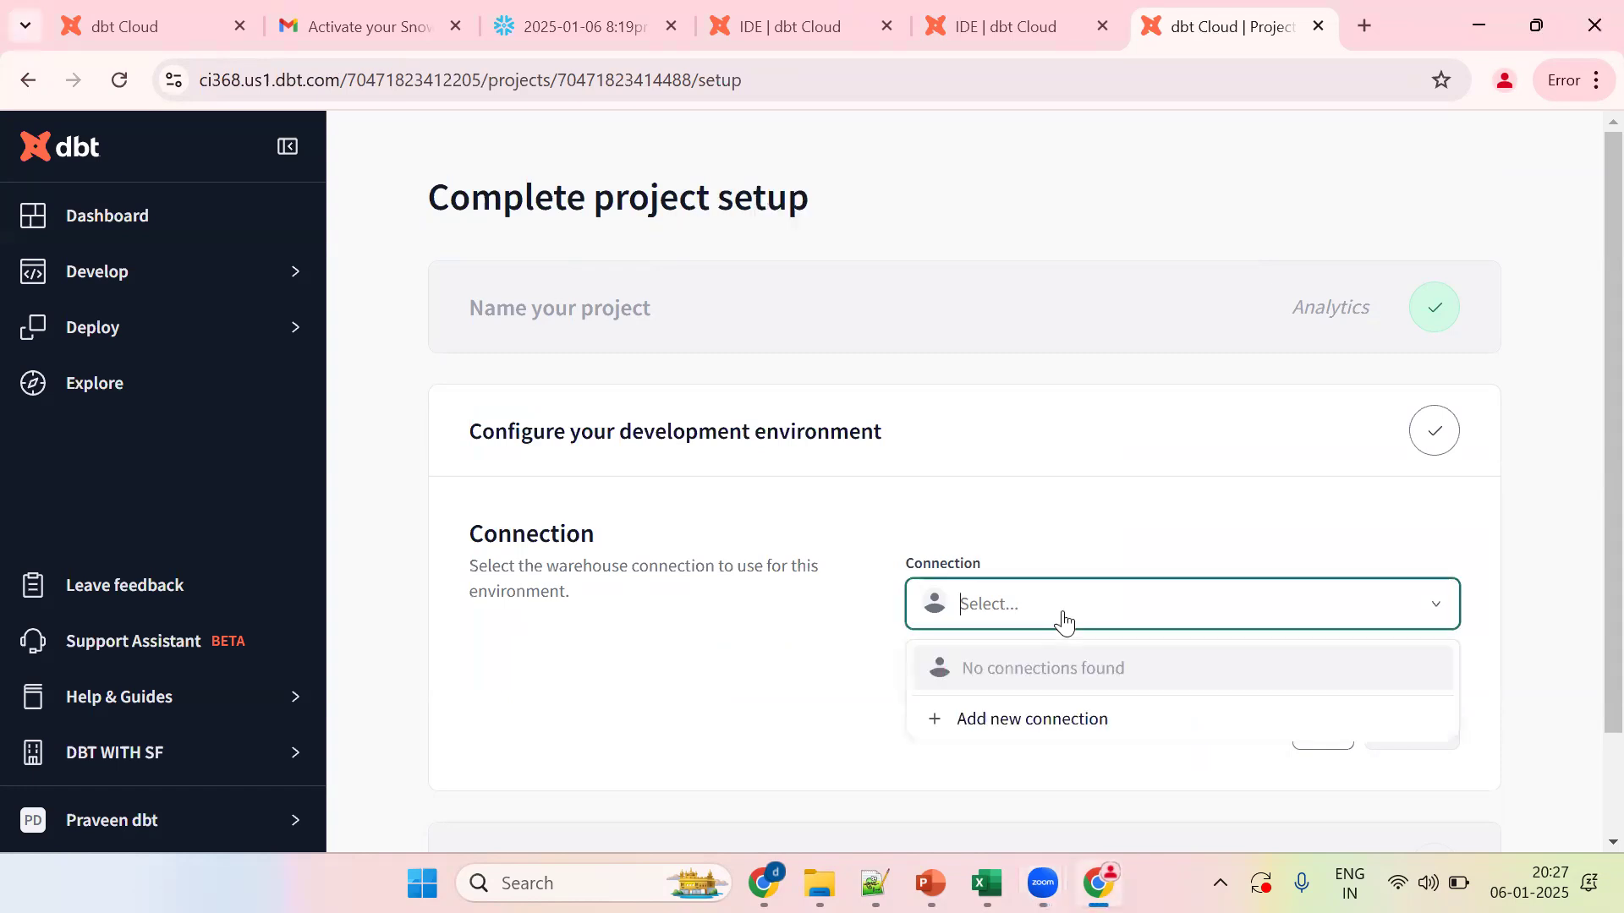
click(1023, 721)
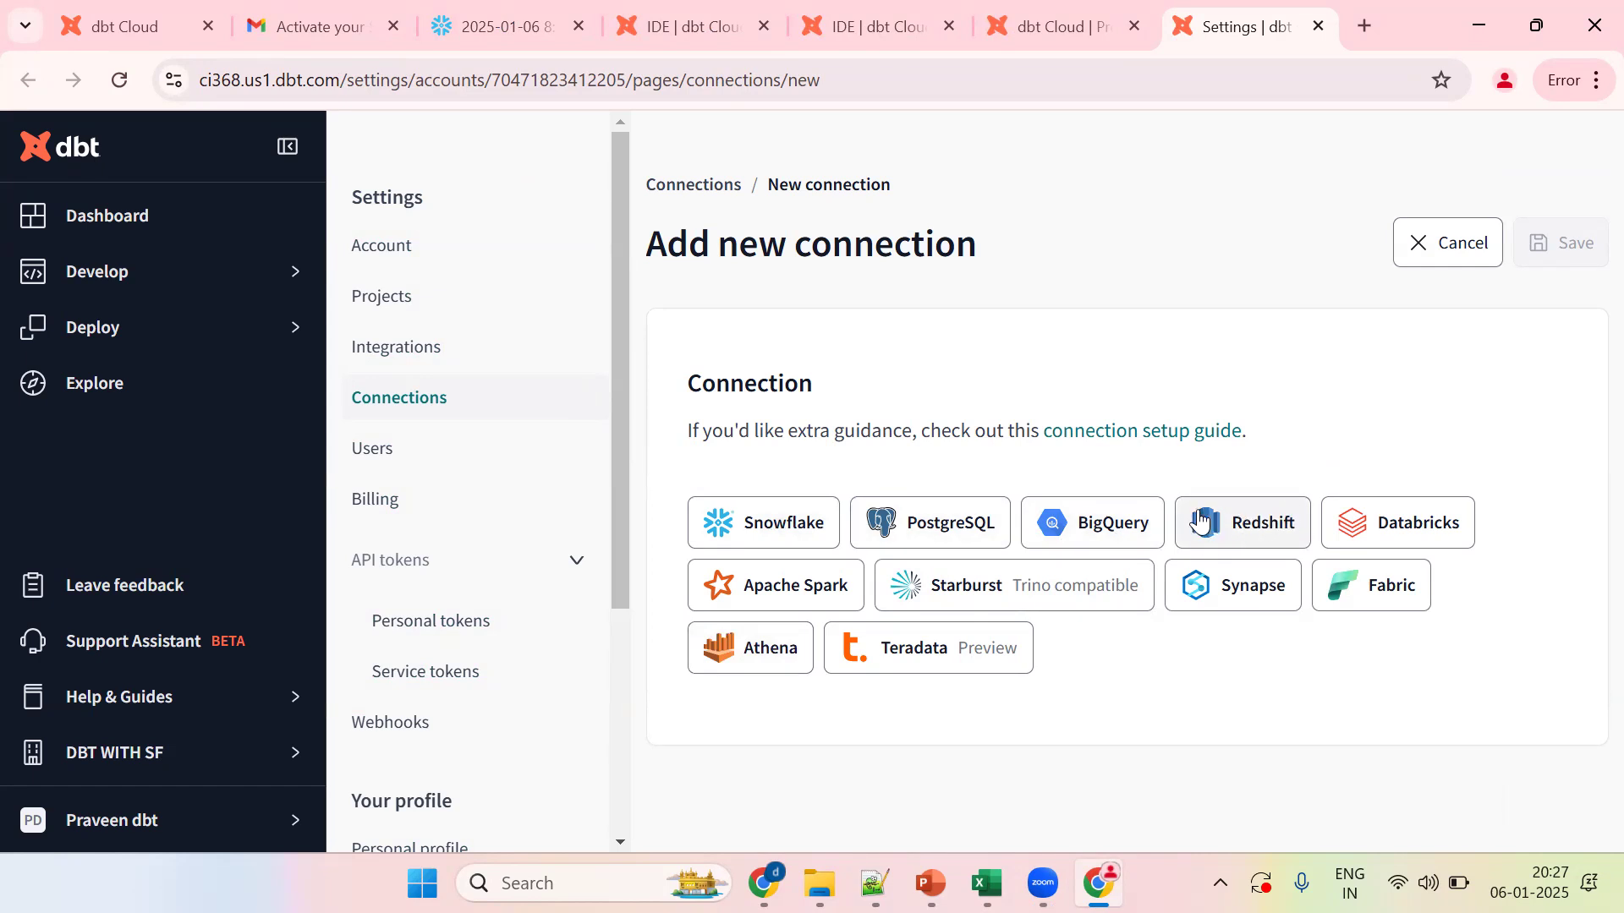
click(754, 529)
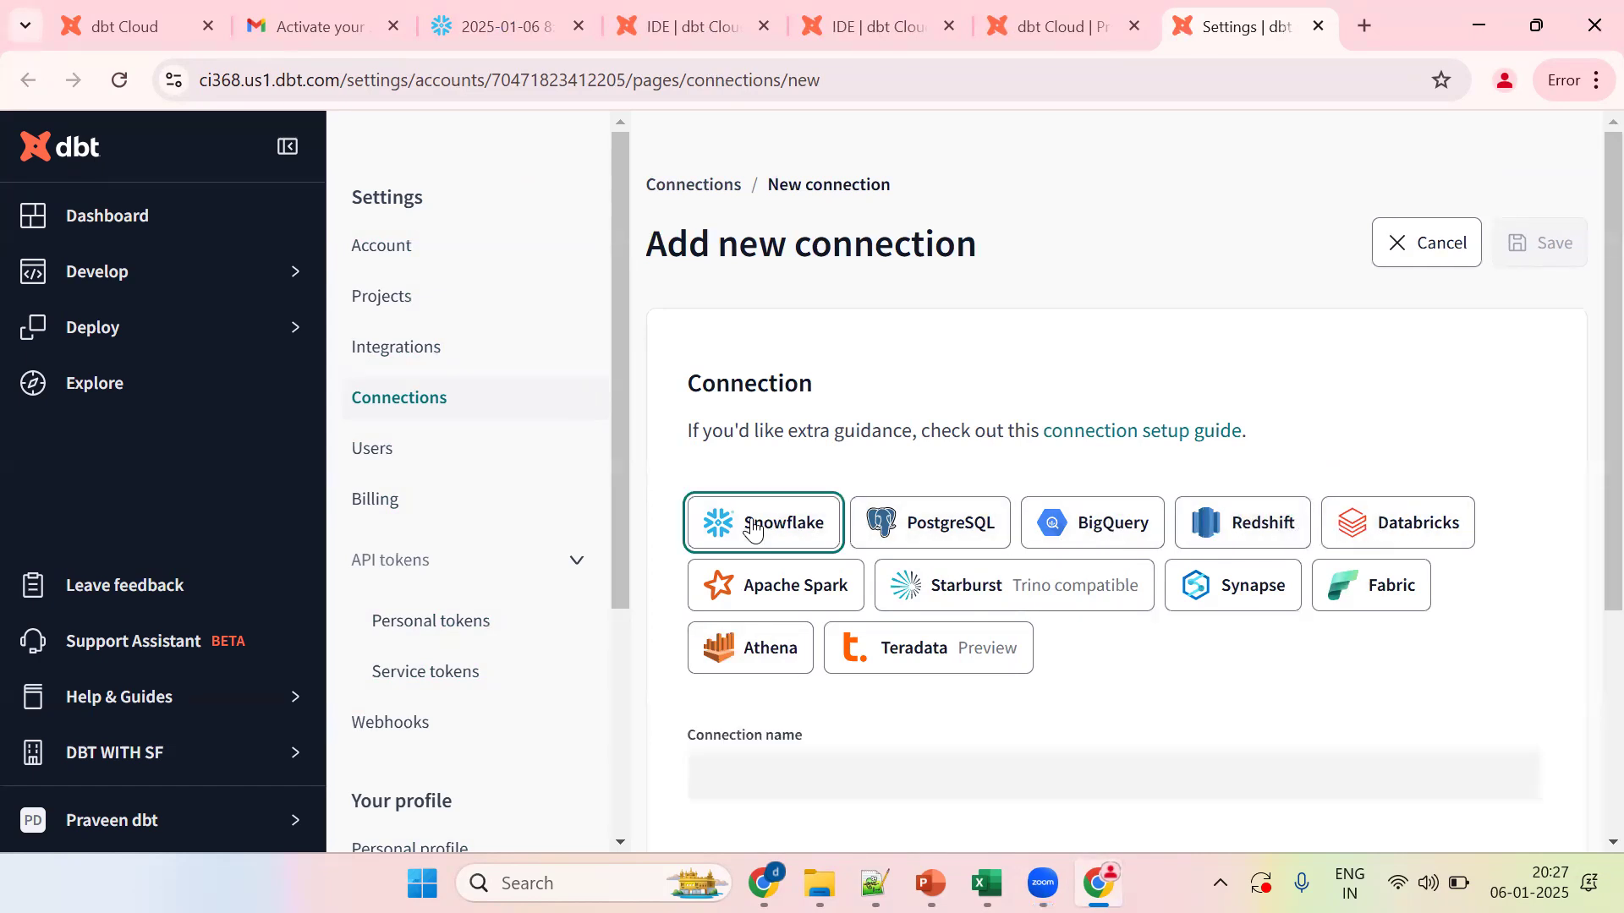
scroll(1590, 451, down, 3)
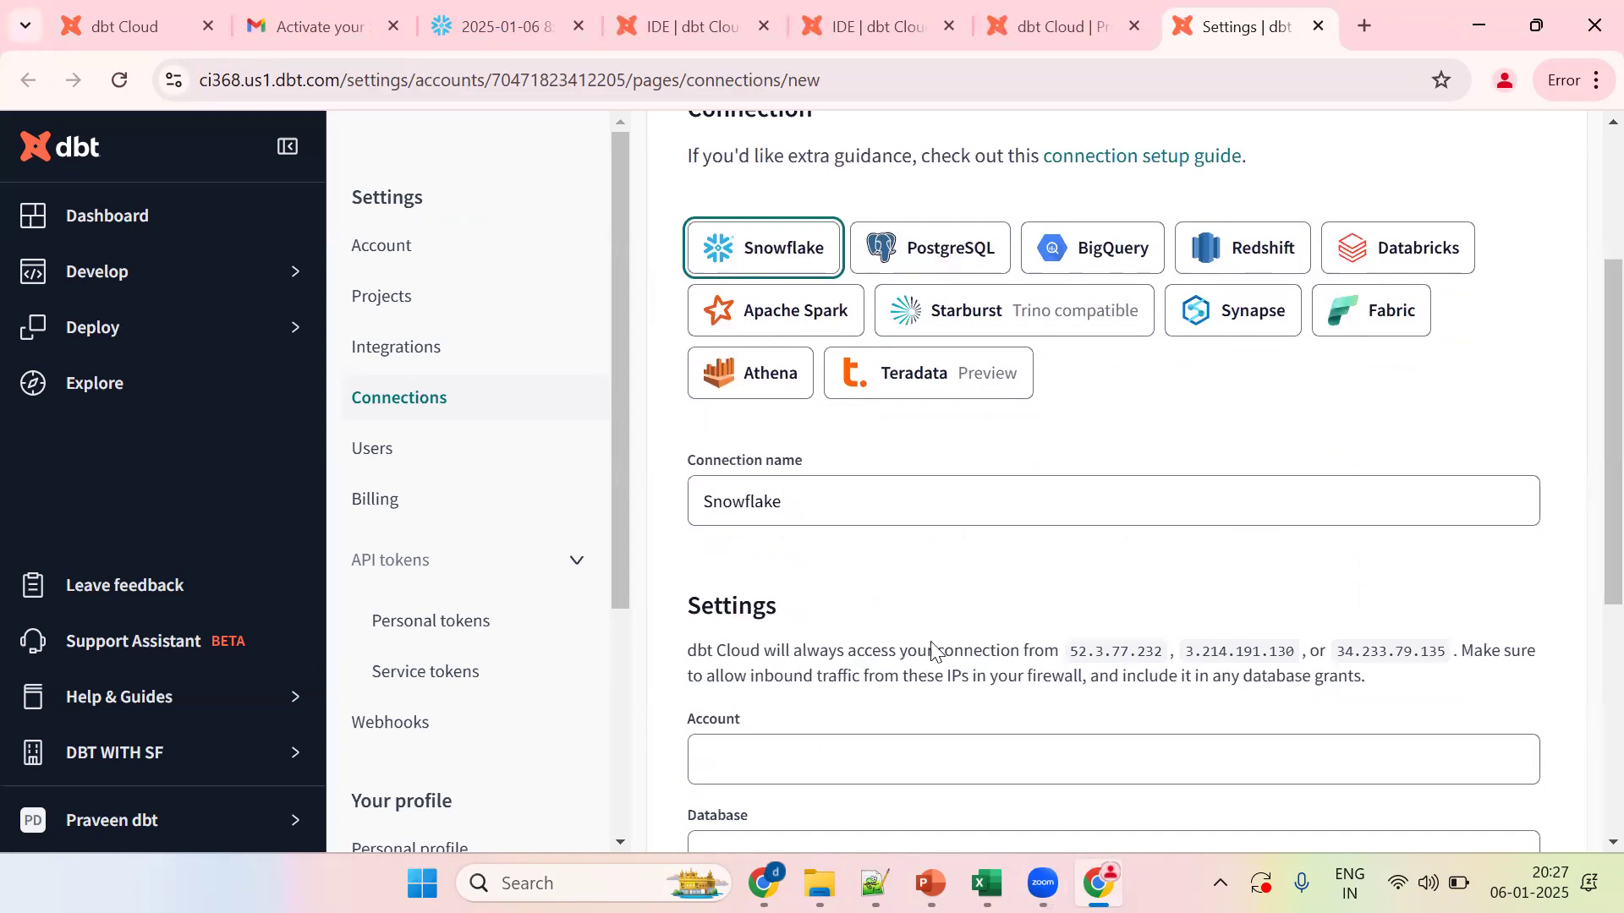
drag(1587, 412, 1586, 483)
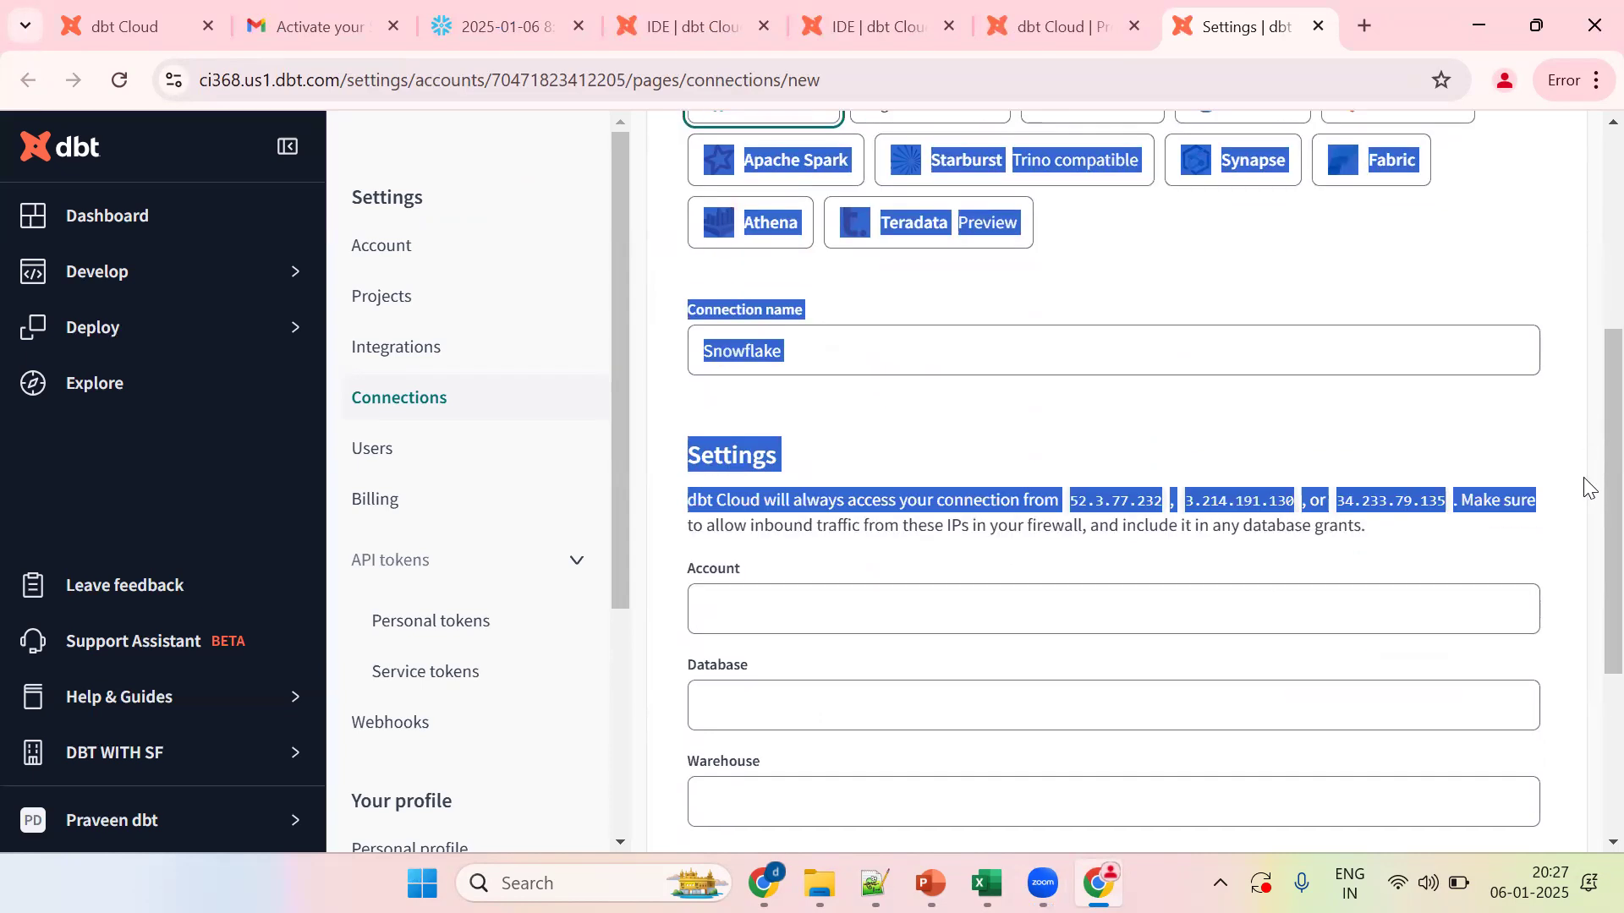
click(868, 606)
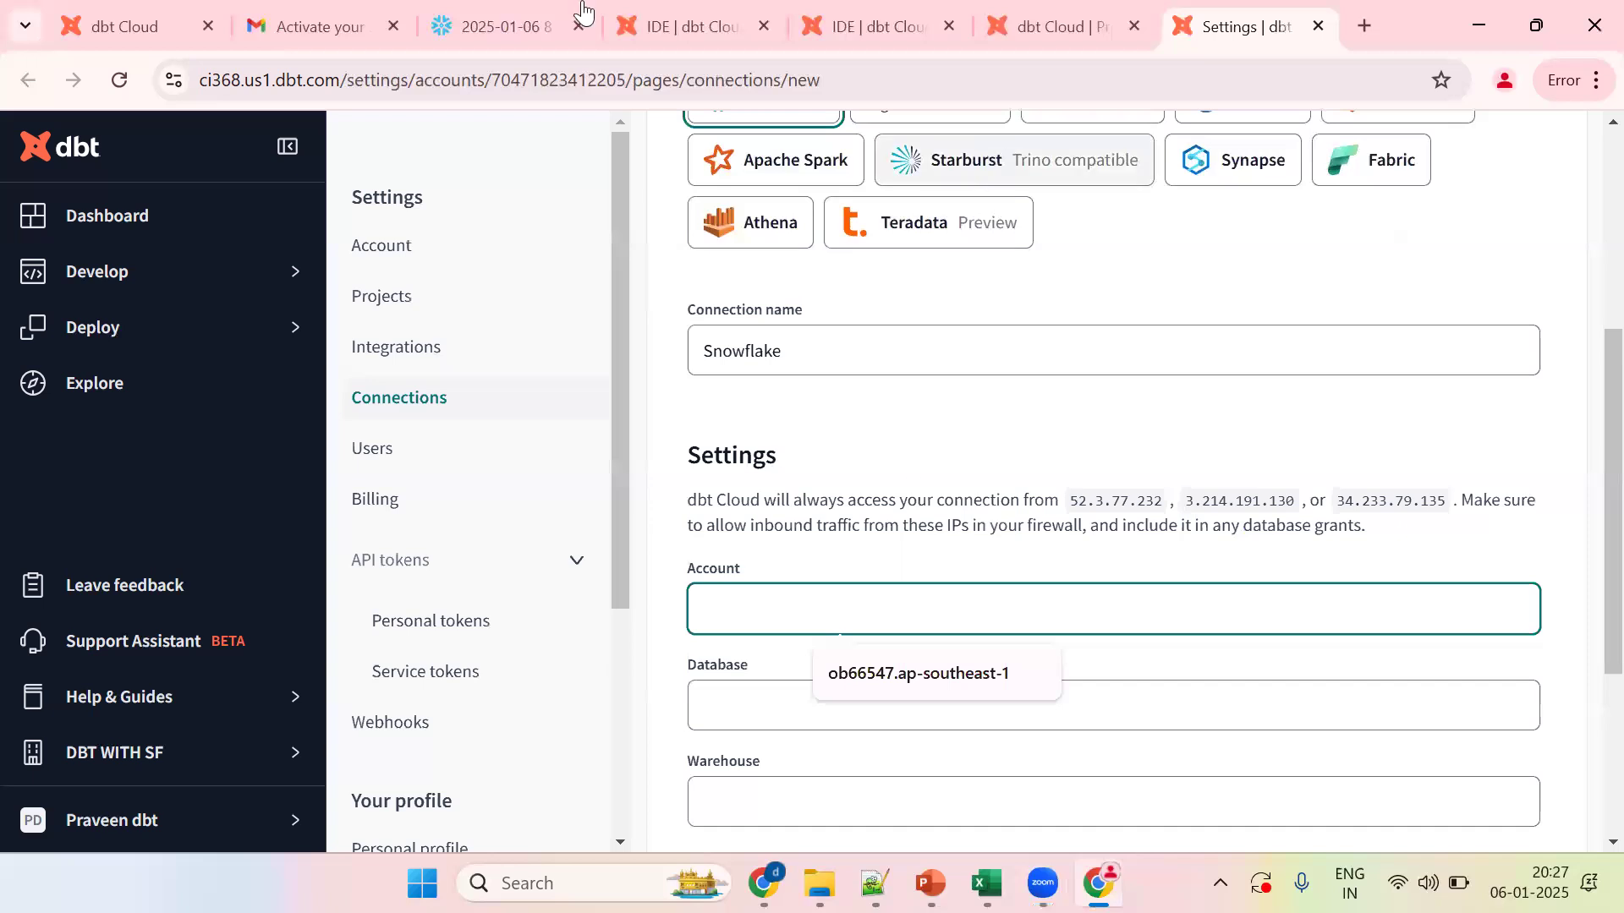
click(496, 18)
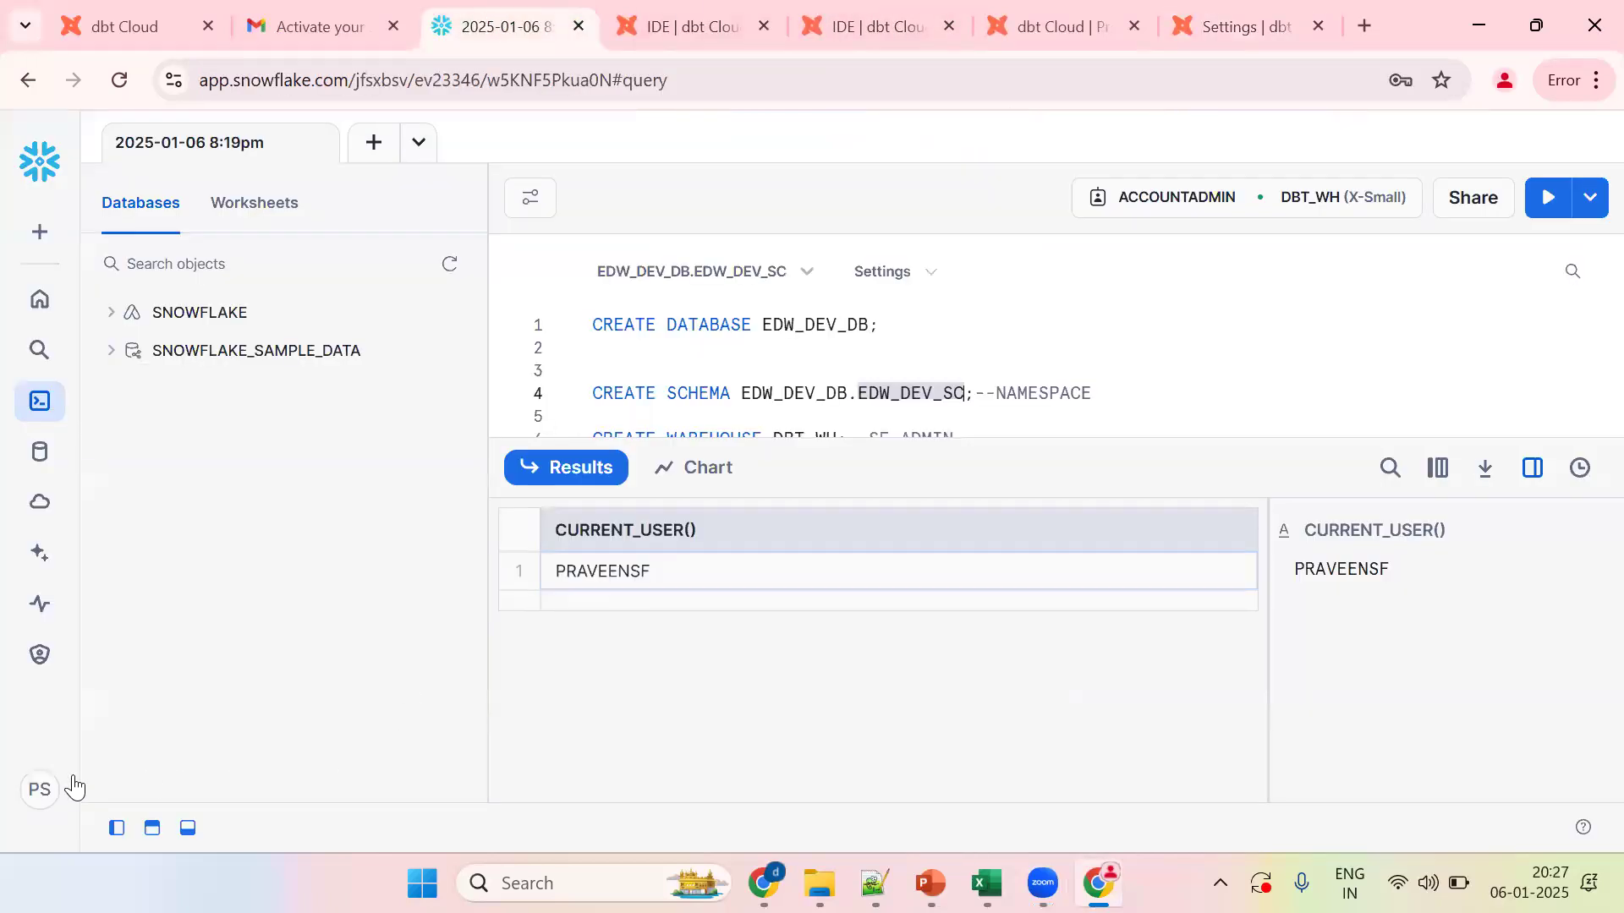
Step: Copy the Snowflake account URL from the avatar menu's Account entry
click(44, 792)
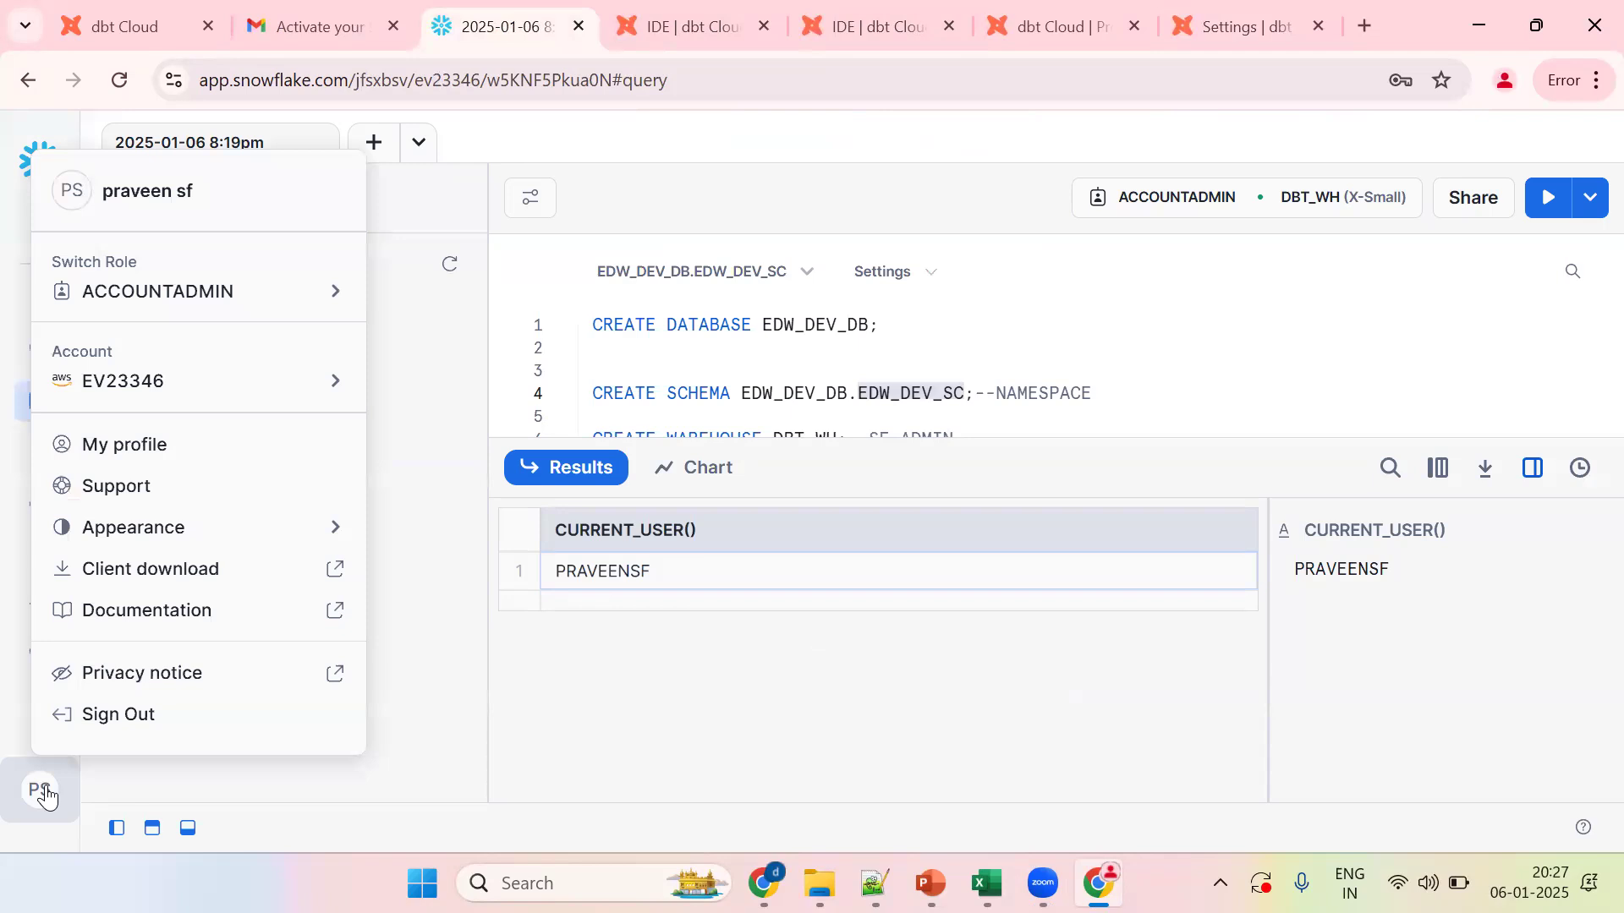
mouse_move(116, 398)
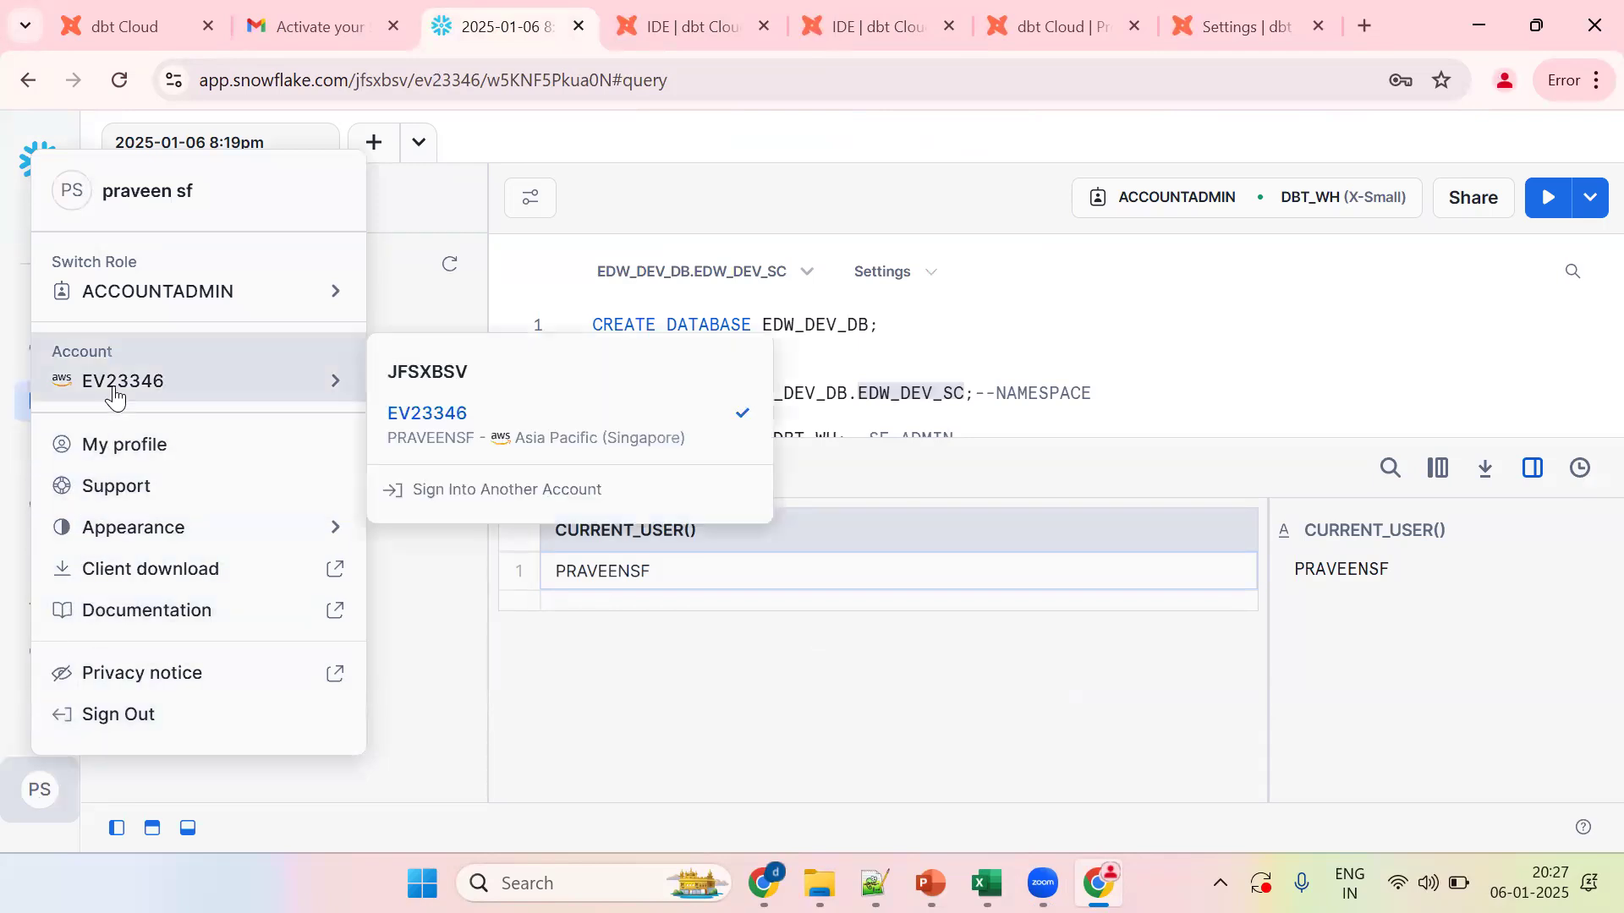
mouse_move(471, 428)
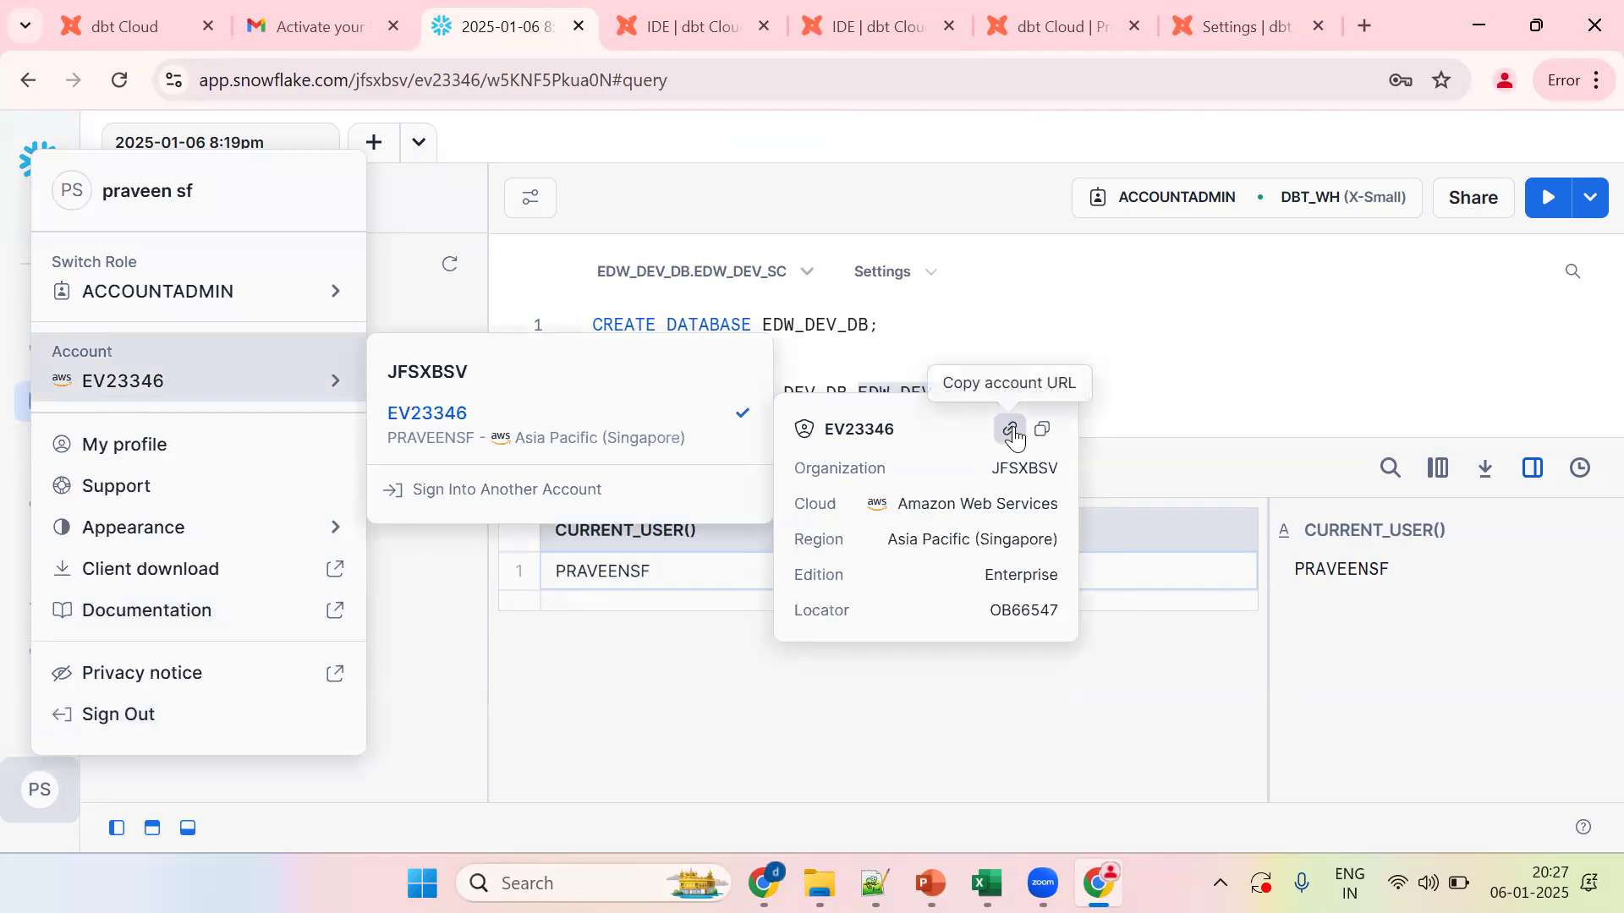
click(1160, 362)
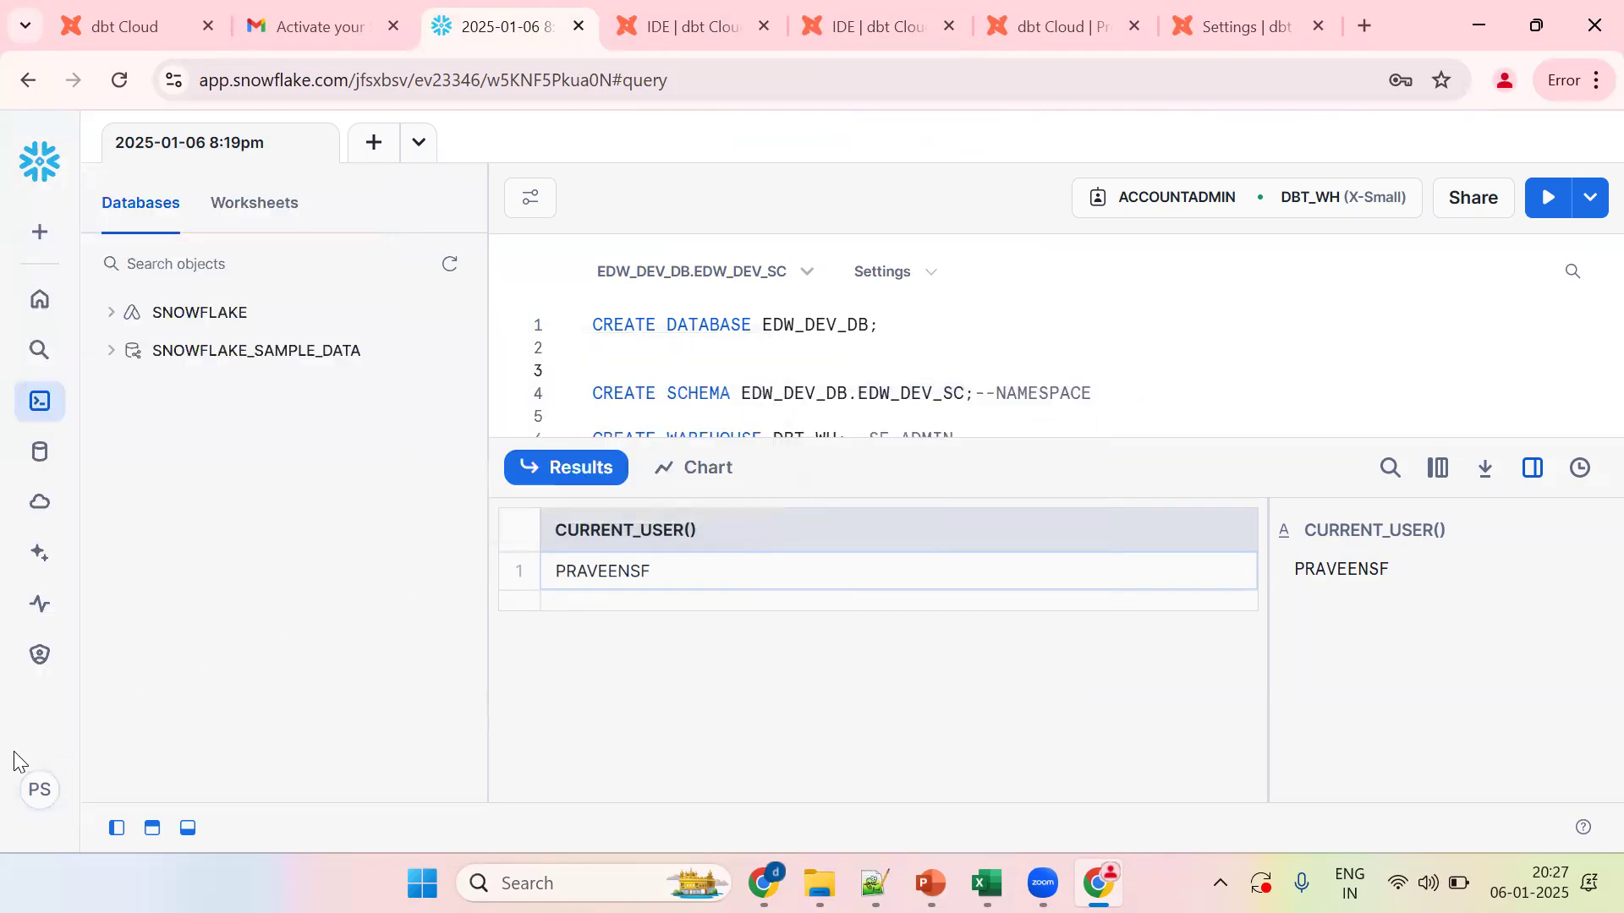
click(32, 789)
mouse_move(99, 378)
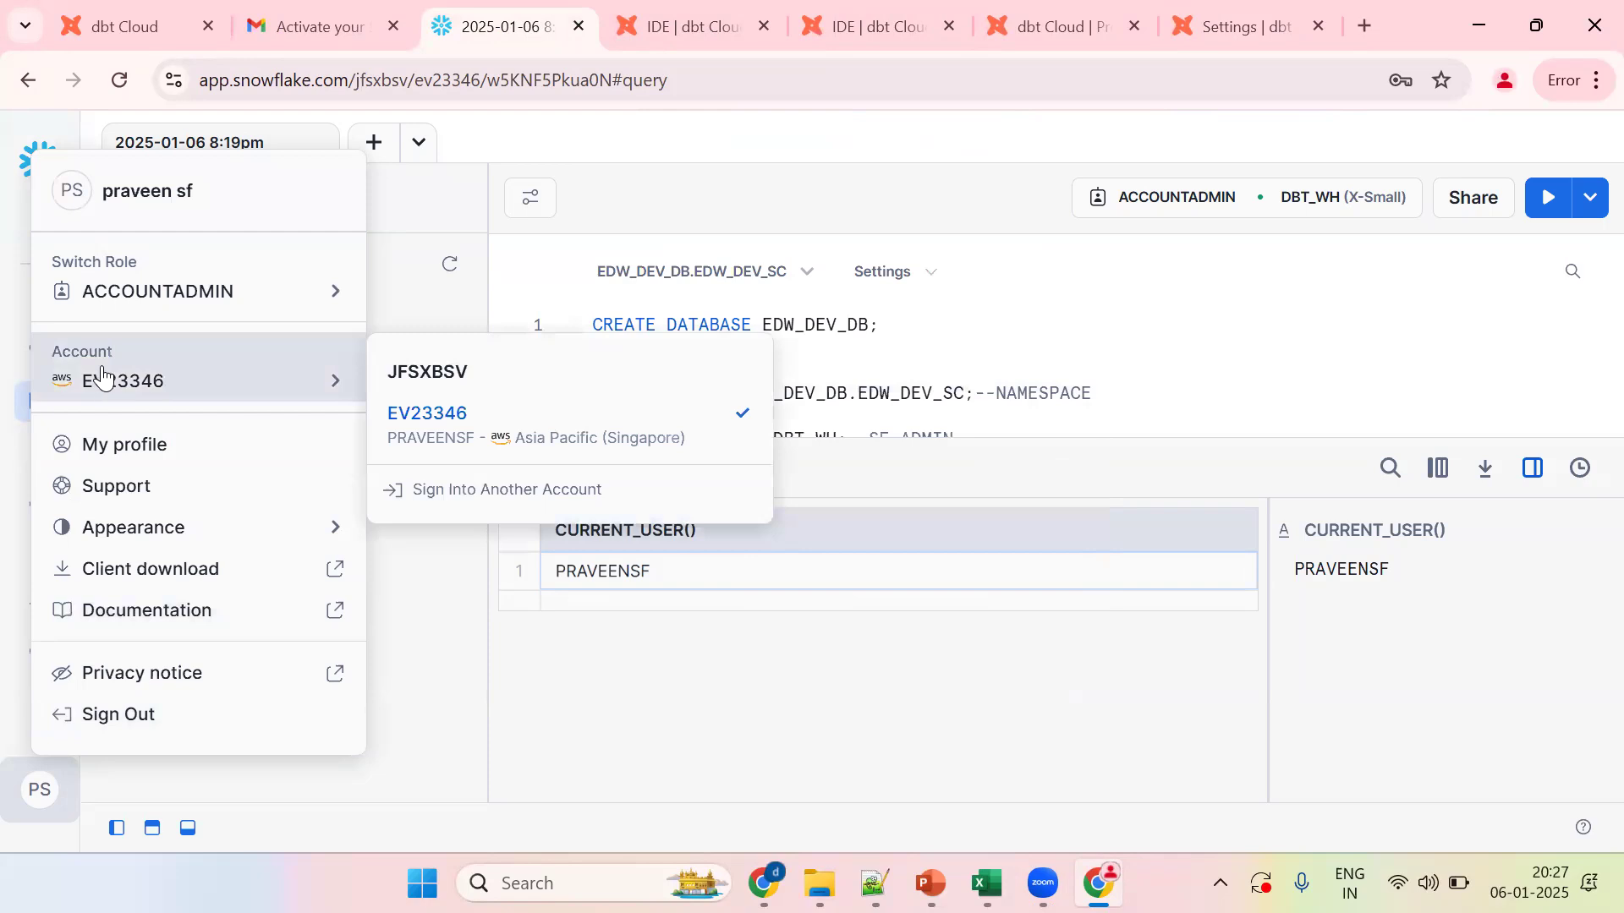
mouse_move(473, 428)
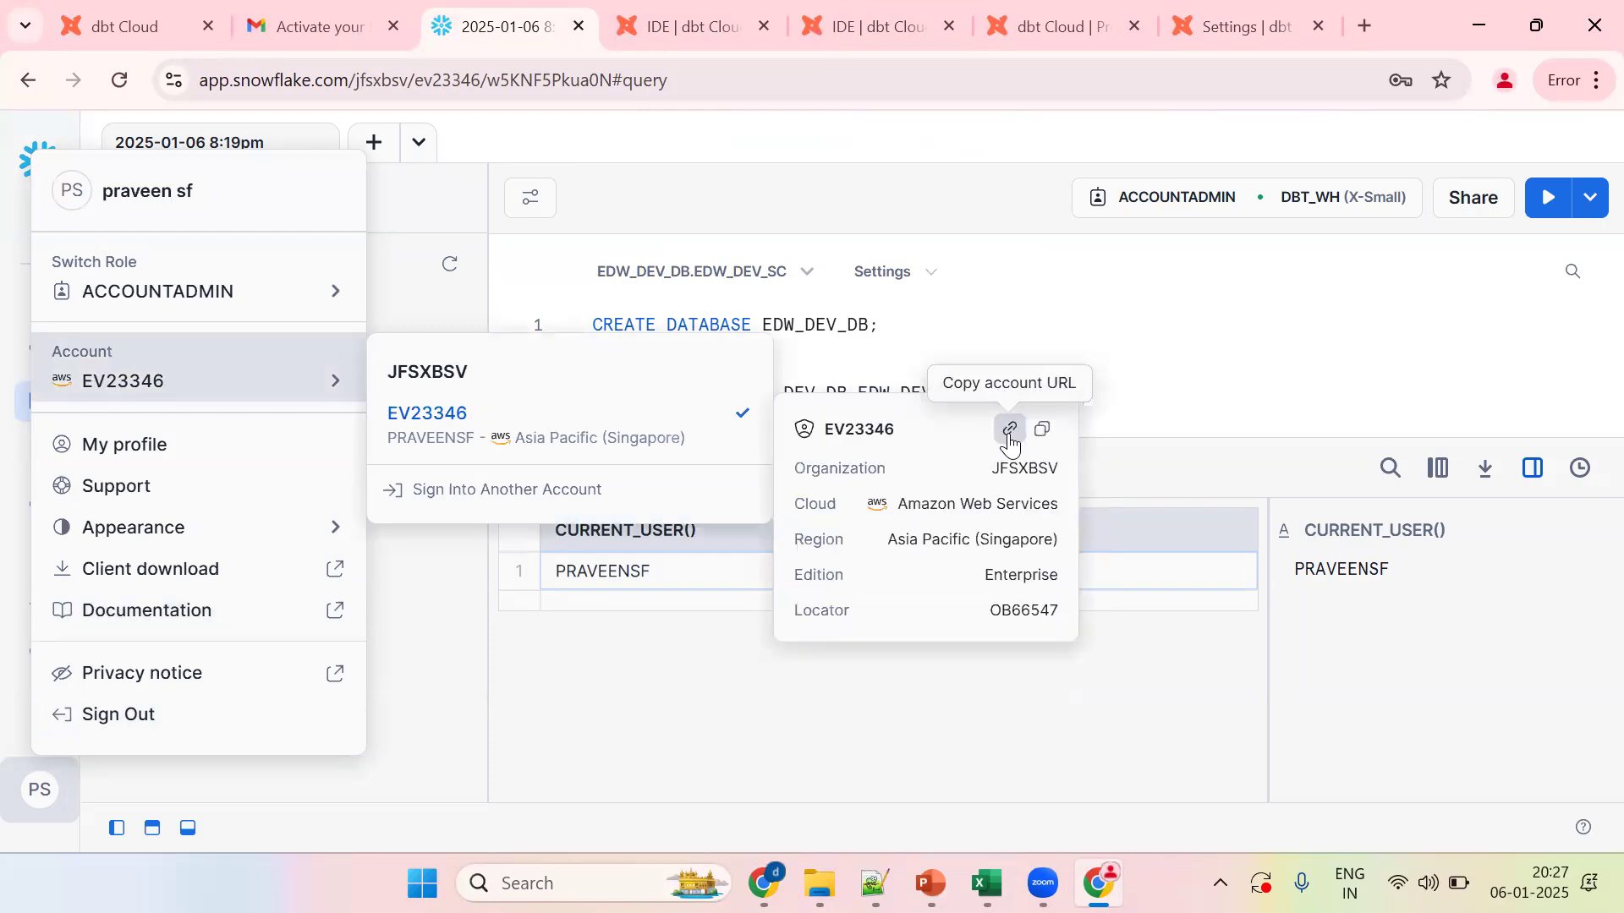
click(1123, 396)
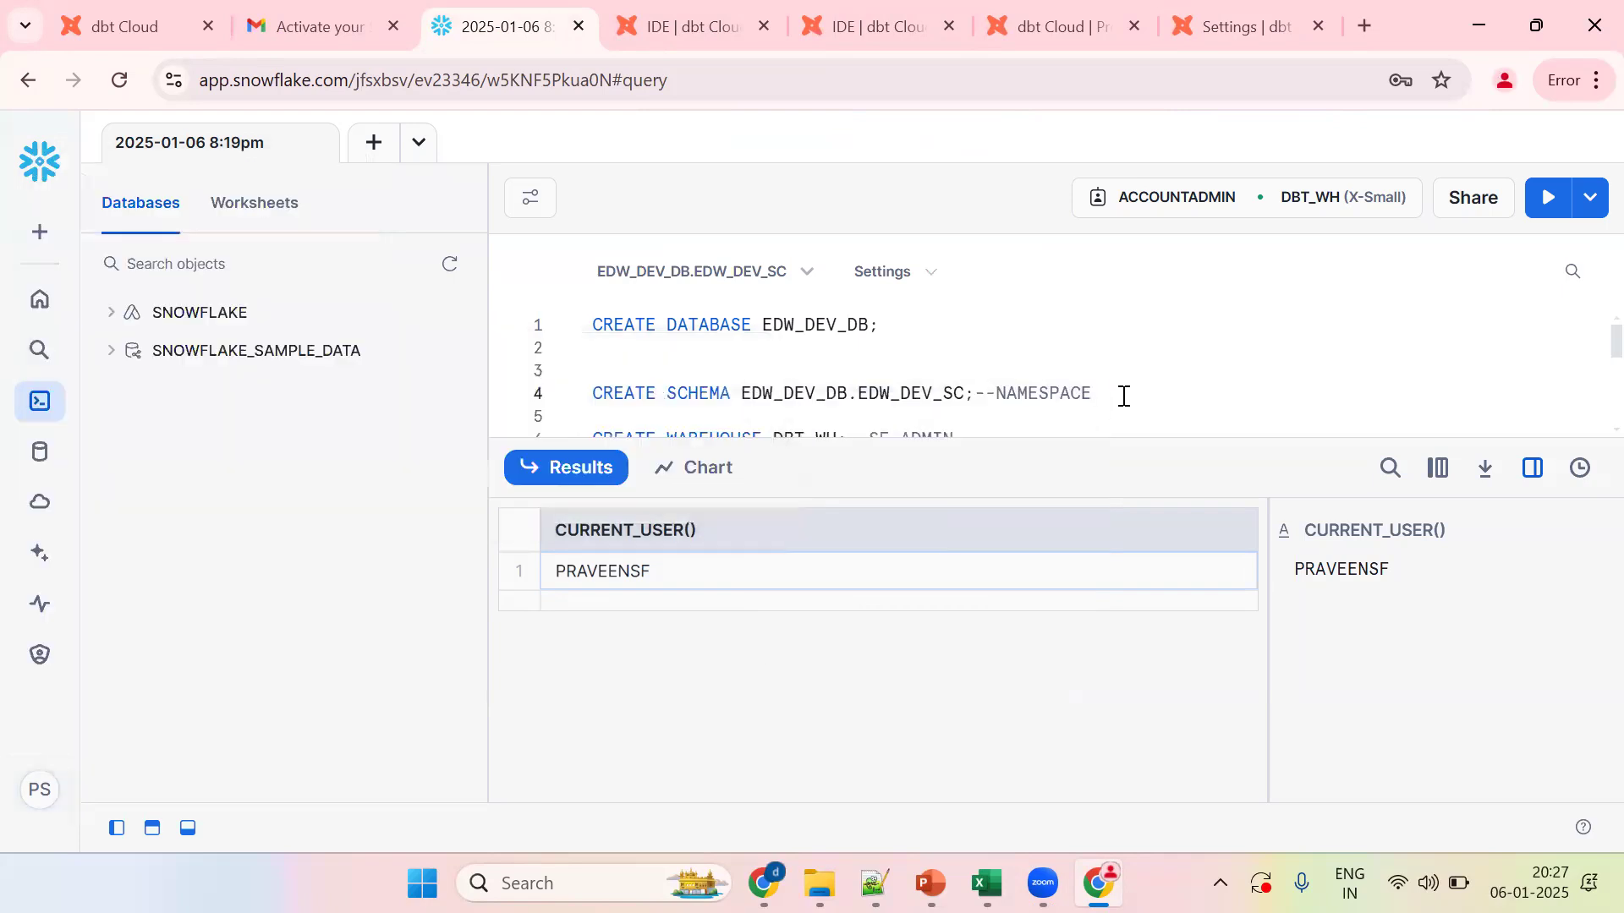
Step: Paste the account URL on its own worksheet line and select its account identifier
click(984, 362)
key(Return)
key(ctrl+v)
key(Return)
key(Return)
text(;)
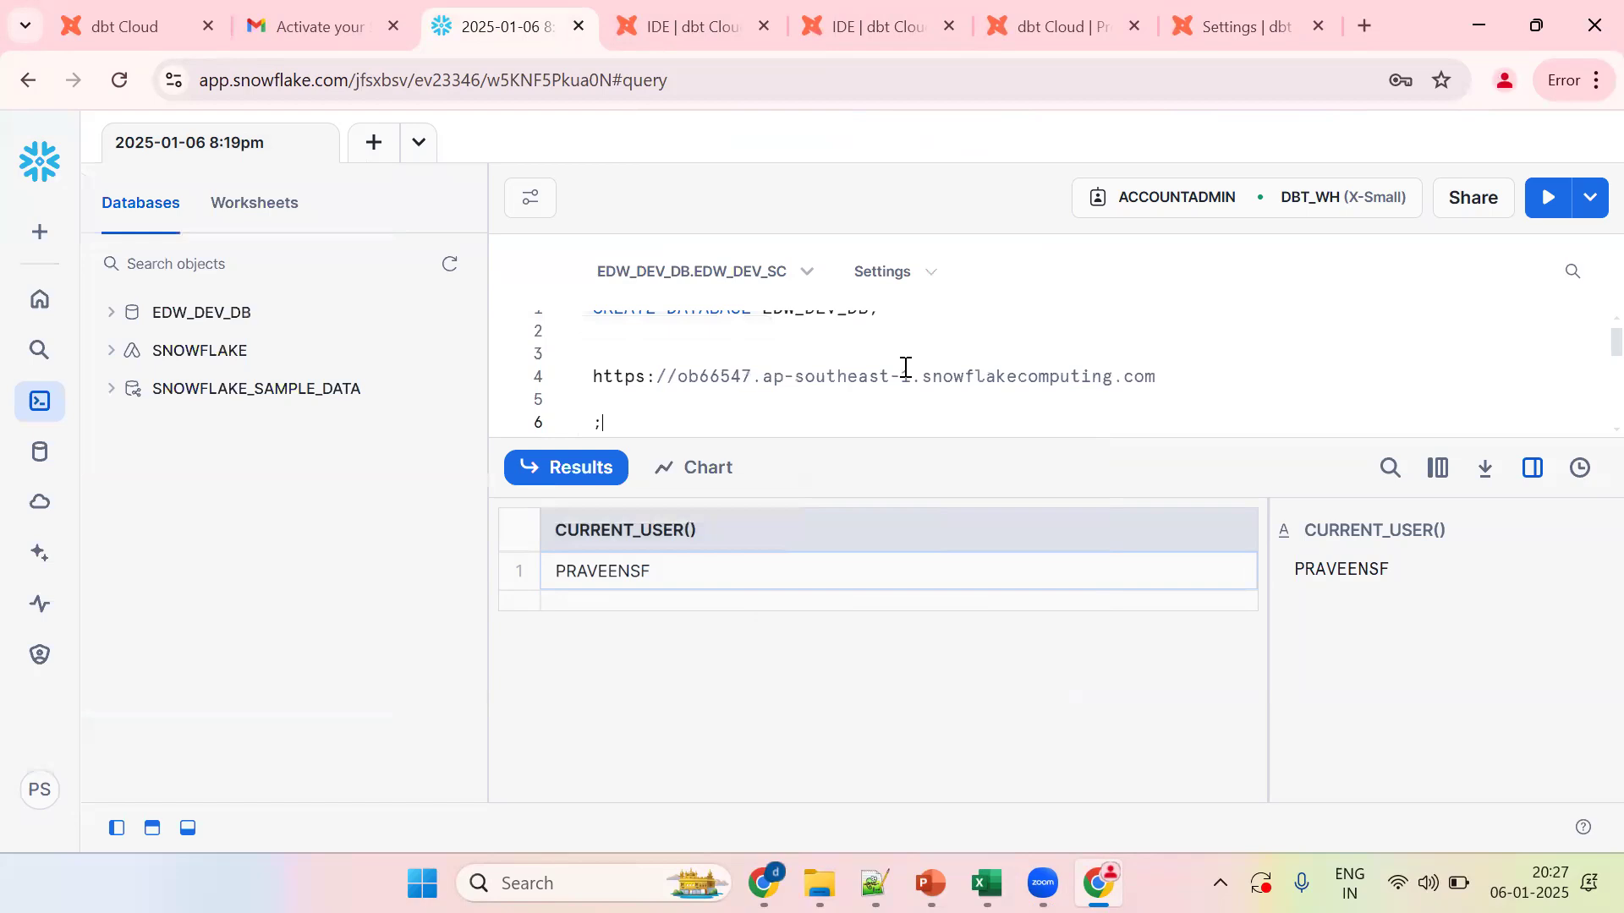
click(675, 377)
shift+click(913, 378)
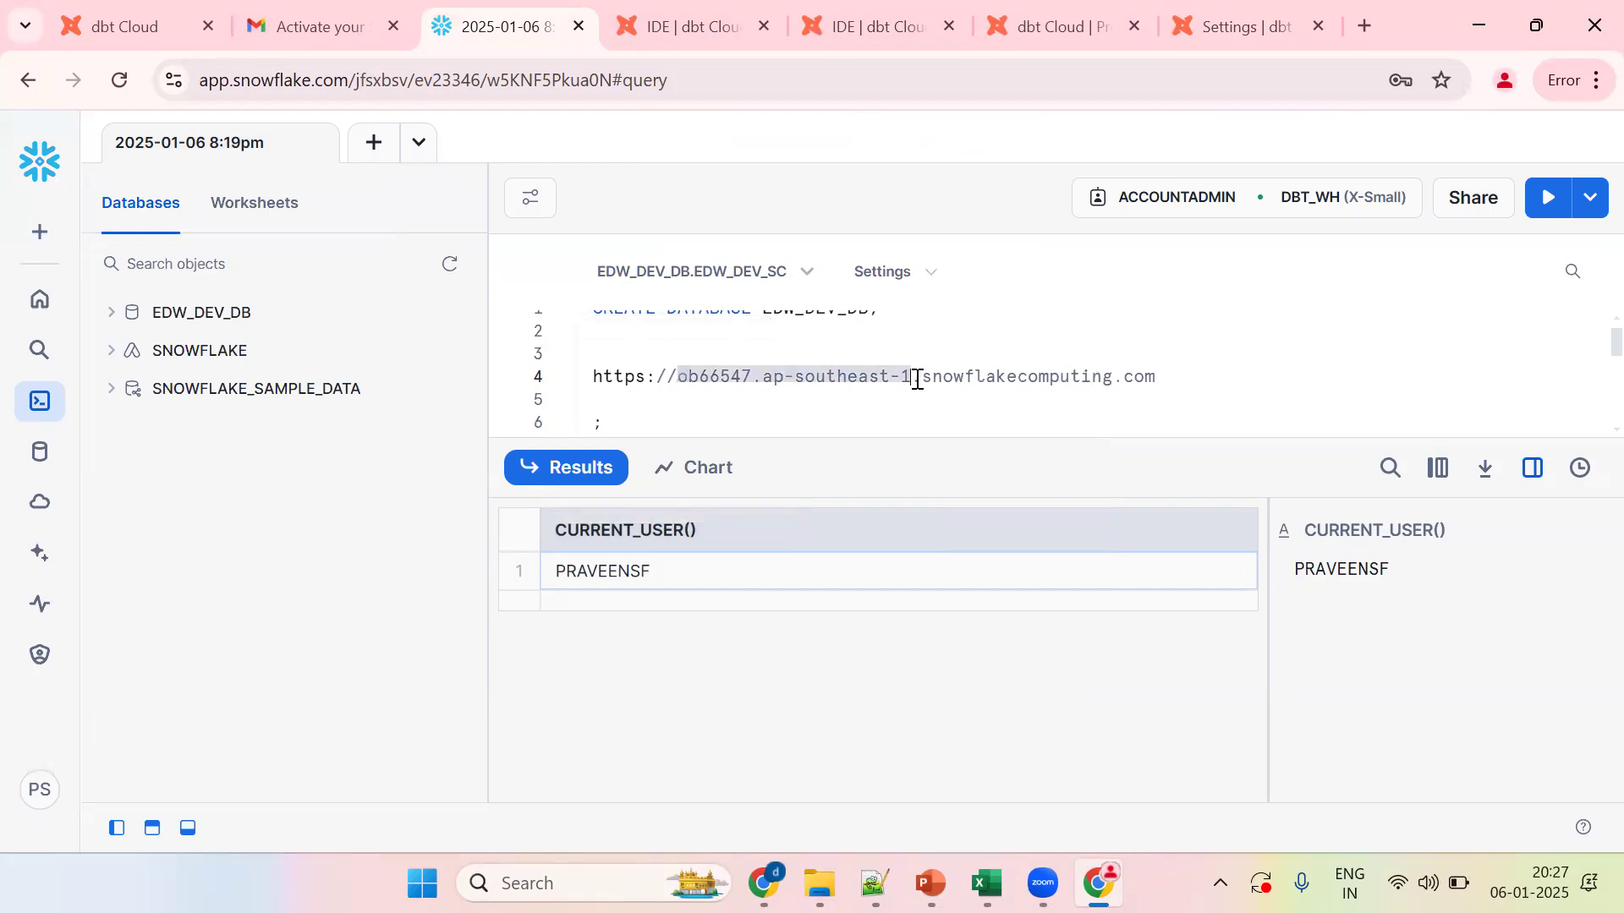
click(1235, 23)
click(773, 595)
Step: Paste the account identifier into Account and set Database to EDW_DEV_DB
key(ctrl+v)
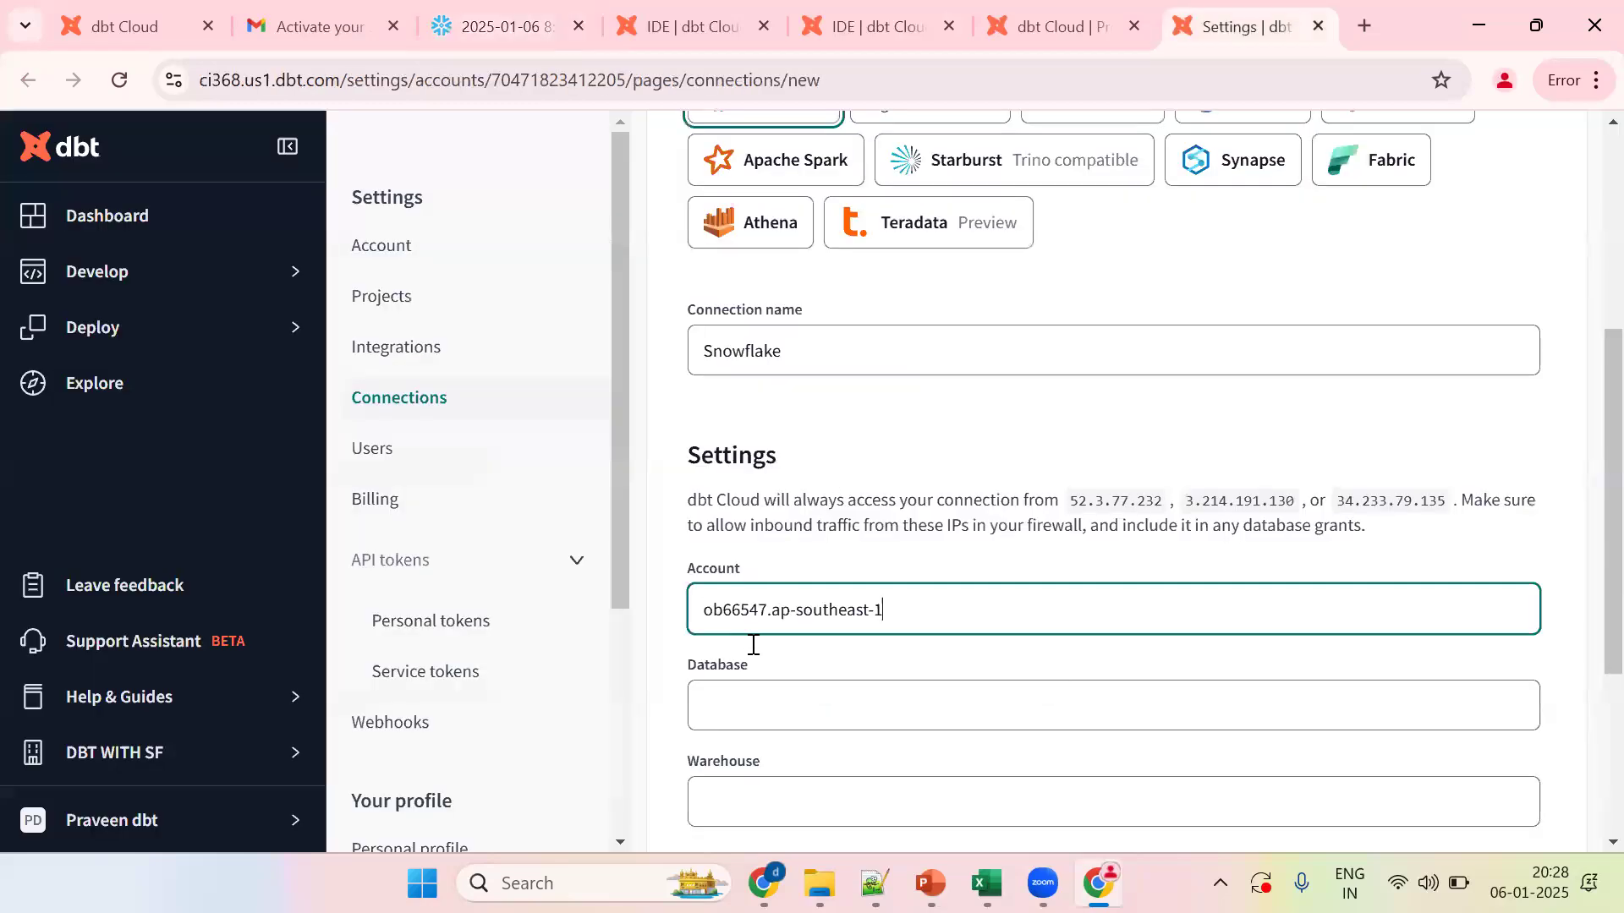
click(736, 703)
click(846, 769)
drag(1585, 462, 1494, 568)
scroll(1494, 568, down, 2)
Step: Set Warehouse to DBT_WH and save the Snowflake connection
click(775, 623)
click(846, 675)
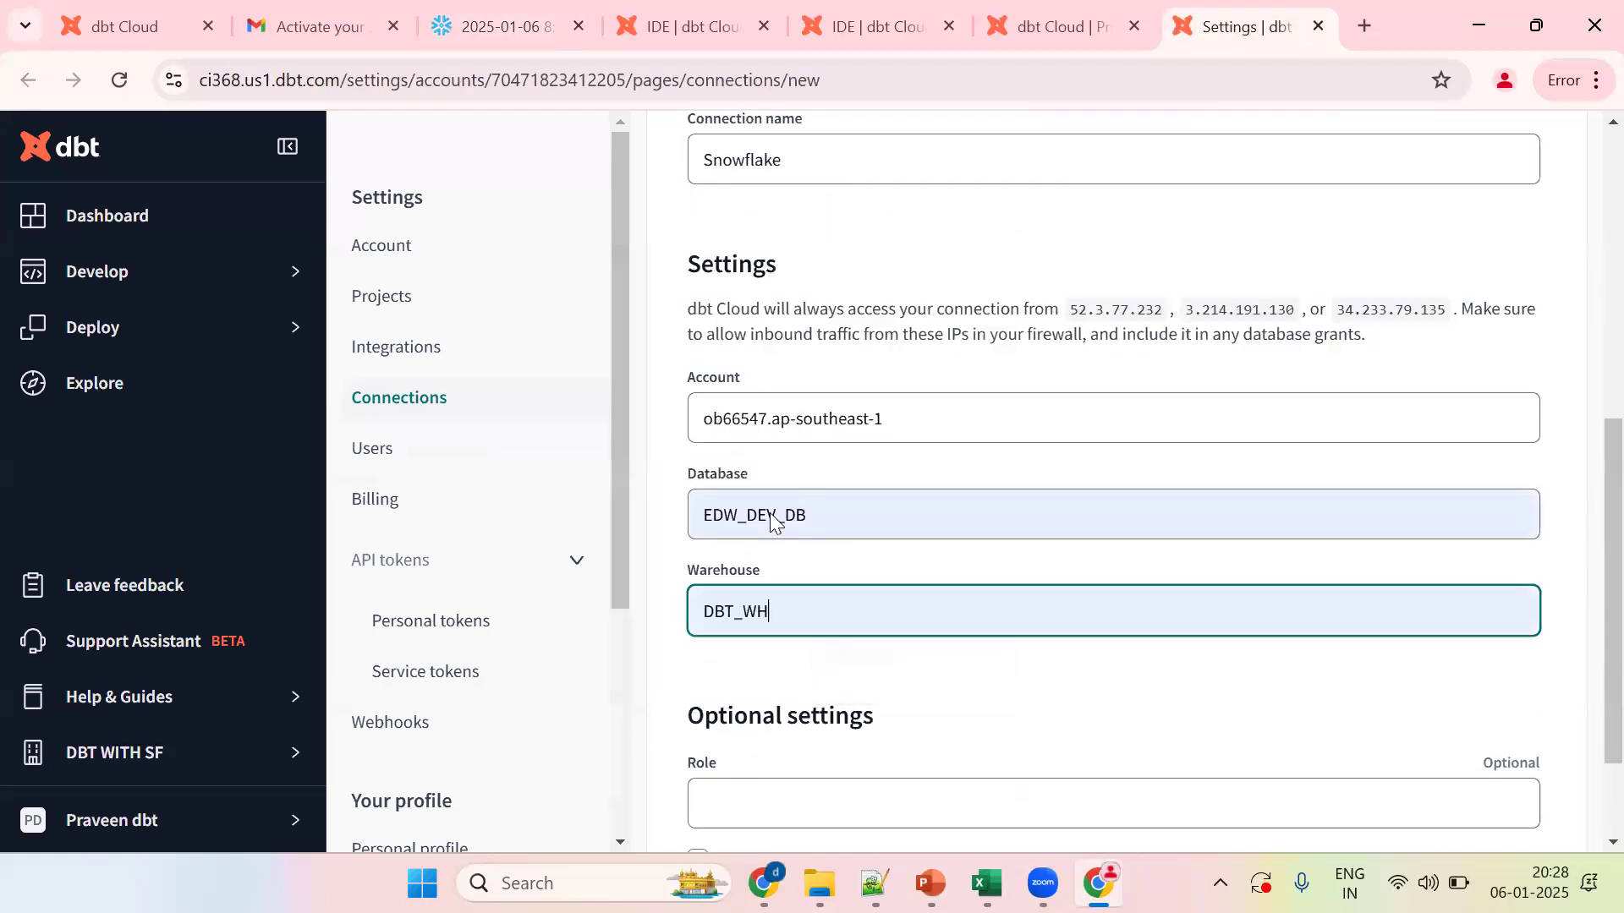
drag(1539, 569, 1585, 607)
scroll(1589, 615, down, 2)
scroll(1584, 549, up, 1)
drag(1584, 549, 1584, 290)
scroll(1584, 254, up, 8)
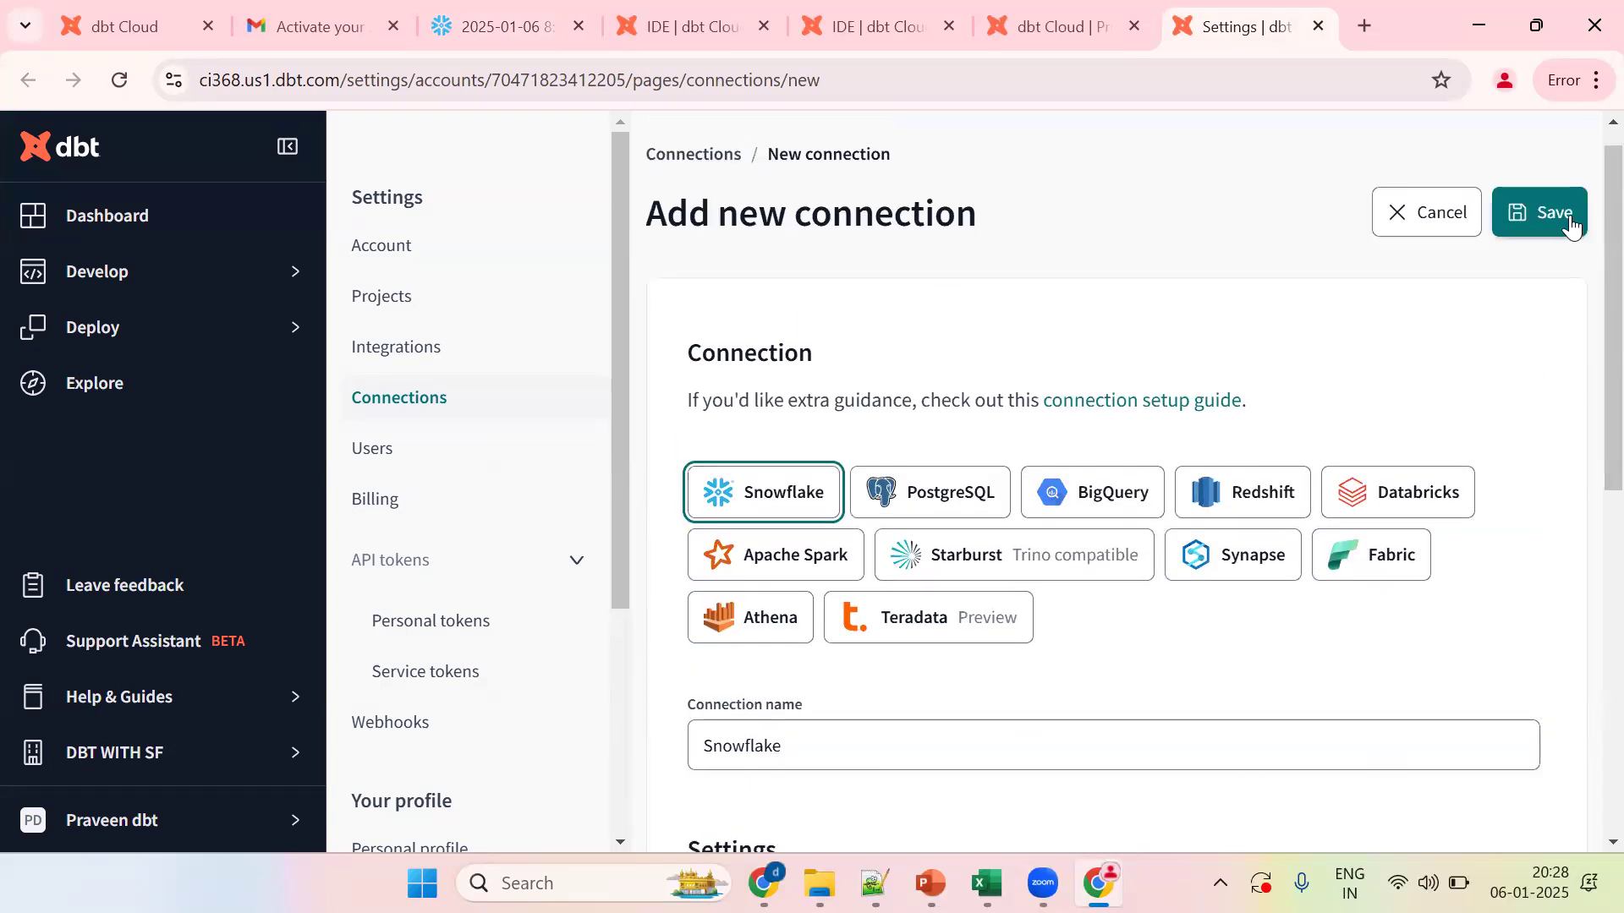
click(1543, 213)
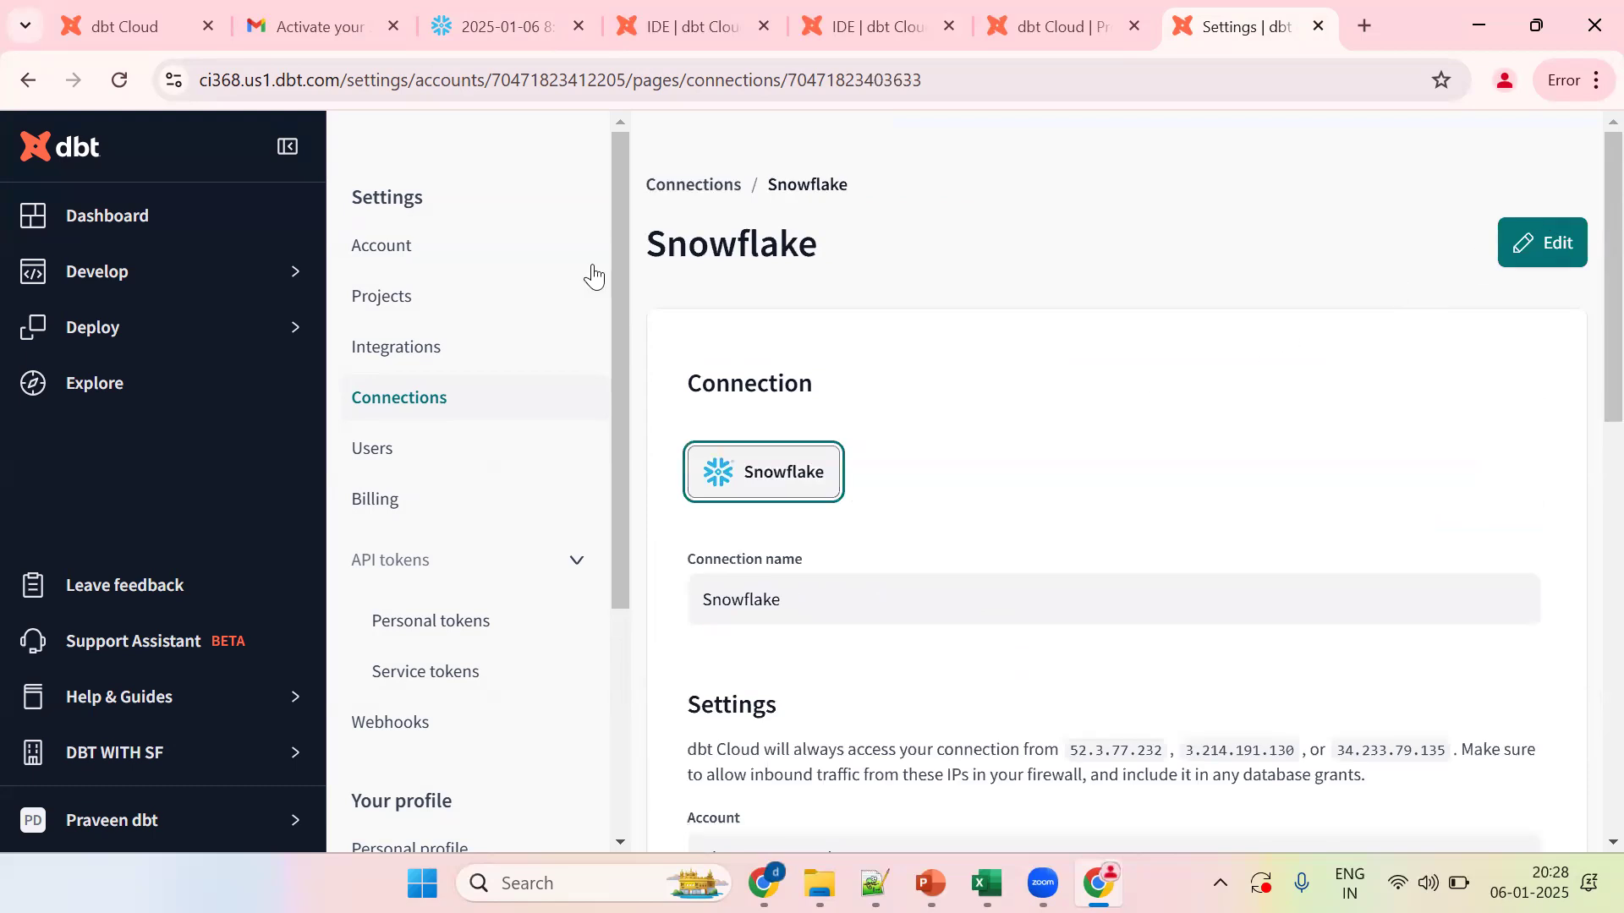
Step: From Develop > Cloud IDE setup, select Snowflake as the development environment's connection
click(288, 149)
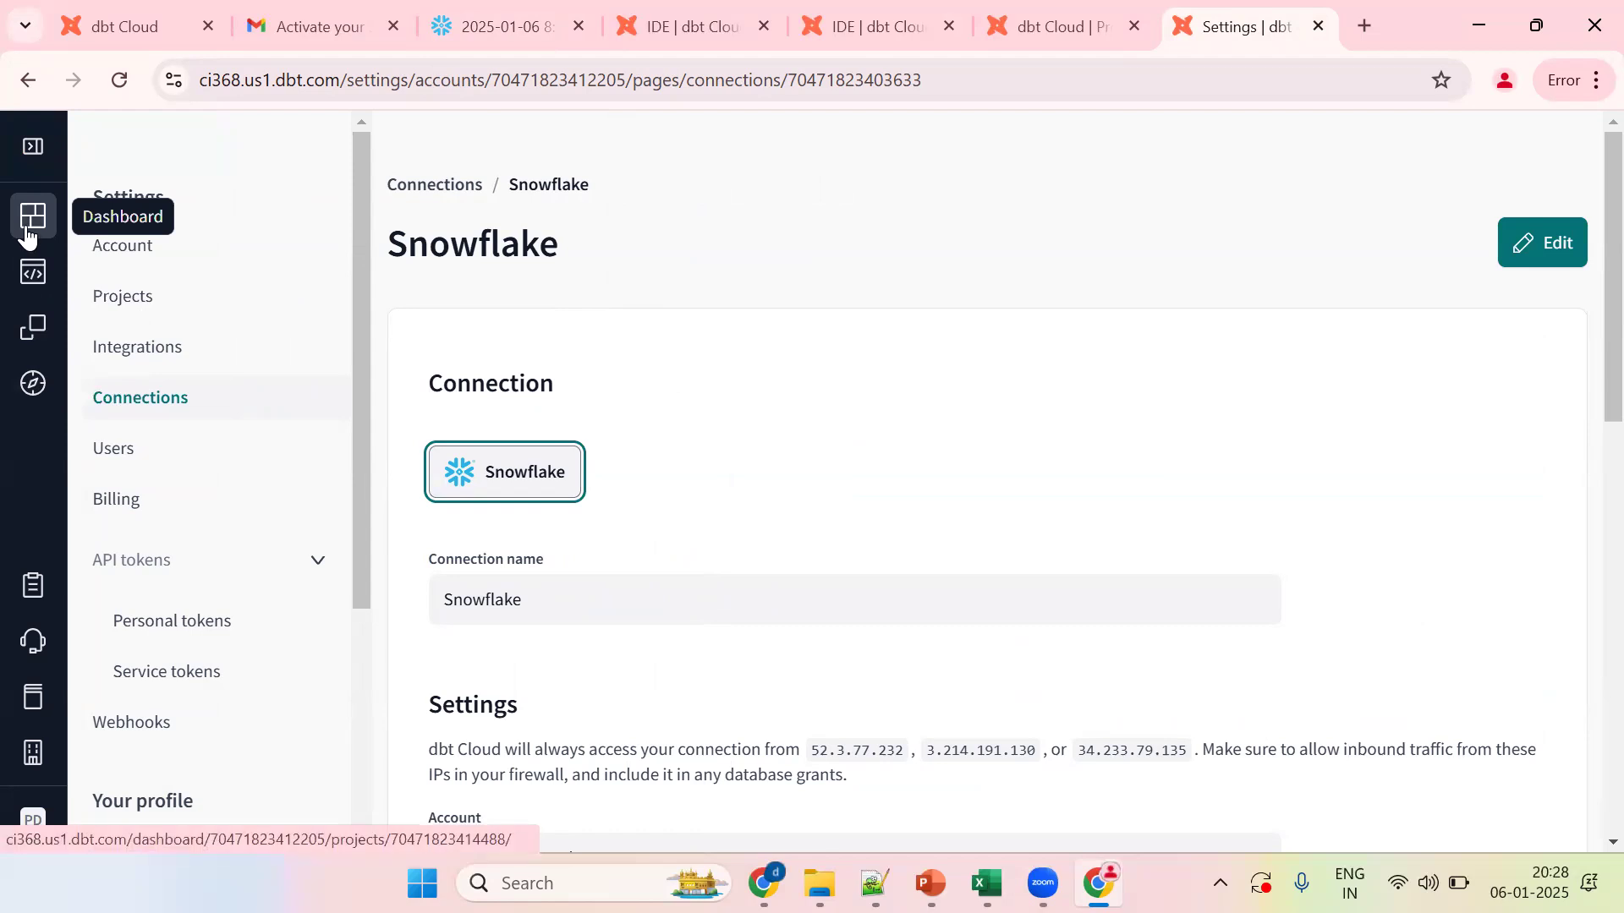
click(31, 288)
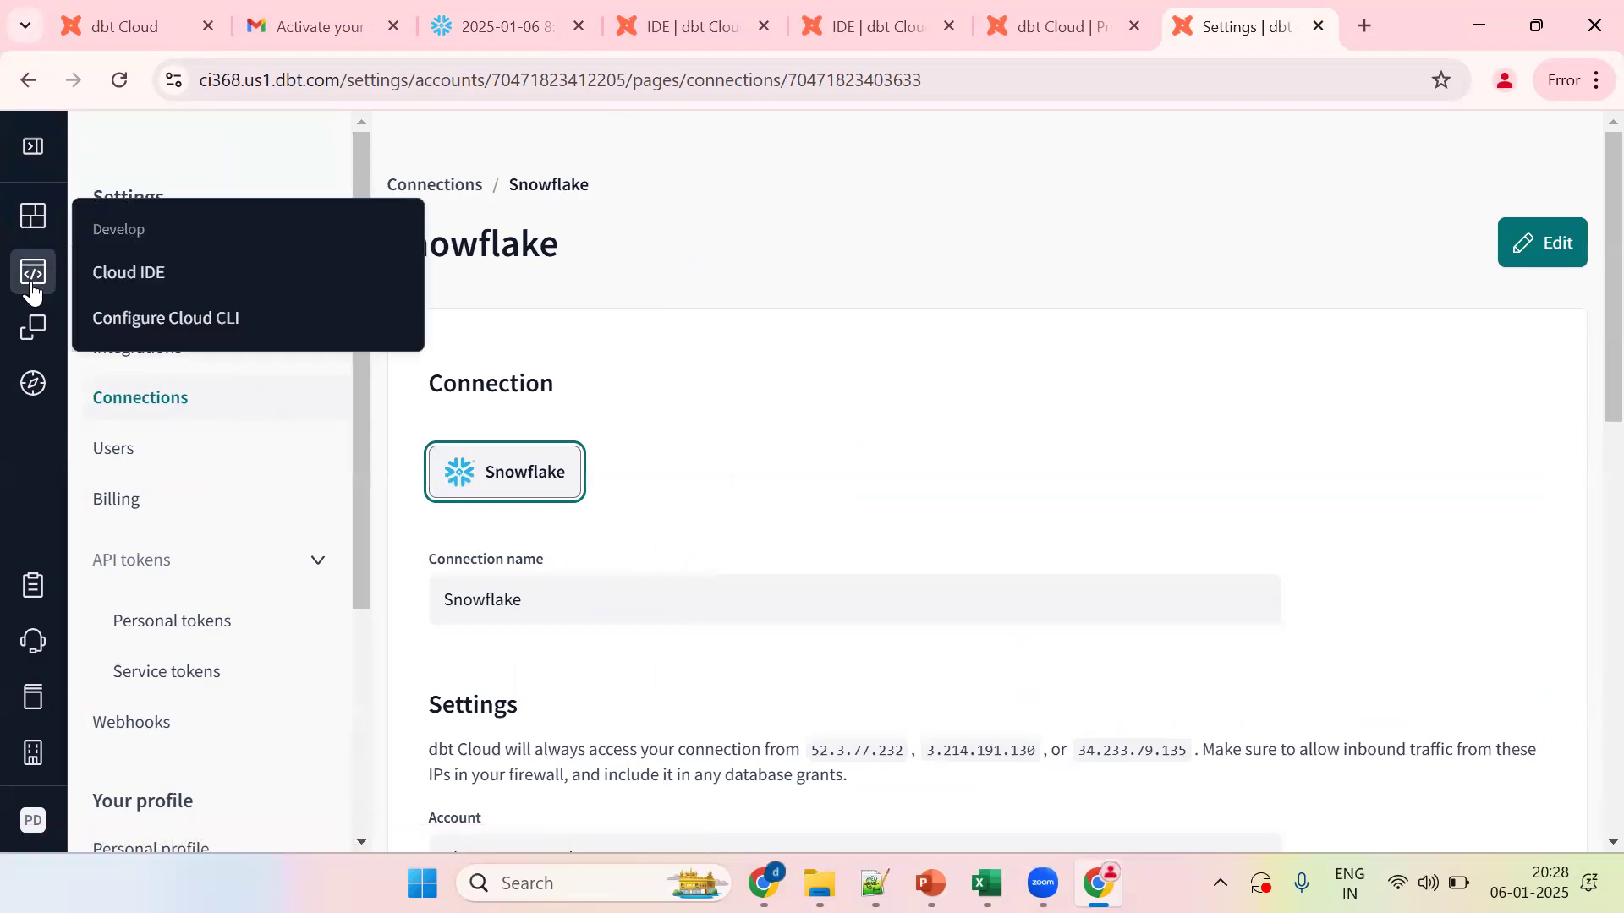
click(141, 272)
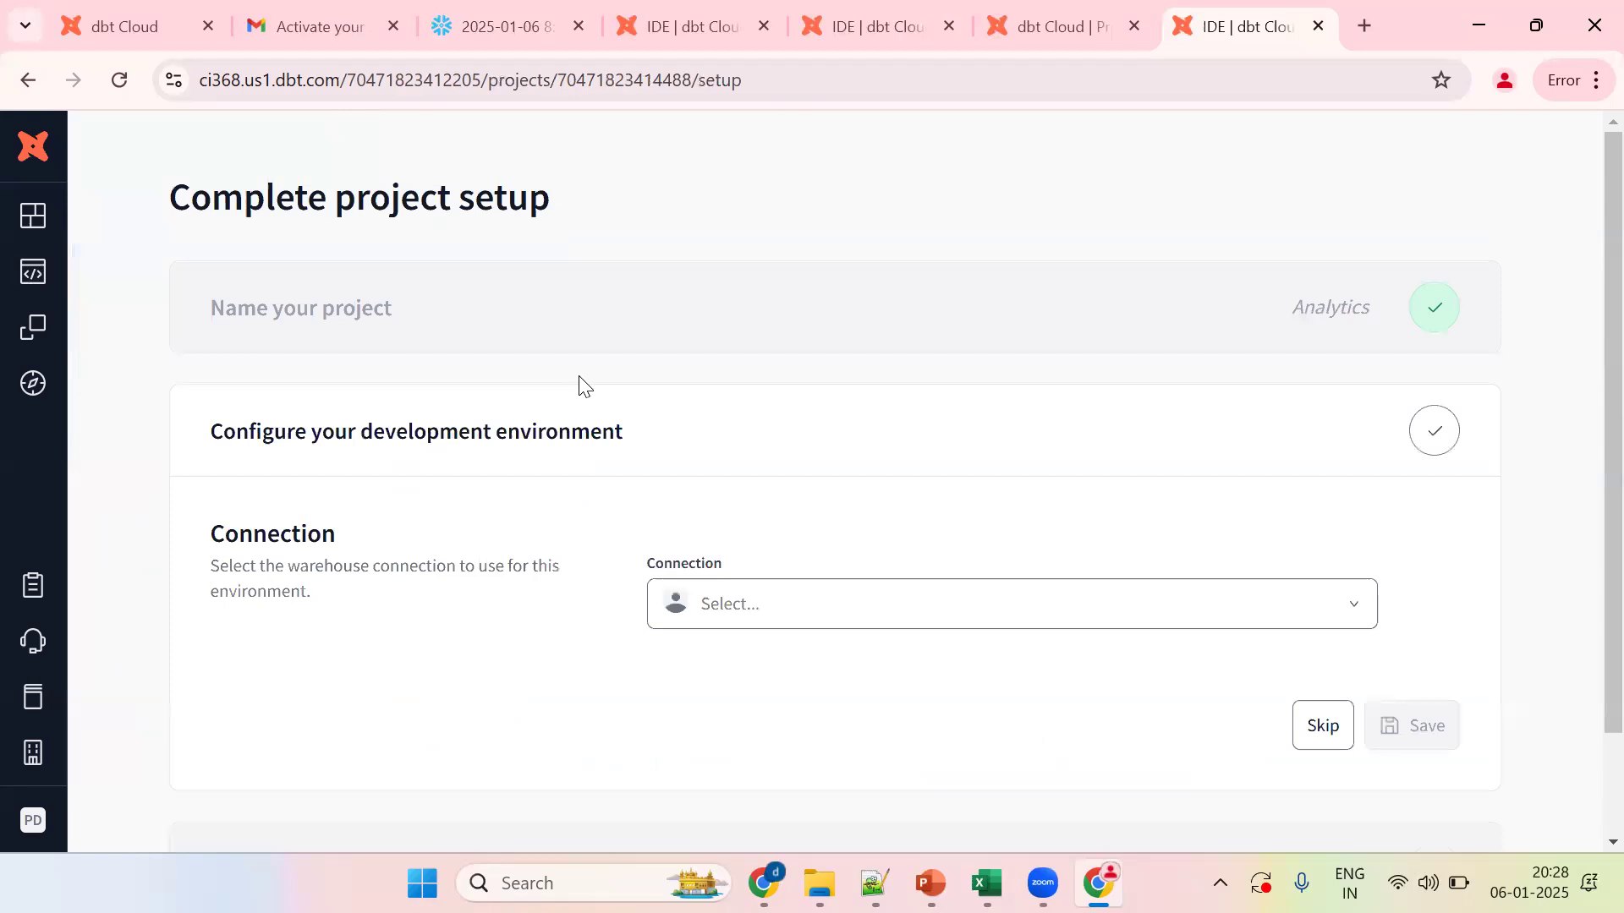
click(770, 605)
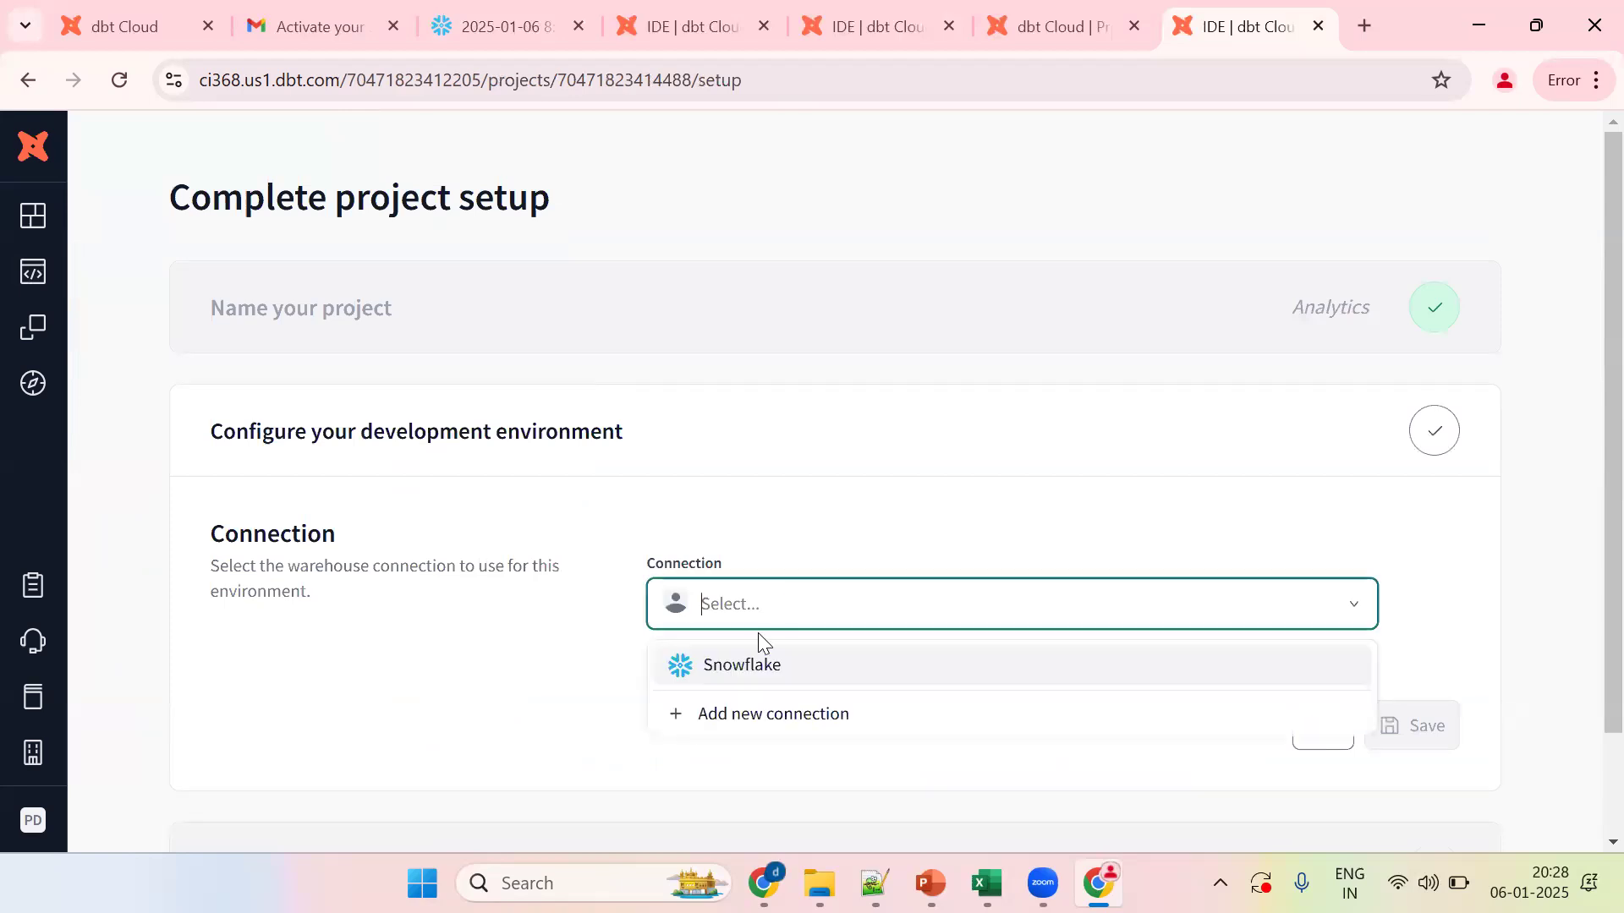
click(761, 666)
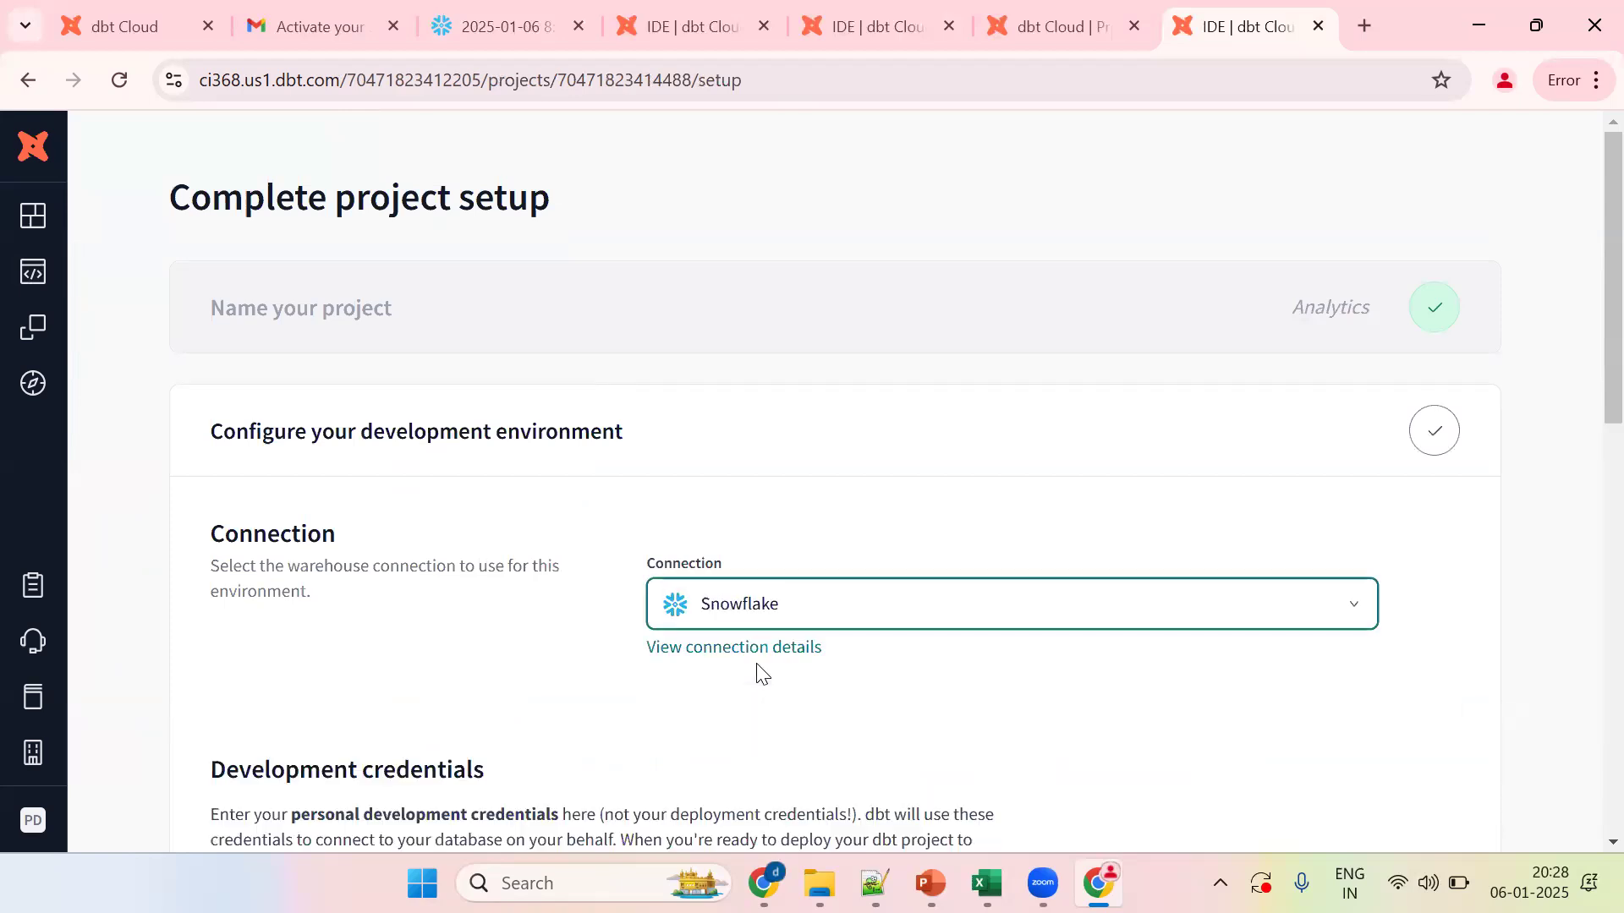
click(743, 653)
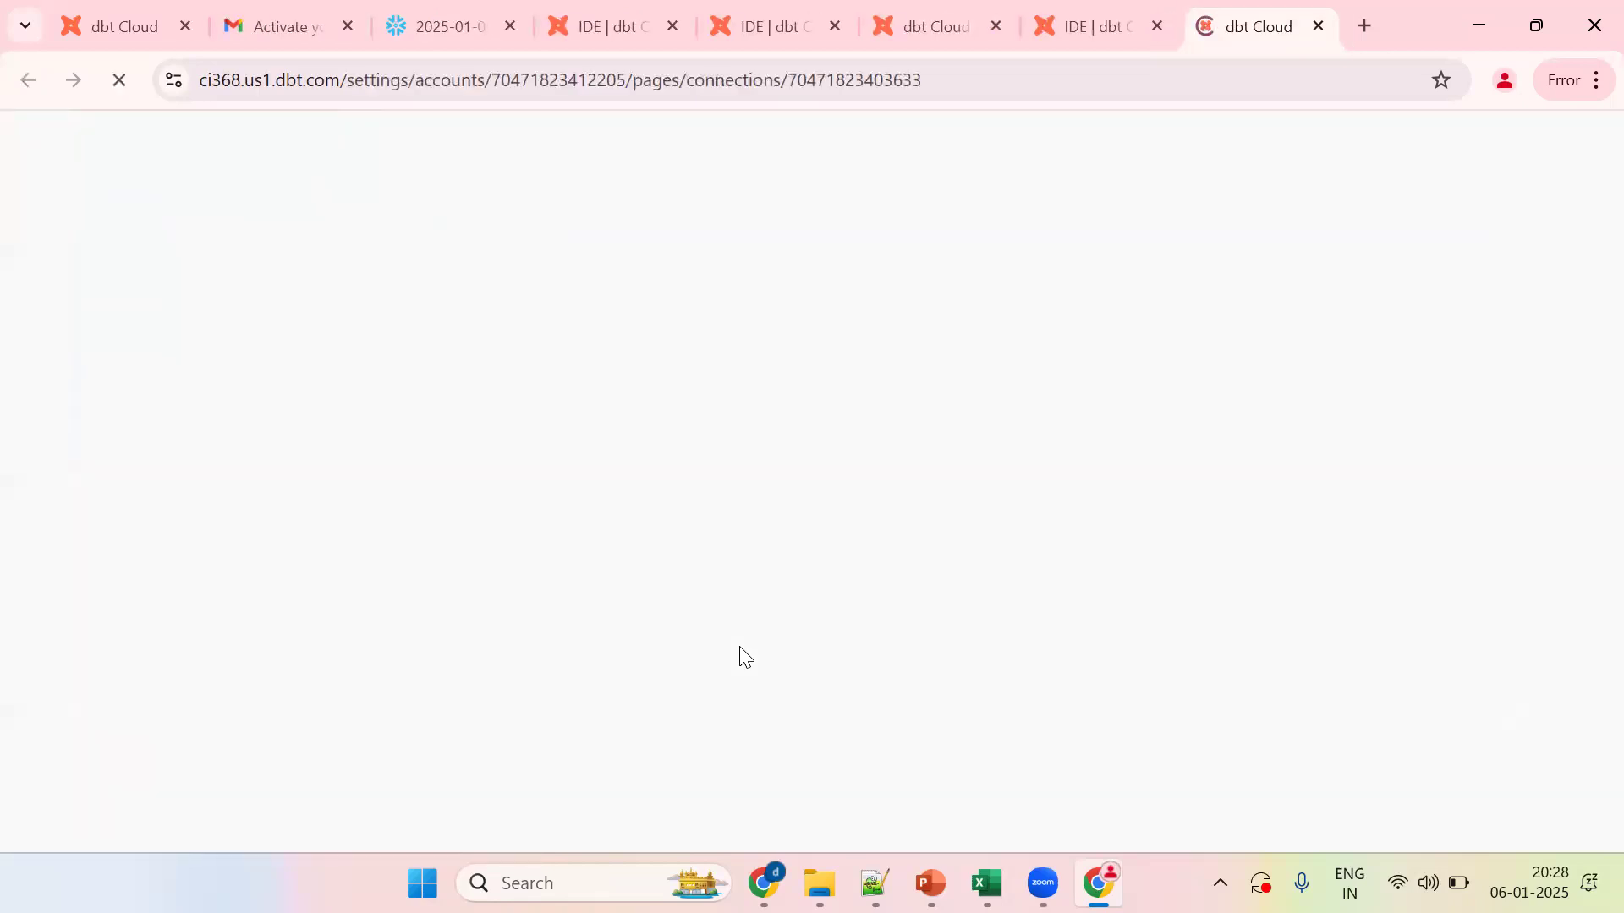
key(ctrl+w)
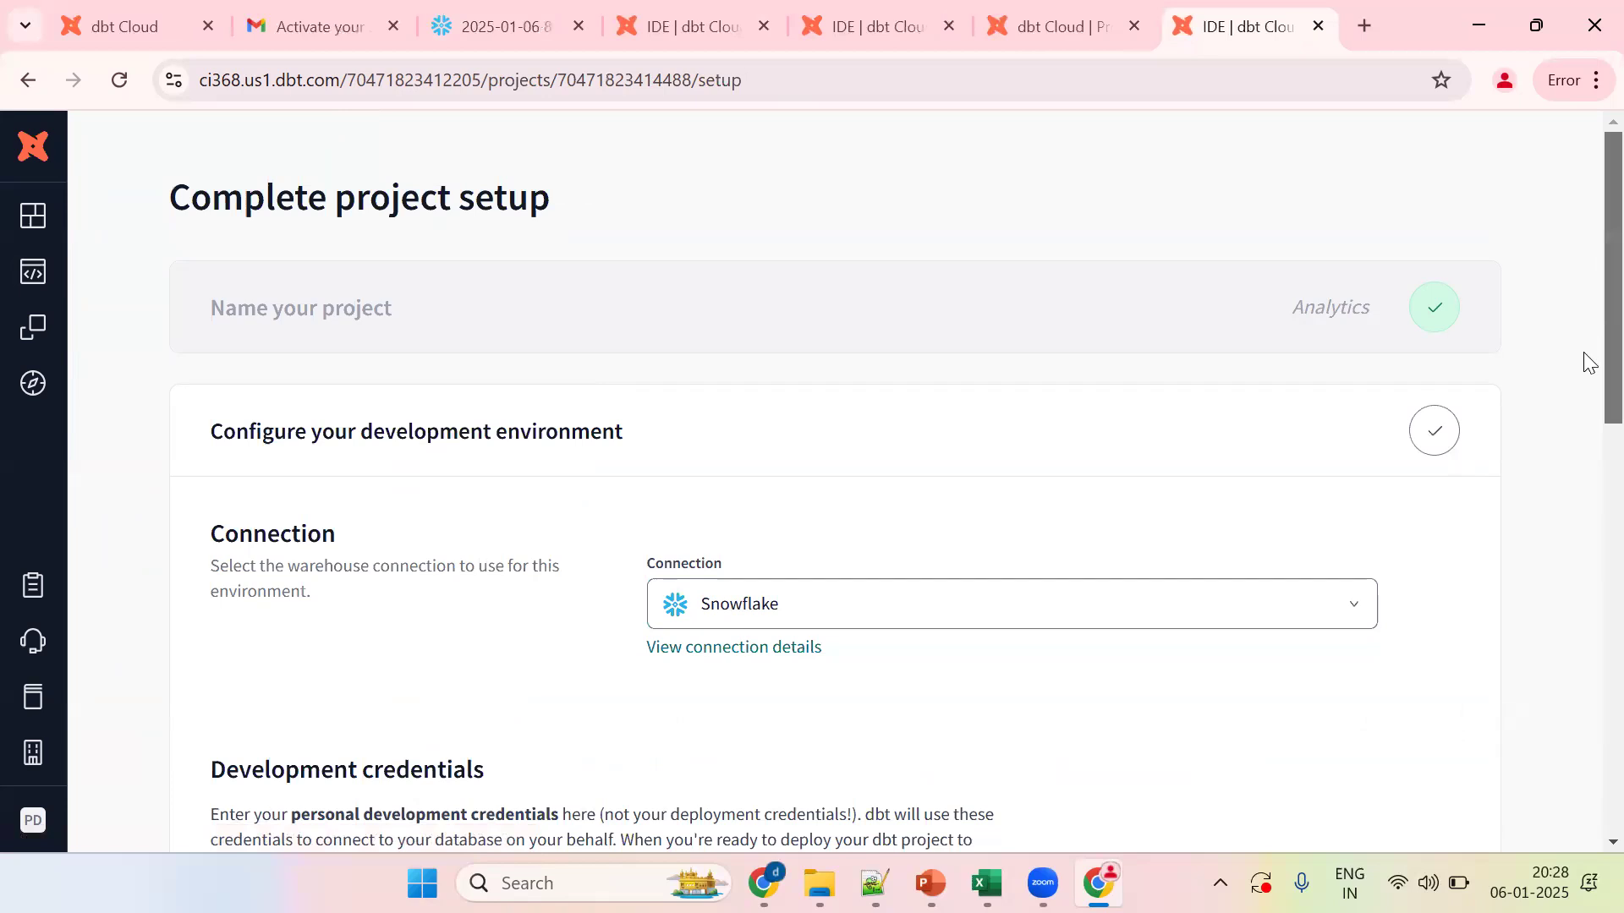
Step: Fill the development Username and Password with the saved login
scroll(1584, 362, down, 5)
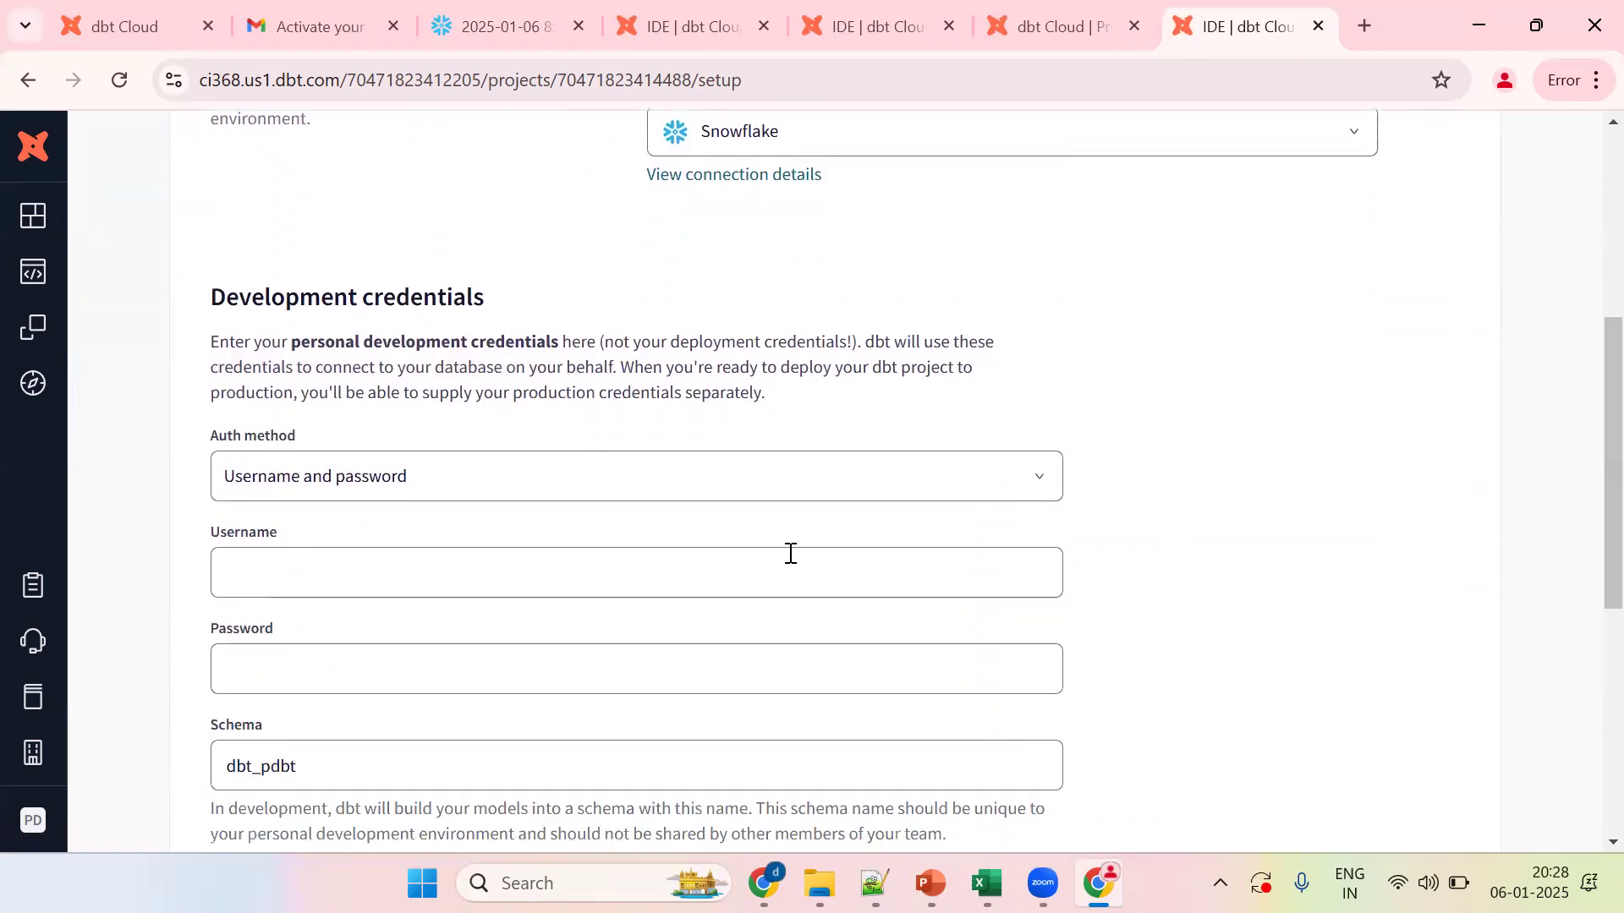
click(572, 569)
click(489, 644)
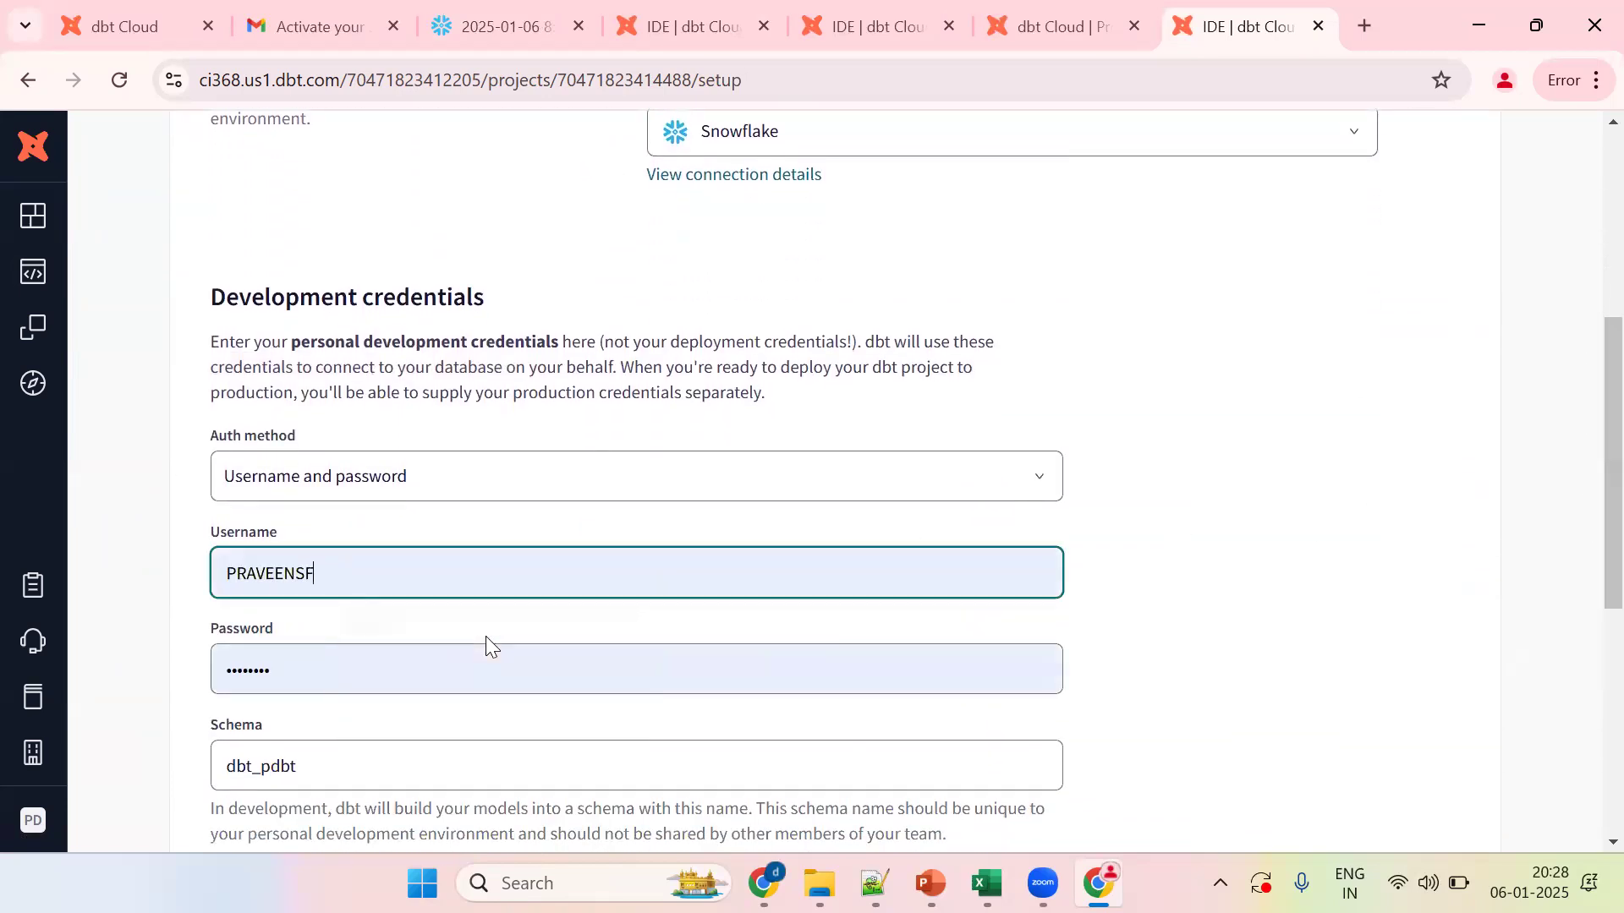
scroll(1584, 482, down, 4)
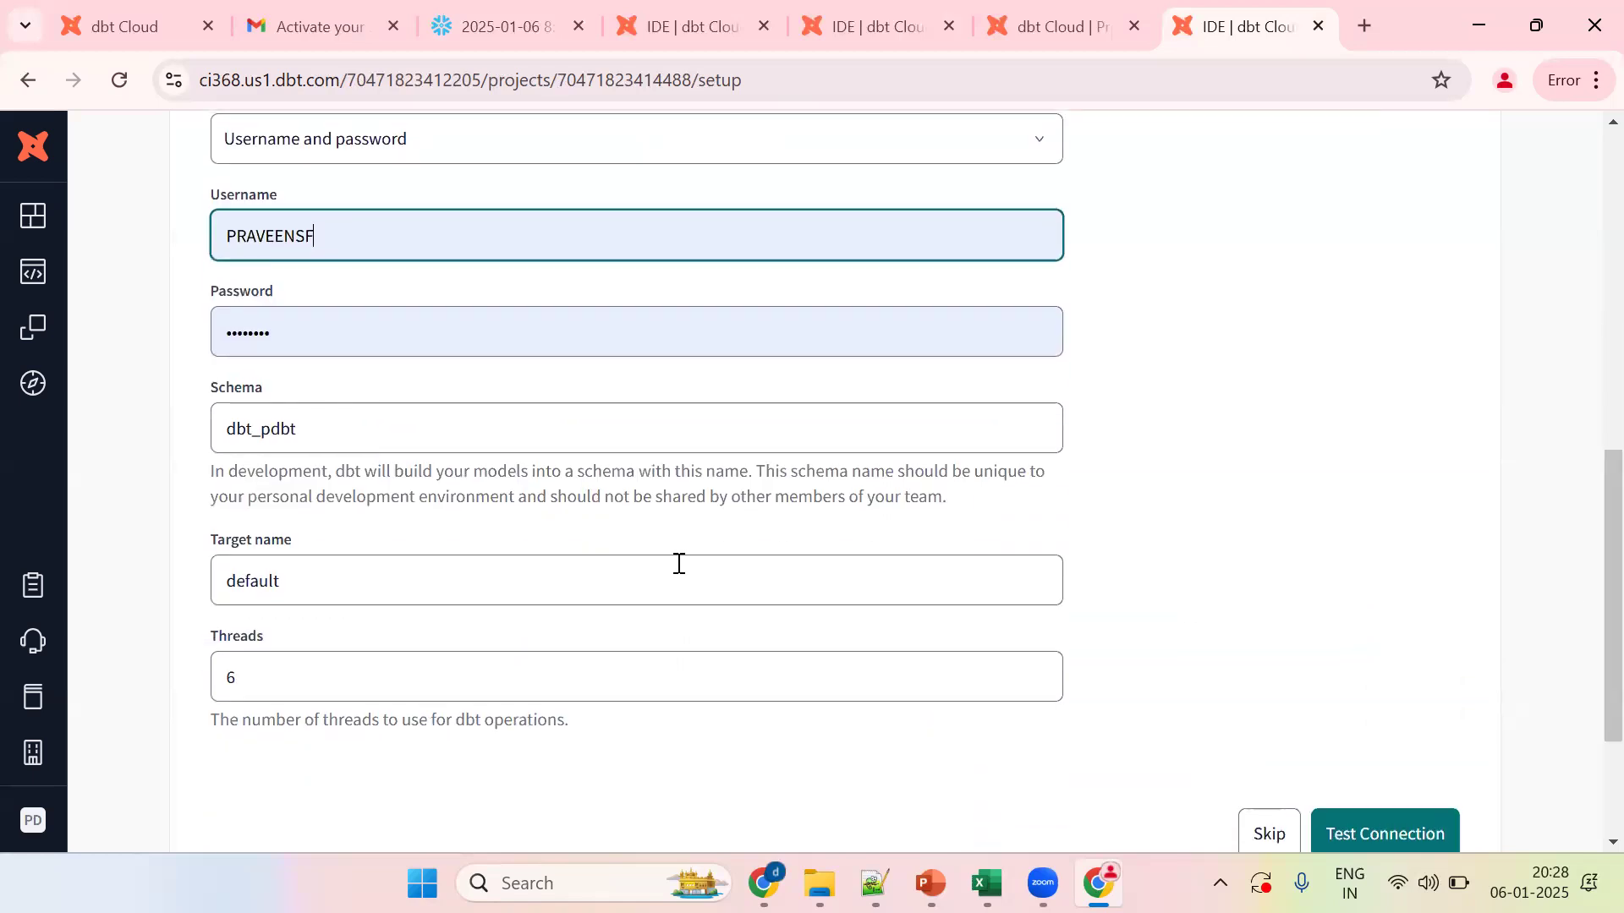
Step: Change the Schema to EDW_DEV_SC and run a successful connection test
double_click(370, 416)
key(BackSpace)
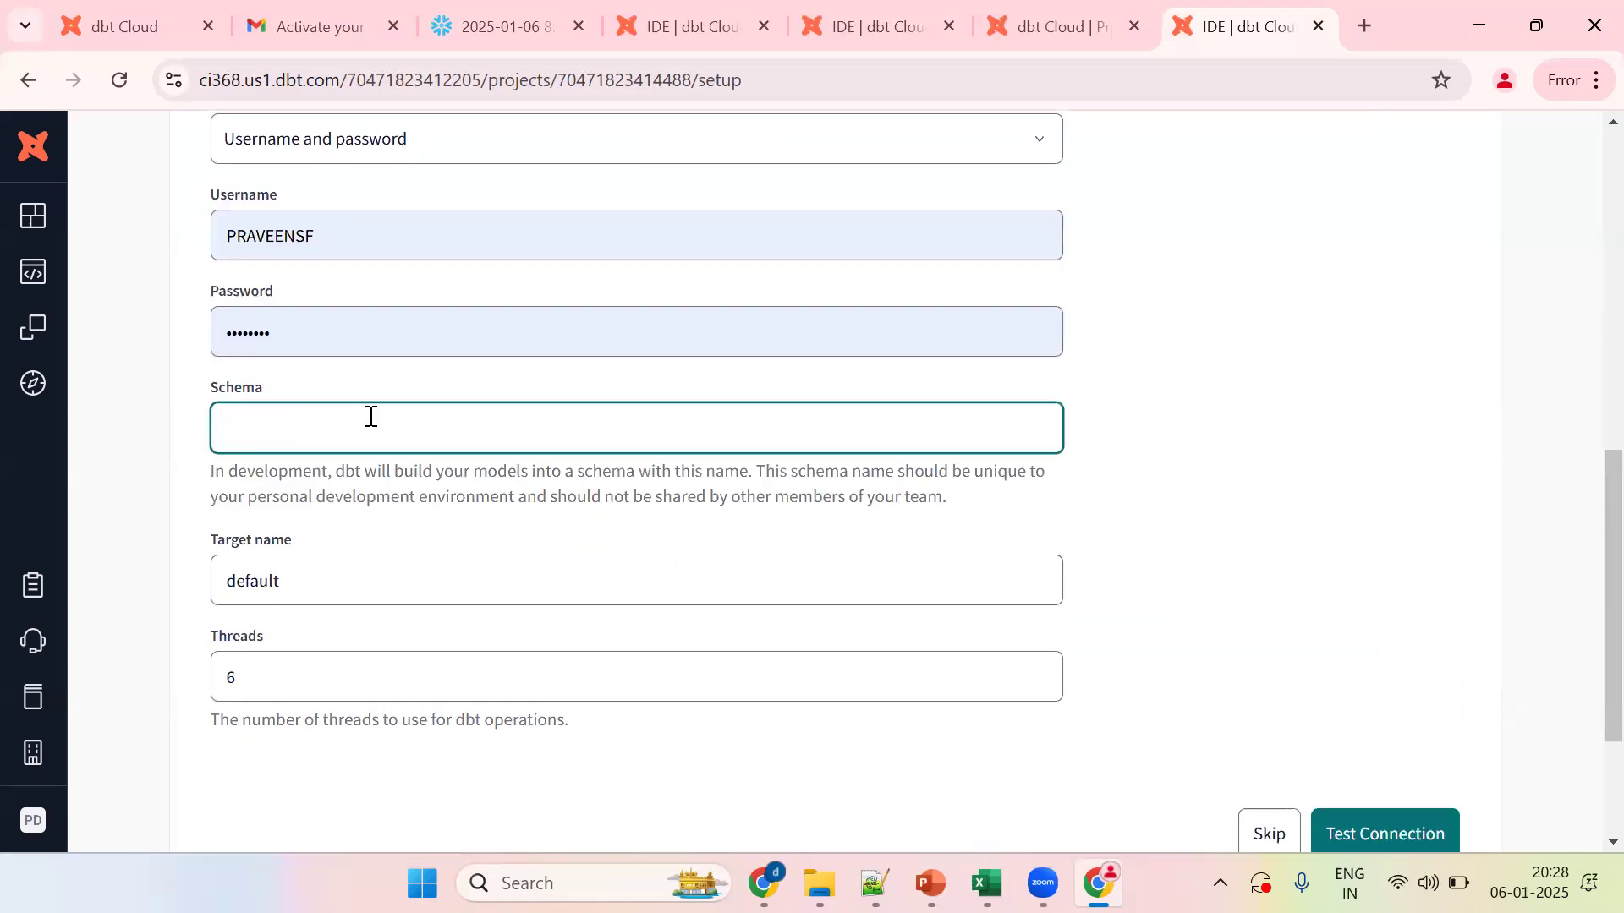
text(EDW_DEV_SC)
click(390, 494)
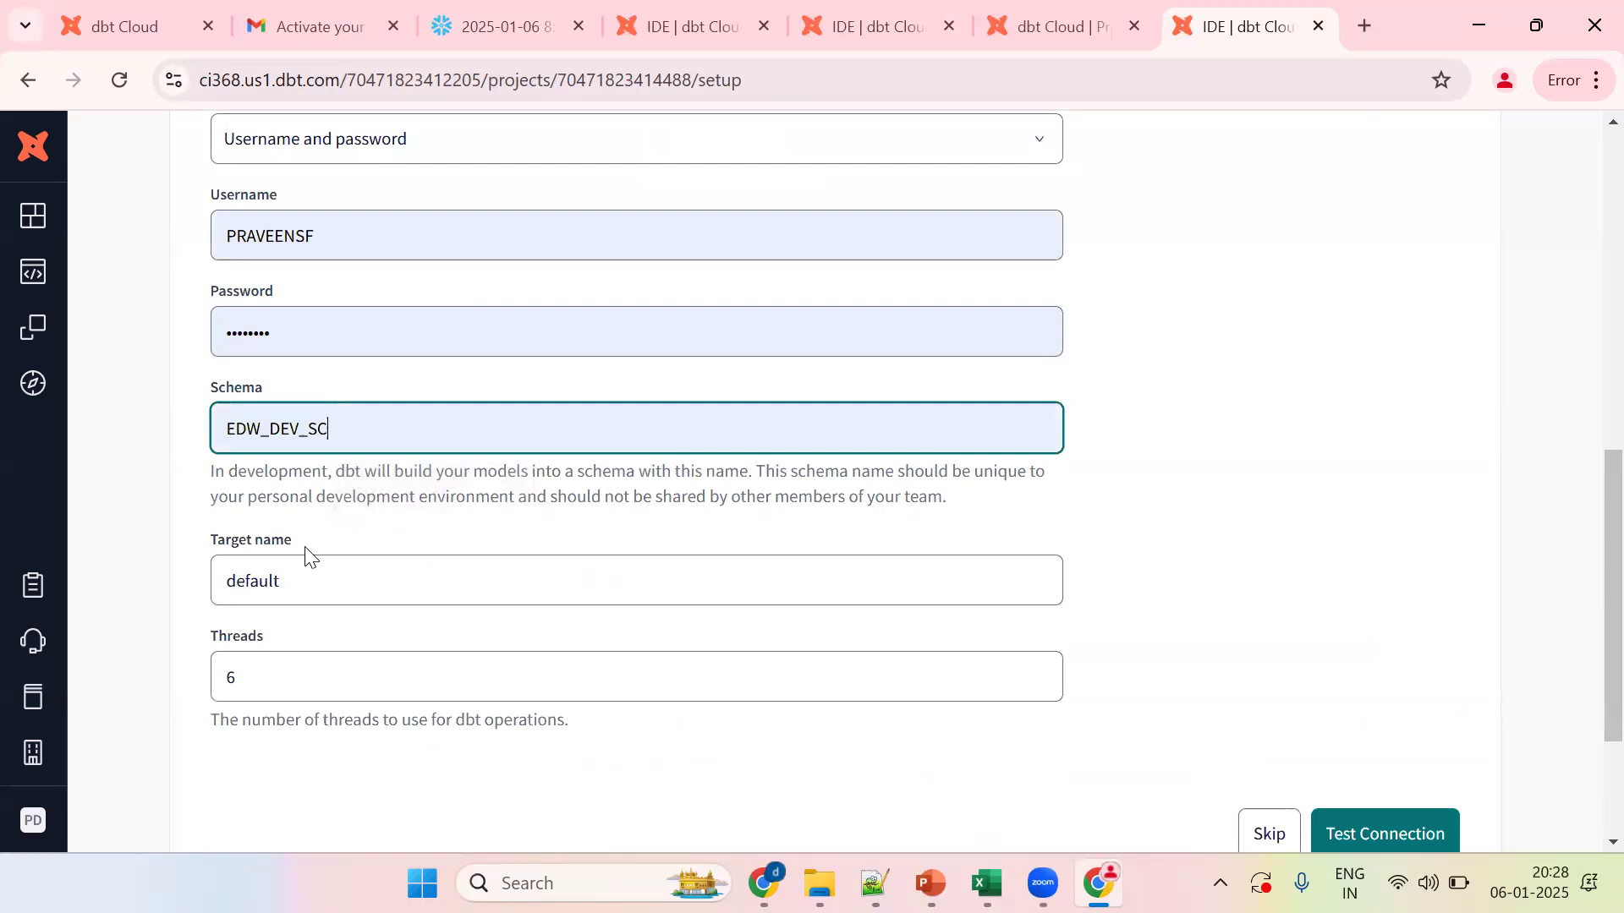
click(1345, 831)
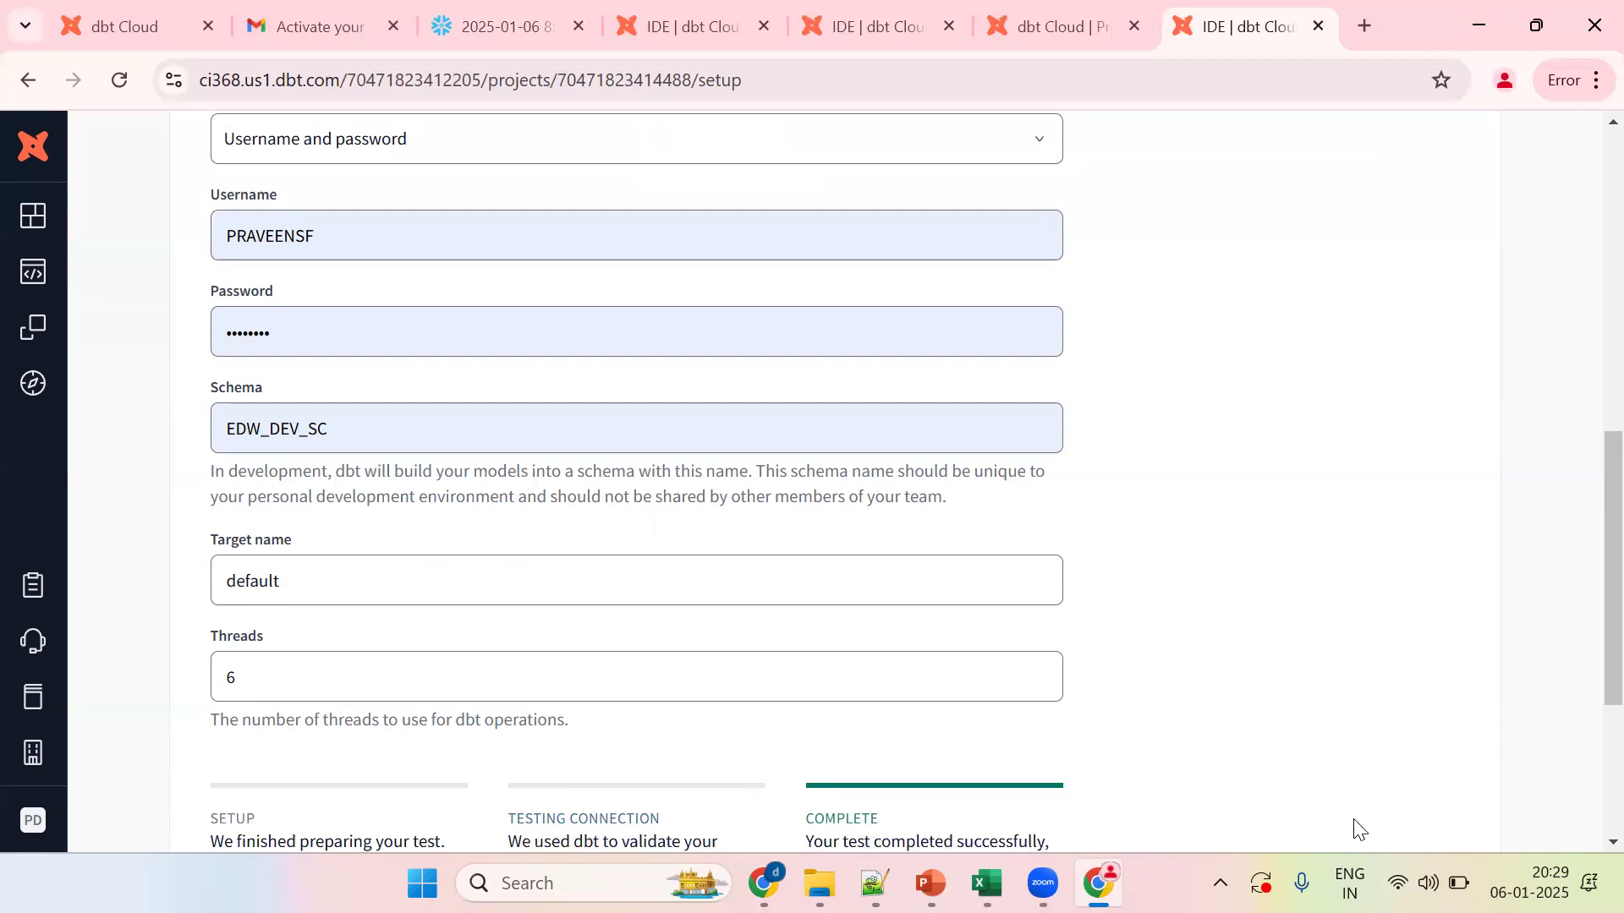
scroll(1584, 593, down, 4)
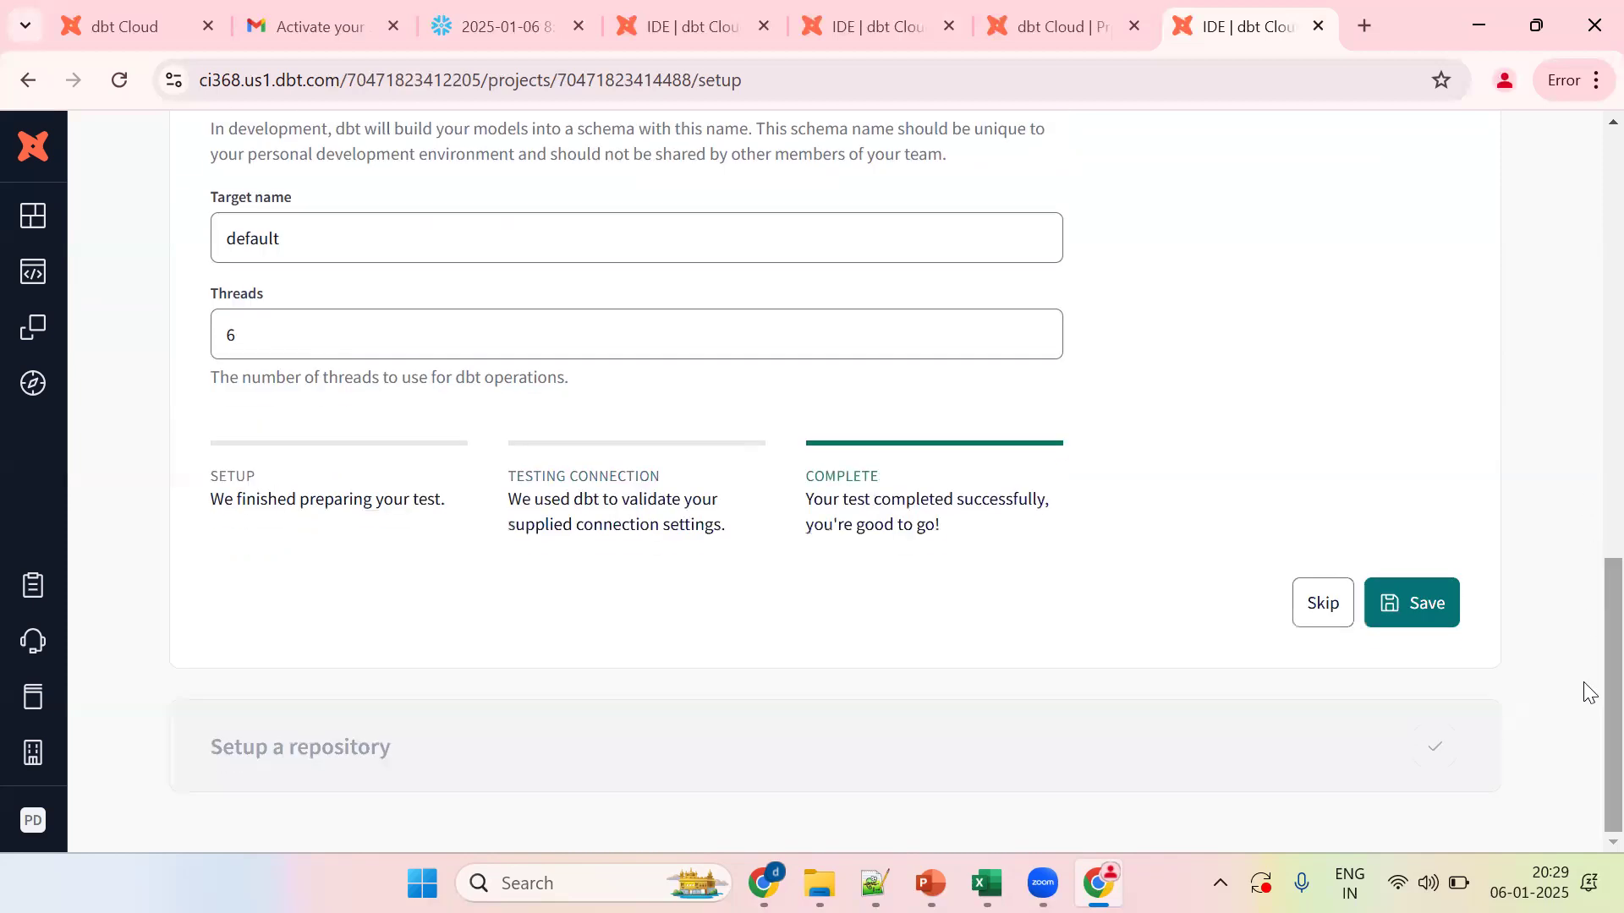
Step: Save the development credentials and create a managed repository named REPO1
click(1404, 621)
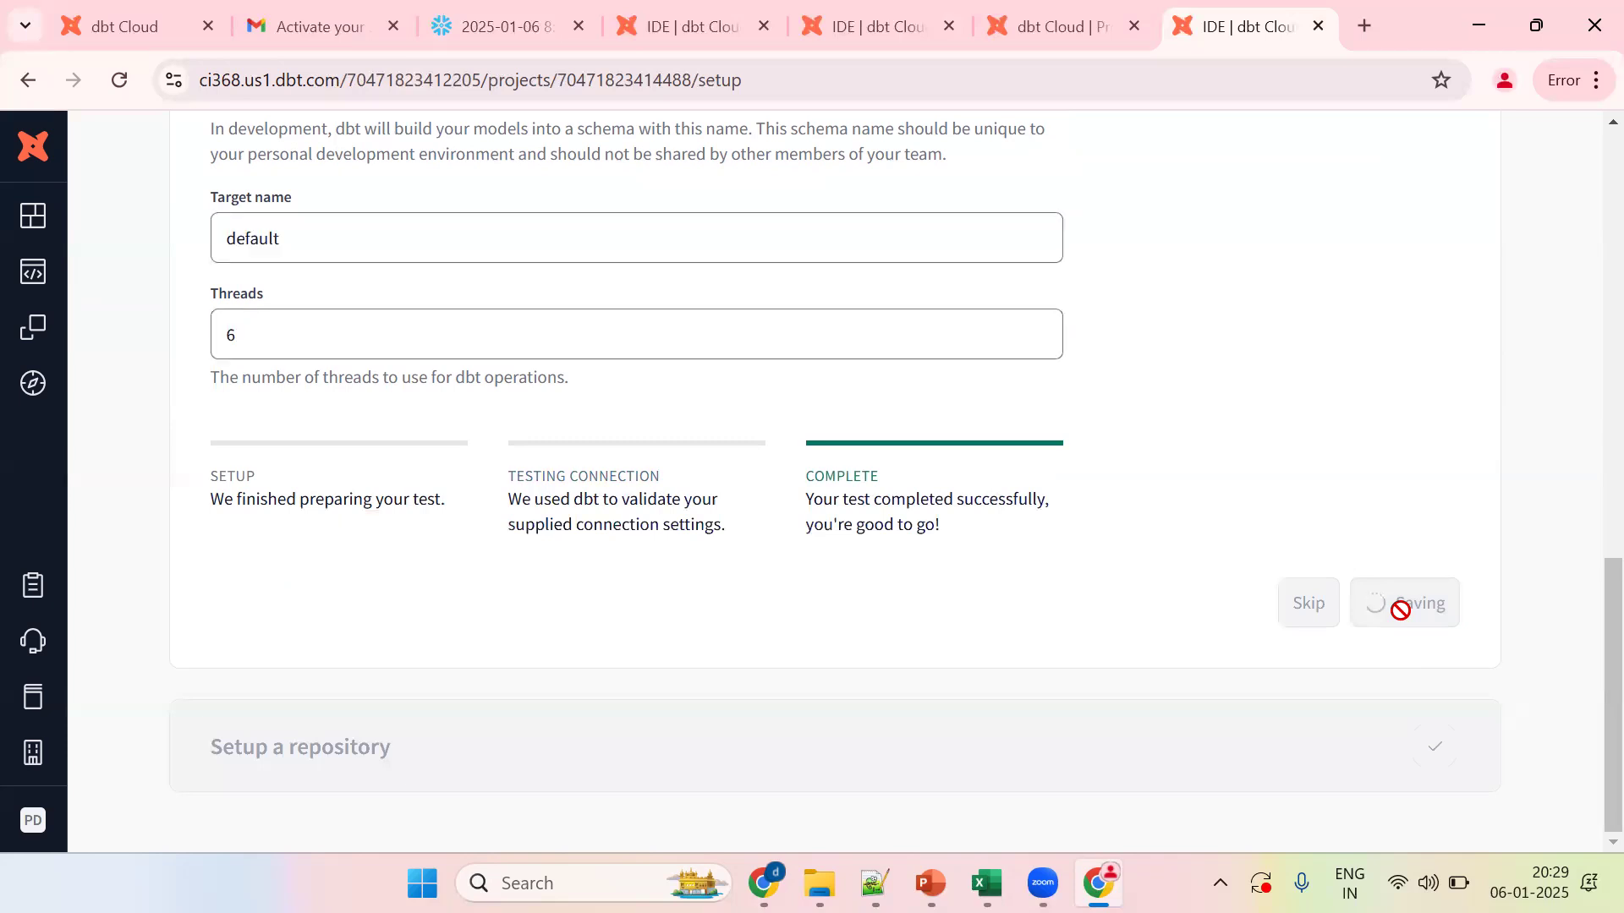
click(804, 585)
text(REPO1)
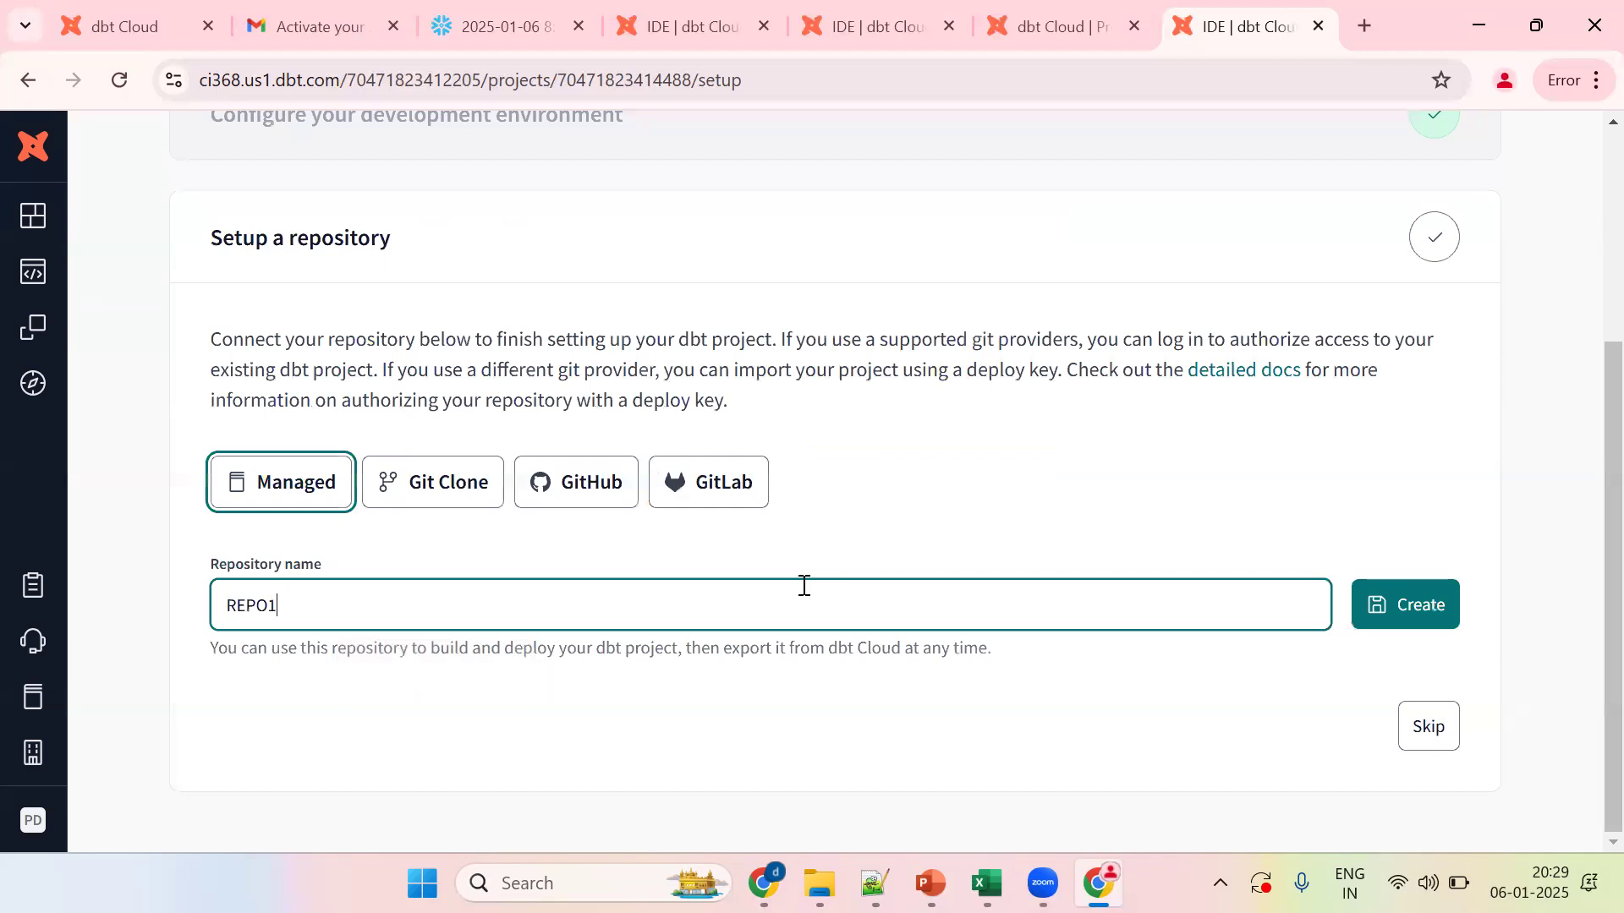
click(1422, 605)
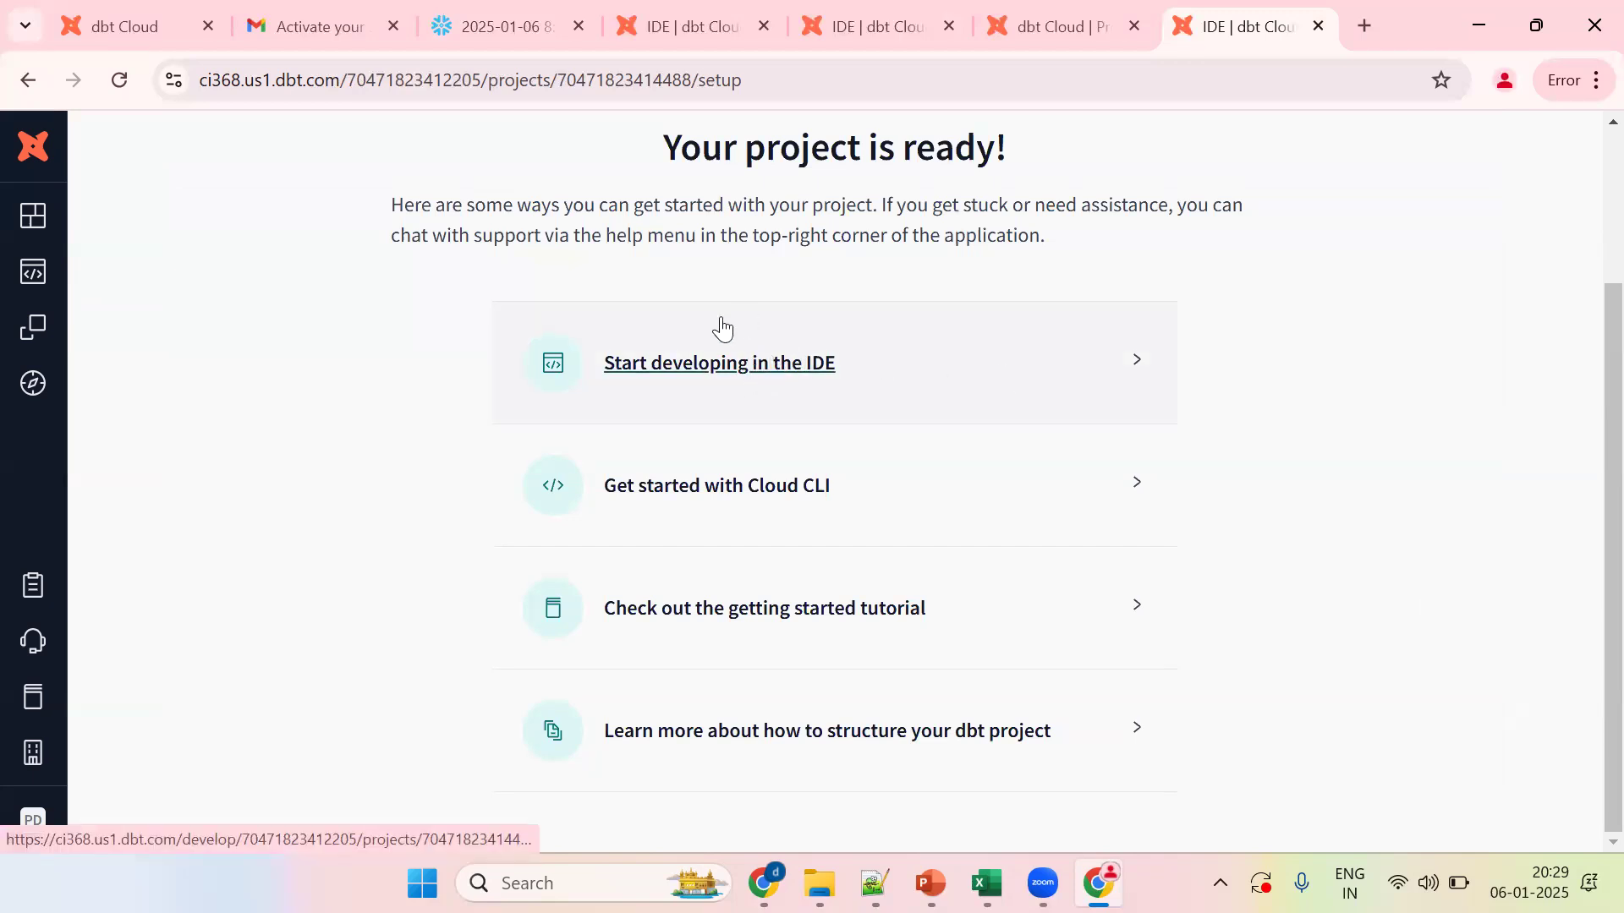
Step: Start developing in the Cloud IDE and initialize the dbt project's starter files
click(734, 375)
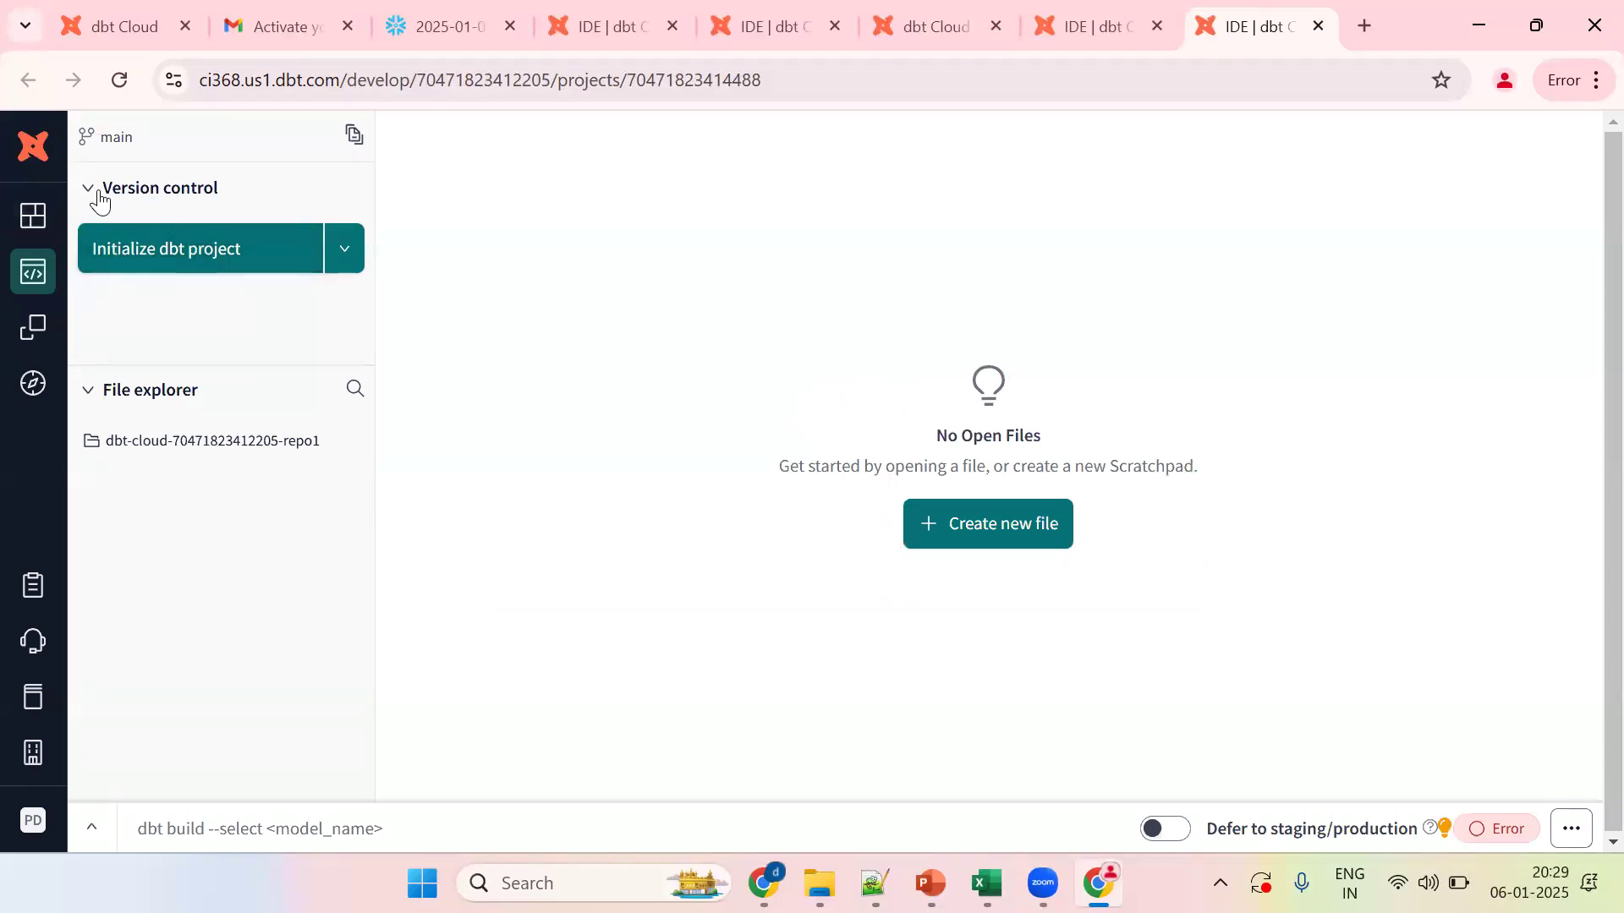
click(170, 247)
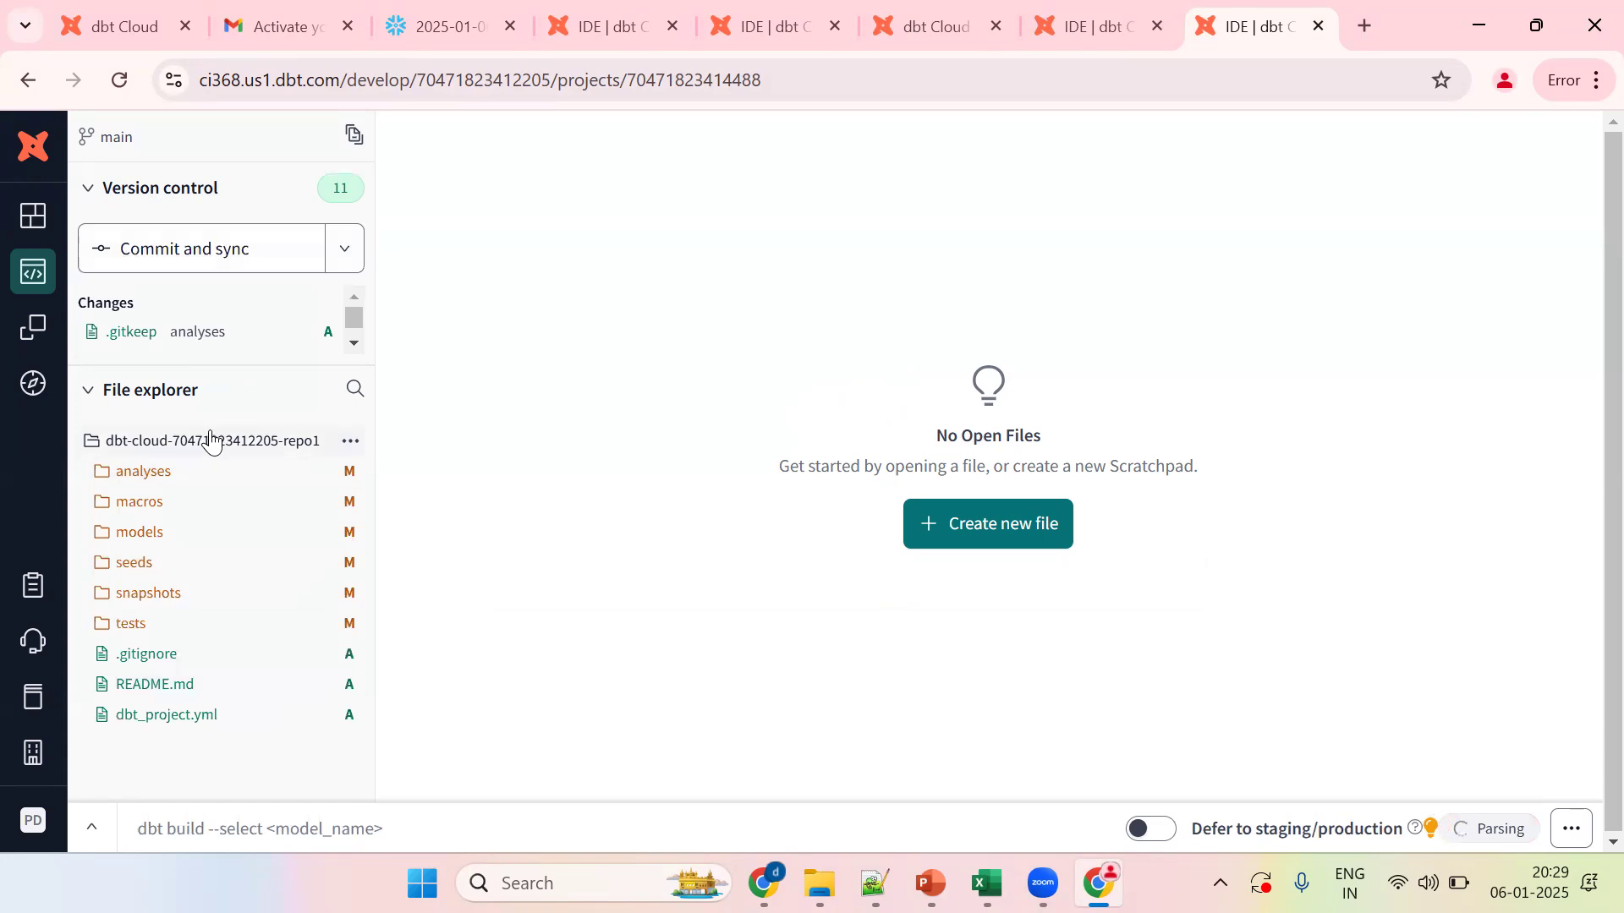
Step: In a new file, preview select current_database(), current_schema(), current_user(), current_warehouse()
click(976, 526)
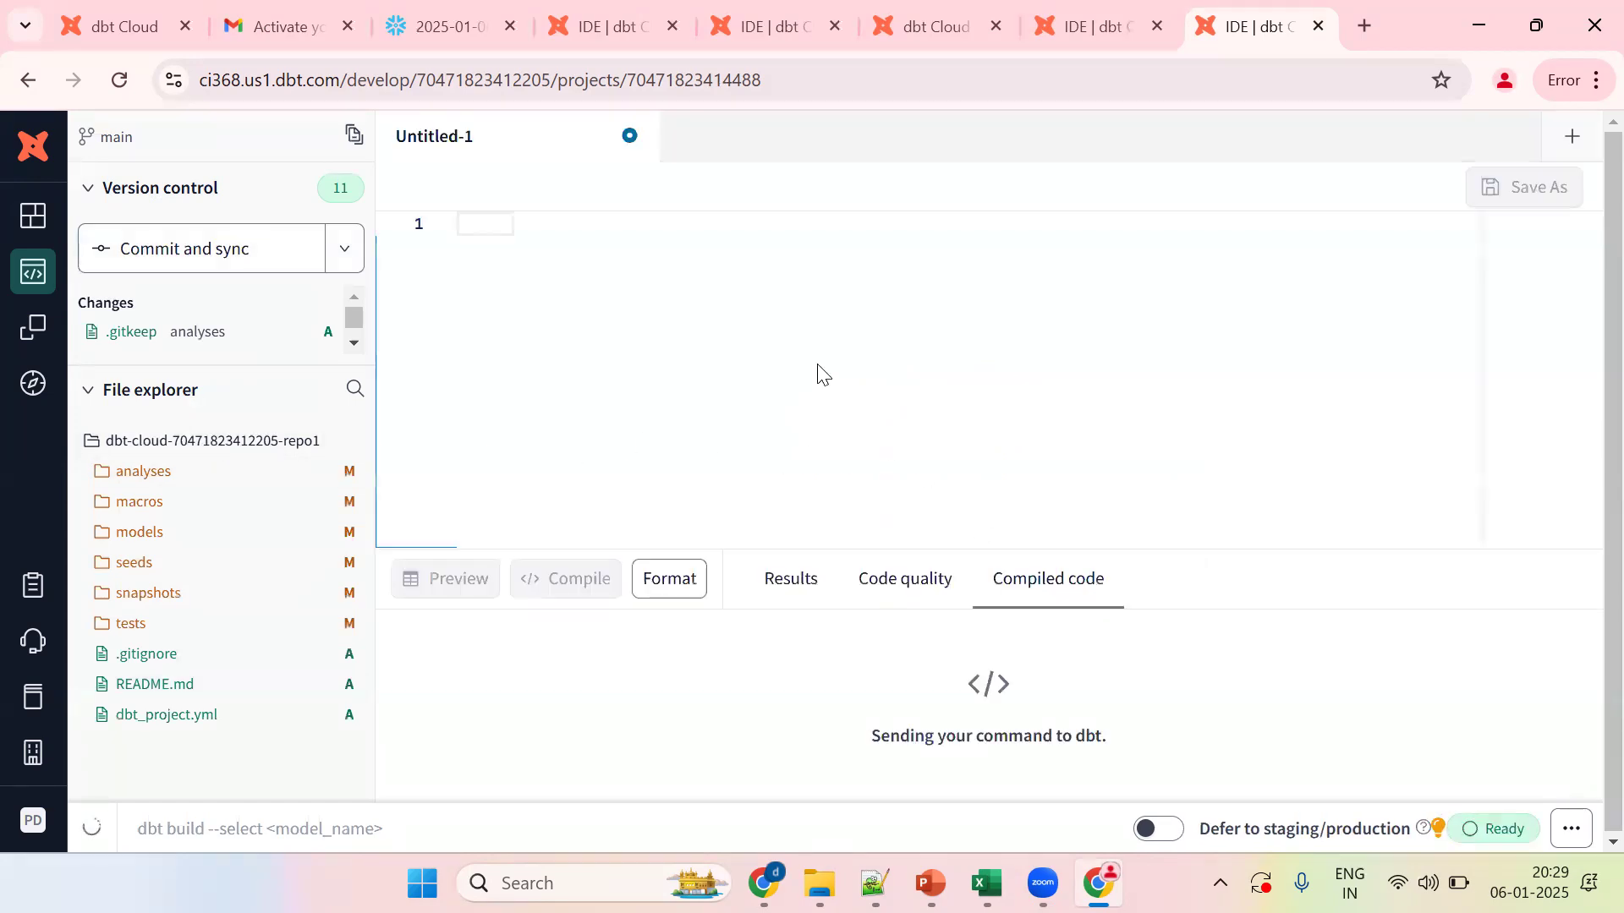
text(select current)
key(BackSpace)
key(BackSpace)
key(BackSpace)
text(rent_databa)
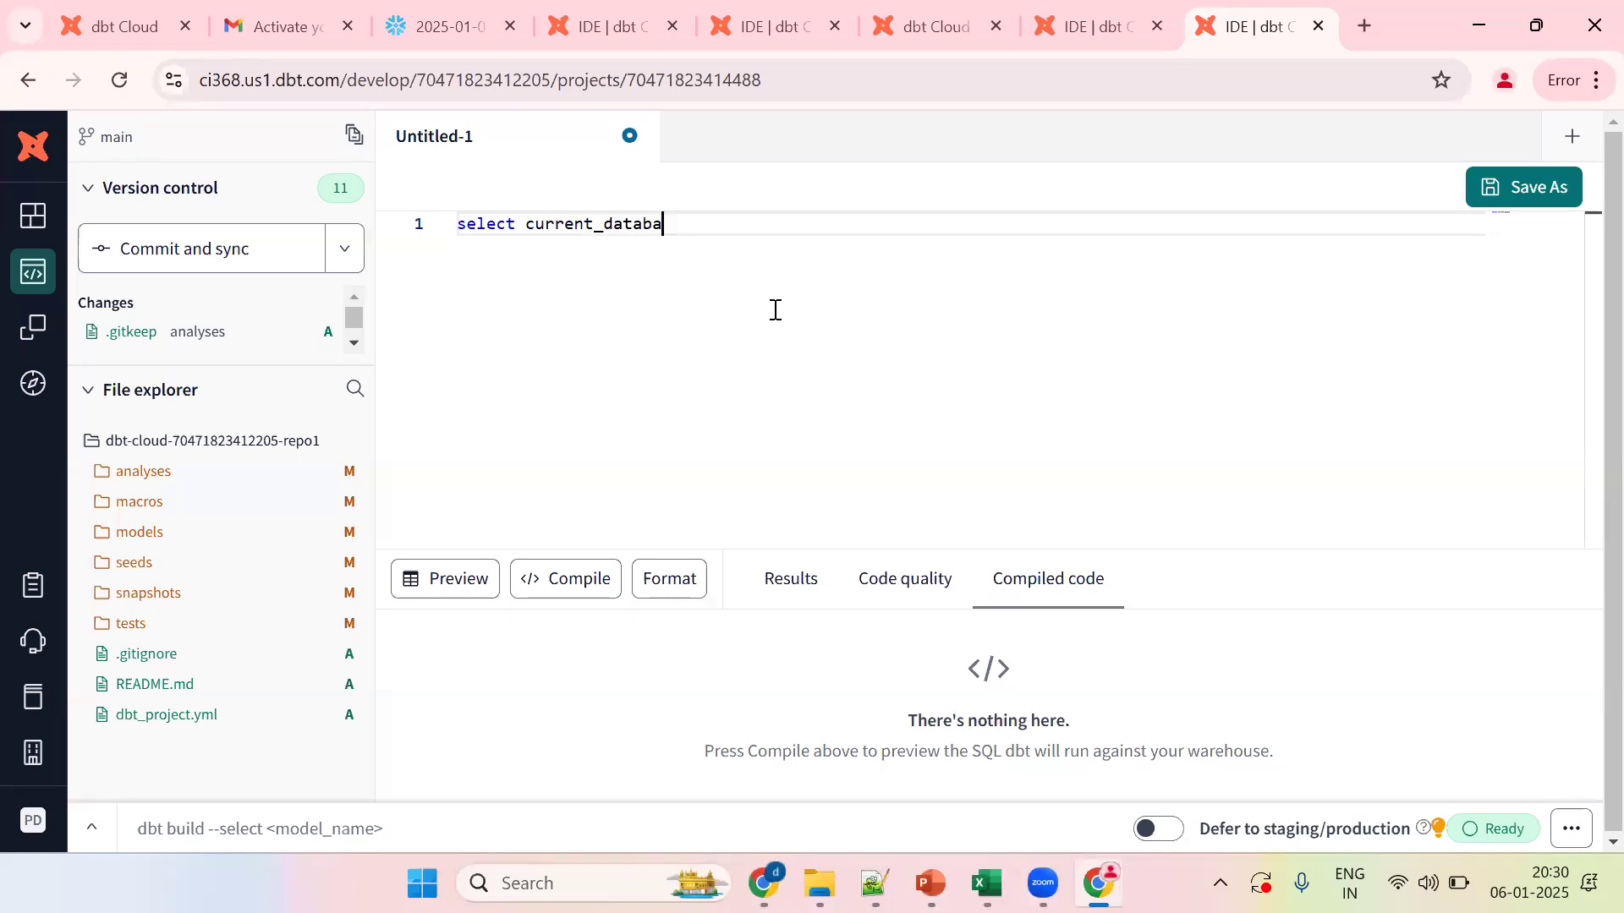
text(se(),curre)
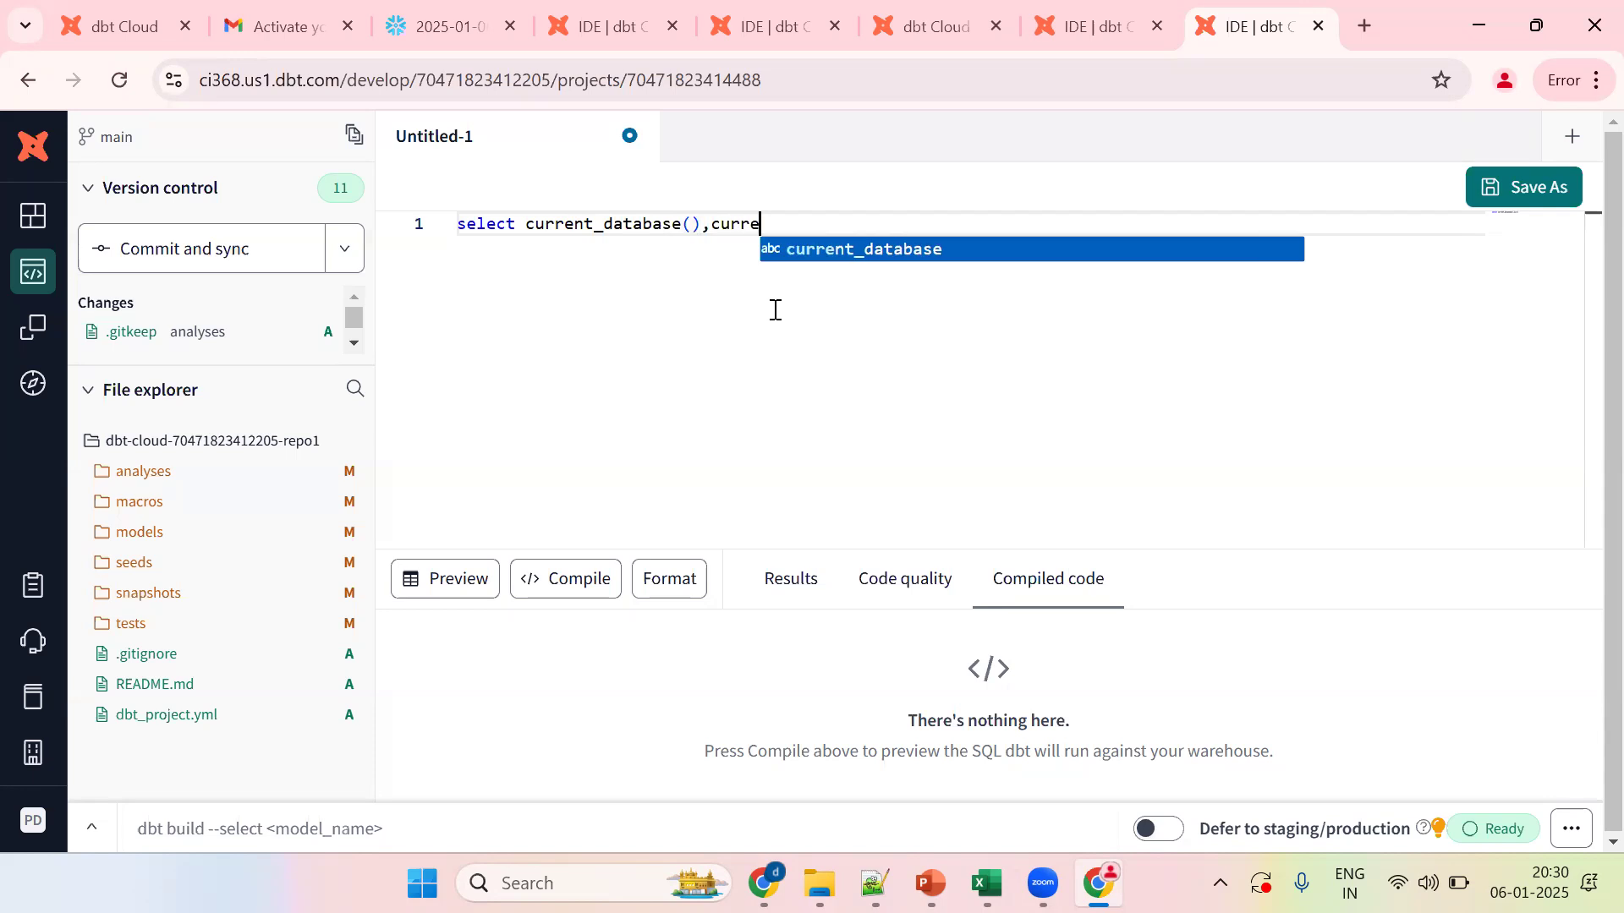
text(nt_sceh)
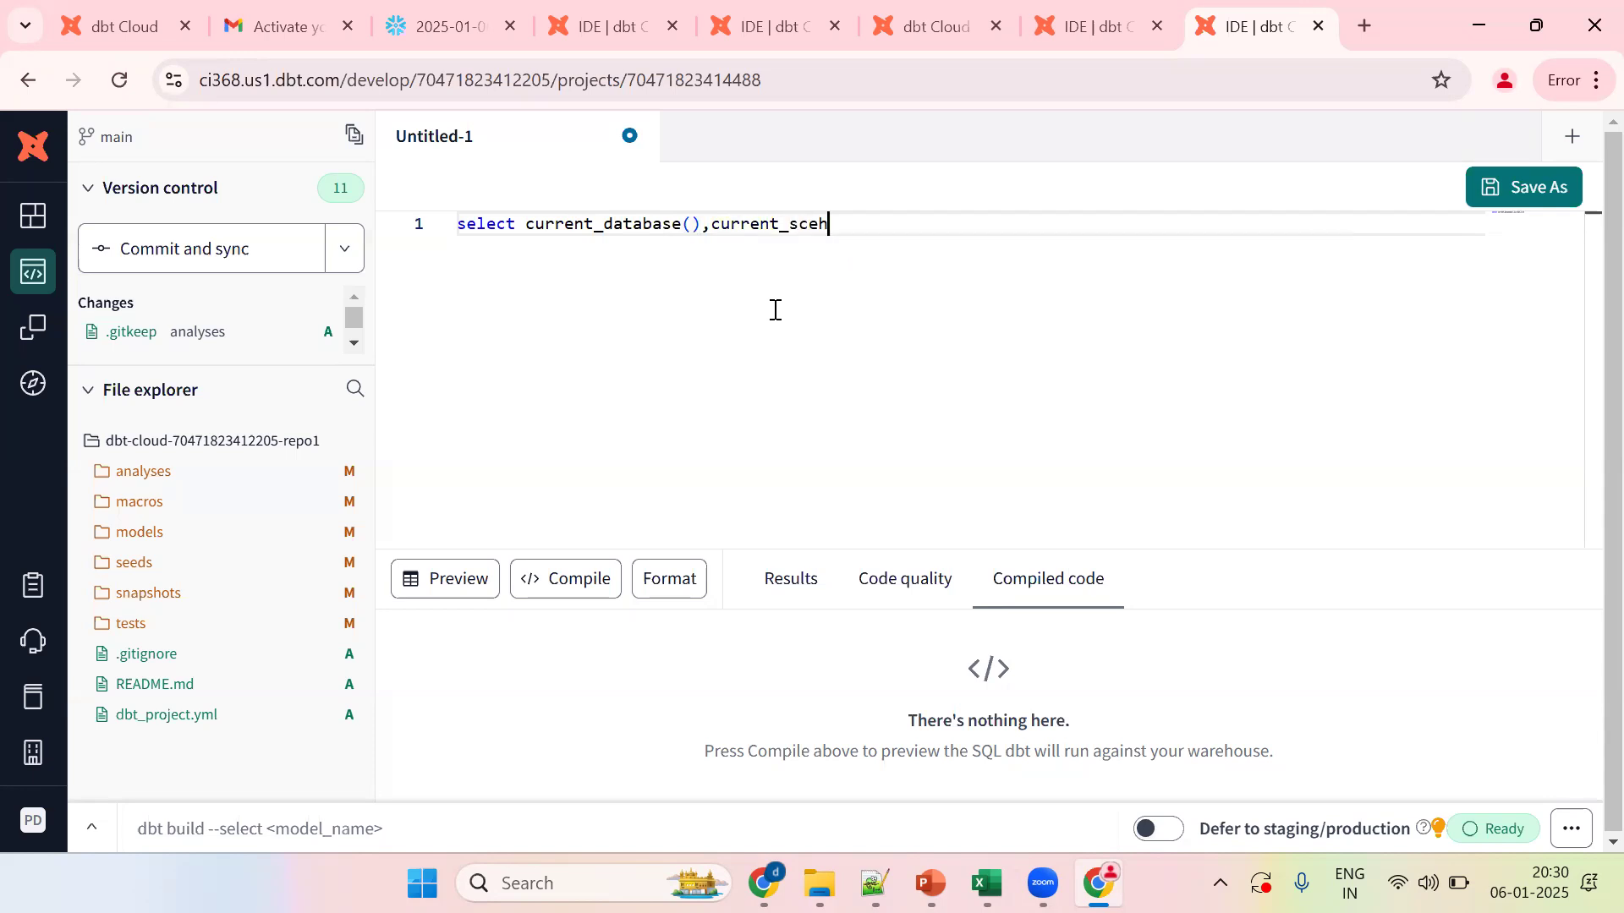
text(eema(),curren)
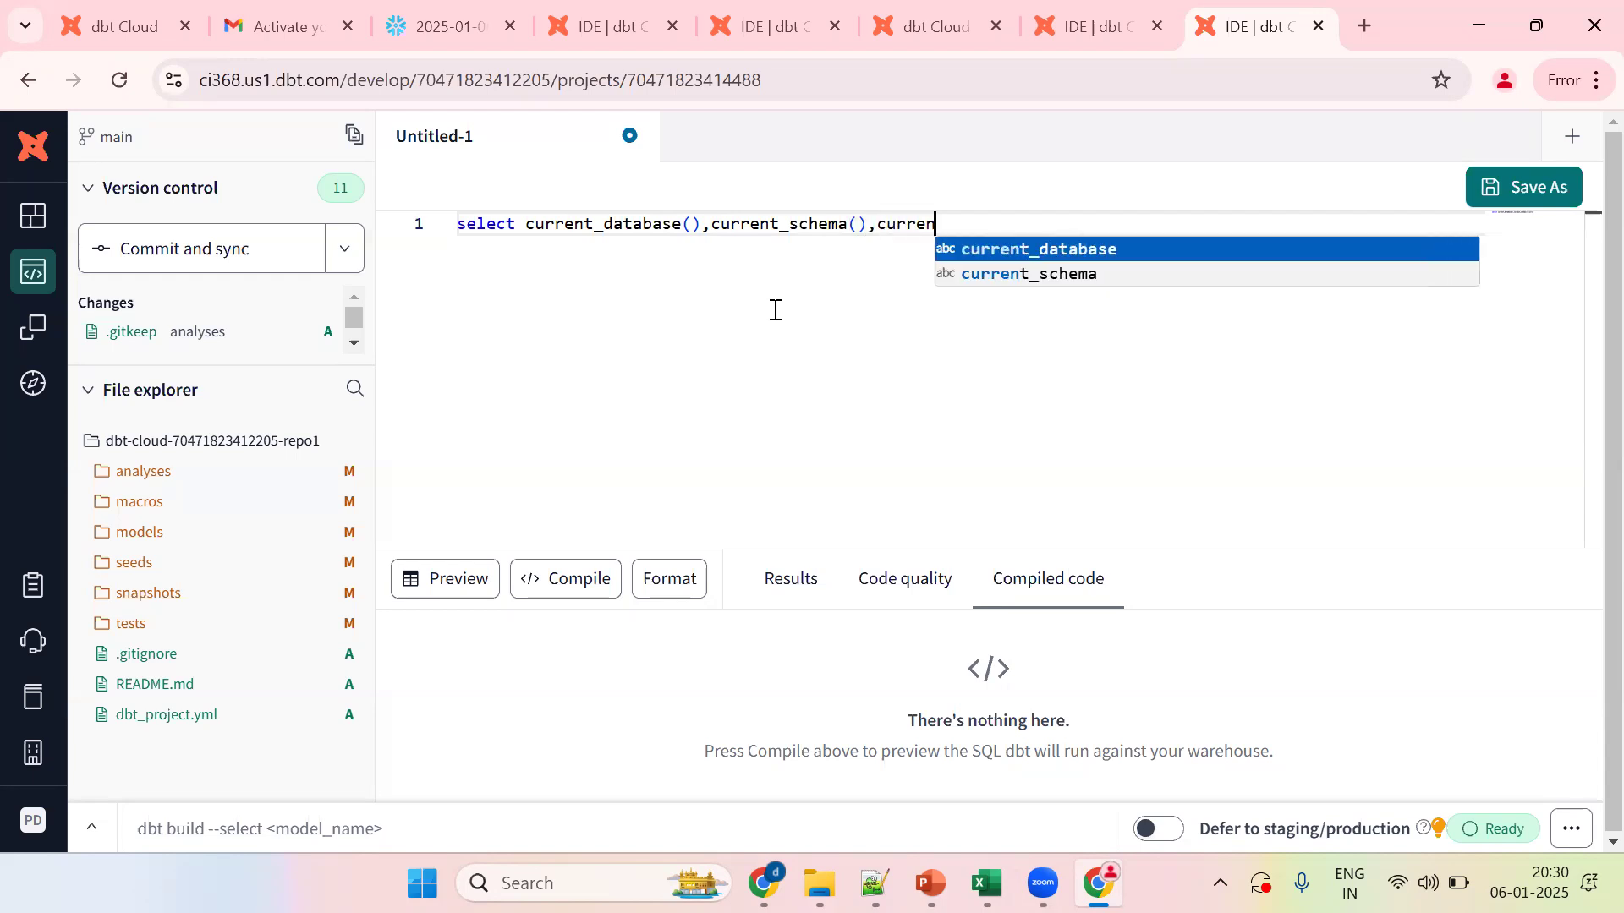
text(t_user(),current)
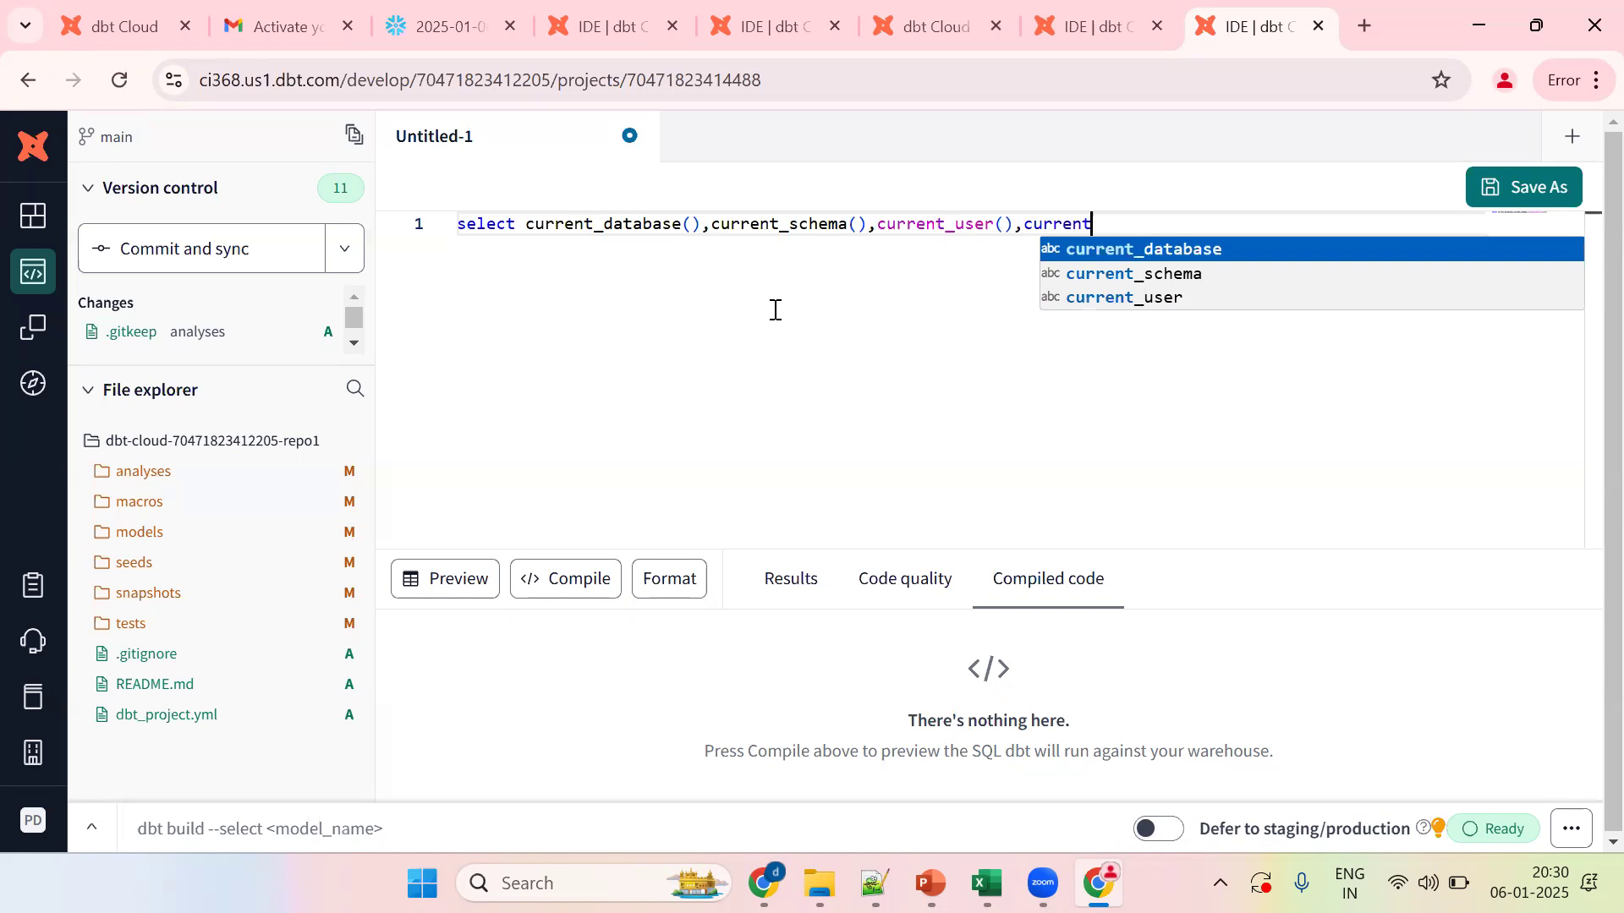
text(_warehouse()
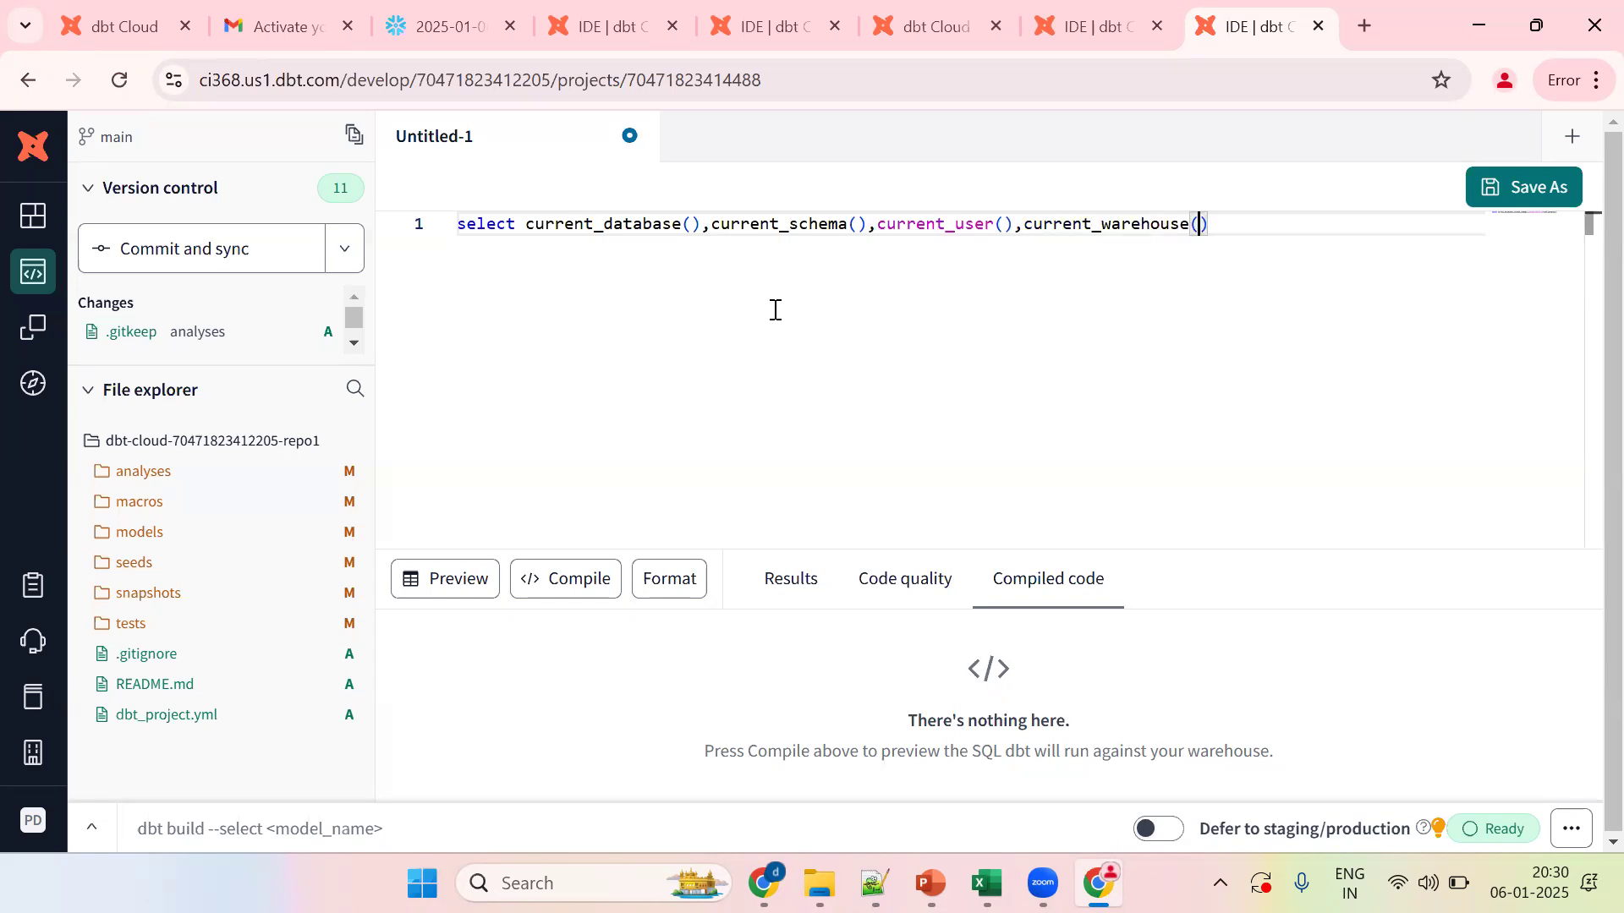
key(ctrl+Return)
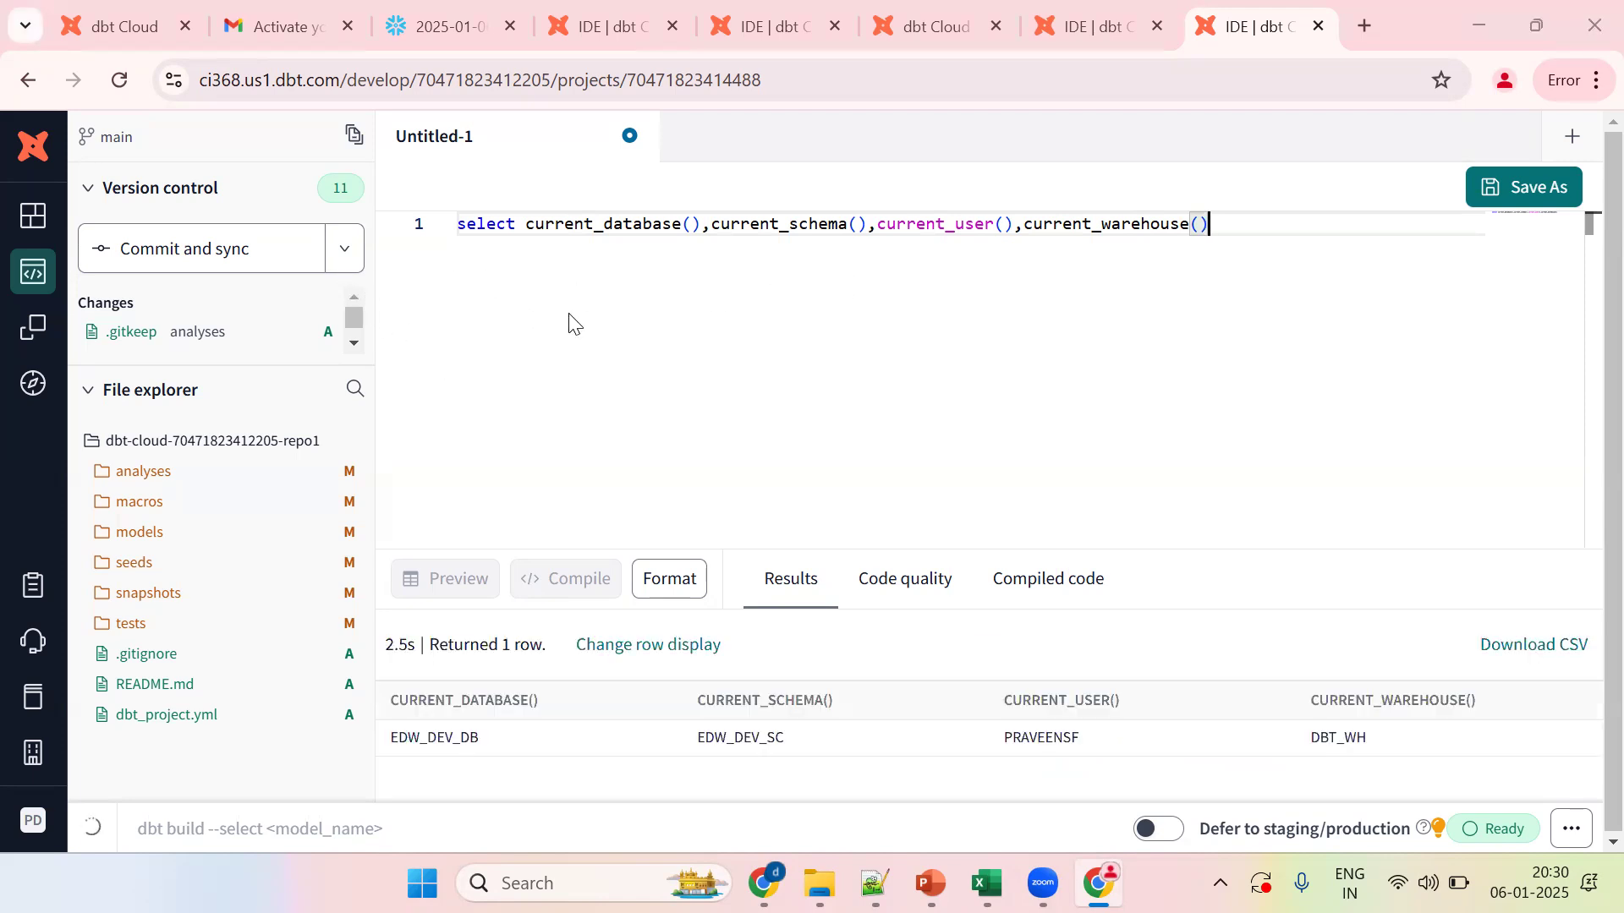
key(alt+Tab)
key(alt+Tab)
key(alt+Tab)
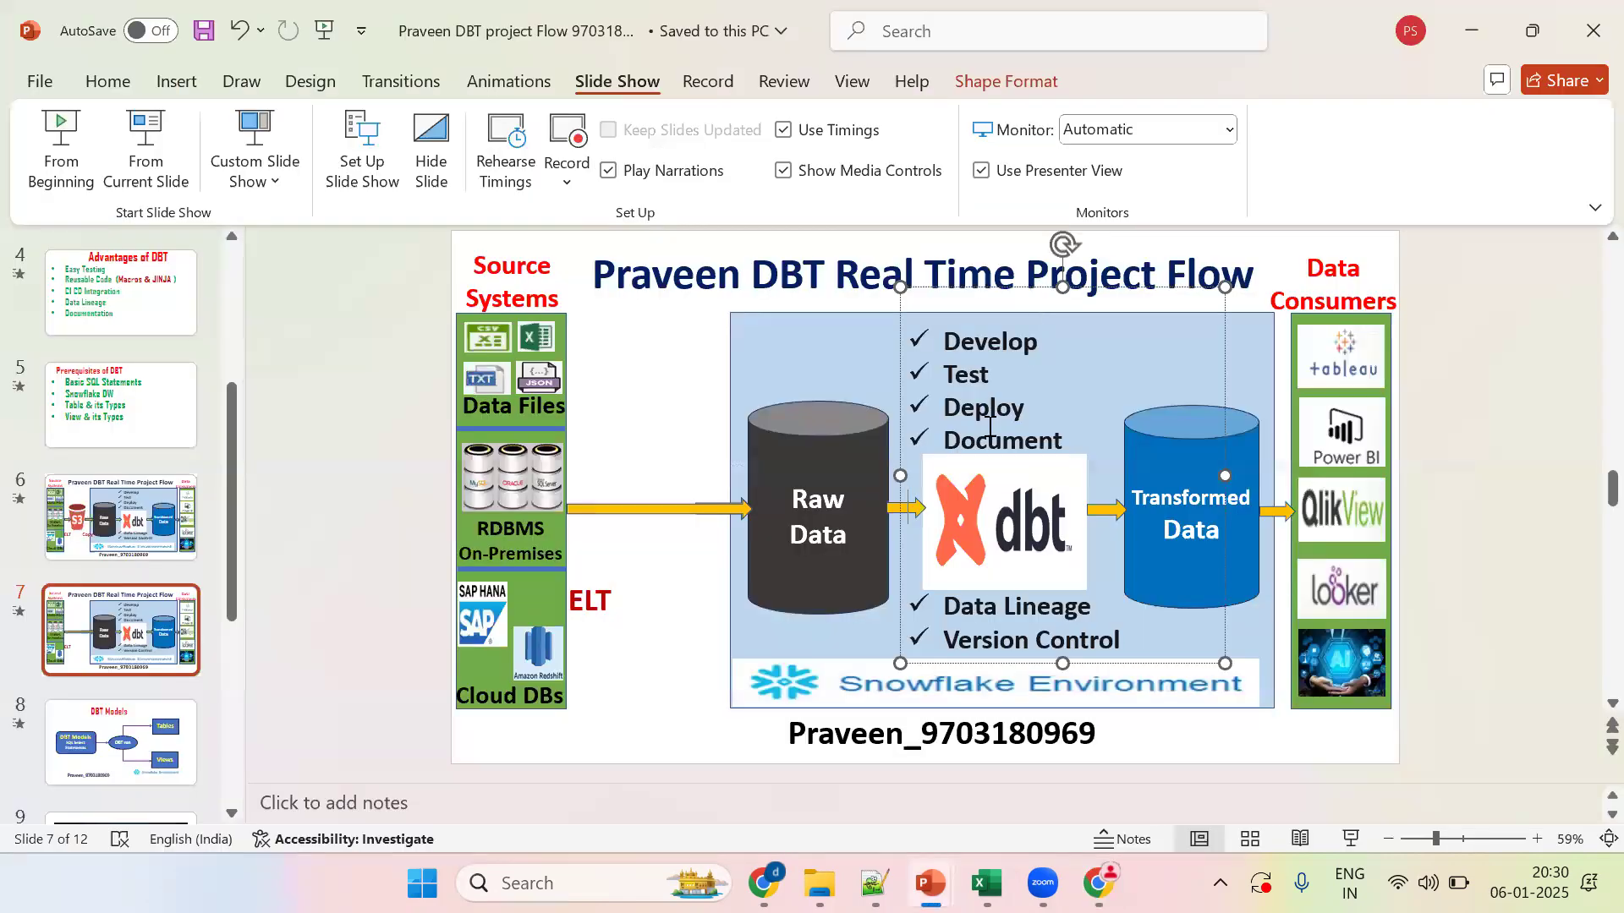
Step: Select the Raw Data cylinder on slide 7's project flow, then return to dbt Cloud
click(814, 526)
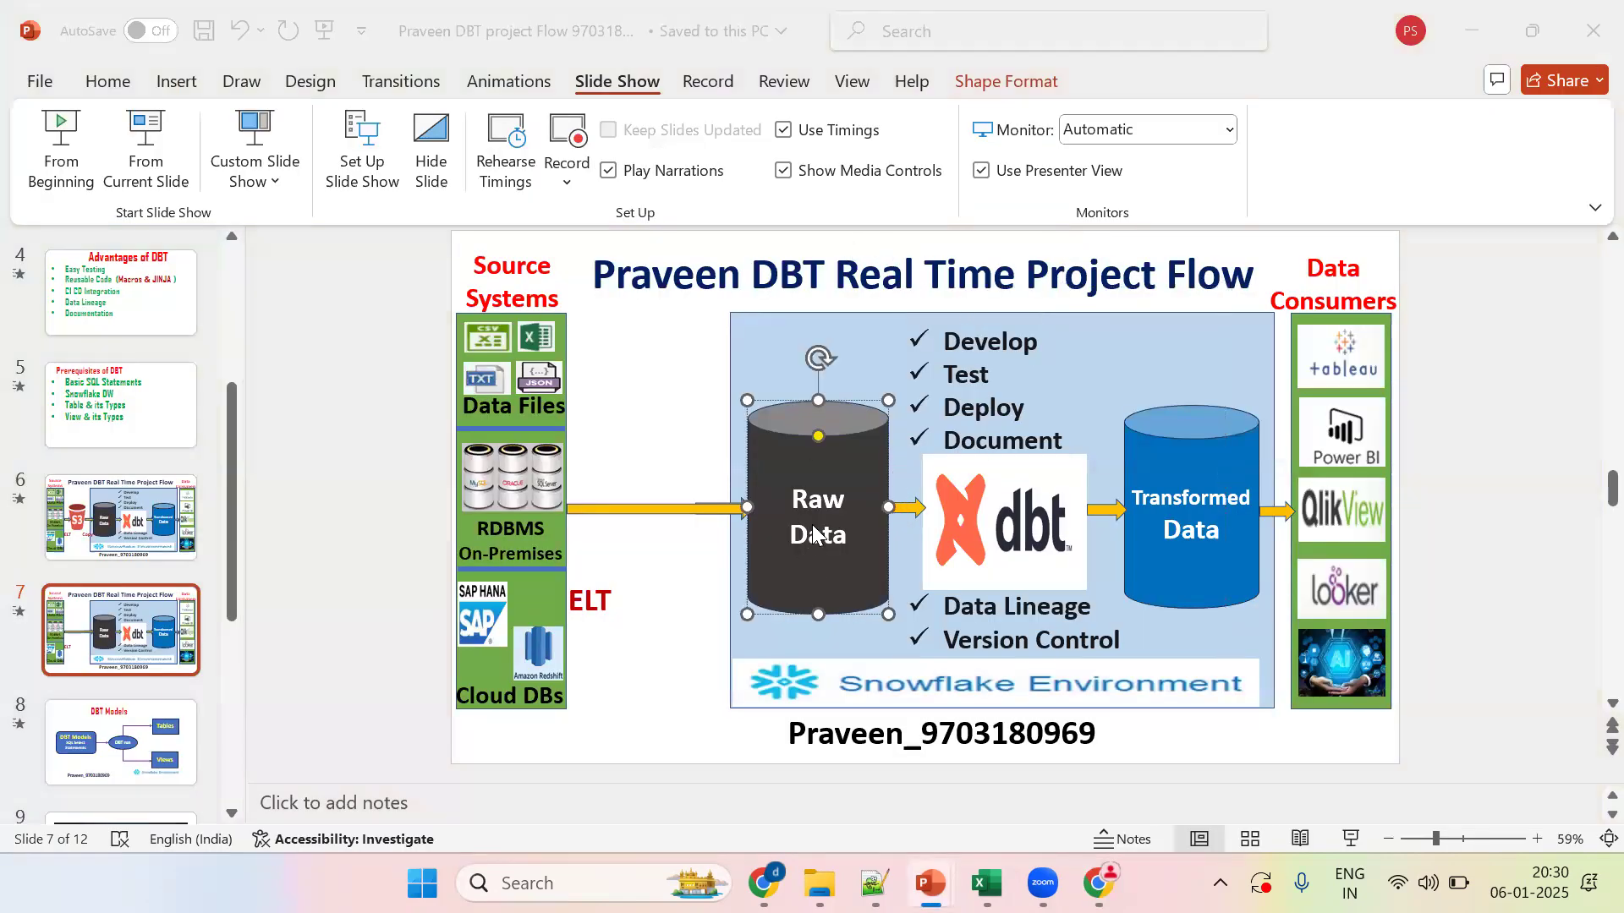
key(alt+Tab)
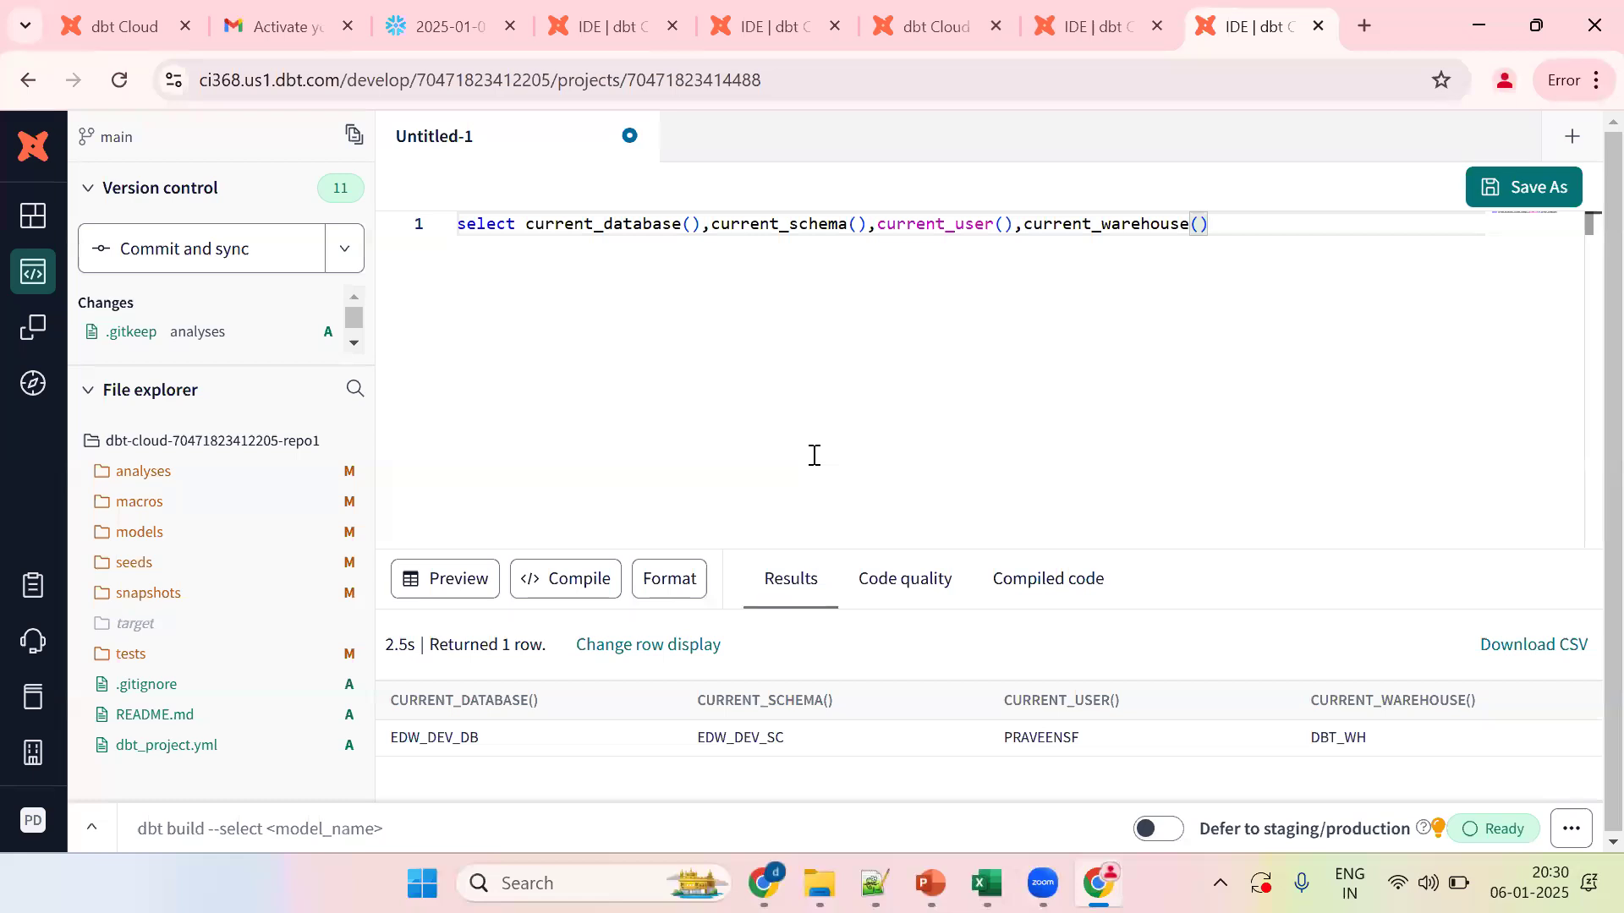
Step: Append a --ctrl+enter comment to the query and preview its results again
text(--ctrl+enter)
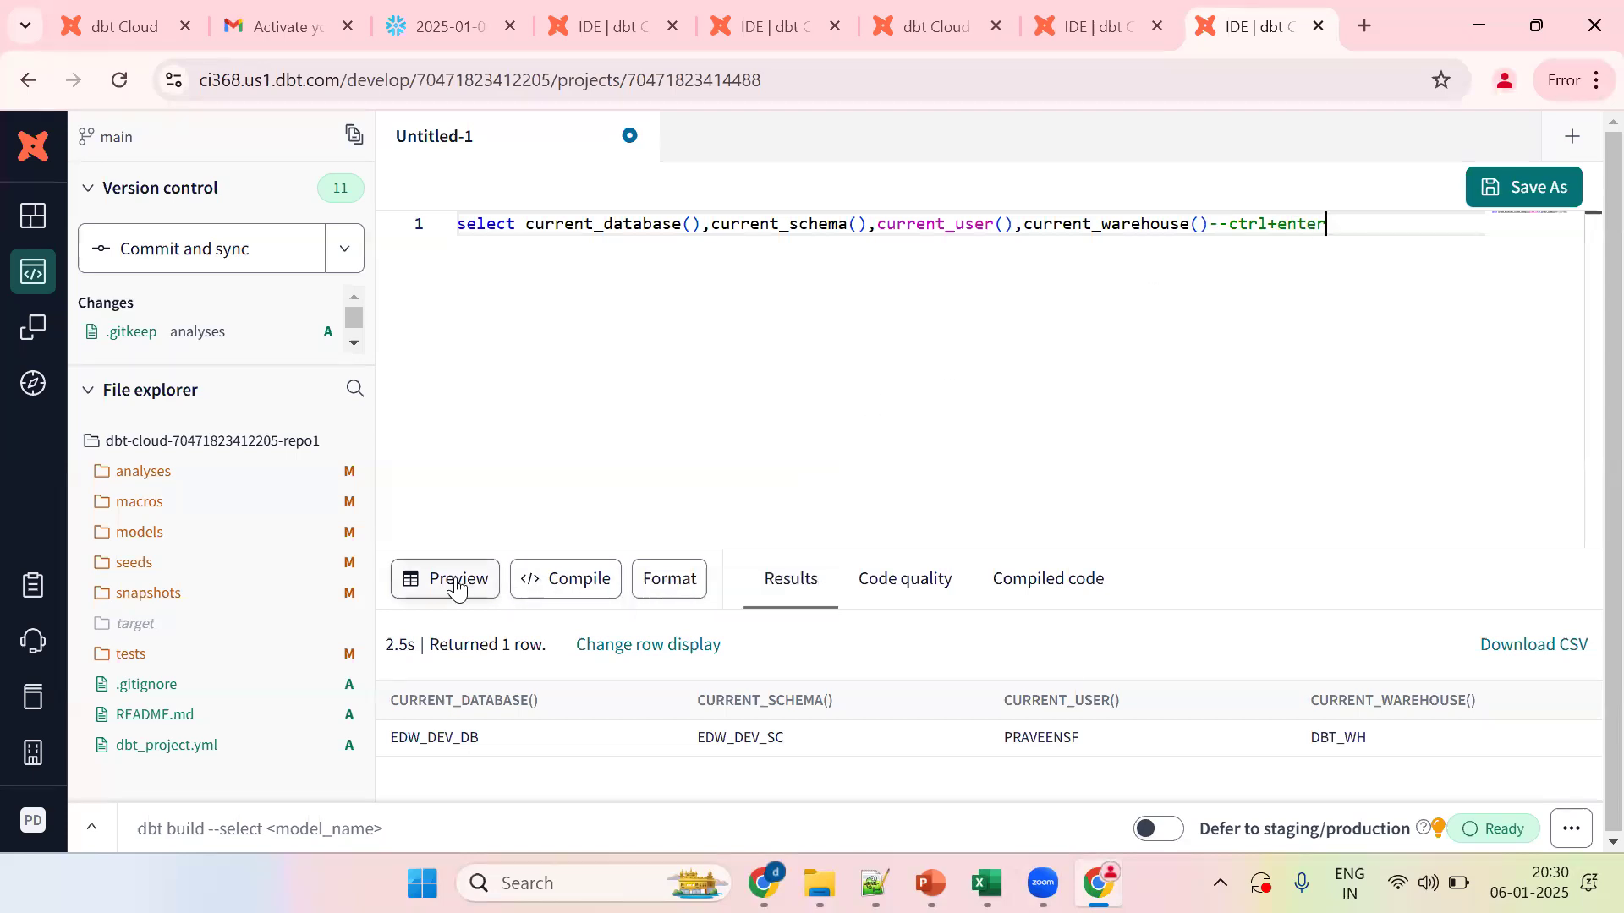
click(454, 581)
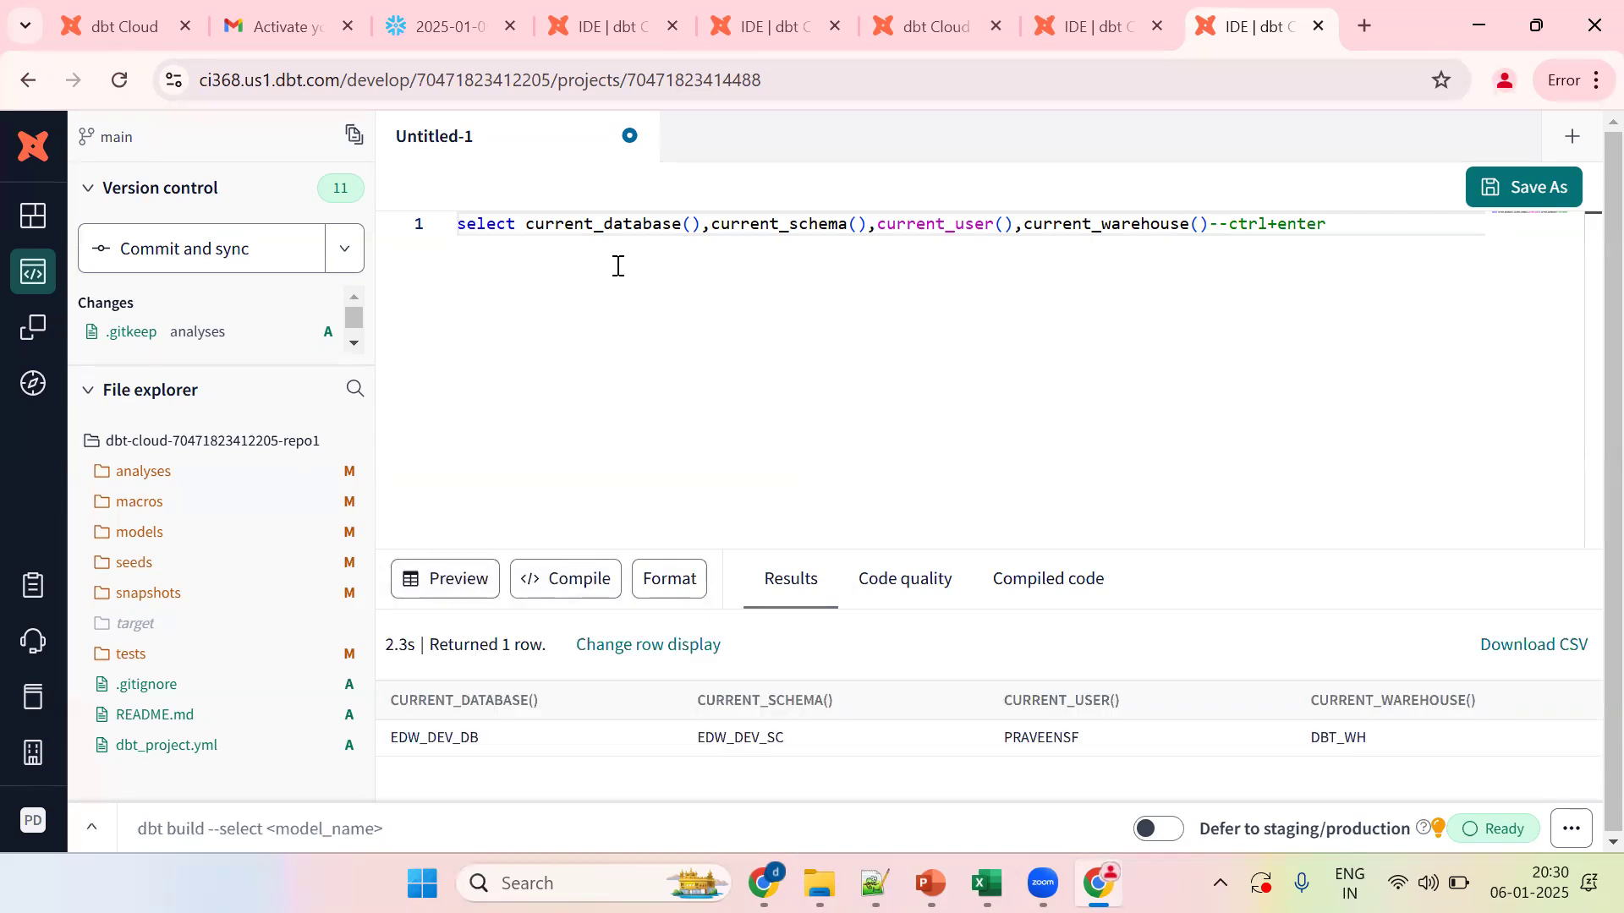
Step: In a new file, write SELECT 1 ID with a quoted sample name as NAME, then save
click(1566, 143)
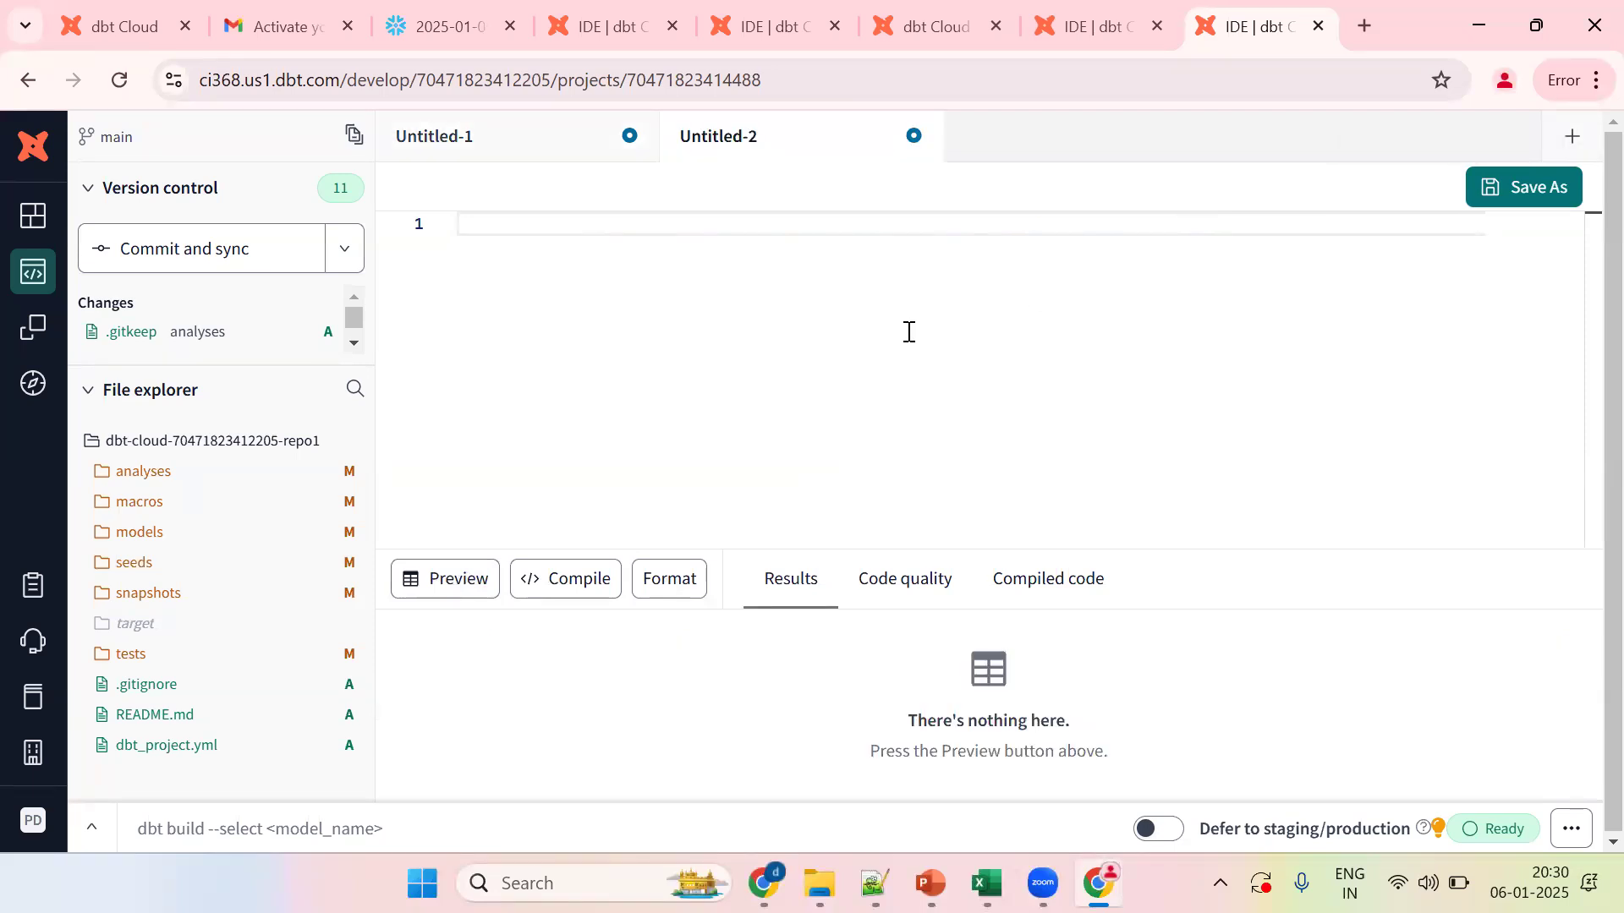
text(SELECT 1 ID,'PRAVEEN')
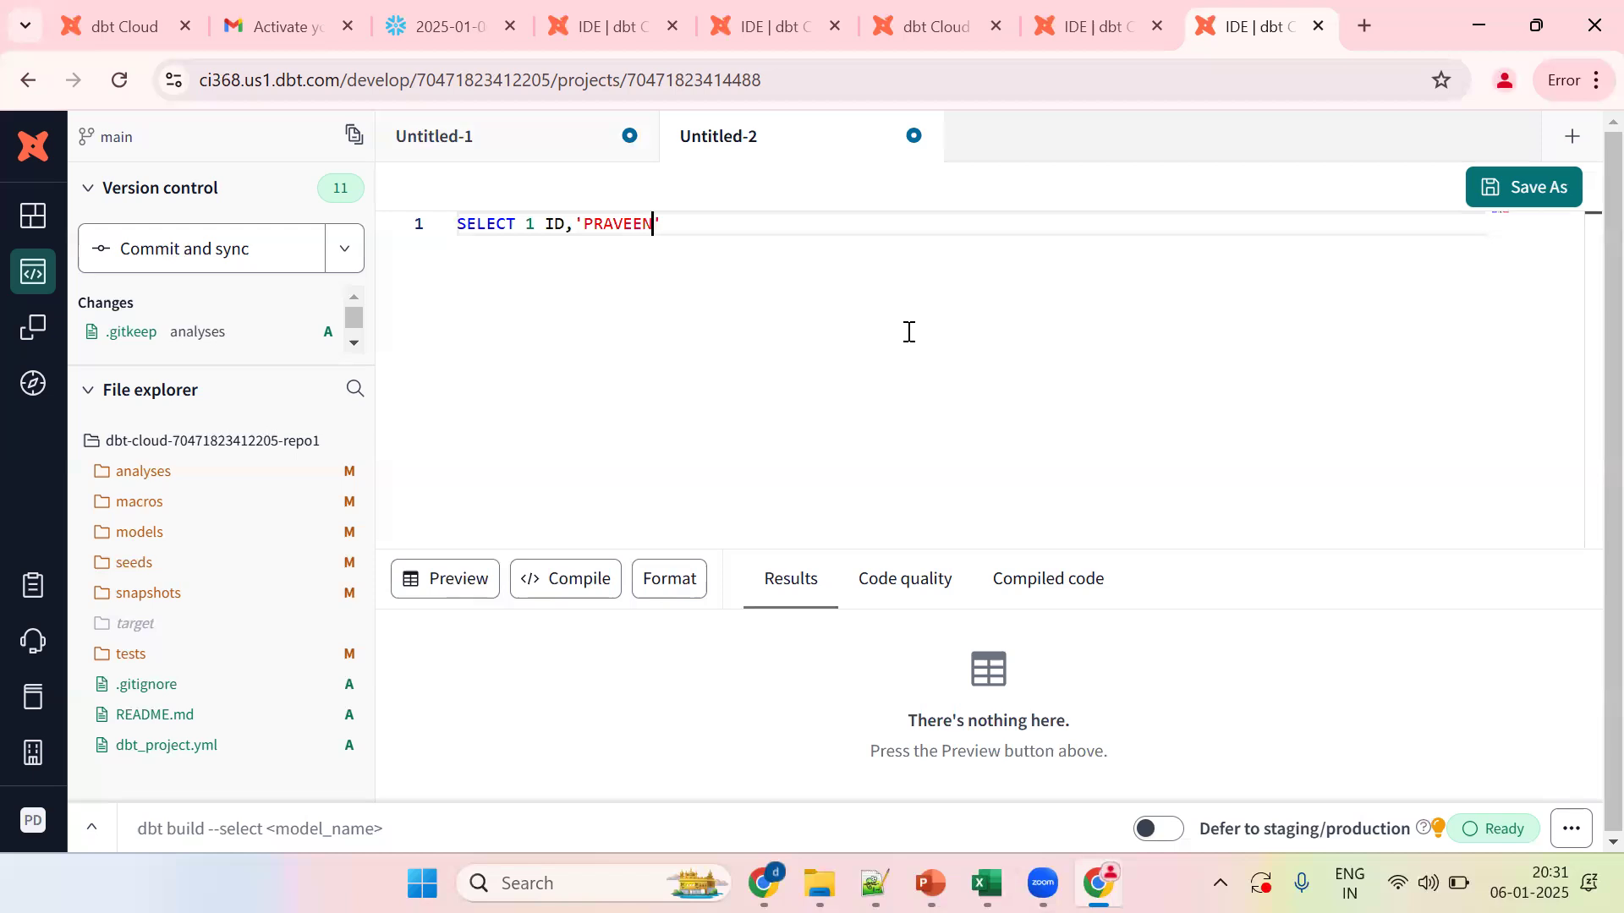
text( NAME)
key(BackSpace)
text(ME)
key(ctrl+s)
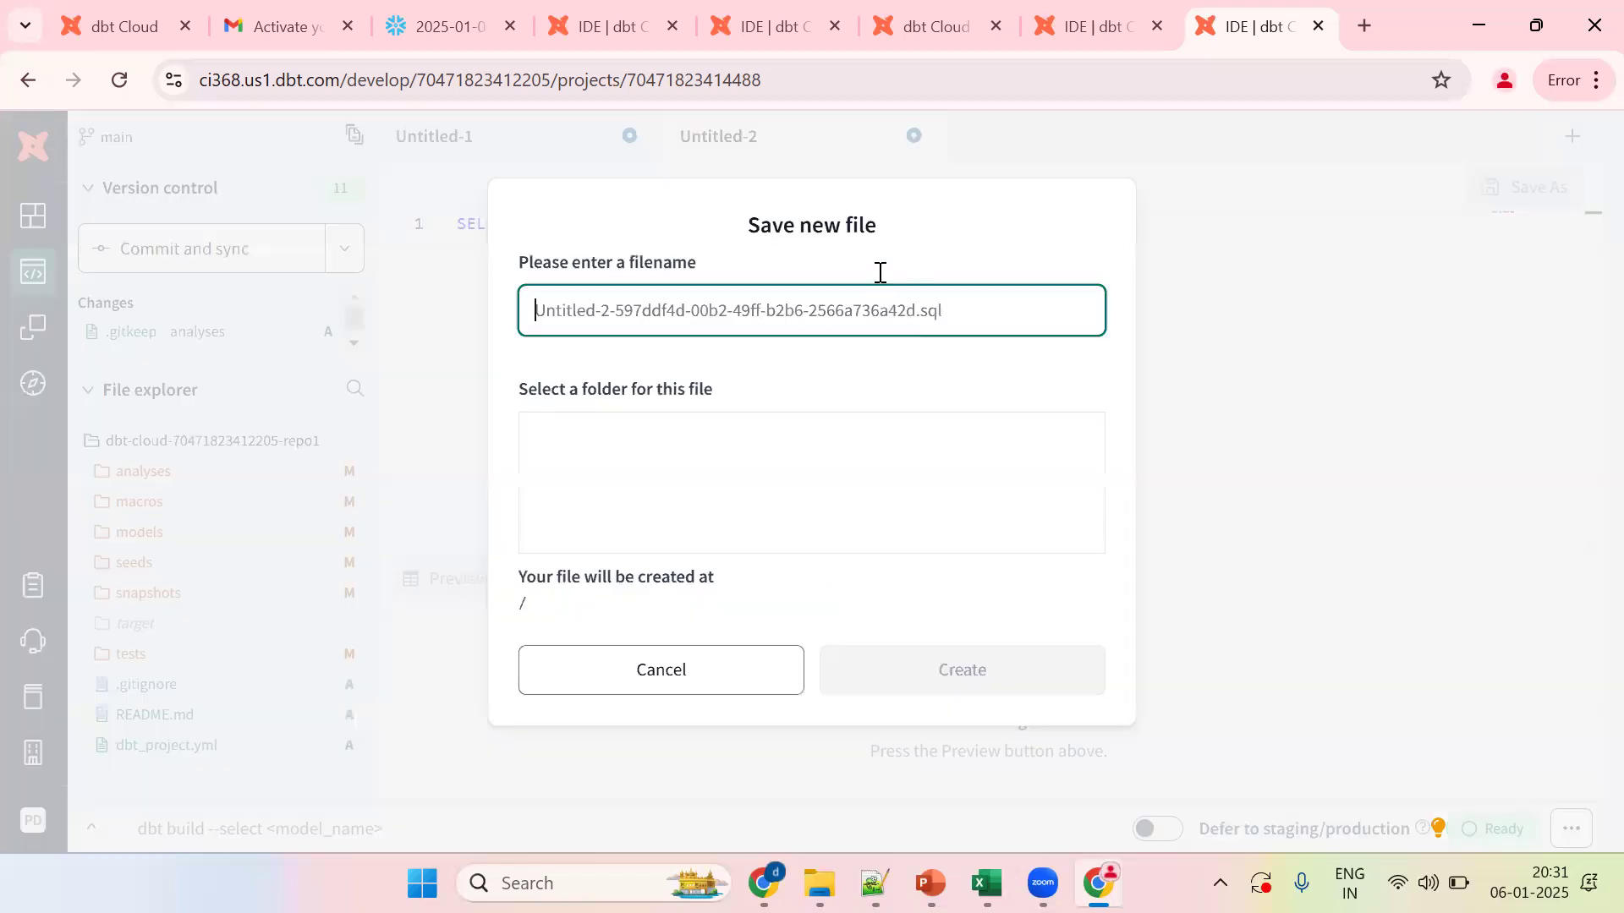
Step: Save the query in the models folder as emp_details.sql
key(Escape)
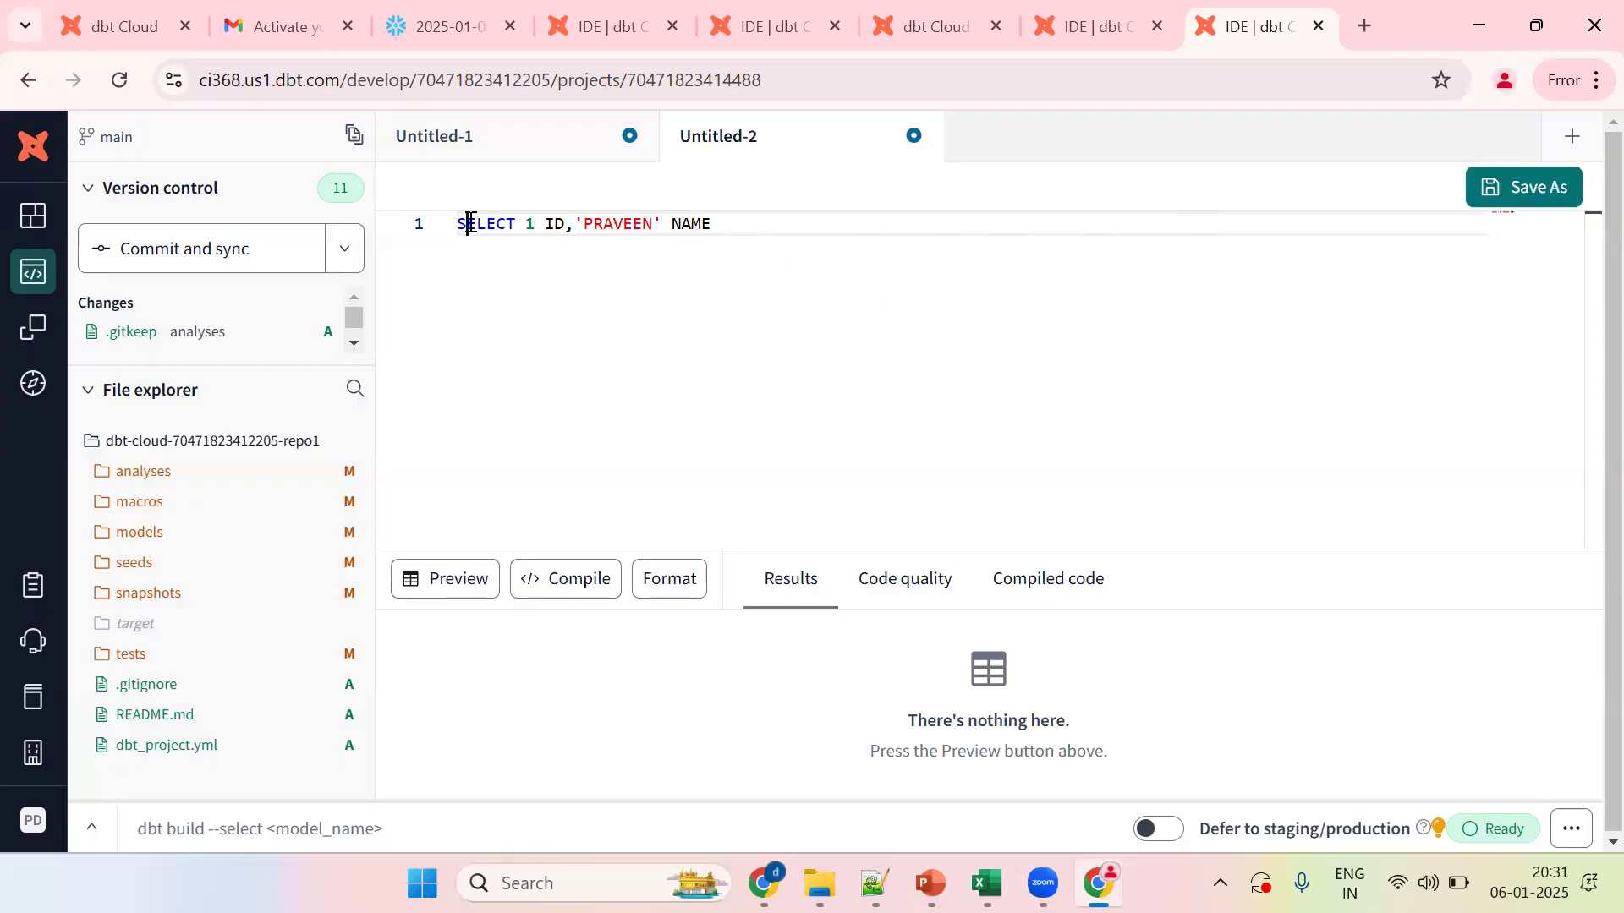
key(ctrl+s)
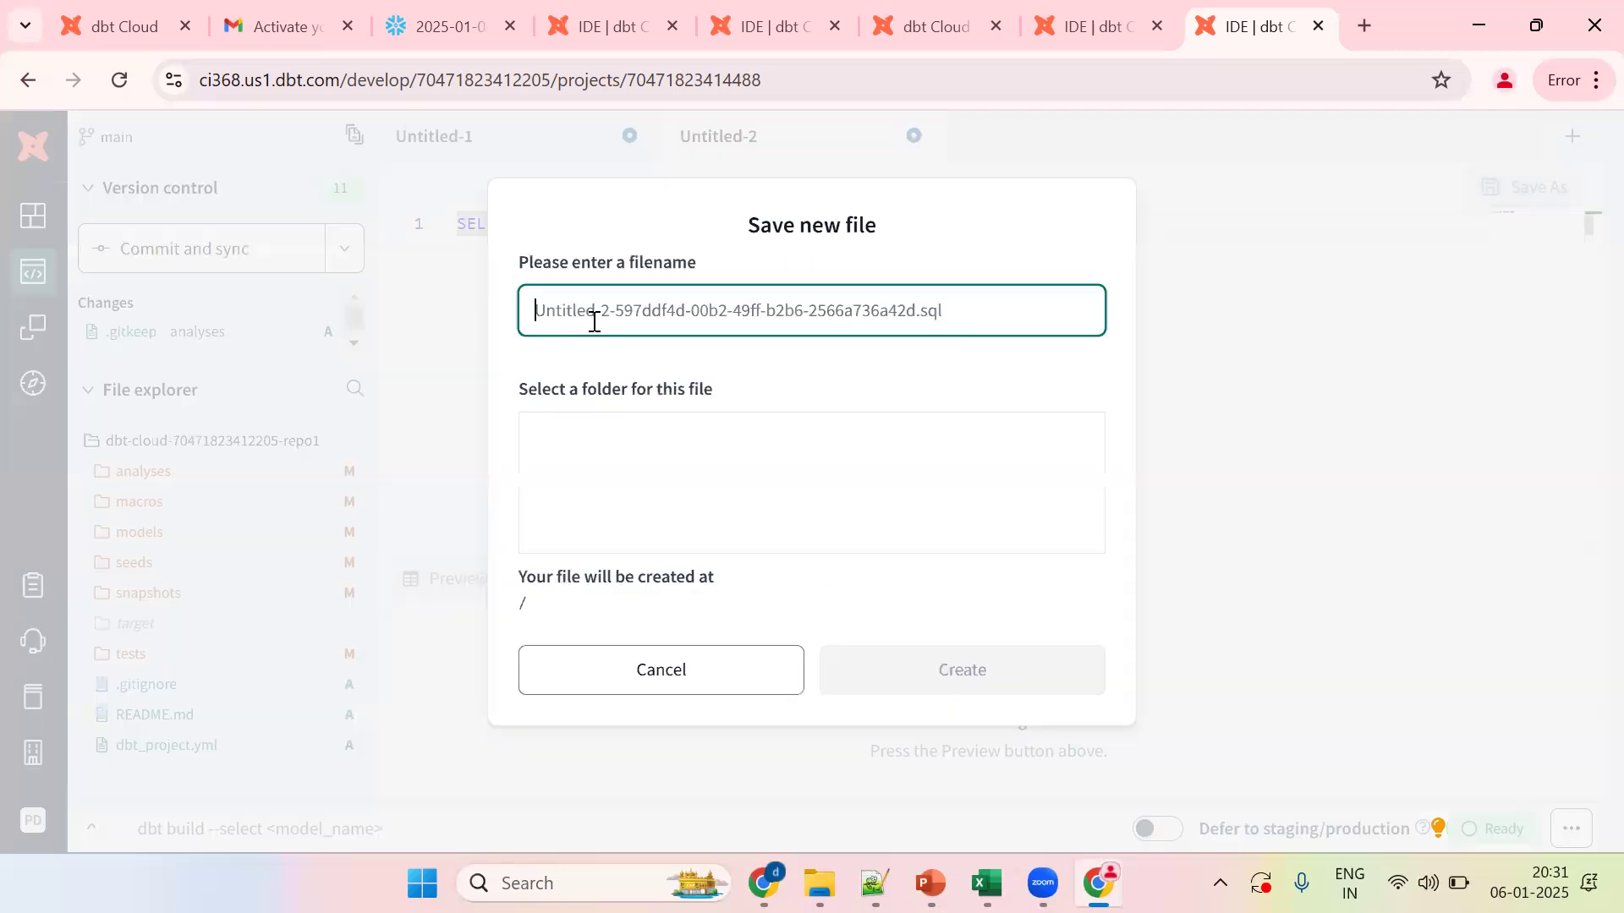
click(579, 527)
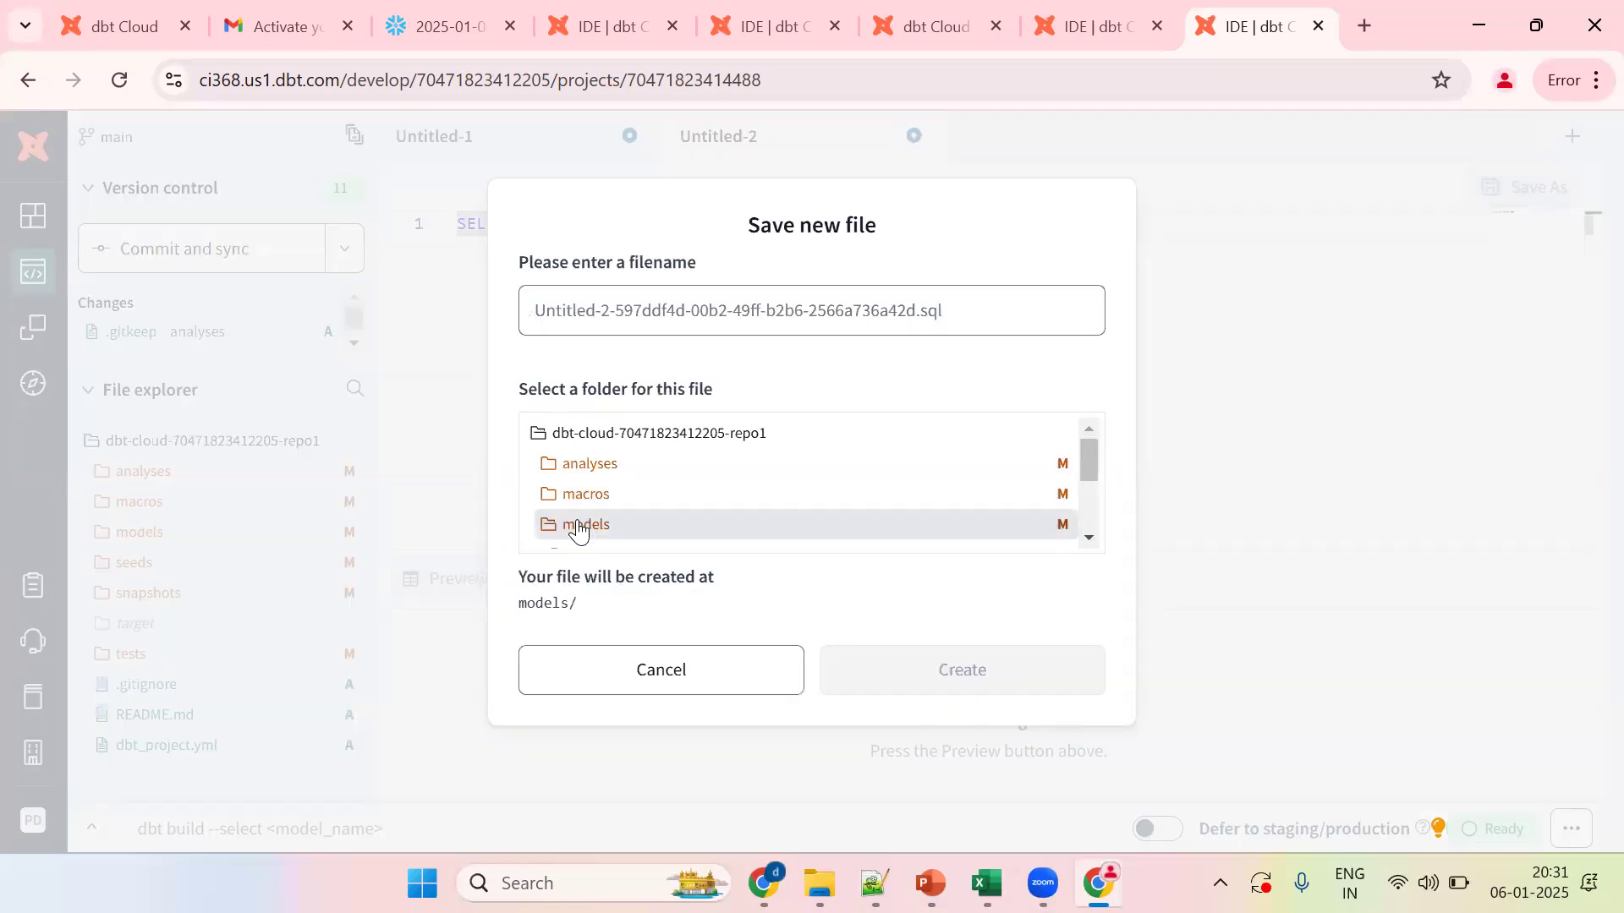
click(622, 308)
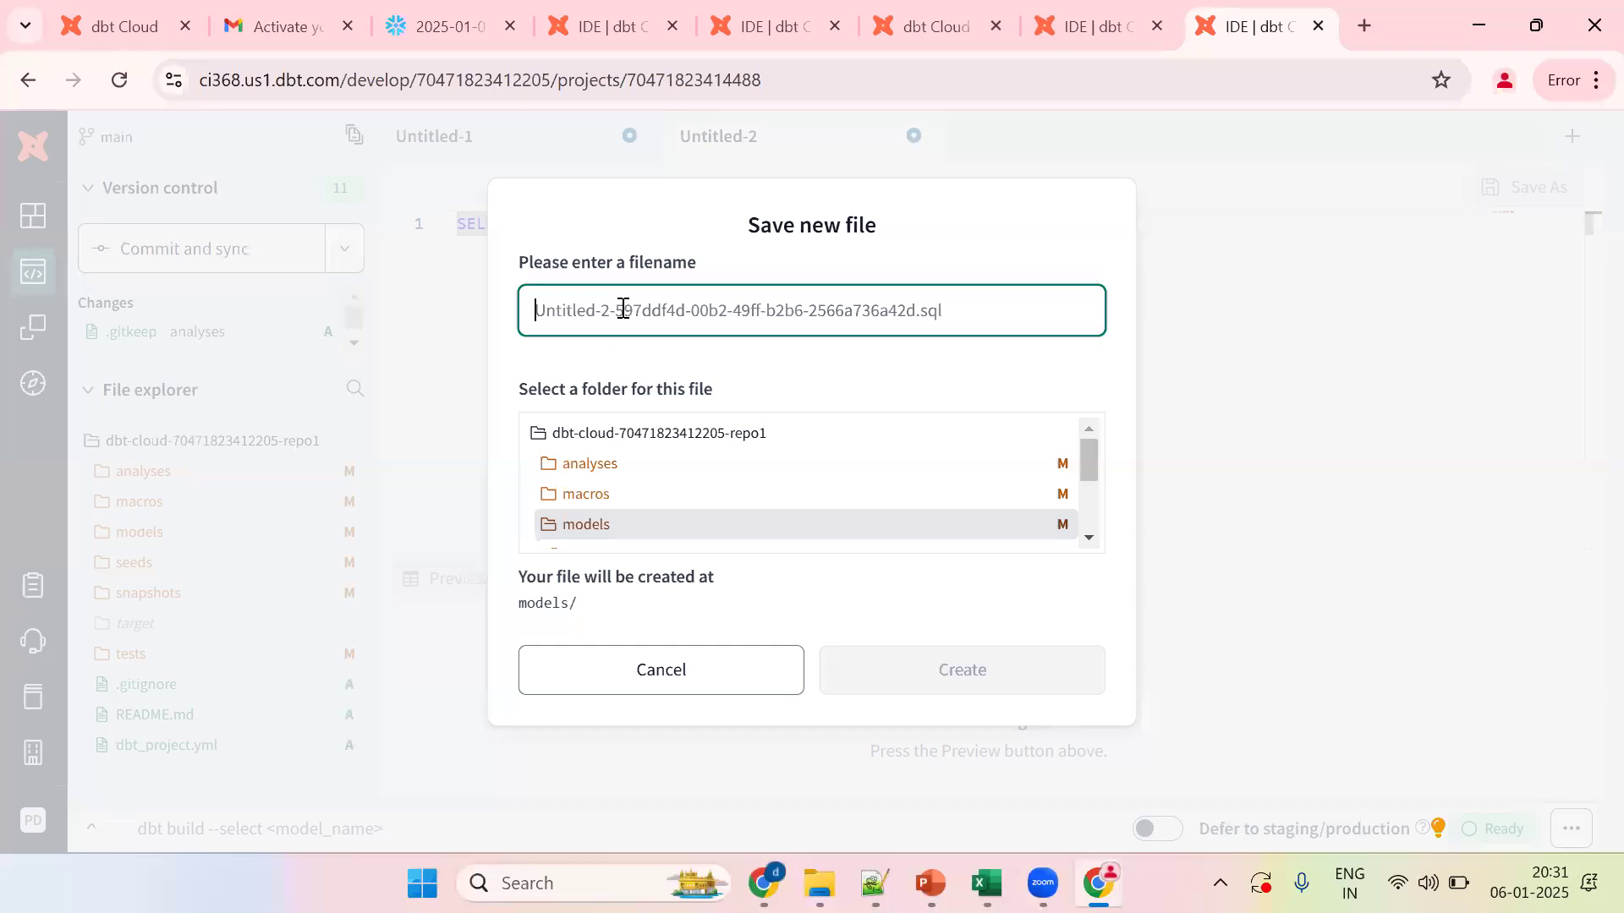
text(emp_d)
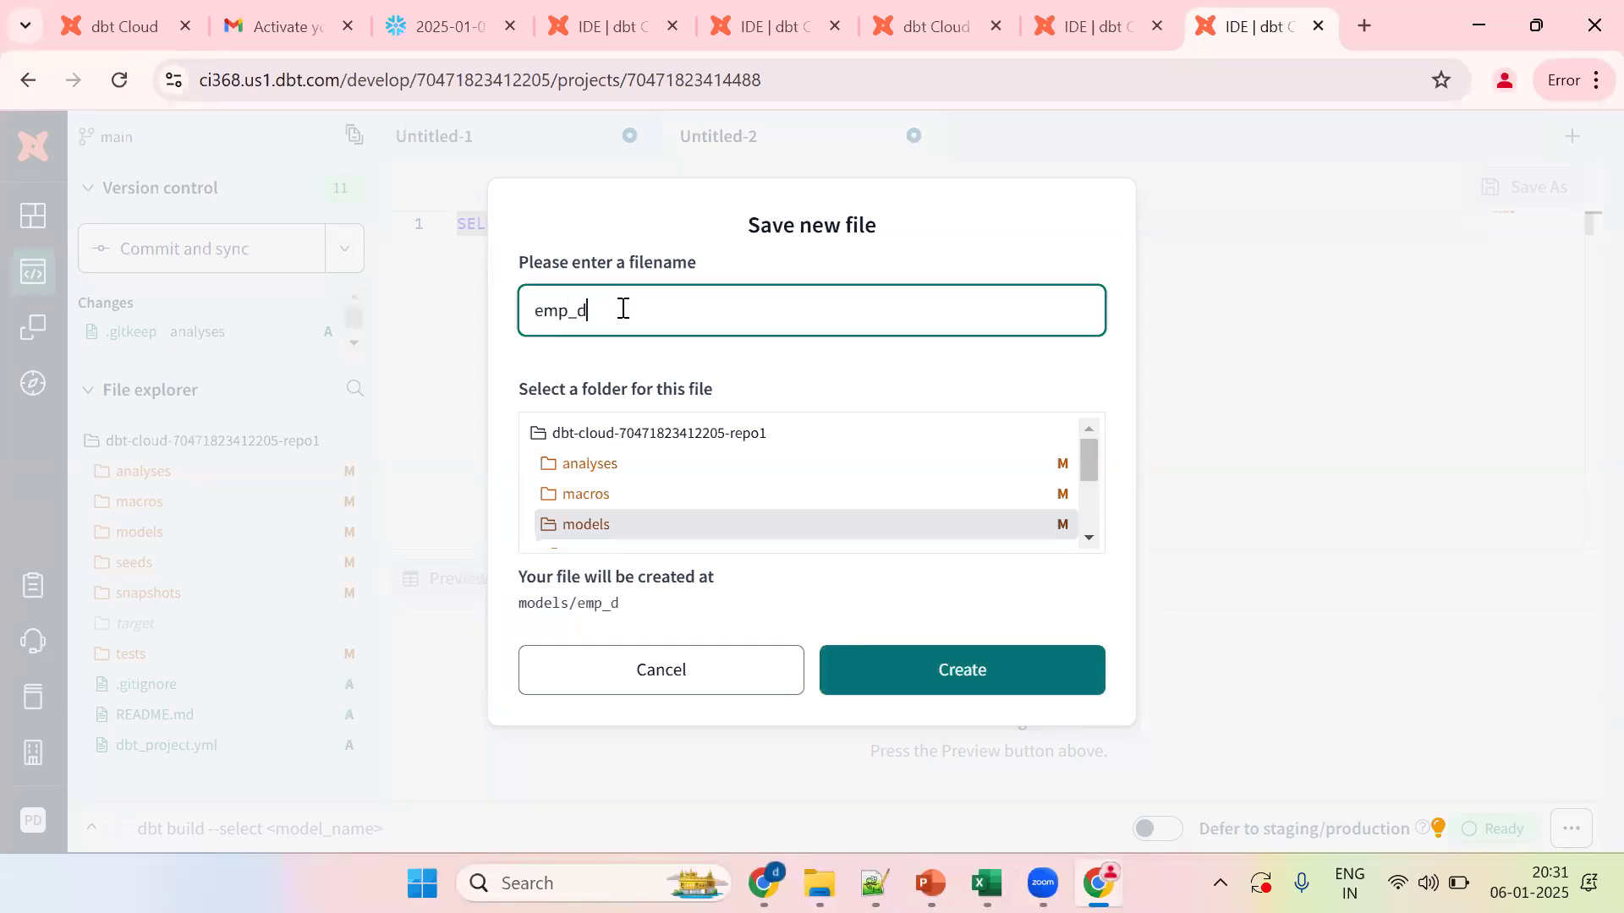
text(etails.sql)
click(568, 526)
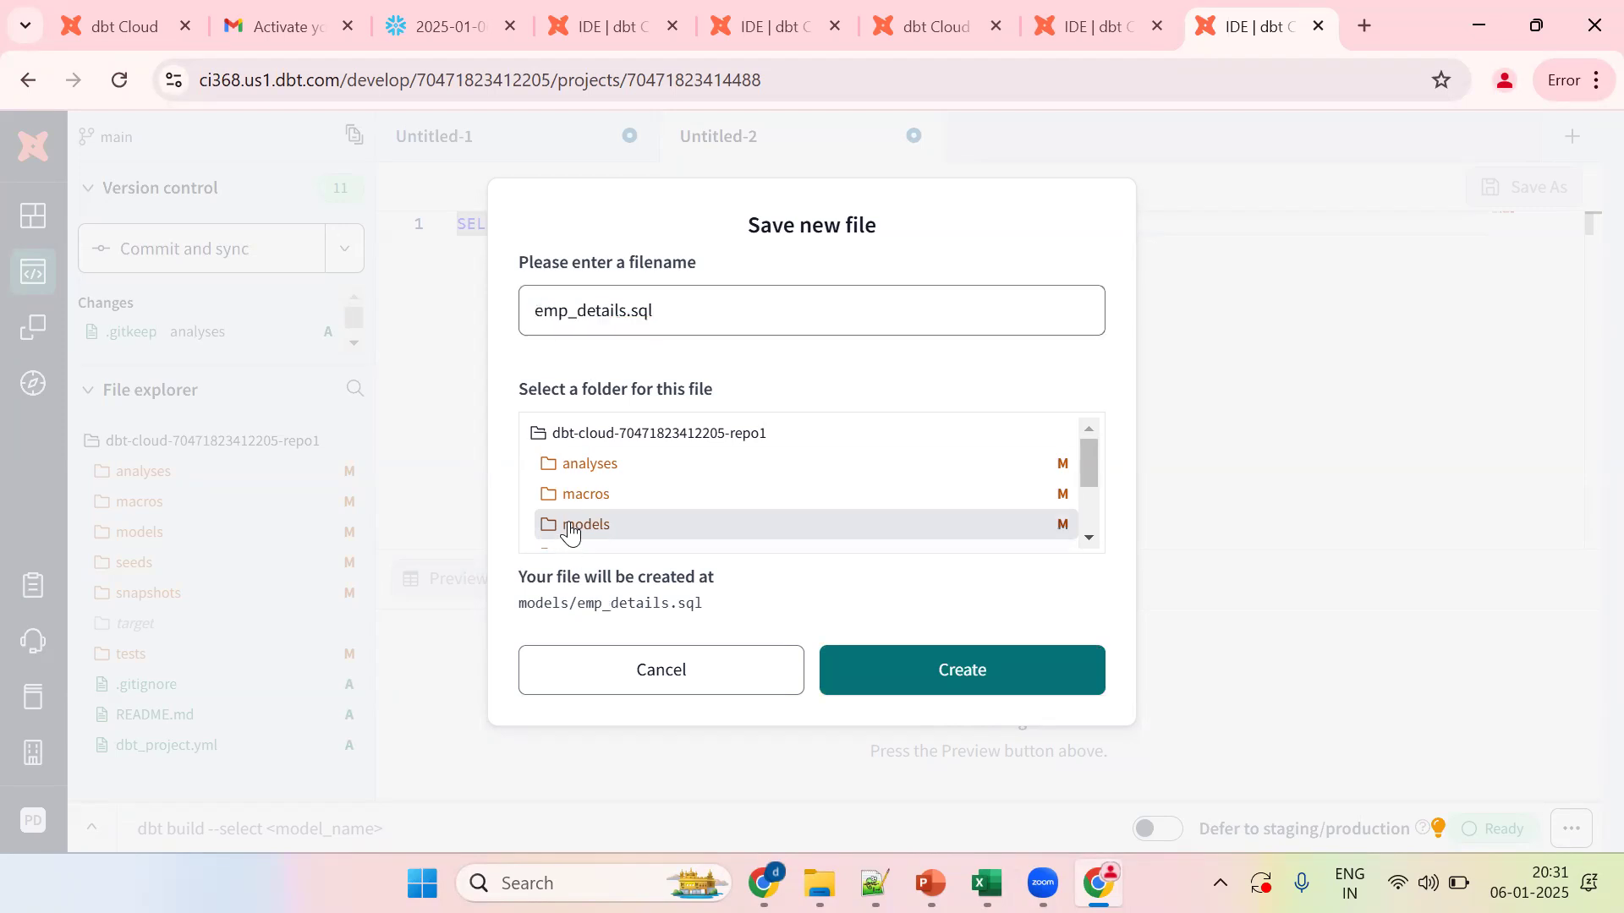
double_click(595, 309)
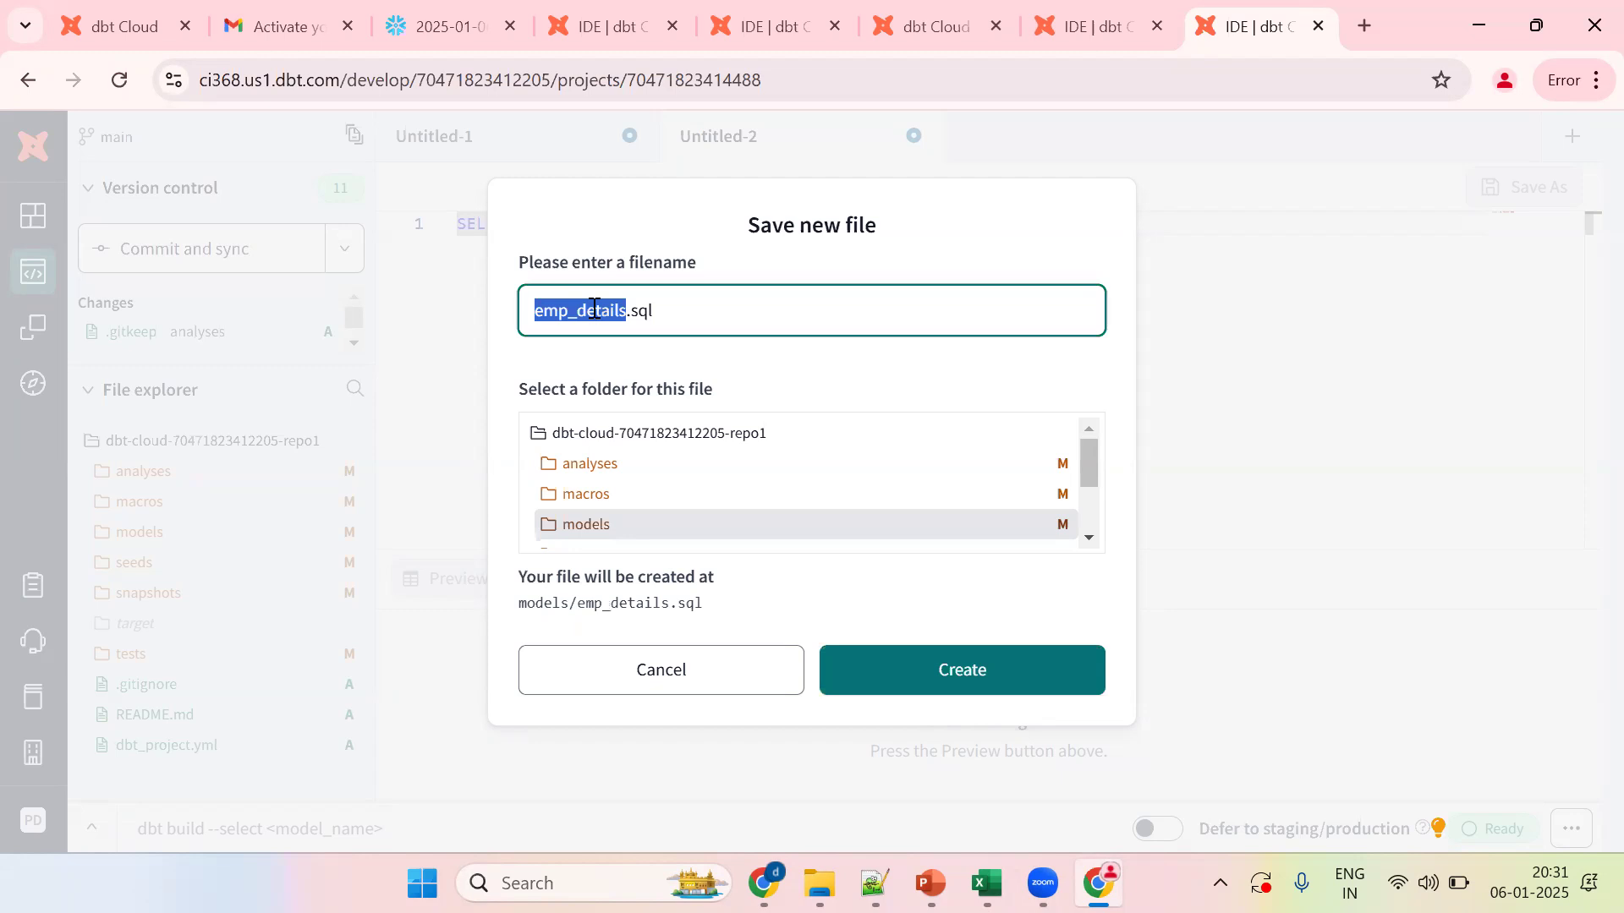
click(932, 667)
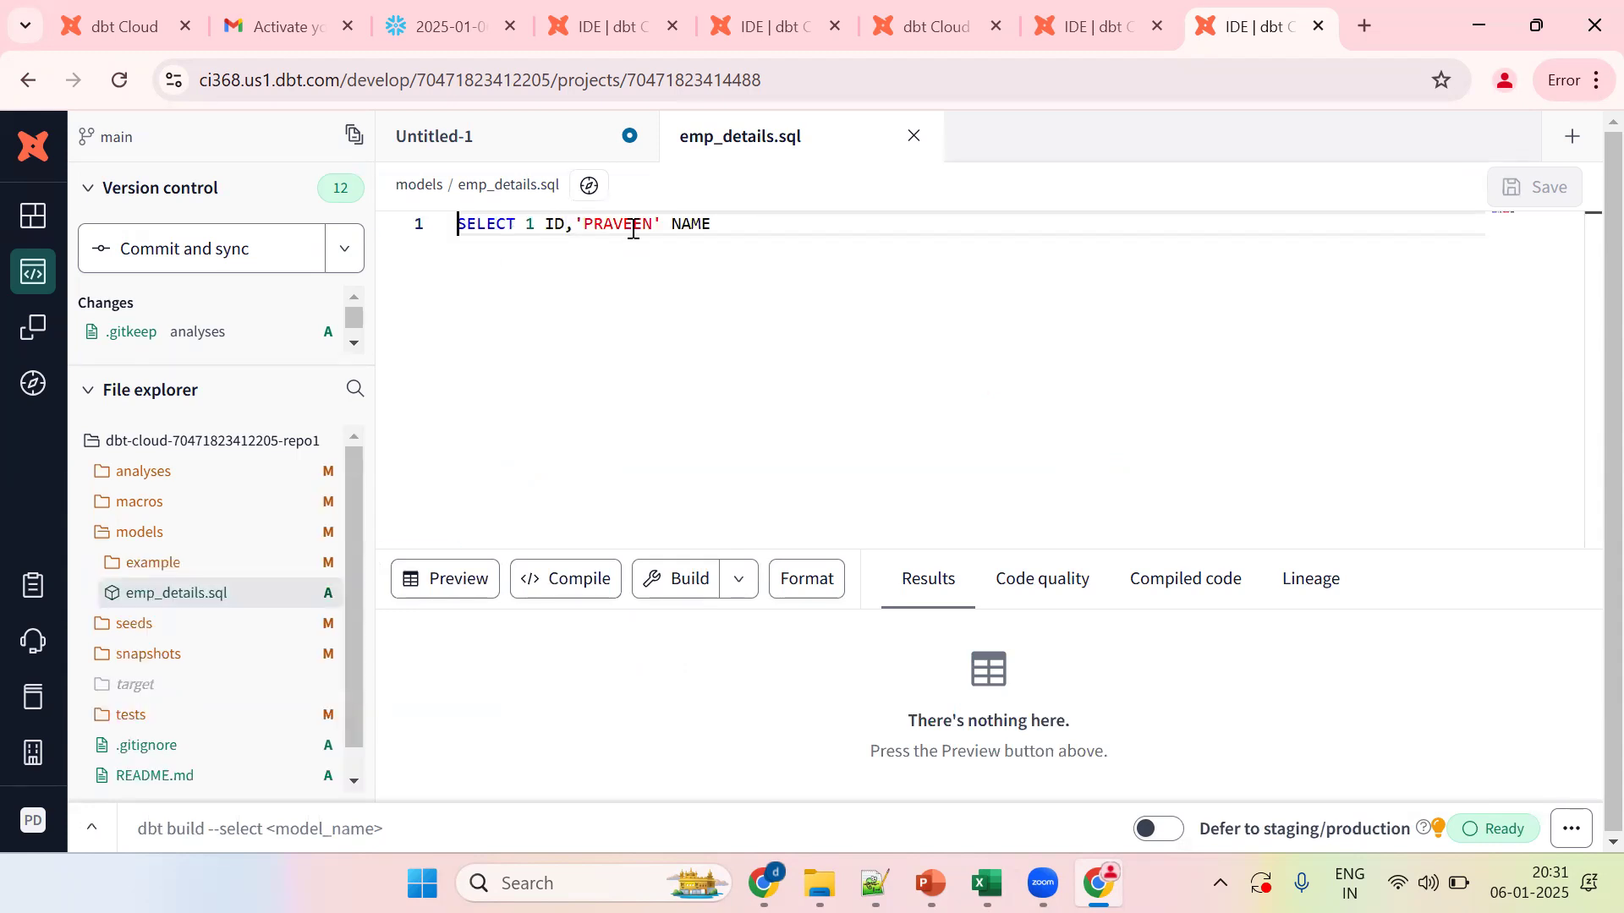
Step: Enter 'dbt run -m emp_details' in the command bar
click(357, 838)
text(d)
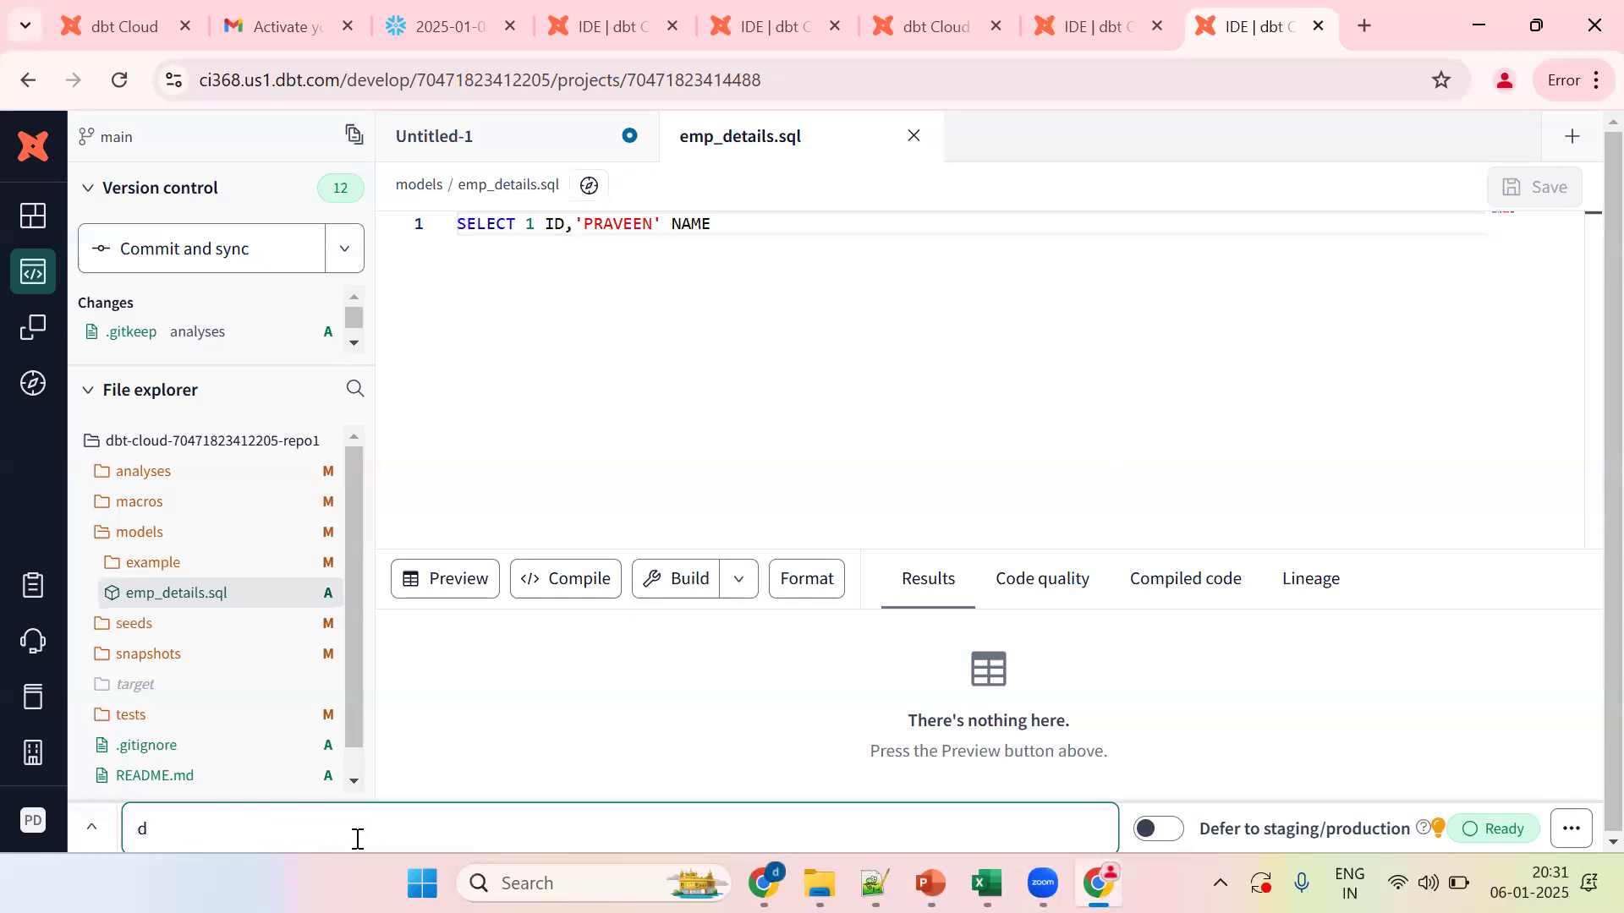
text(bt run -m emp_details)
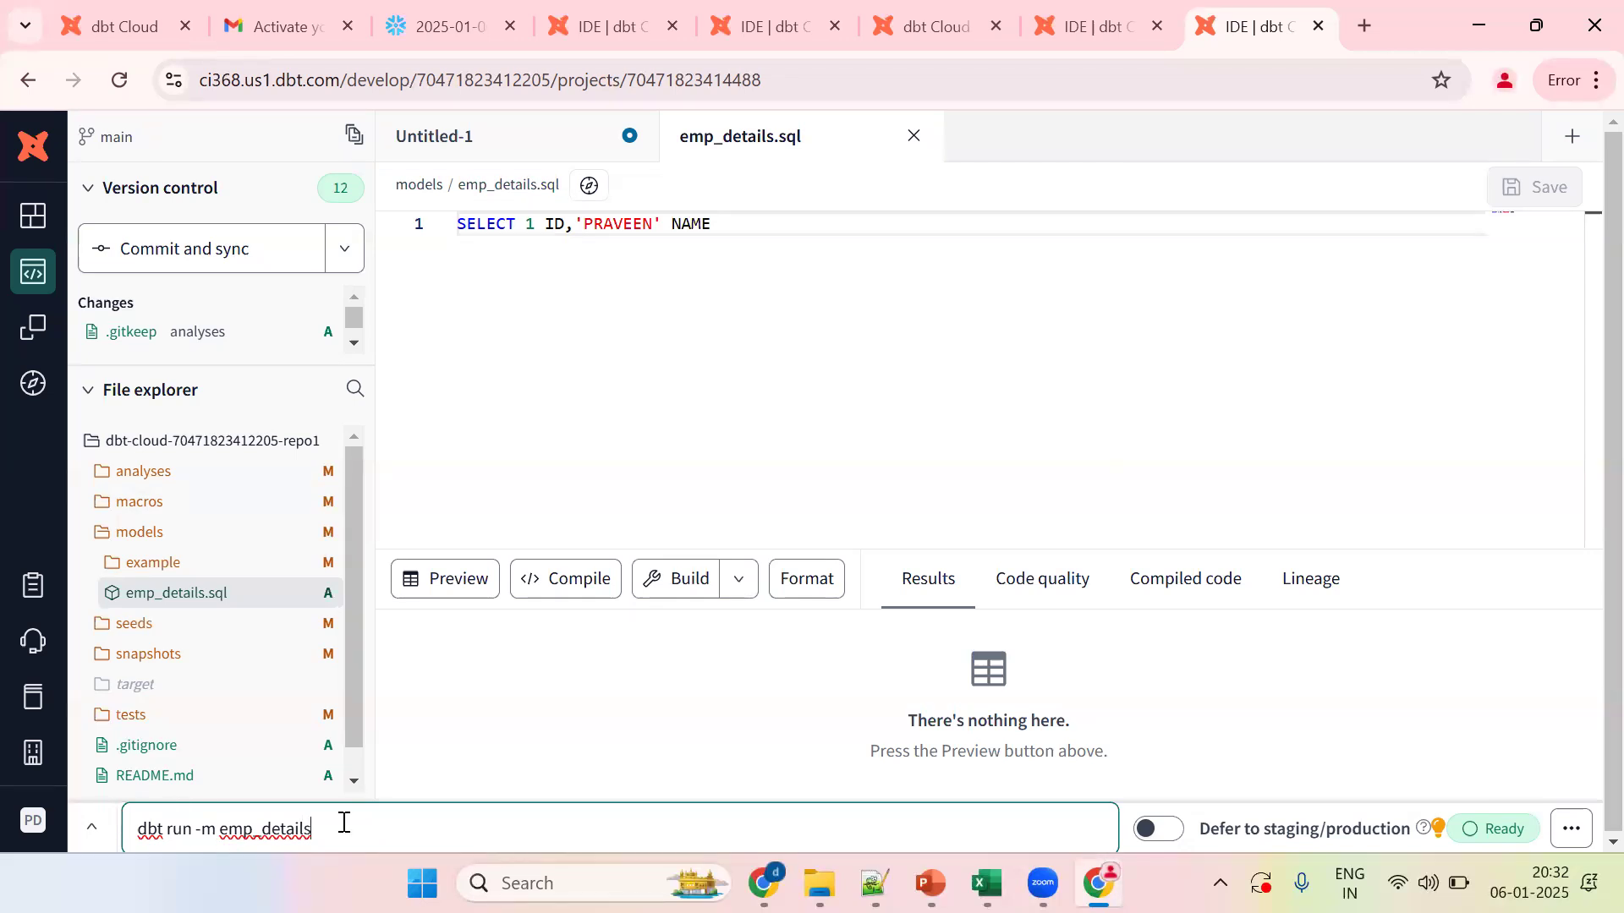
Step: Run the emp_details model, then bring the PowerPoint presentation to the front
key(Return)
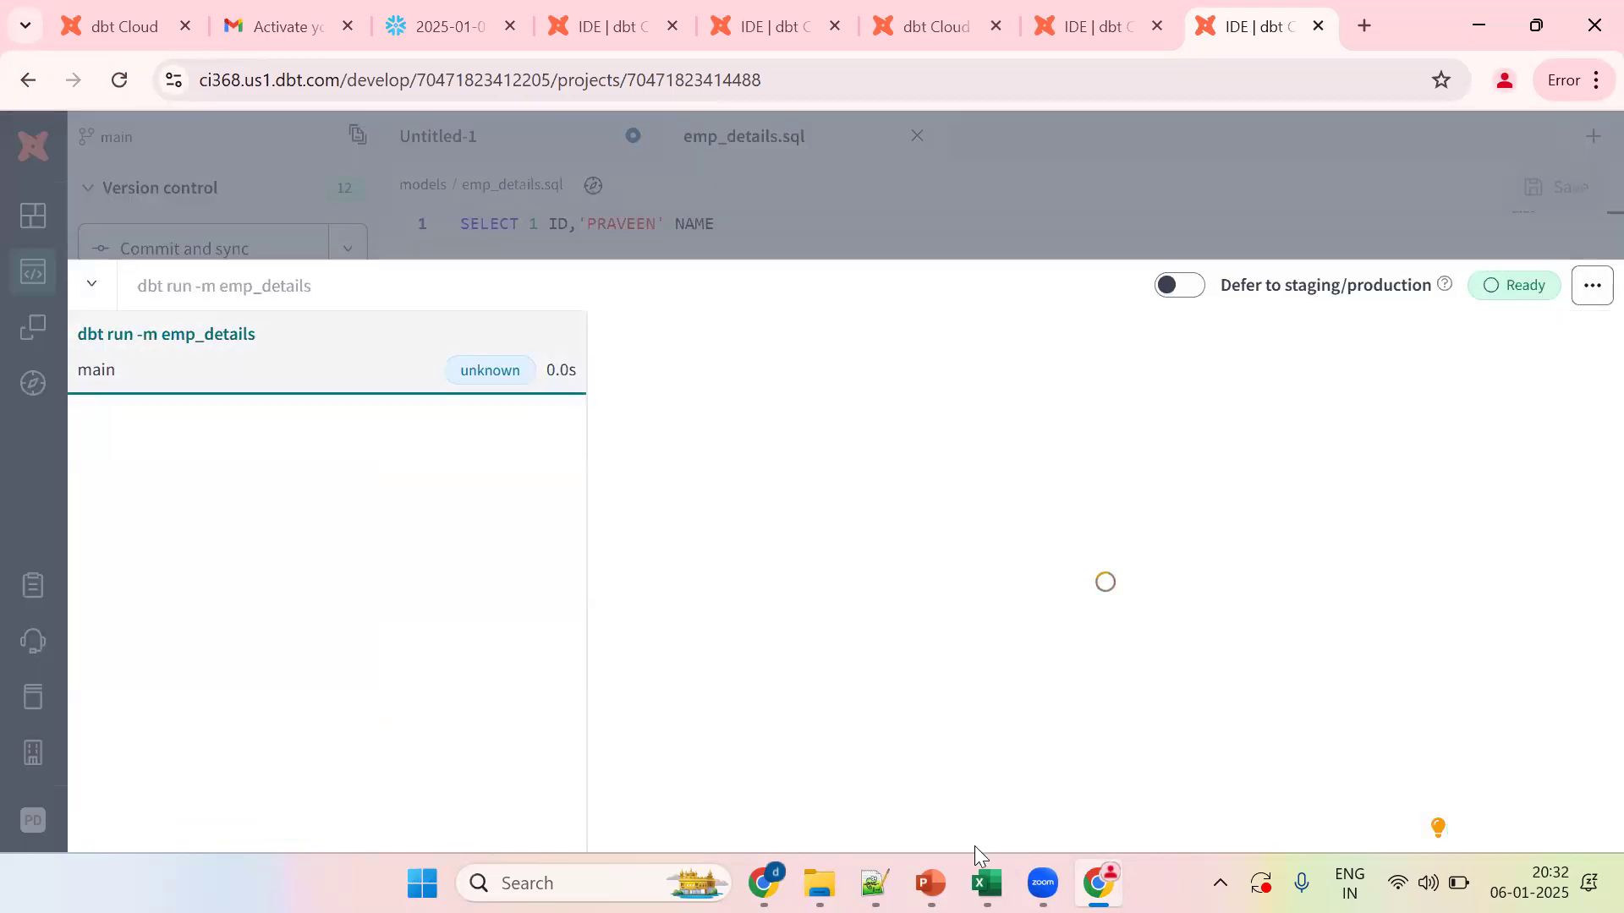
mouse_move(930, 883)
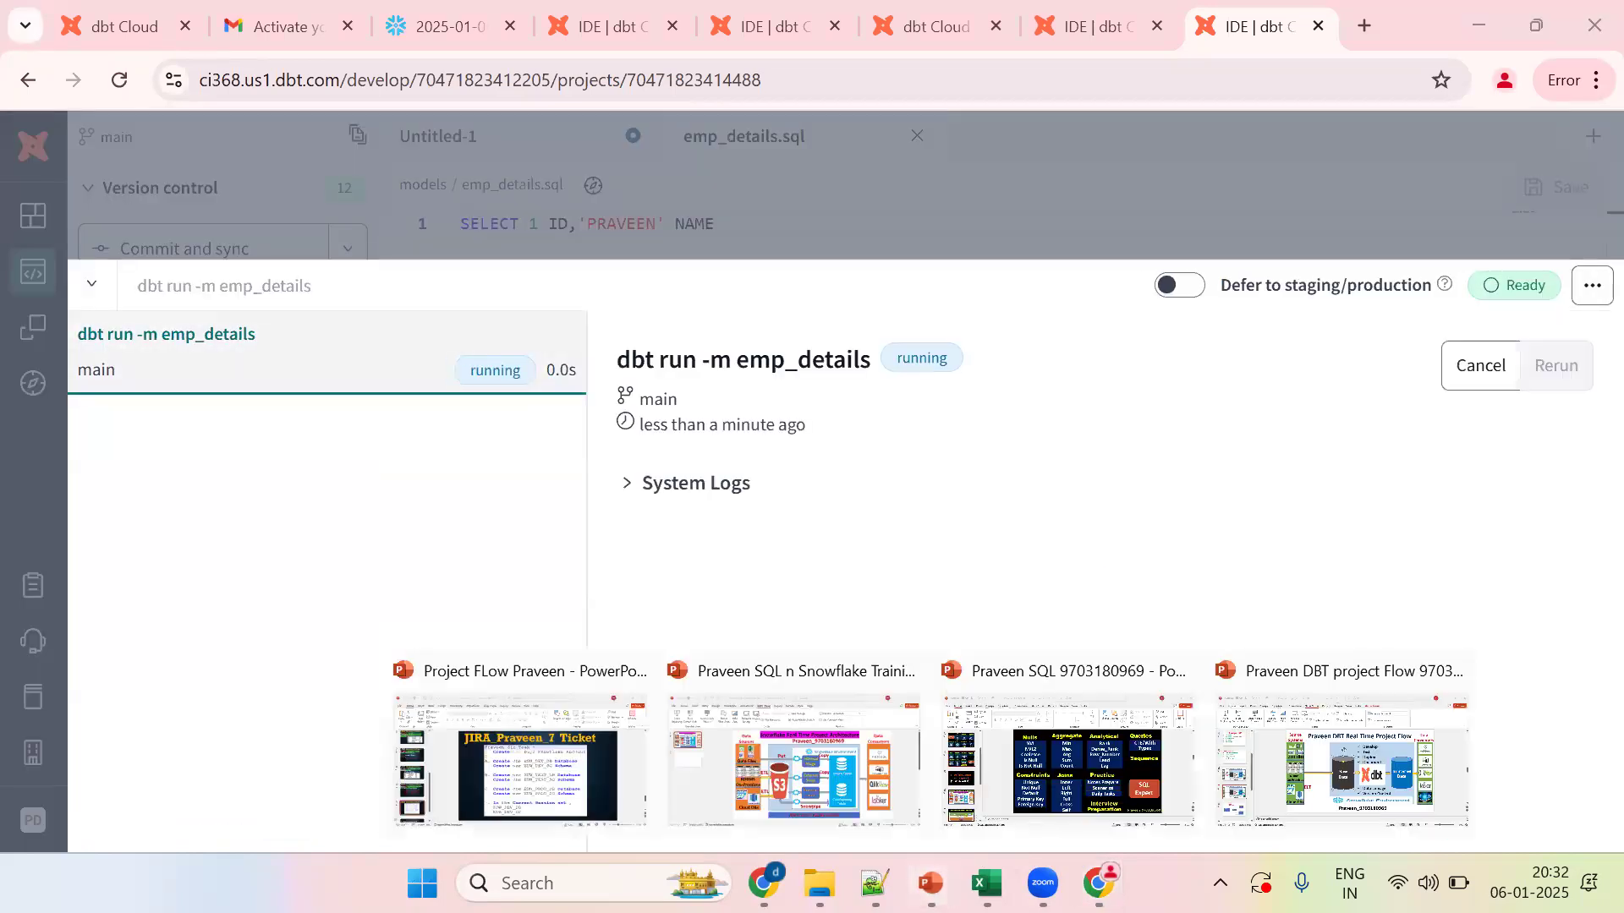
click(1277, 740)
Step: Present the DBT Models slide through its SQL Select, DBT run and Tables builds, then show the Notepad++ notes
click(100, 715)
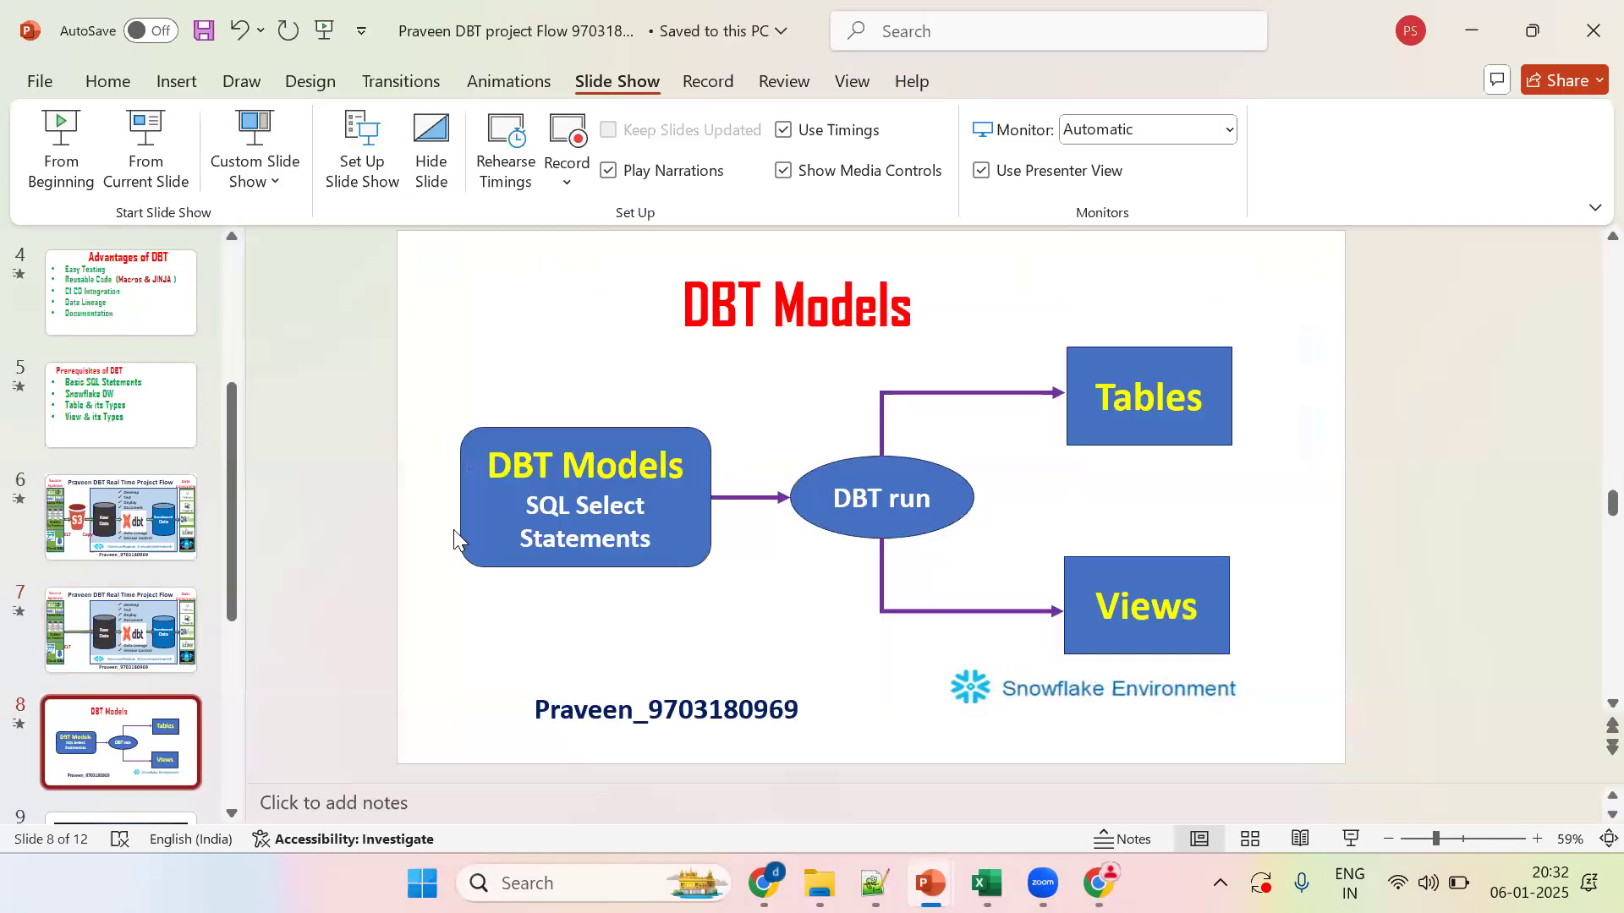
click(145, 151)
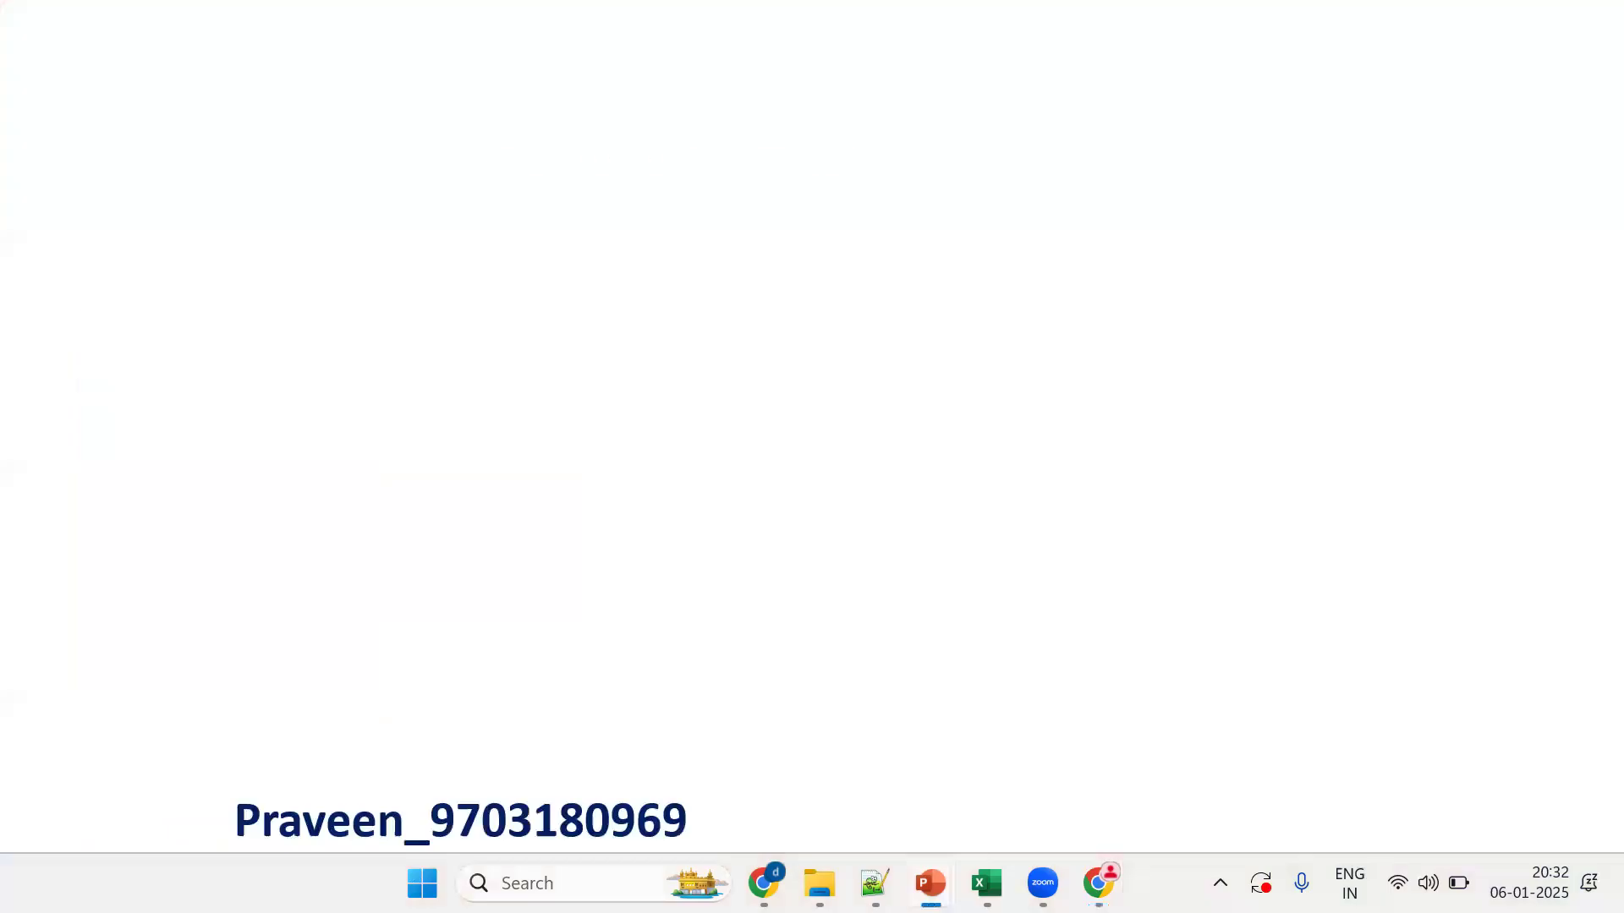
key(Right)
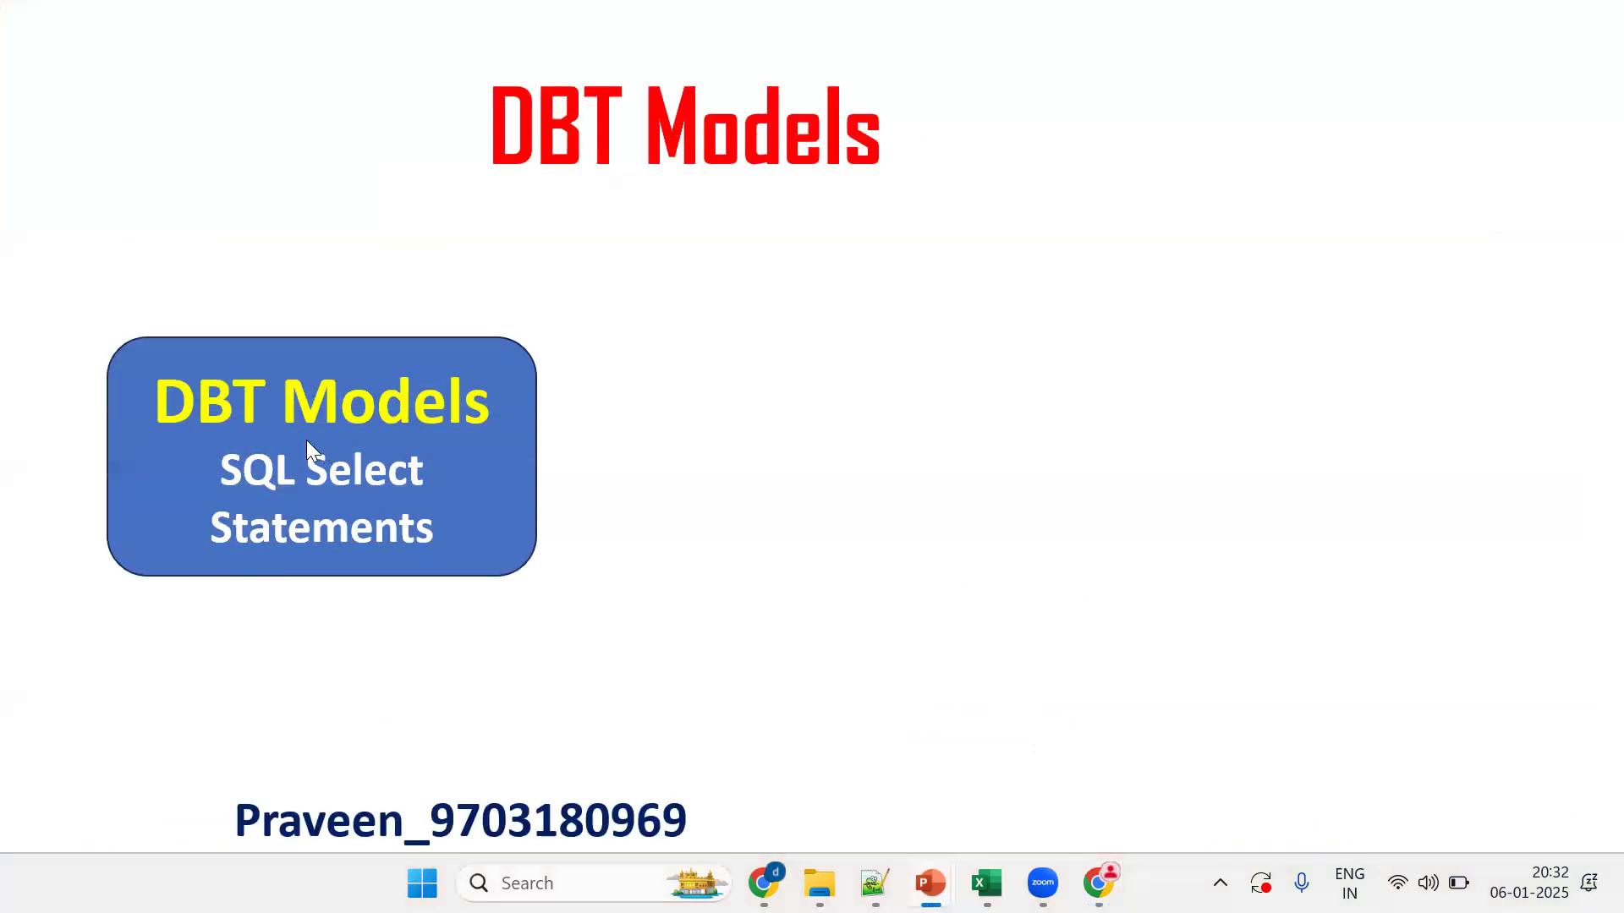
key(Right)
key(Right)
key(Right)
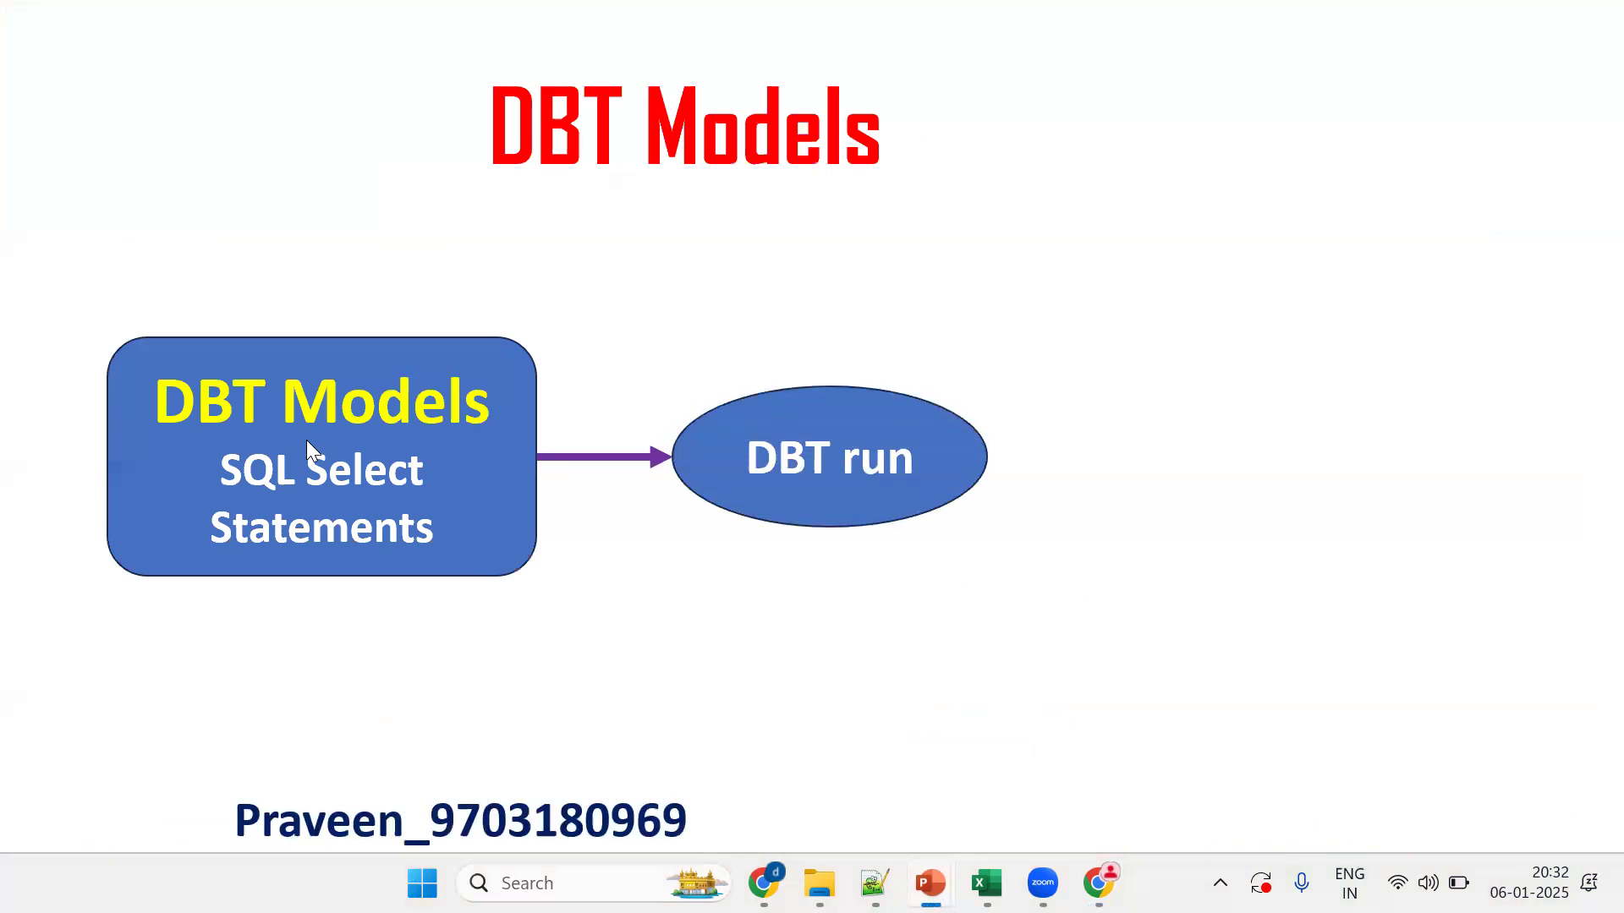
key(Right)
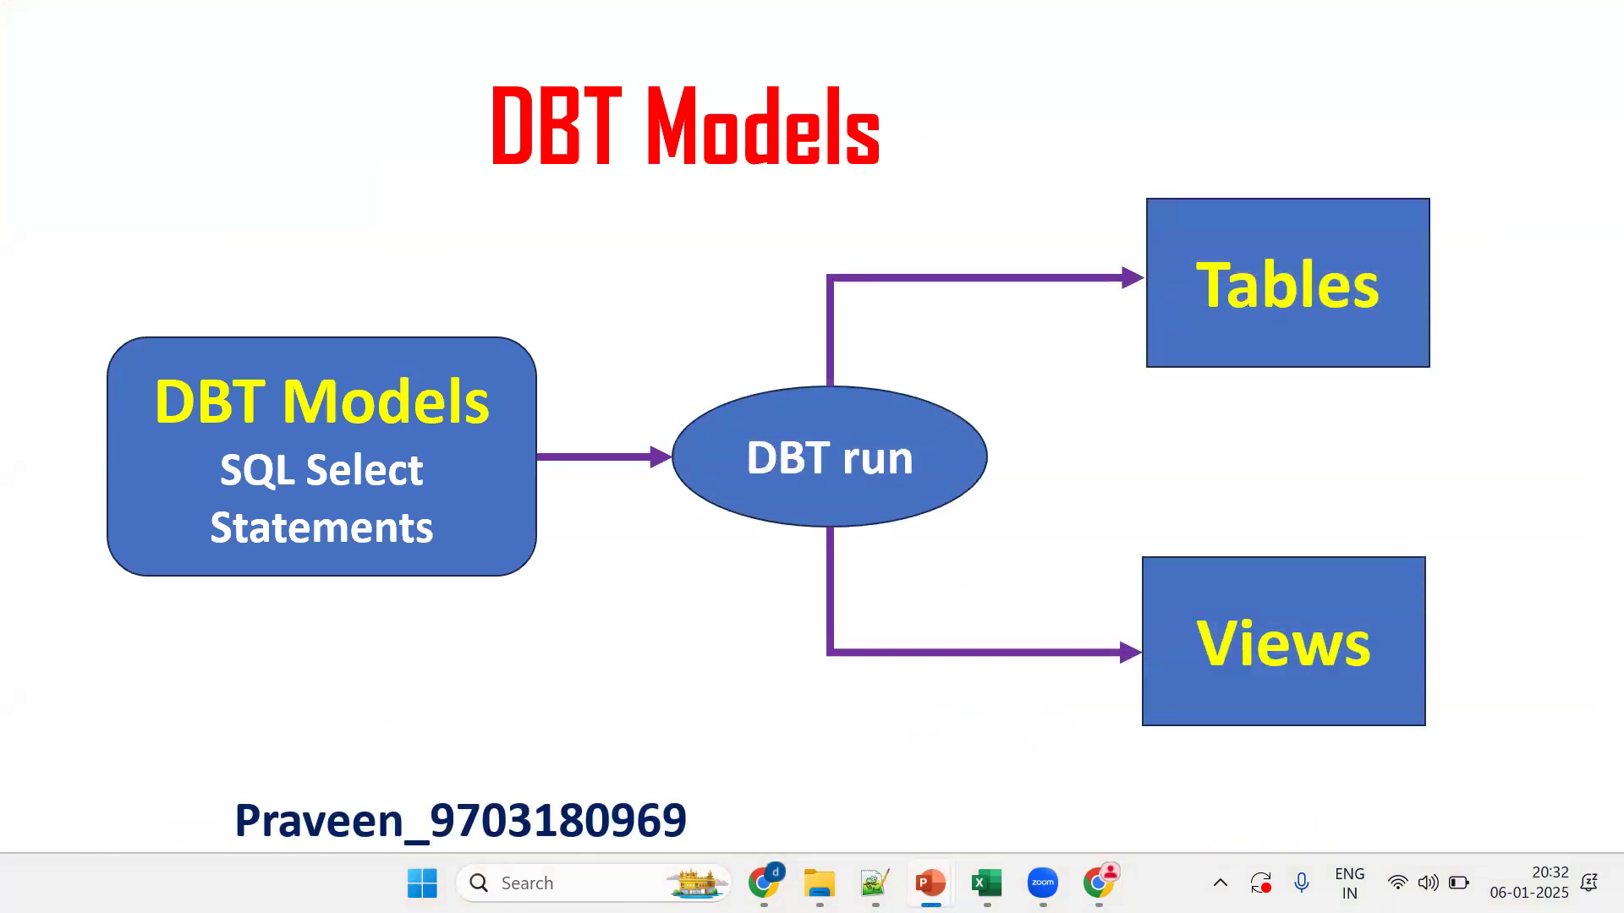
key(alt+Tab)
key(alt+Tab)
key(alt+Tab)
key(alt+Tab)
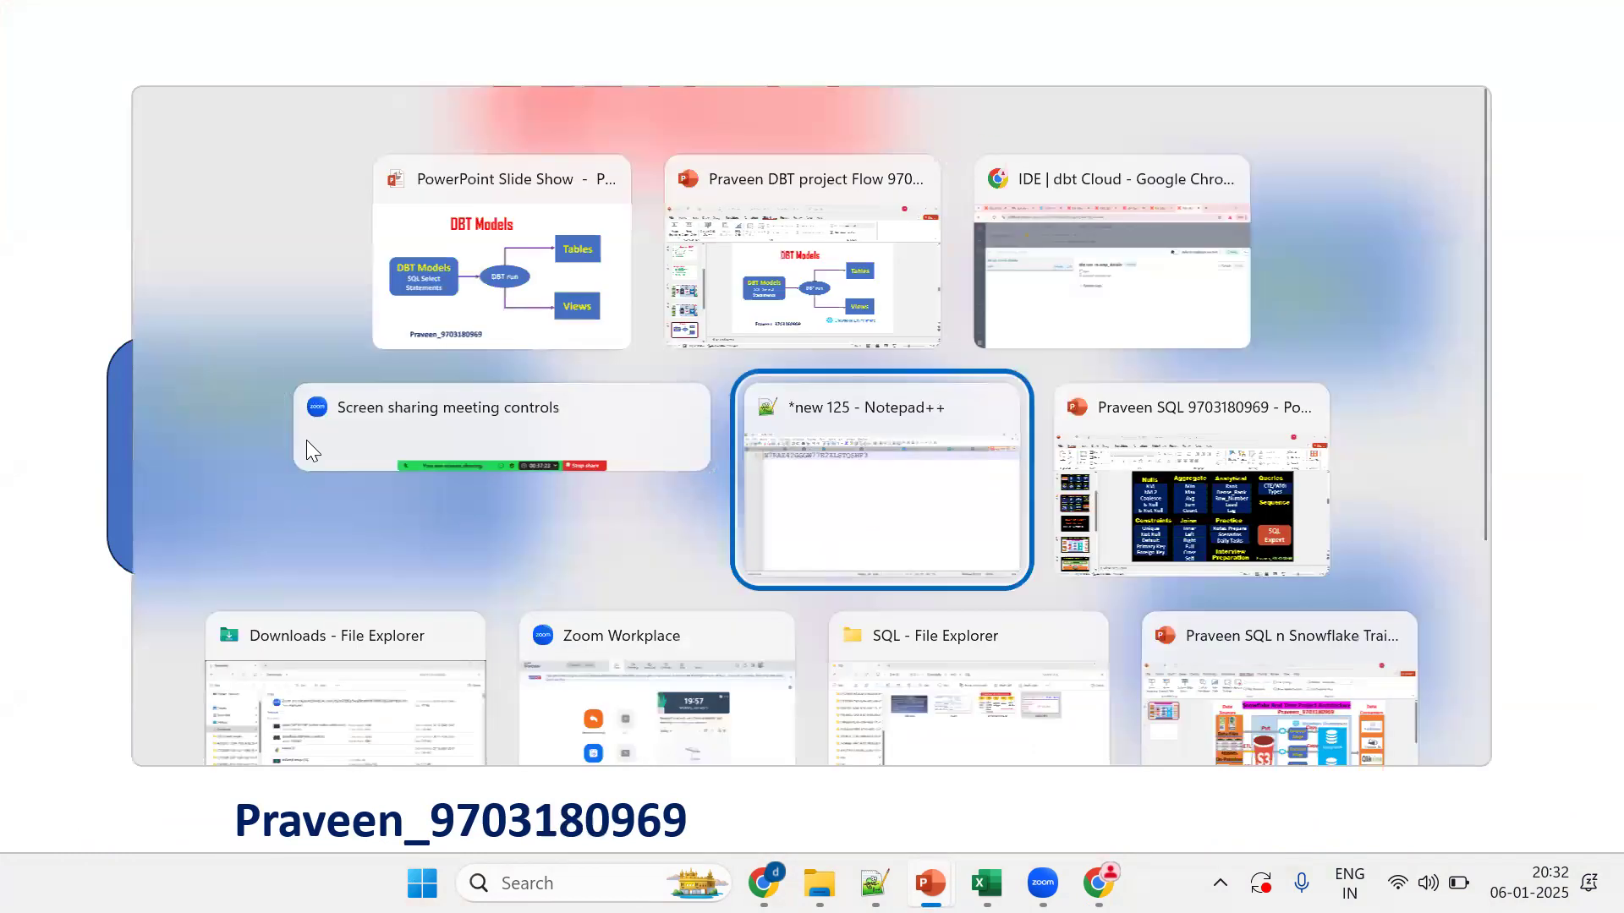
key(ctrl+Page_Up)
Step: Start a 'DBT MODELS:' note at the end of the new 124 notes, beginning with '.SQL'
click(964, 530)
key(Down)
key(ctrl+End)
key(Return)
key(Return)
key(Return)
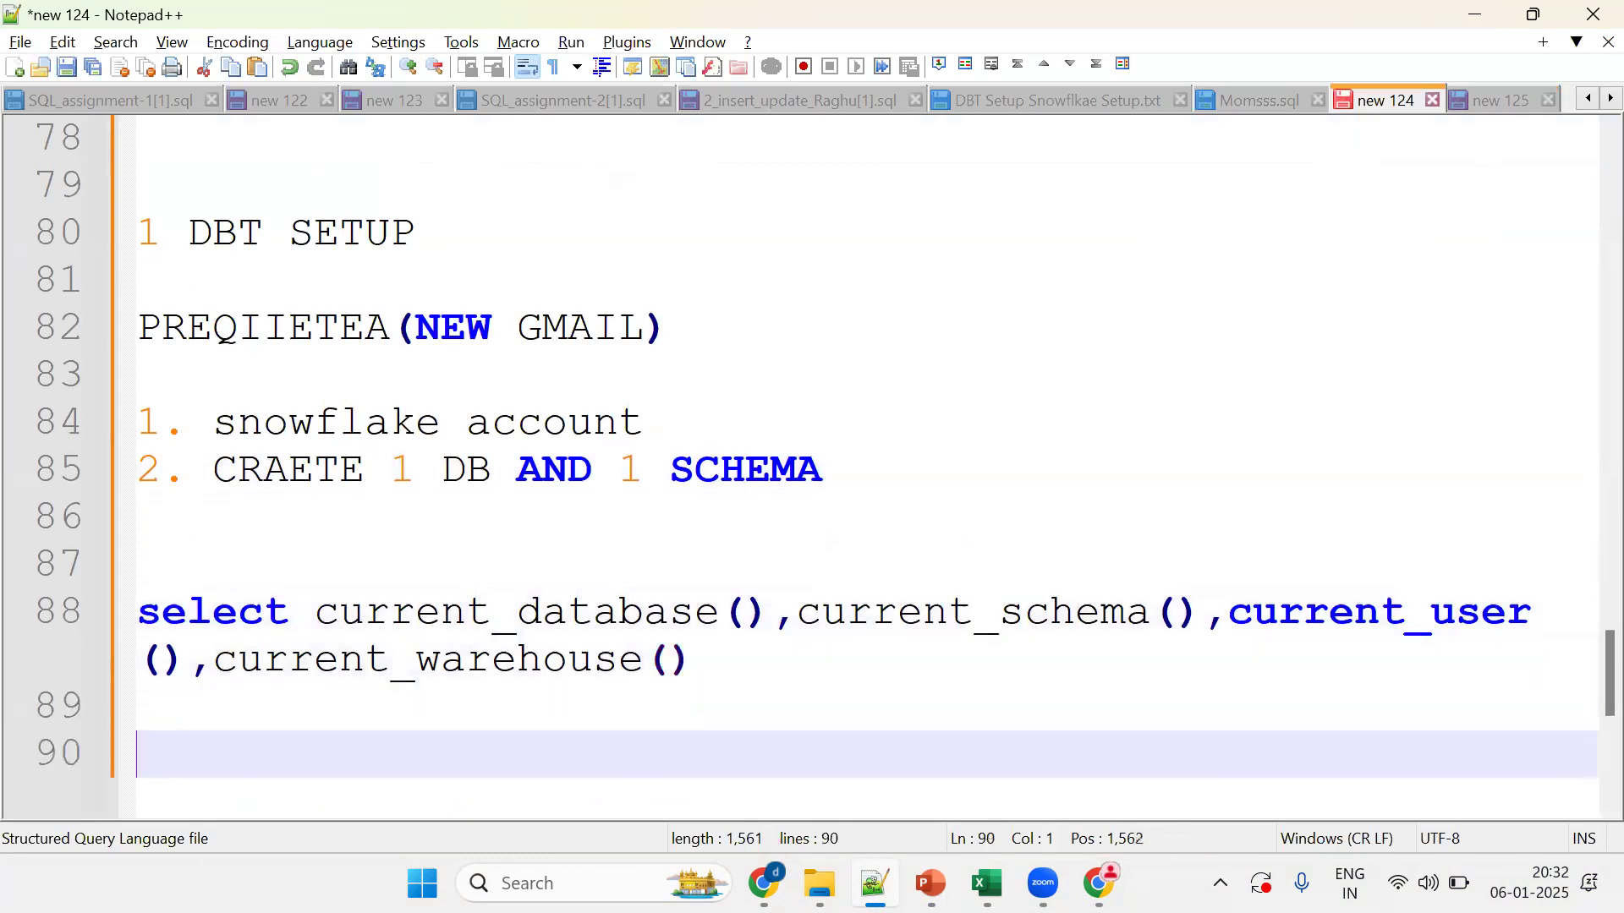
text(DBT MODELS:)
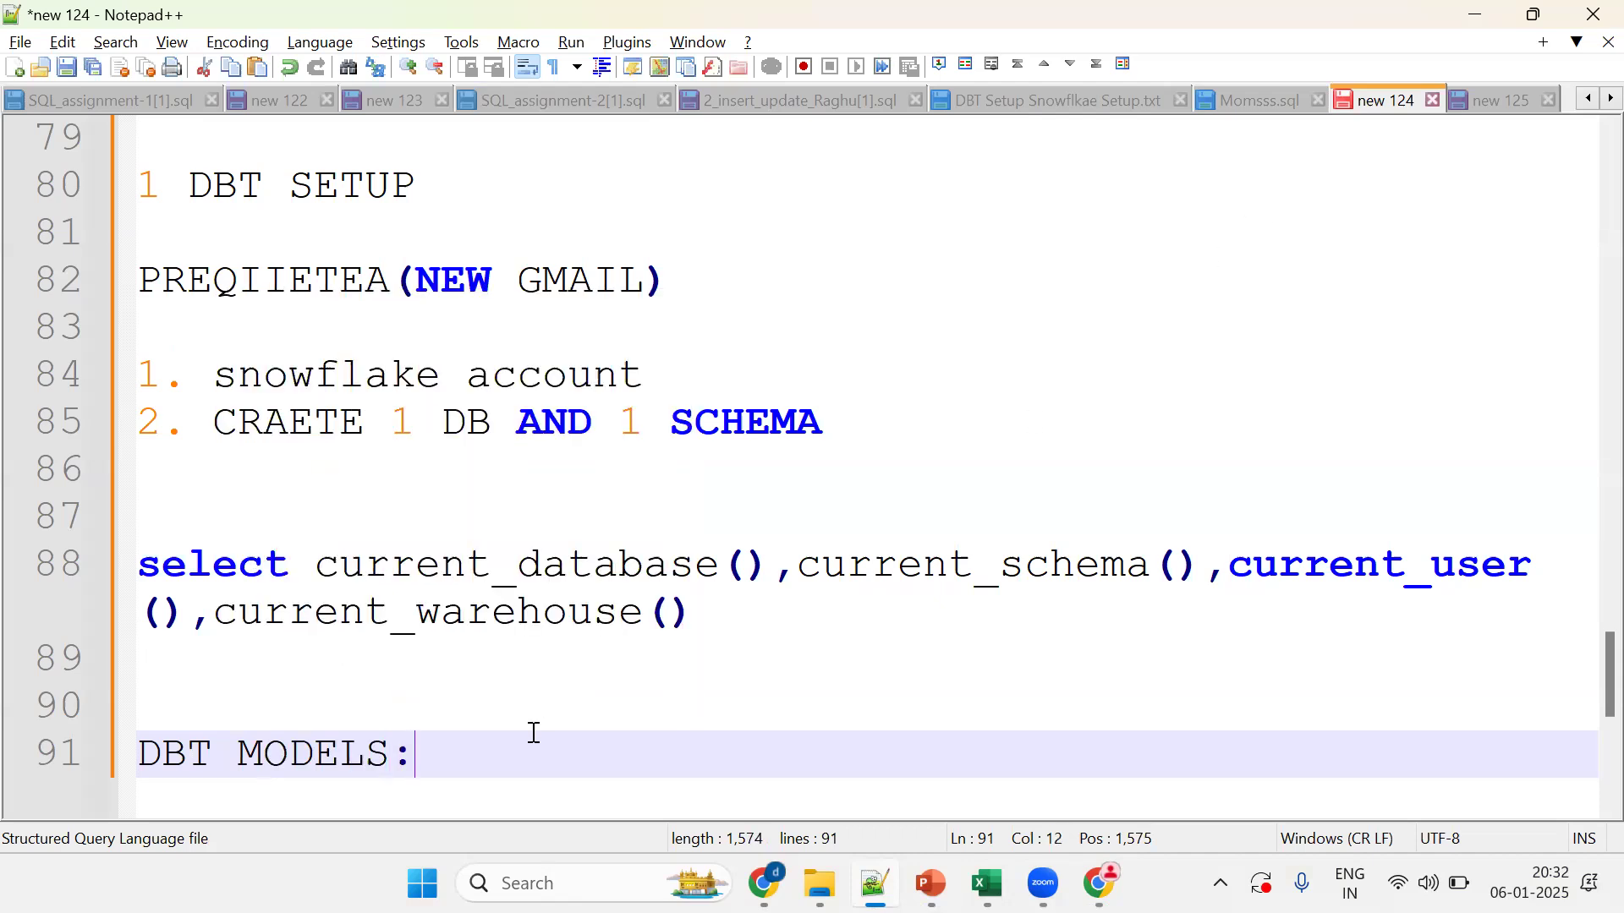
key(Return)
key(Return)
text(.SQL)
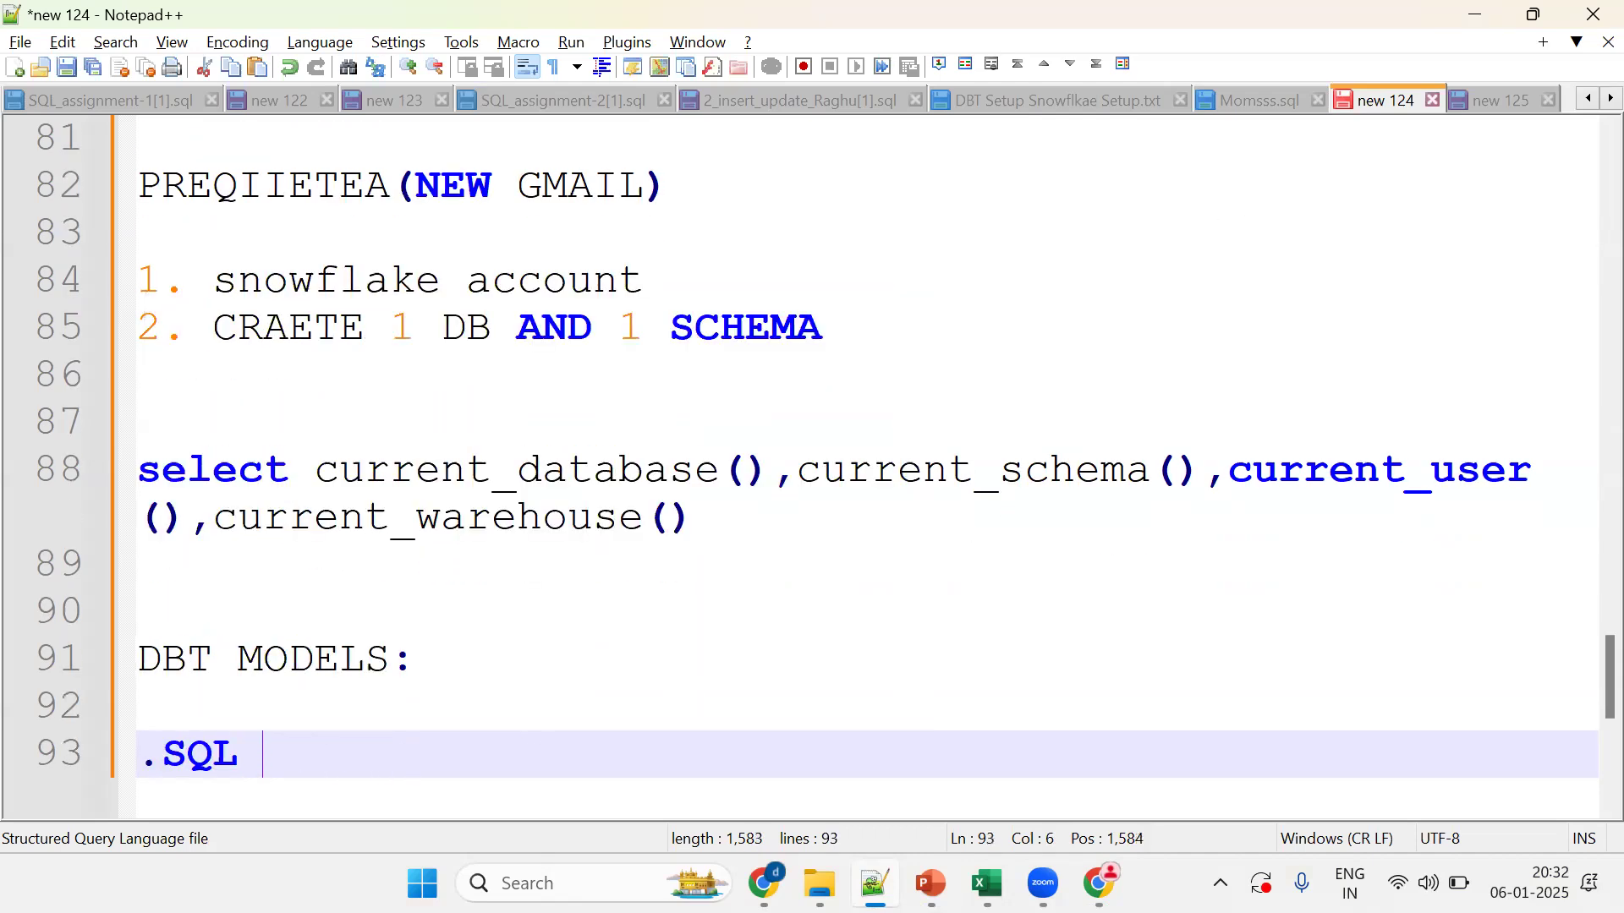
Step: Collapse the dbt Cloud command history and note 'FILE THAT CONTAINS SELECT STATEMENTS OR WITH CLAUSE OR CTE'
key(alt+Tab)
key(alt+Tab)
key(alt+Tab)
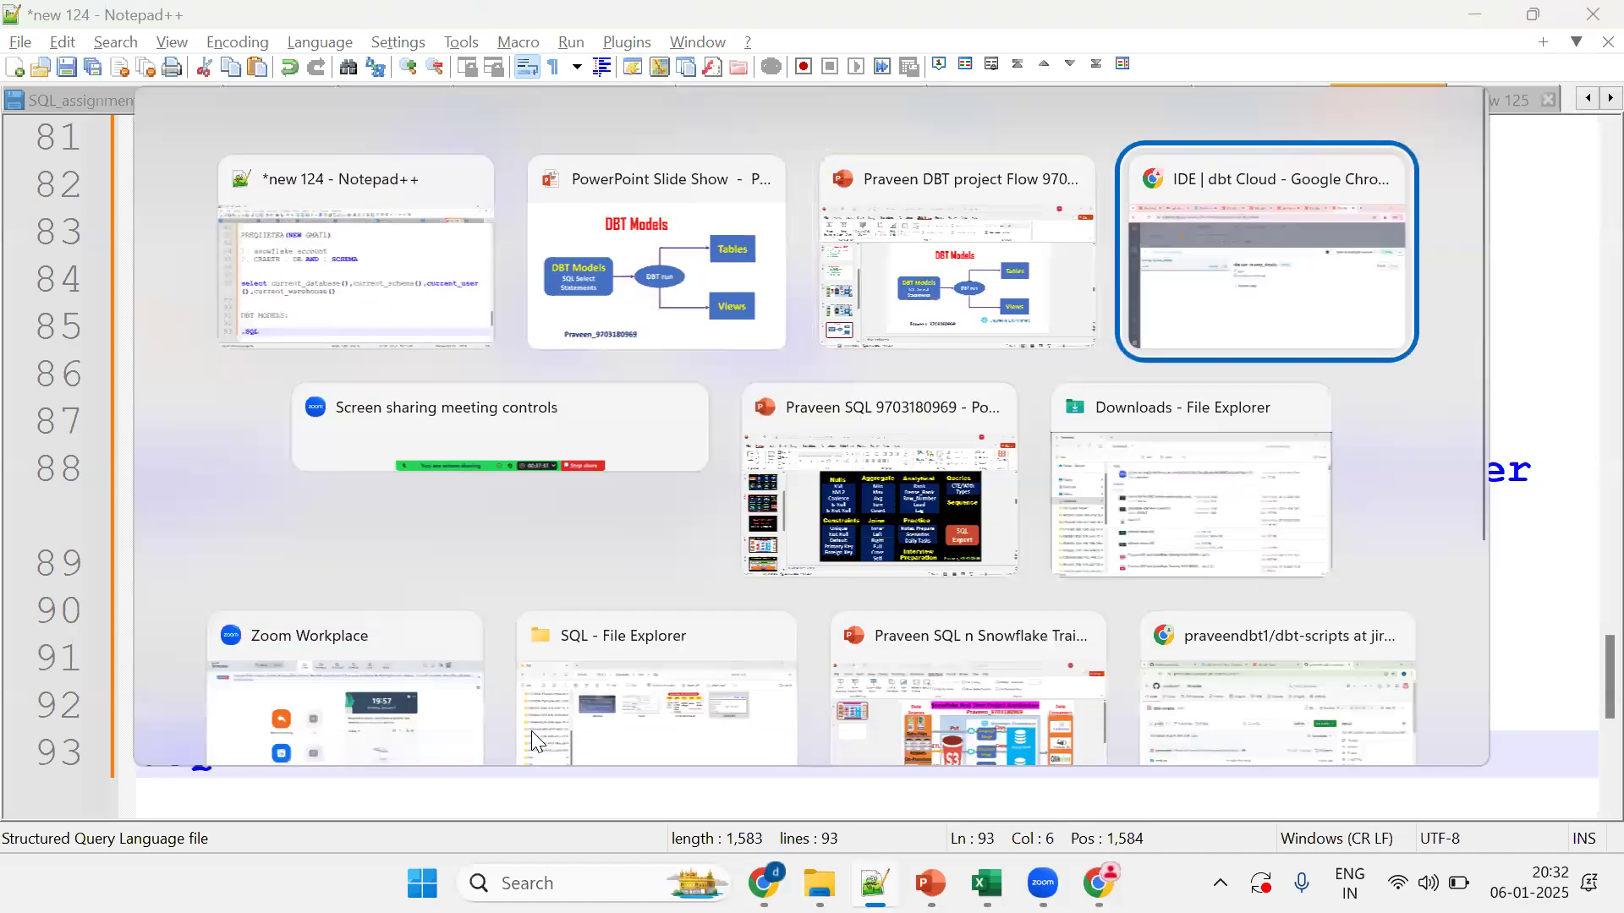
click(479, 195)
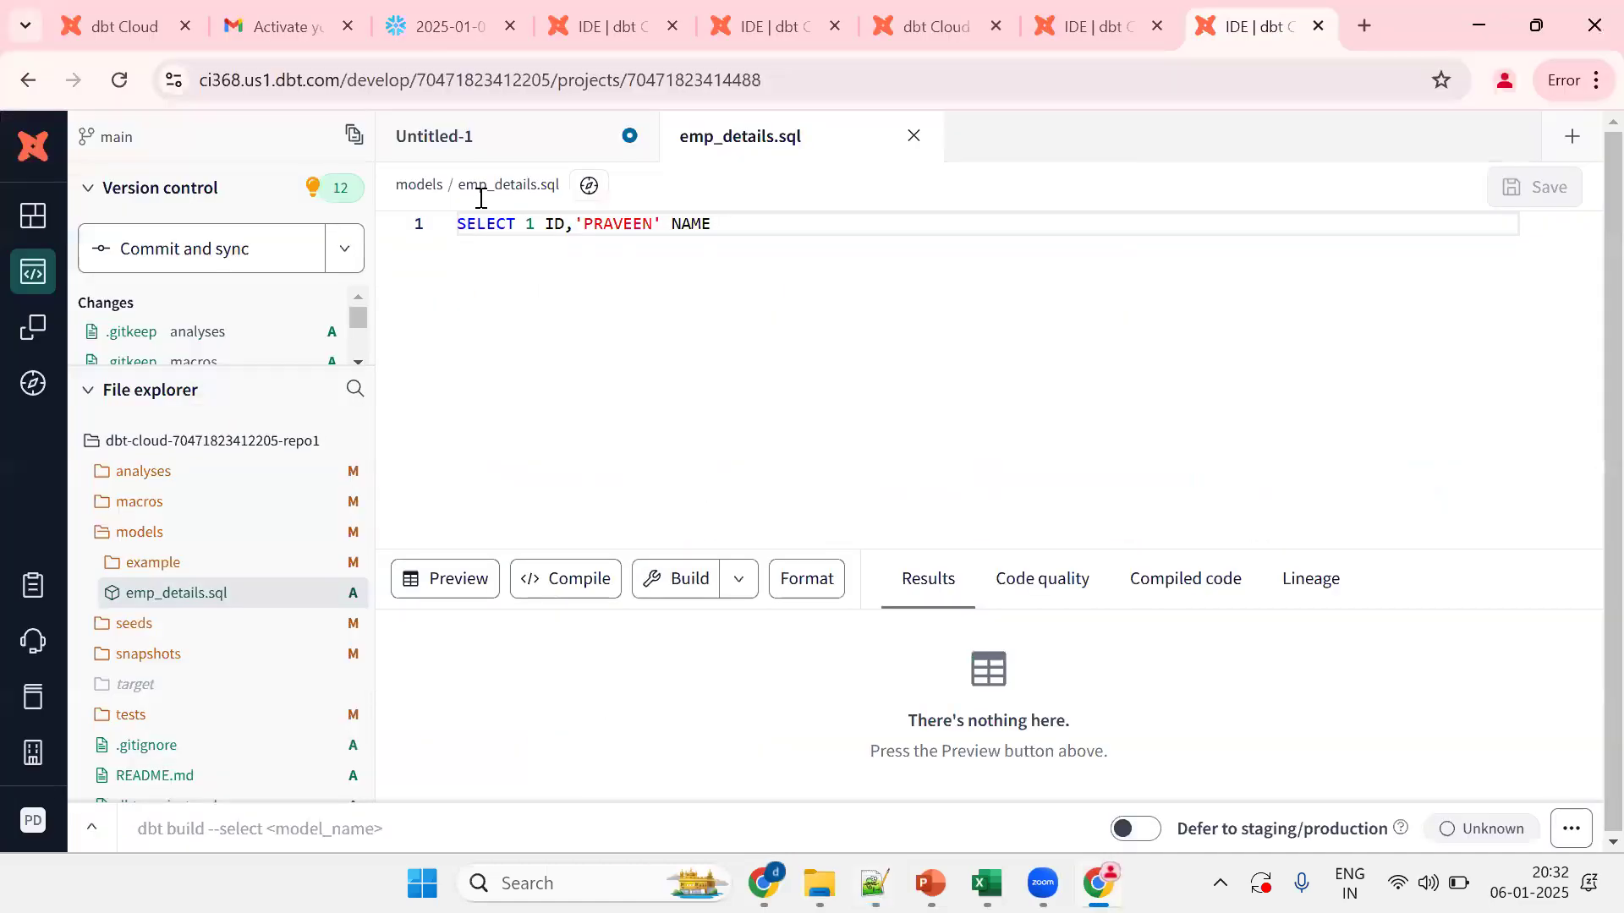
key(alt+Tab)
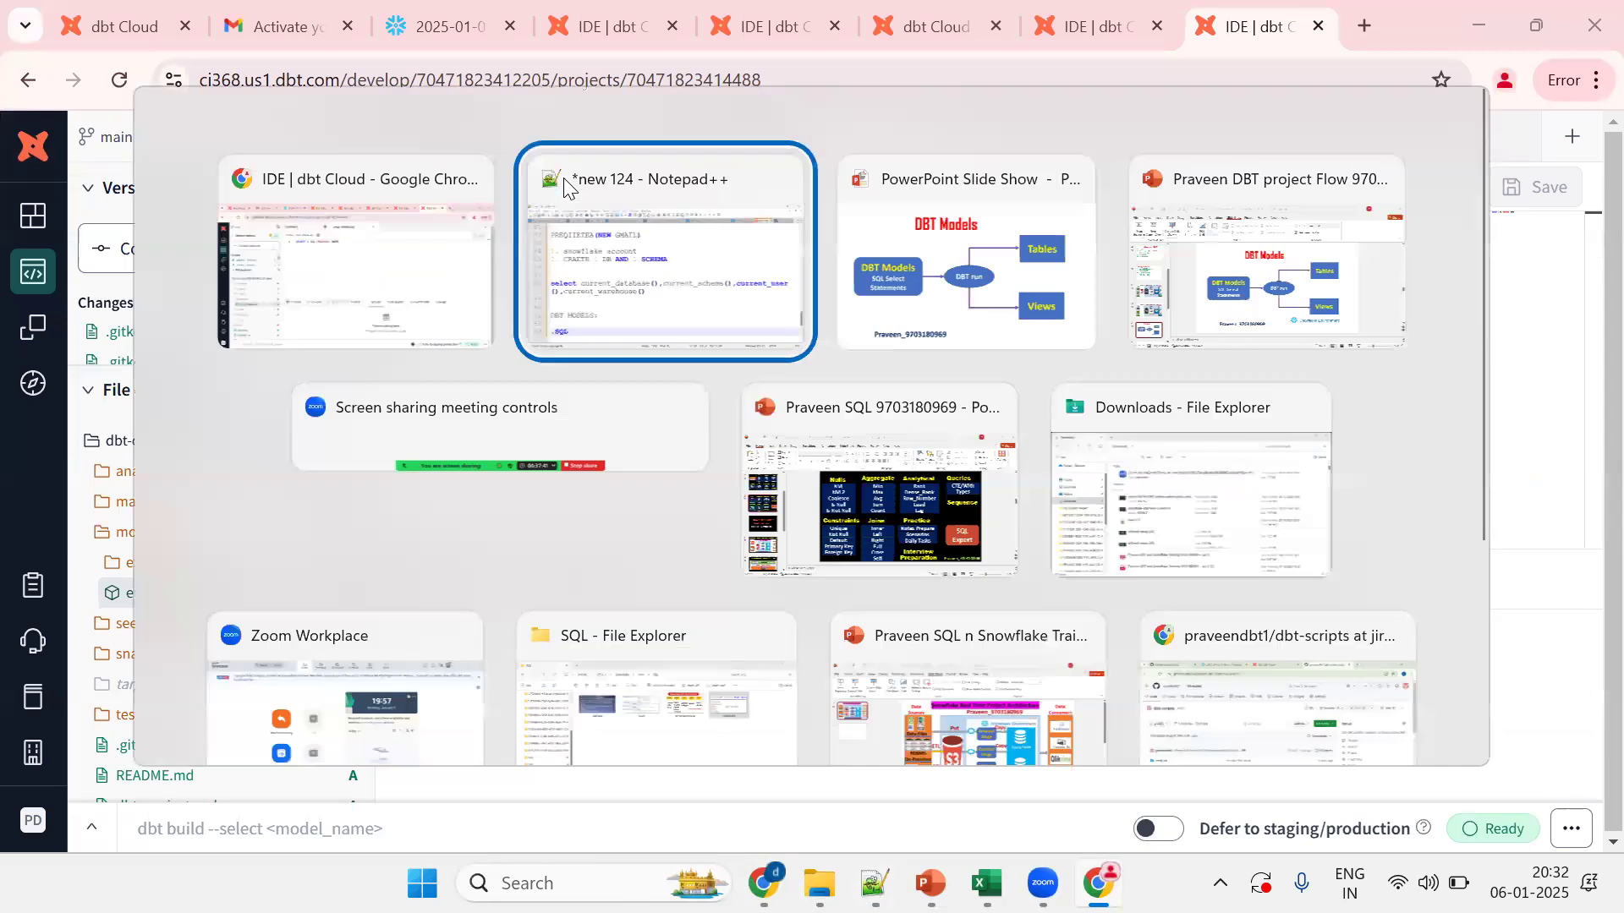
text(FILE T)
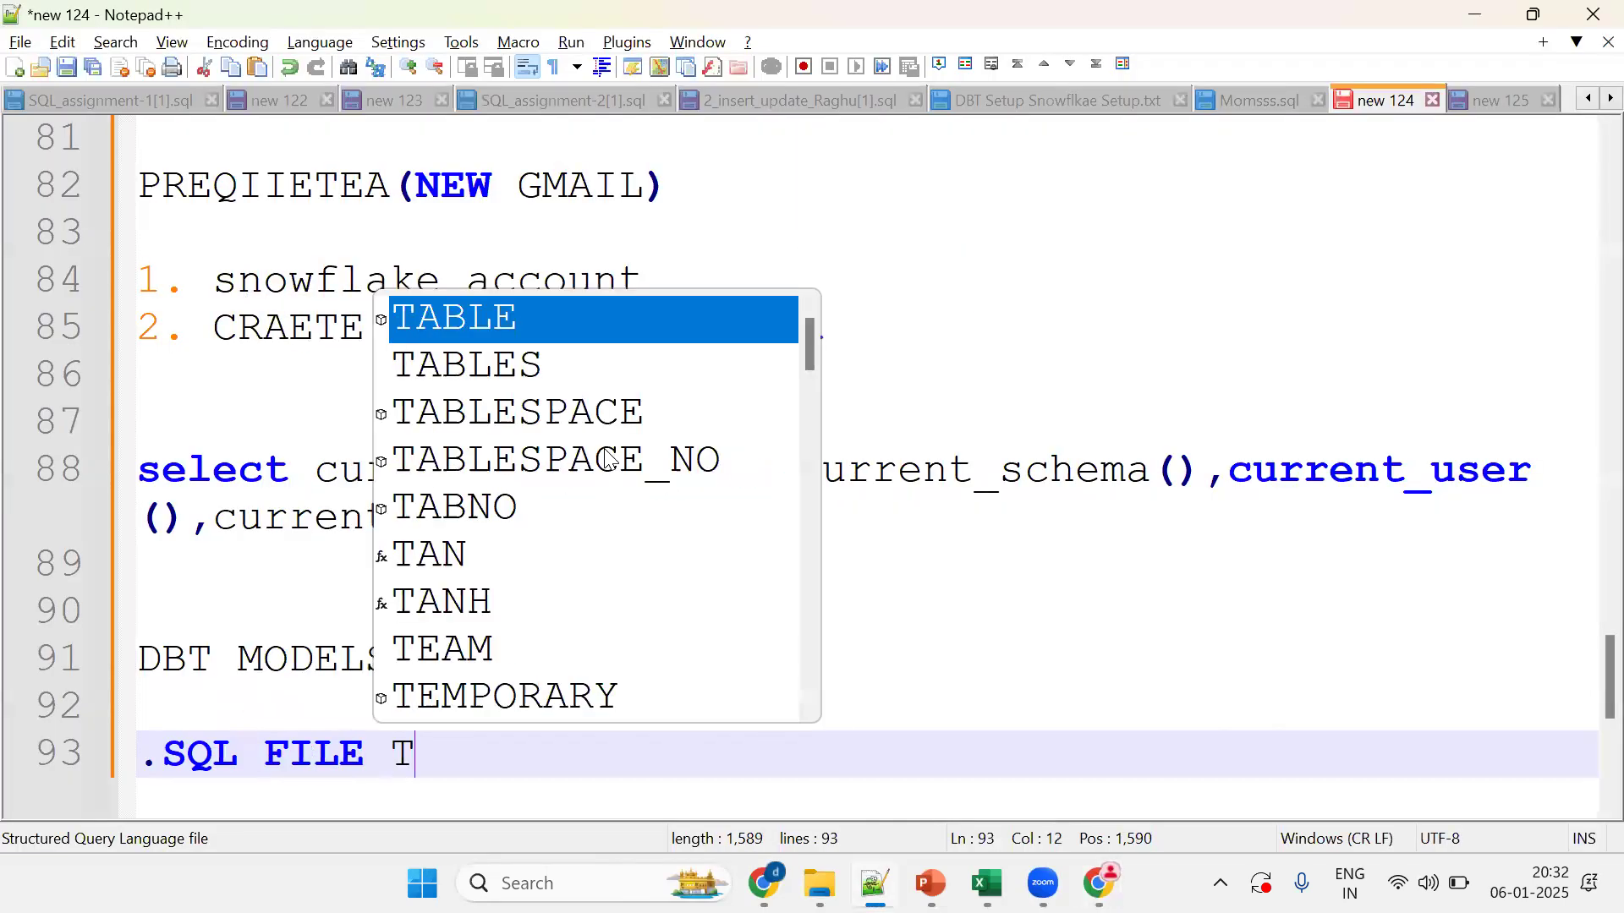
text(HAT CONTAINS)
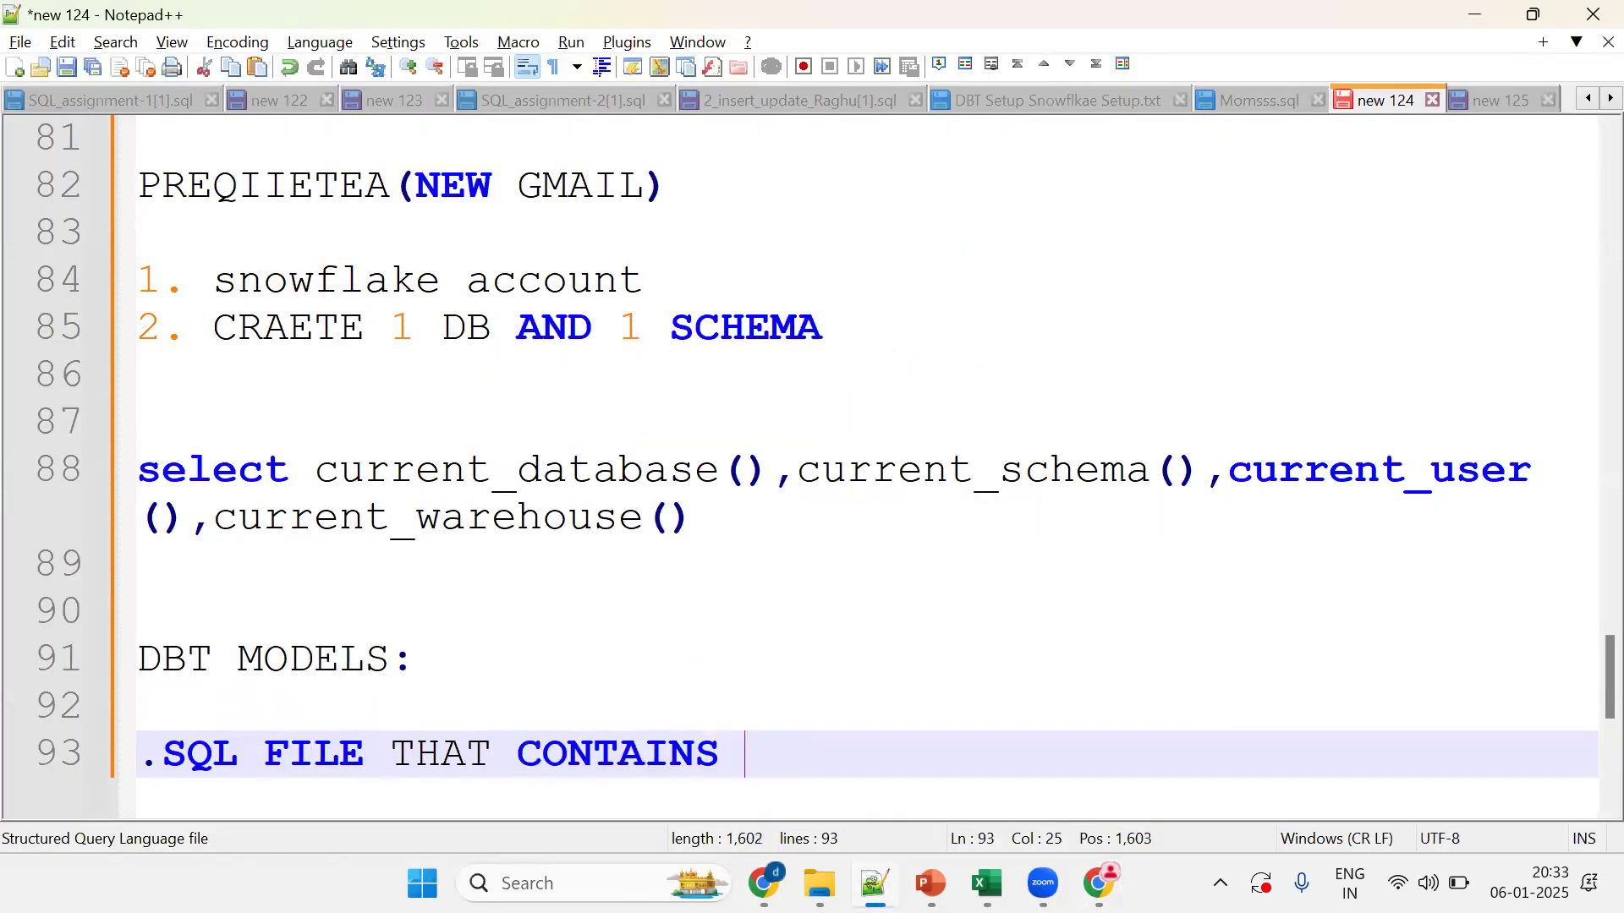
key(Return)
text(SELECT ST)
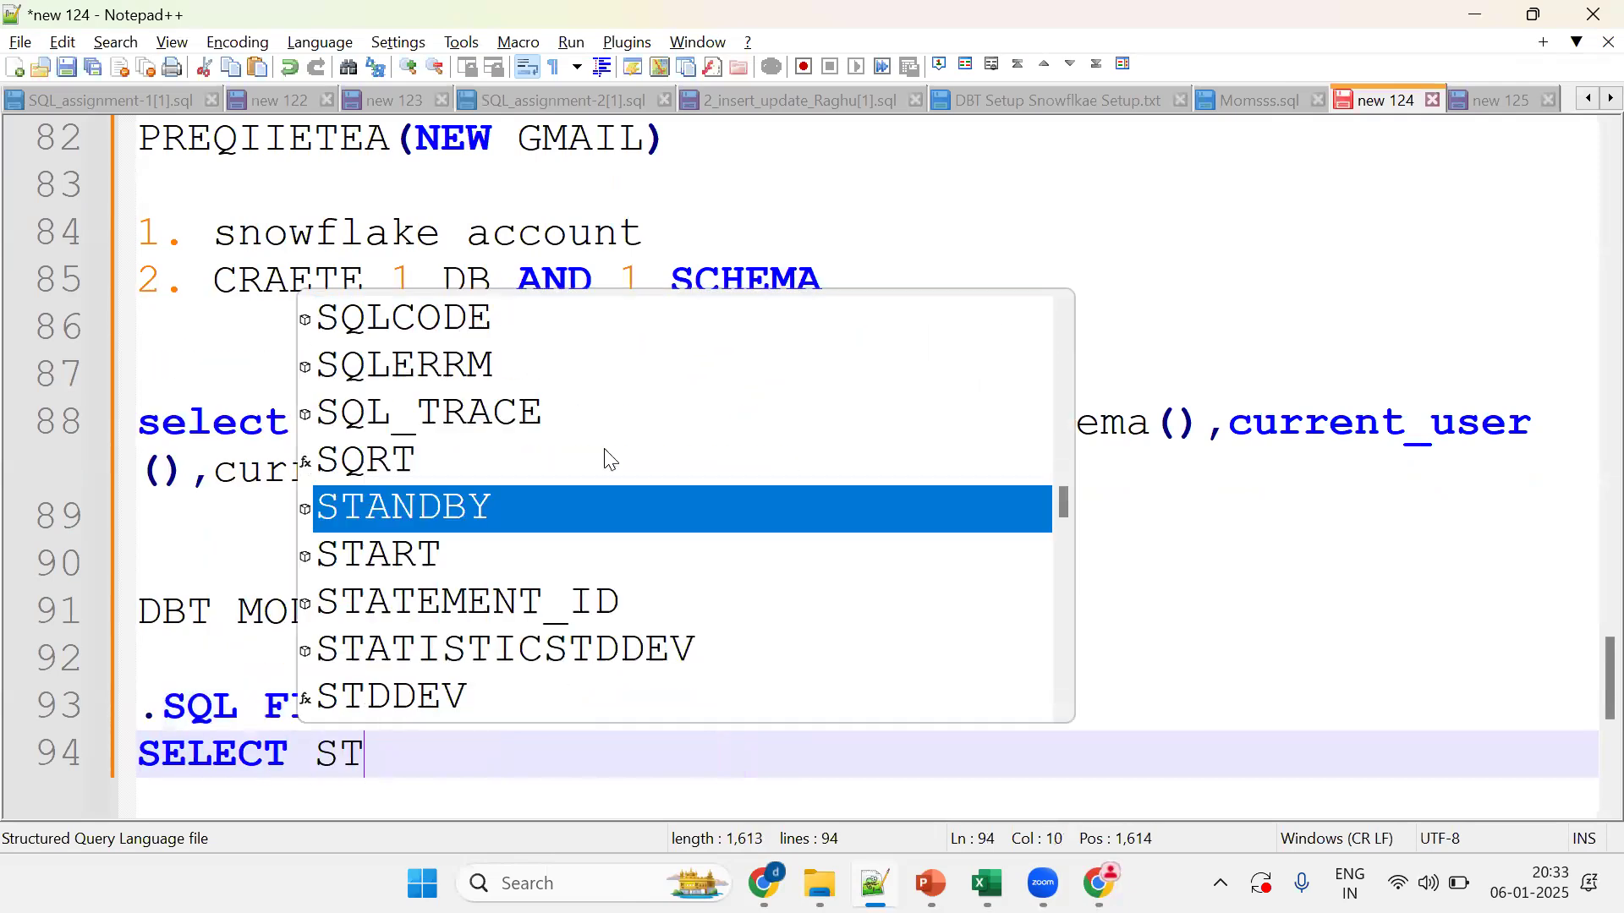
text(ATEMENTS OR)
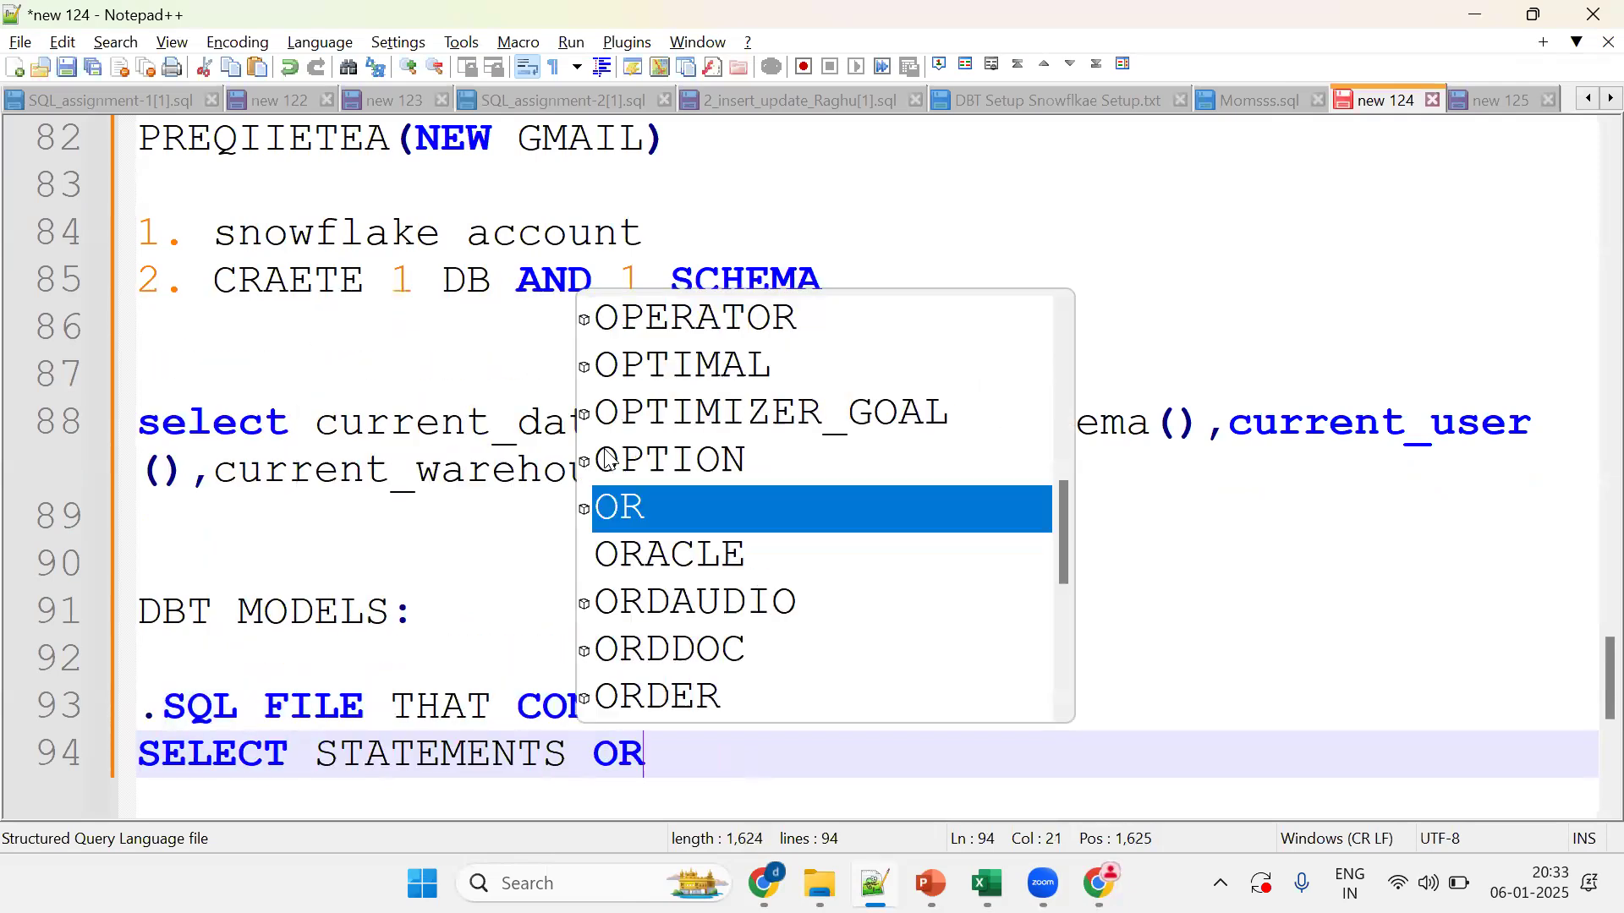
text( WITH CLAUS)
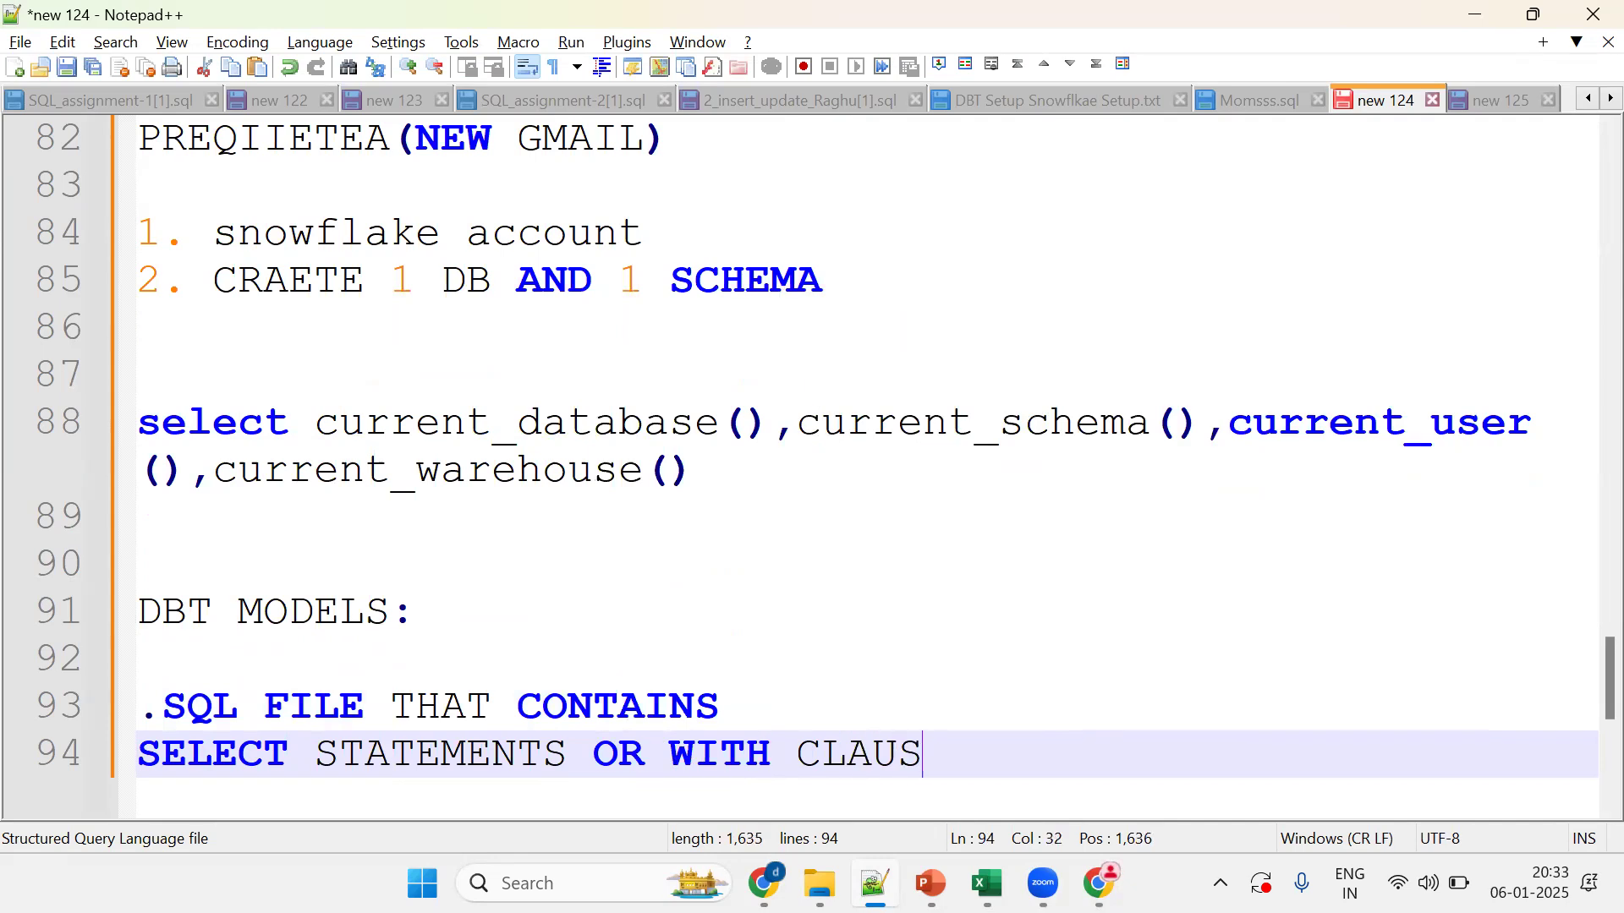
text(E OR CTE)
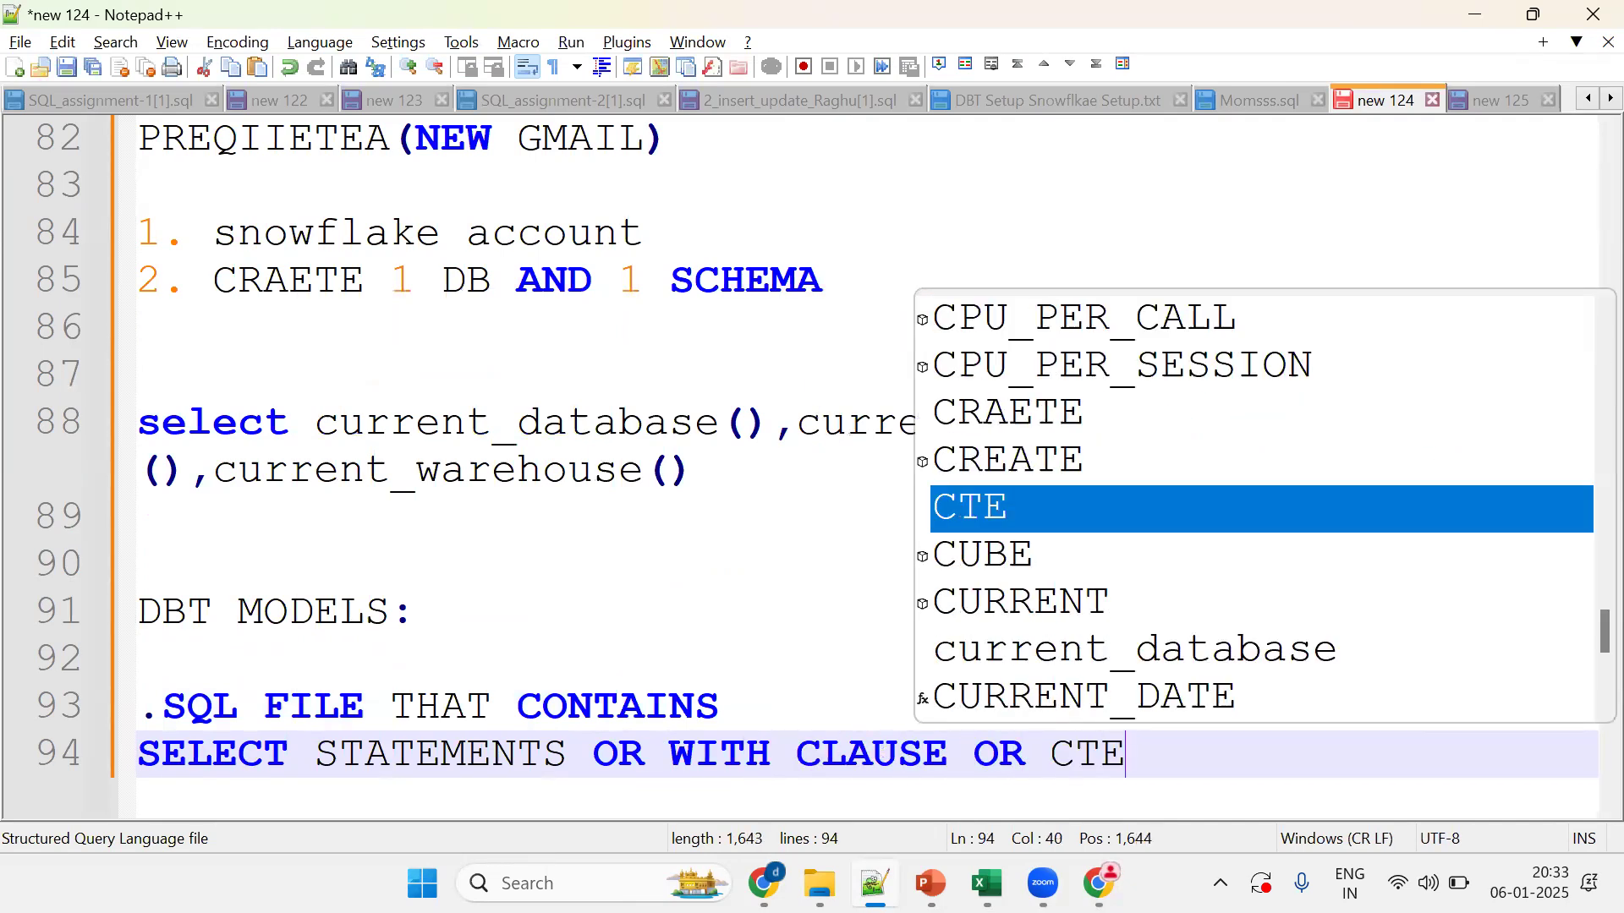
key(Return)
key(Return)
text(WHENVER I RUN)
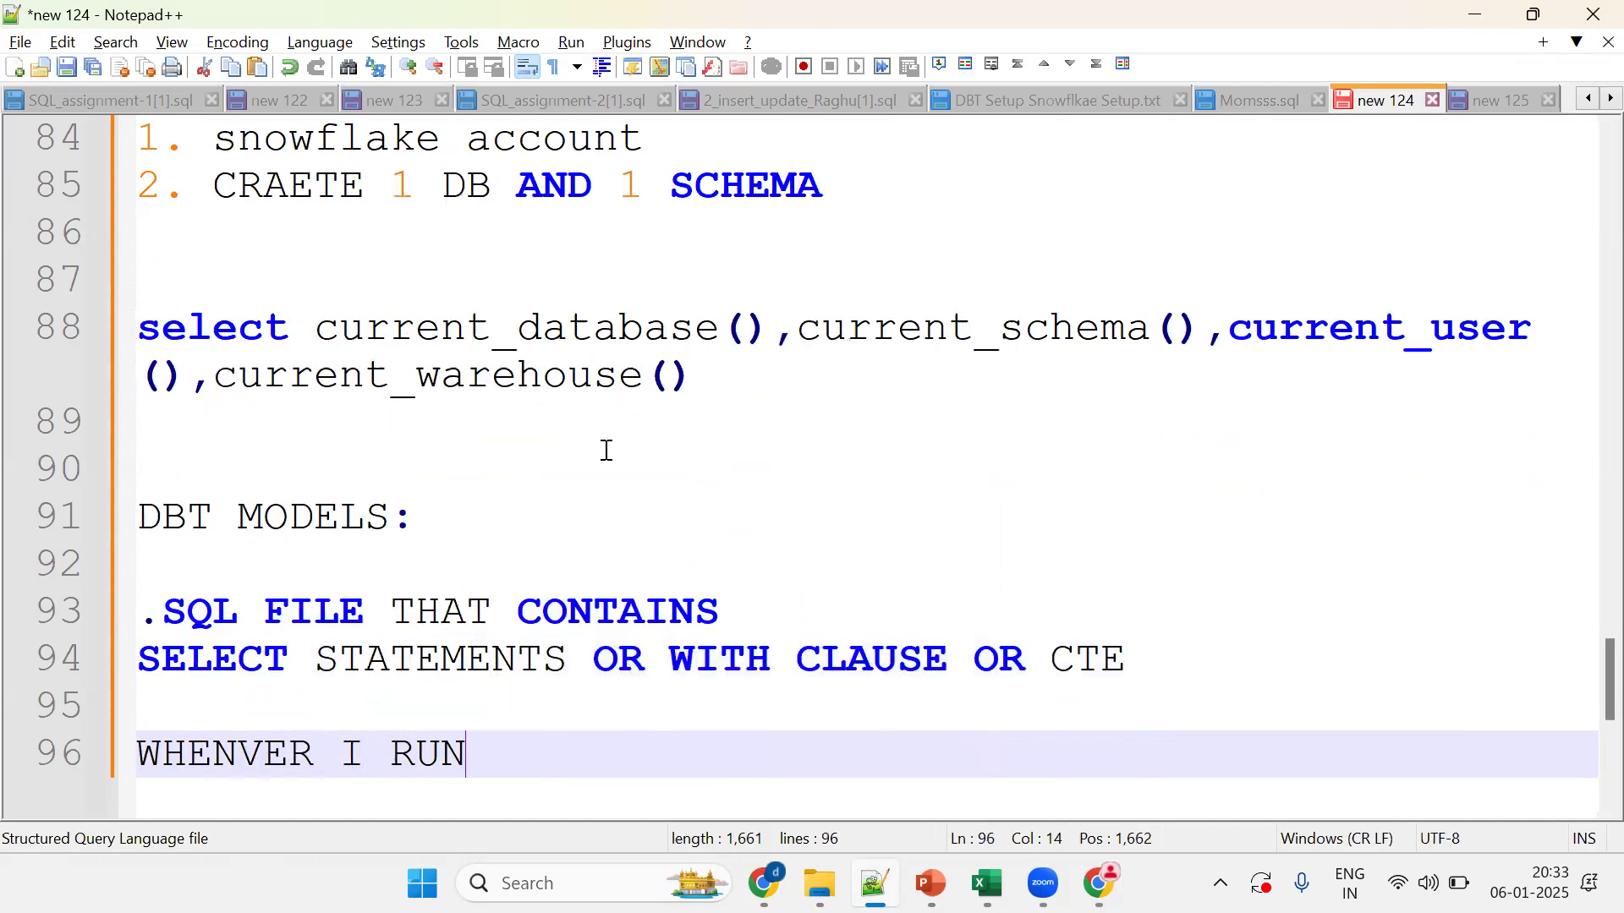
text( ANY DBT MODEL)
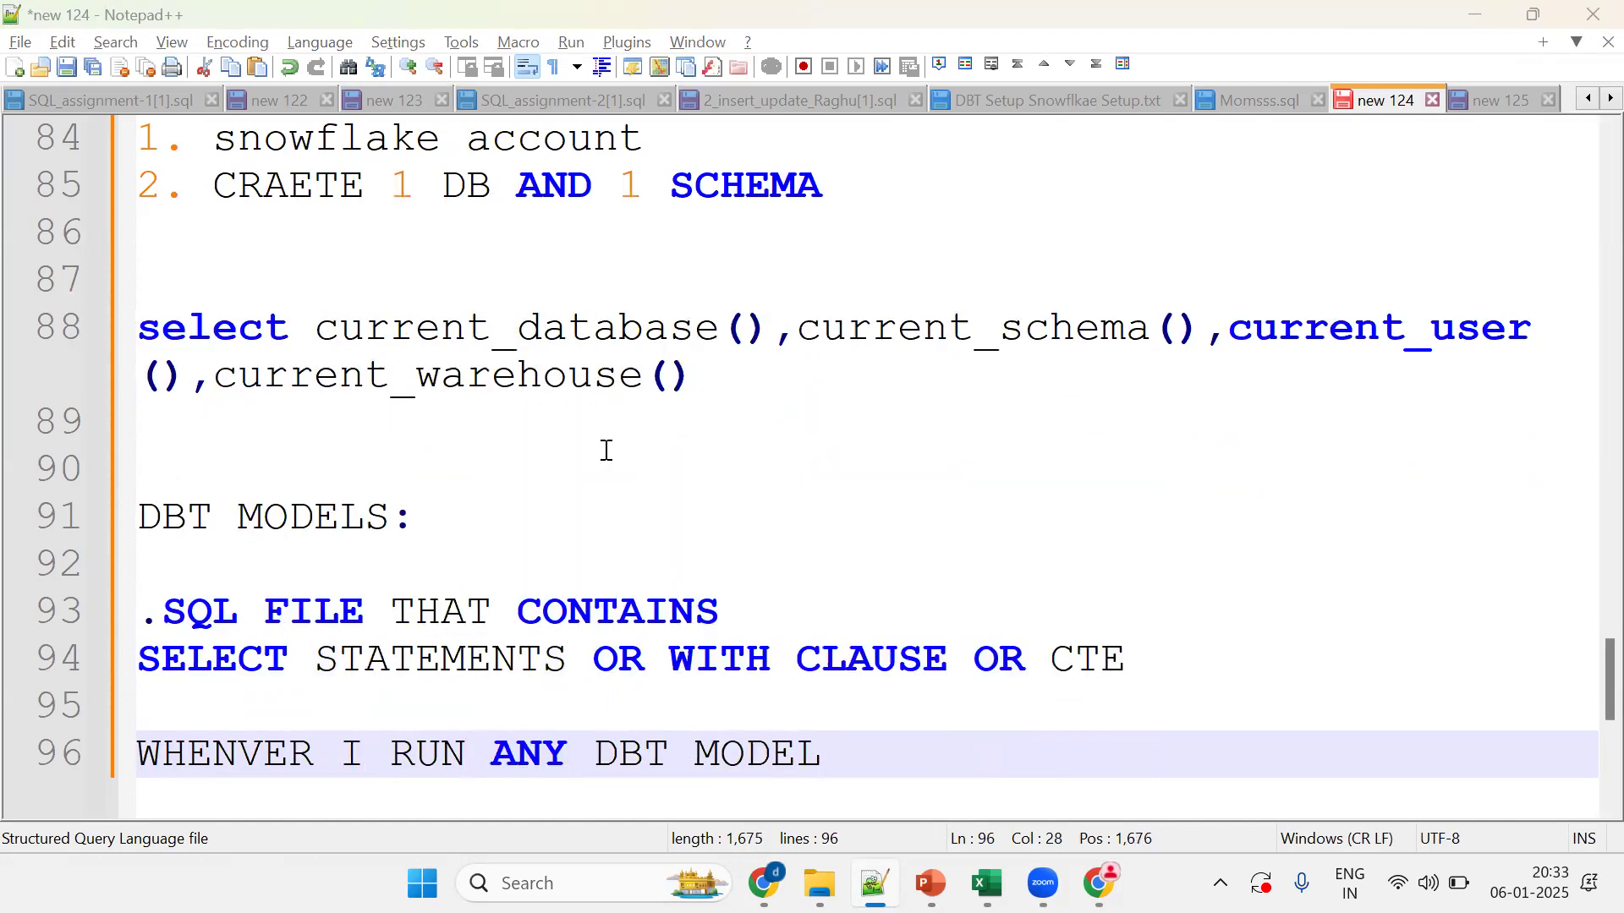
Step: Add '(TRANSFORMATION LOGIC)' on line 95 and return to the slide show
key(alt+Tab)
key(alt+Tab)
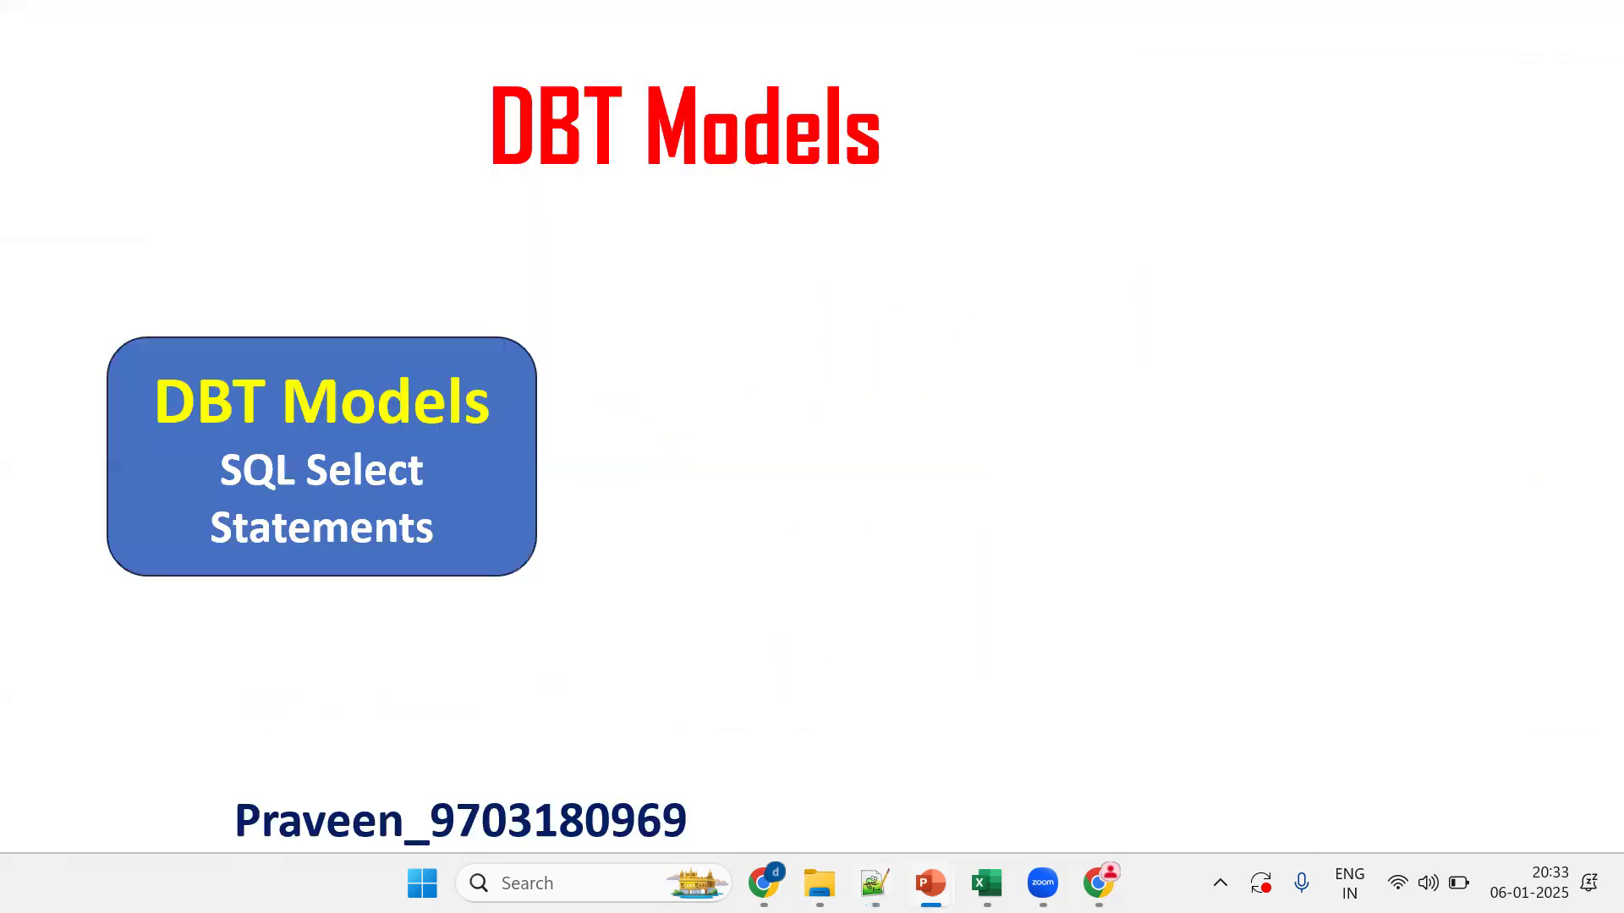
key(alt+Tab)
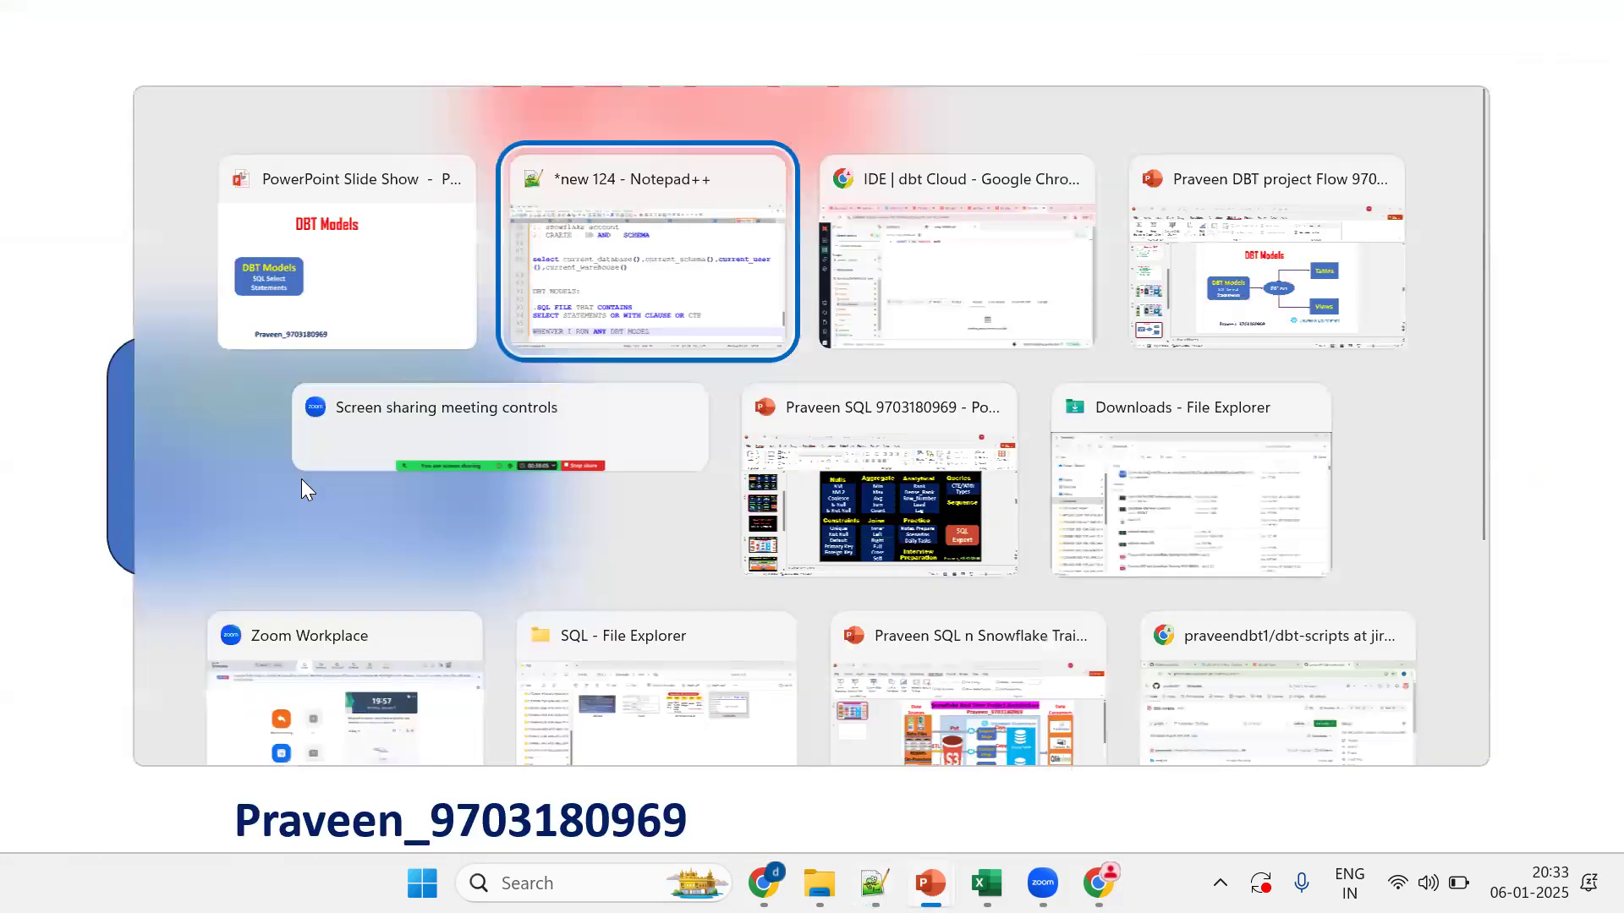
click(684, 695)
text((TRANSFORMATION LOG)
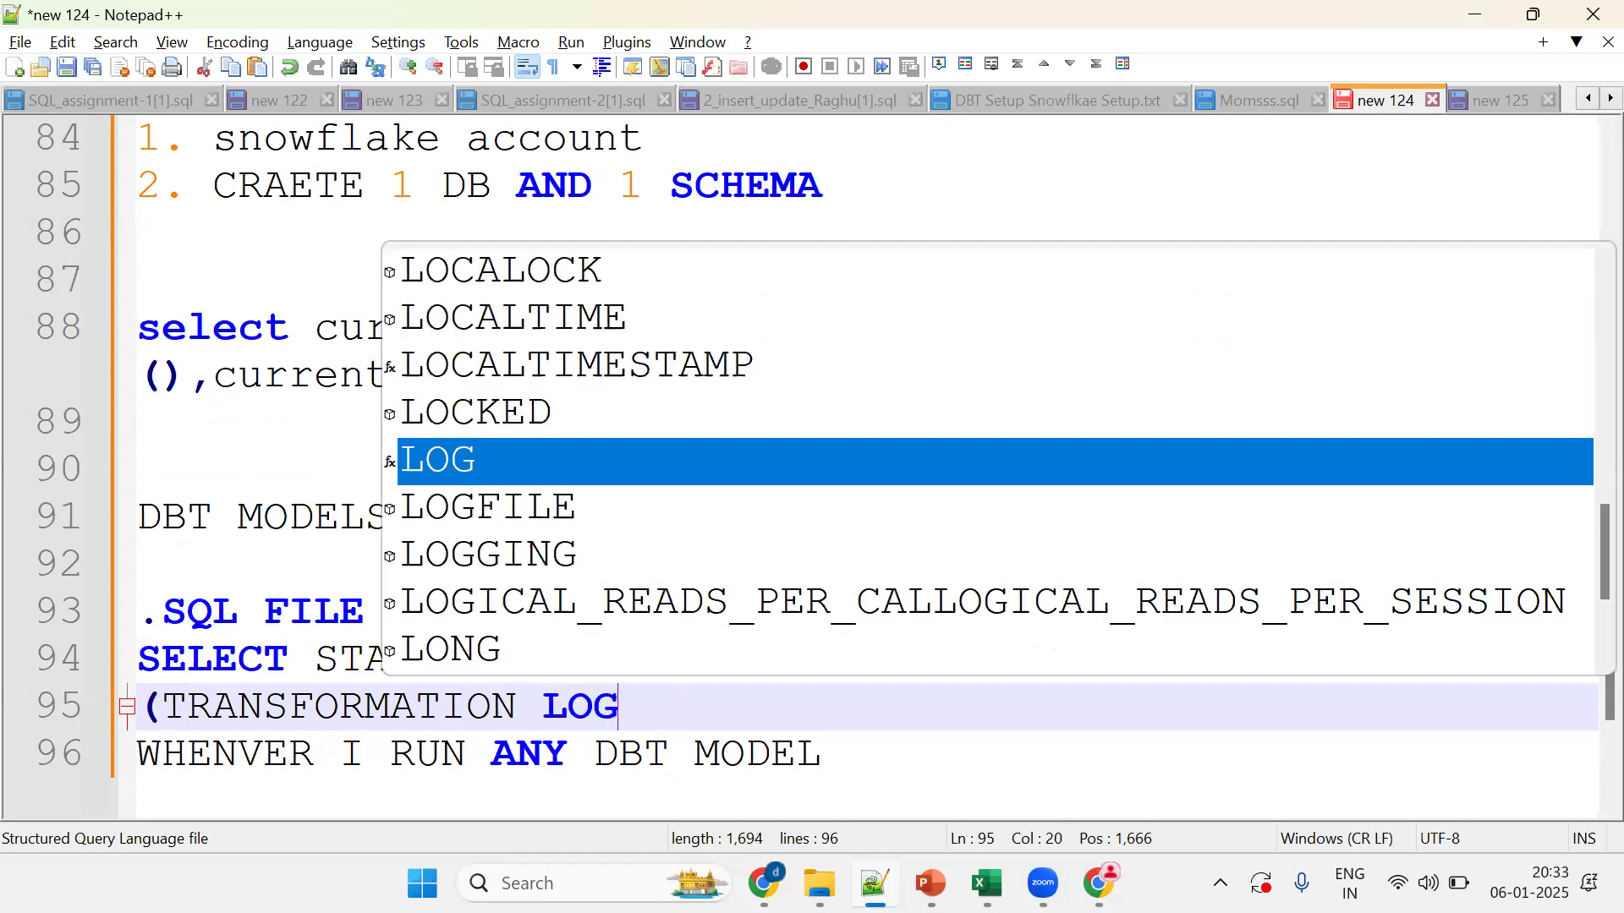
text(IC))
key(Return)
key(Return)
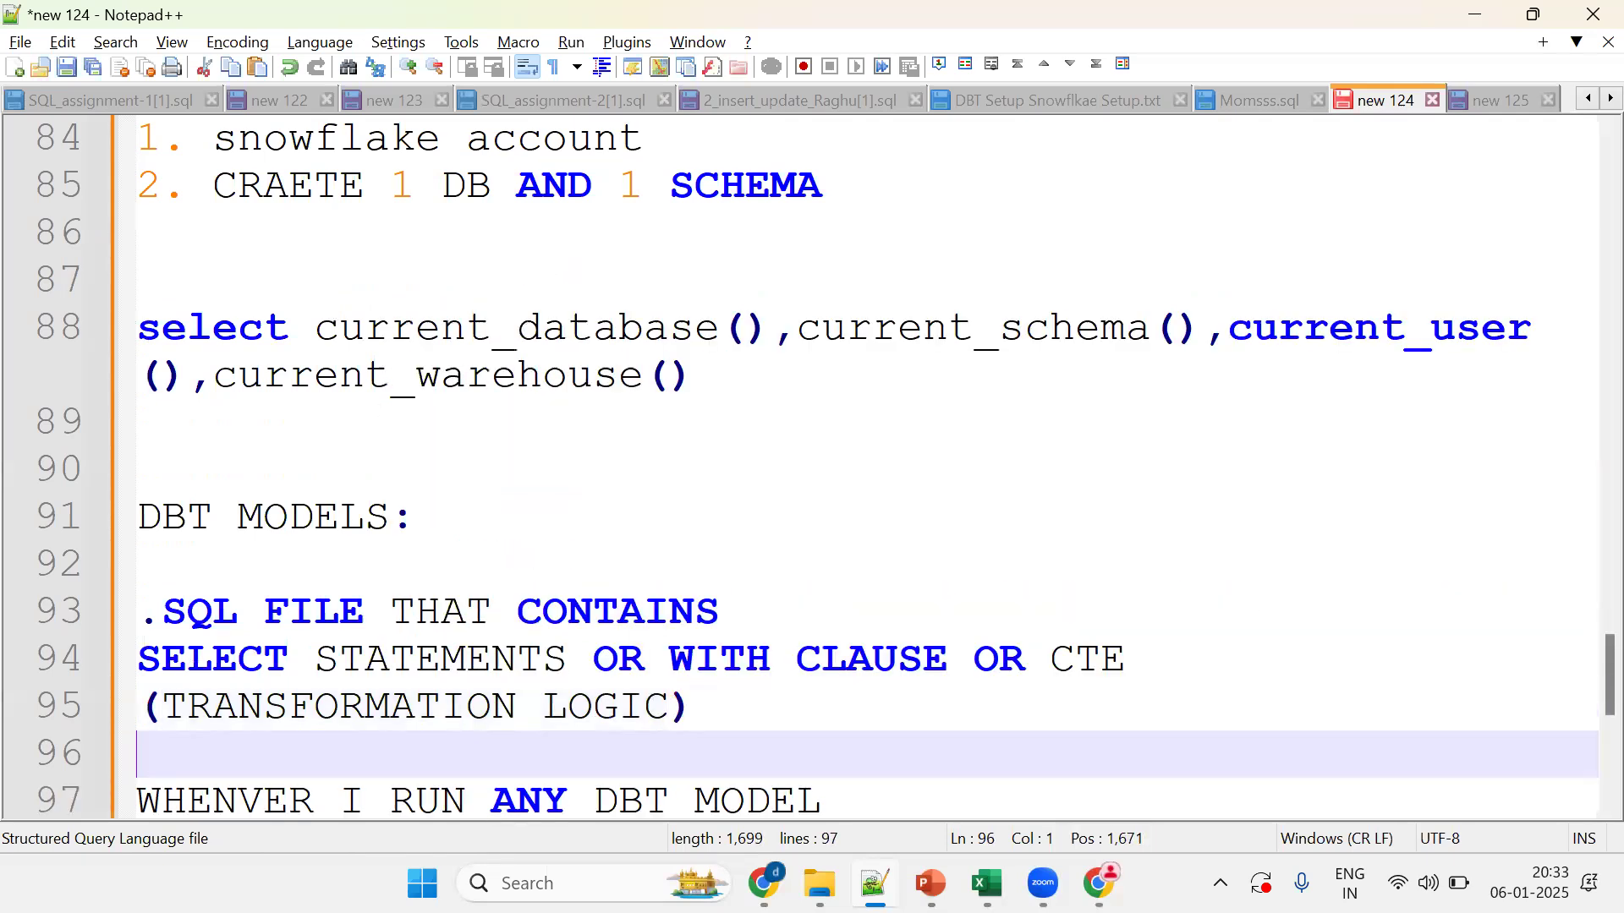
key(alt+Tab)
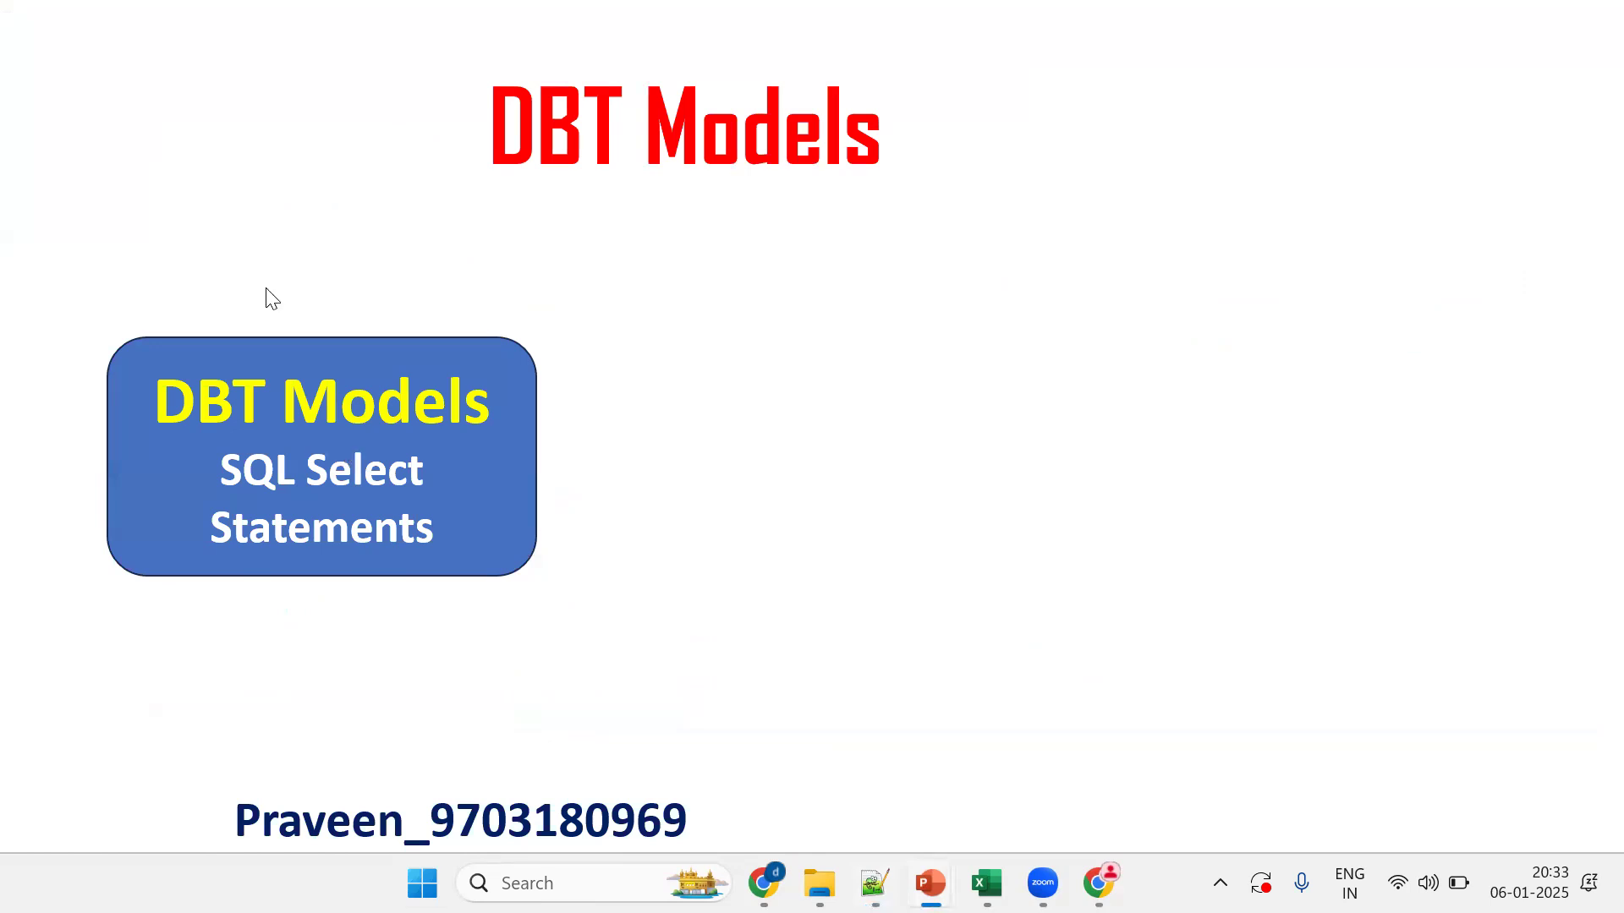
Step: Step the DBT Models slide back to only the SQL Select Statements box, then return to Notepad++
click(305, 384)
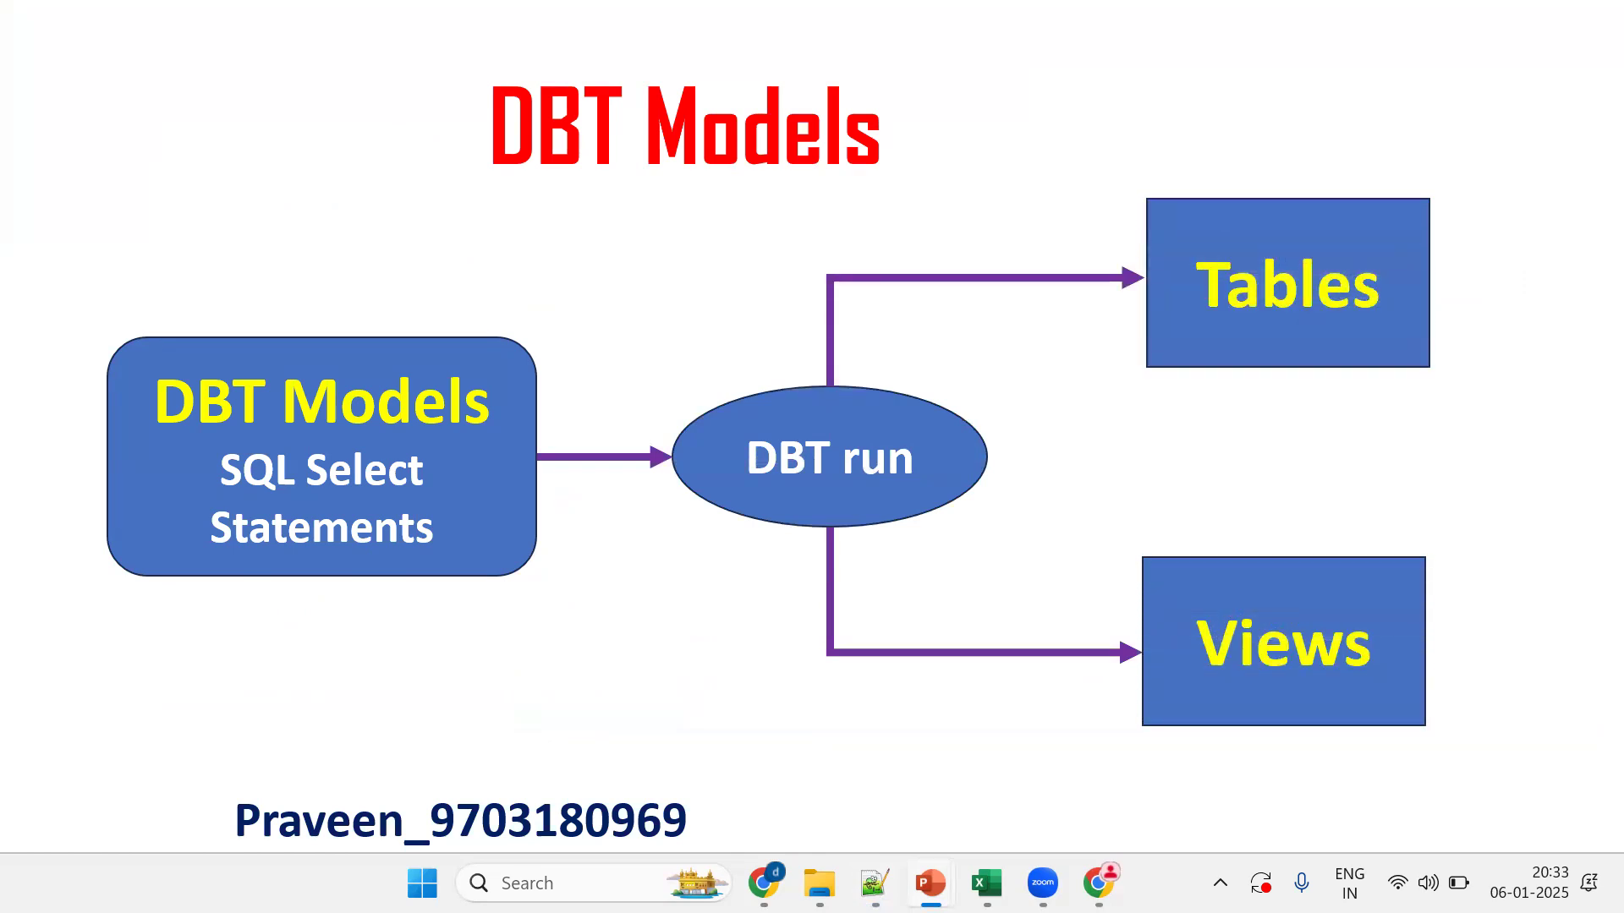
key(Left)
key(Left)
key(Left)
key(Left)
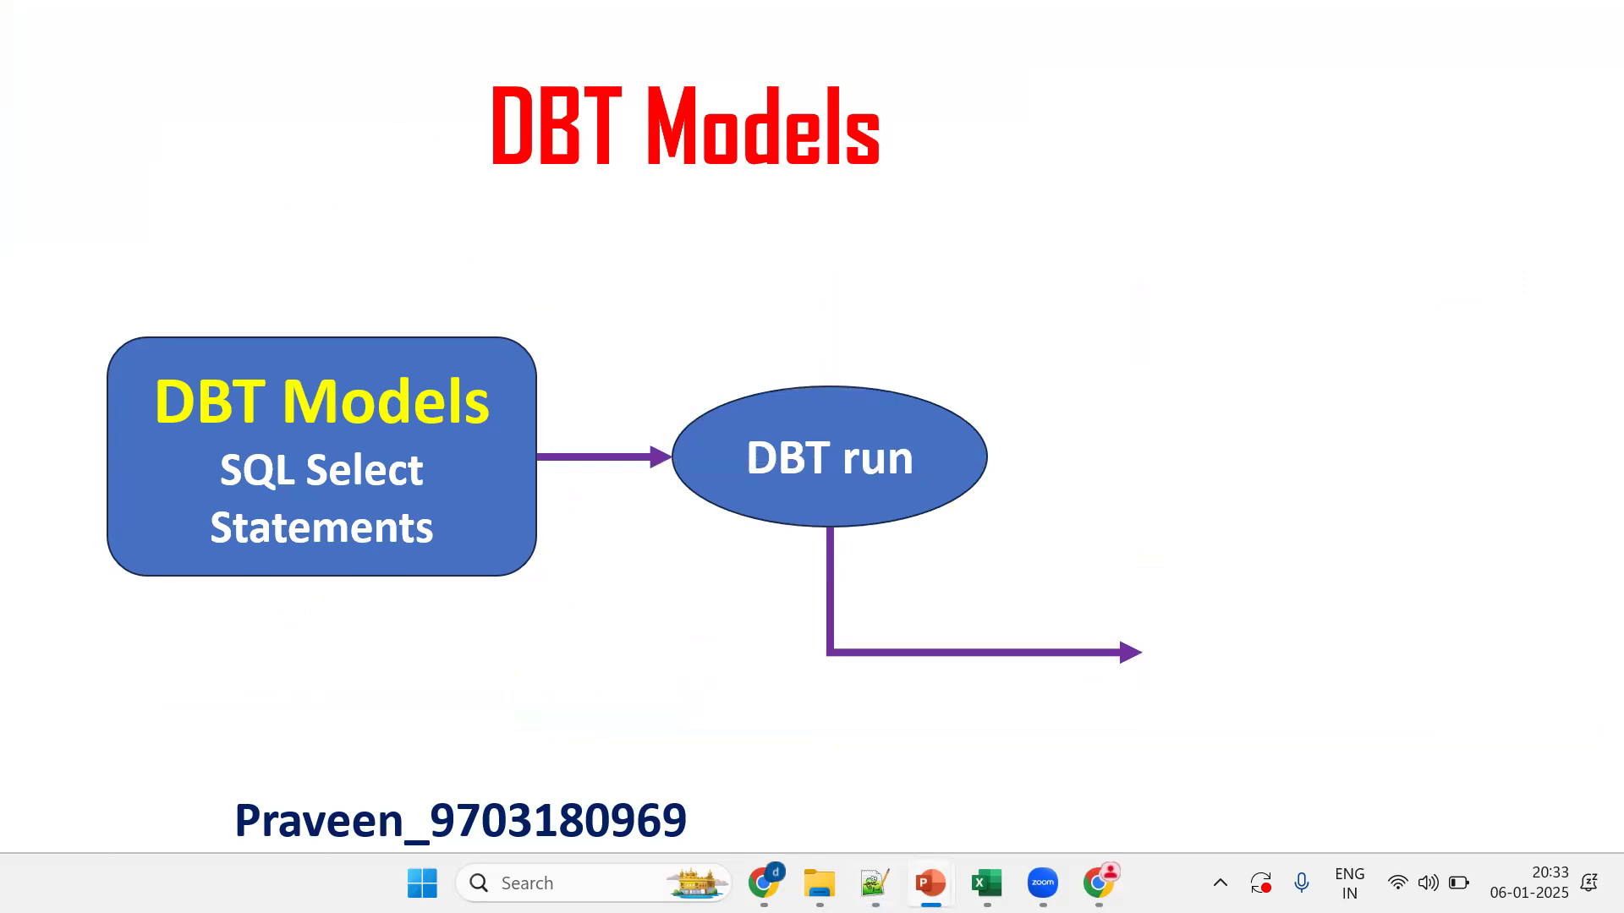
key(Left)
key(Right)
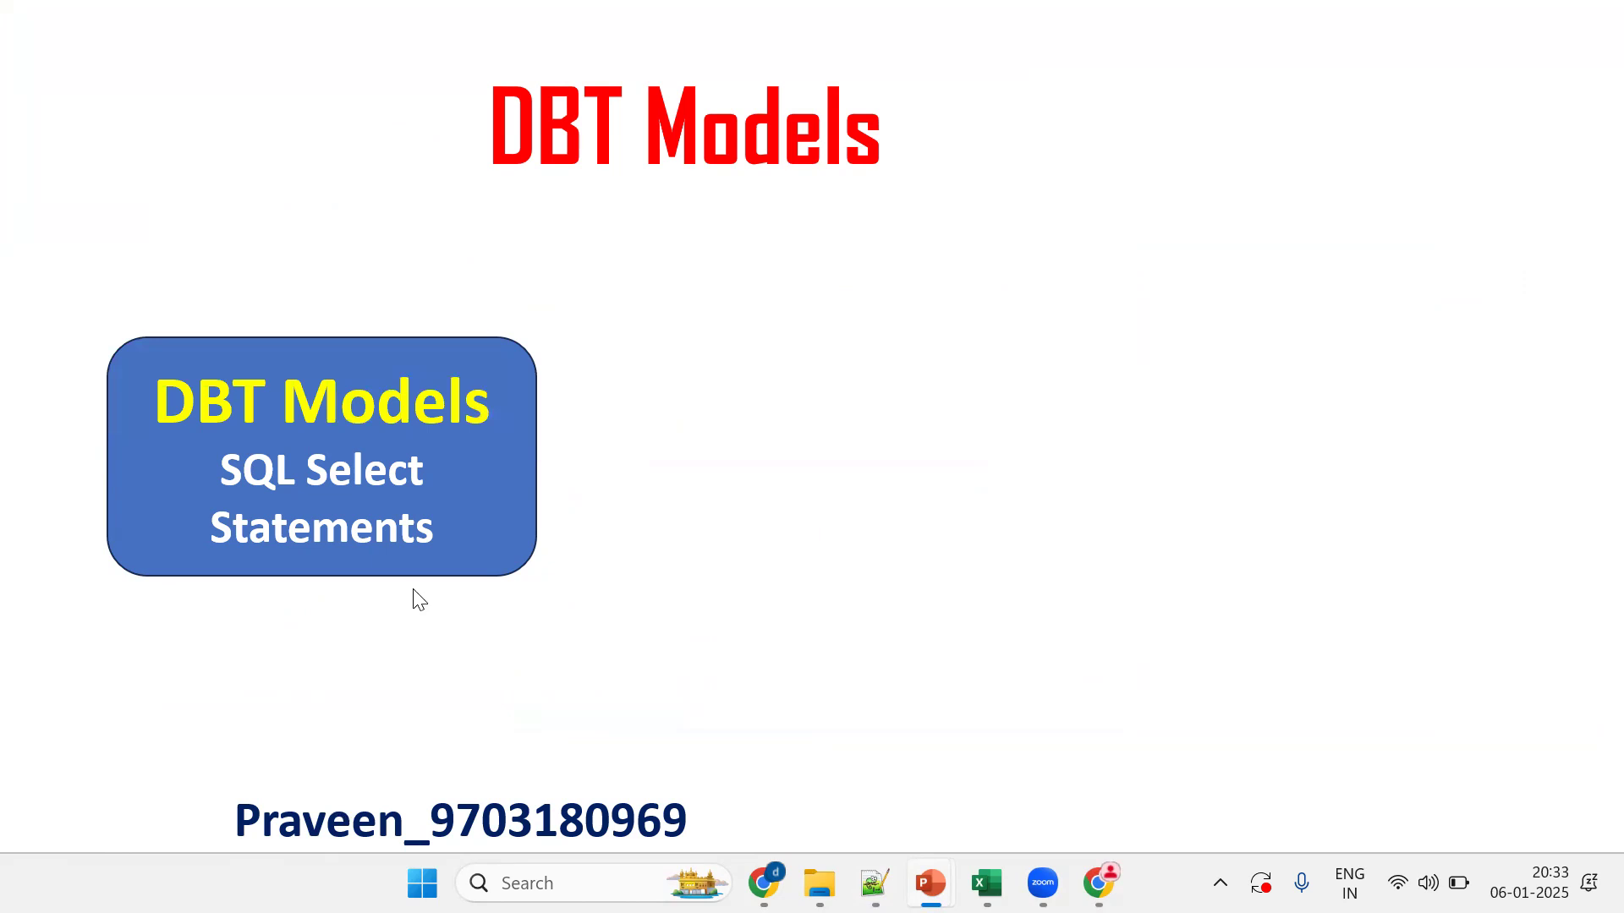
key(alt+Tab)
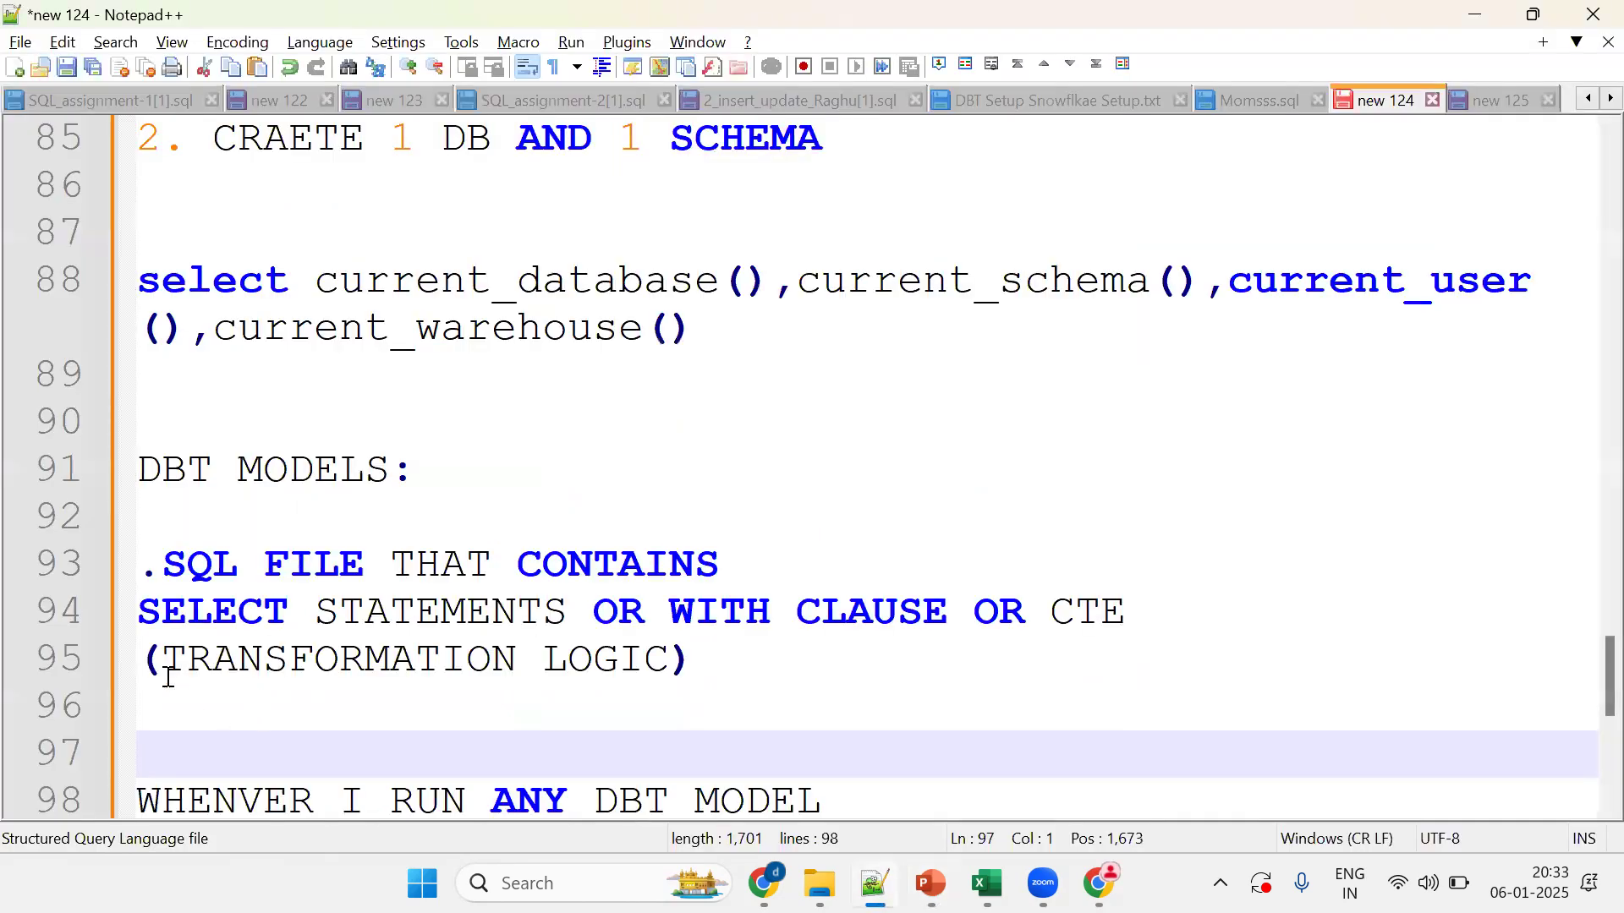
Step: Append 'AGGREAGET NULLS HANDLING' to the transformation-logic line 95
click(160, 661)
shift+click(668, 659)
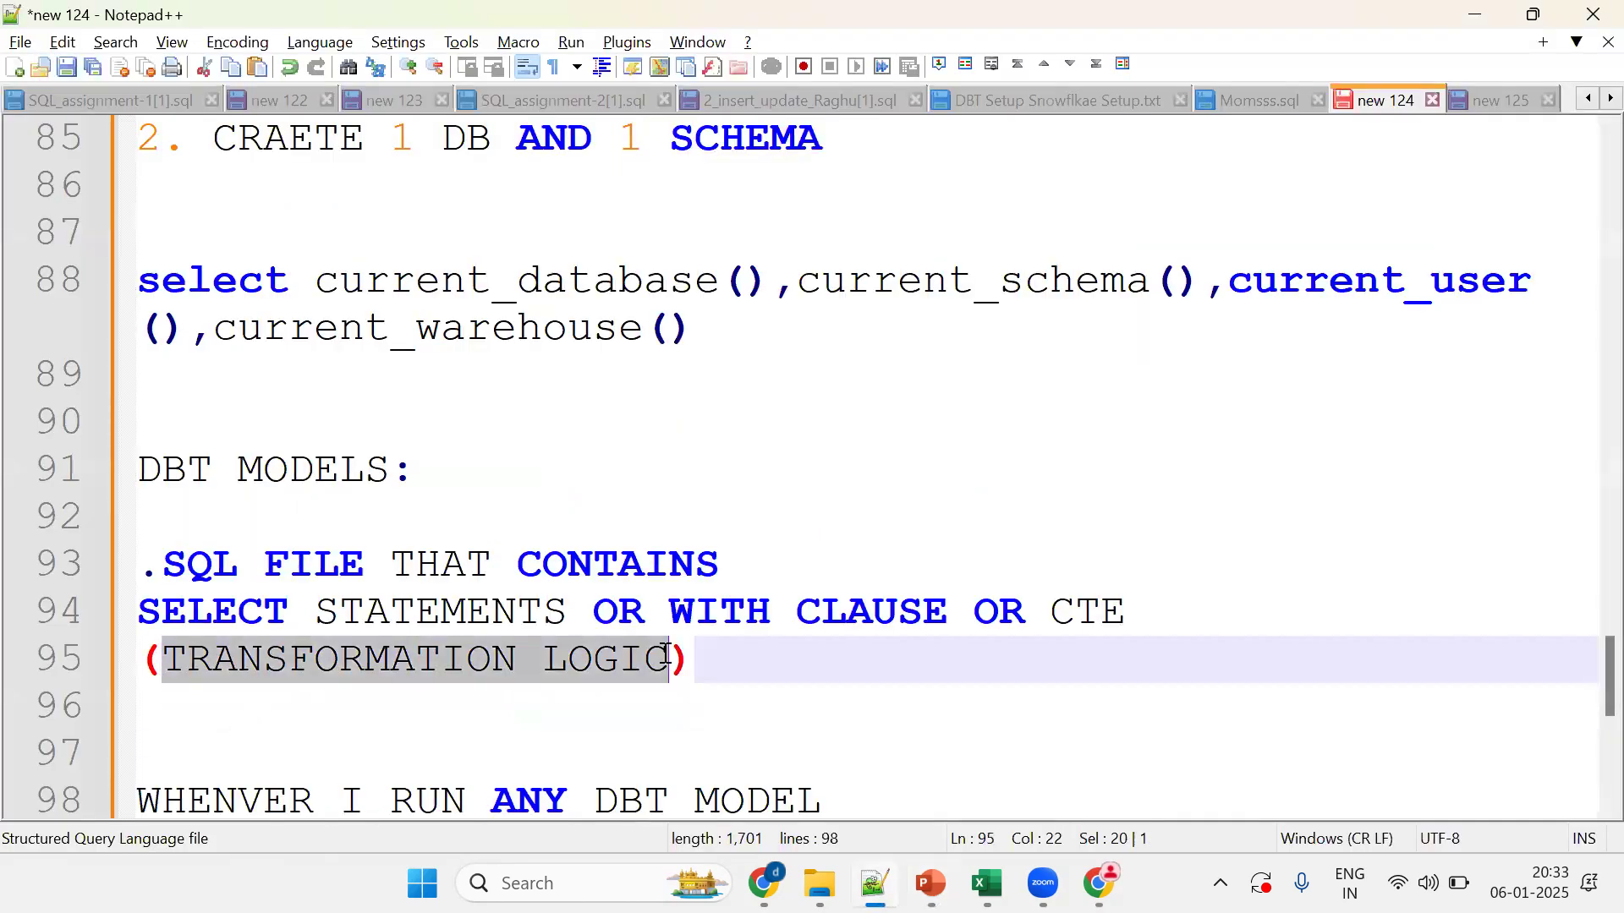
click(734, 658)
text(AGGREAGET )
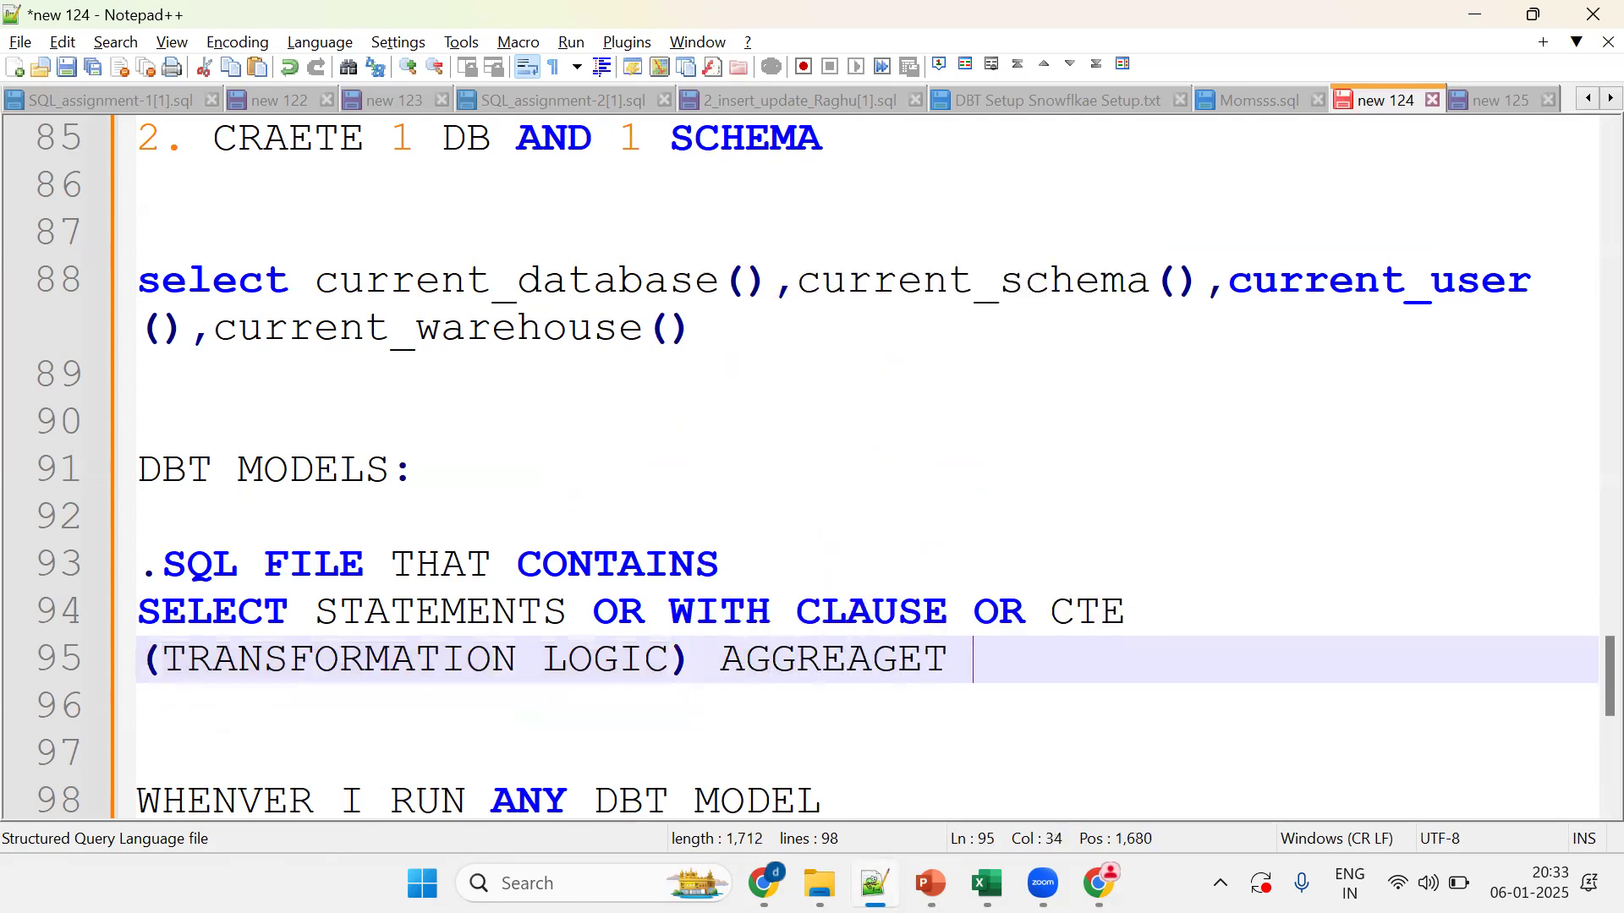
text(NULLS )
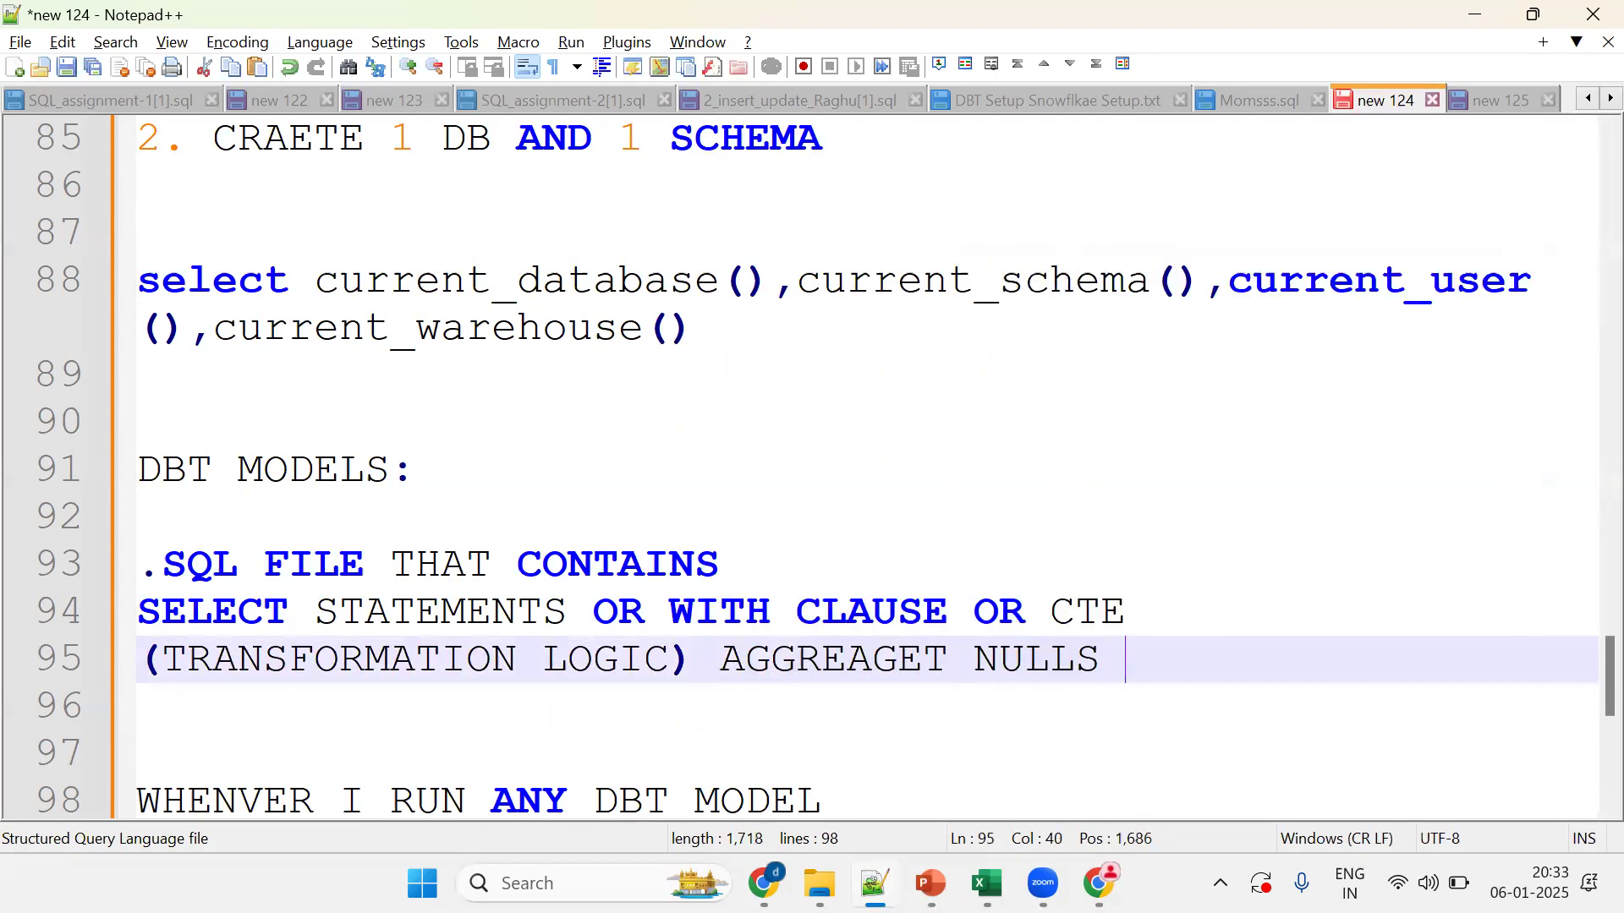
text(HANDLING)
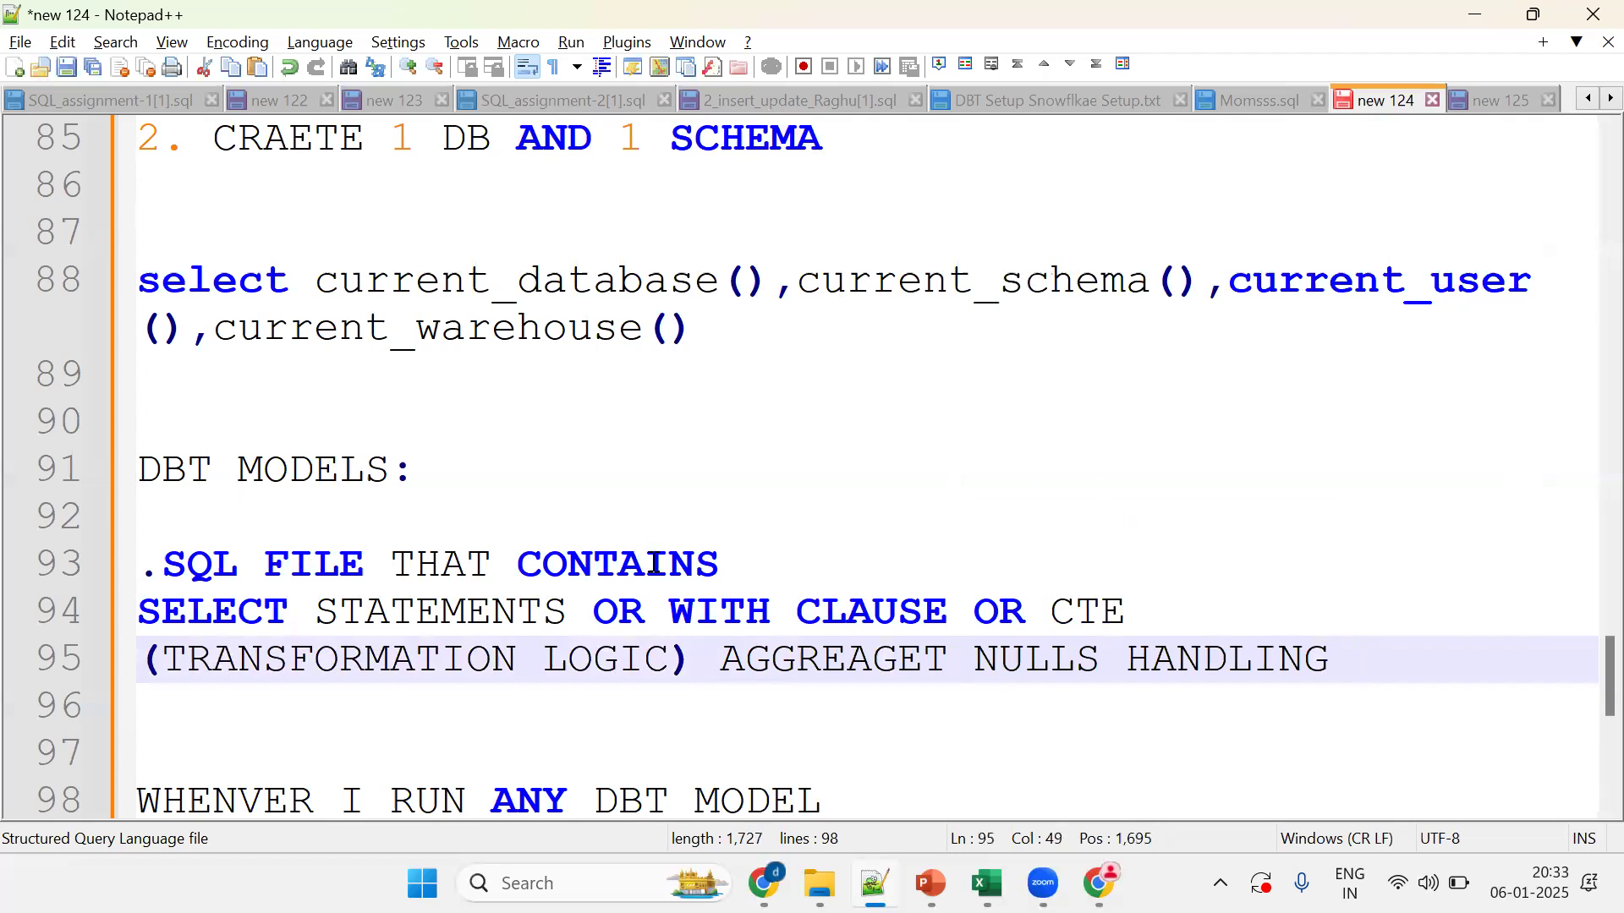
double_click(222, 666)
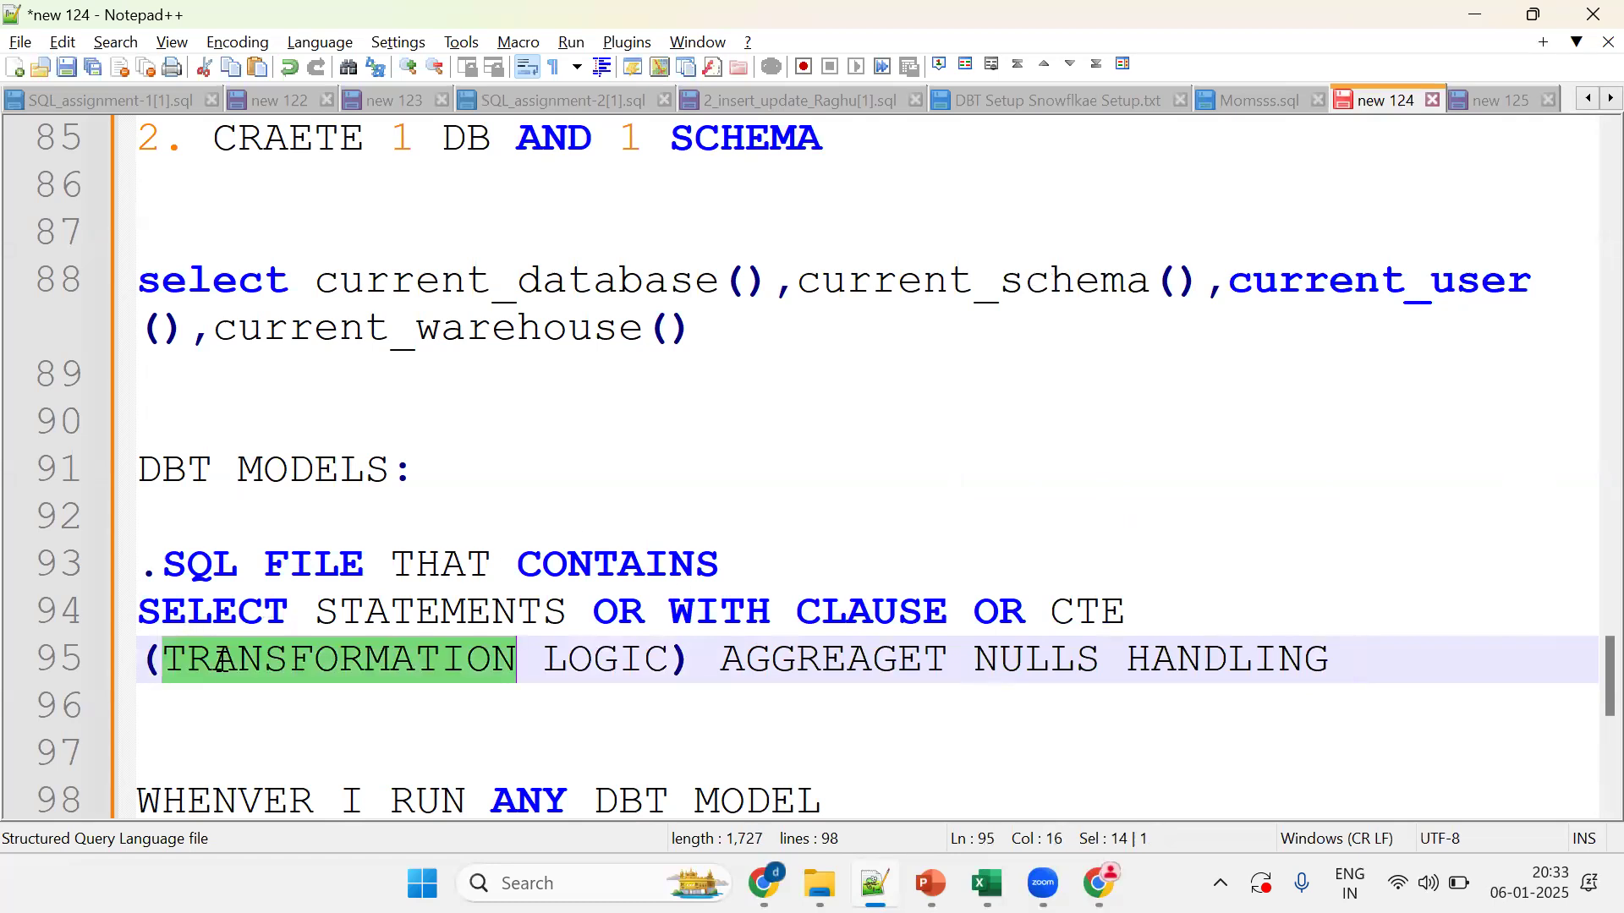
Step: Reveal the next arrow on the DBT Models slide, then move to the dbt Cloud IDE
key(alt+Tab)
key(Right)
key(Right)
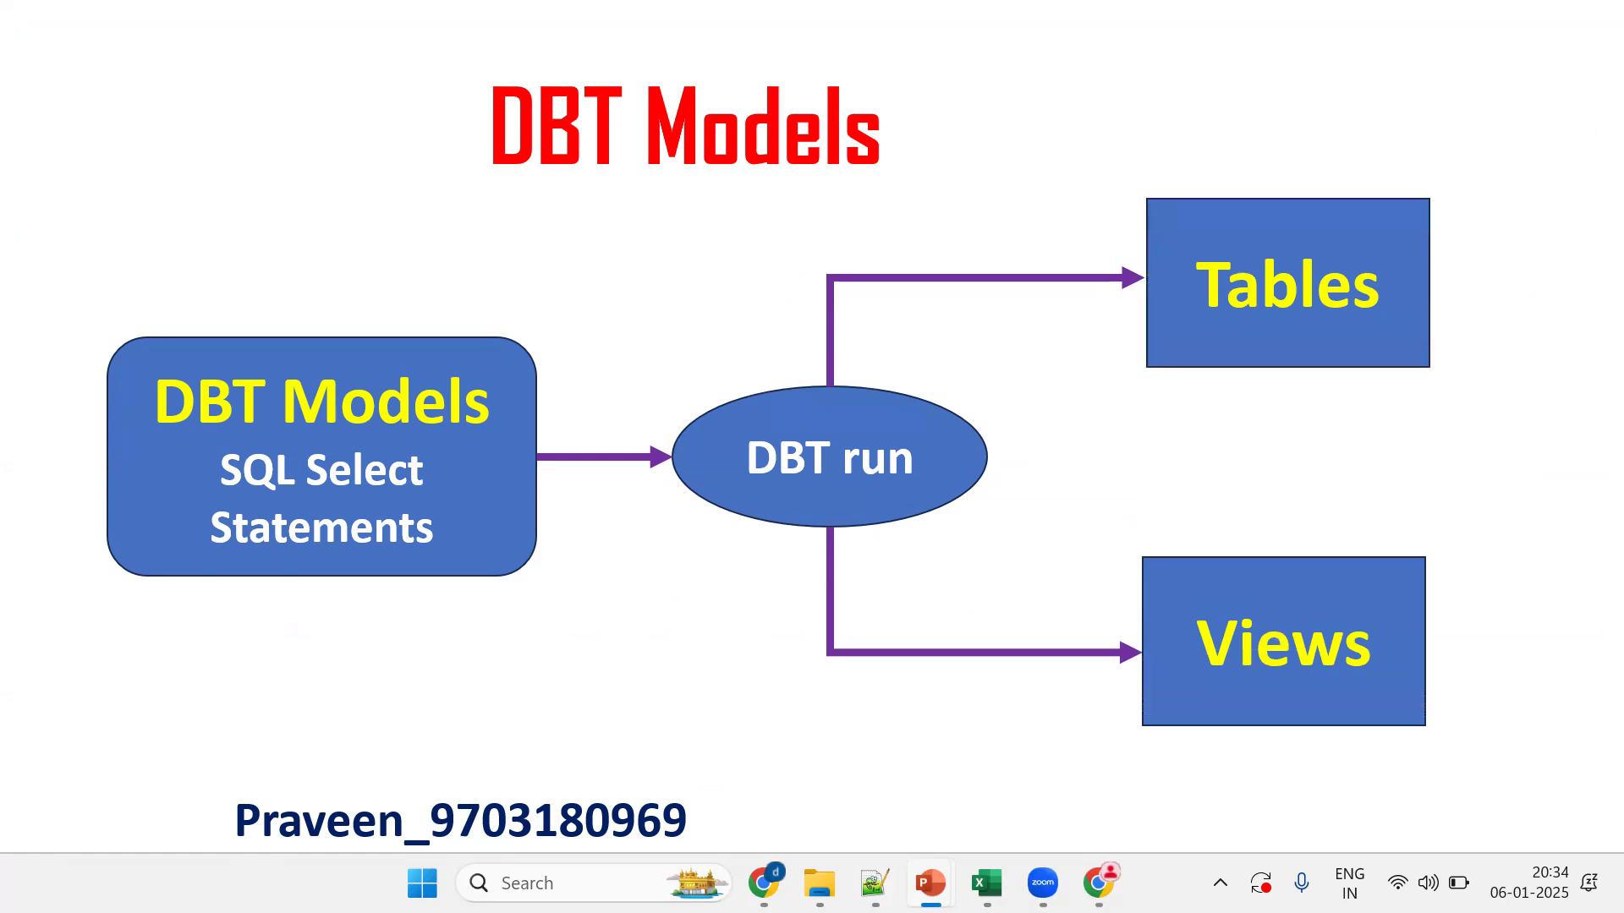
key(alt+Tab)
key(alt+Tab)
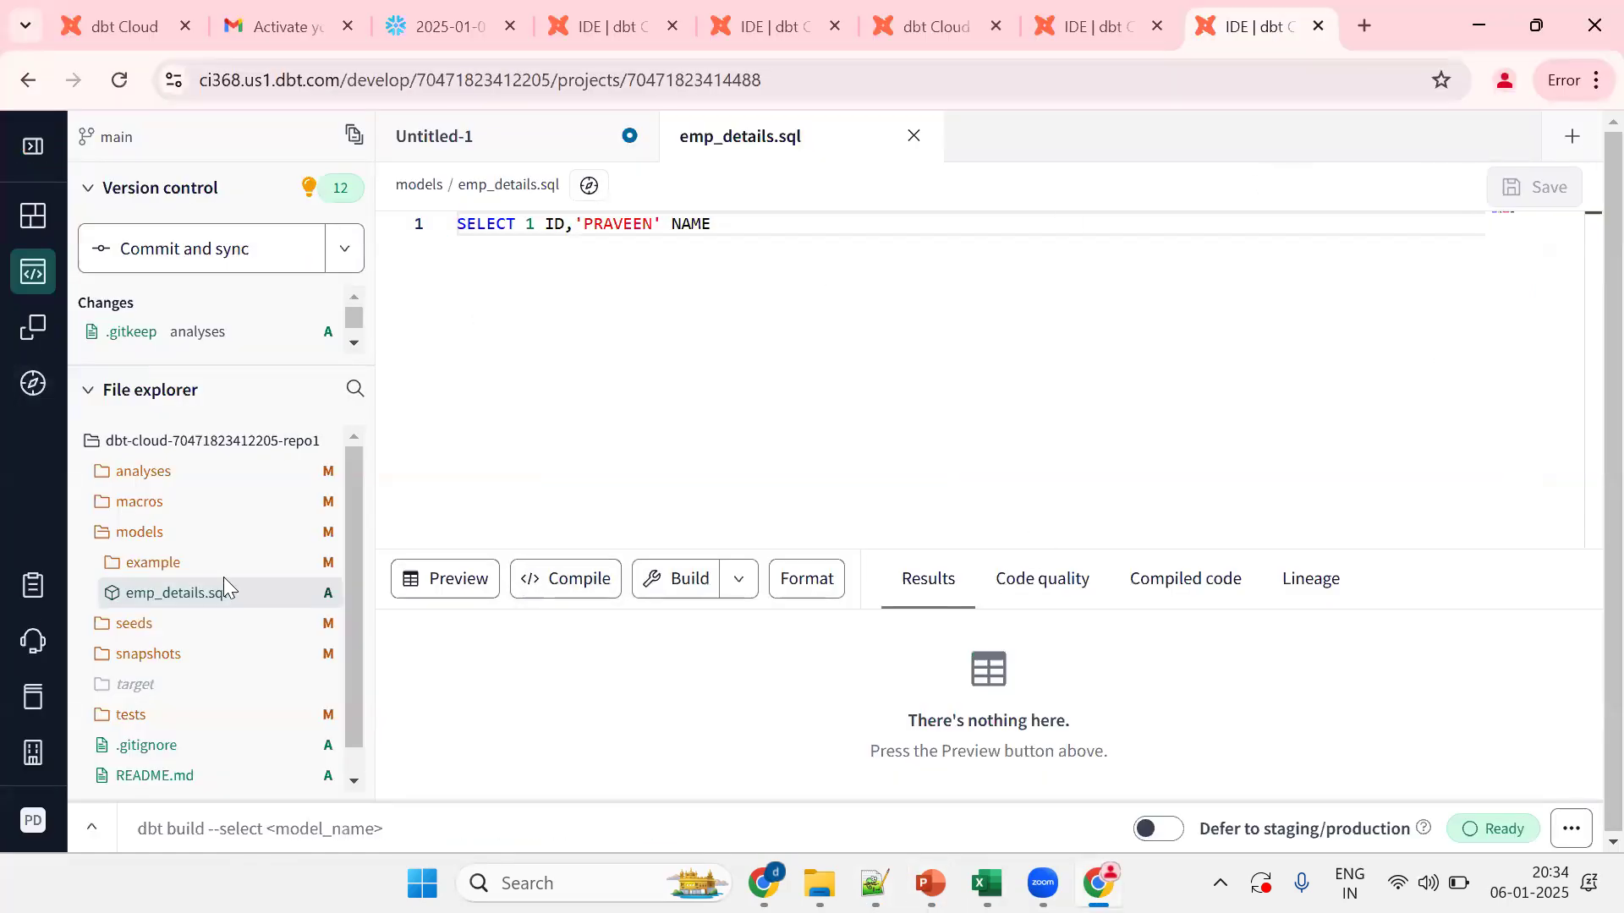
Step: Create a new untitled file in dbt Cloud containing SELECT 1 ID
click(1569, 157)
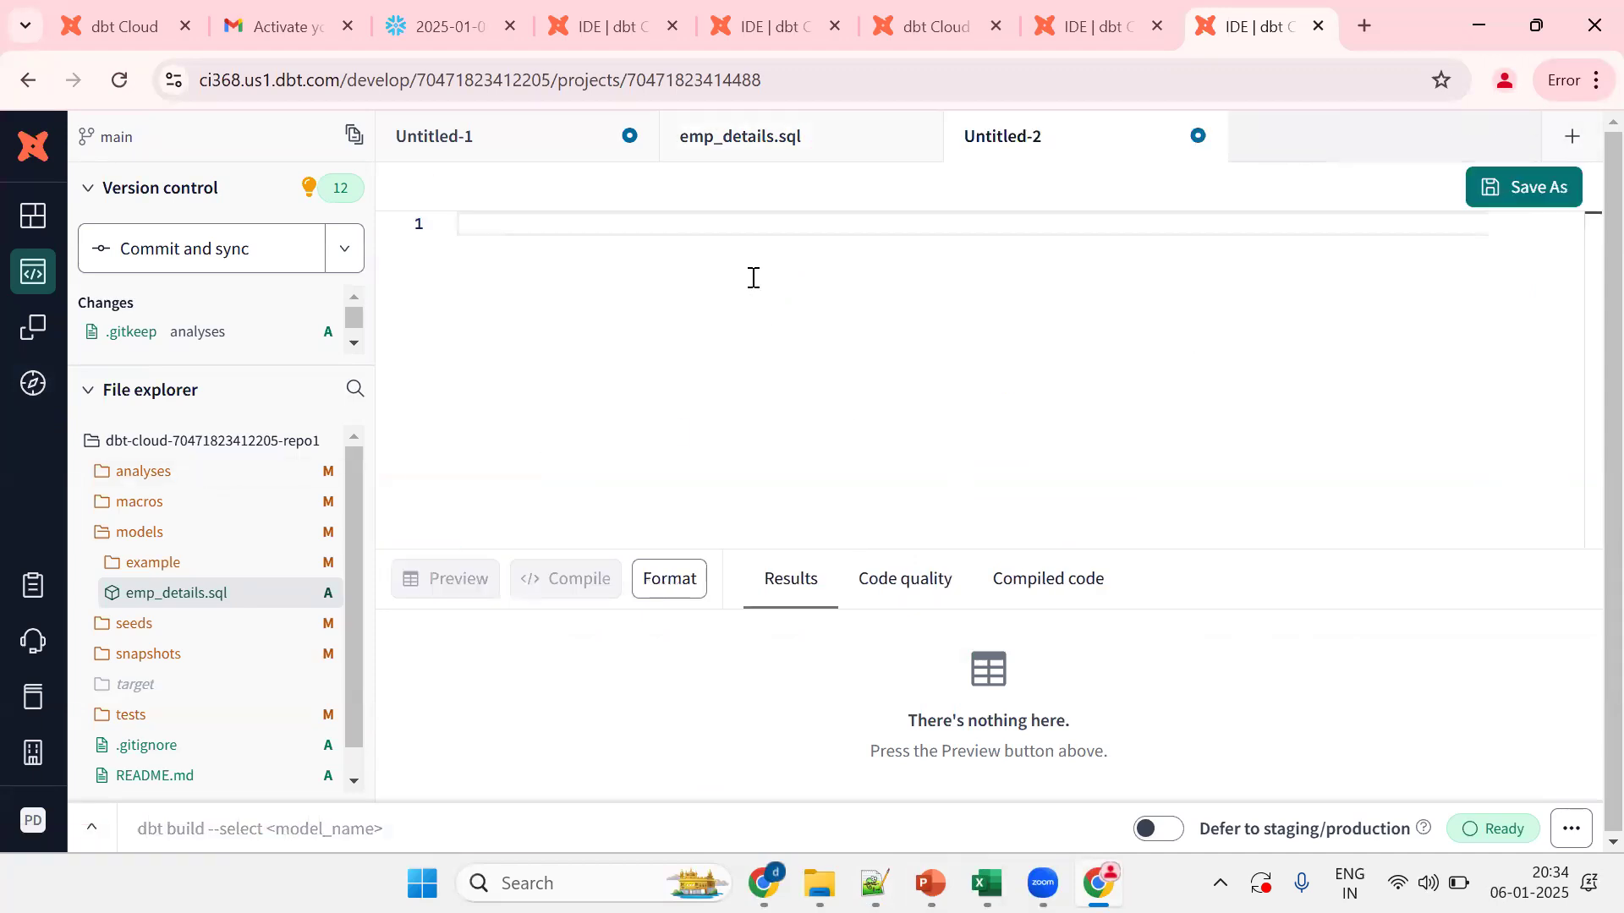
click(696, 218)
text(SEL)
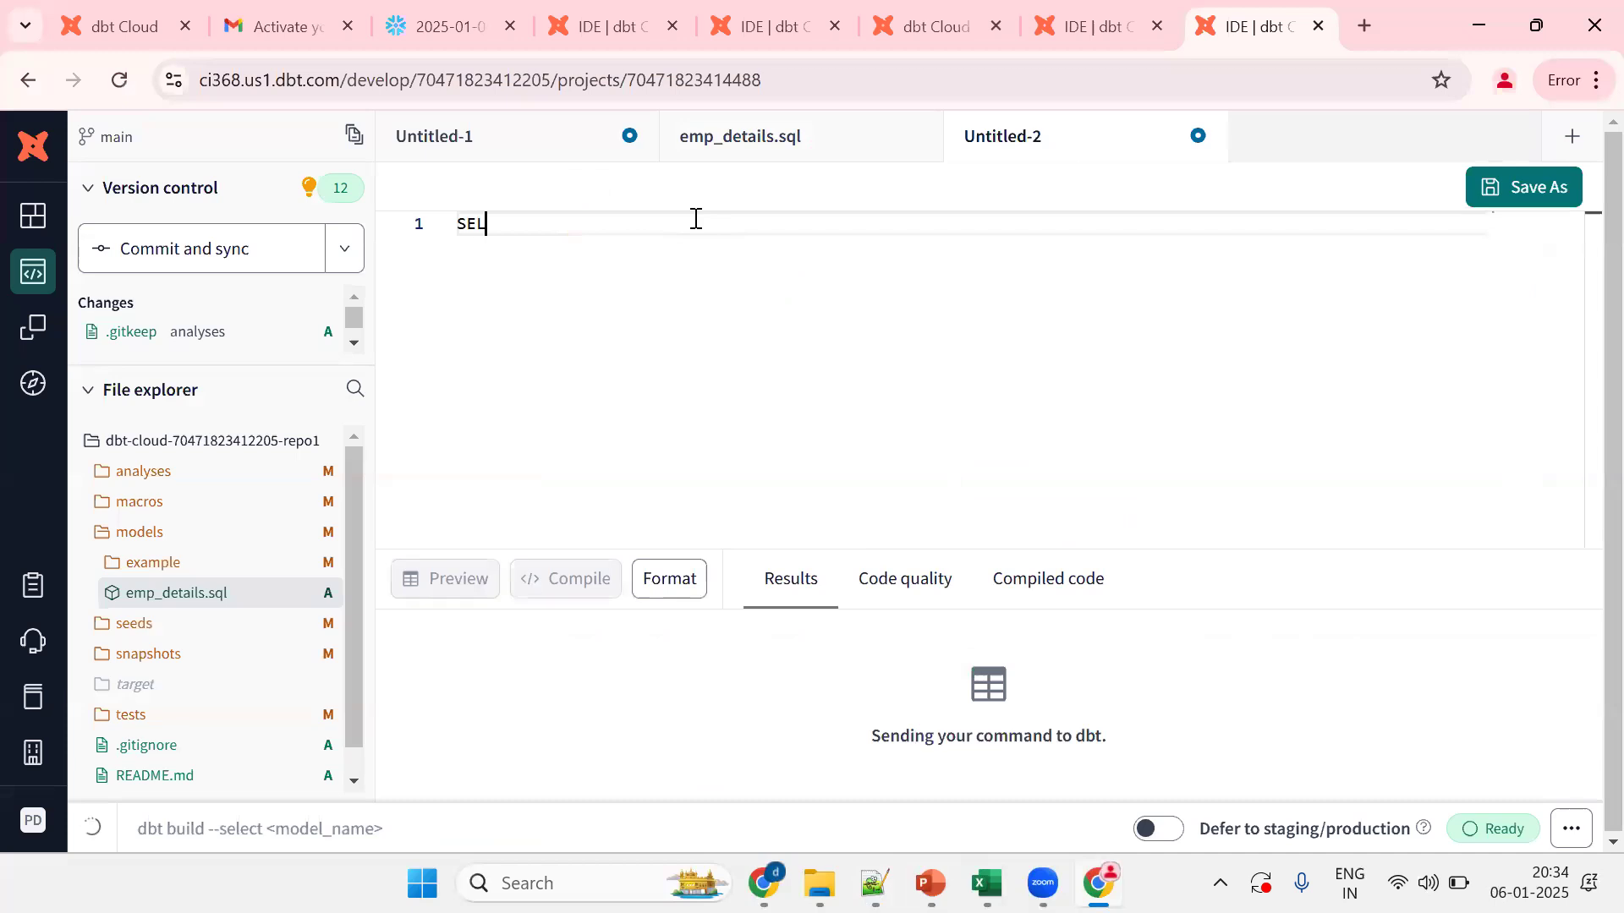
text(ECT 1 ID)
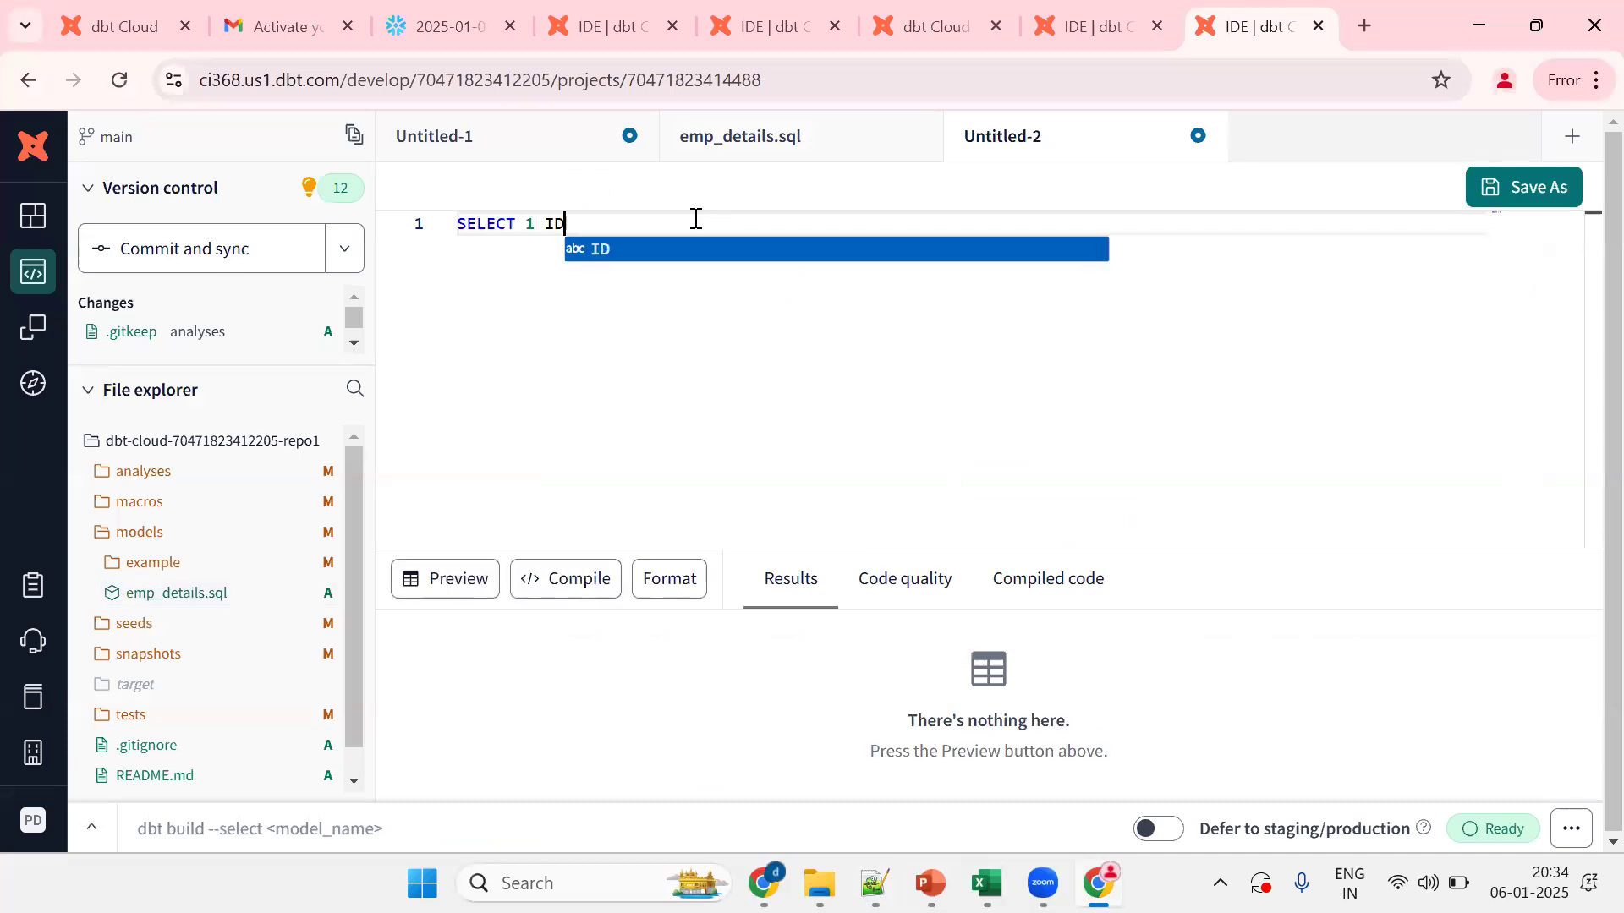
click(732, 136)
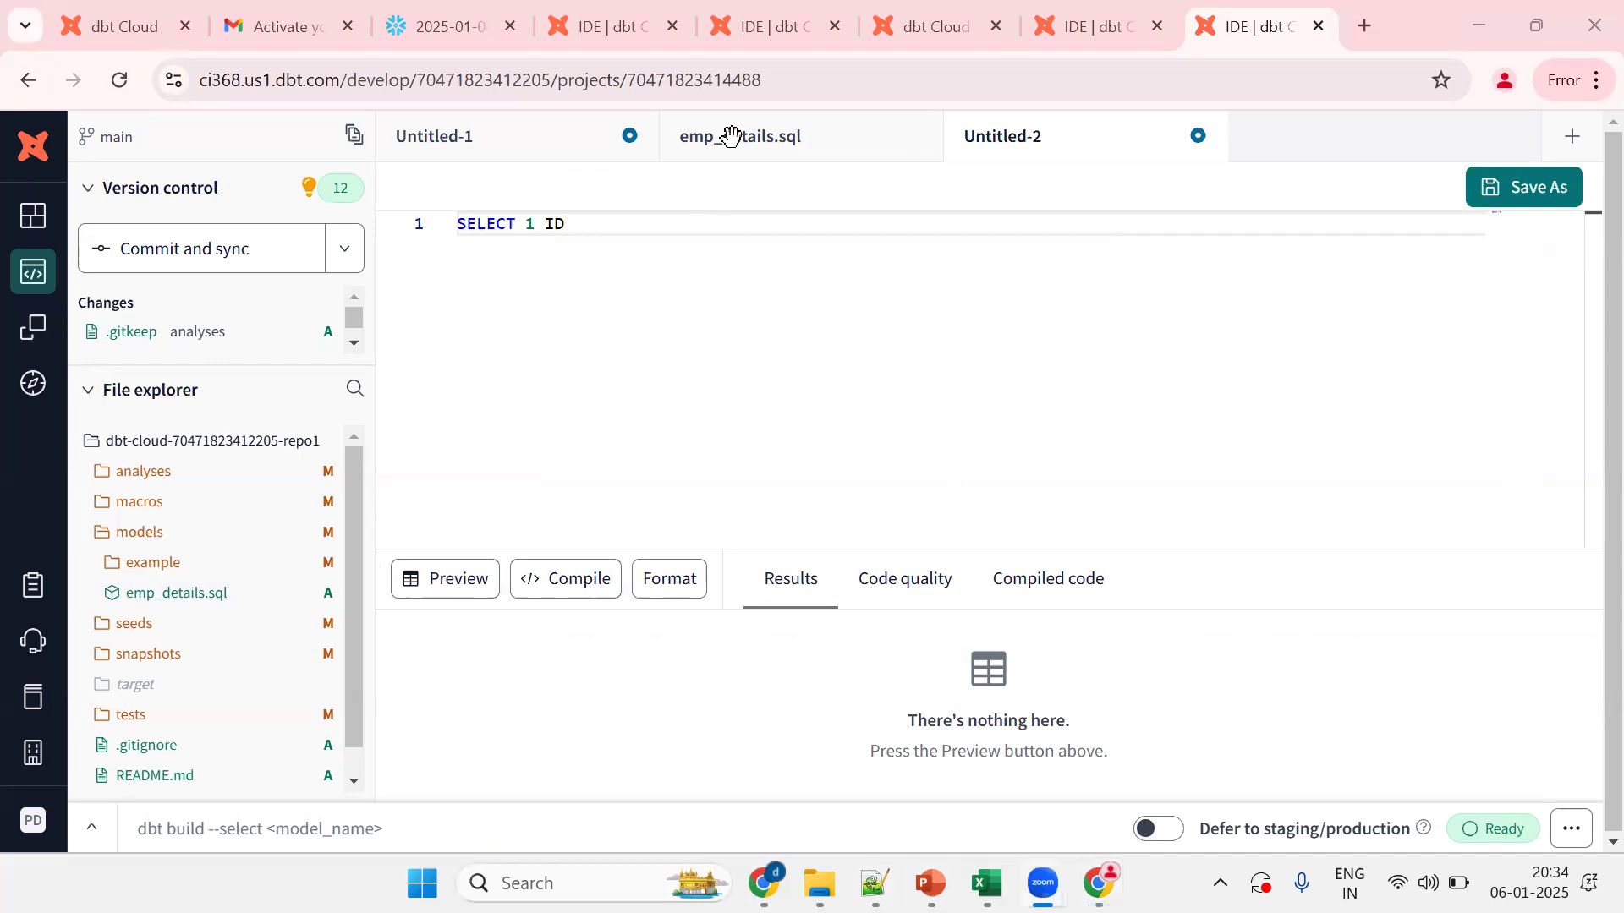
Step: Save the query as models/emp1.sql, then switch to the Notepad++ notes
click(755, 303)
key(ctrl+s)
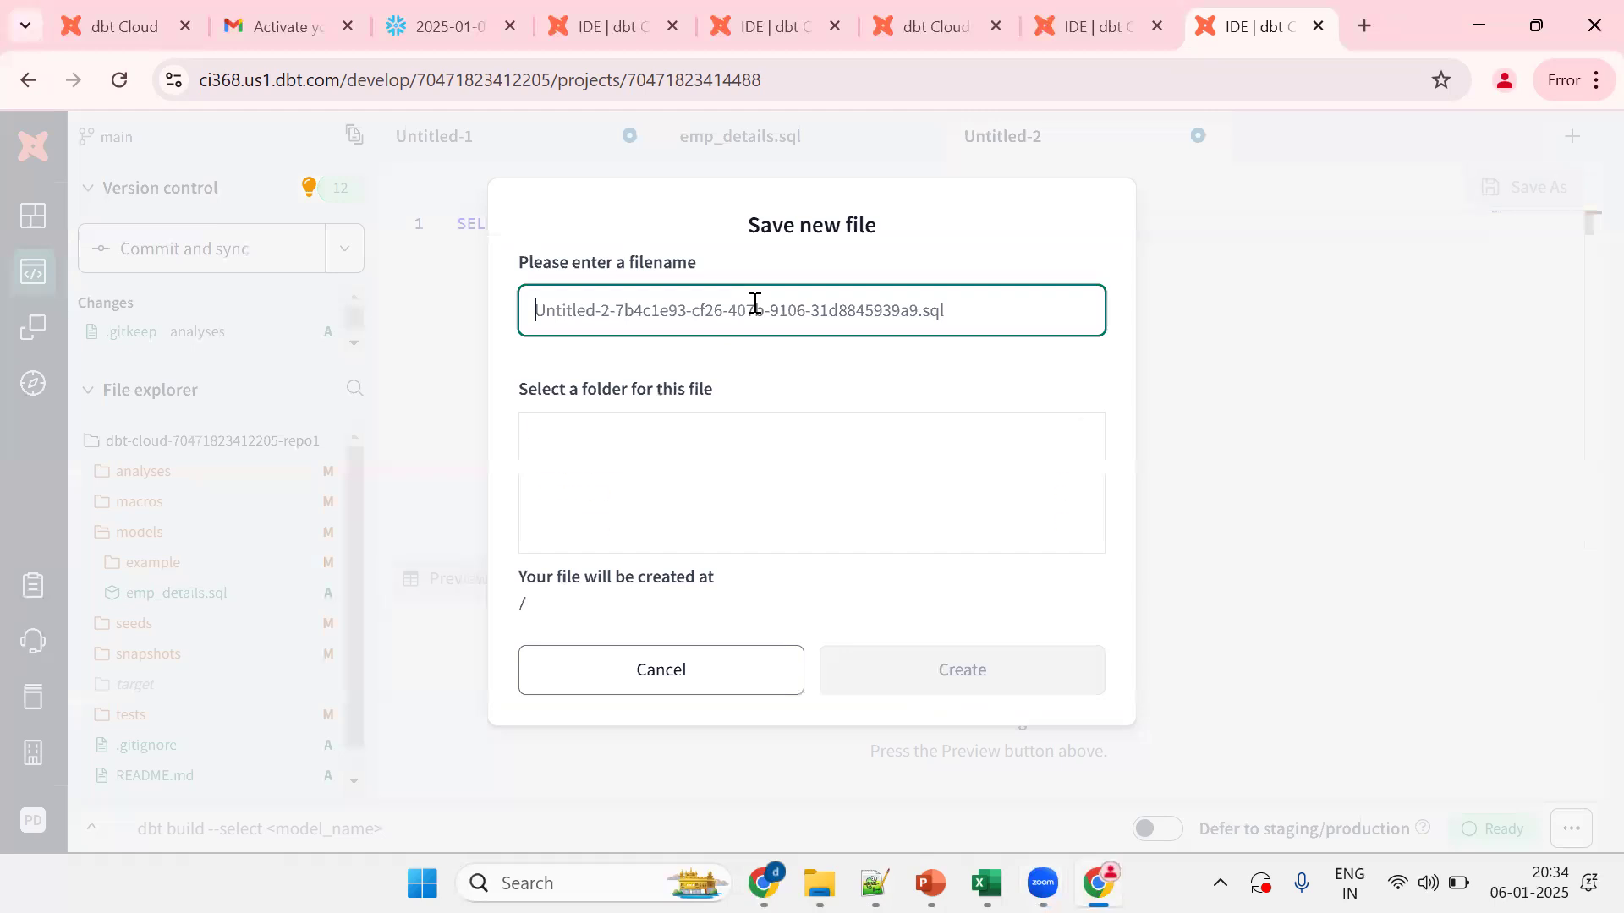
text(emp1)
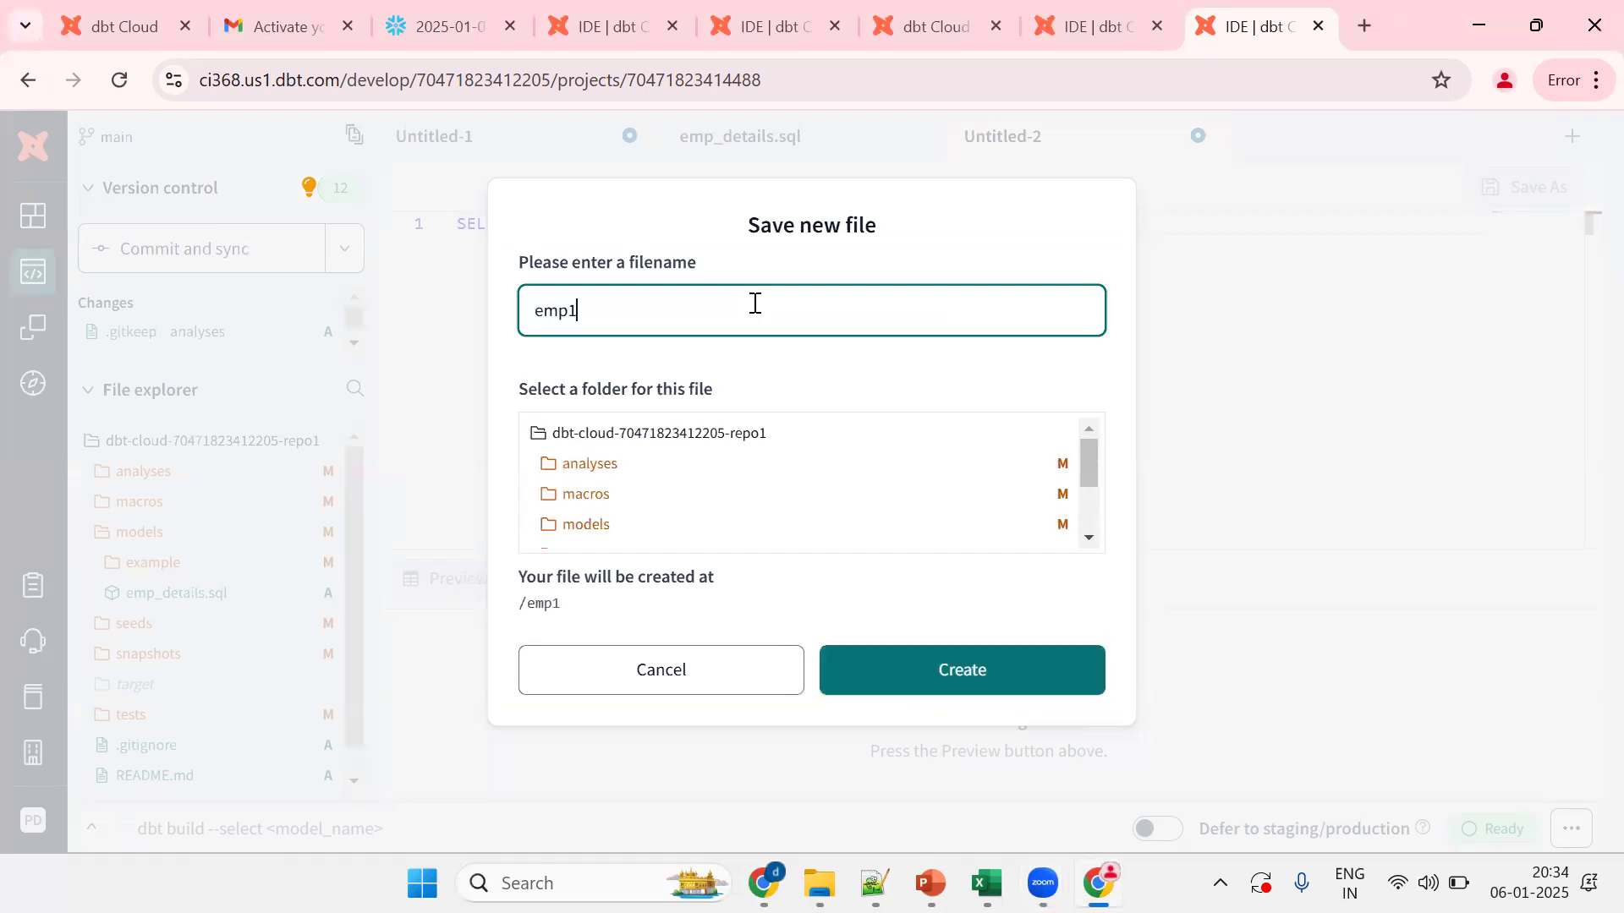
text(.sql)
click(598, 525)
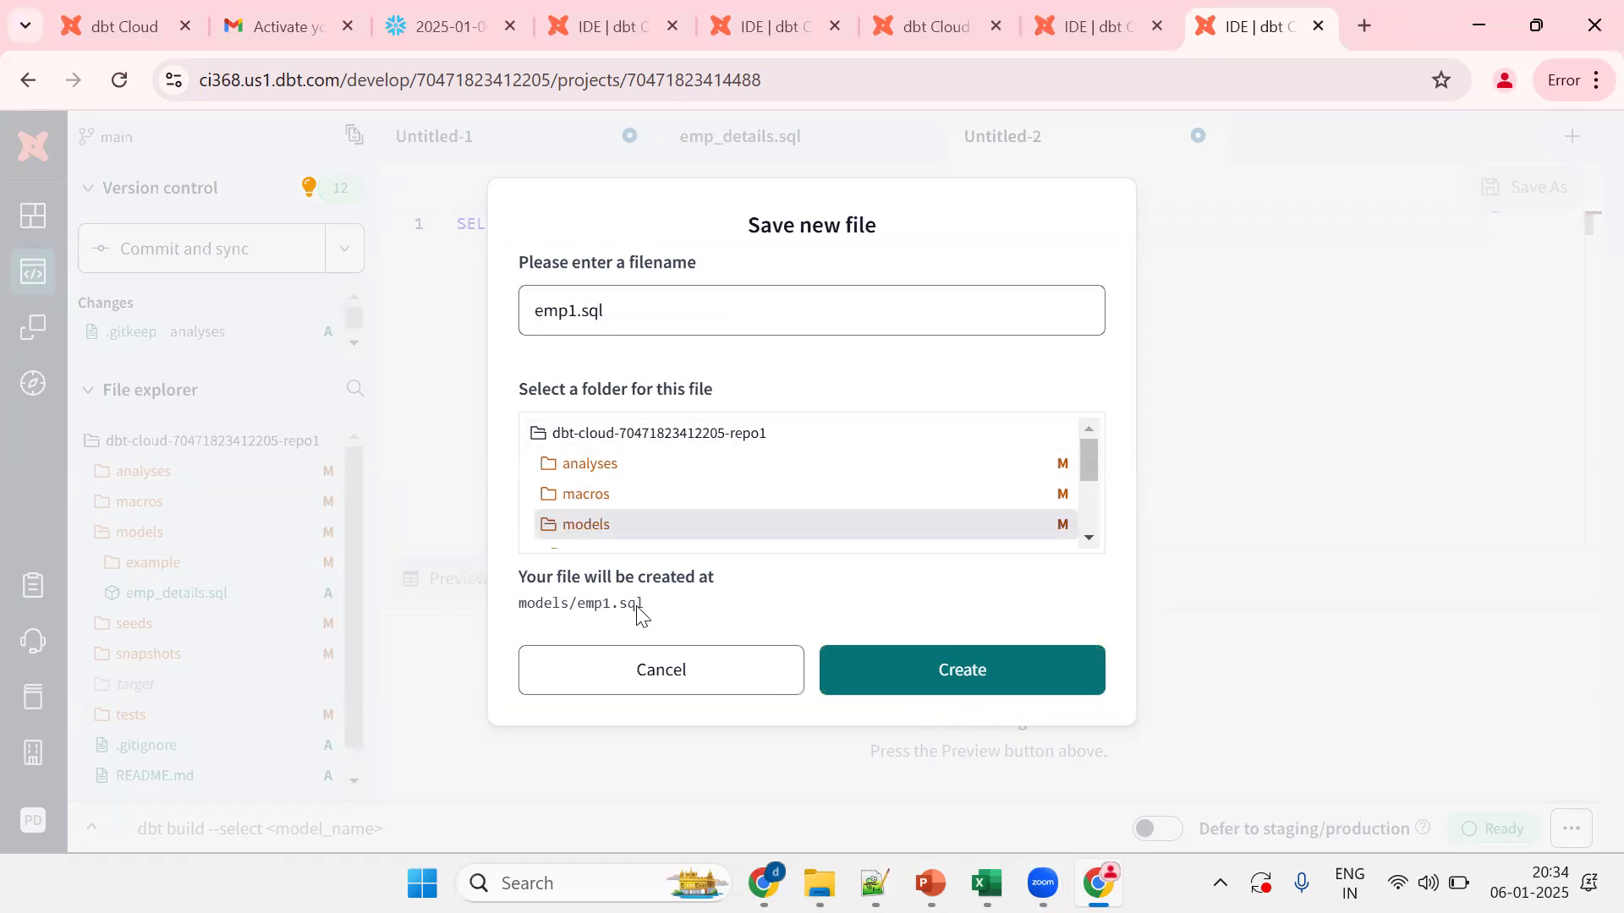
click(919, 668)
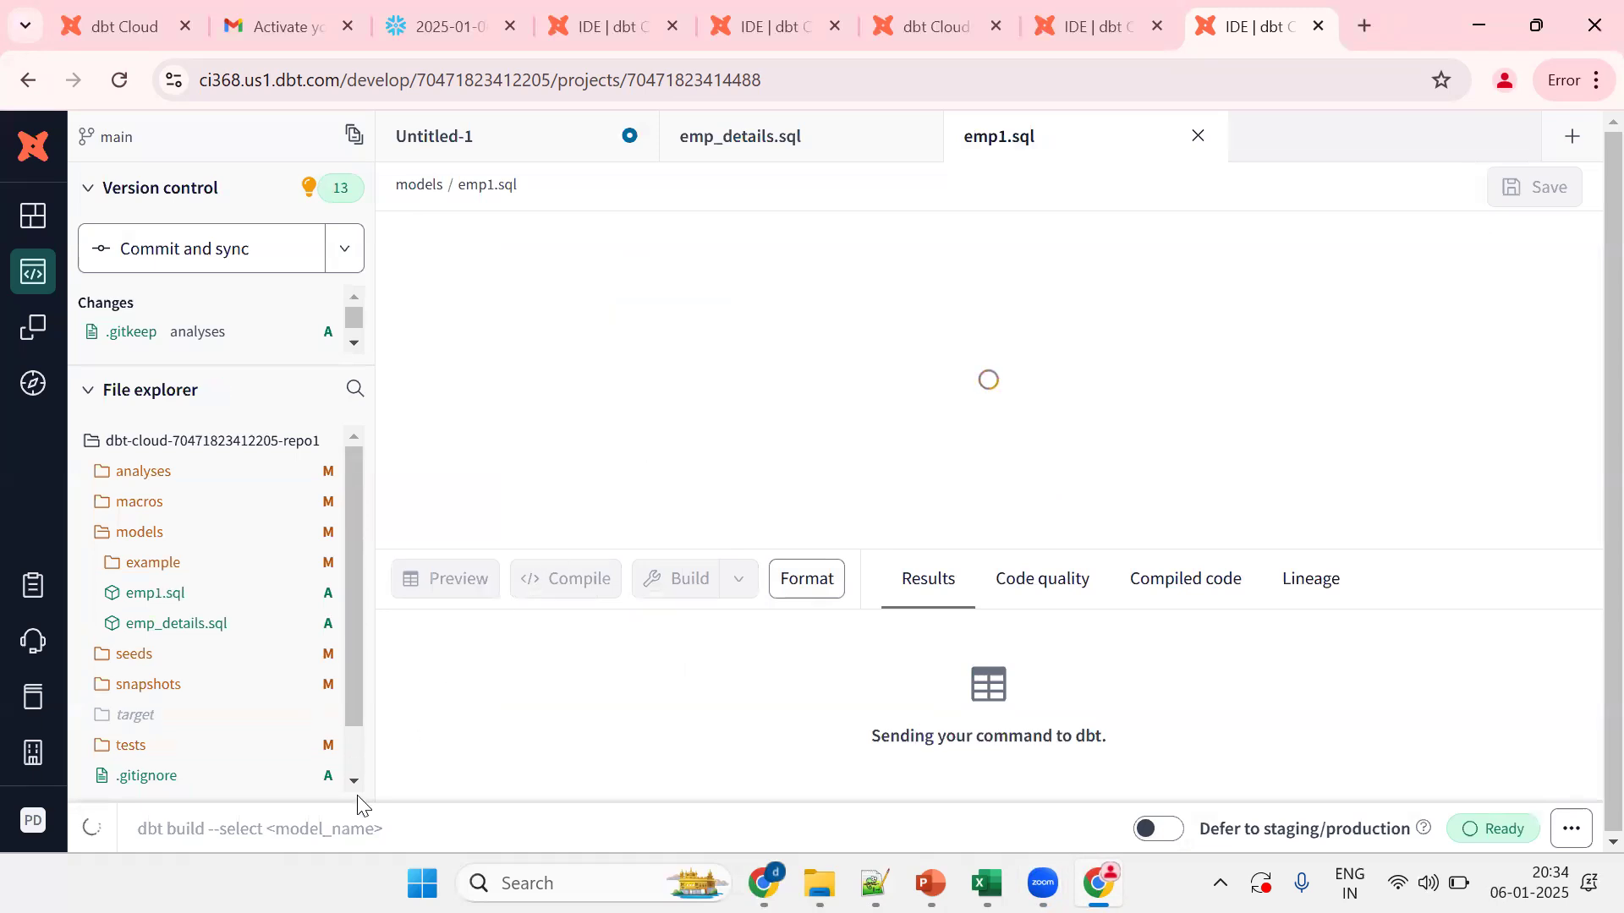
click(874, 884)
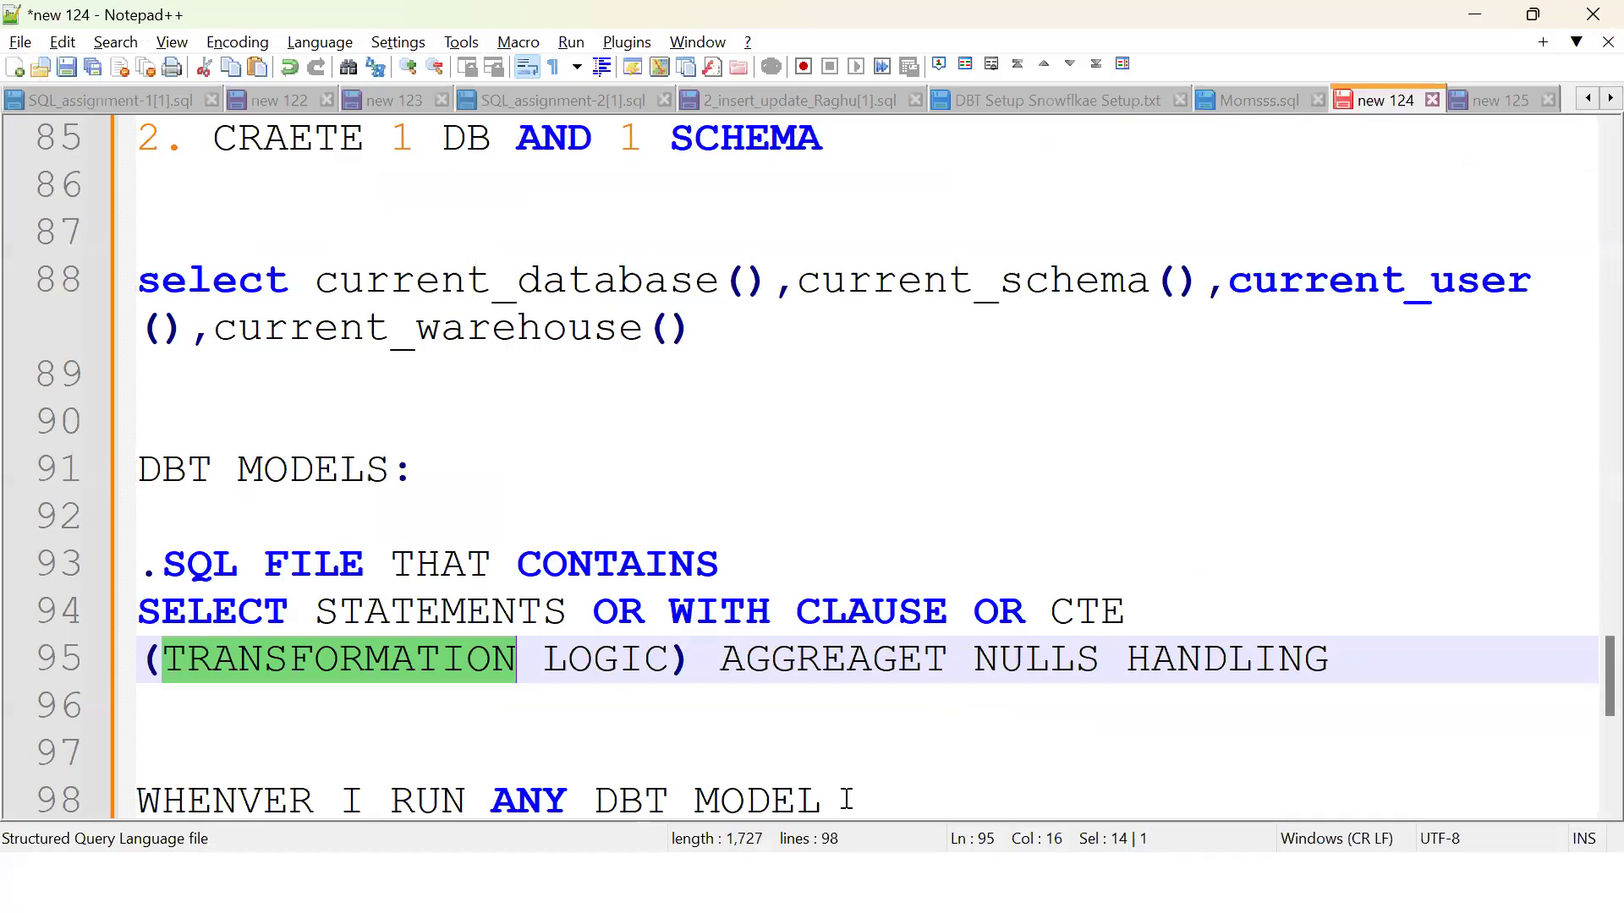
Step: Add the note 'how to run a mdoel:' with 'dbt run -m mdole_name' beneath it
click(846, 799)
key(Return)
key(Return)
text(h)
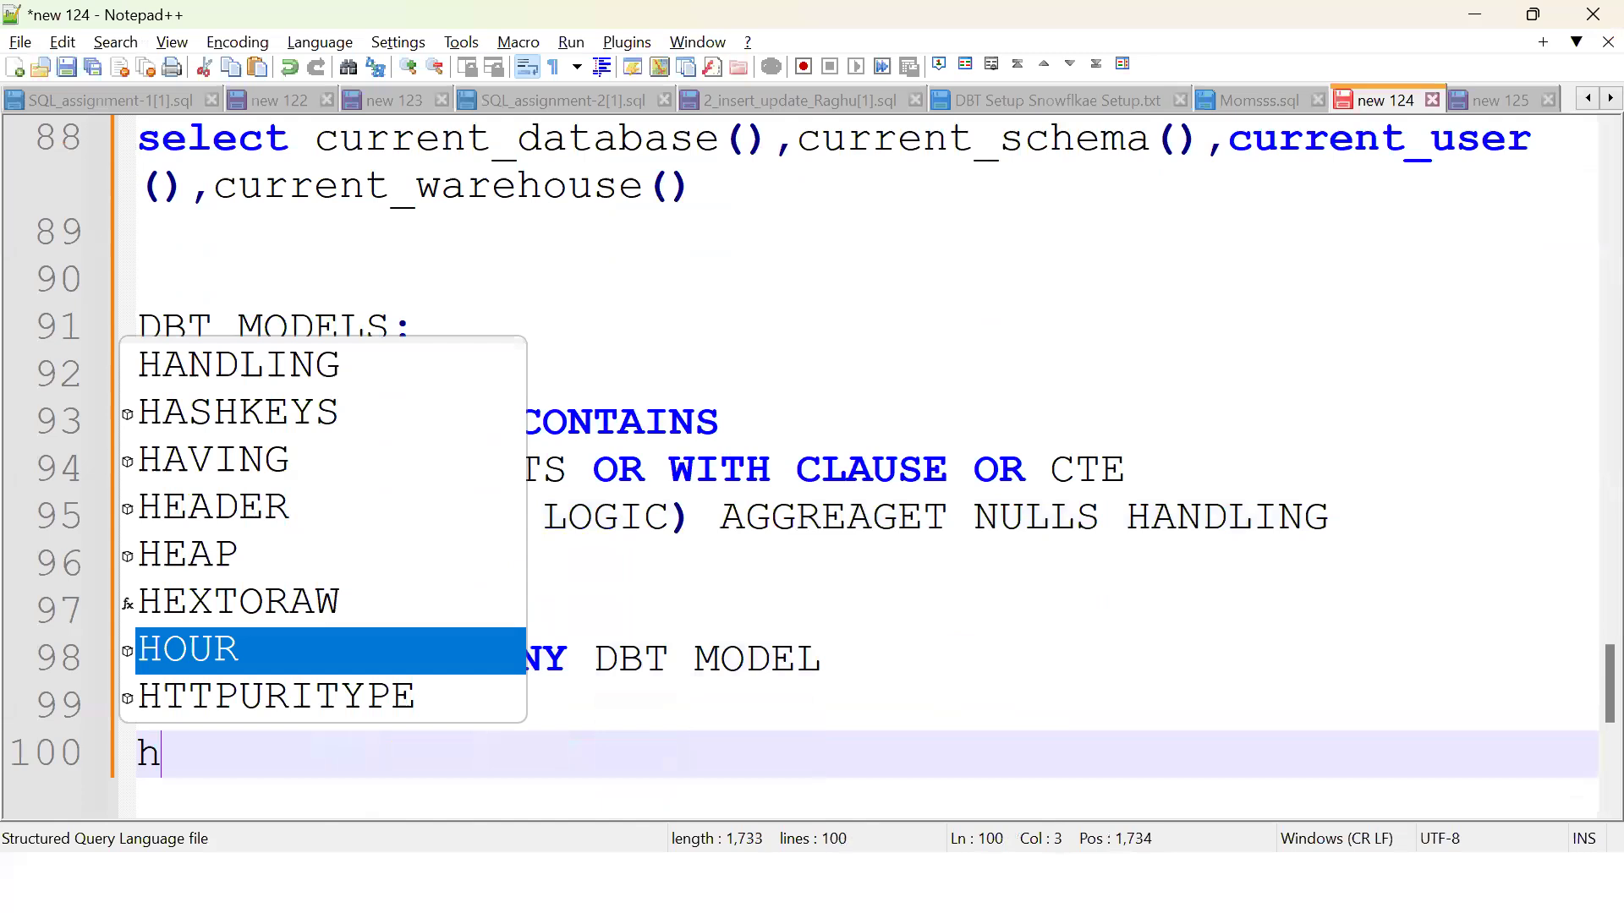
text(ow to run am mdoe)
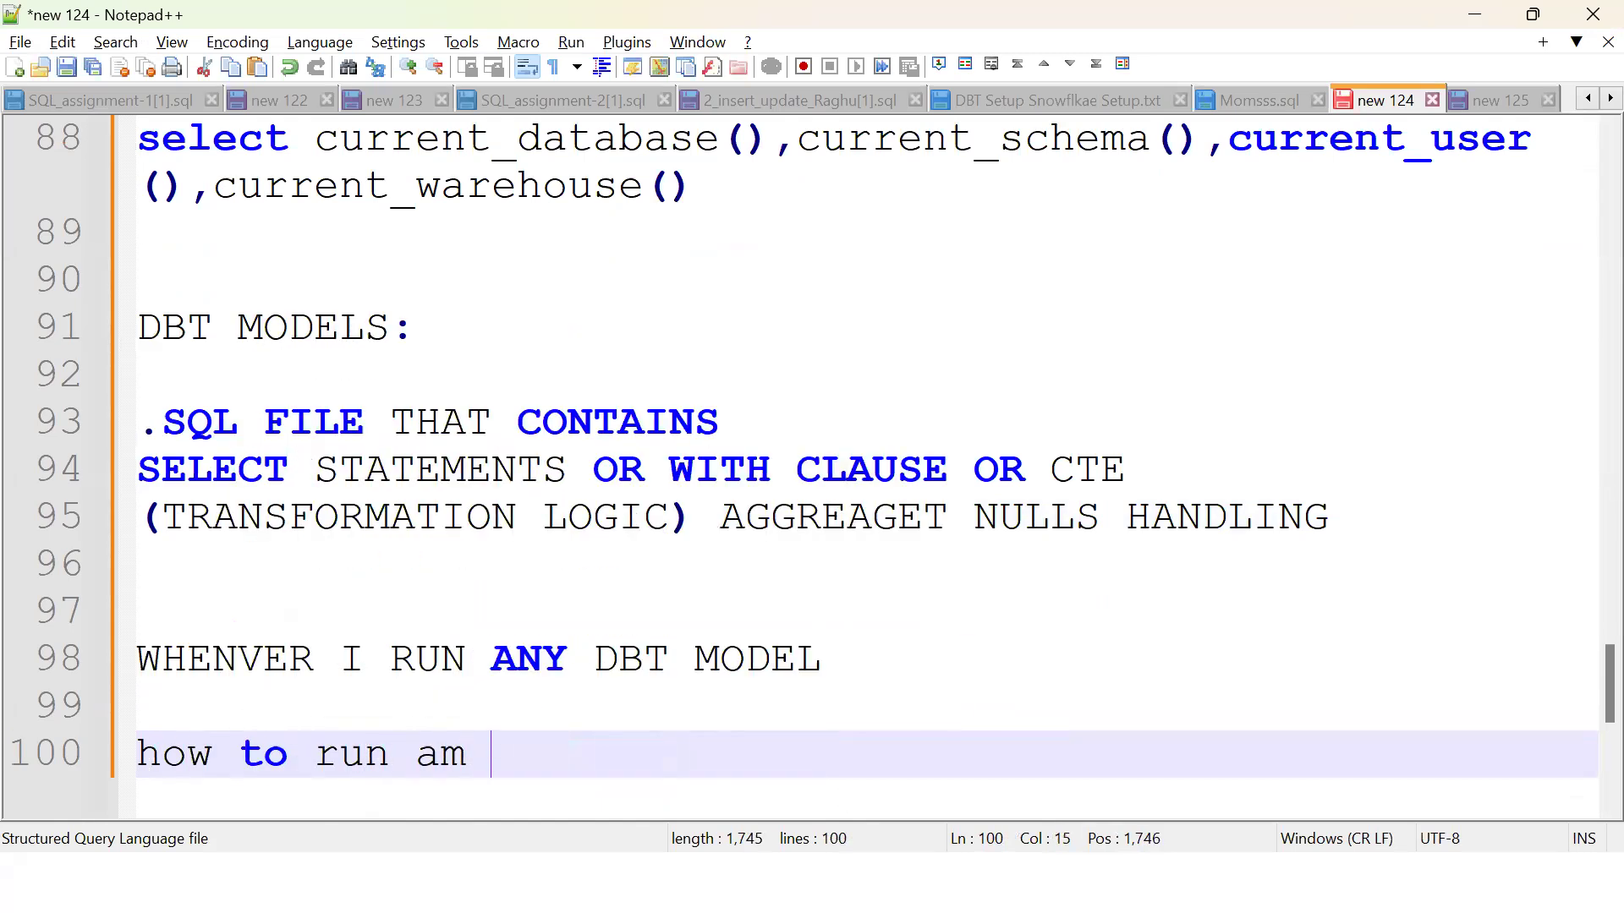
key(BackSpace)
key(BackSpace)
key(BackSpace)
key(BackSpace)
key(BackSpace)
key(BackSpace)
text(mdoel:)
key(Return)
key(Return)
text(d)
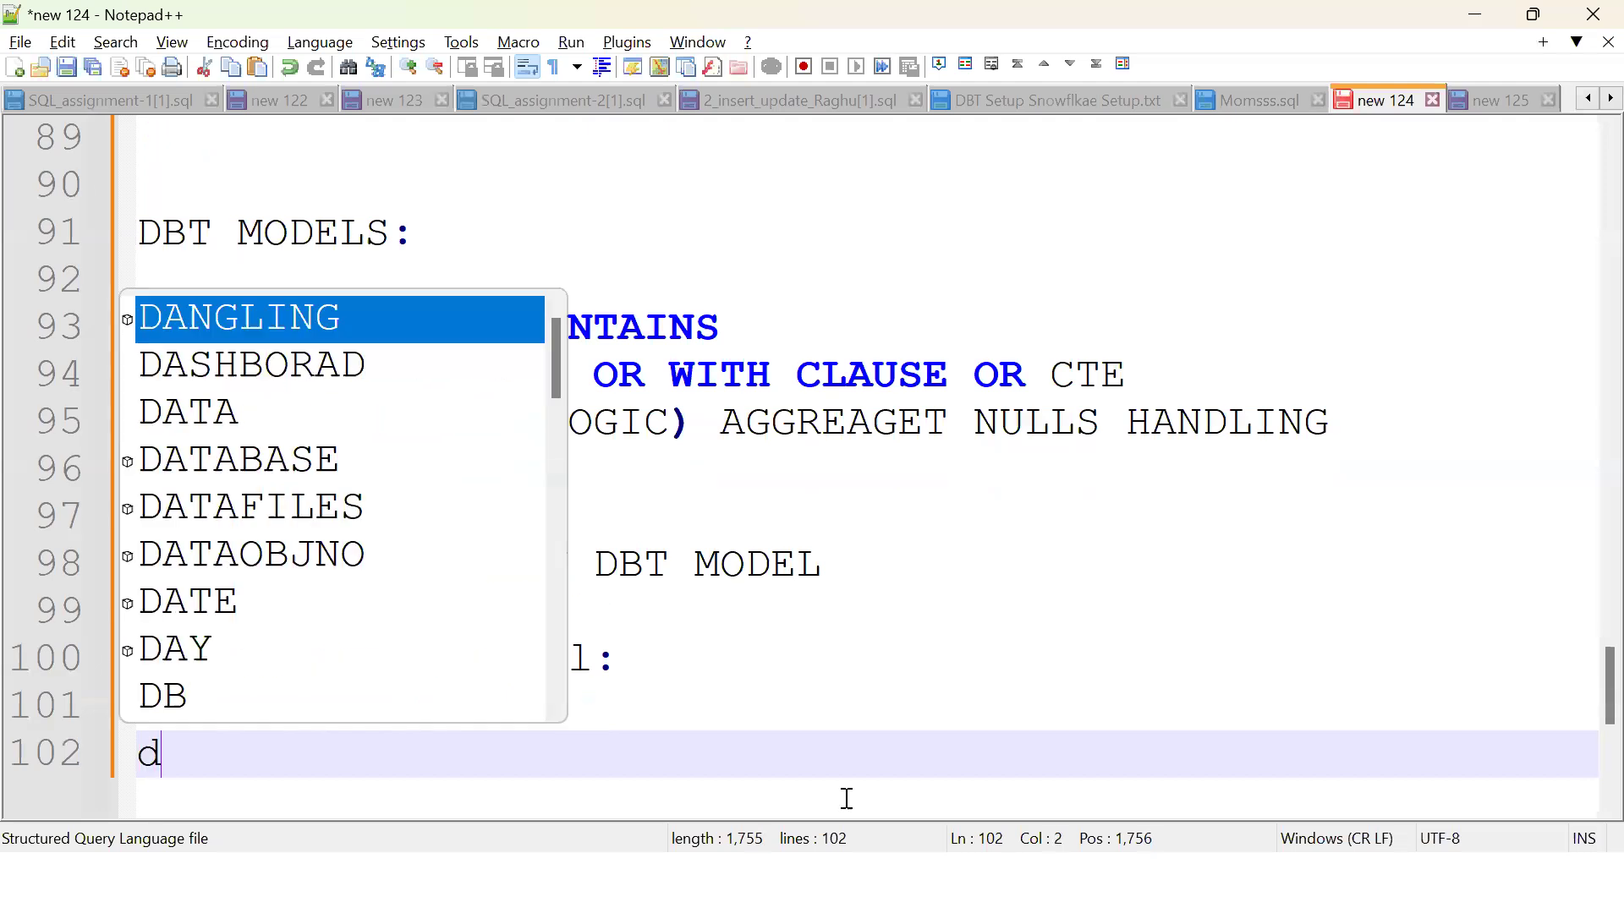
text(bt run -)
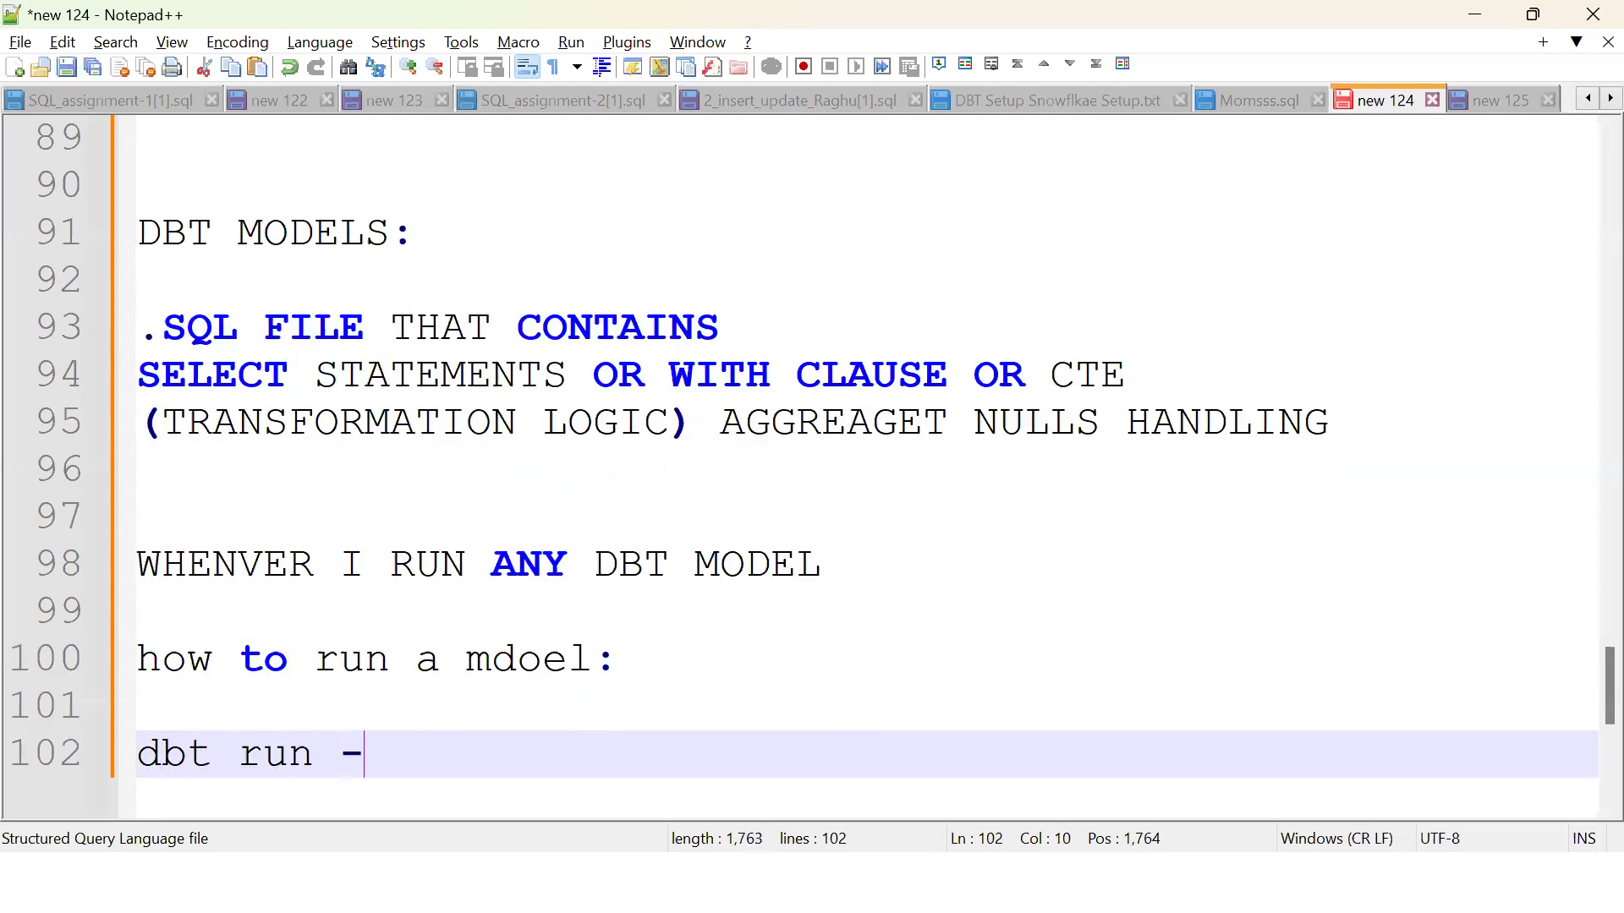
text(m mdole_name)
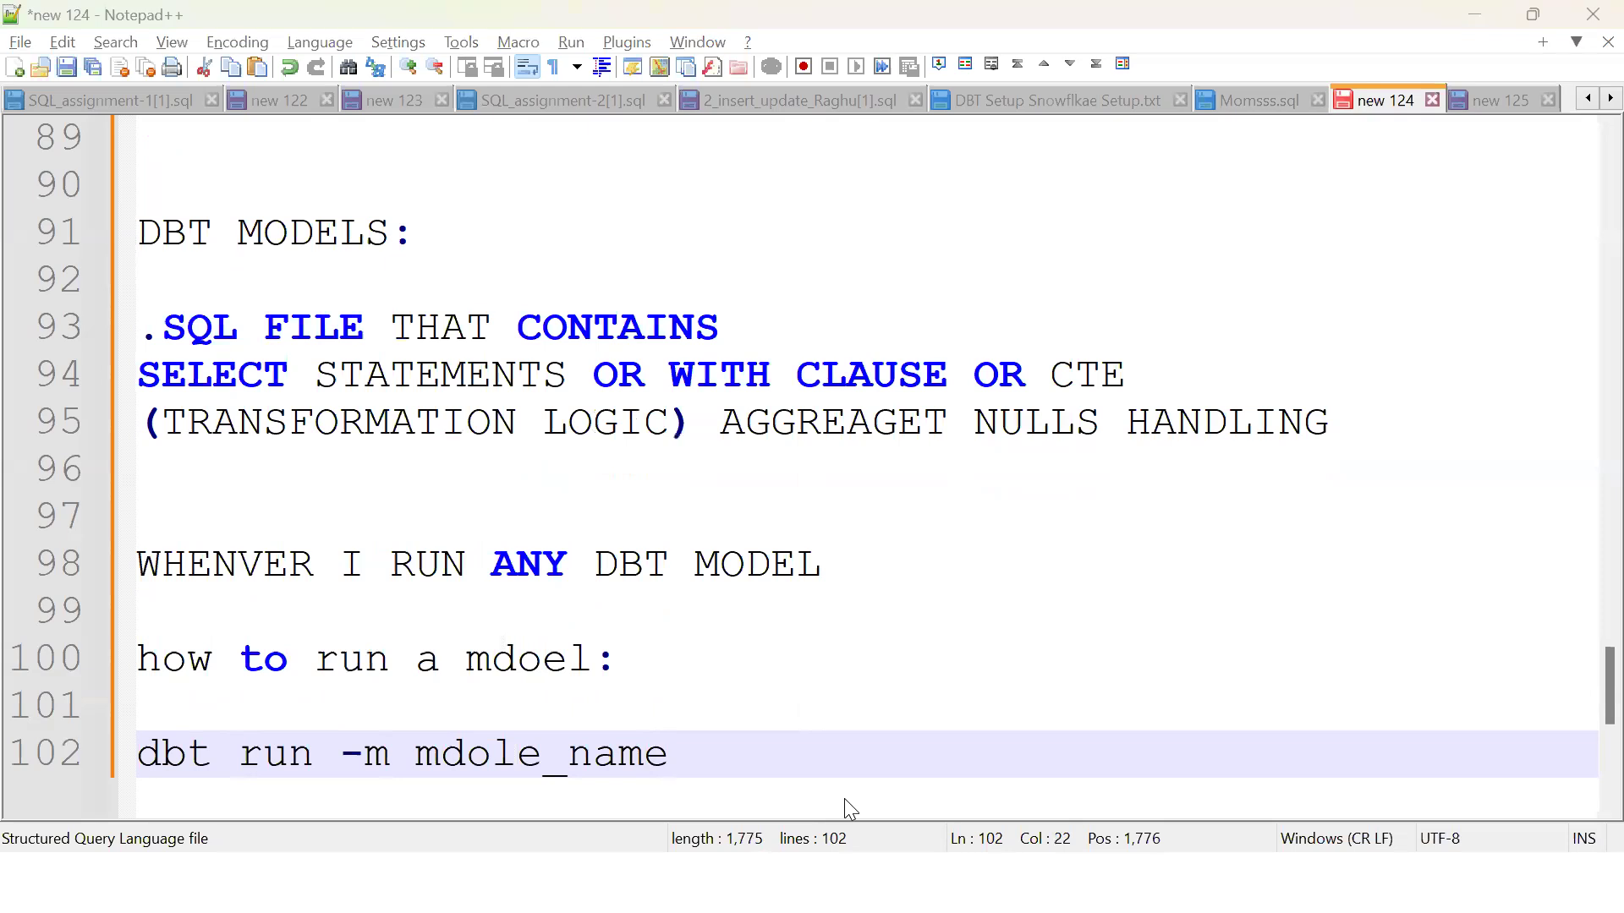
Step: Return to dbt Cloud and start typing the run command in the command line
key(alt+Tab)
click(466, 822)
text(dbt run -m emp1)
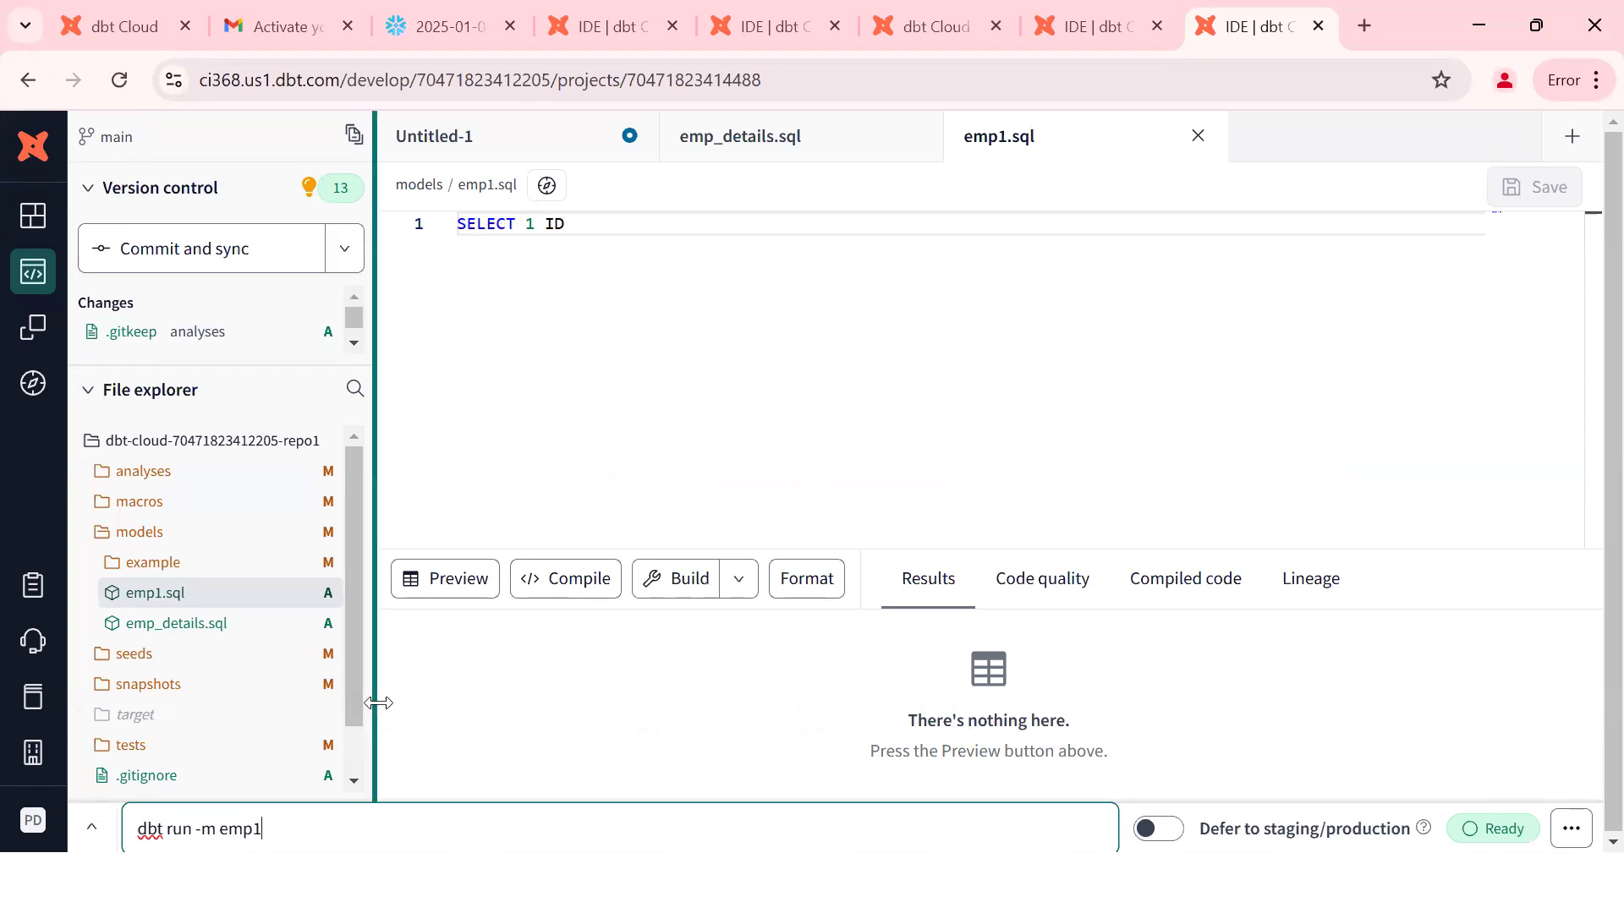
Step: Submit 'dbt run -m emp1' and switch back to Notepad++
key(Return)
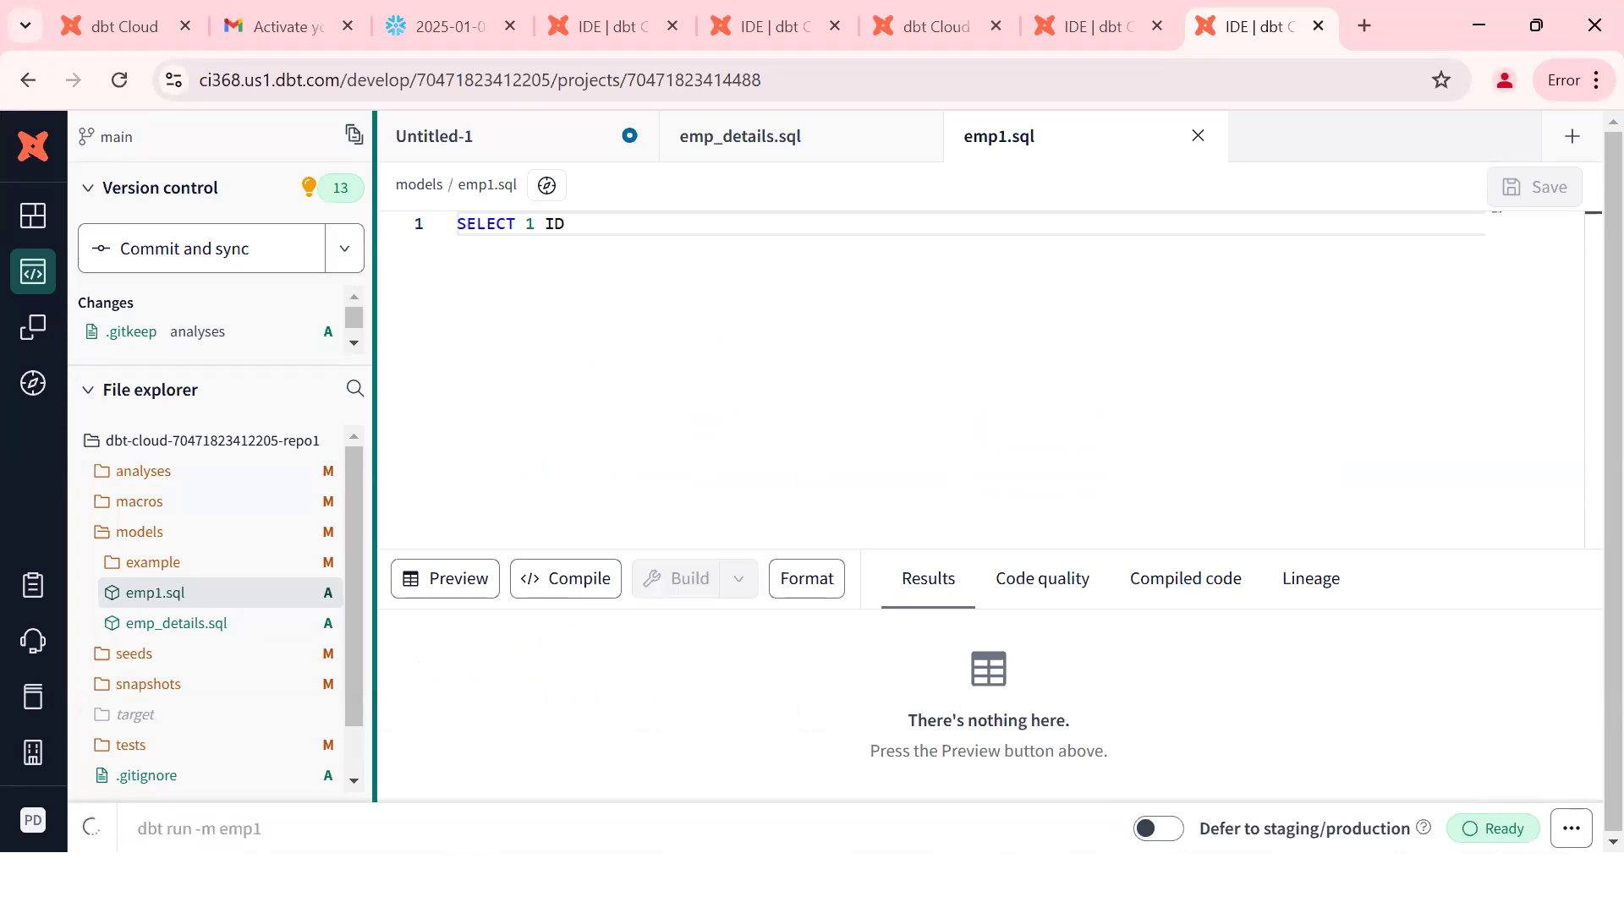
key(alt+Tab)
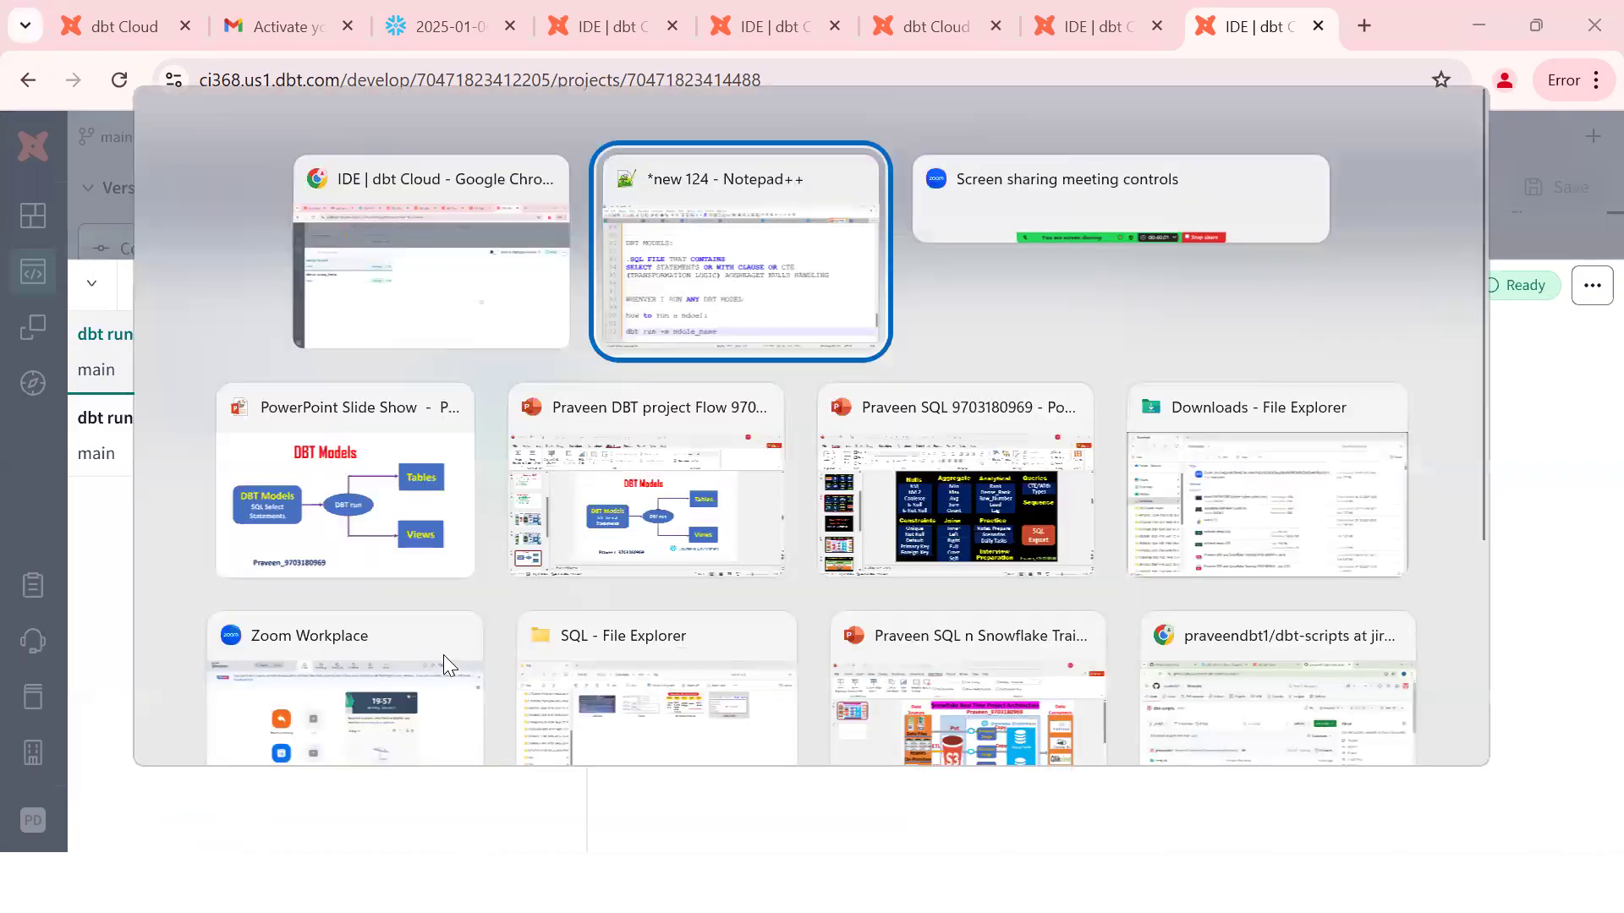
Step: Add the note 'whenver we run any model => table or view will be created based on materilziation pro'
key(Return)
key(Return)
key(Return)
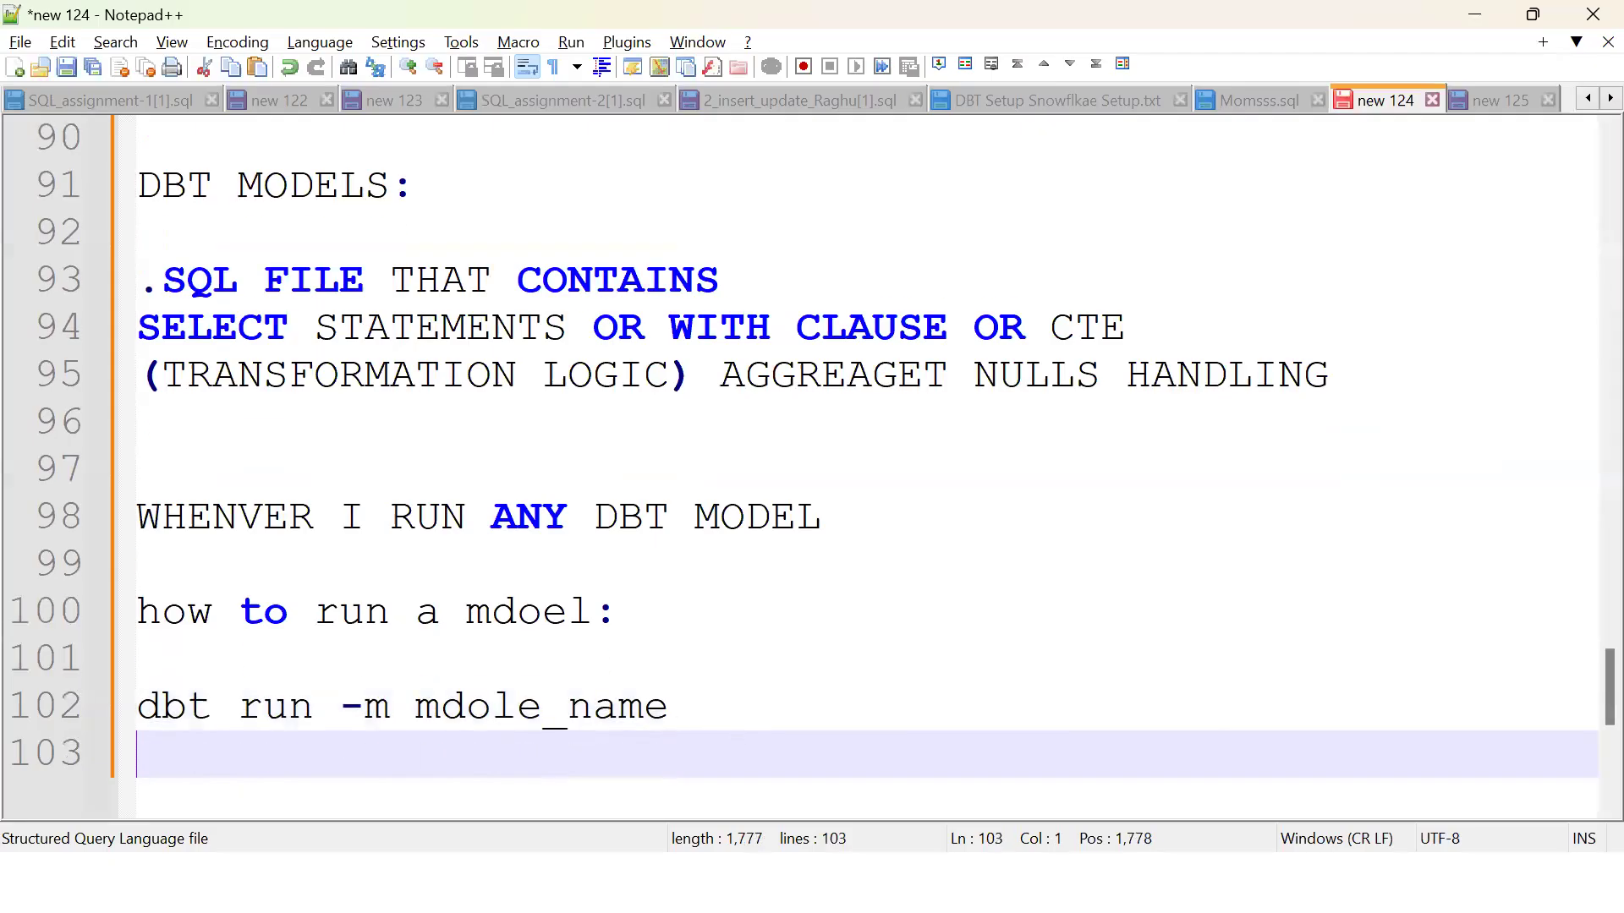
text(whenver w)
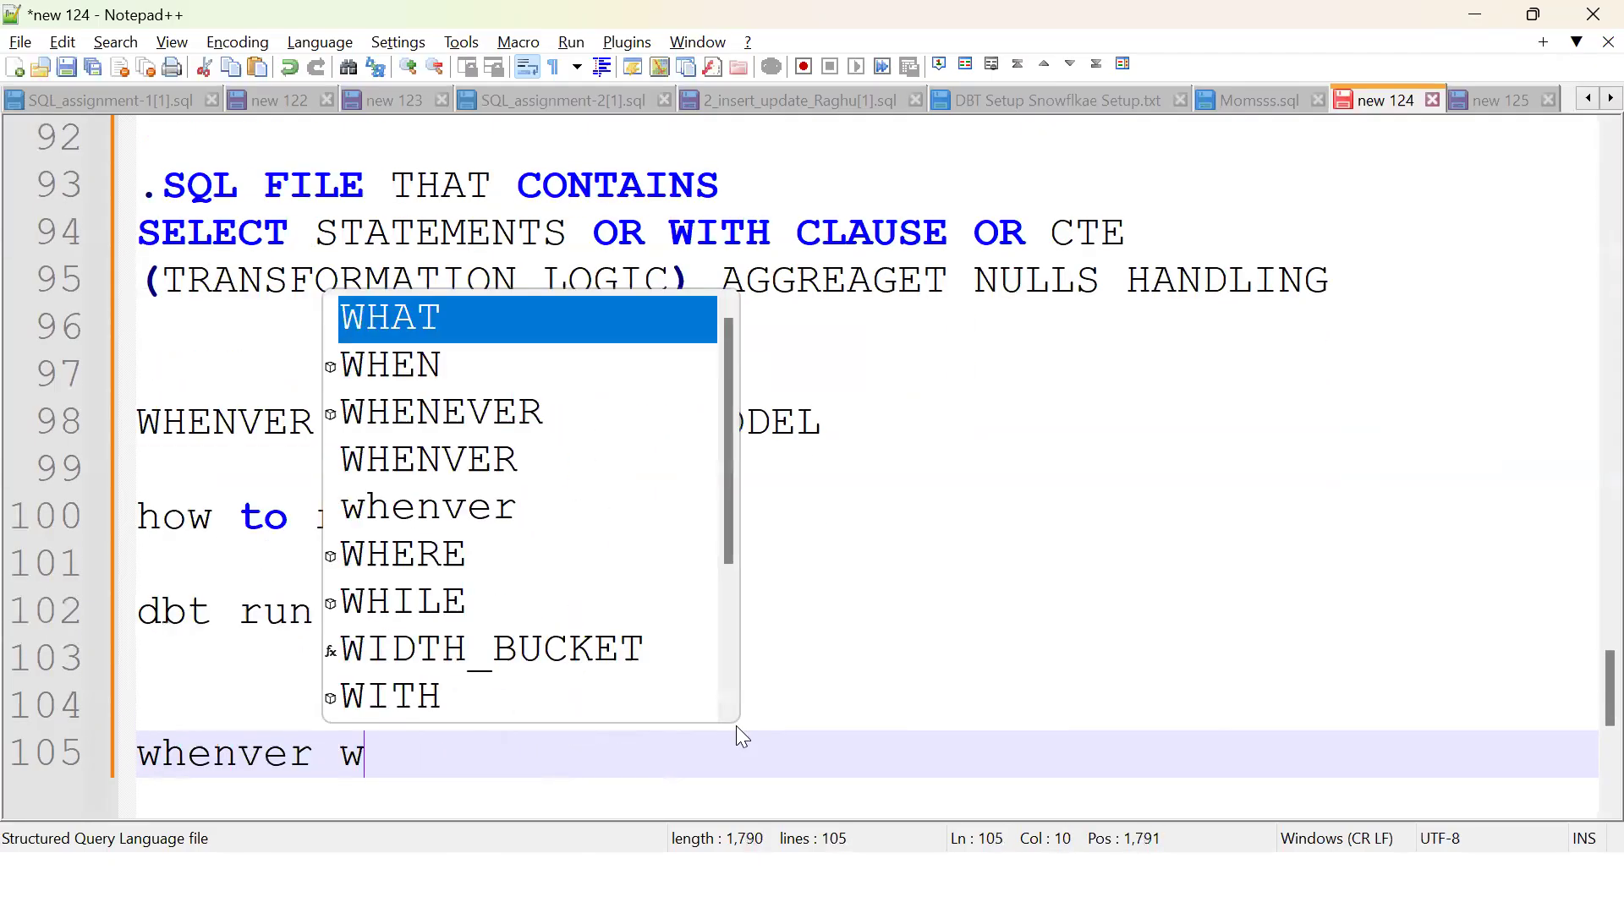
text(e run any m)
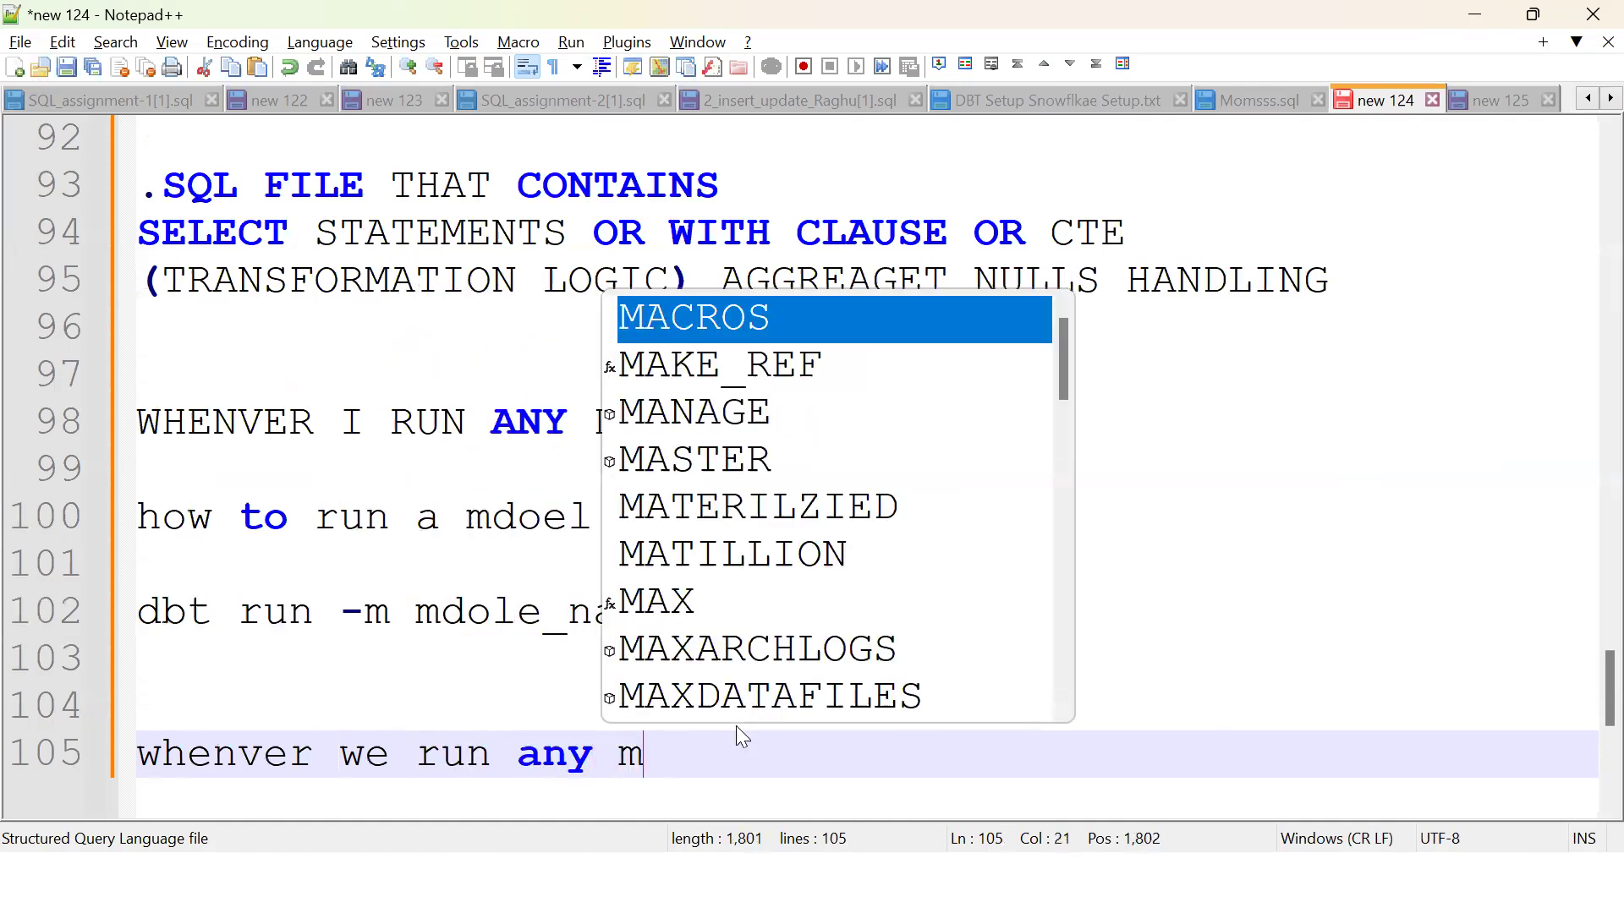
text(odel => table or v)
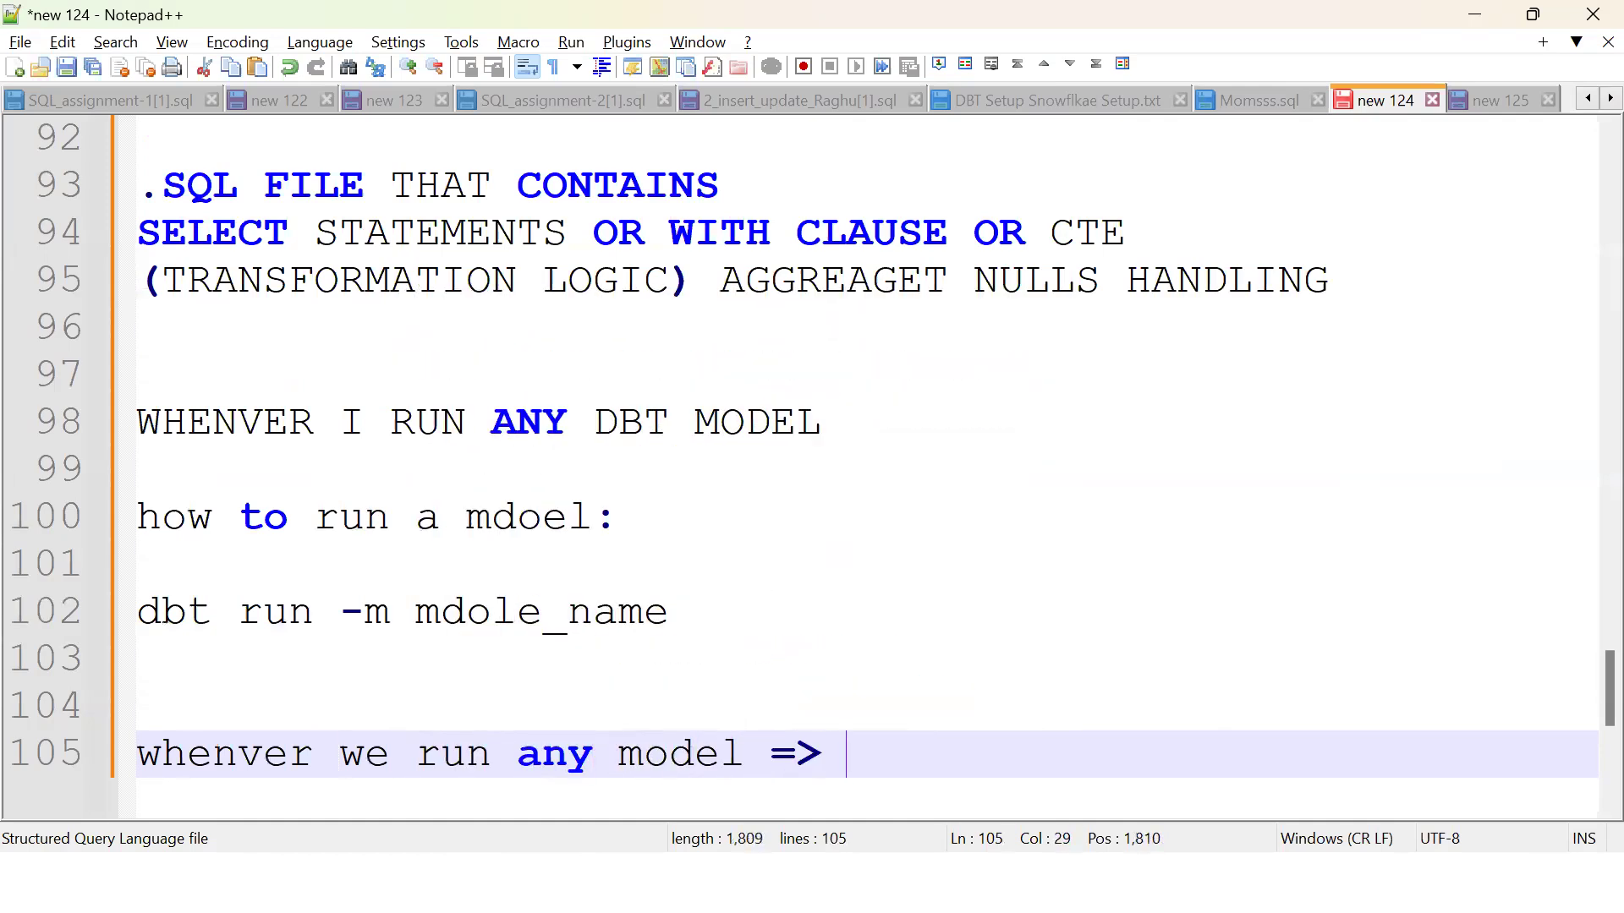
text(iew)
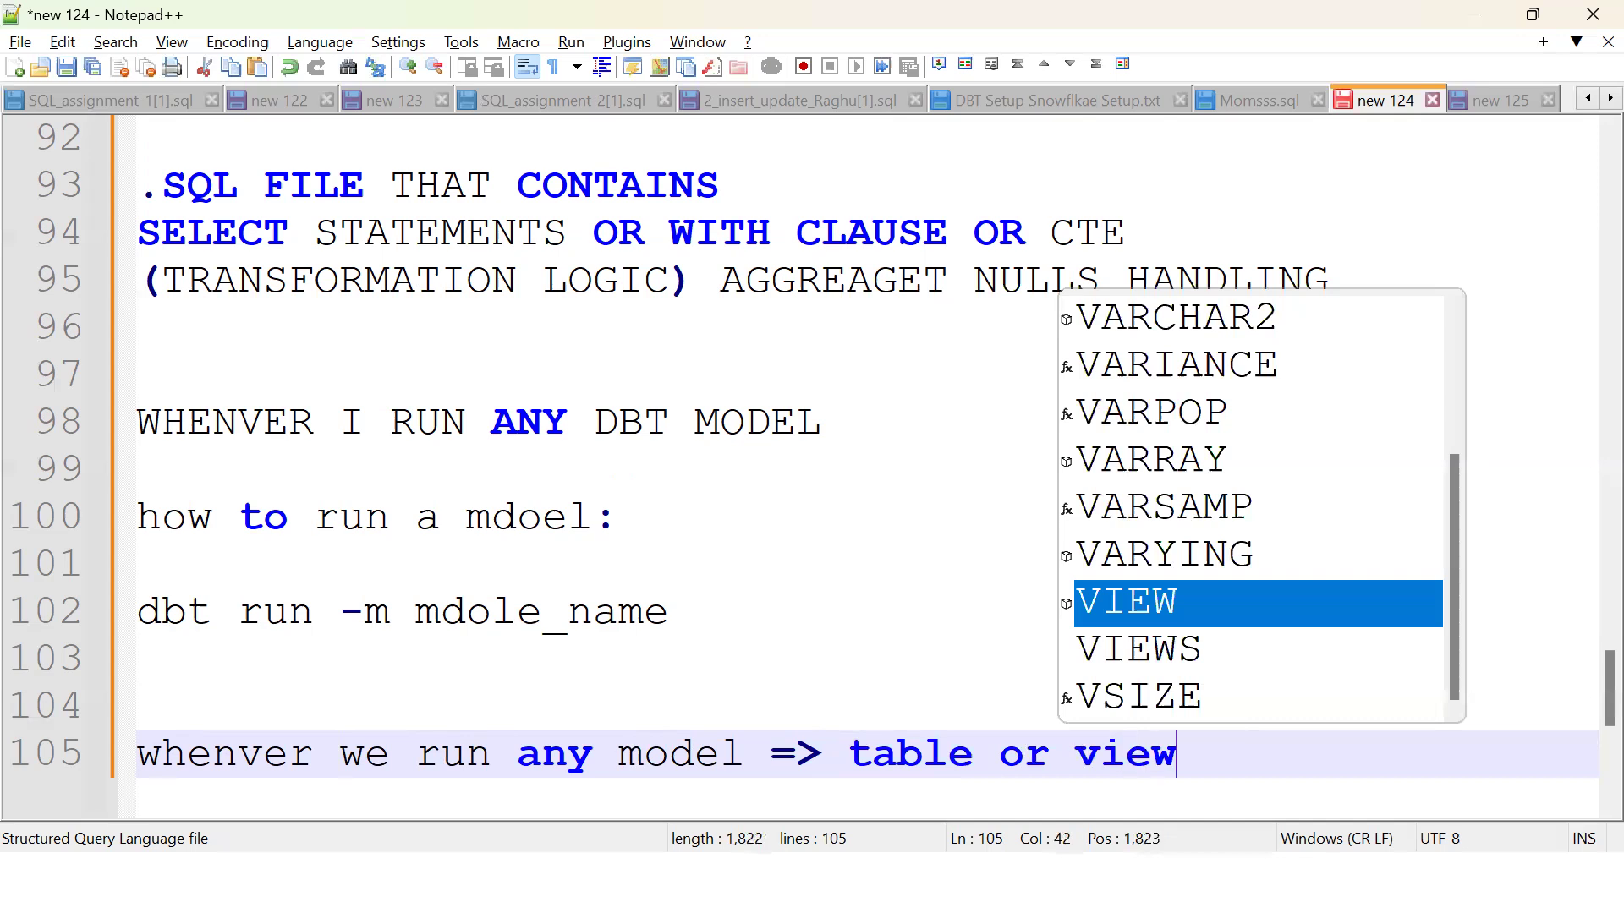
text( will be cr)
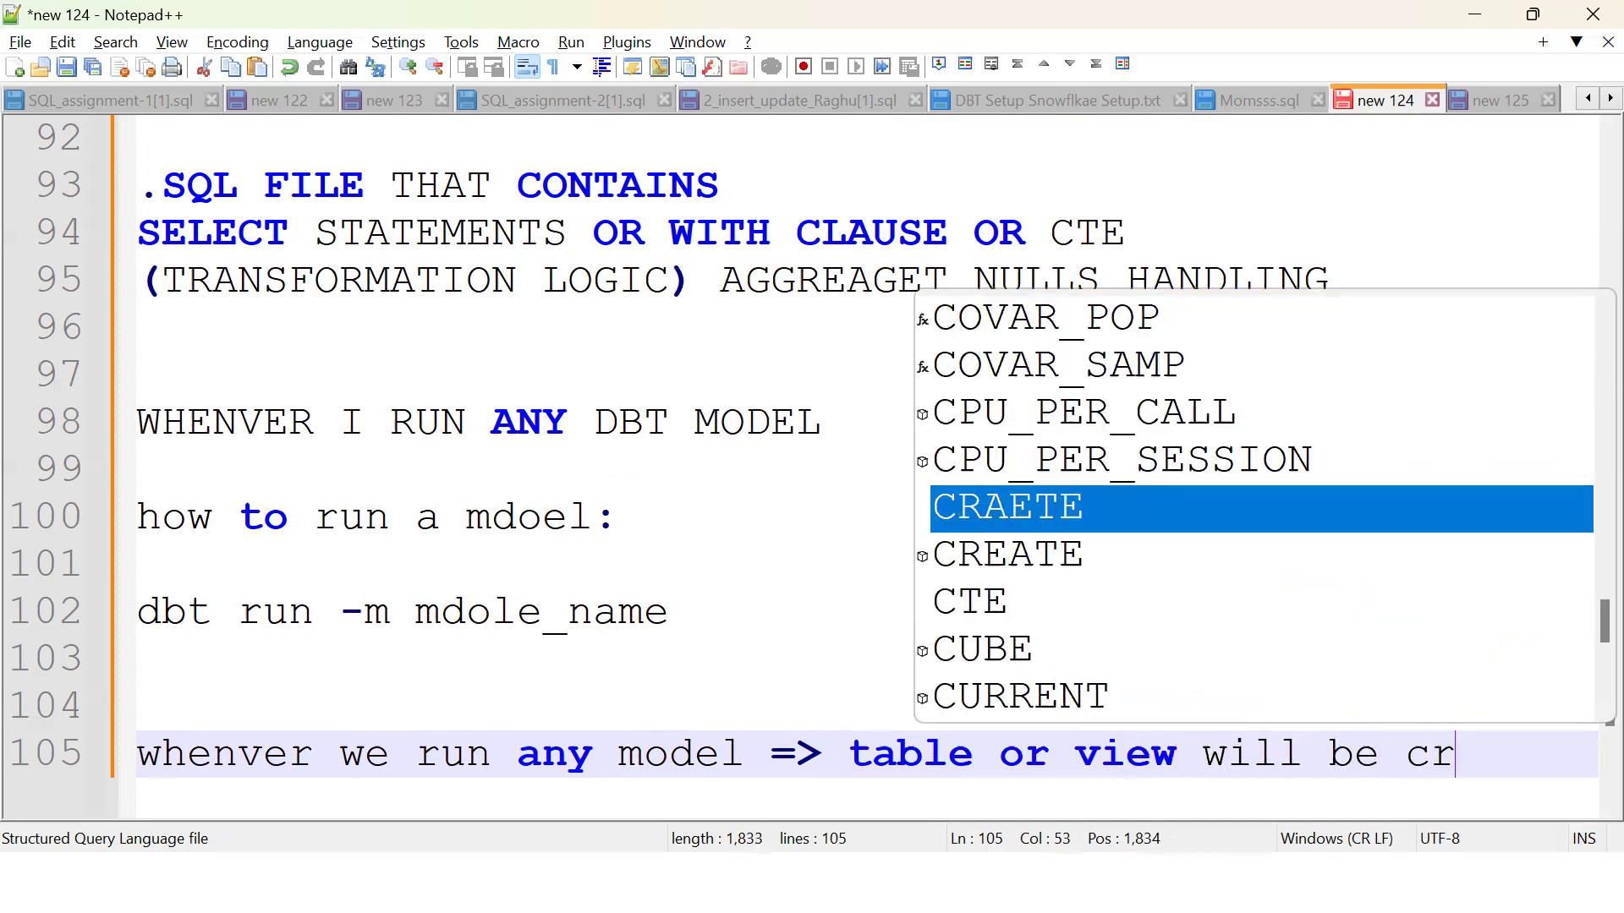
text(eated based )
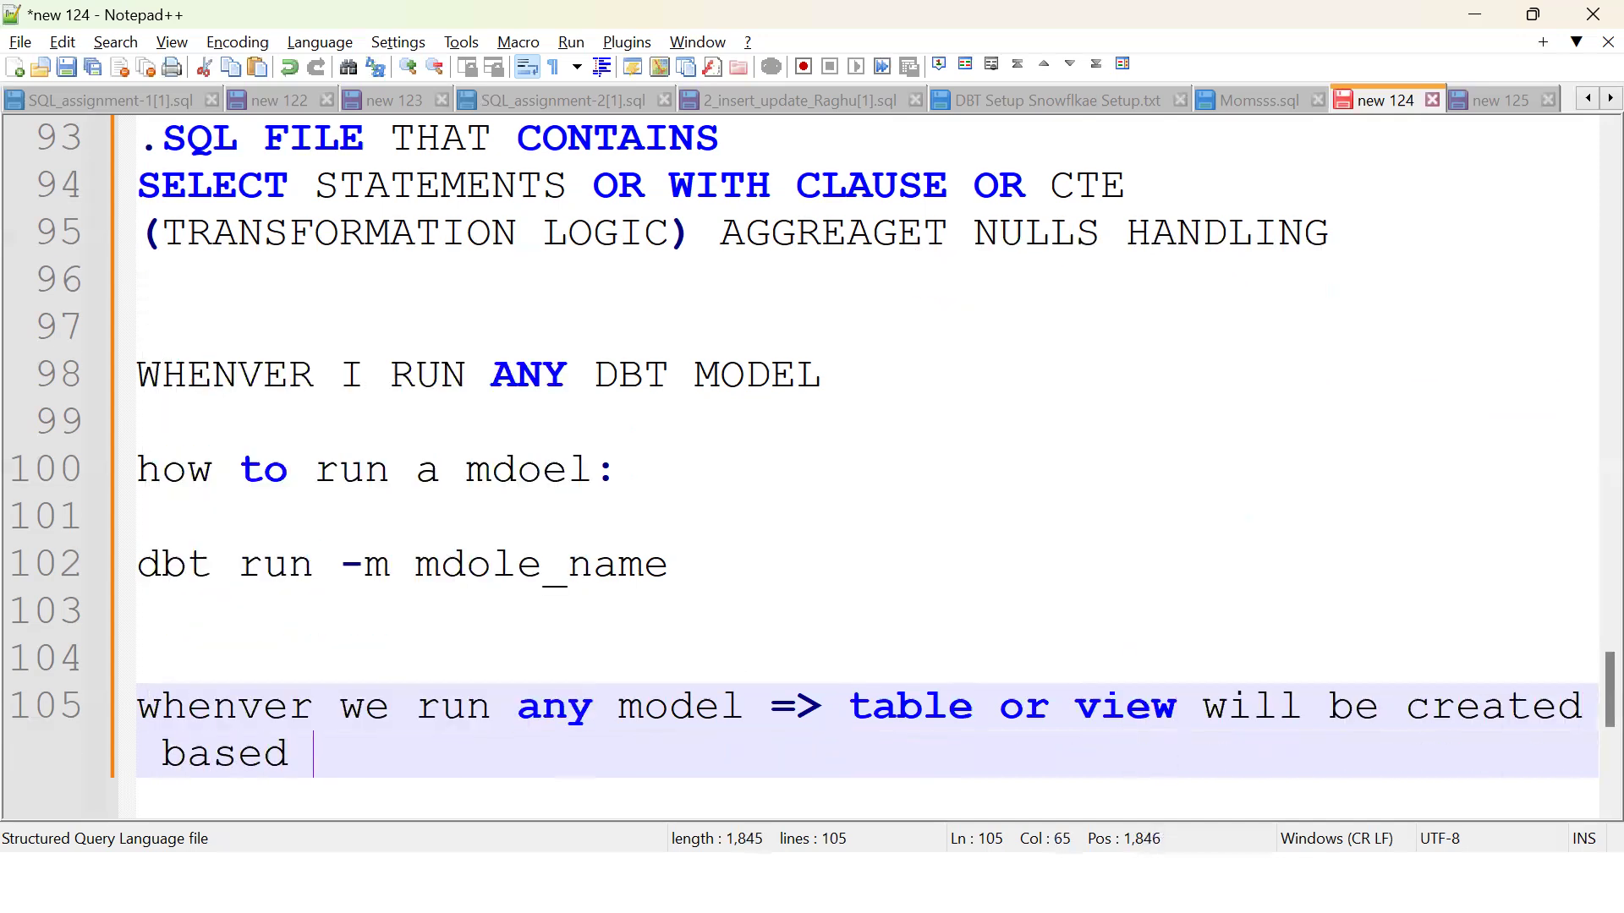
text(on materi)
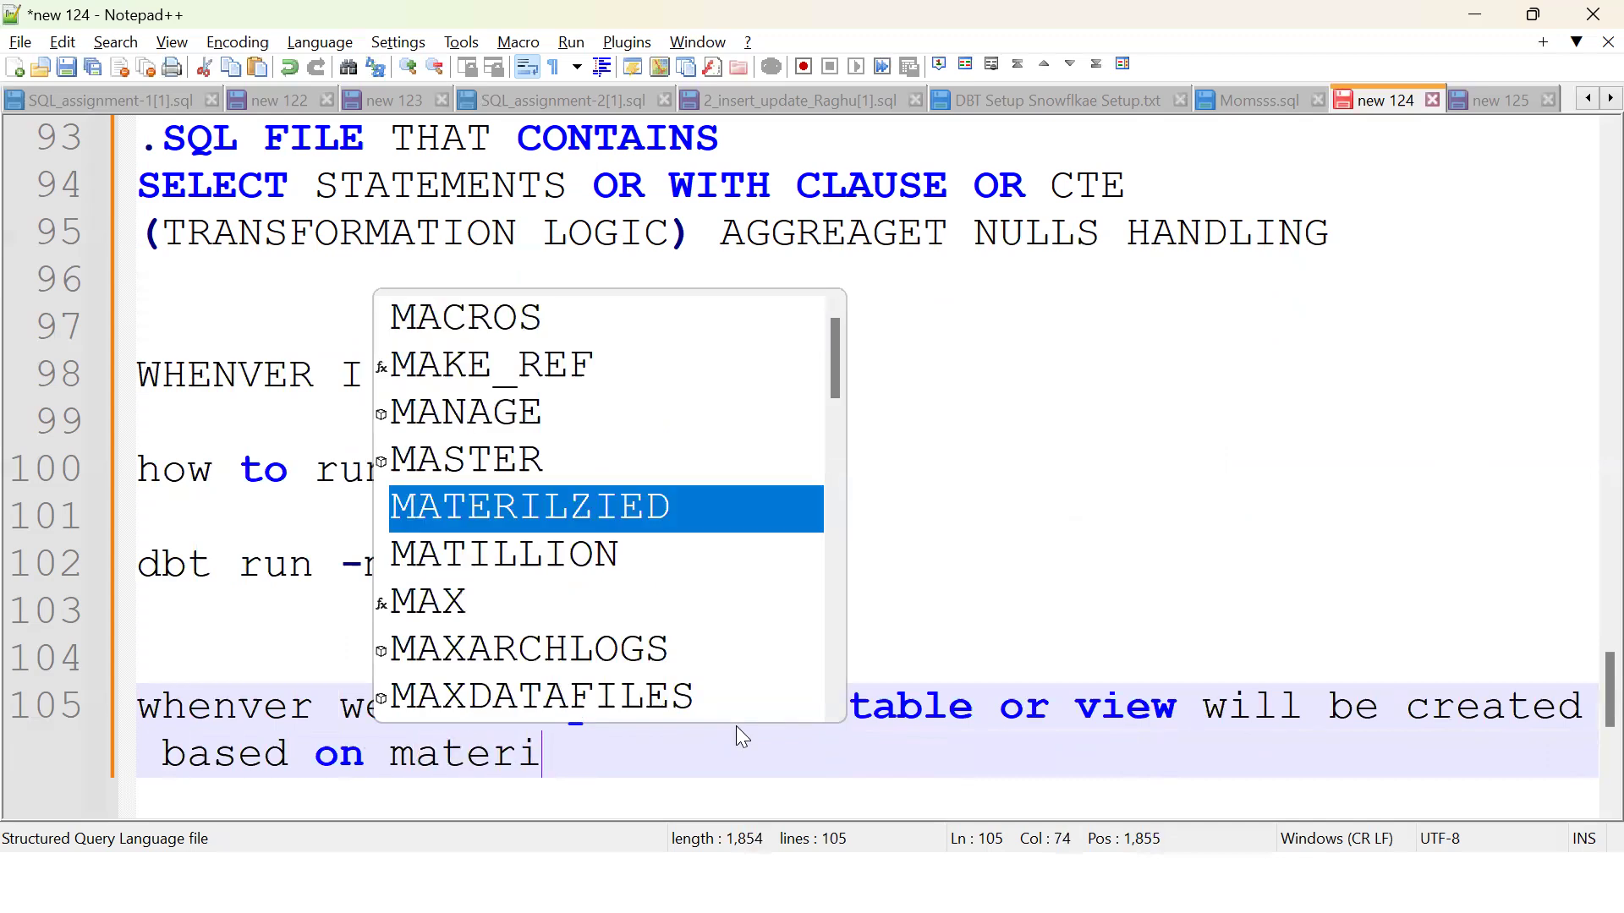
text(lziation property)
Step: Expand the emp1 run result in dbt Cloud and show its detailed log, scrolled to the end
key(alt+Tab)
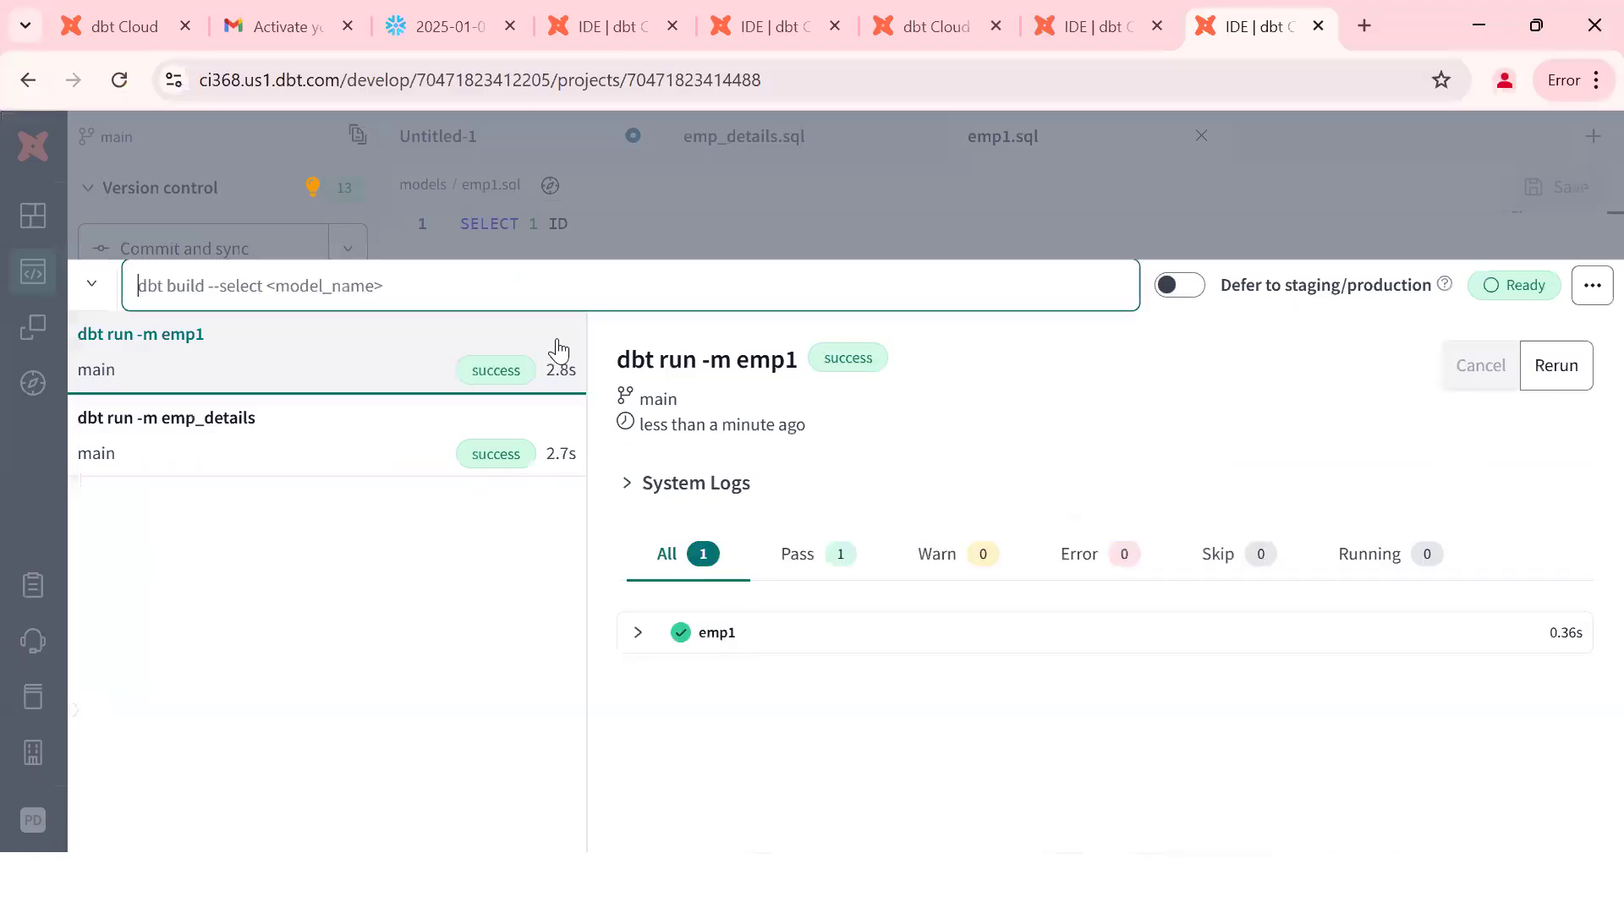
key(alt+Tab)
key(alt+Tab)
click(653, 641)
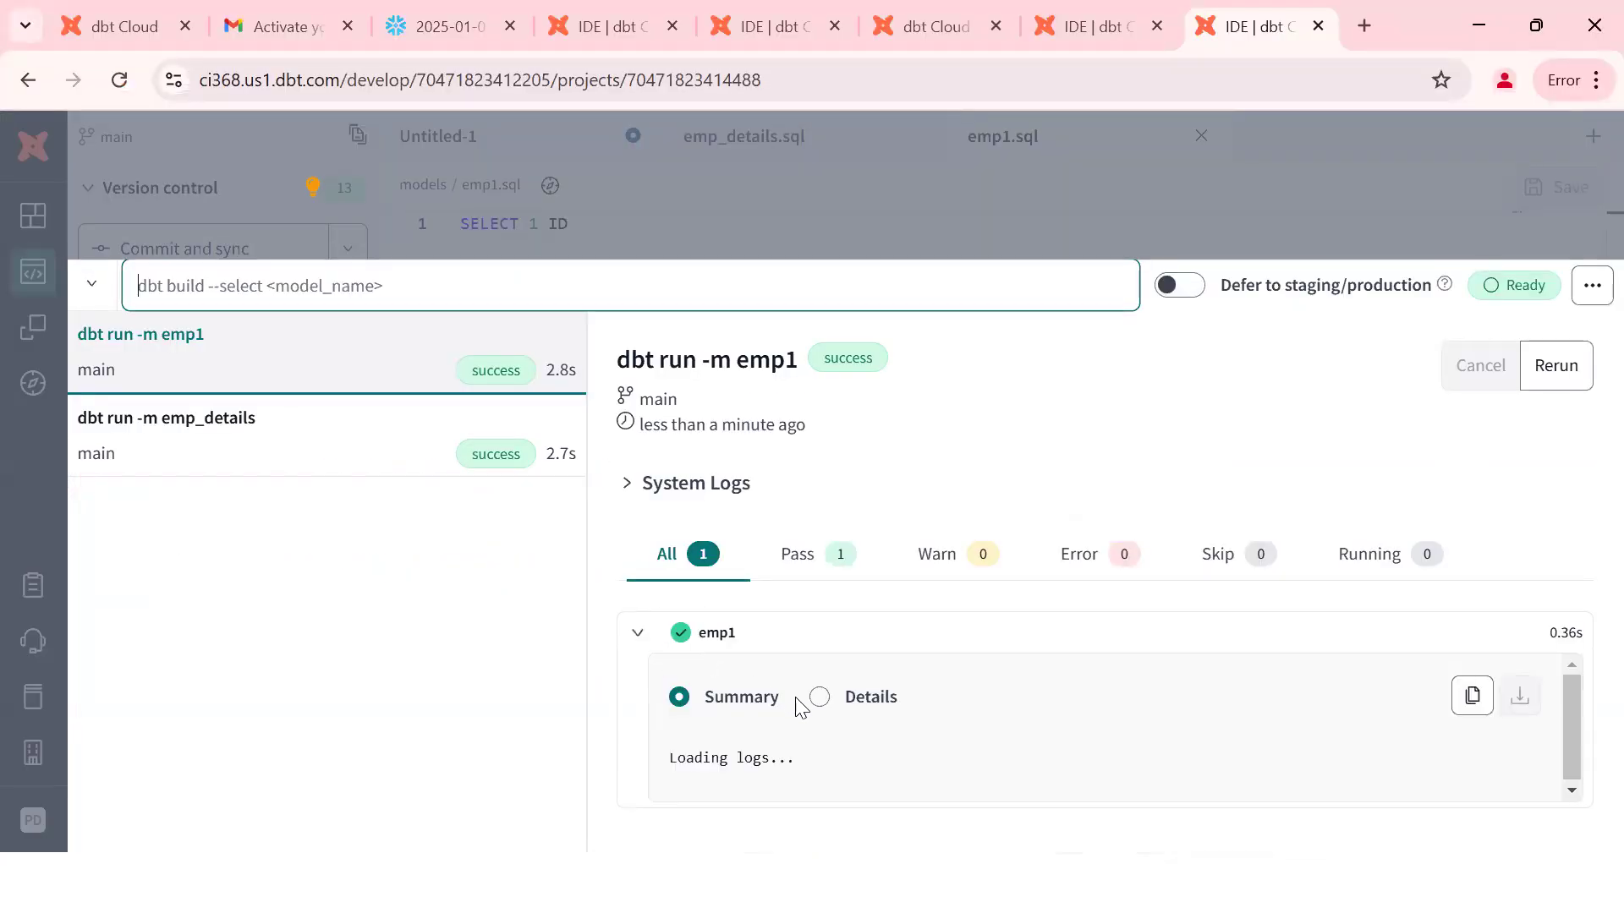
click(820, 699)
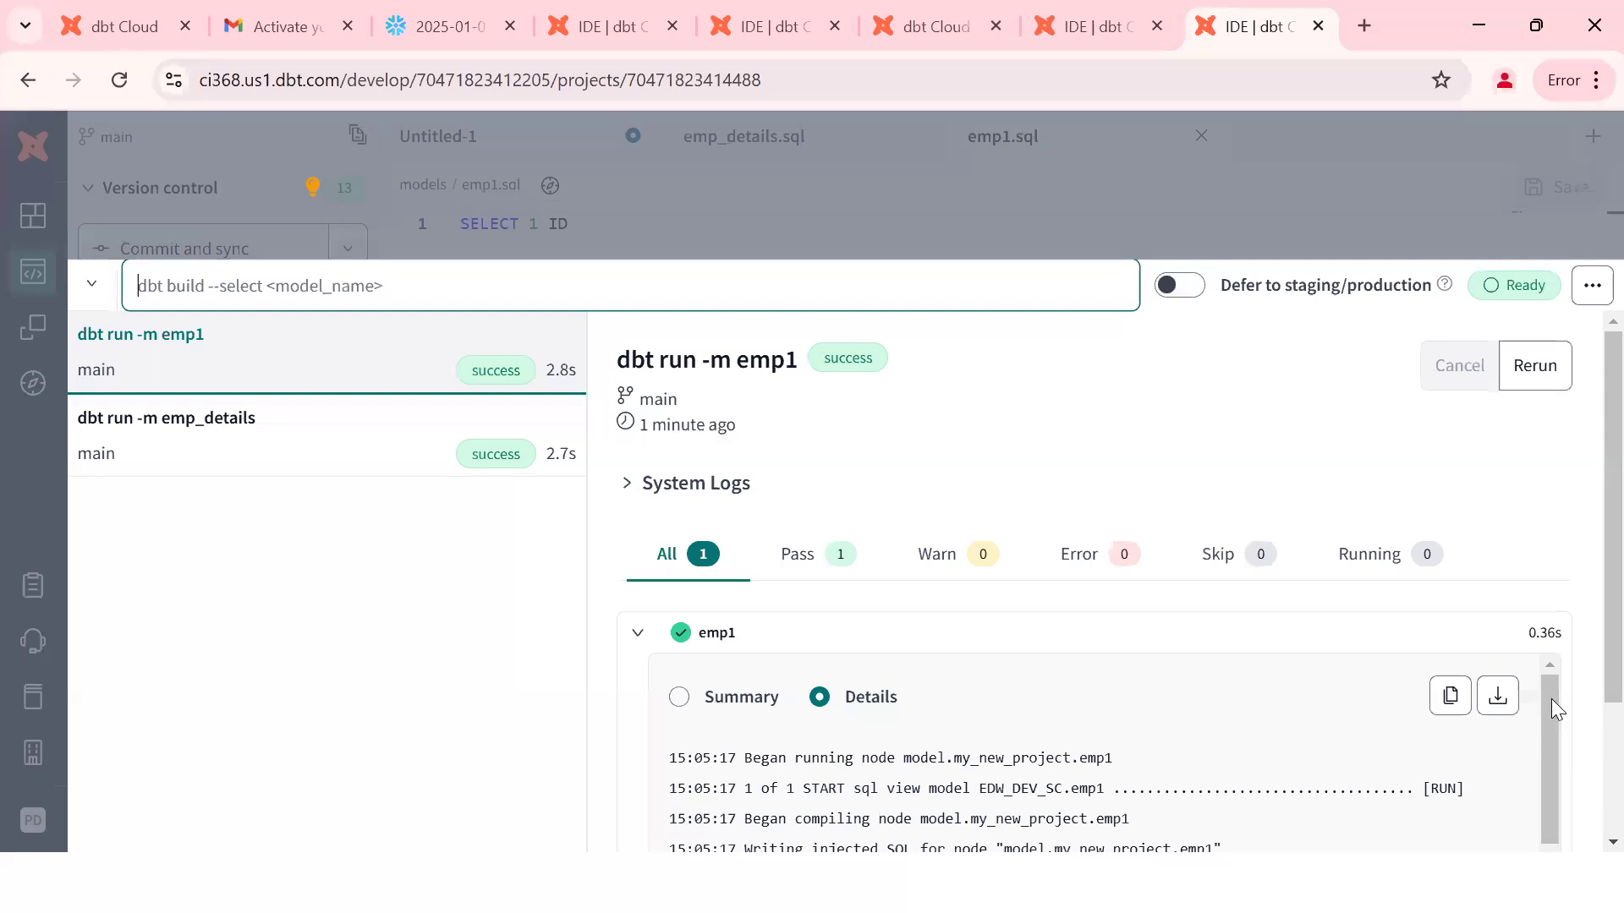
scroll(1551, 698, down, 2)
drag(1548, 629, 1555, 754)
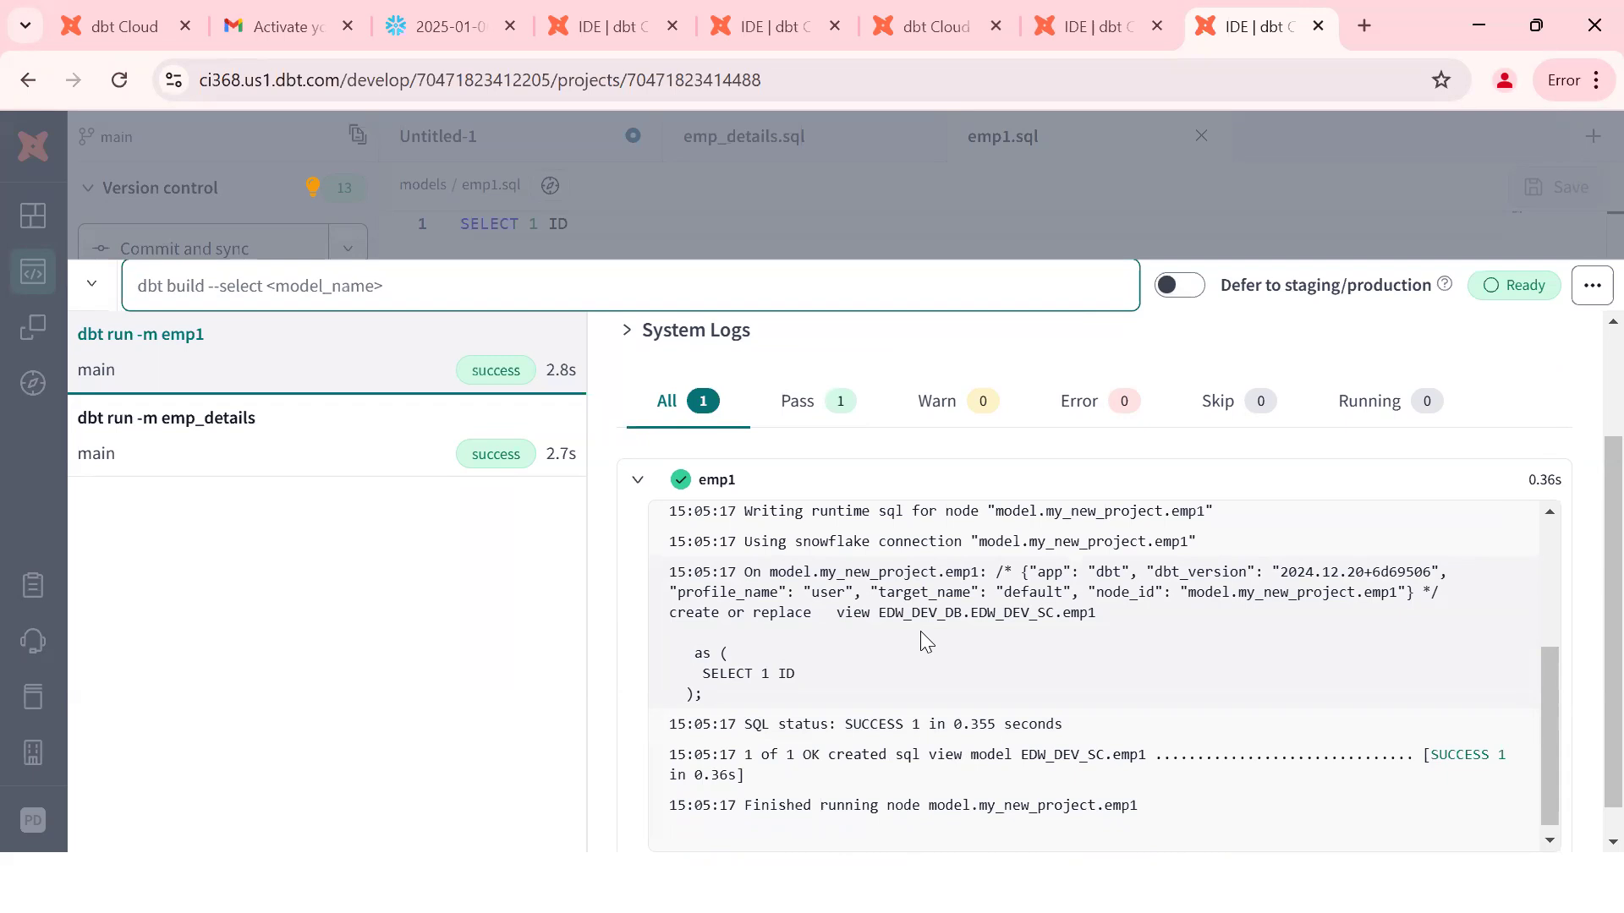
Step: Select the created view name EDW_DEV_DB.EDW_DEV_SC.emp1 and its database and schema parts
drag(879, 617, 1104, 615)
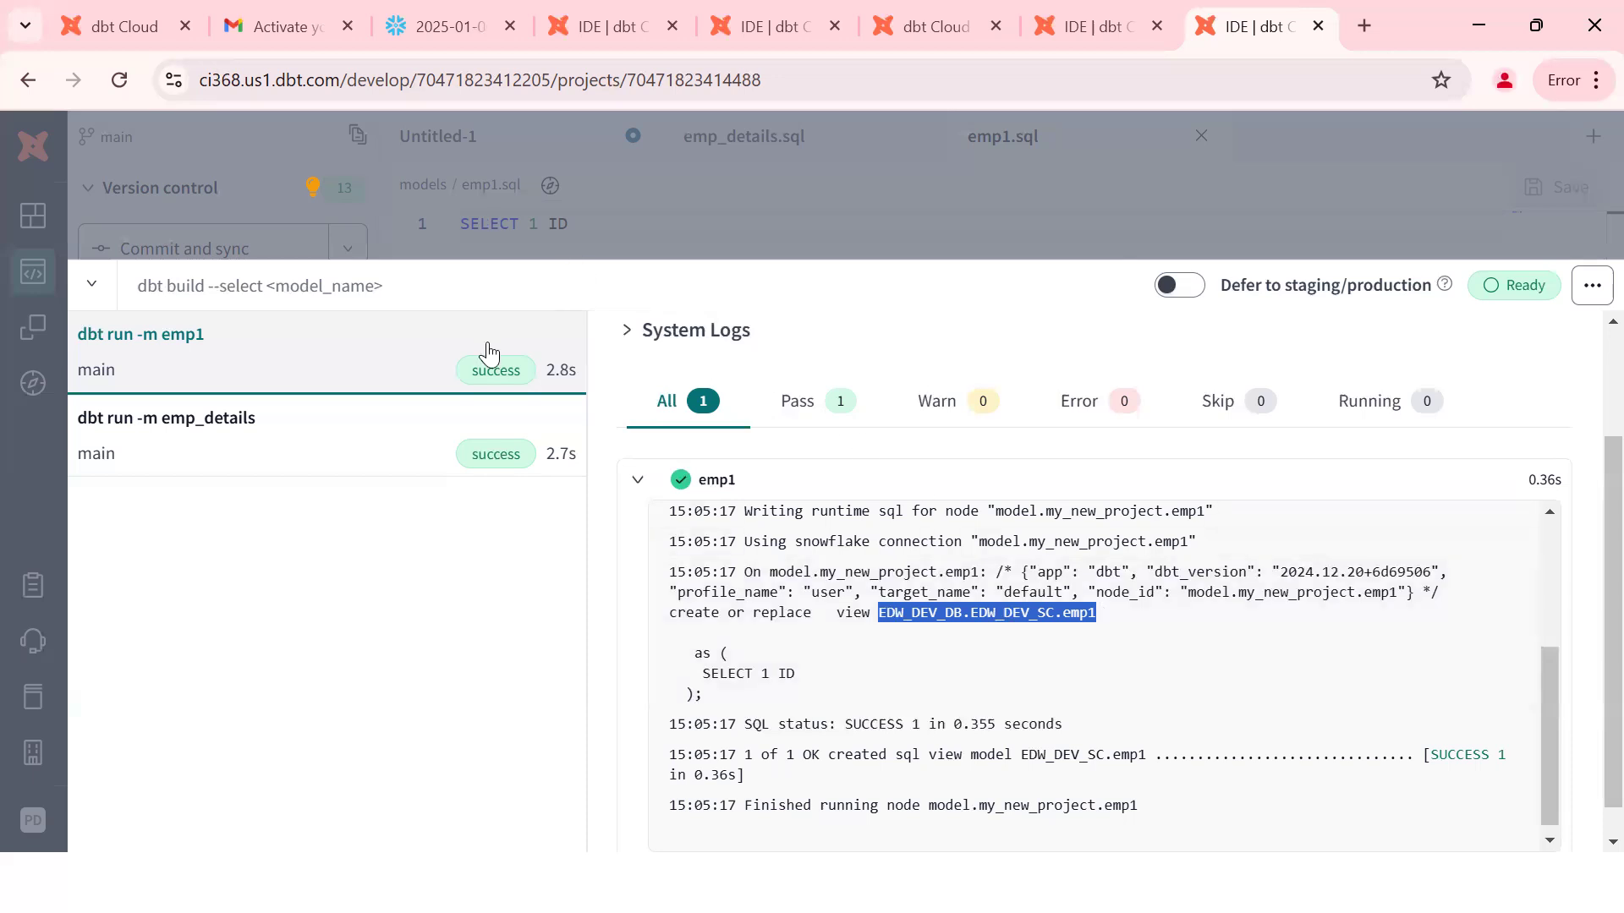
double_click(913, 615)
double_click(1007, 615)
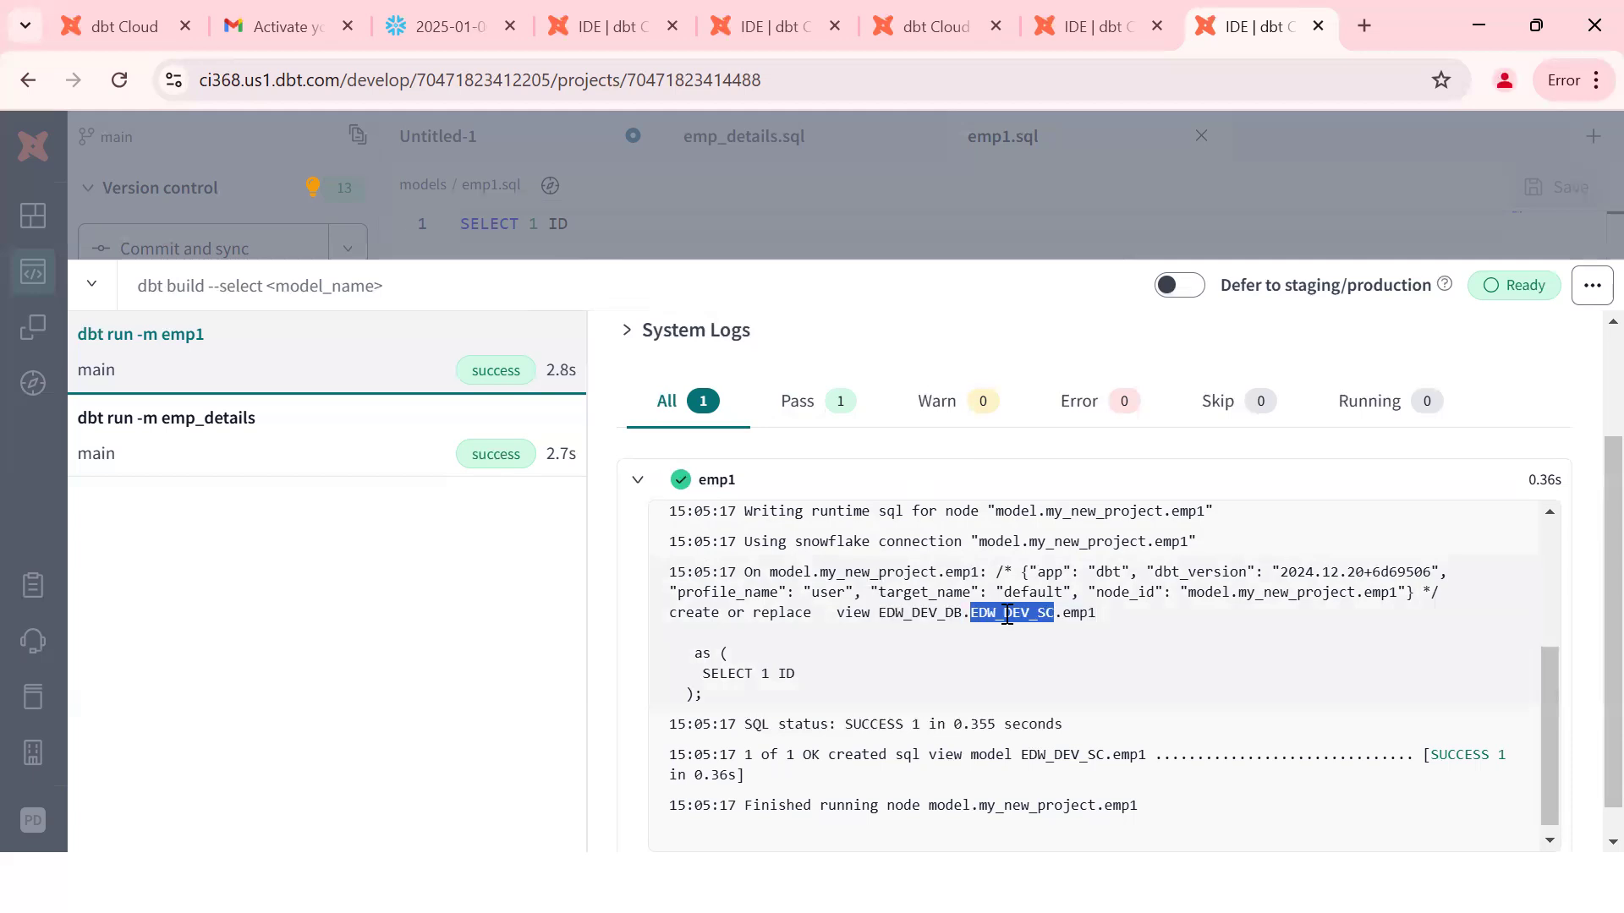
double_click(1097, 615)
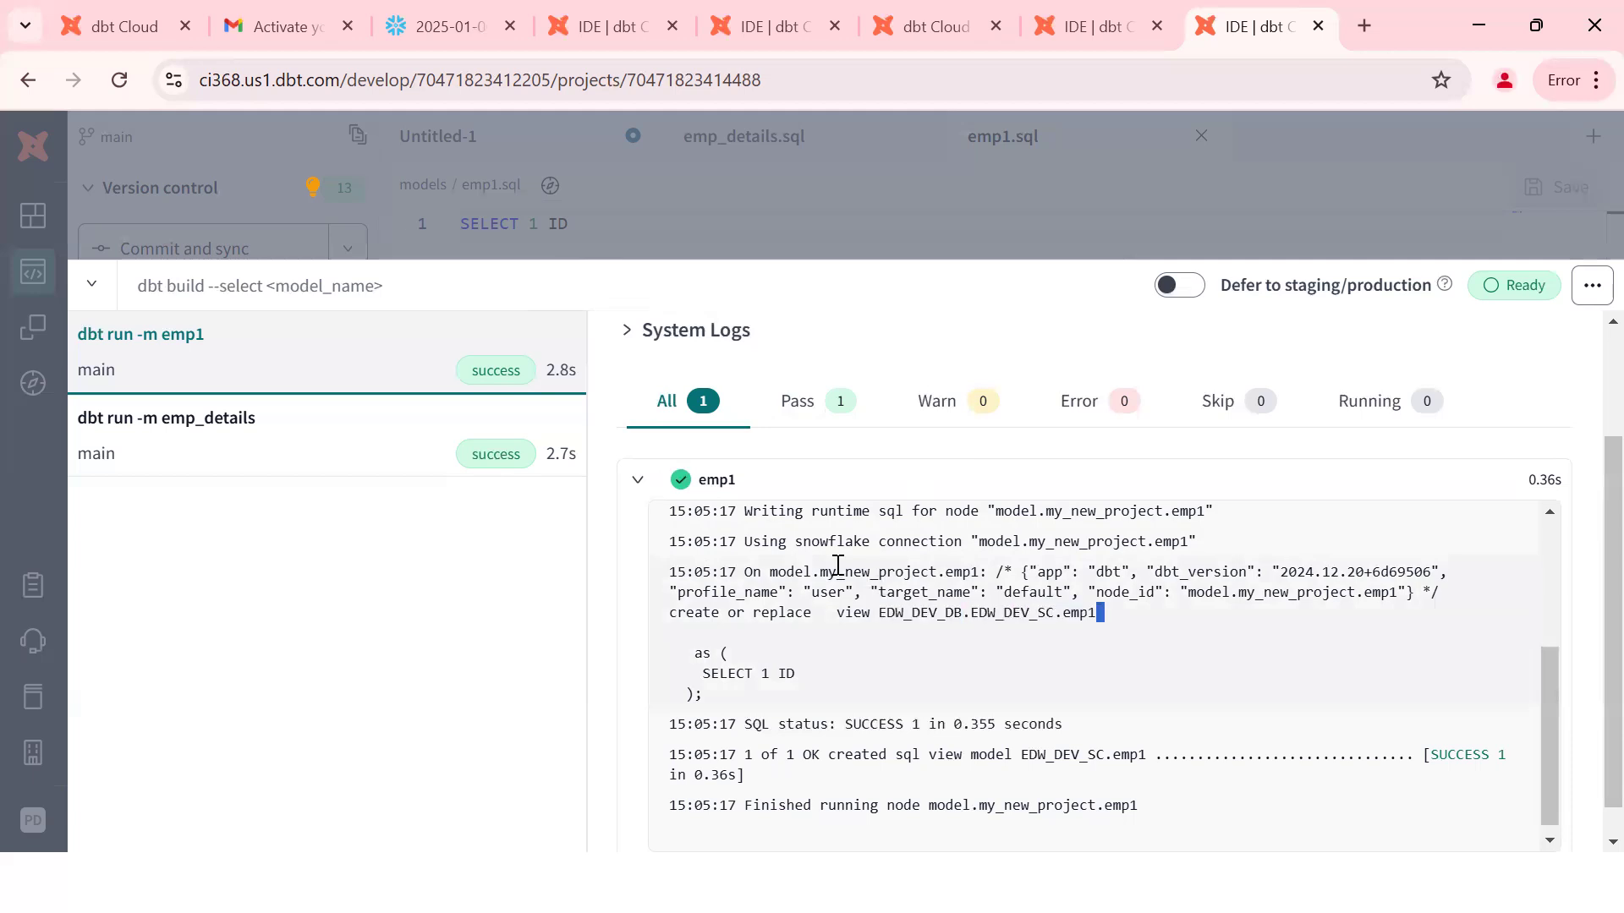
Step: Run SHOW VIEWS; on a new worksheet line and add the comment --NORM MV SECURE TEMPORARY
click(487, 8)
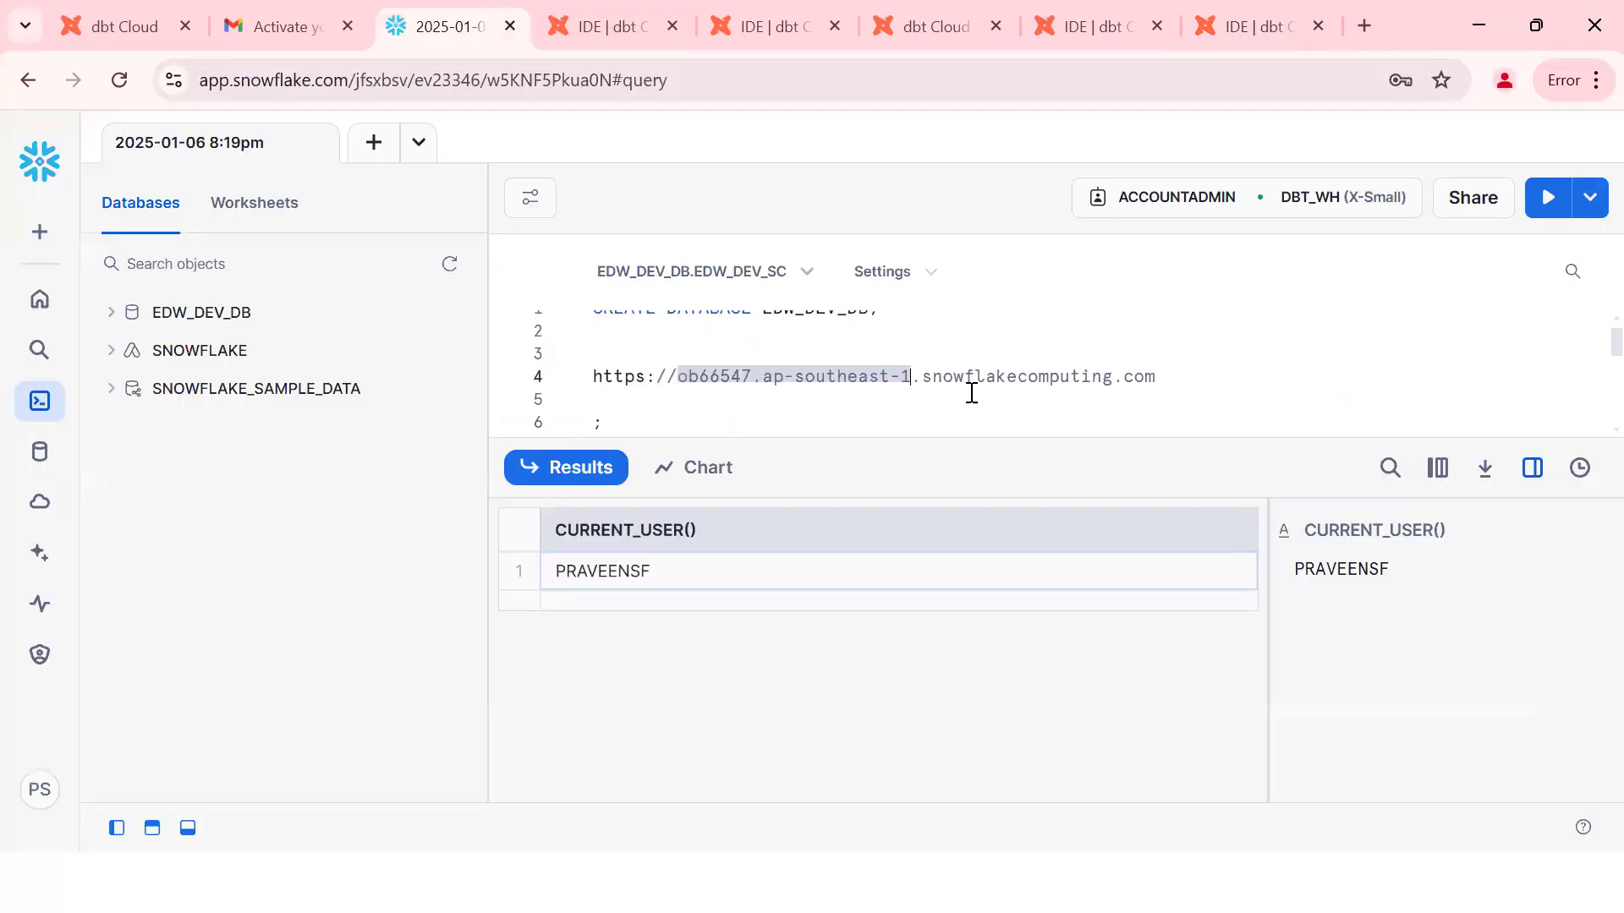
click(1116, 402)
key(Down)
key(Down)
key(Down)
key(Down)
key(Down)
key(Down)
key(Down)
key(Down)
key(Down)
key(Down)
key(Down)
key(Down)
key(Down)
key(Down)
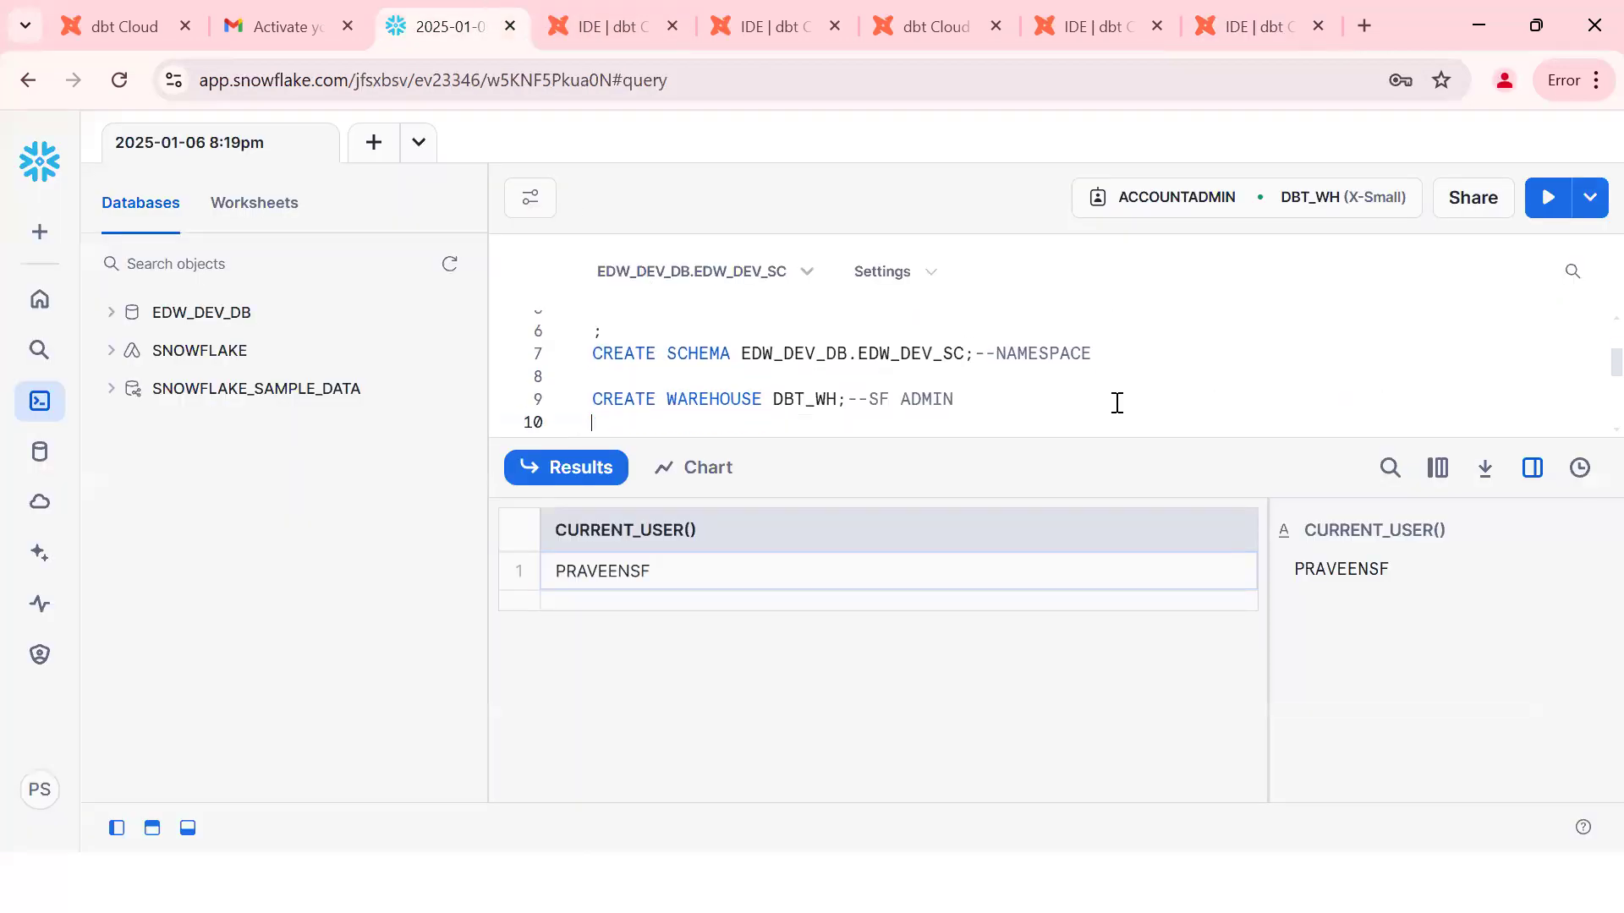
key(Down)
key(Down)
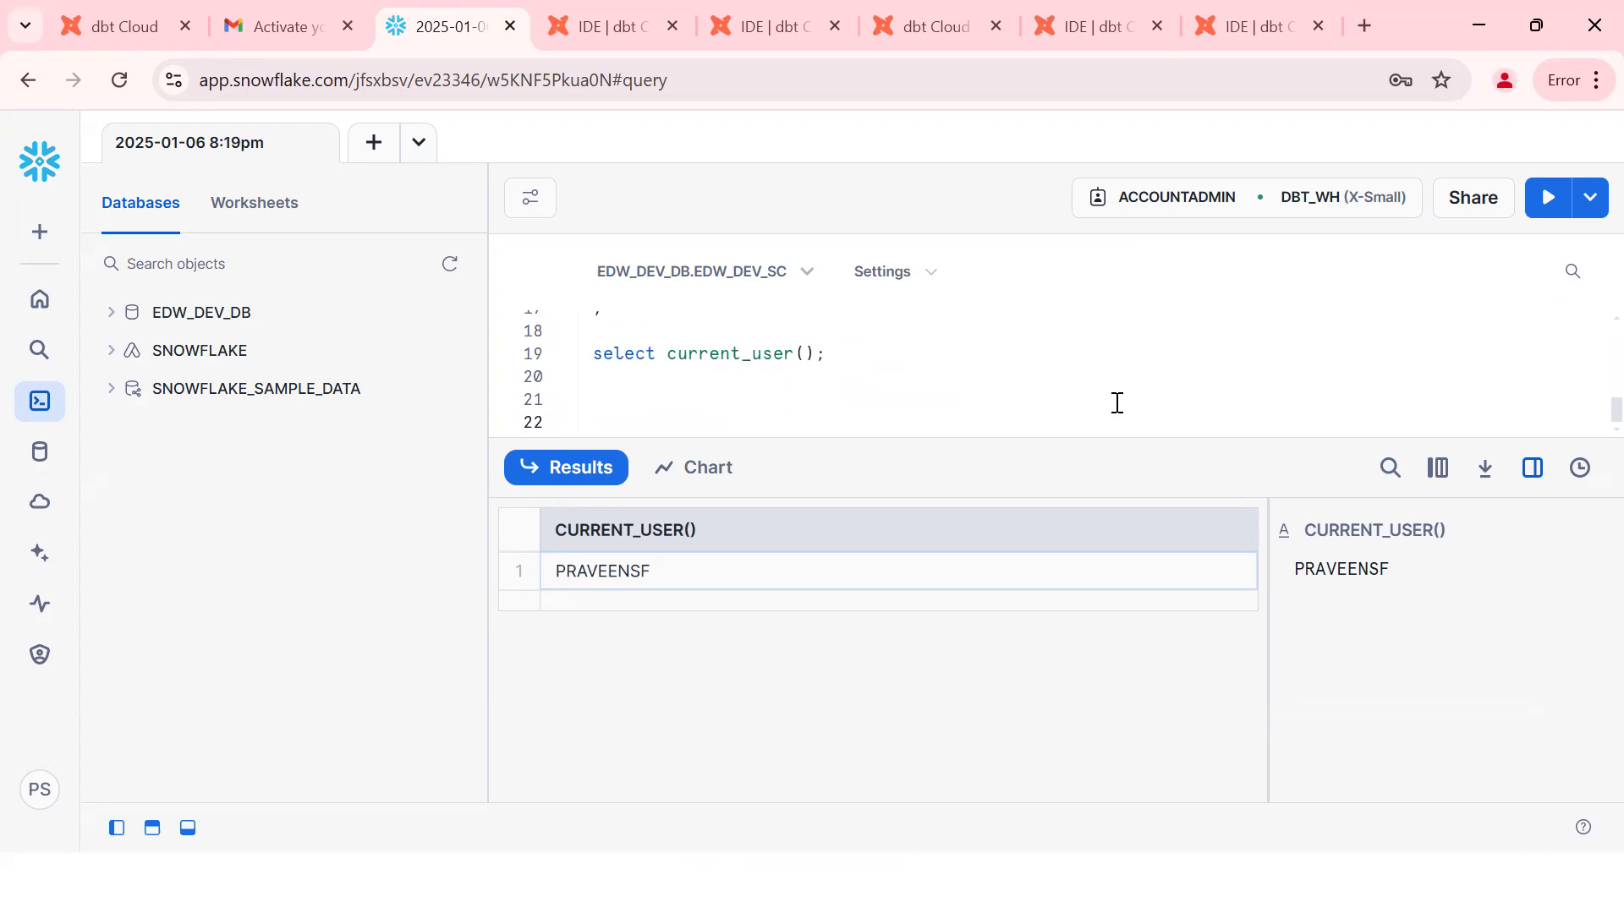
text(SHOW VIE)
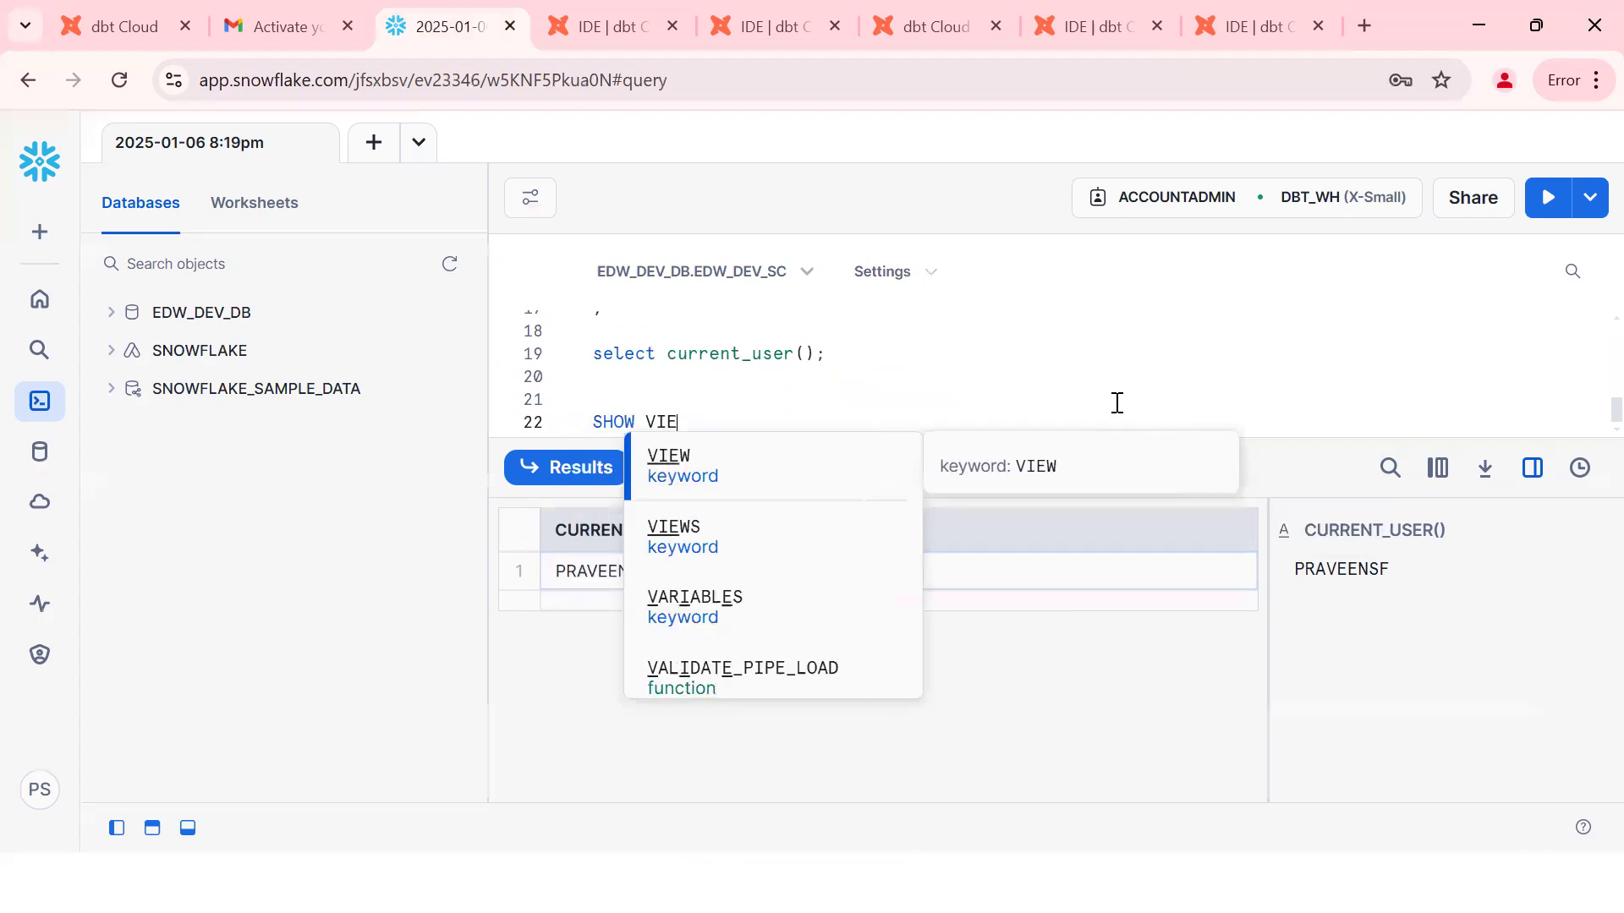
text(WS;)
key(ctrl+Return)
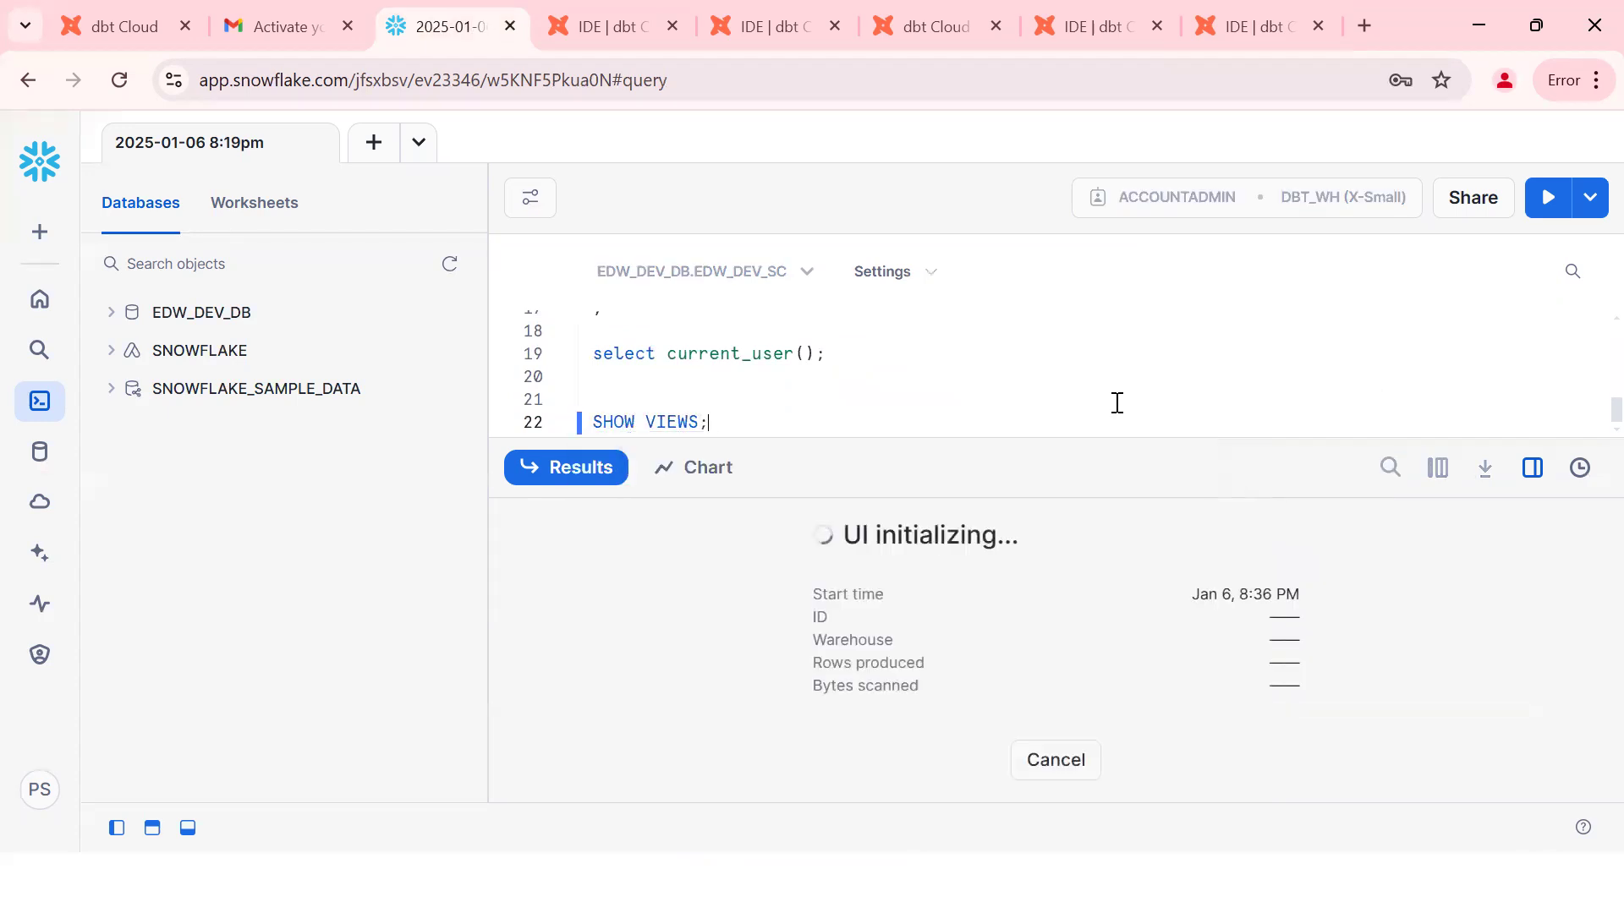
text(--)
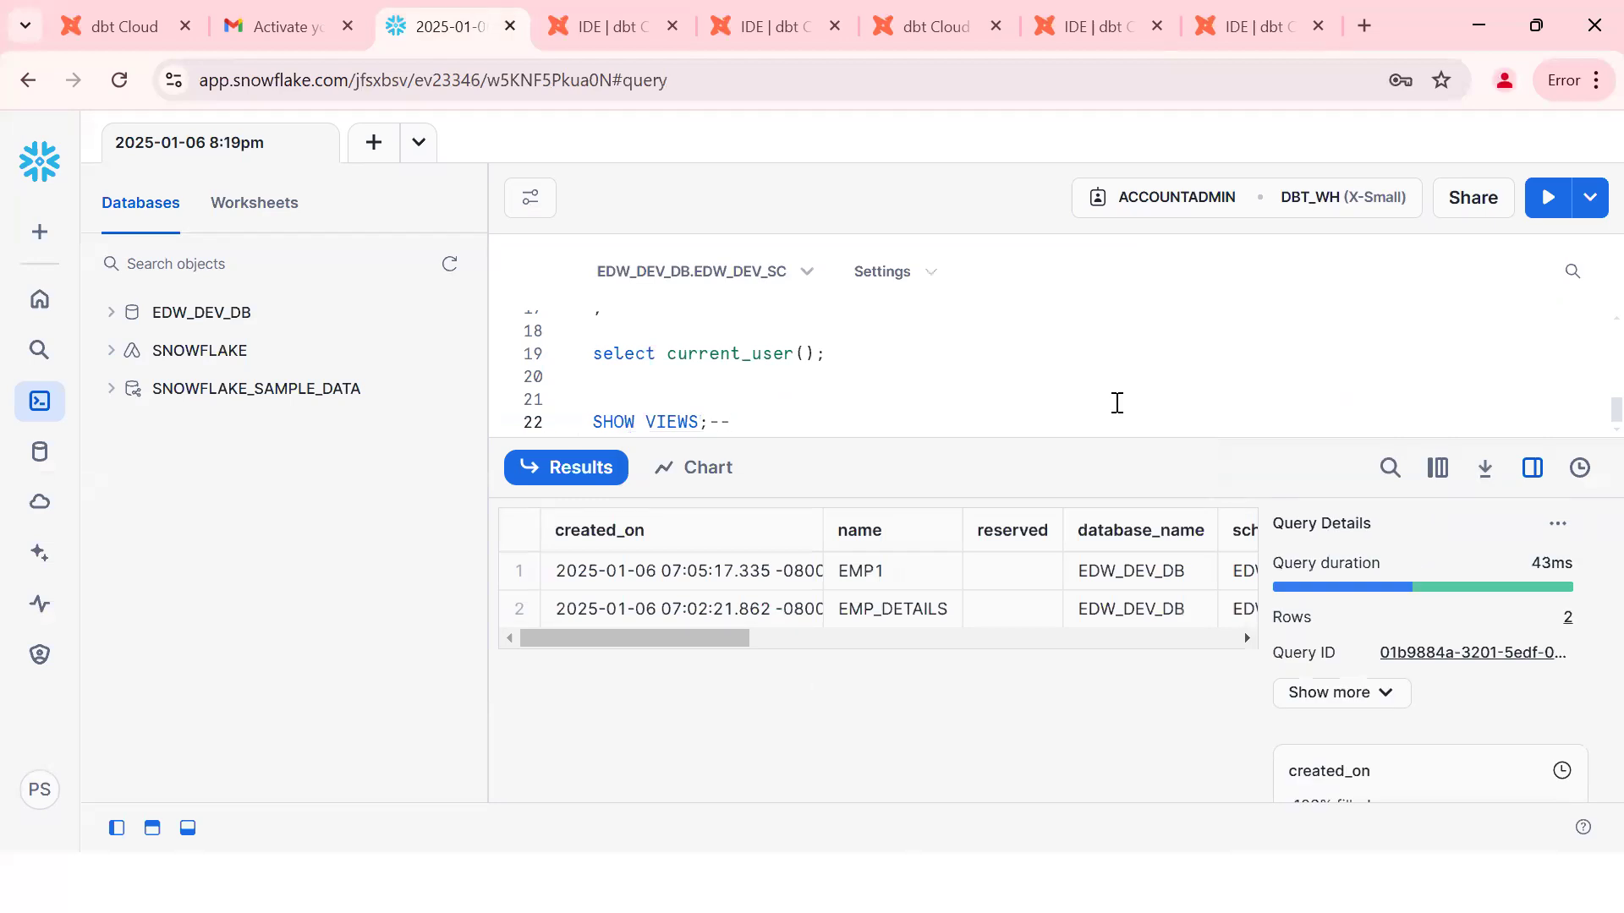
text(NORM MV S)
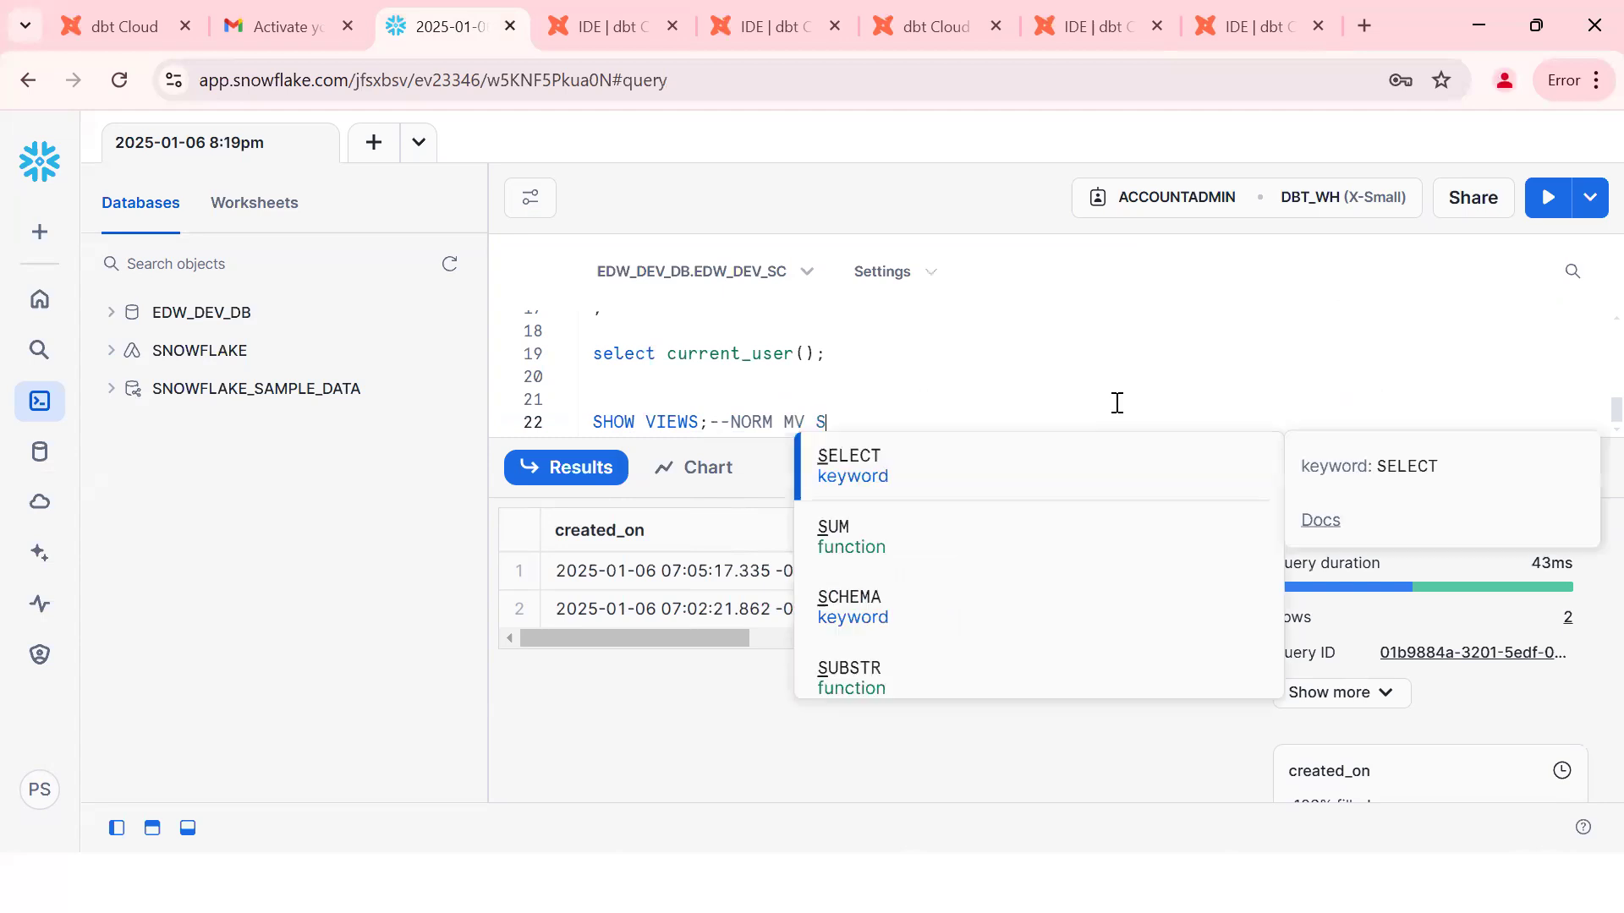
text(ECURE)
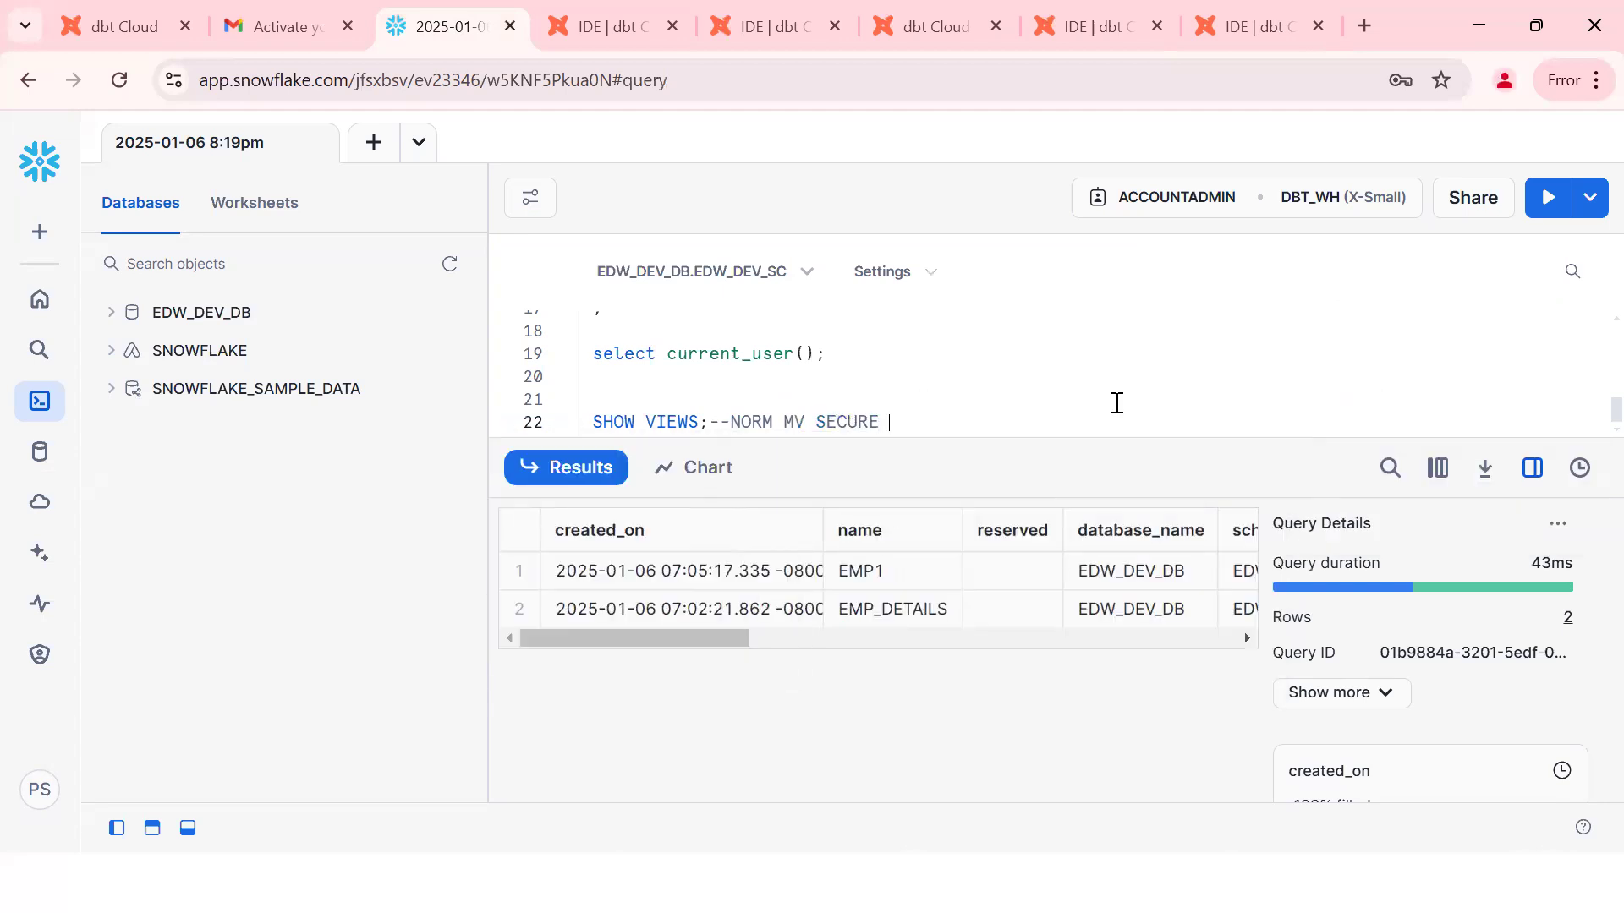
text( TEMPORARY)
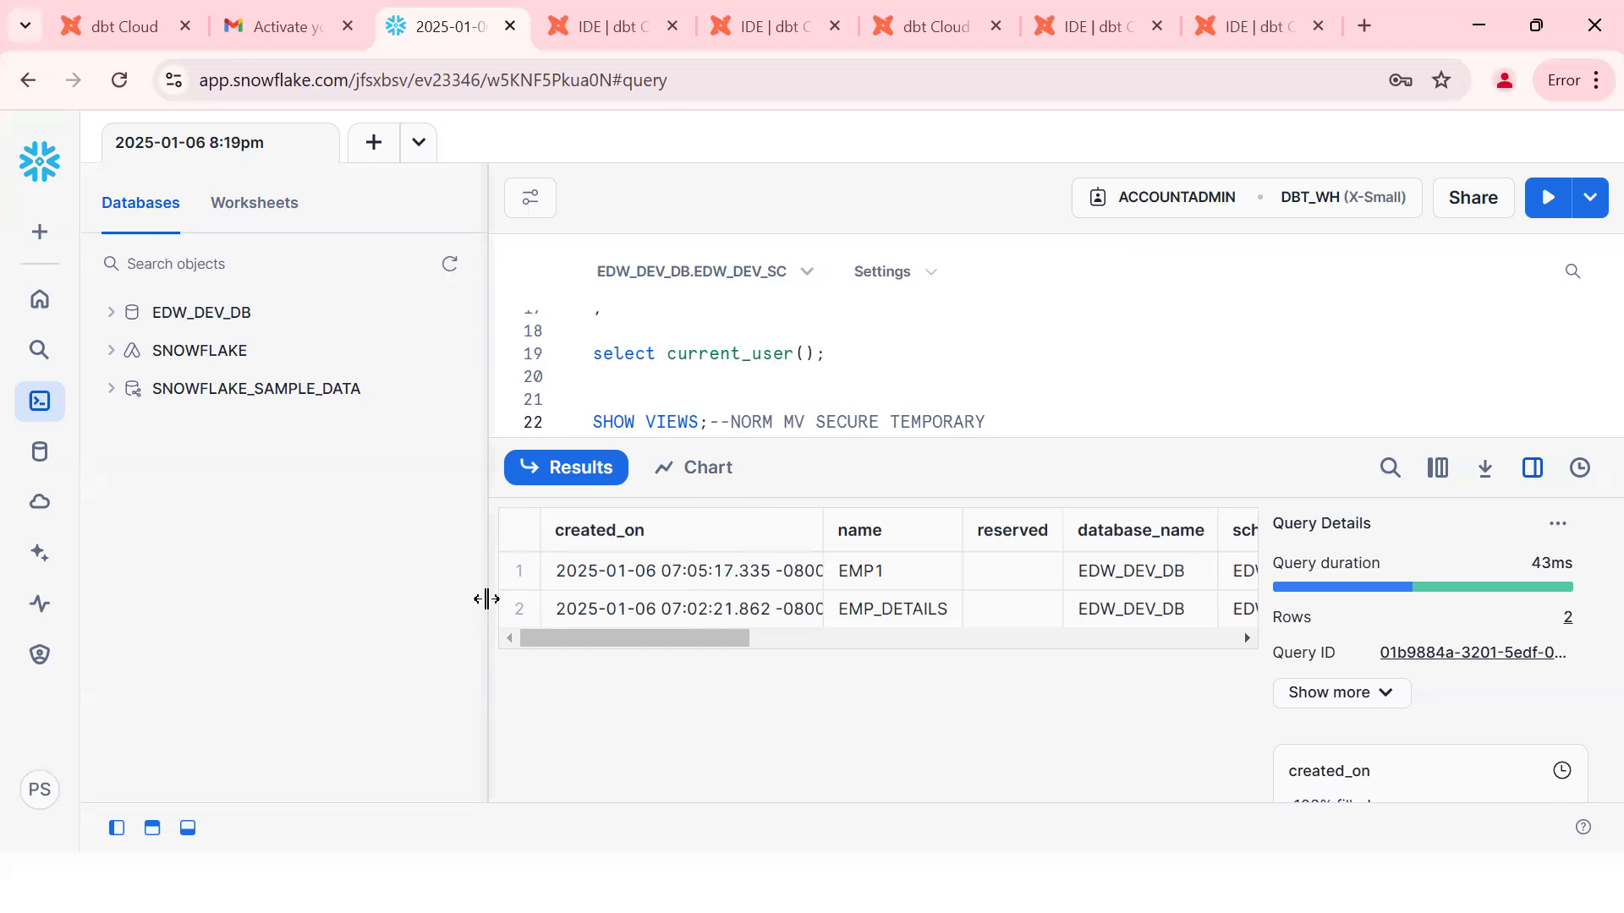
Step: Collapse the object browser and hide query stats, scrolling the results to is_secure
drag(486, 599, 364, 585)
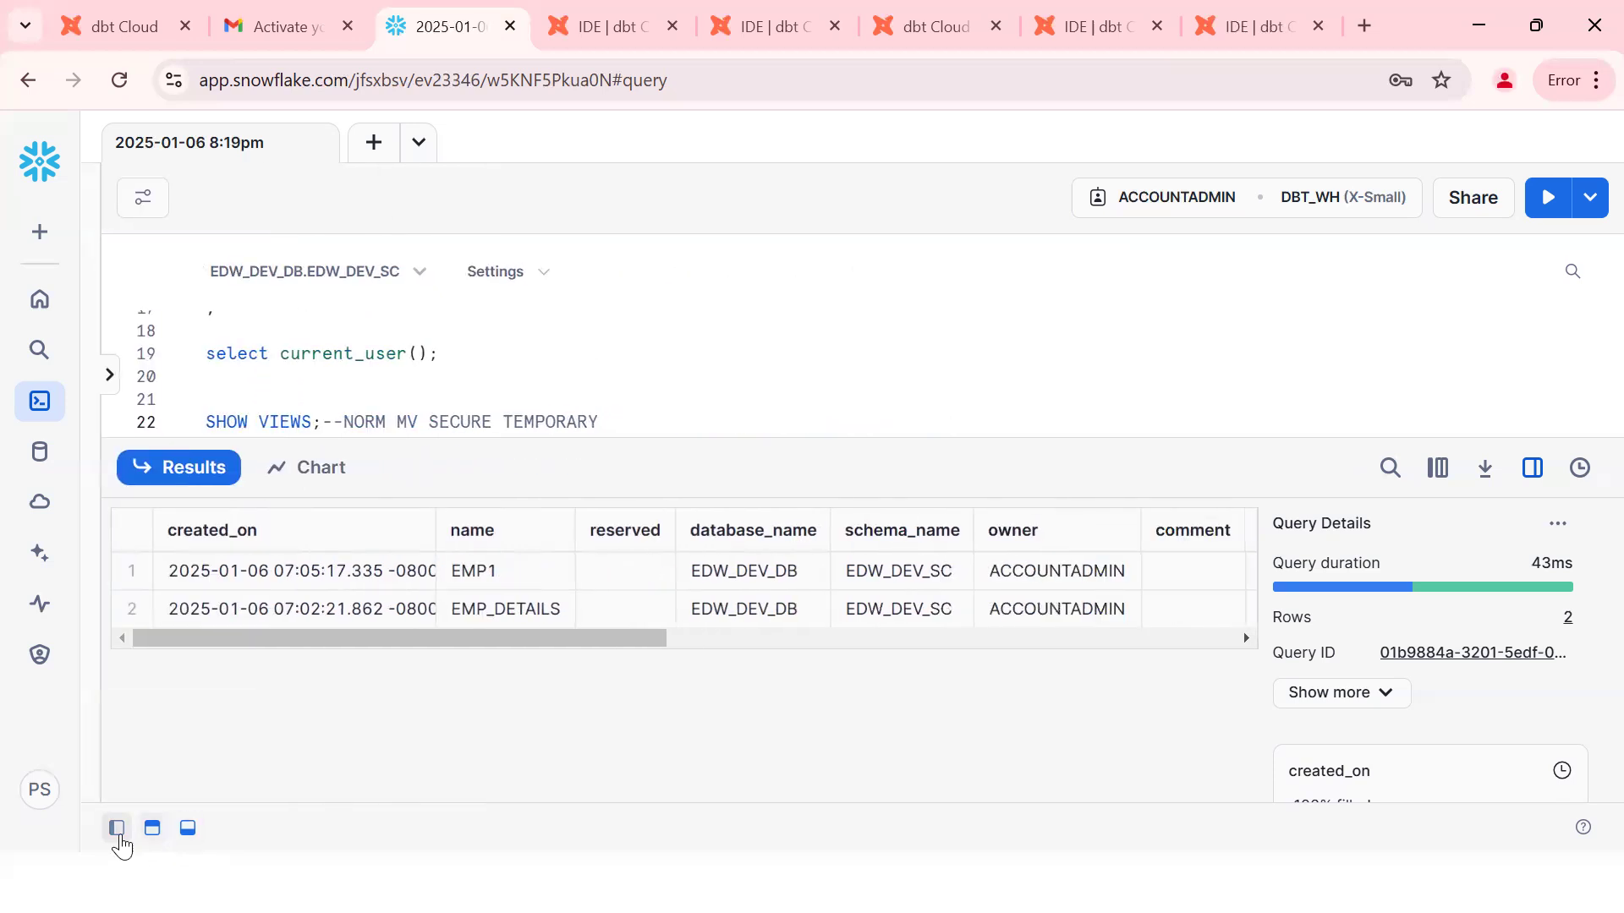
click(116, 830)
click(117, 829)
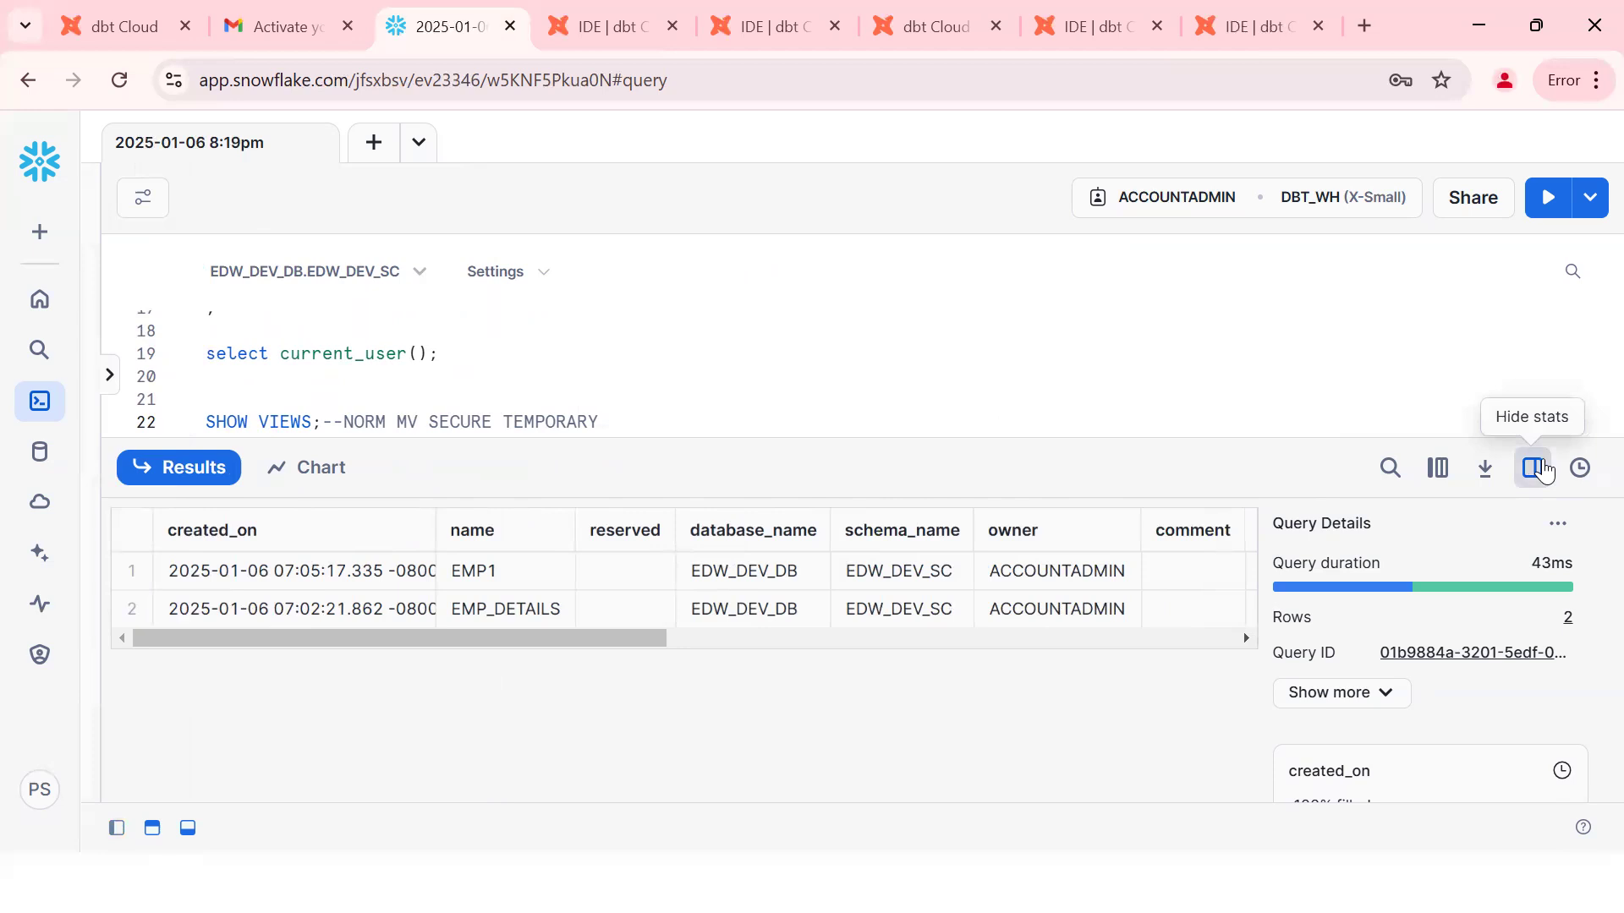
click(1543, 470)
drag(827, 643, 1292, 640)
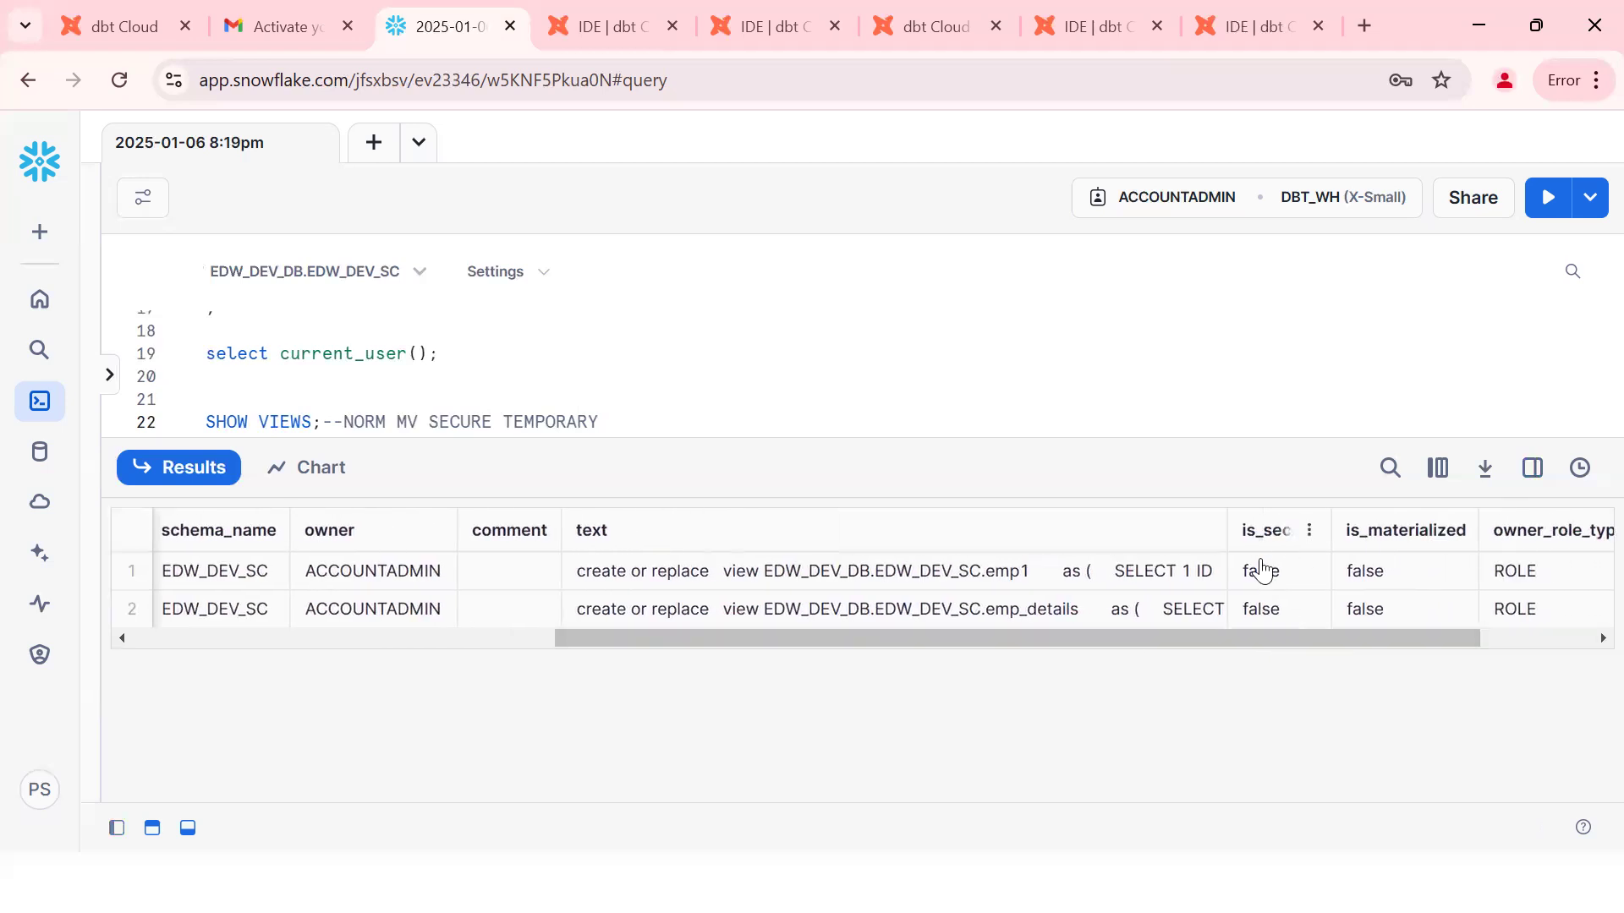
Step: Add IS_SECURE and IS_MATERILAZED note lines below the SHOW VIEWS query
click(699, 423)
key(Return)
key(Return)
text(IS_SE)
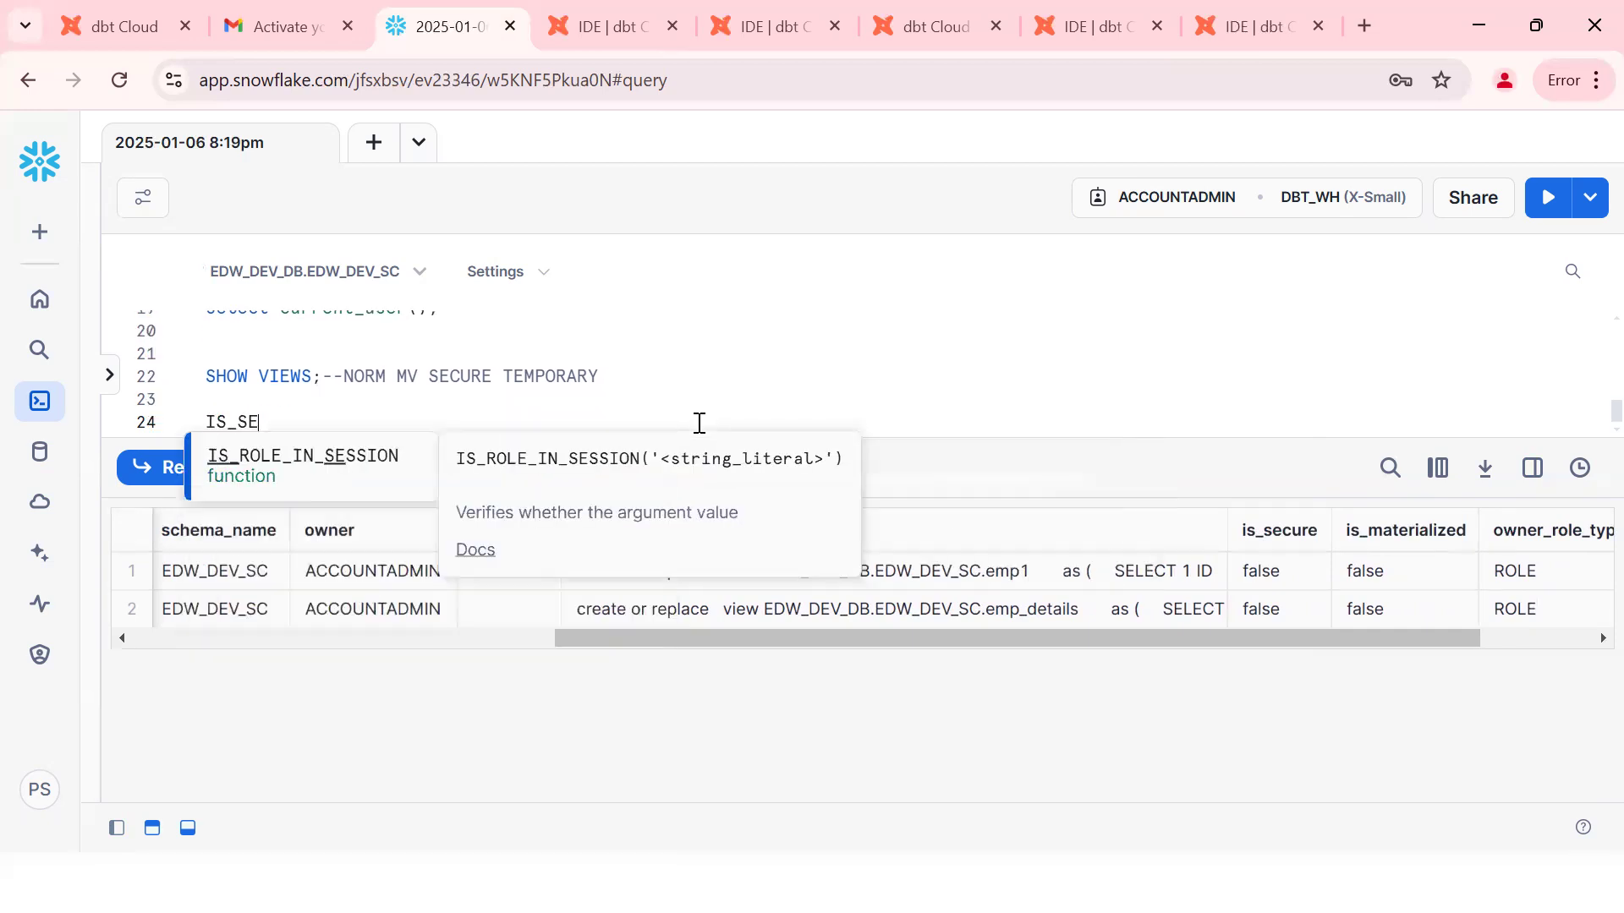
text(CURE)
key(Return)
text(IS)
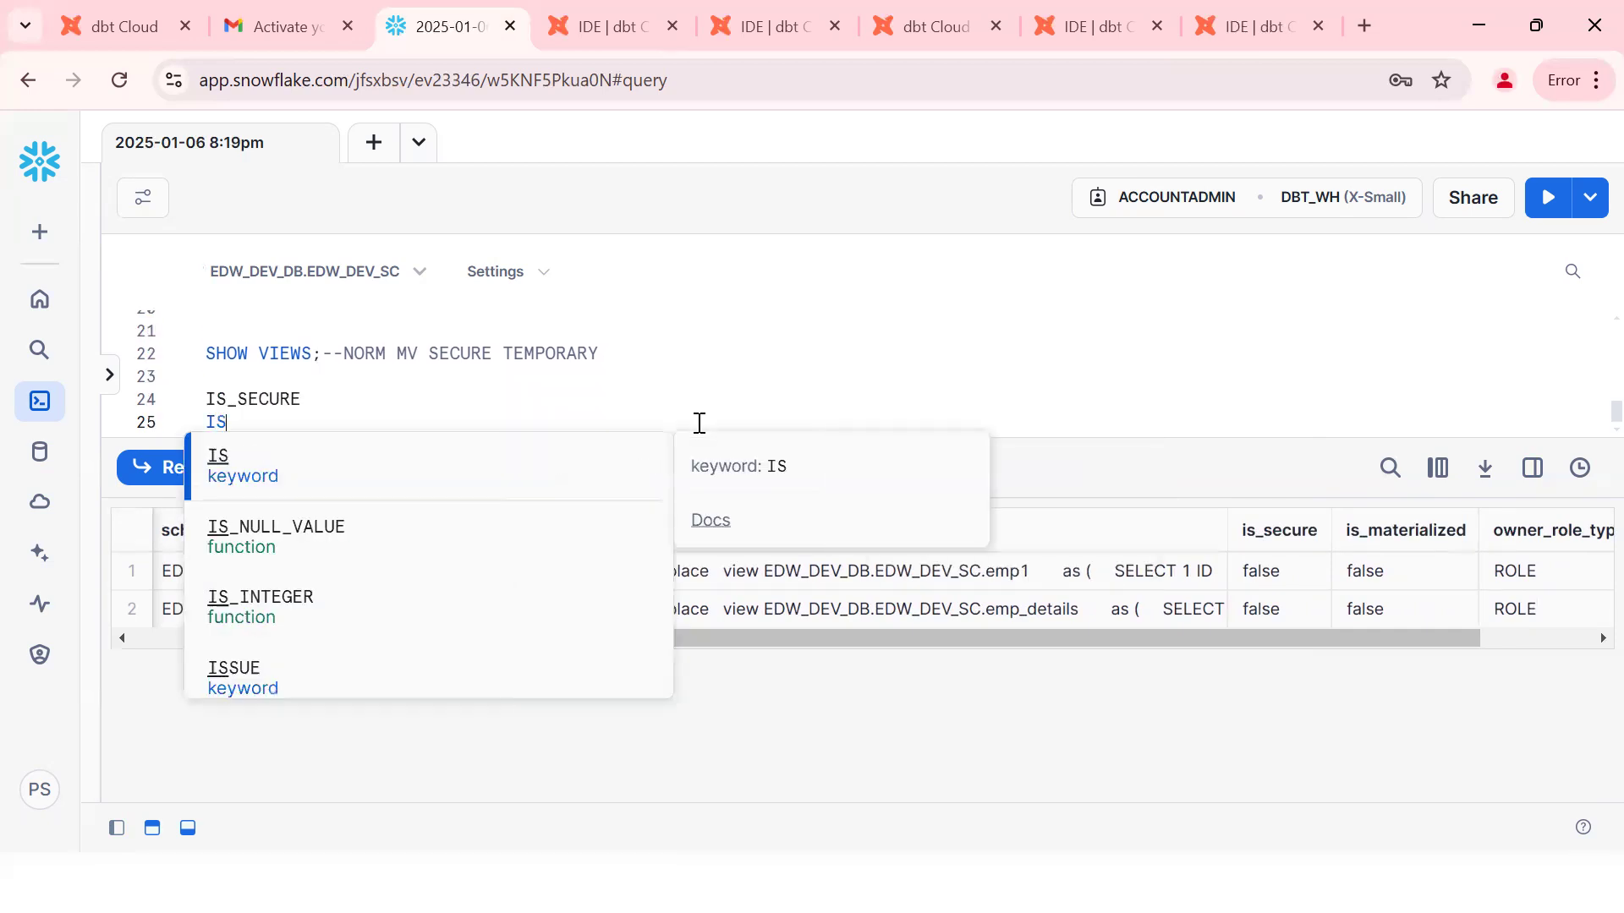
text(_MATERILAZED)
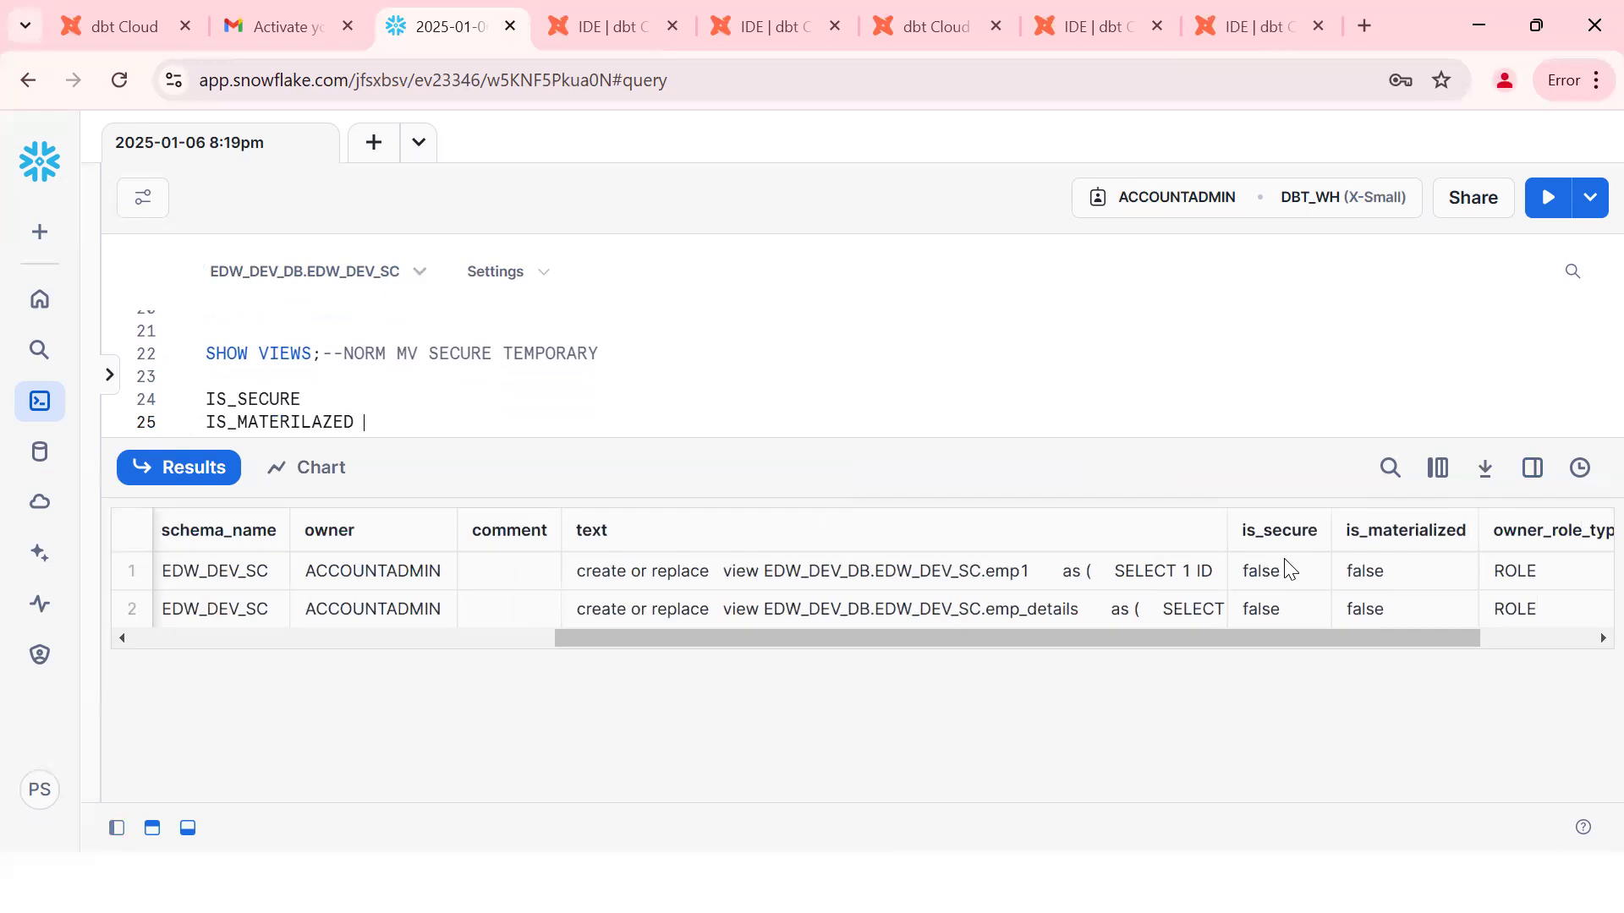
key(alt+Tab)
Step: Add the note 'BY DEFAULT WHENVER I RUN ANY MODEL =>NORMAL VIEW WILL BE CREATED' to the notes
click(999, 723)
key(End)
key(Return)
key(Return)
key(Return)
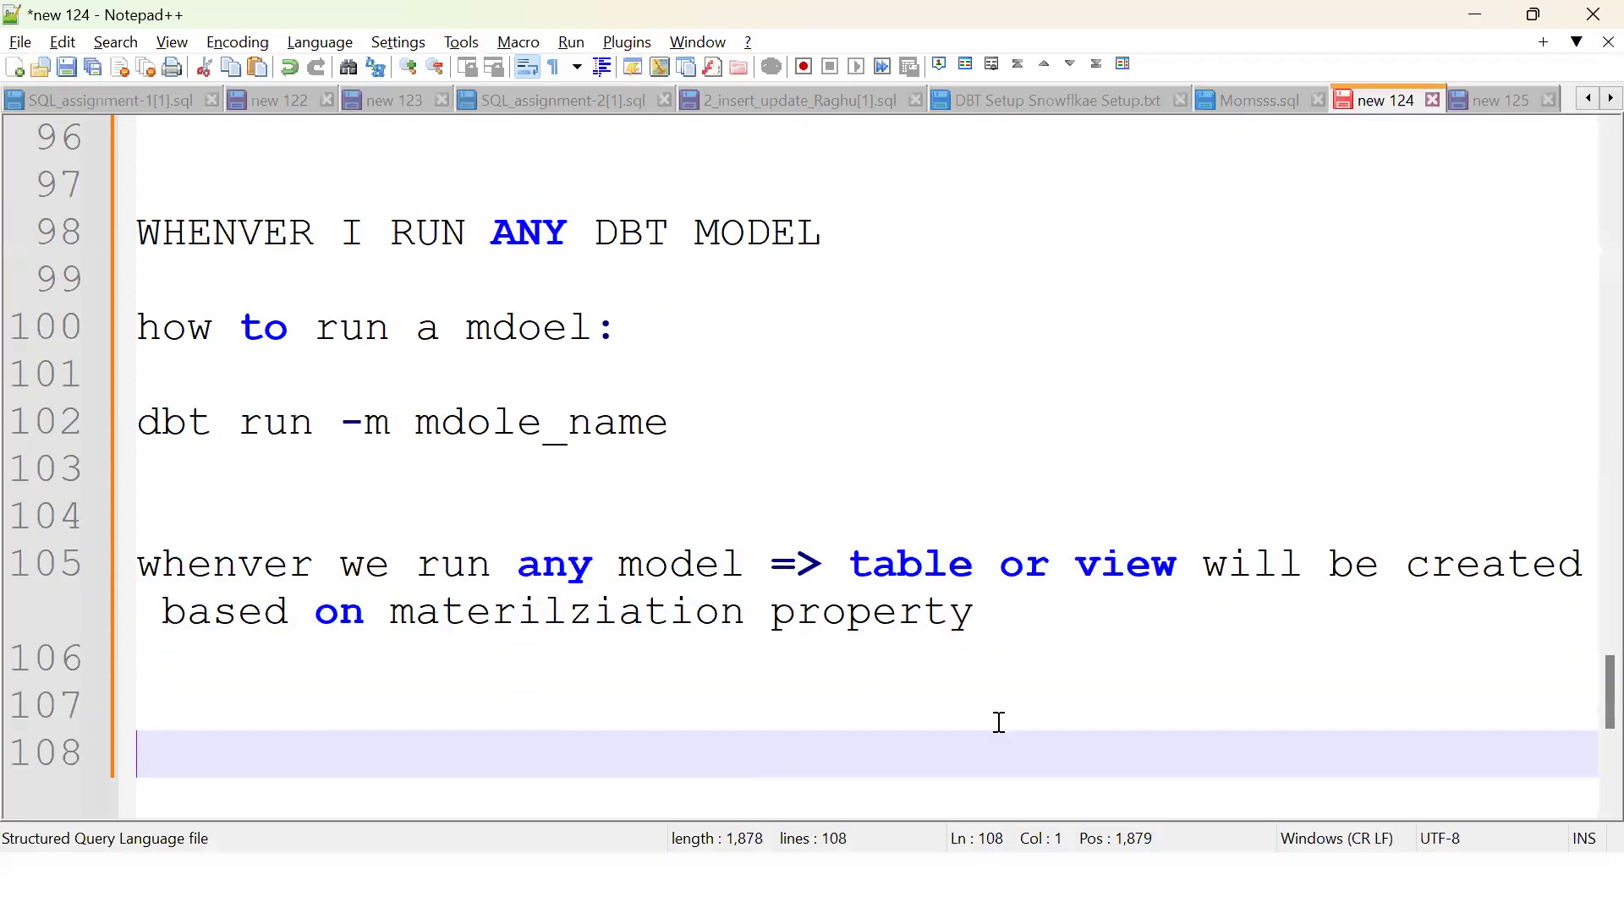
text(BY DEFAULT )
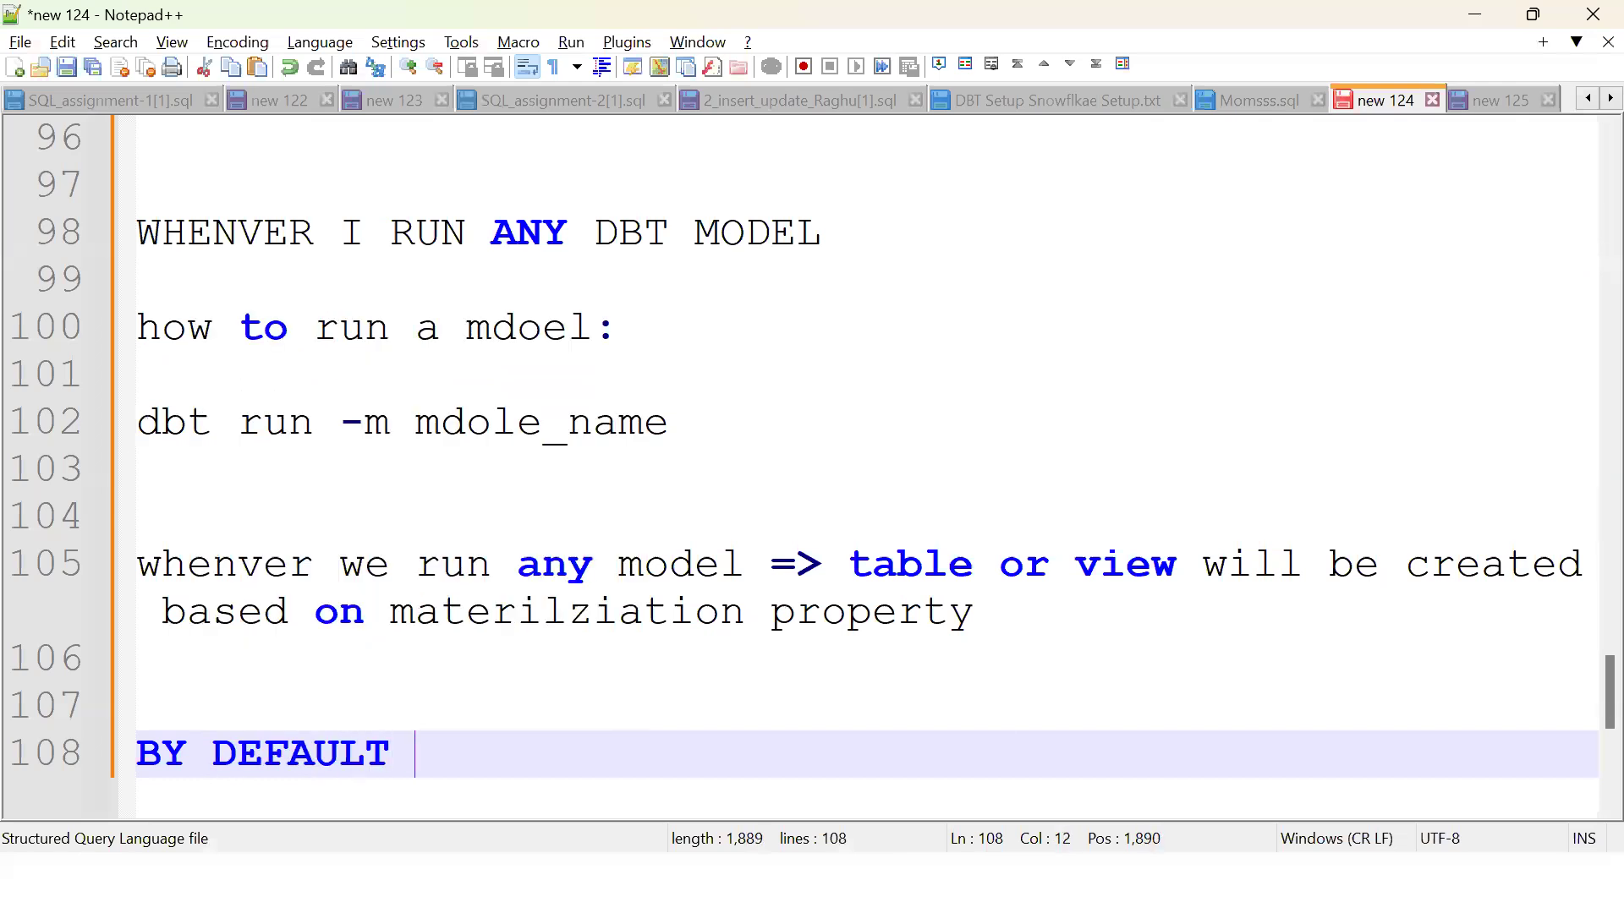
text(WHENVER I R)
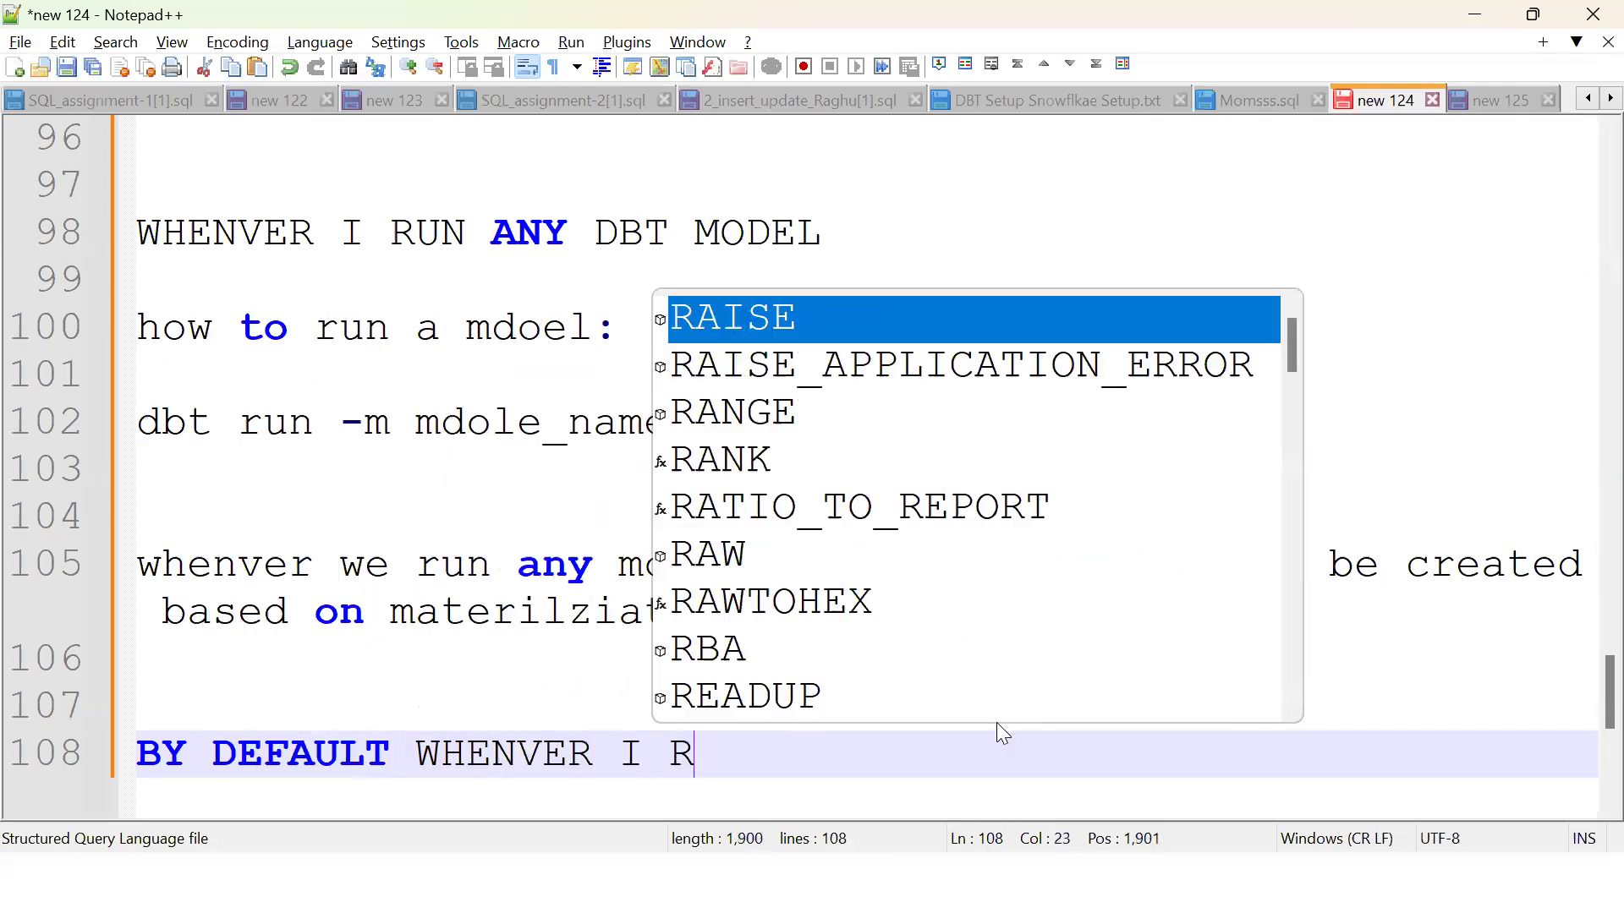
text(UN ANY MODEL)
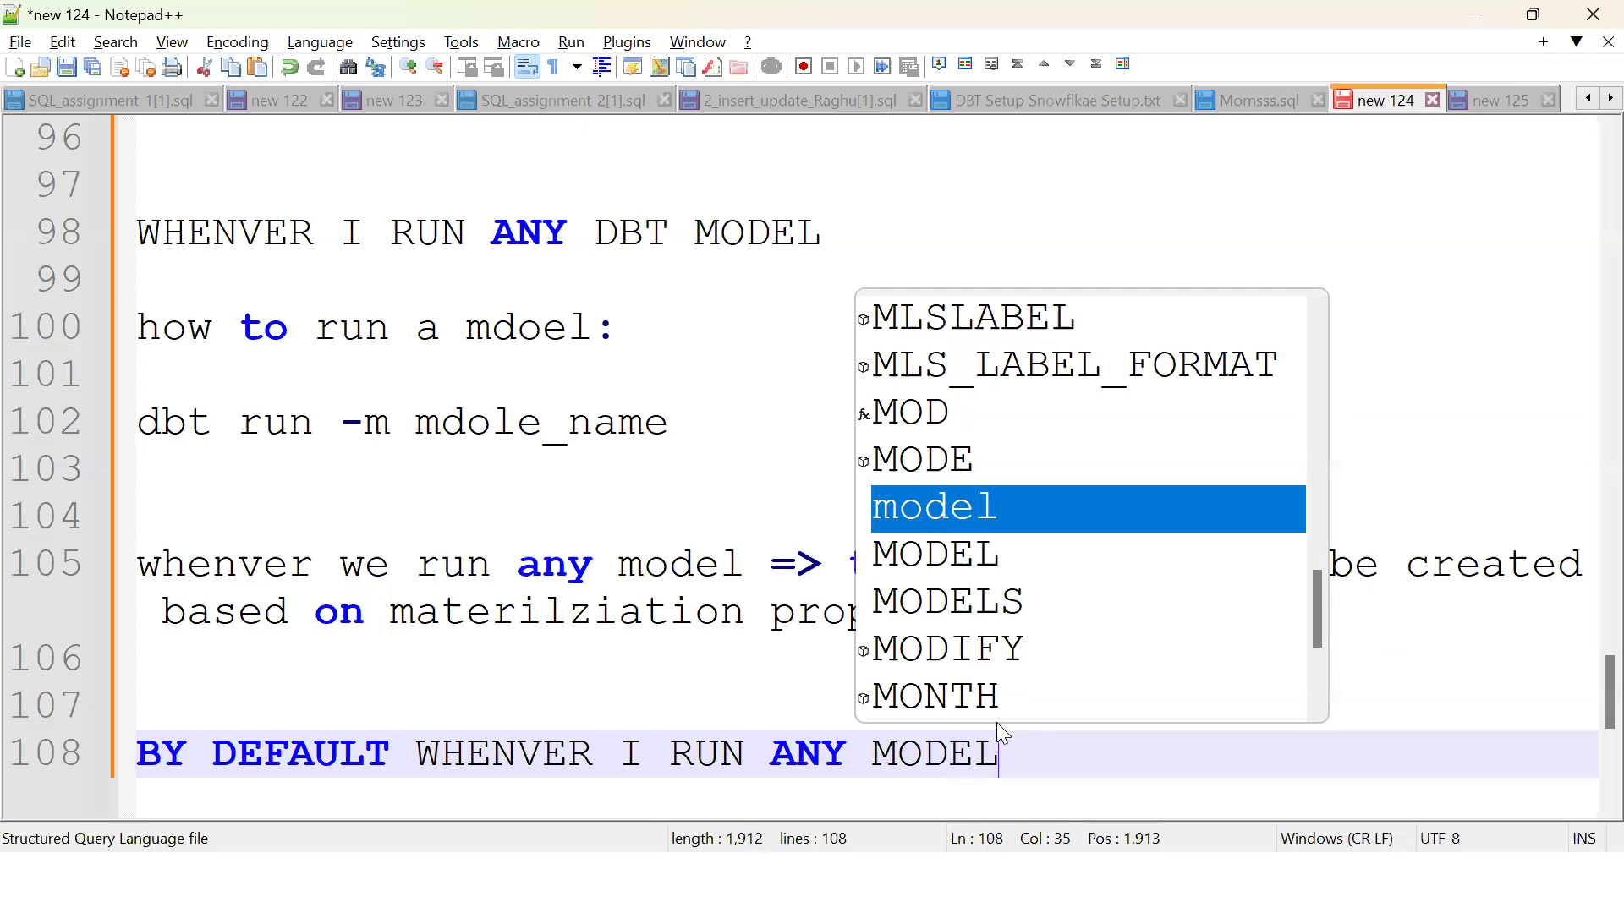
text( =>NORMA)
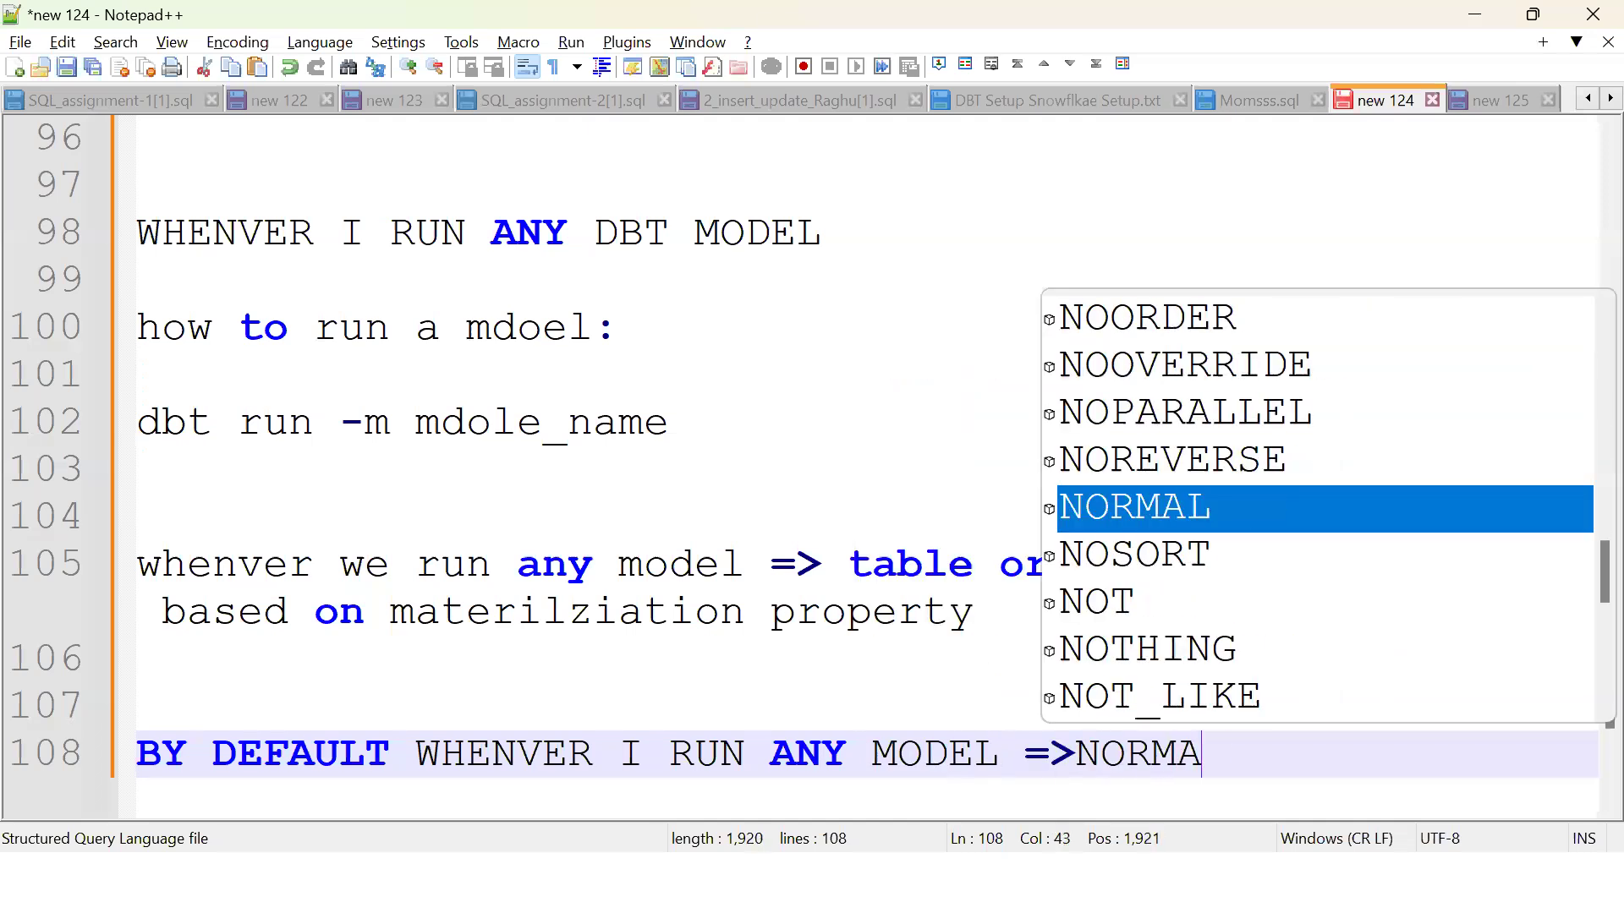
text(L VIEW WILL)
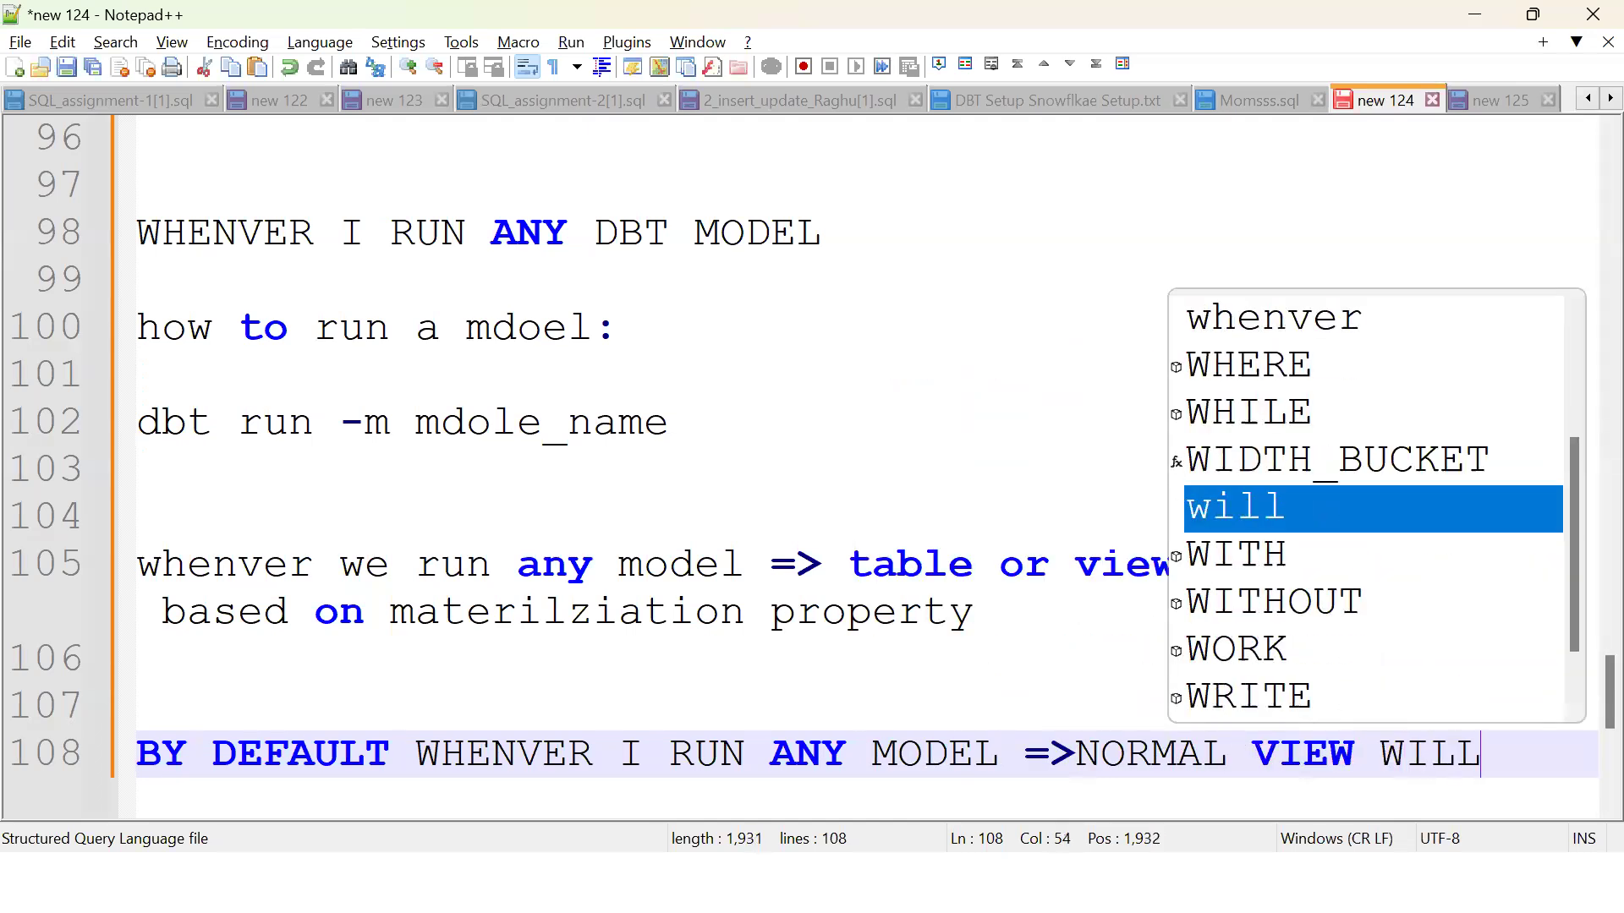
text( BE CREATED)
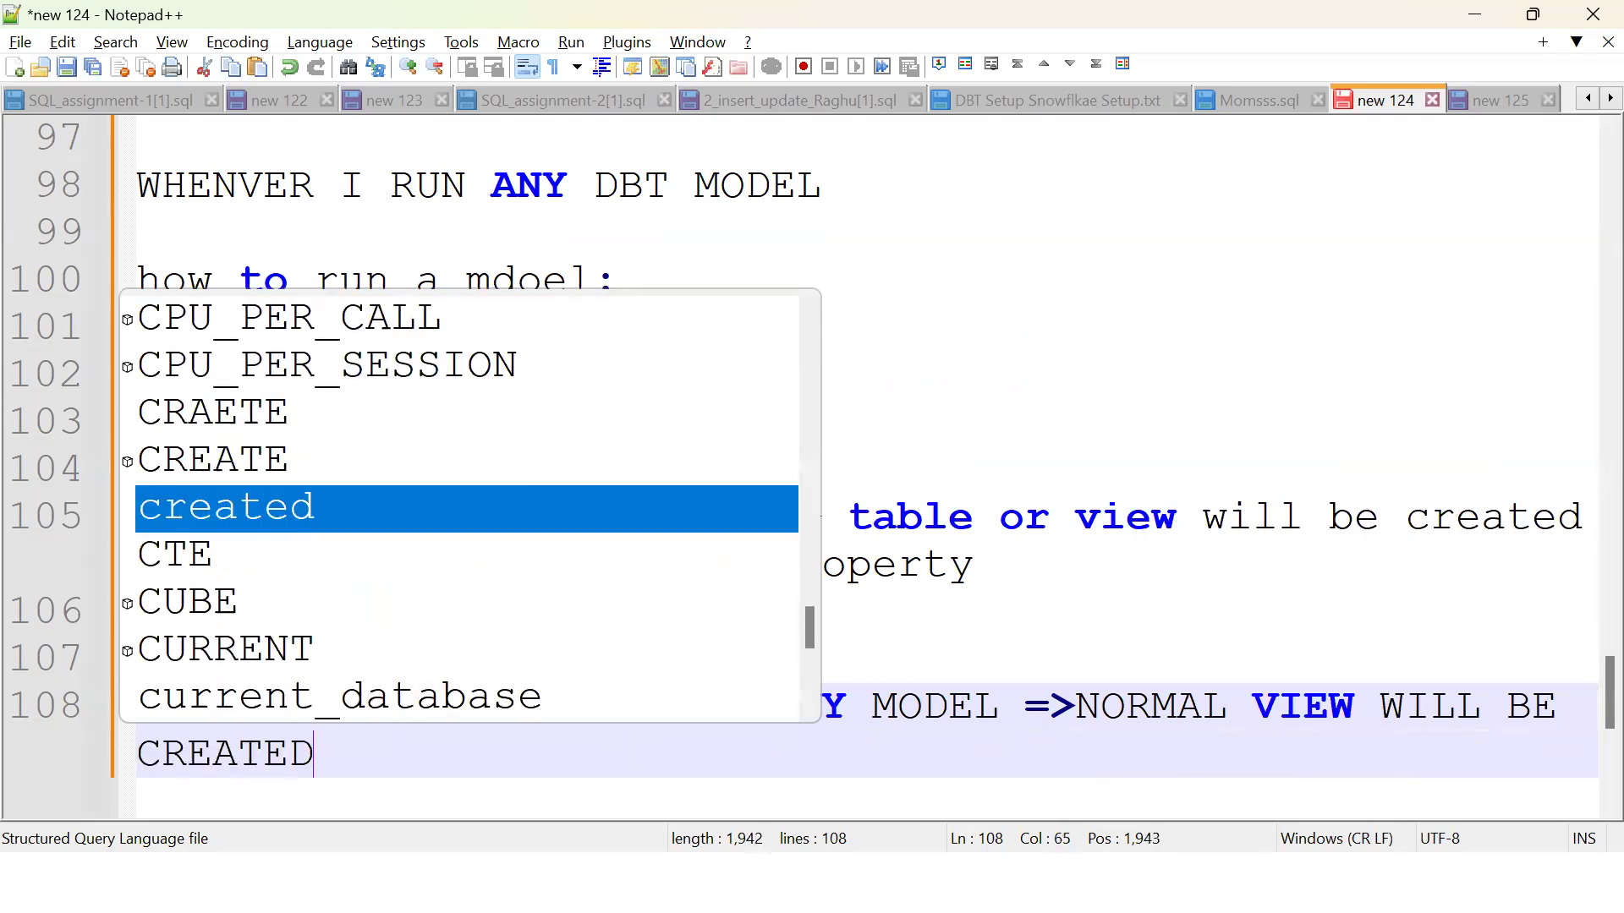
key(Escape)
key(alt+Tab)
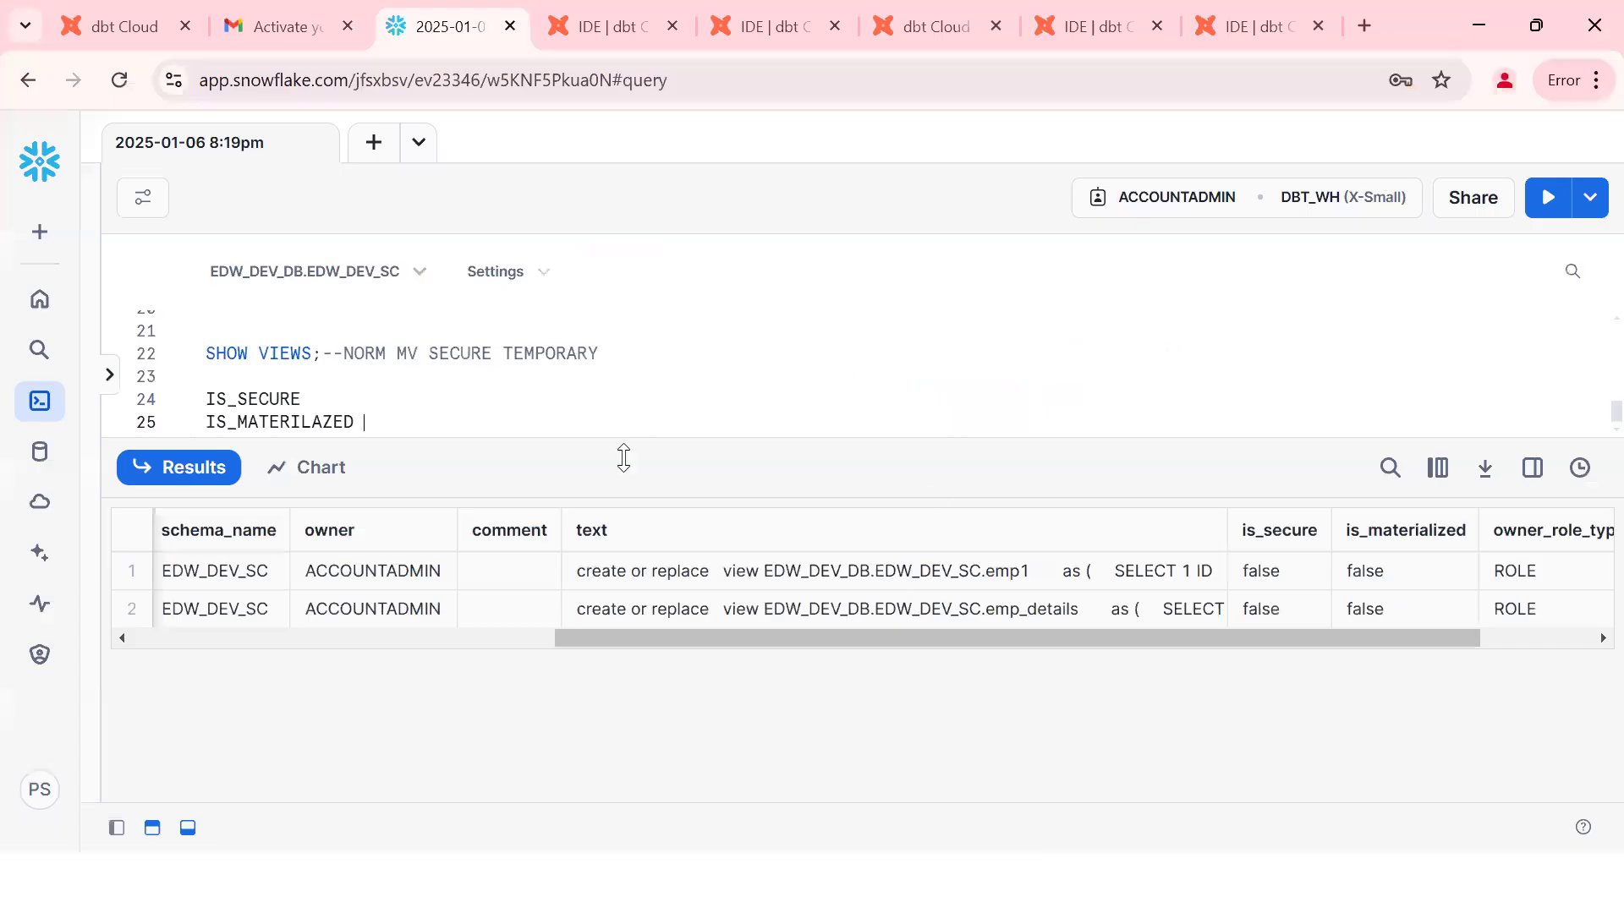
Step: Close the leftover project-setup tab in dbt Cloud and expand the command history
click(757, 577)
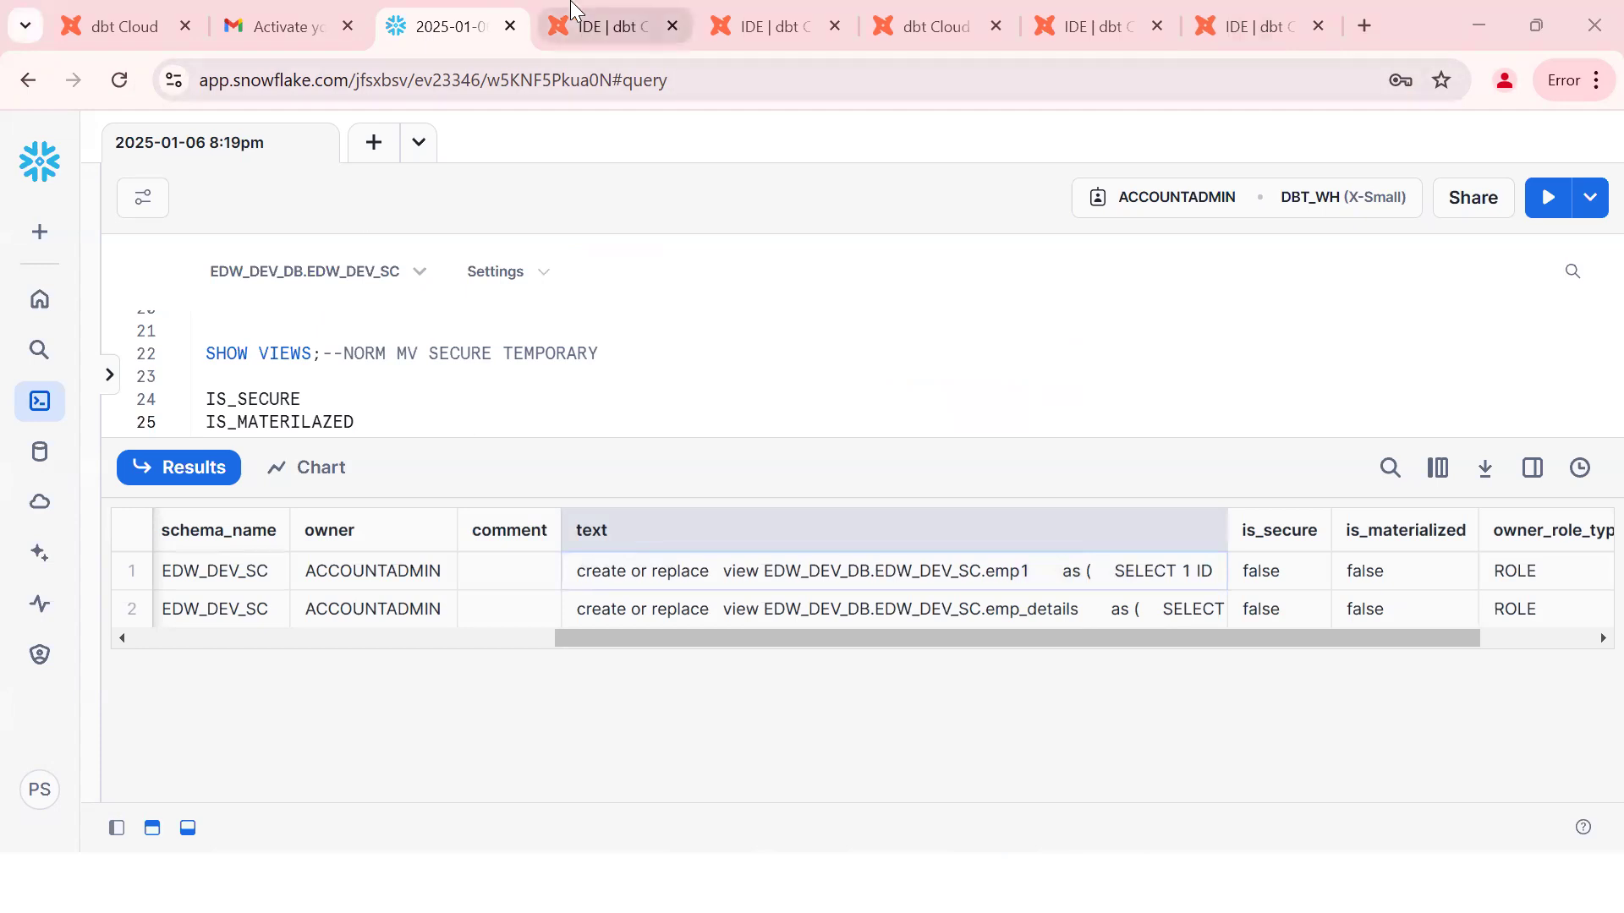
click(572, 12)
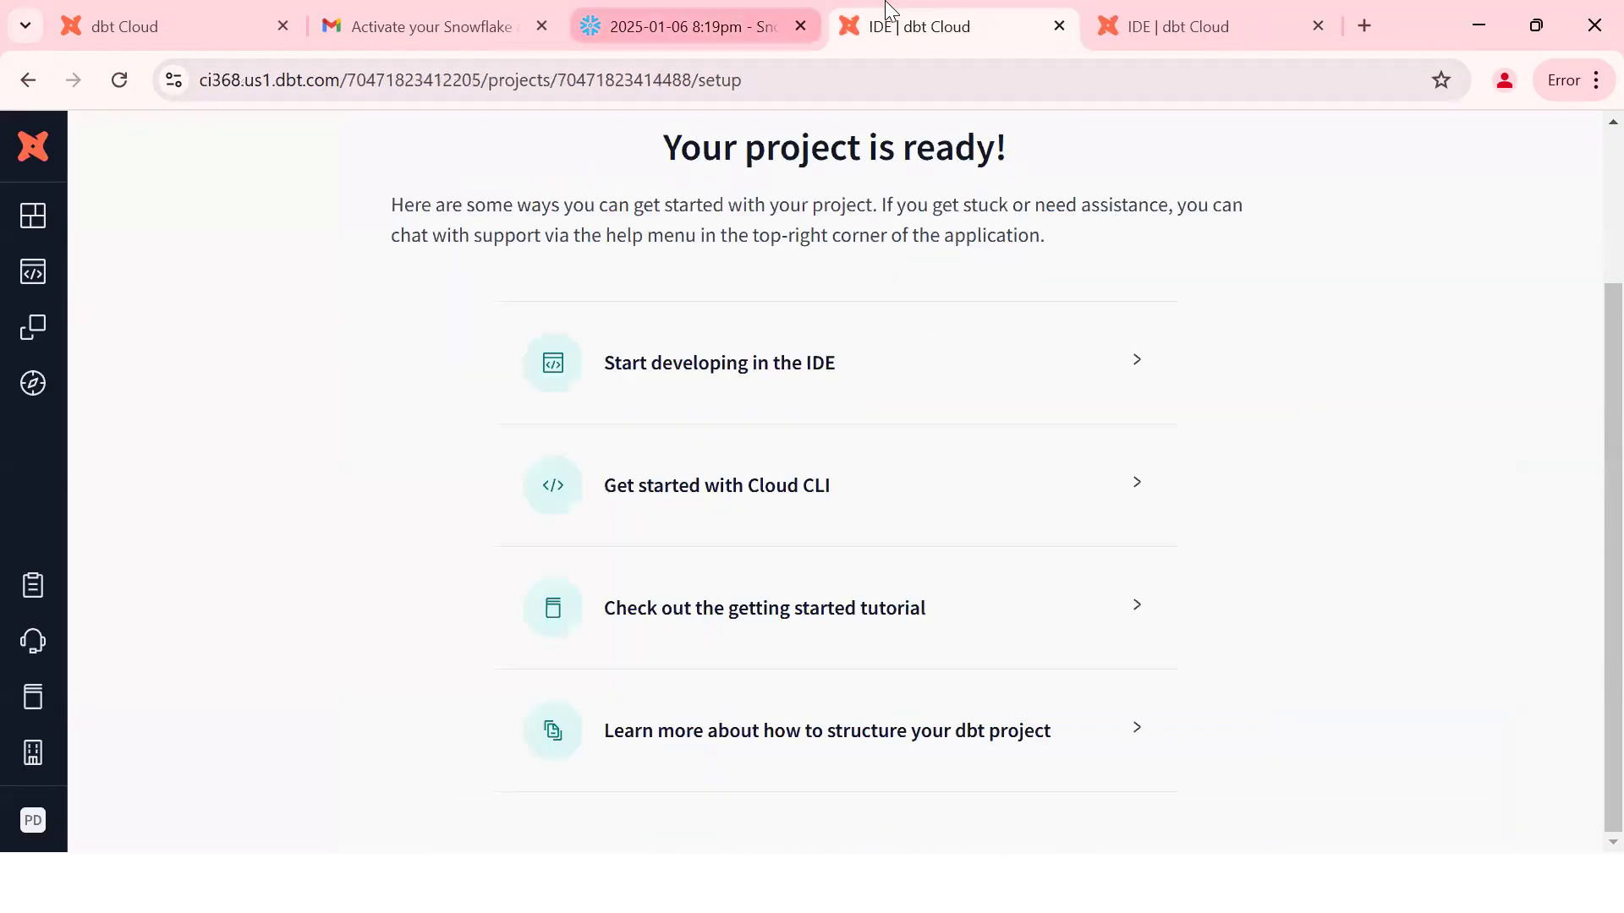
click(1059, 26)
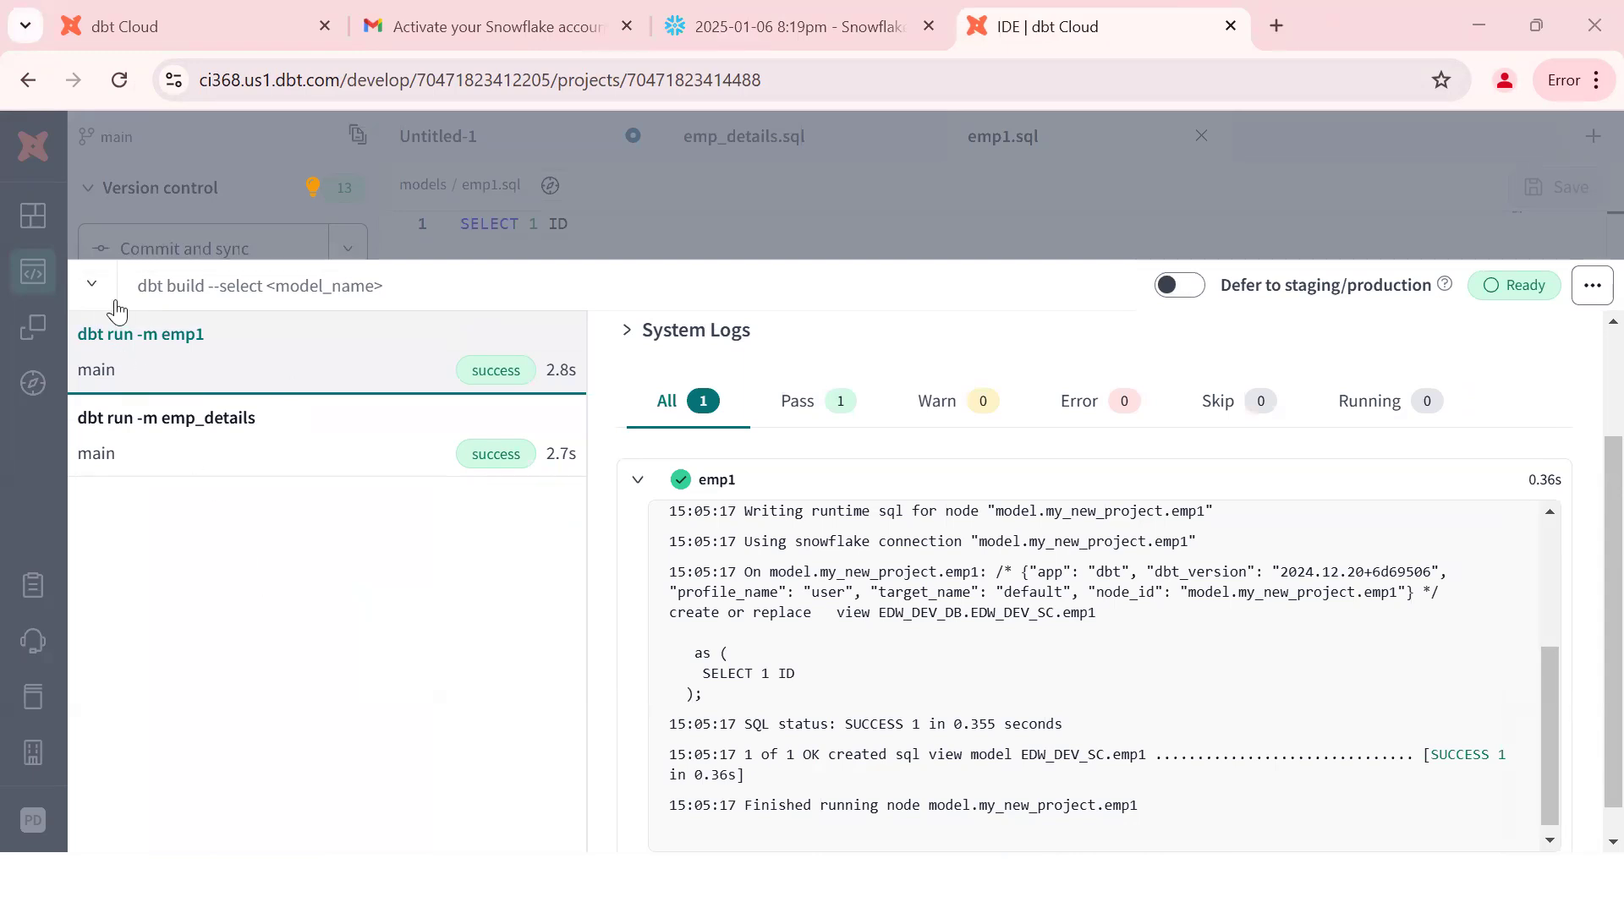
click(514, 201)
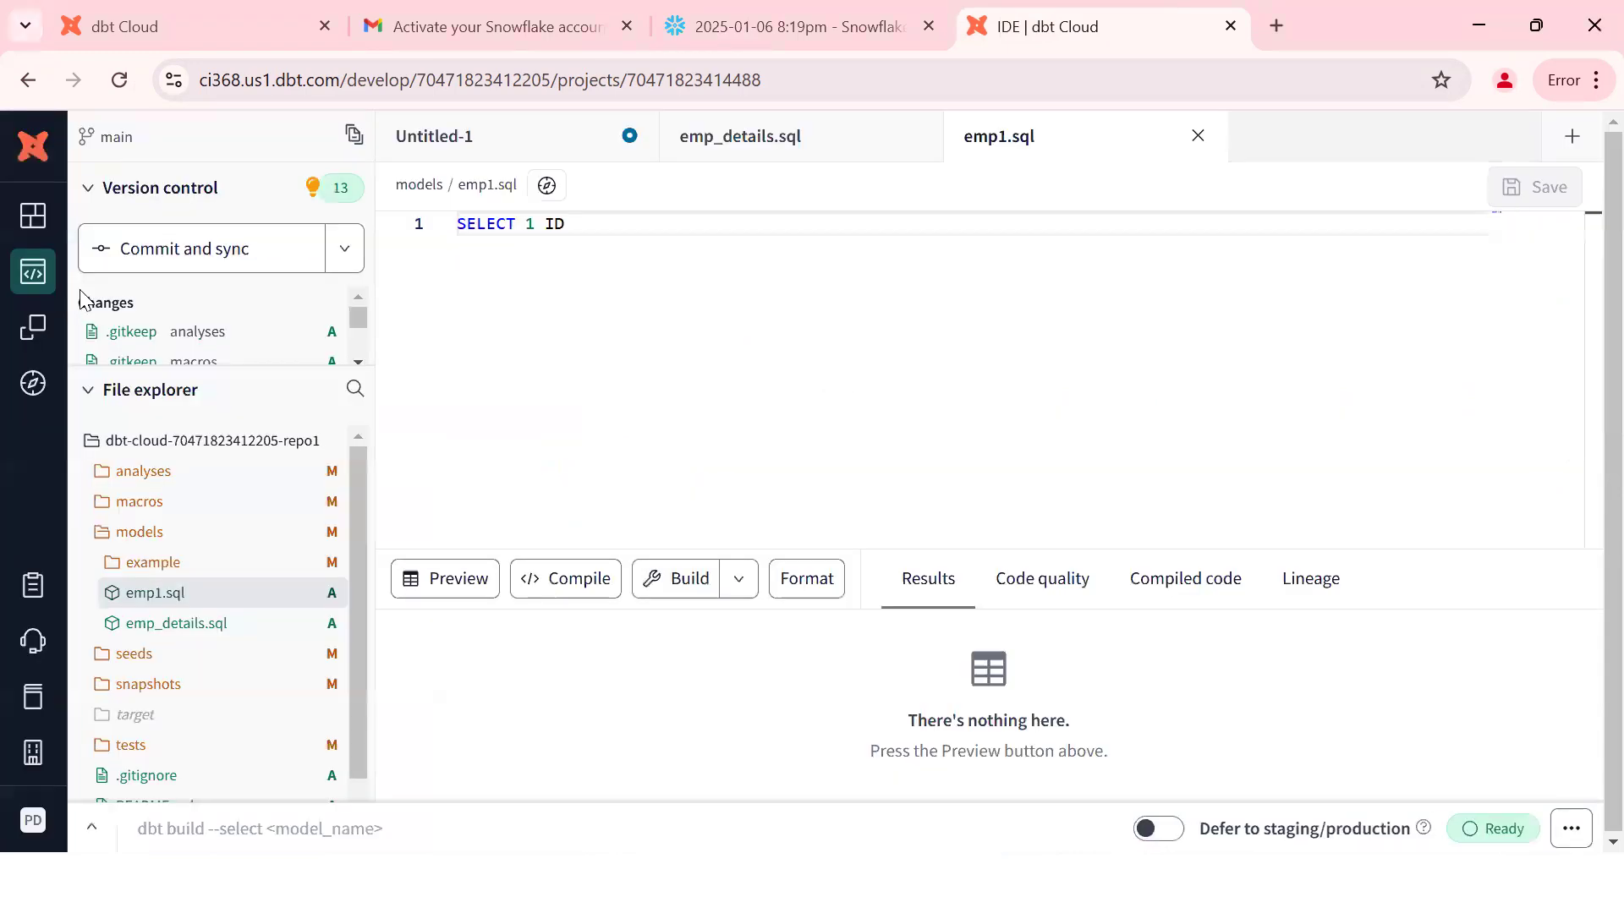
click(100, 839)
Step: Open emp1's detailed run log and select EDW_DEV_DB.EDW_DEV_SC.emp1 in the create or replace view line
click(693, 636)
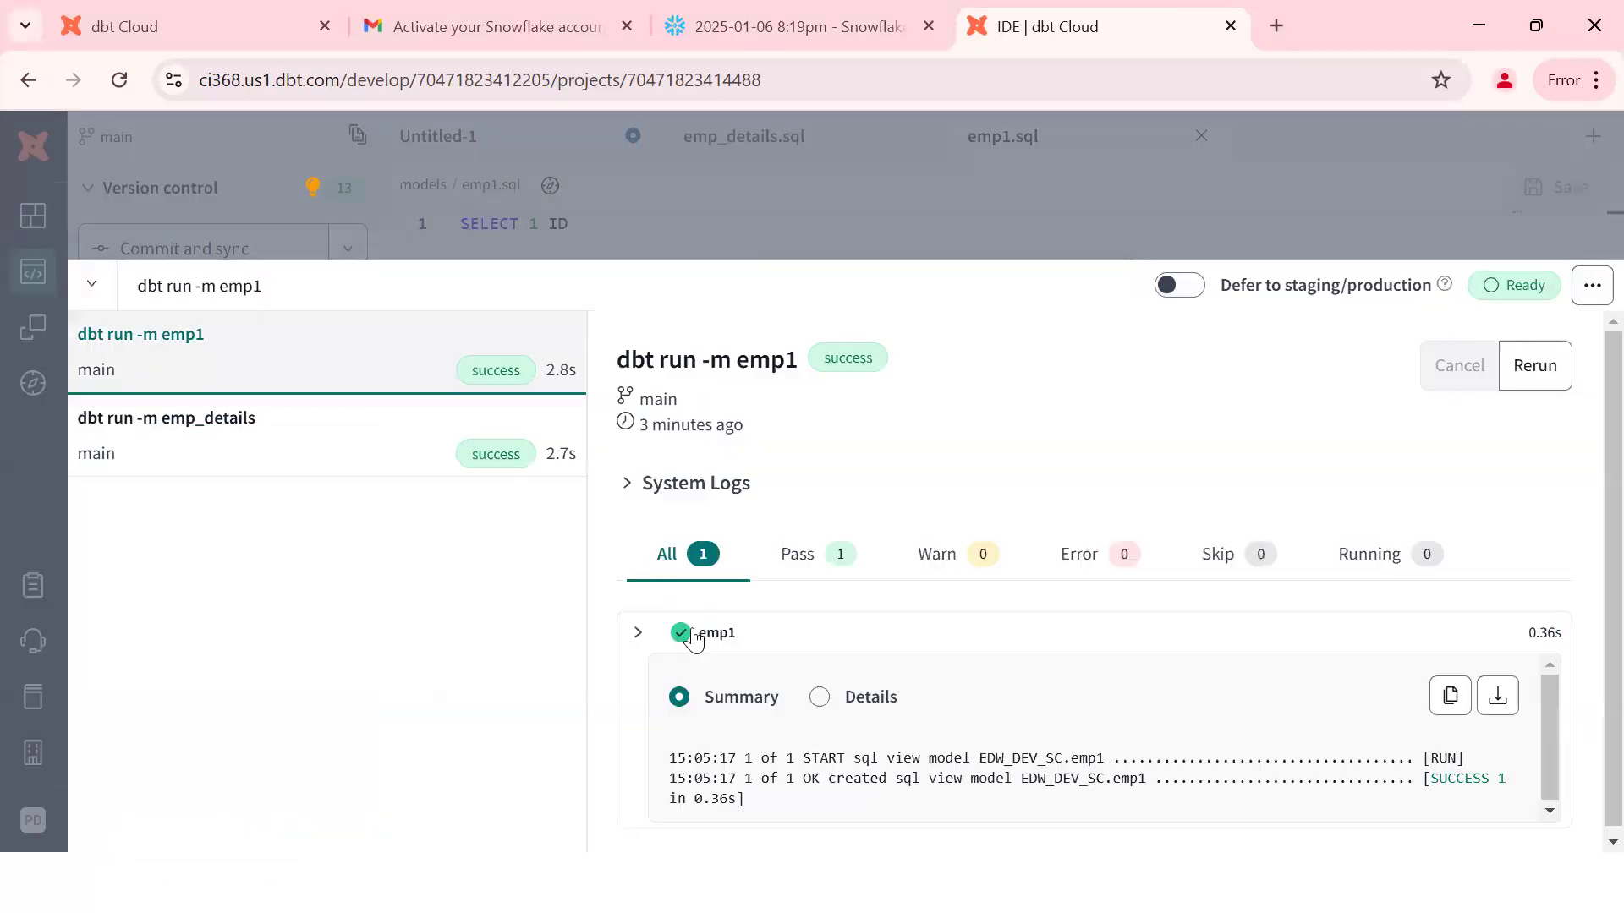
click(820, 696)
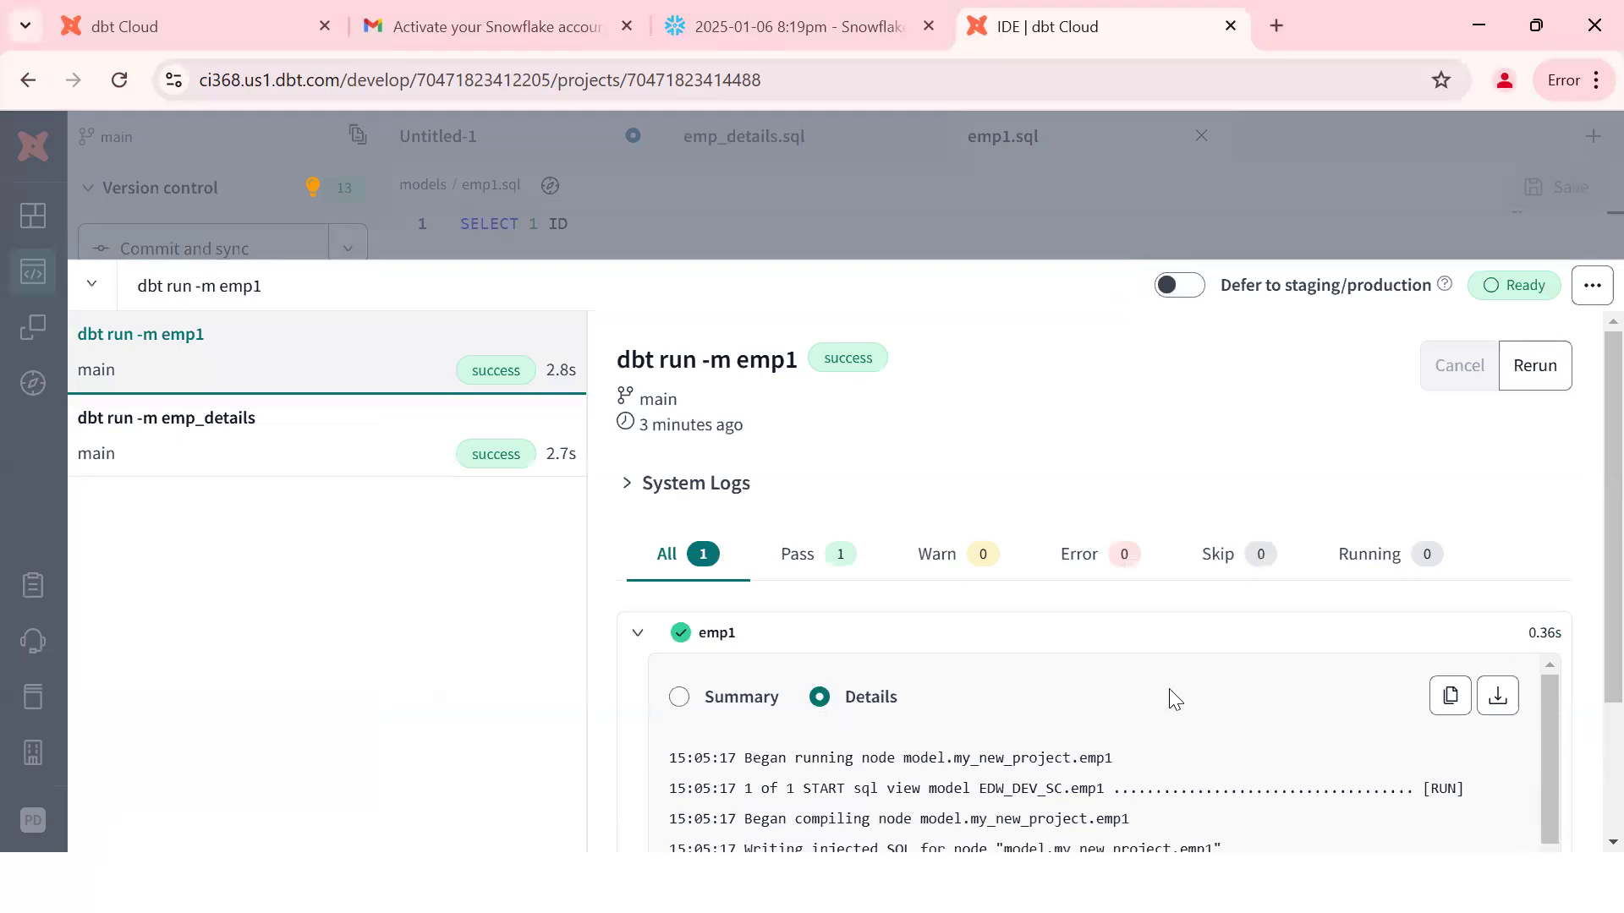
scroll(1584, 677, down, 3)
scroll(1572, 749, down, 1)
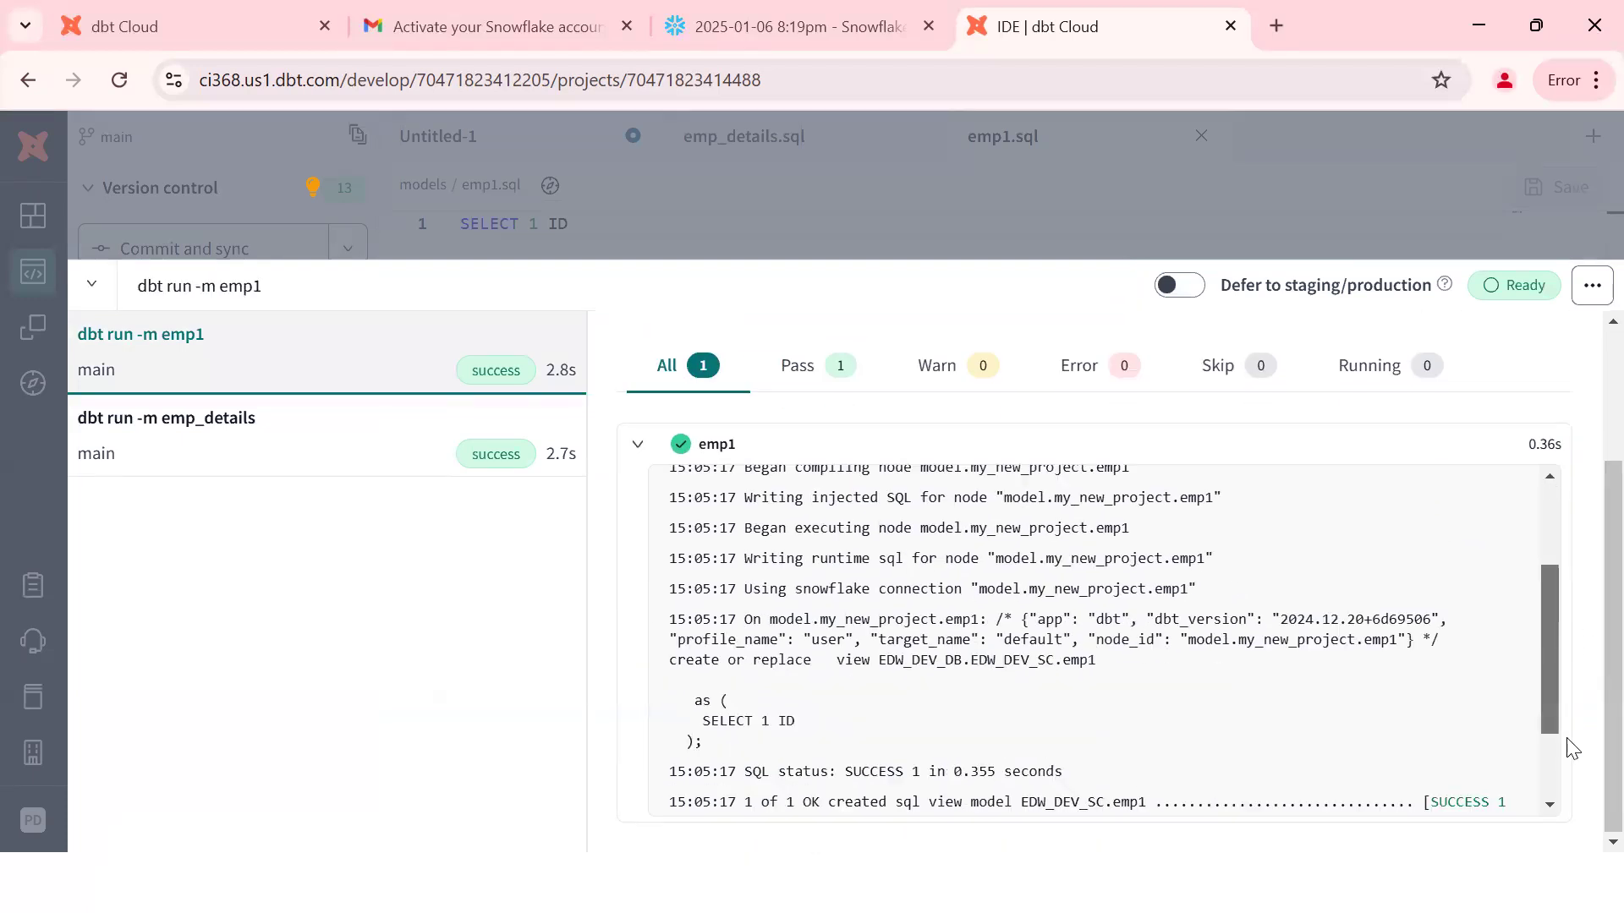
scroll(1571, 748, down, 2)
double_click(780, 569)
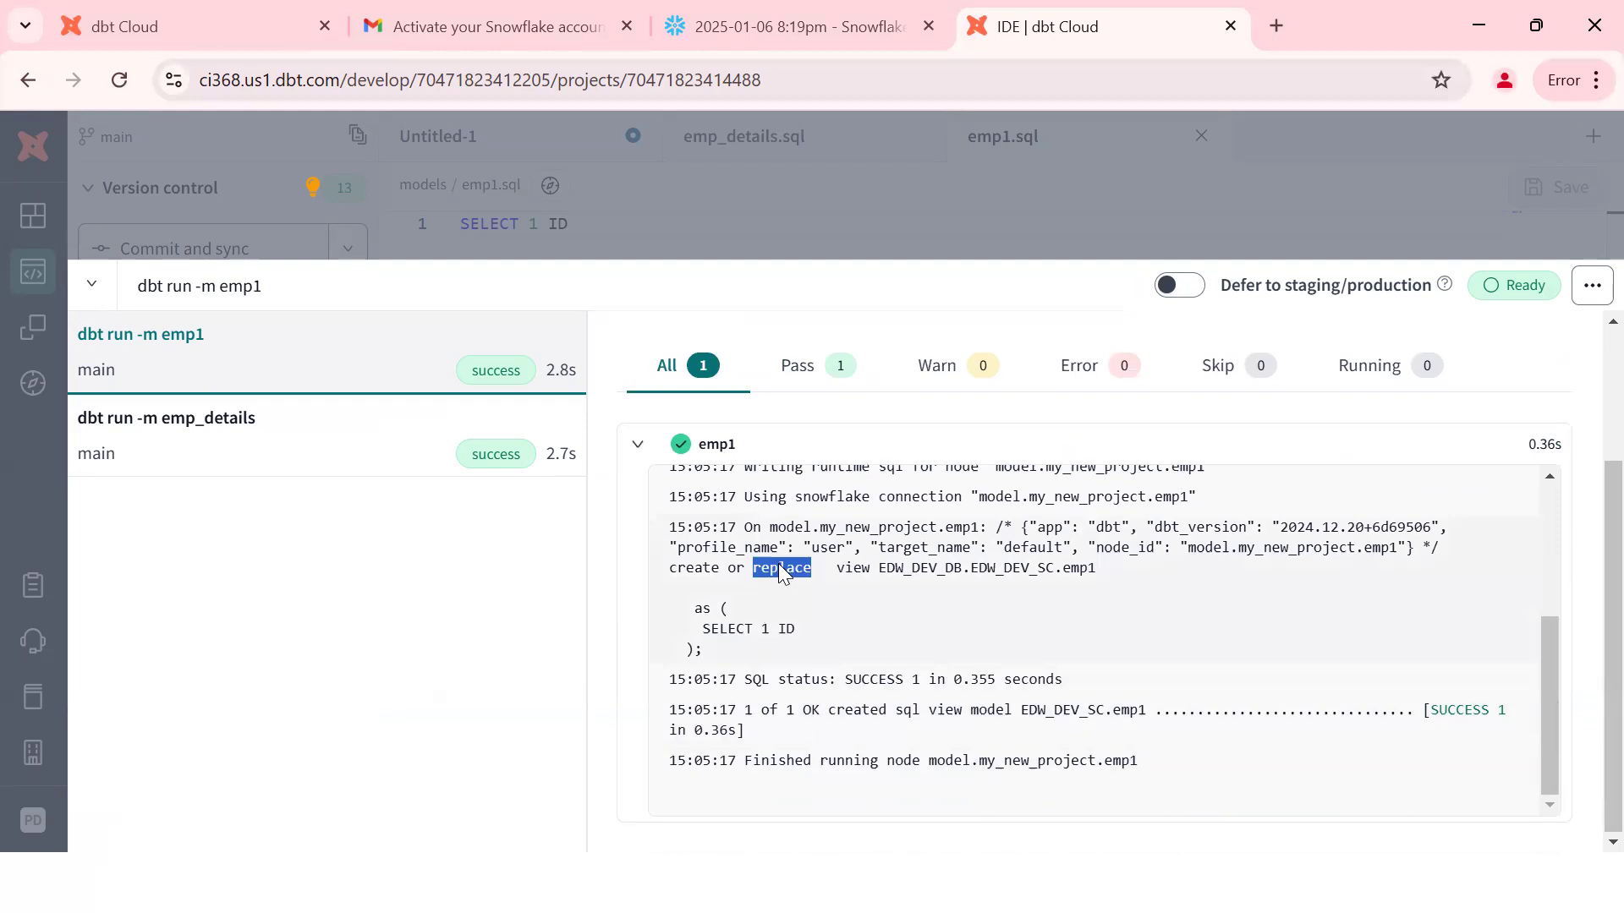
double_click(850, 570)
double_click(913, 569)
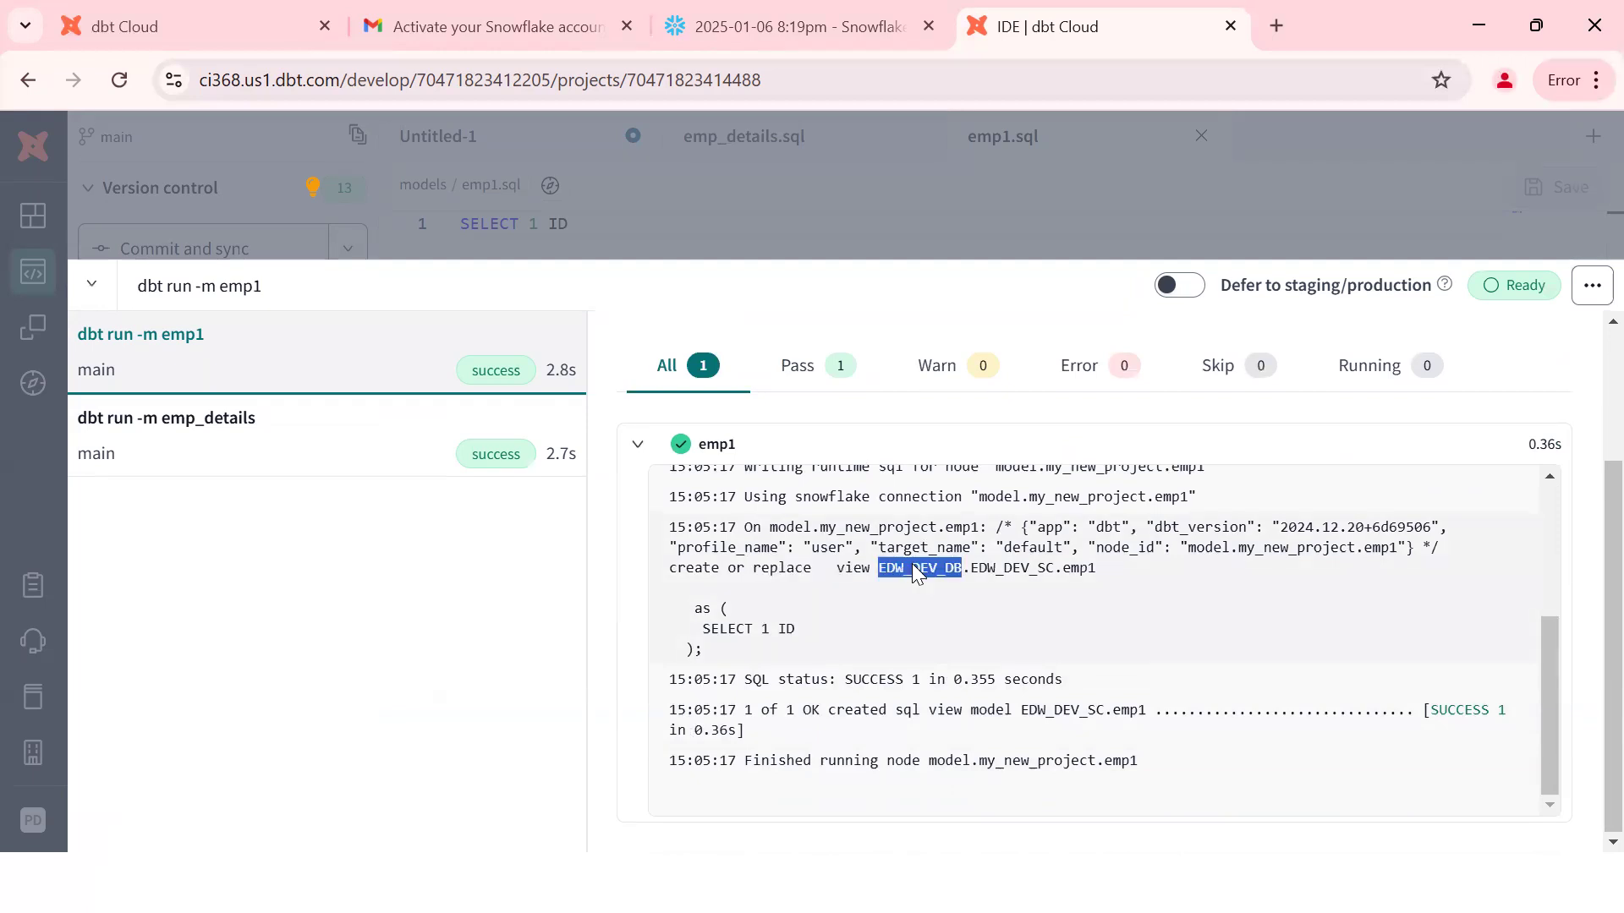
double_click(1010, 570)
click(1118, 573)
drag(1118, 574, 877, 575)
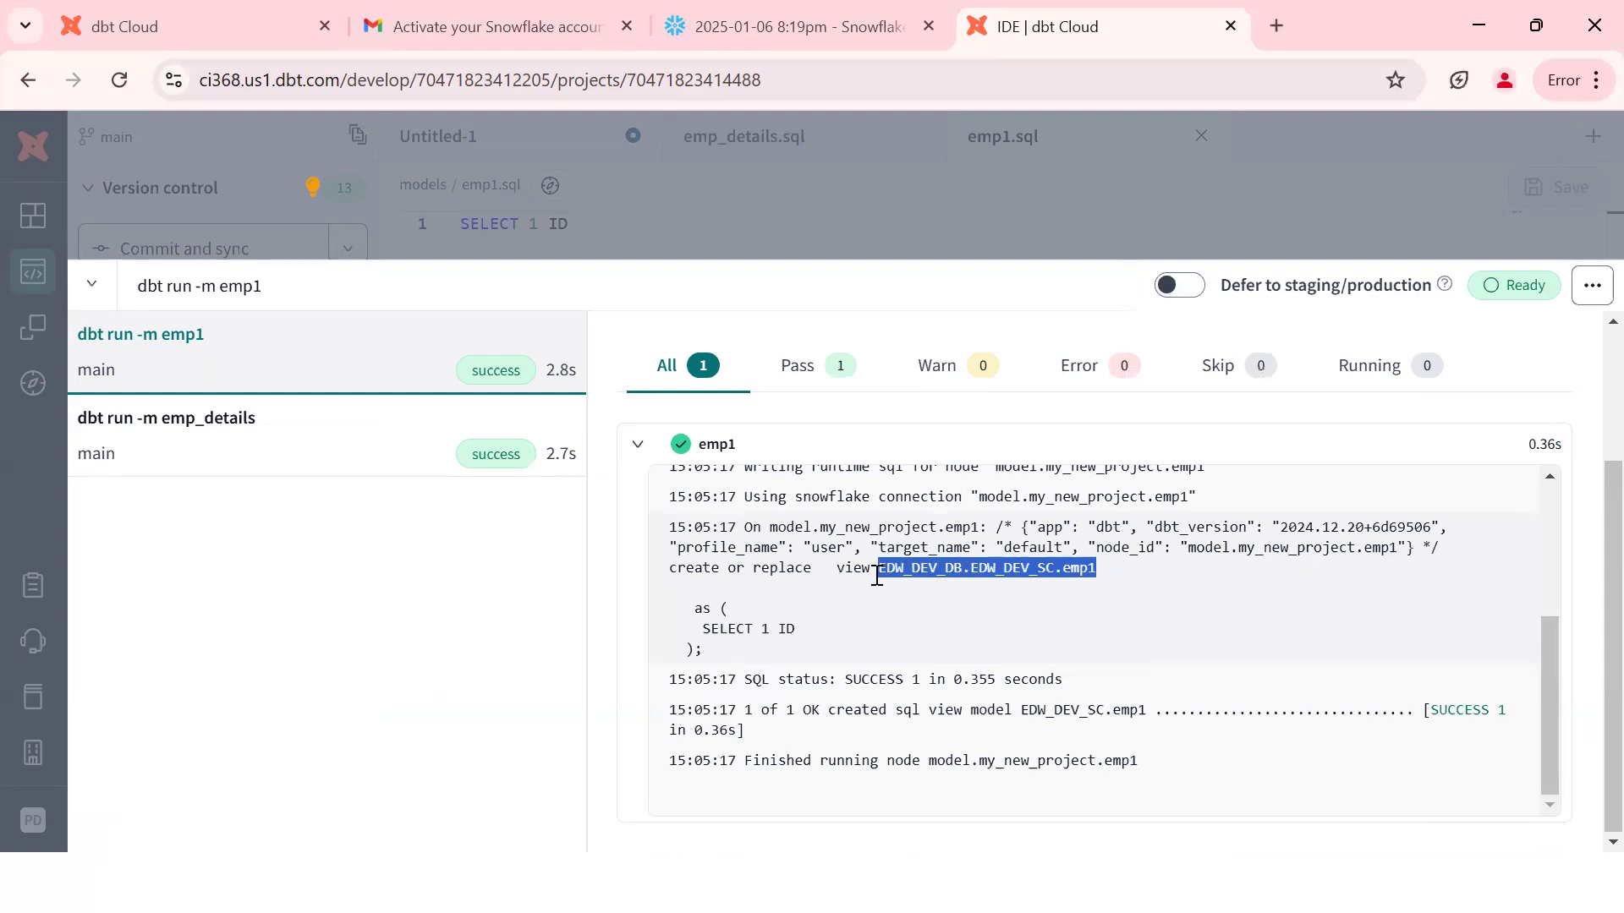
key(alt+Tab)
key(alt+Tab)
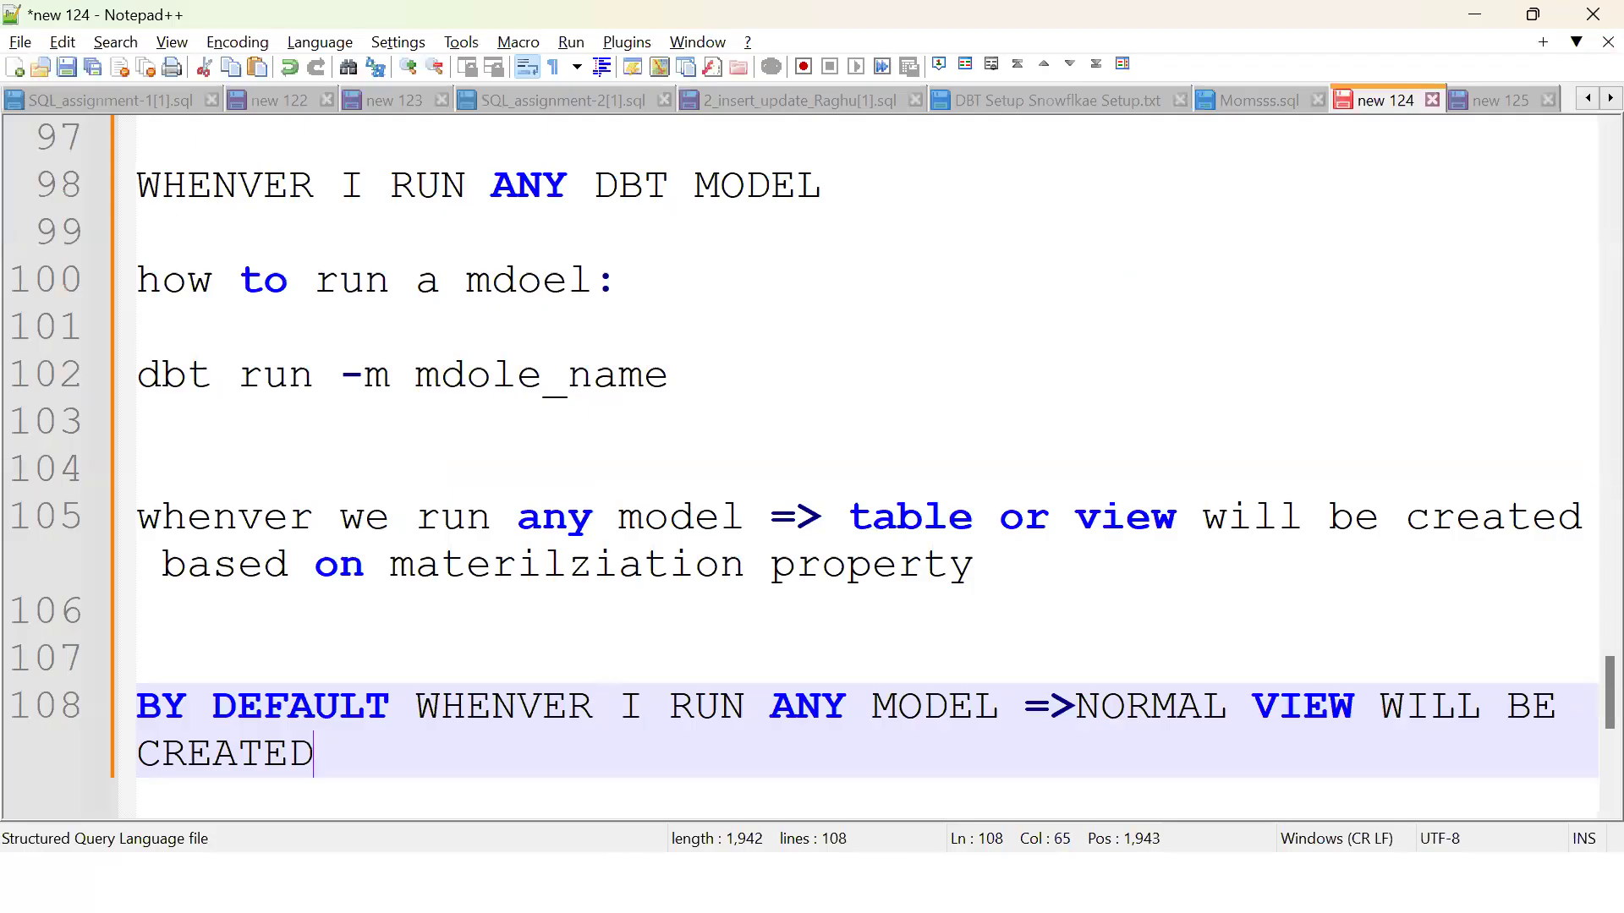
Step: Write 'FULLY QUALIFID NAME:', EDW_DEV_DB.EDW_DEV_SC.emp1 and DB_NAME.SC_NAME.OBJECT_NAME on new lines
key(Return)
key(Return)
key(Return)
text(FULLY QAU)
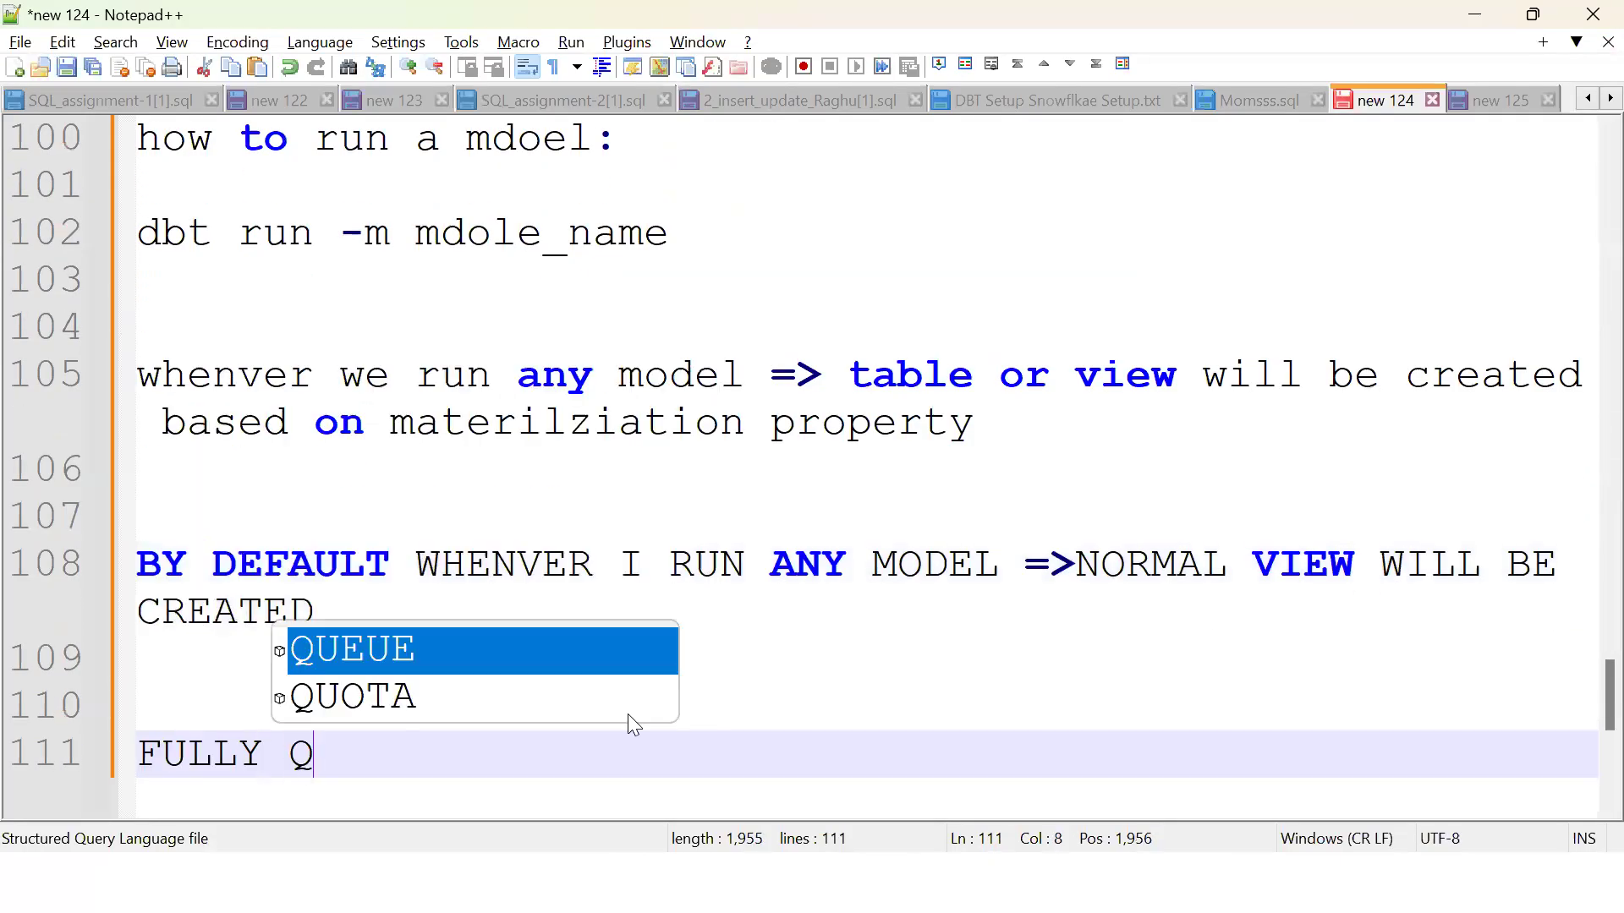
key(BackSpace)
key(BackSpace)
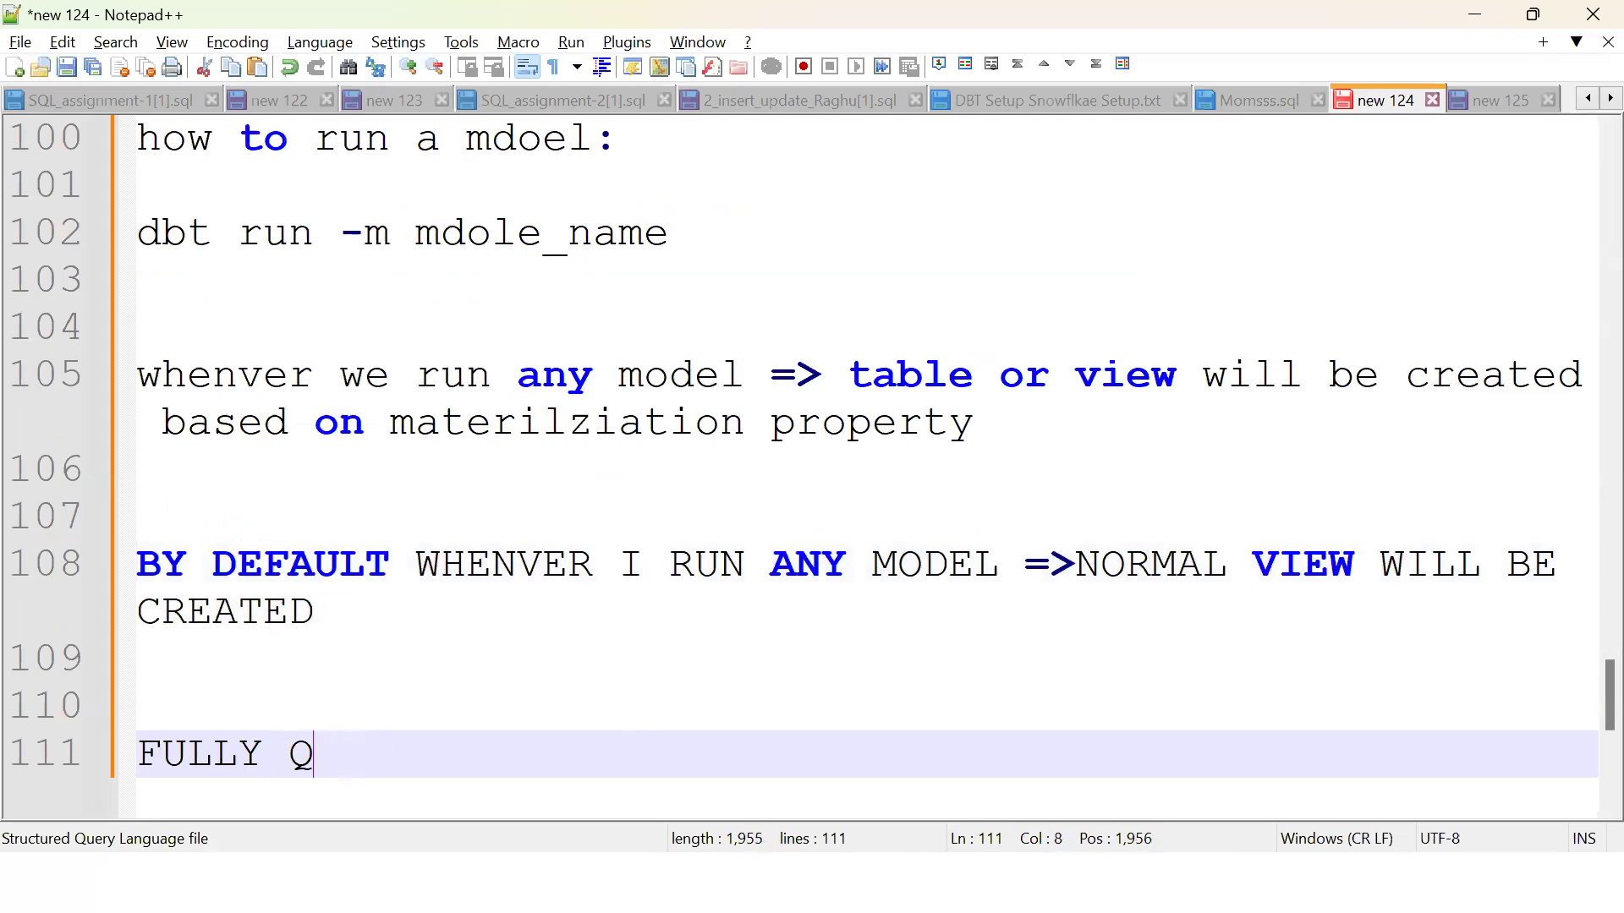
text(UALIFID NA)
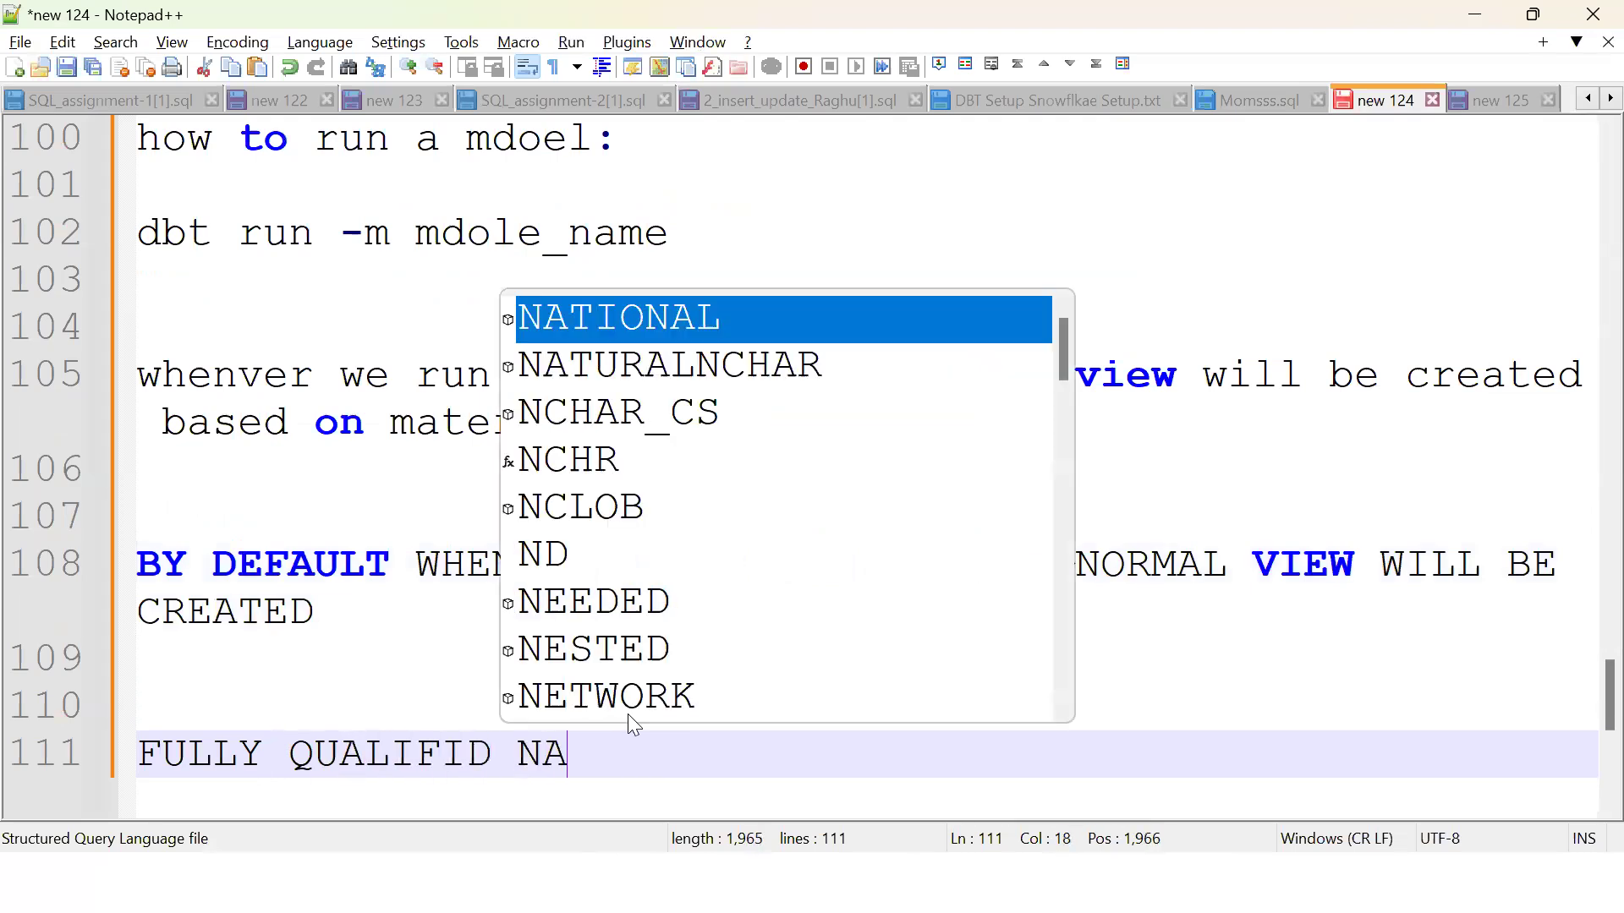
text(ME:)
key(Return)
text(EDW_DEV_DB.EDW_DEV_SC.emp1)
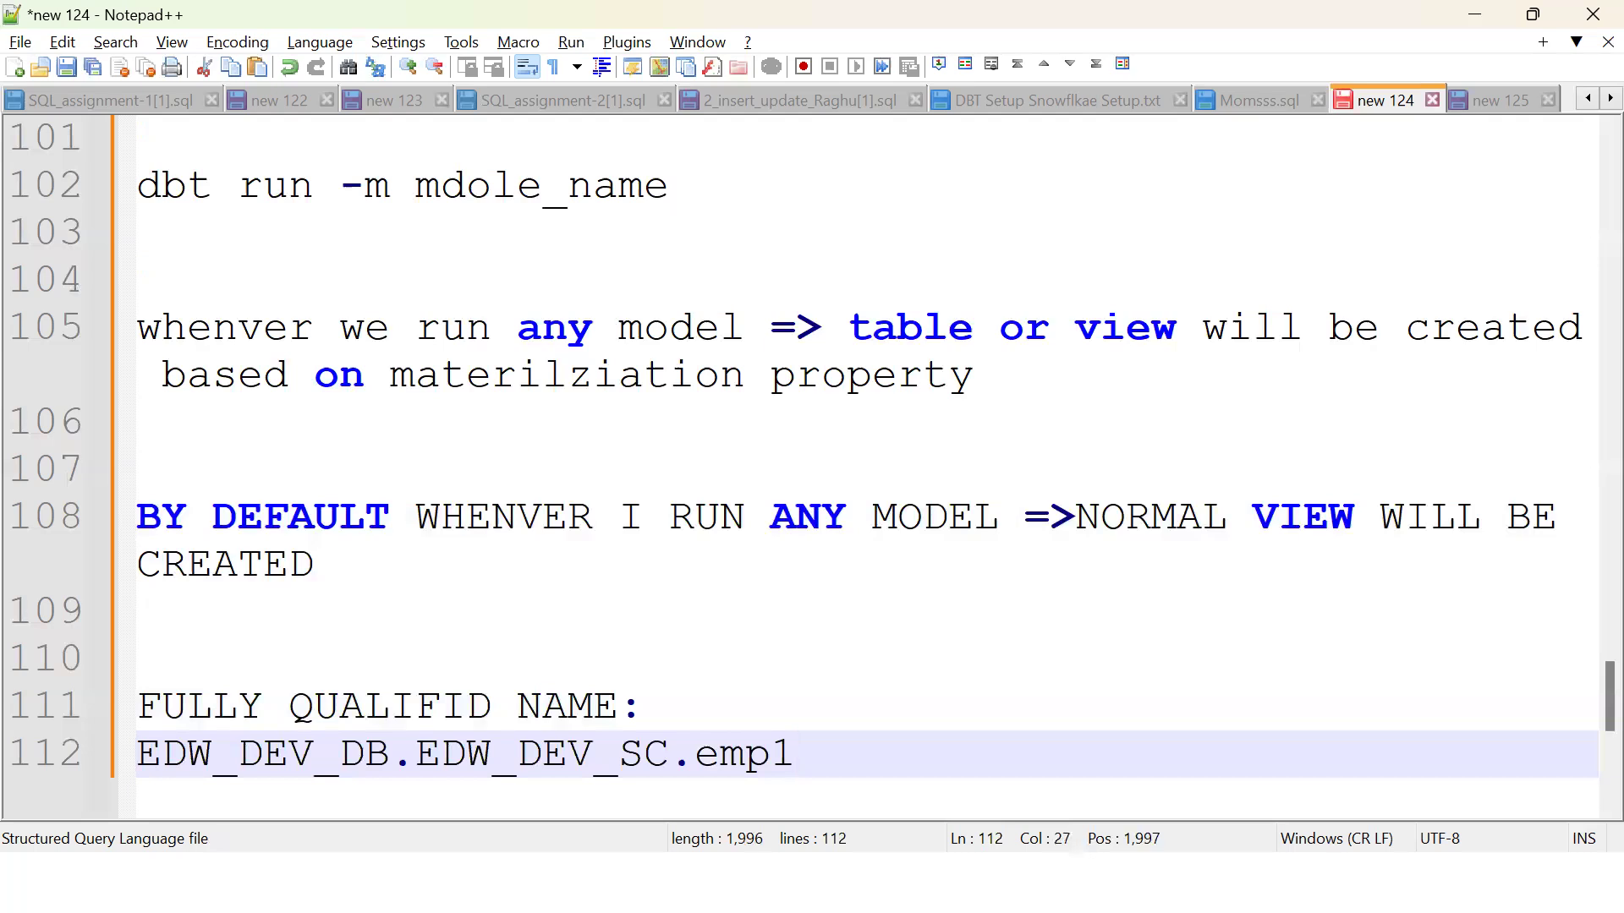
key(Return)
key(Return)
text(DB_NAME)
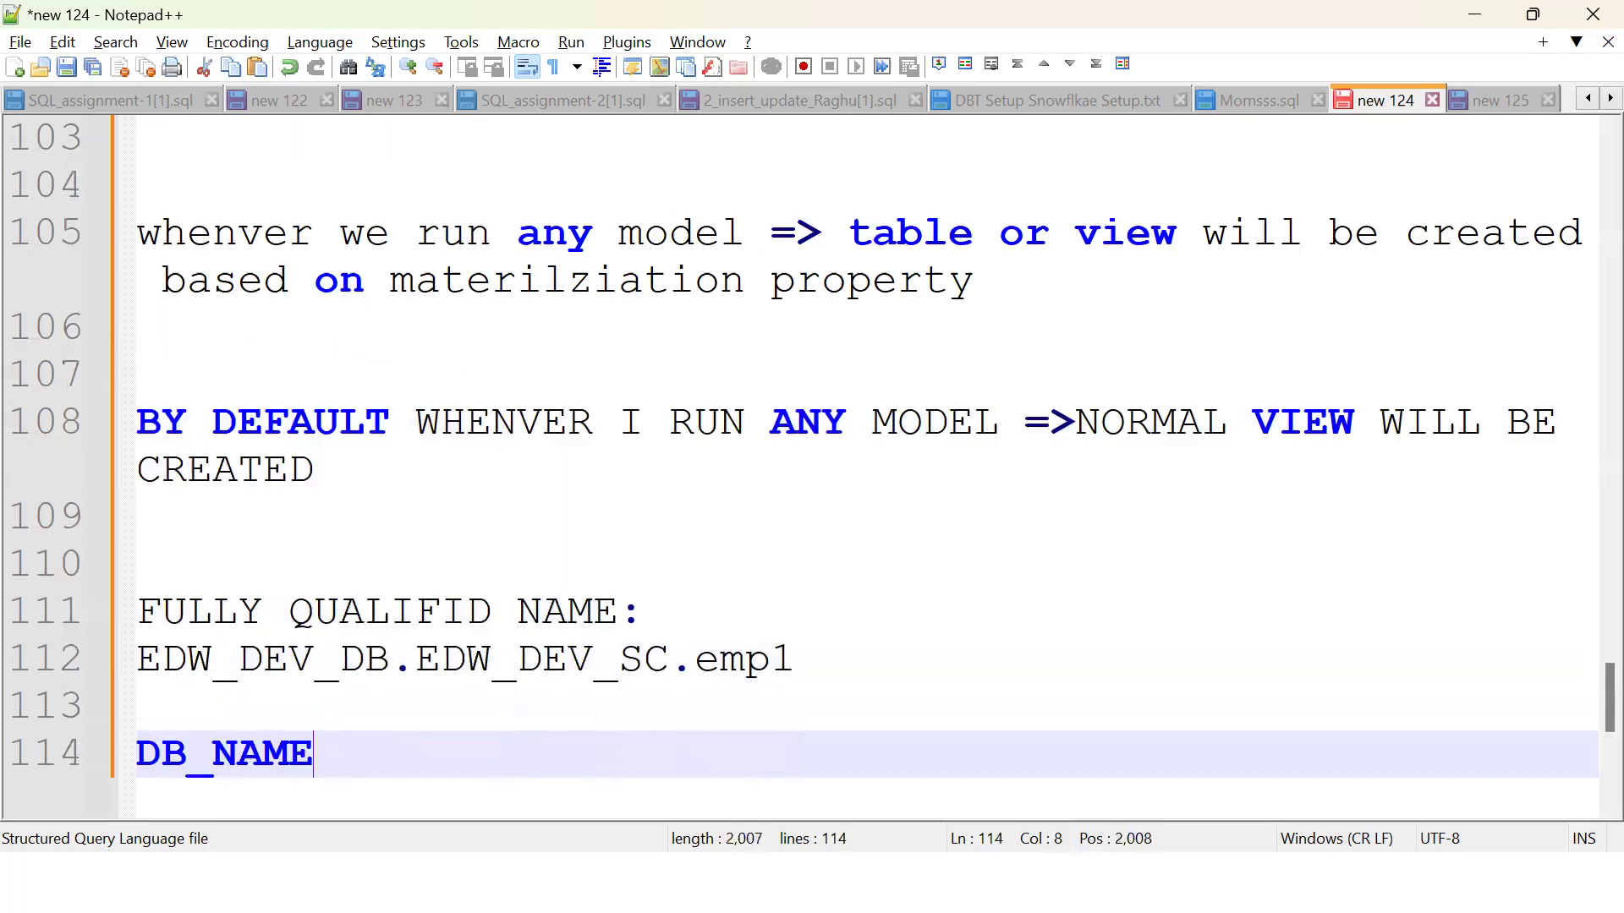
text(.SC_NAME.SC_NAME)
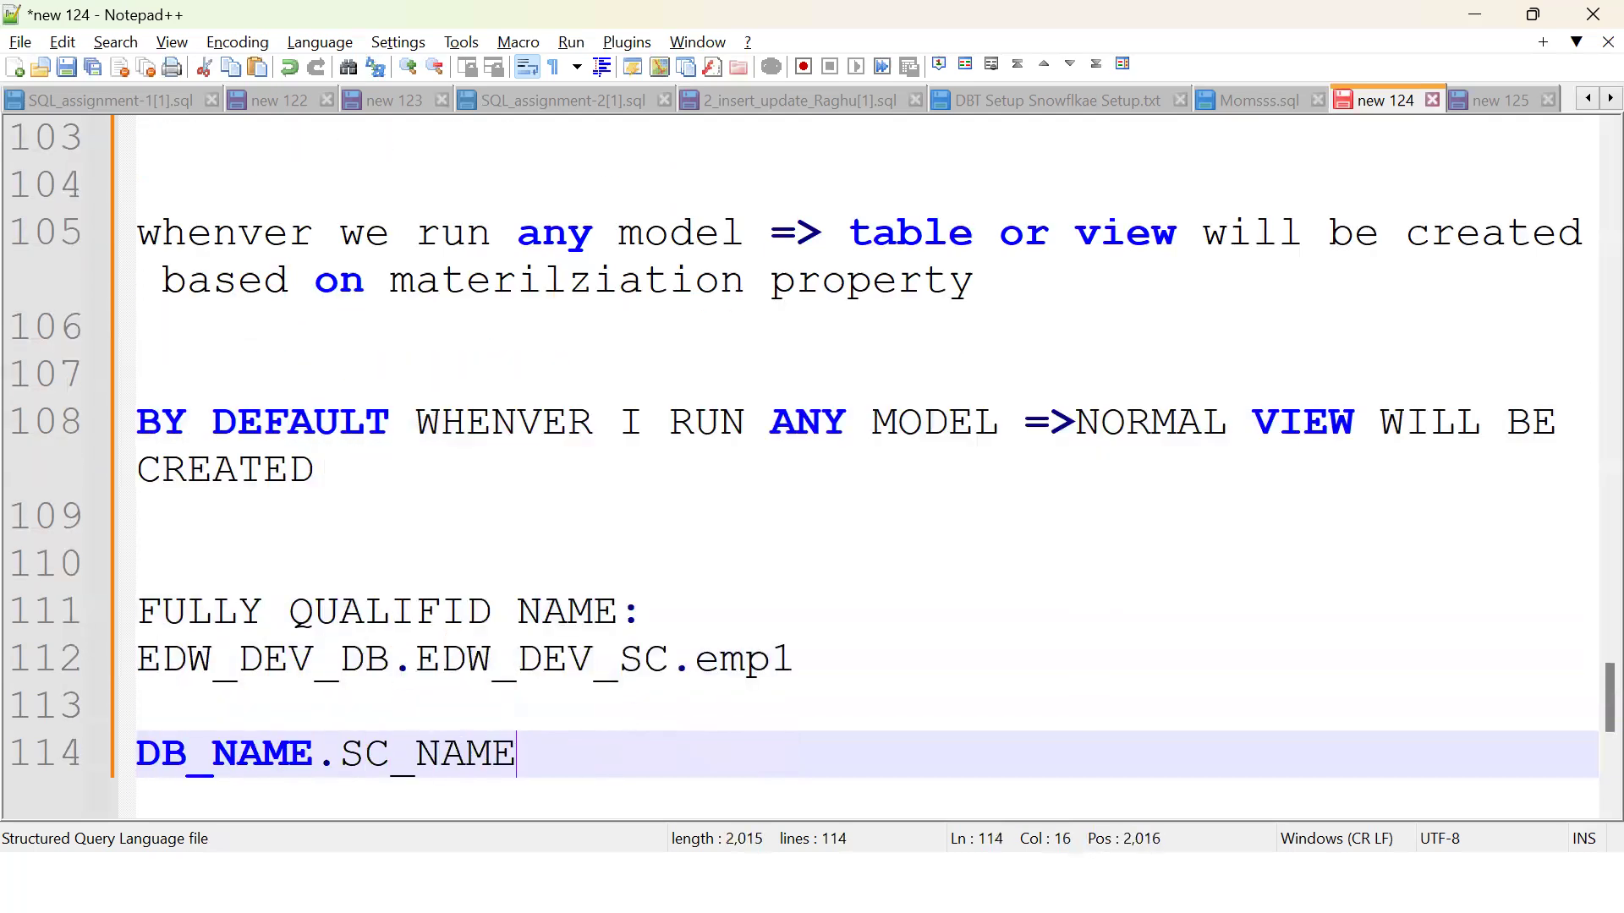
text(.OBJECT)
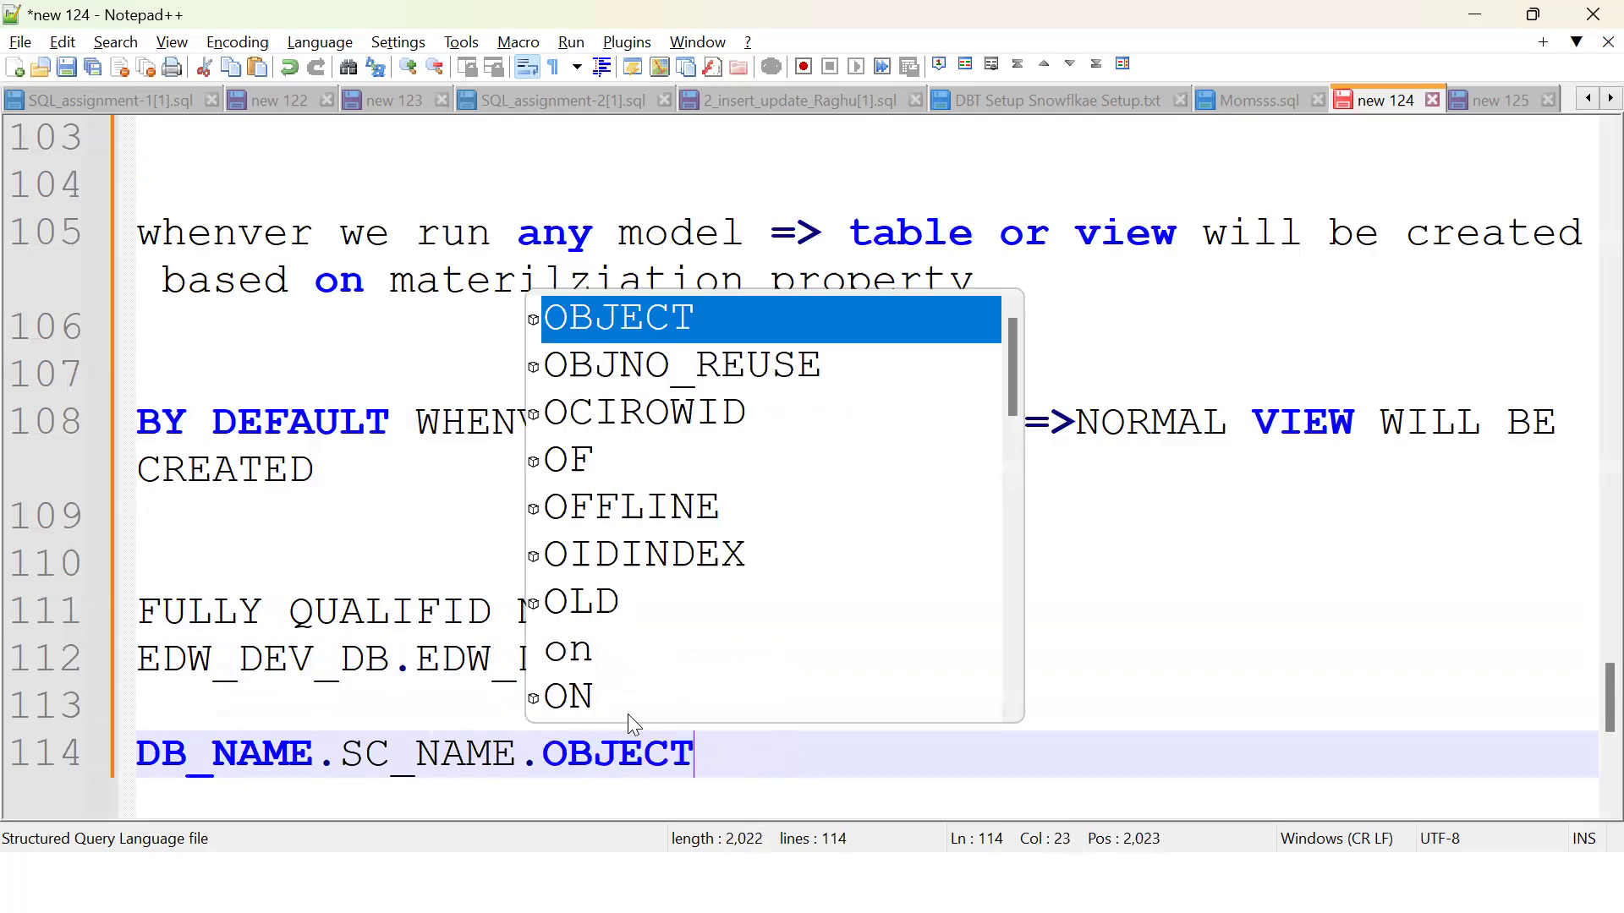
text(_NAME)
Step: Duplicate the pattern line and trim the copy to DB_NAME.SC_NAME
key(ctrl+d)
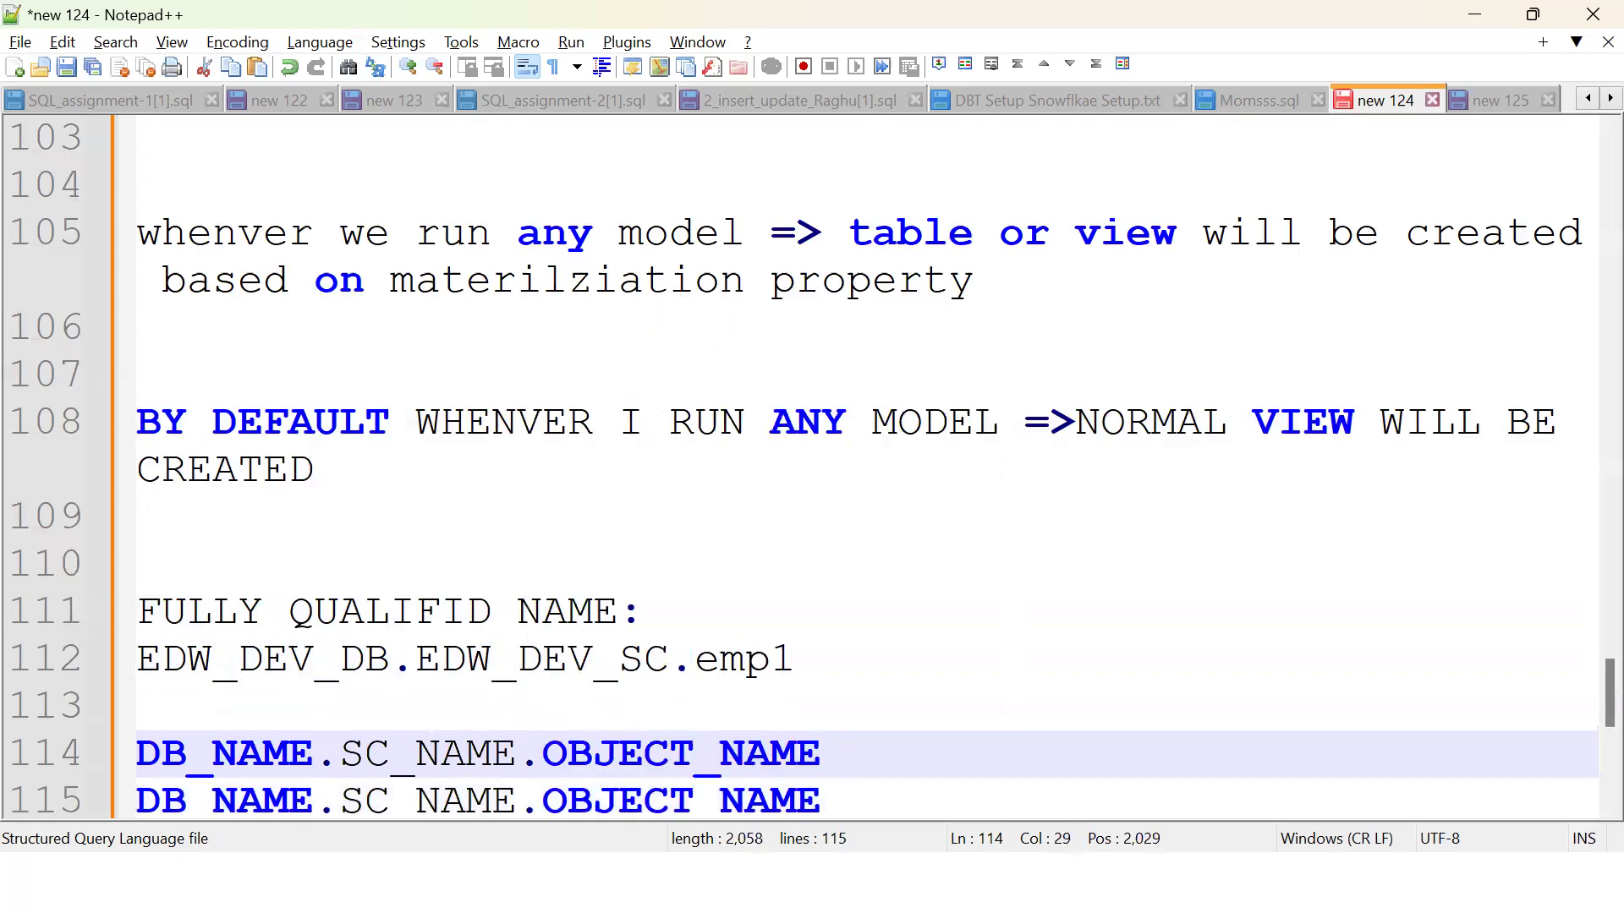
key(Return)
key(Down)
click(515, 754)
shift+click(848, 755)
key(BackSpace)
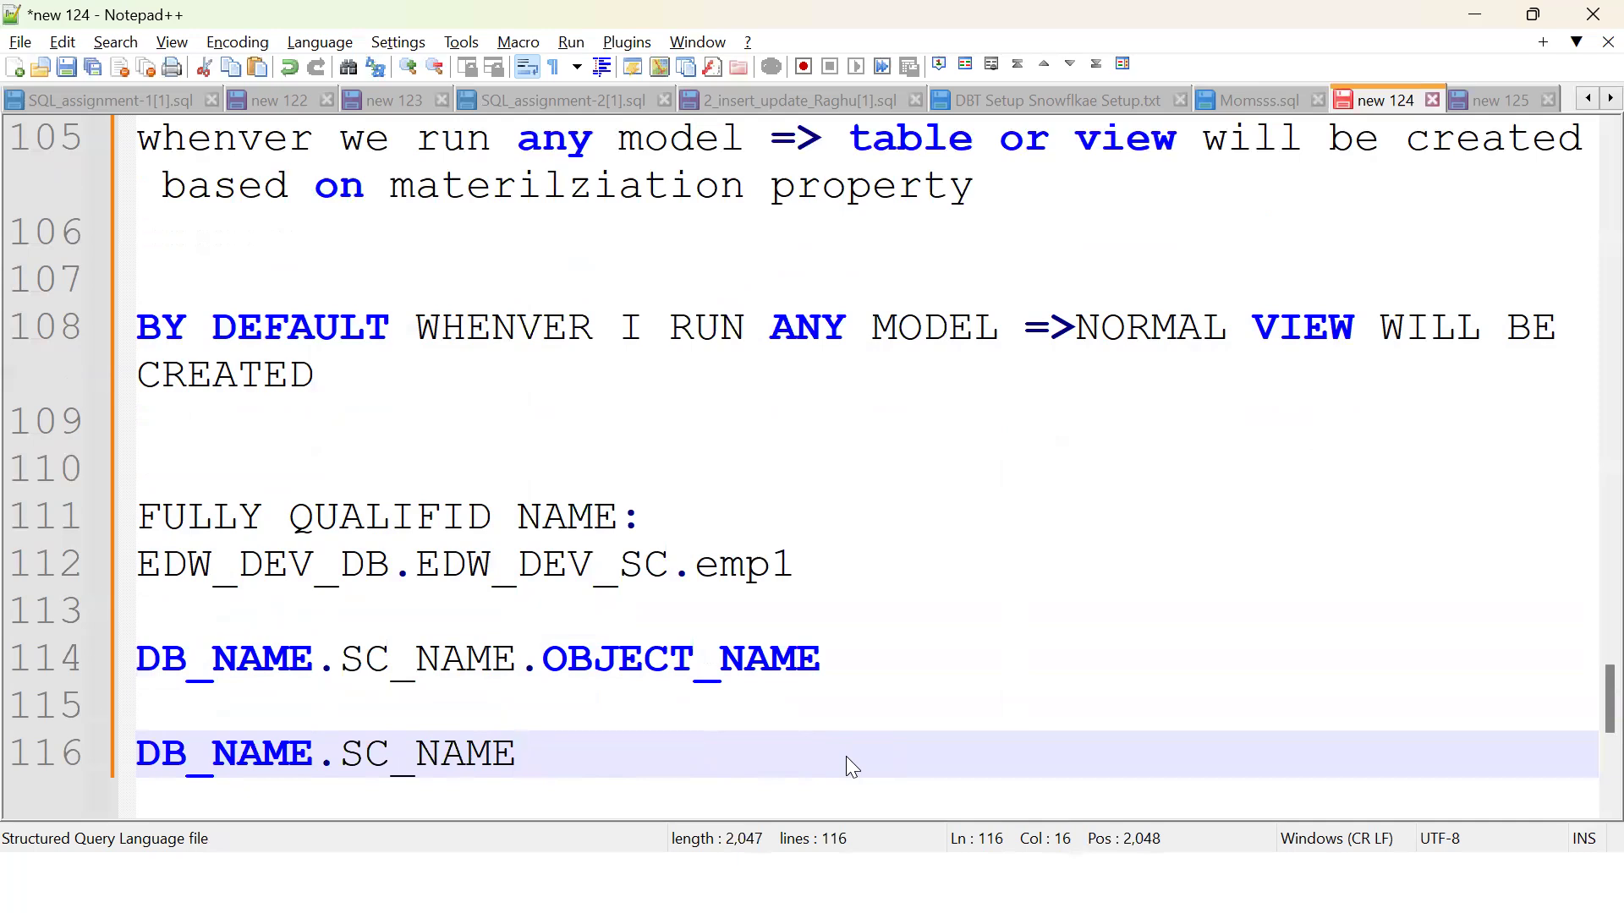
key(alt+Tab)
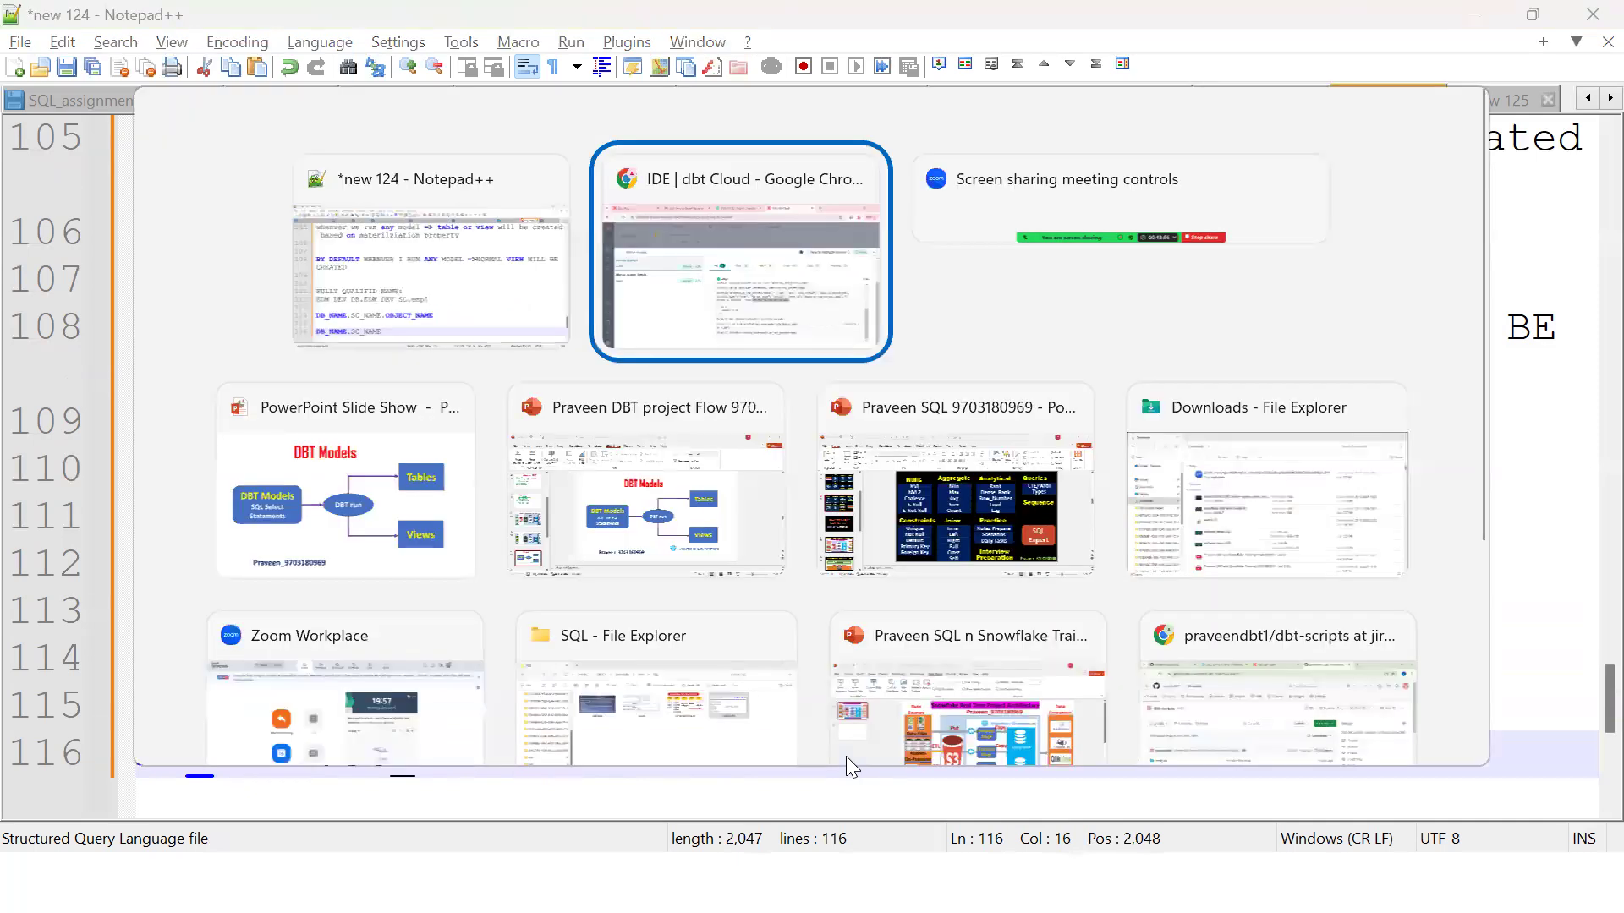
key(Tab)
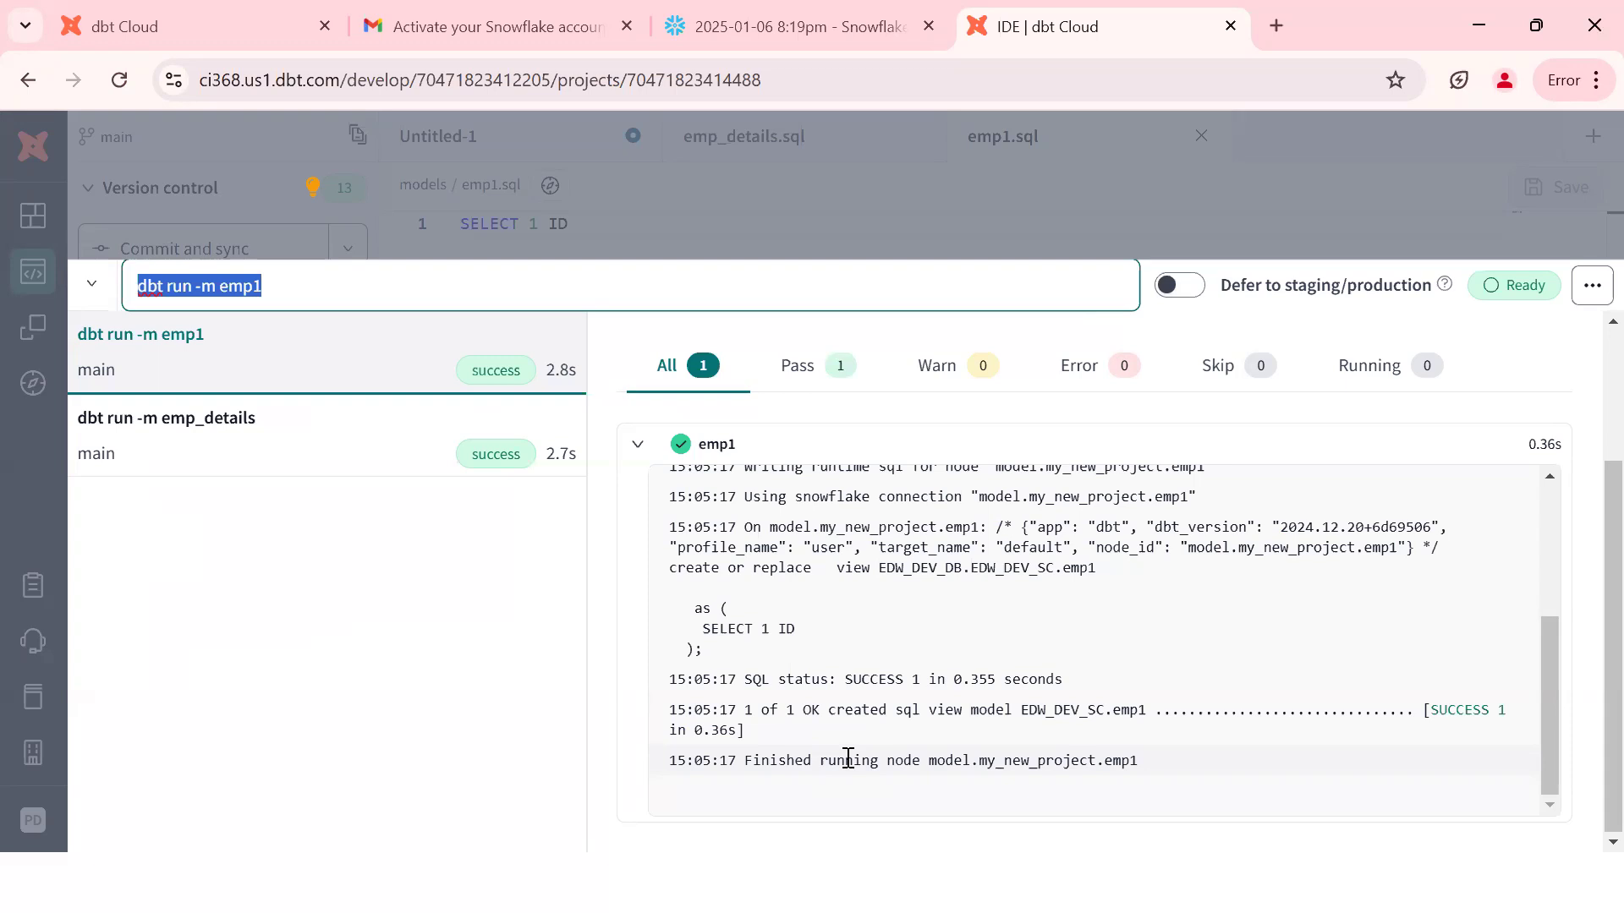
double_click(901, 569)
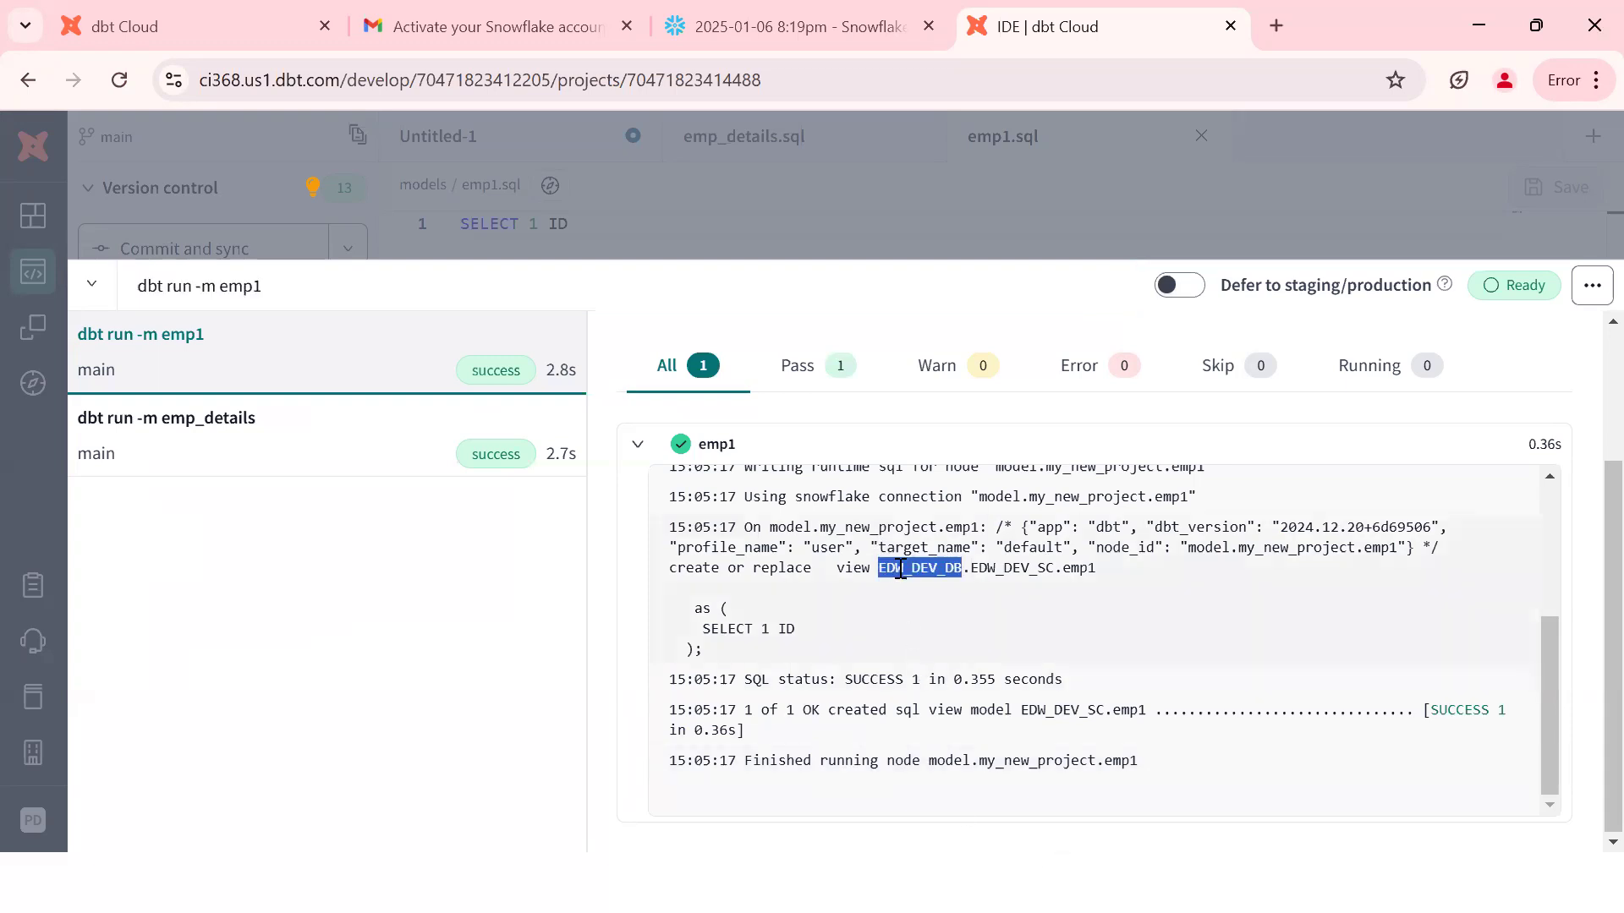
double_click(1021, 573)
click(1097, 573)
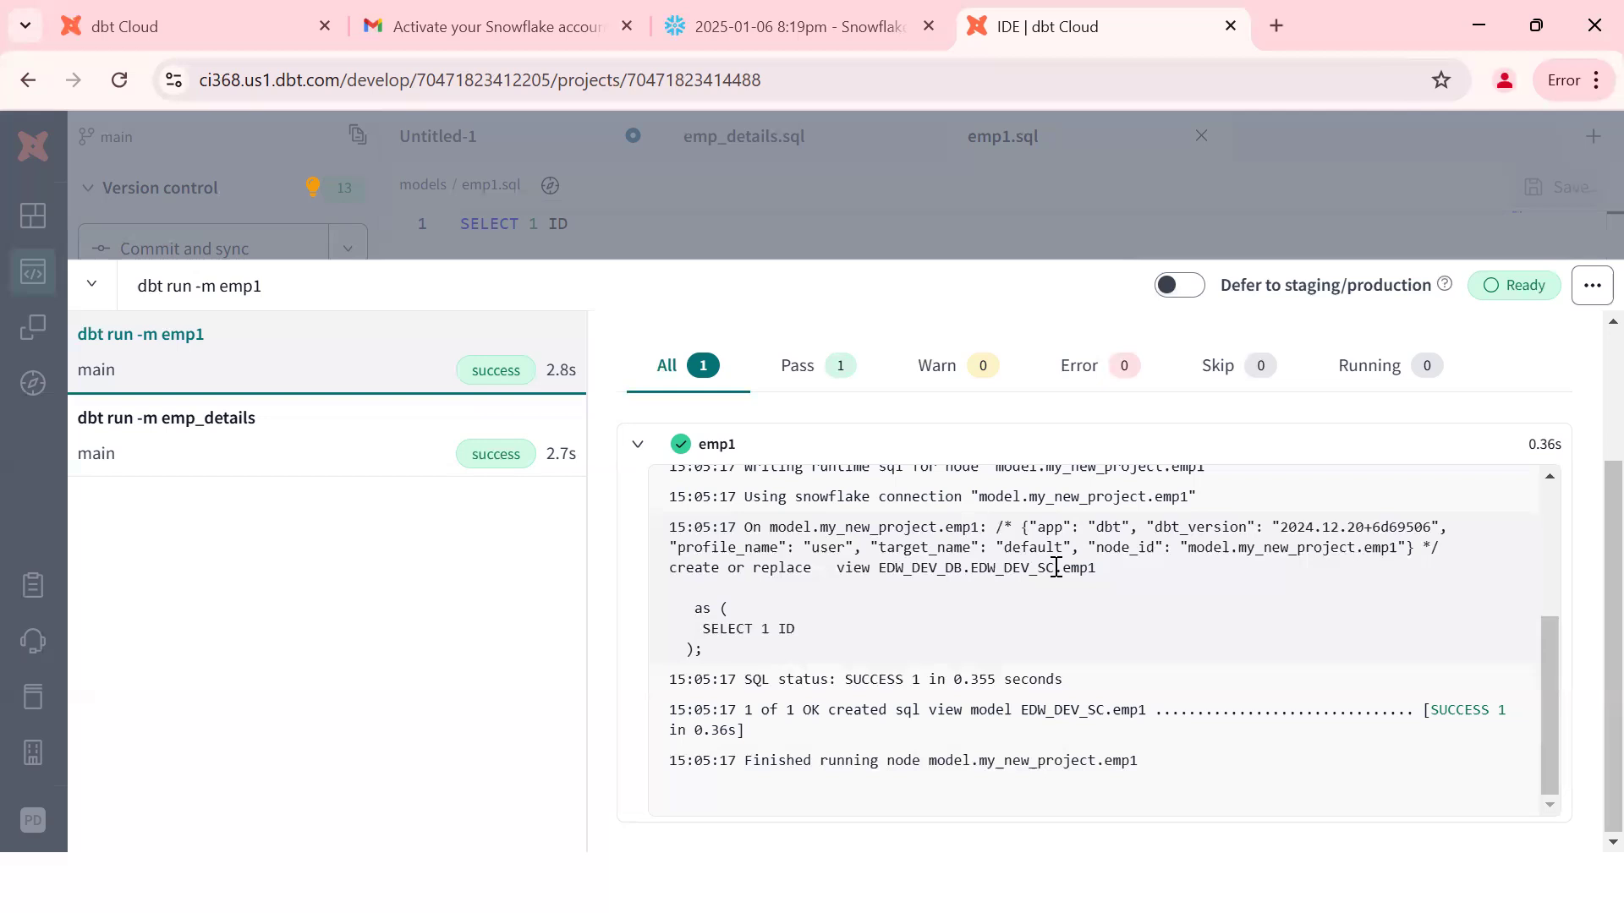
Step: Replace the previous command with 'dbt run -m emp1', run it, then hide the run history
key(Escape)
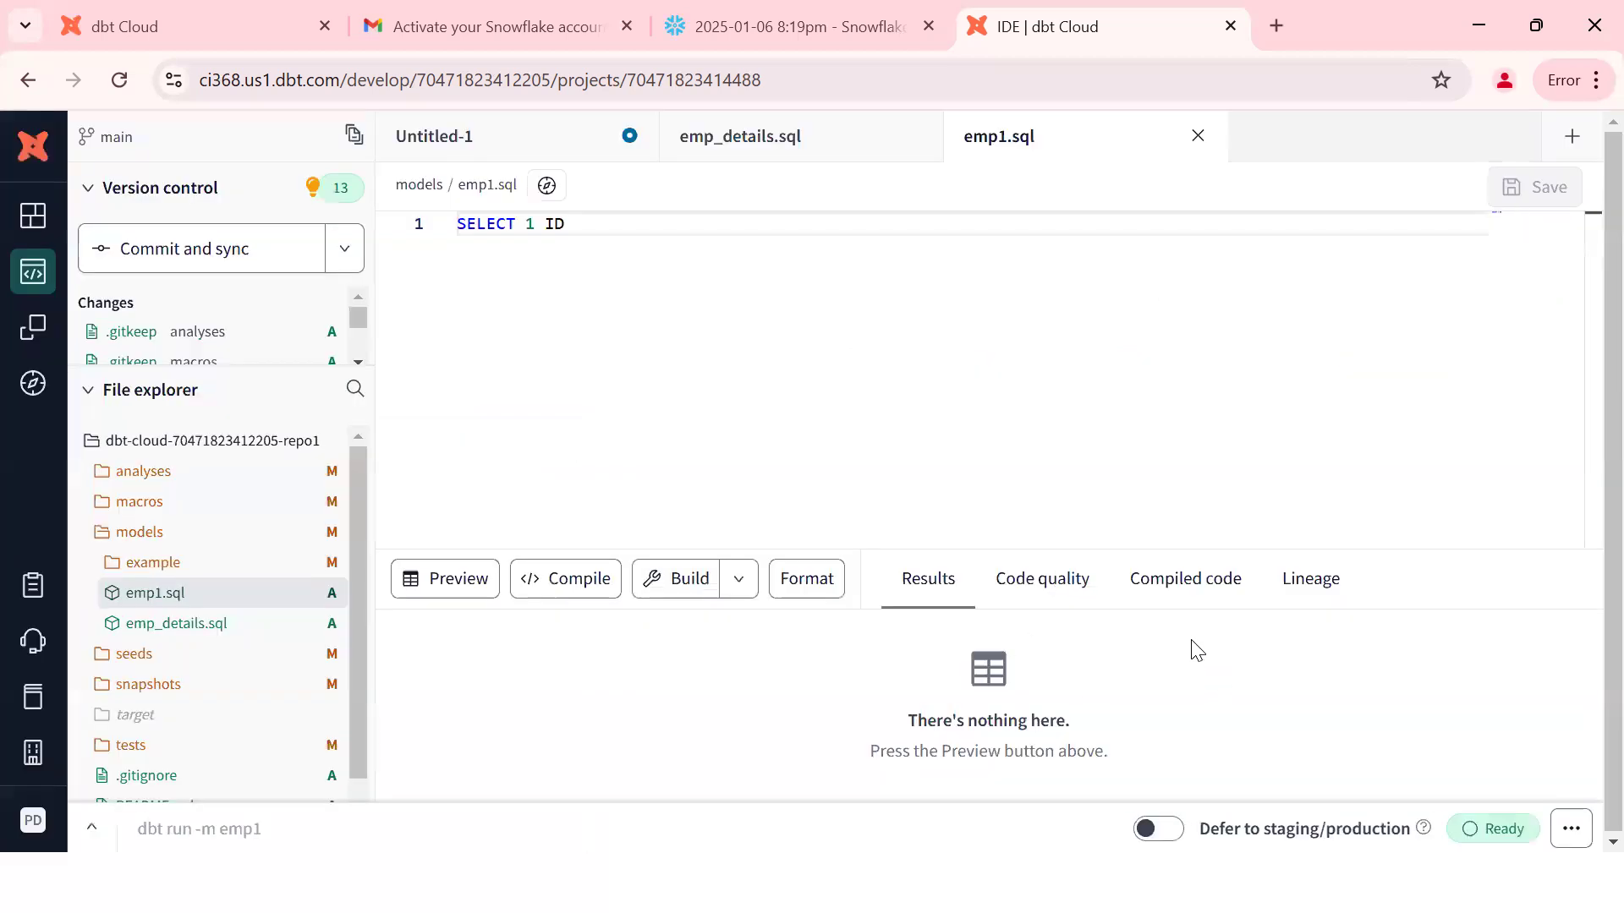
key(ctrl+Return)
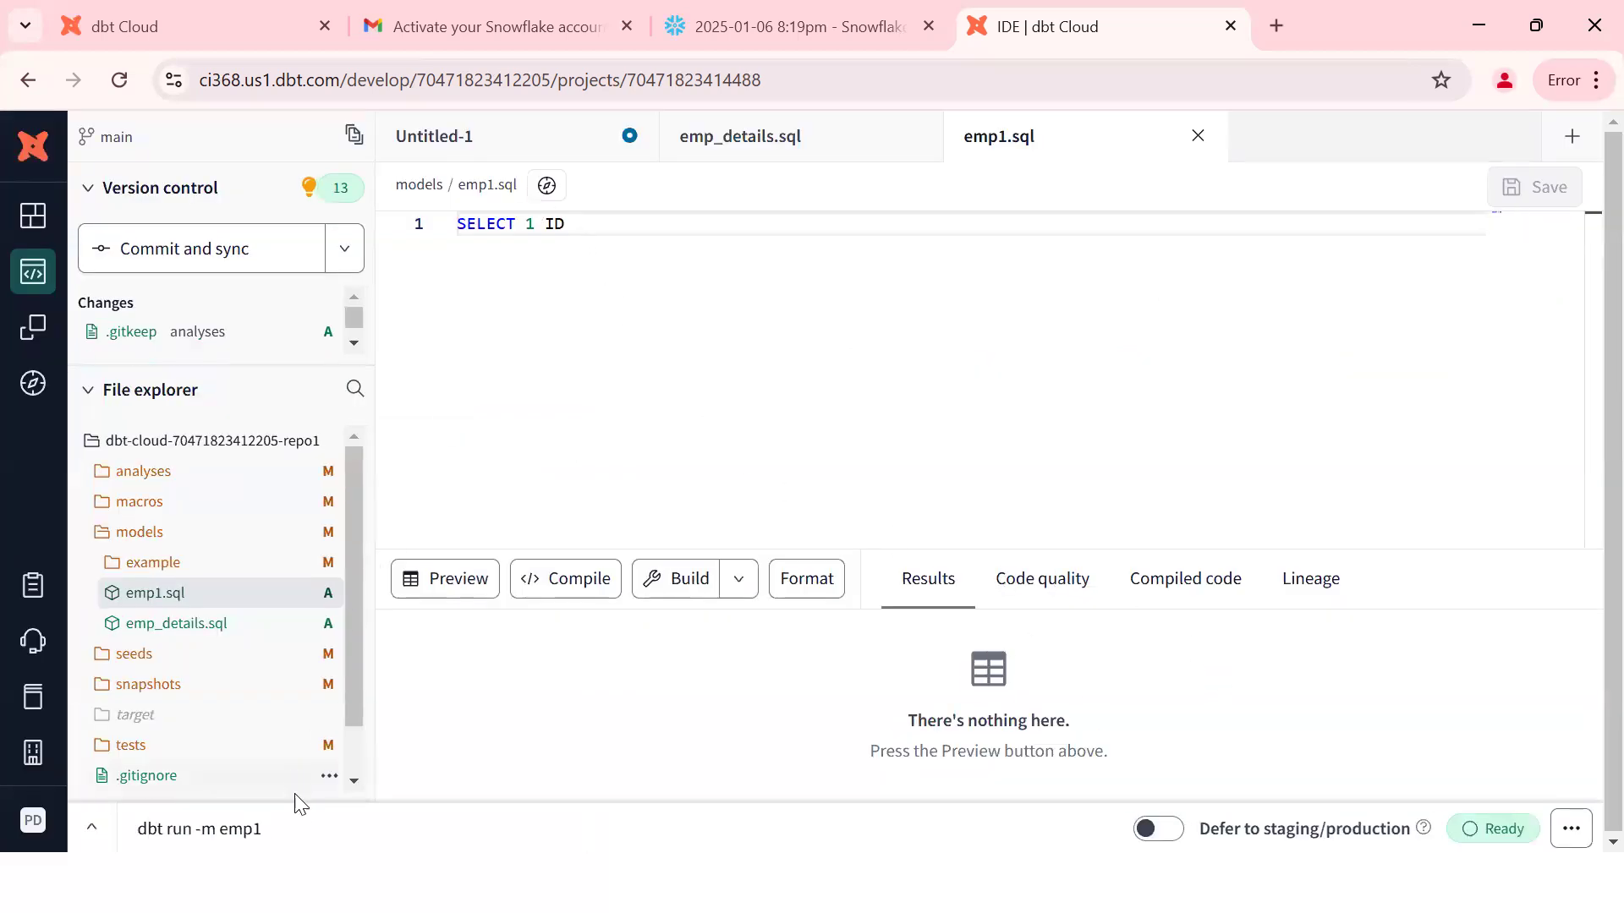
double_click(297, 815)
triple_click(297, 815)
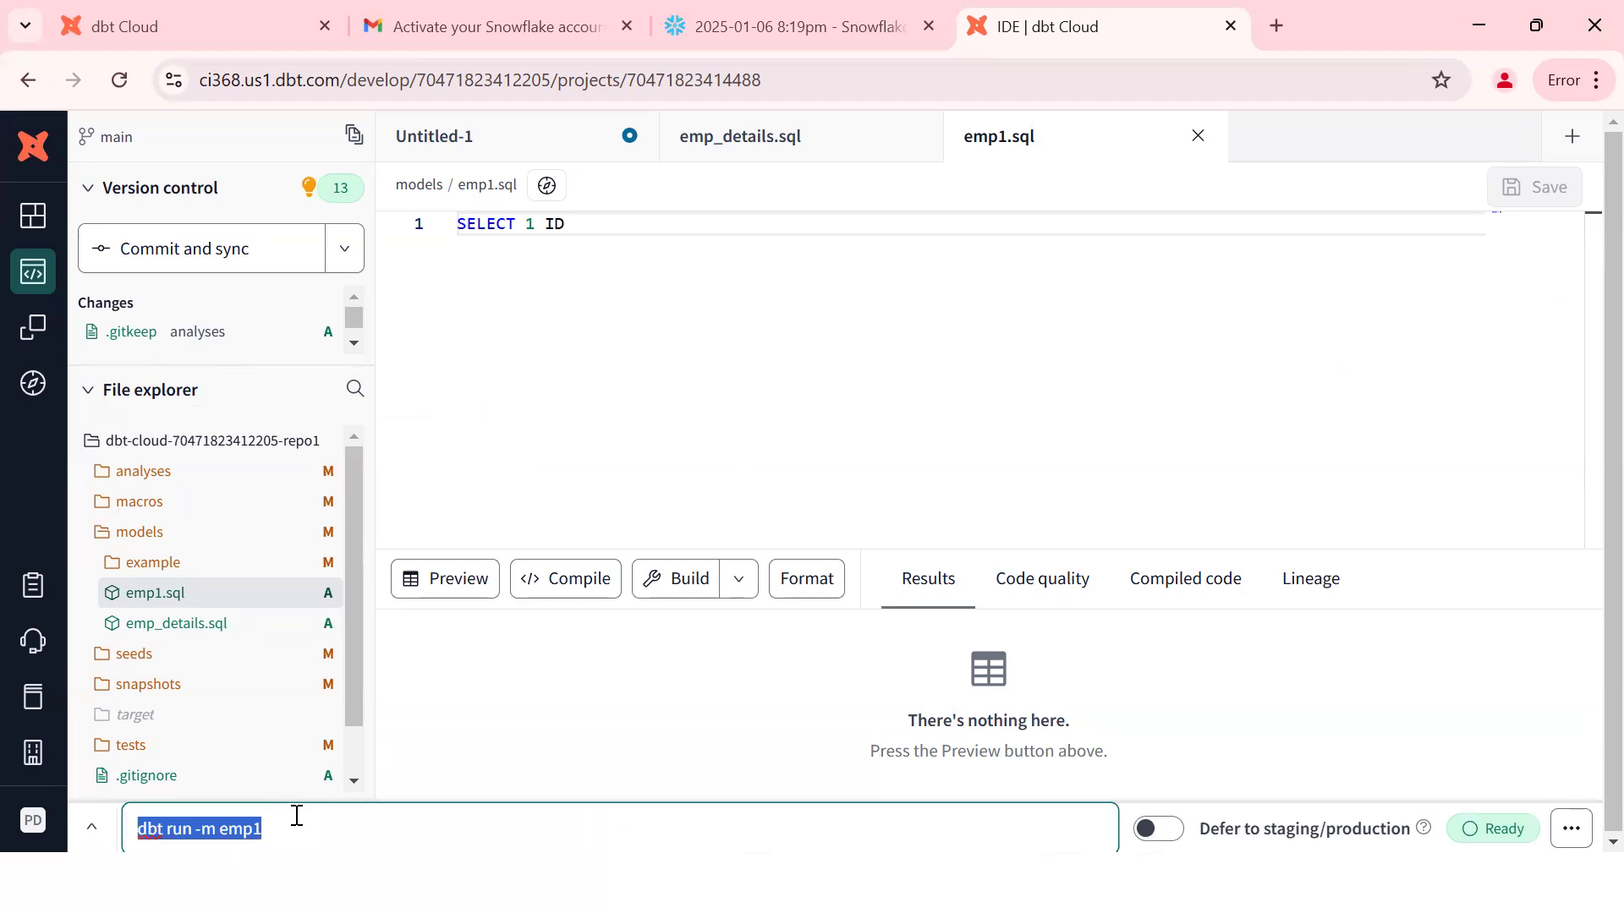
text(dbt )
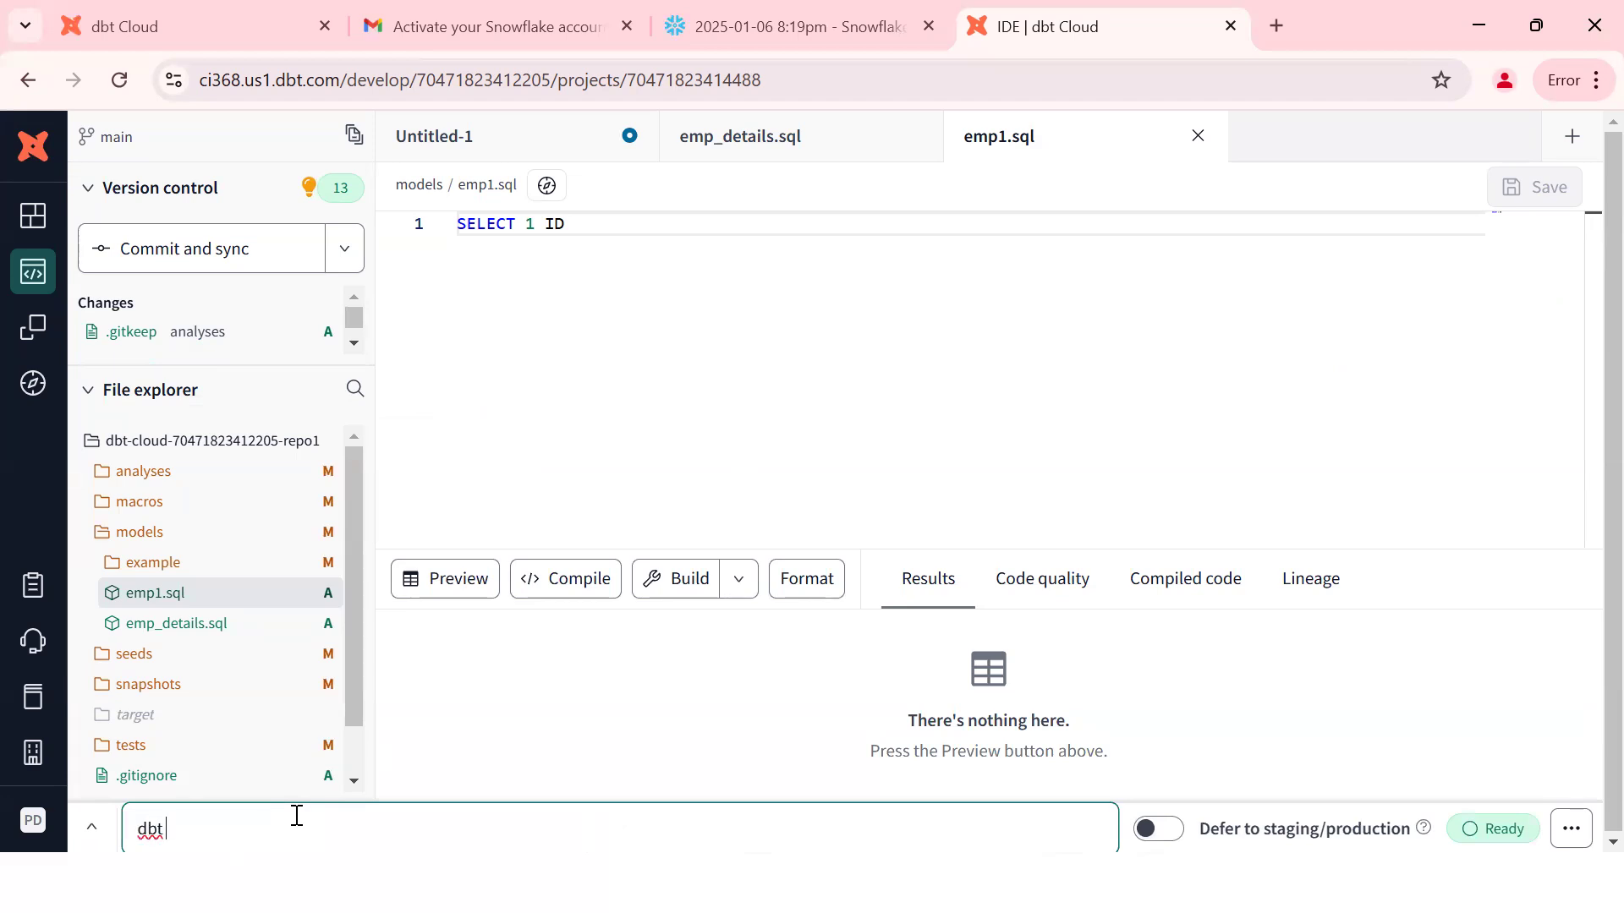
text(run -m emp1)
key(Return)
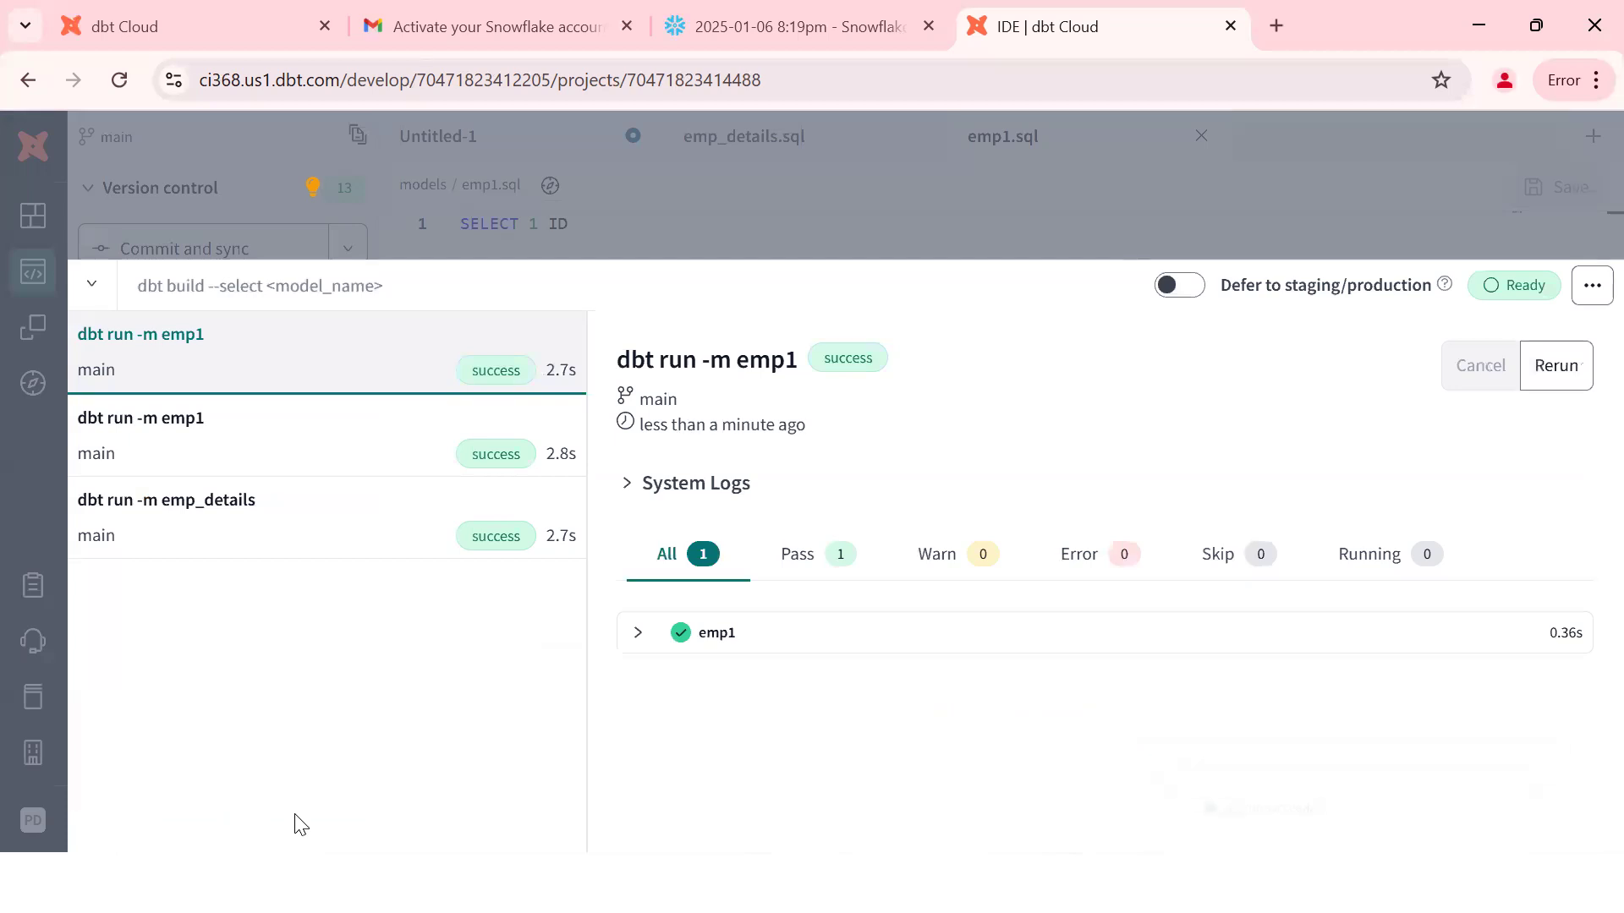
key(Escape)
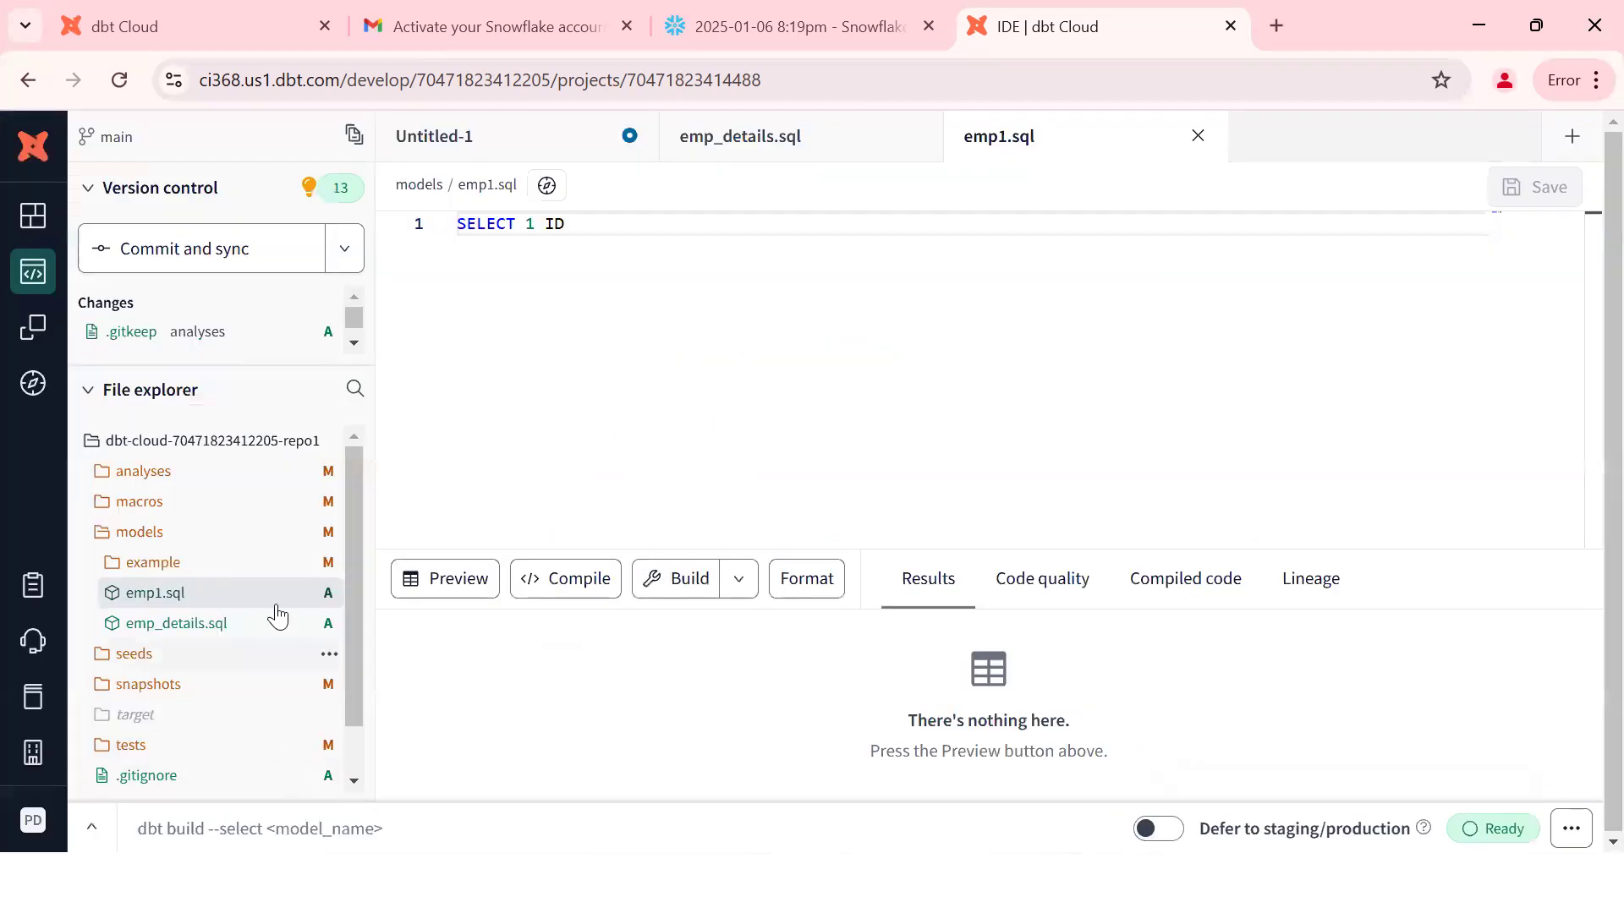
Step: Insert a __config snippet block on a new first line of emp1.sql
click(463, 291)
key(Home)
key(Return)
key(Up)
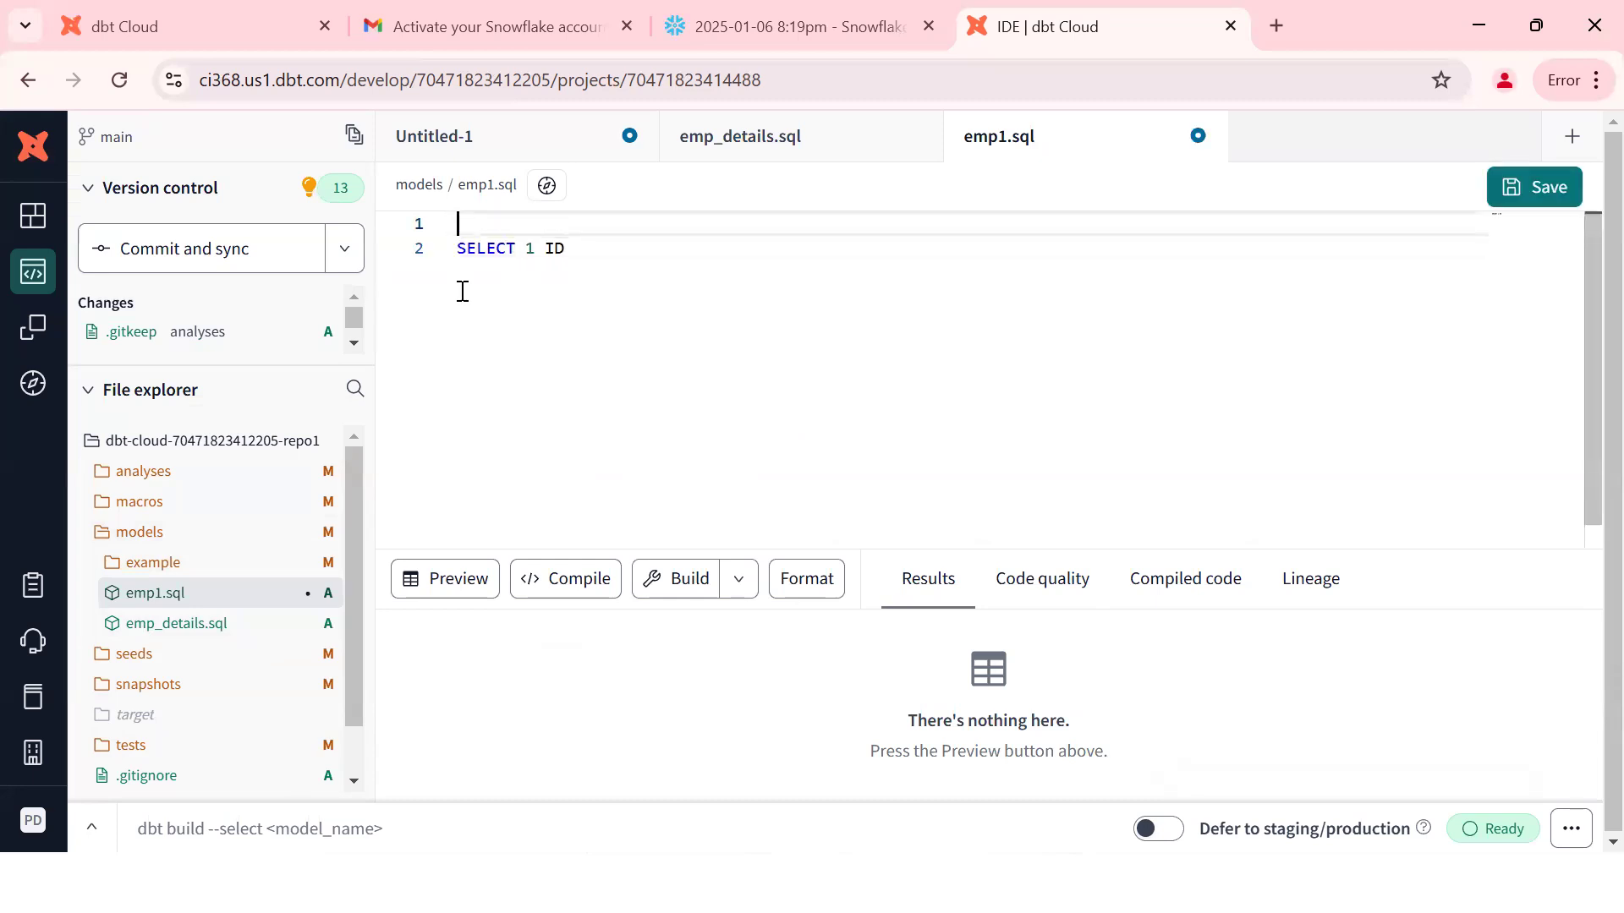
text(__)
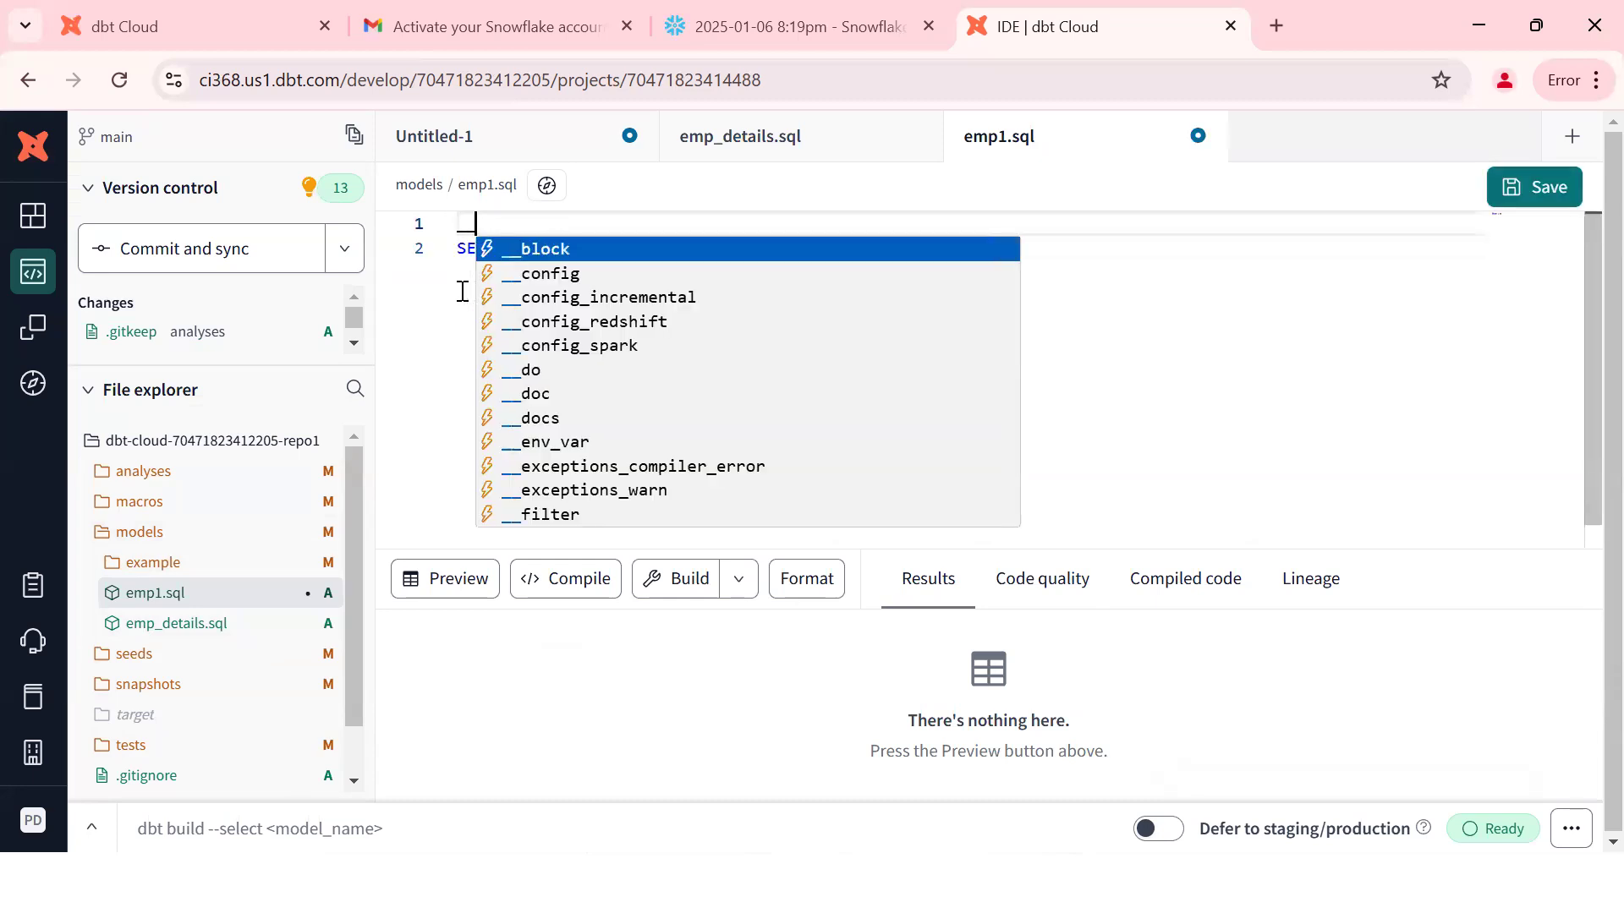
text(co)
key(Return)
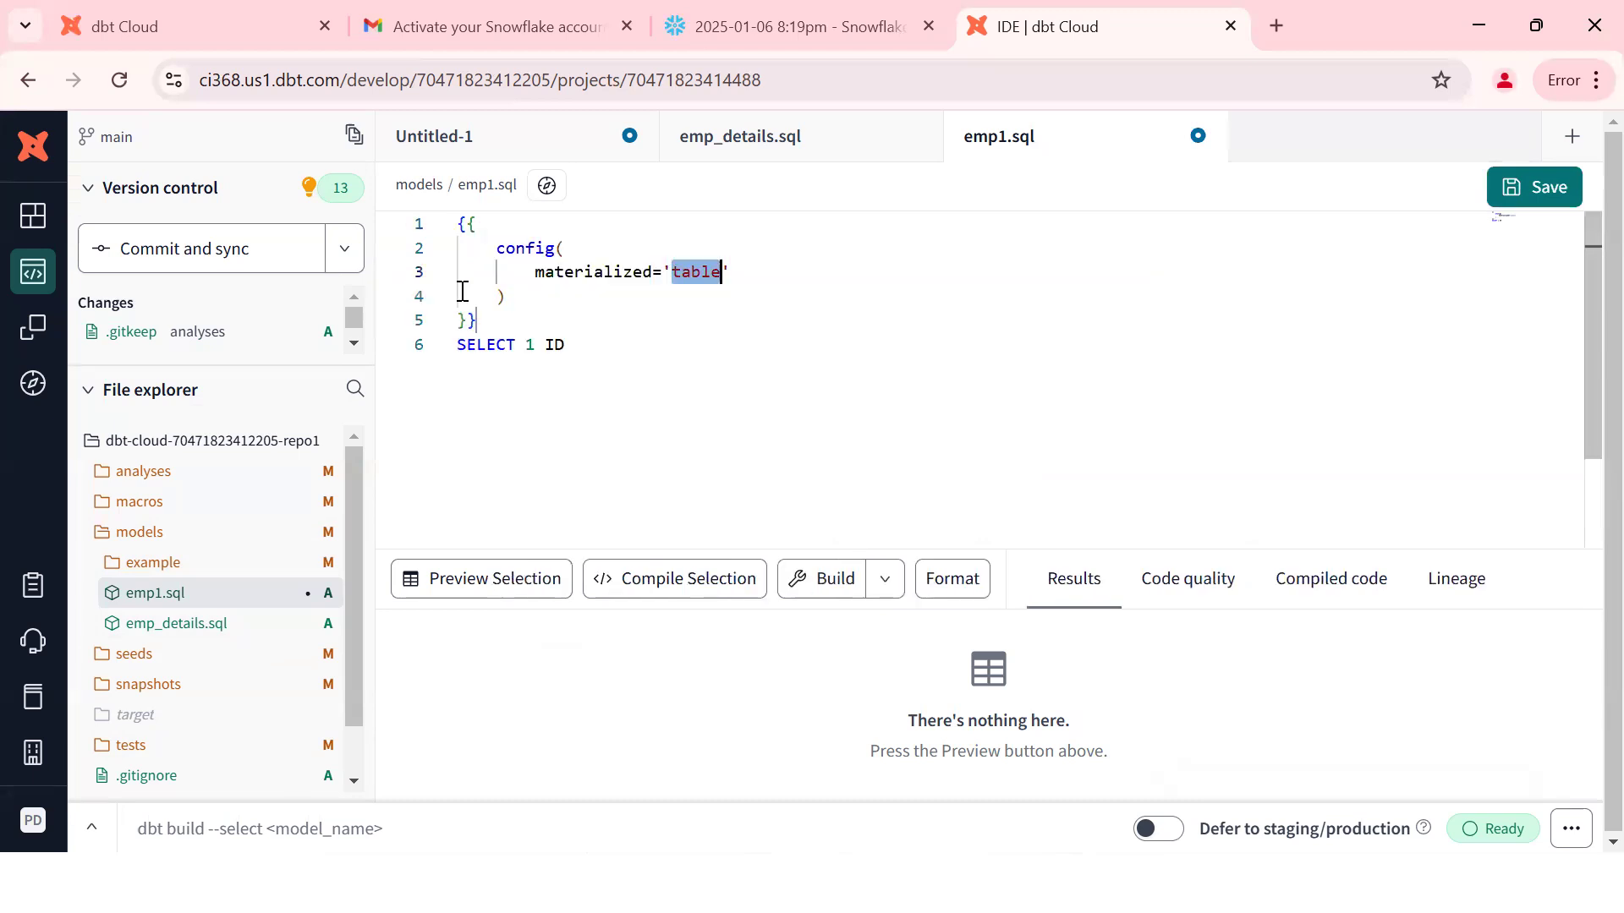
key(ctrl+z)
key(ctrl+z)
key(ctrl+z)
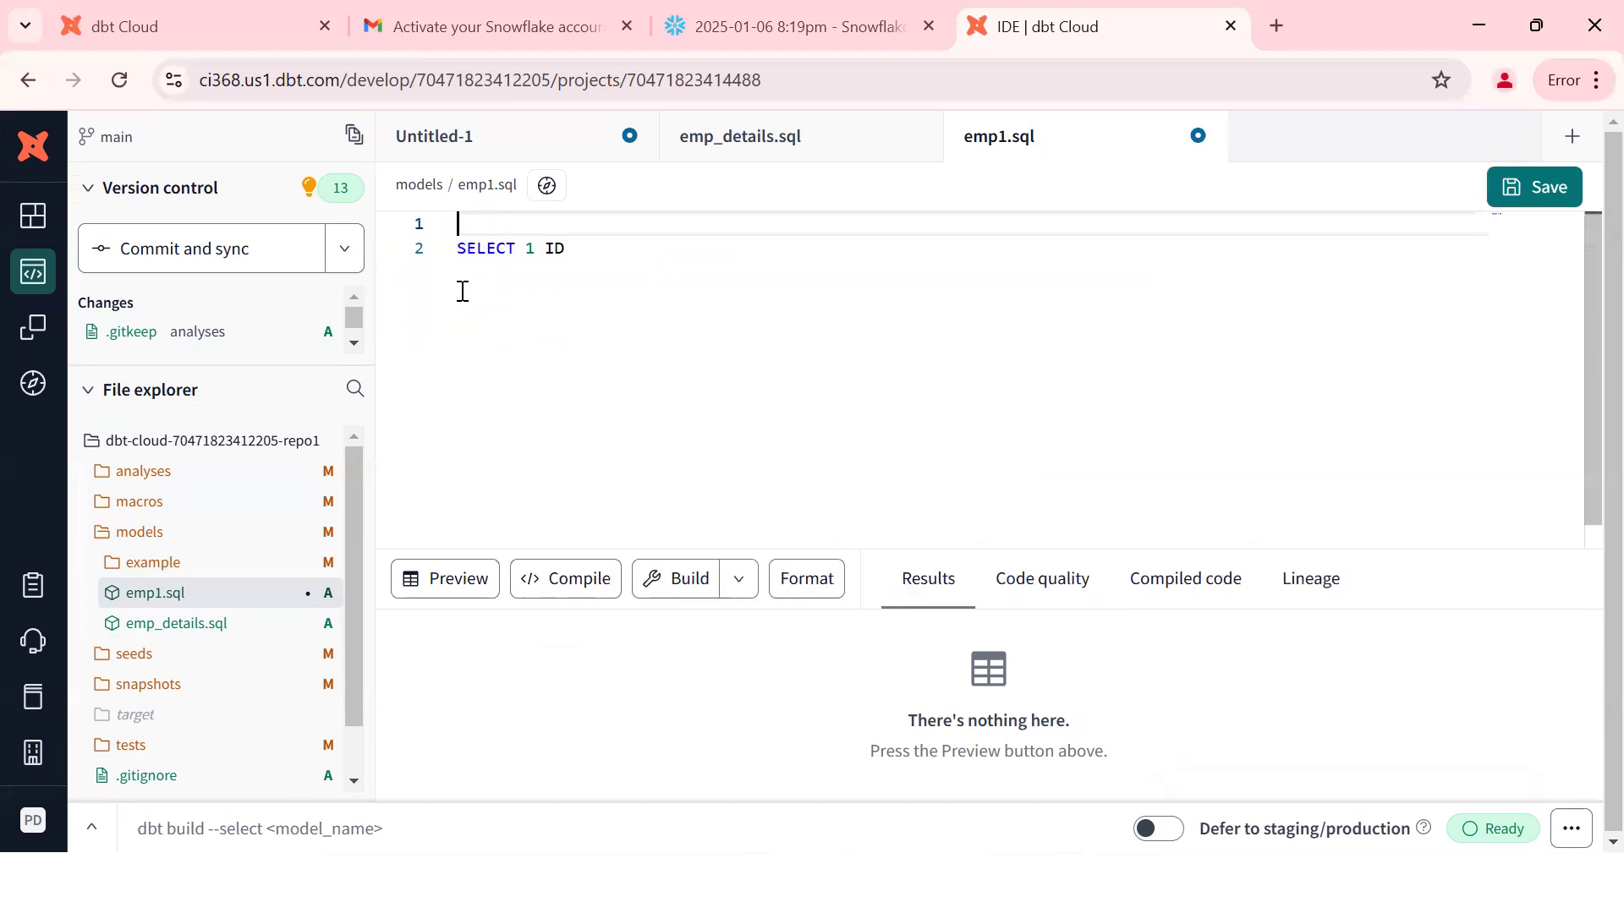
text(__co)
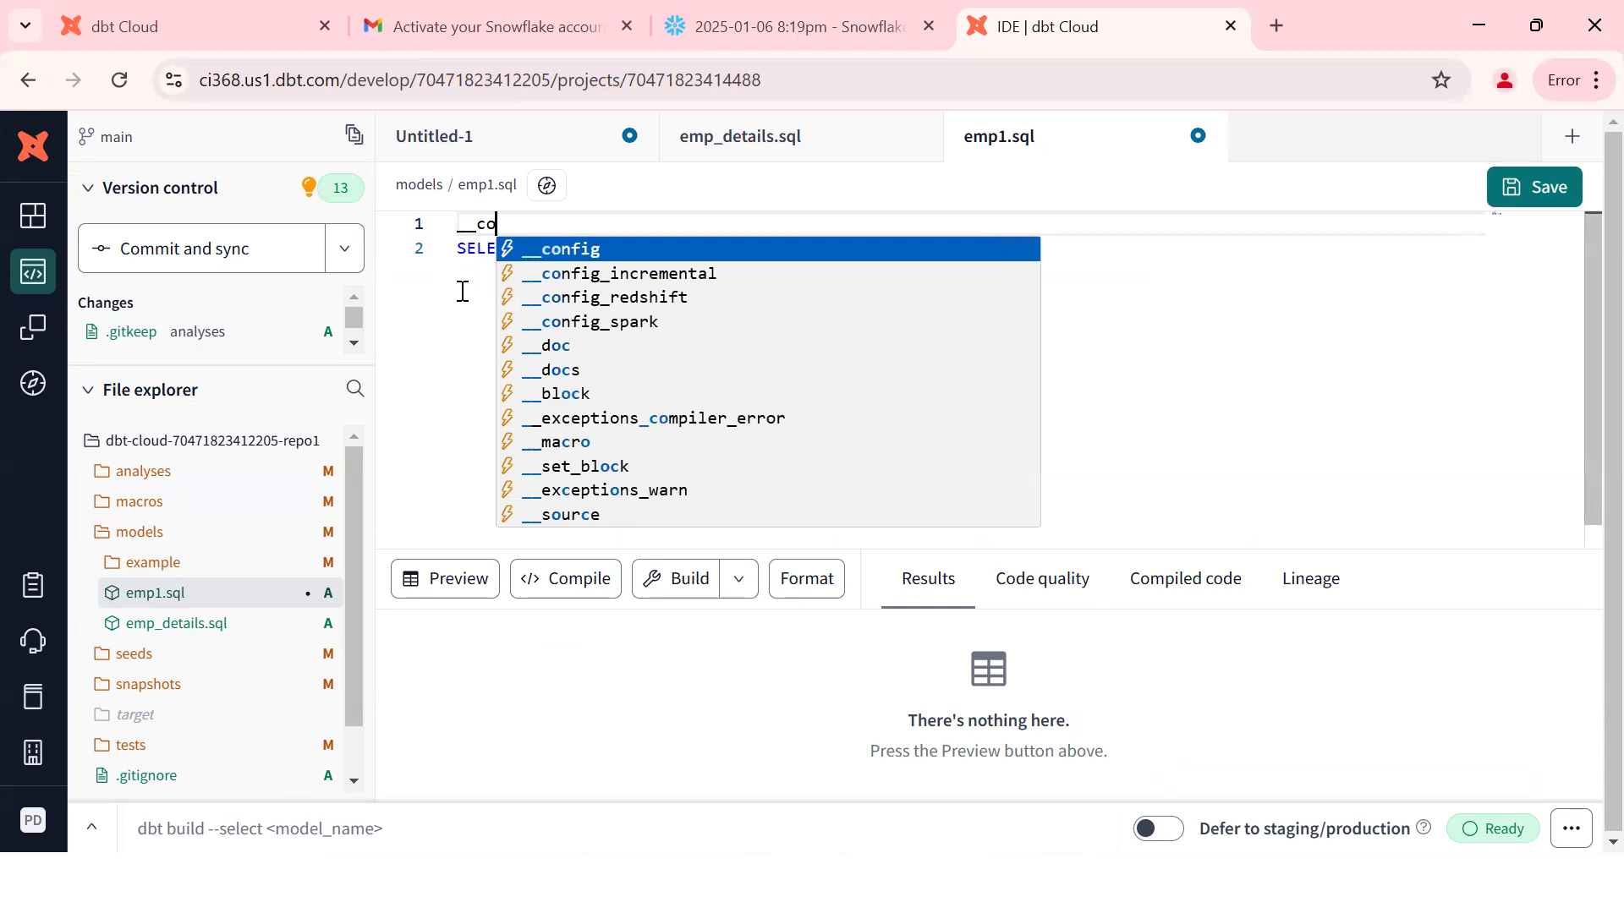
key(Return)
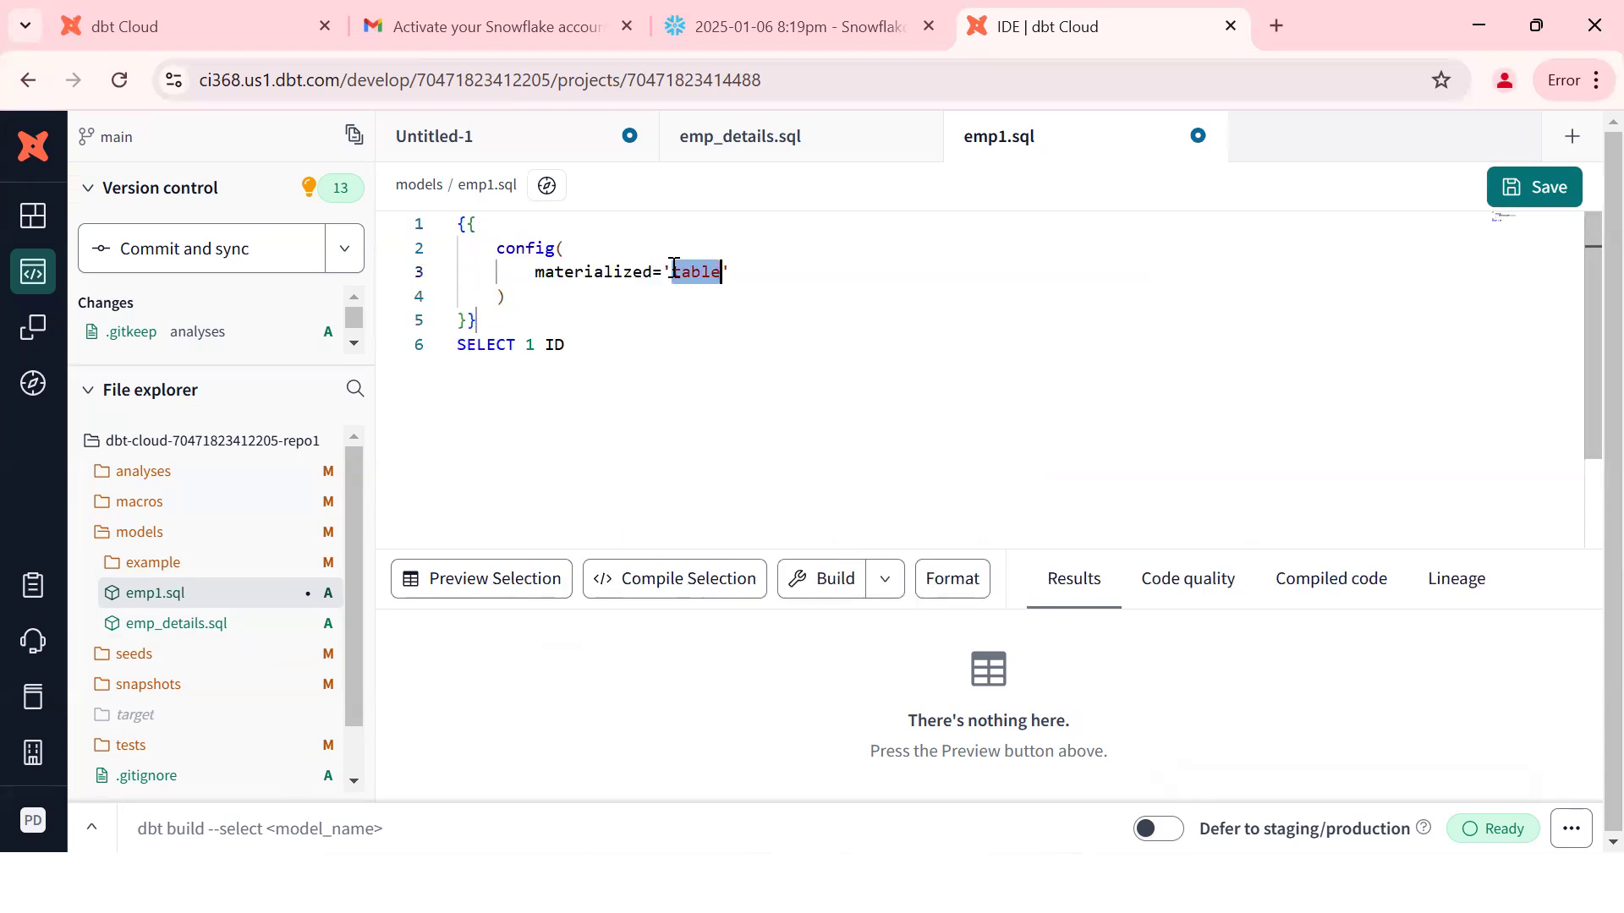
Step: Set materialized to 'view', add secure=true, and save emp1.sql
text(vie)
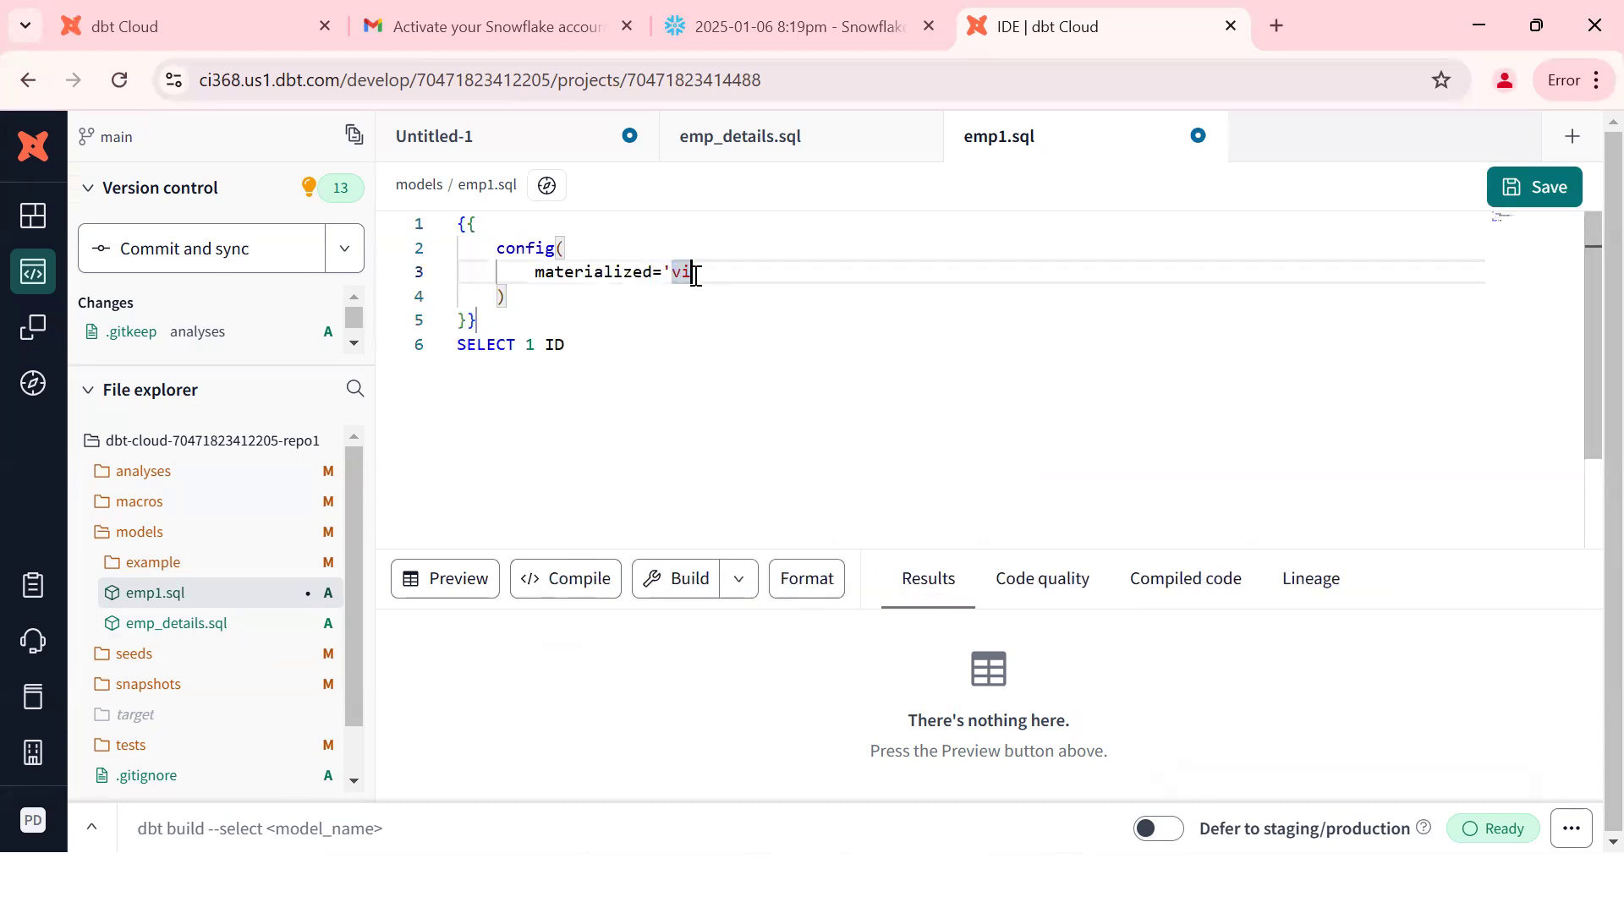
text(w)
key(Right)
text(,)
key(Return)
text(secure)
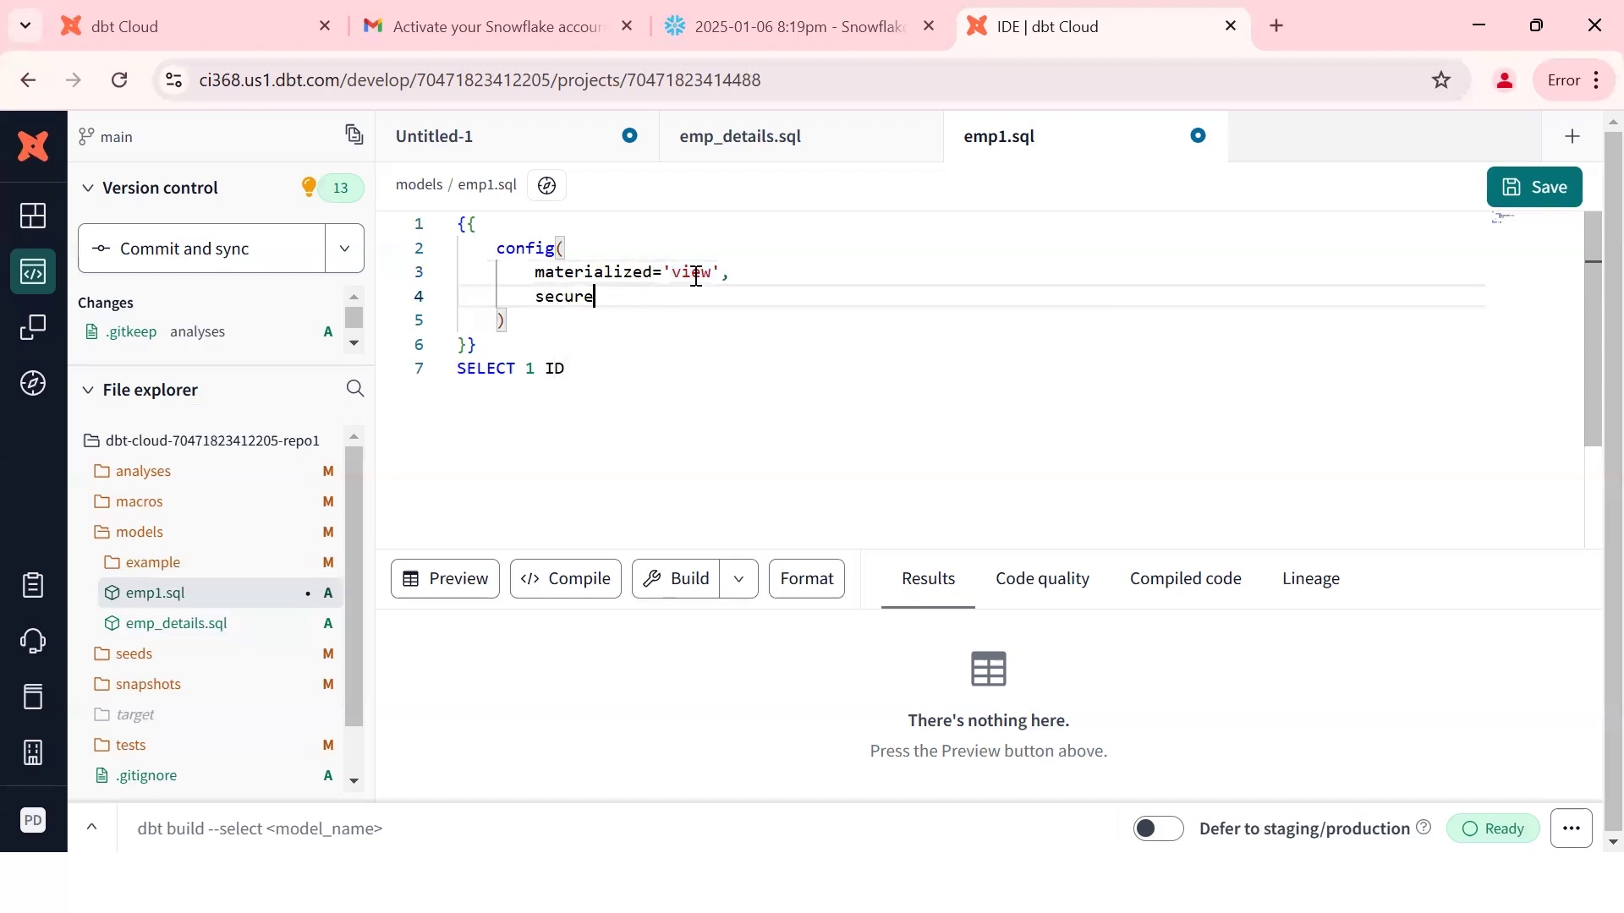
text(=true)
key(ctrl+s)
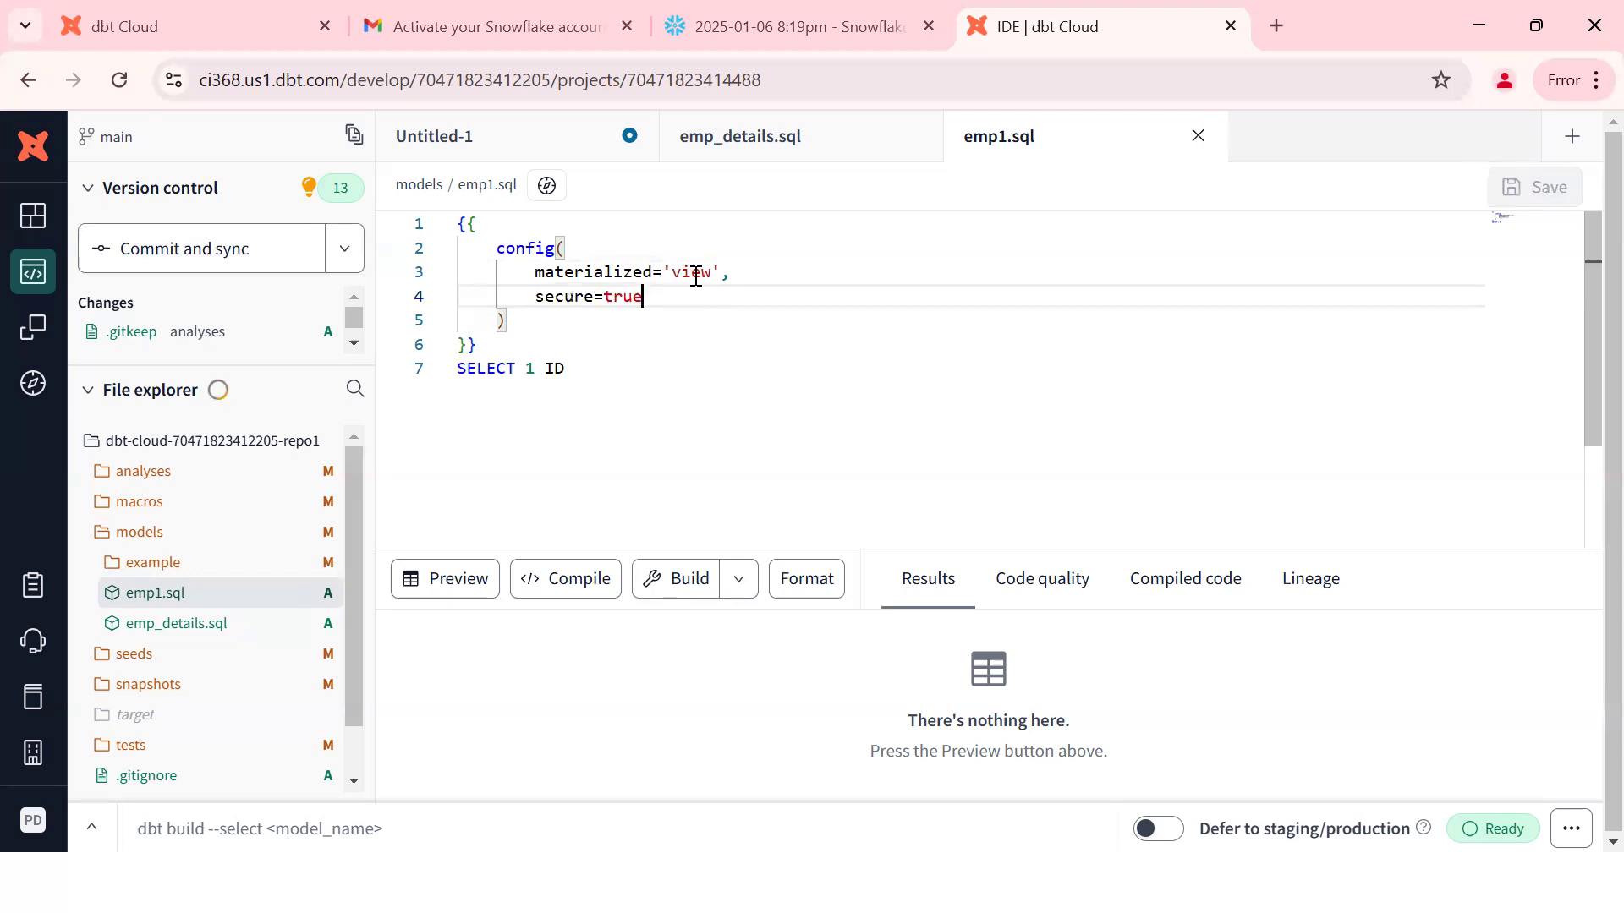
click(400, 823)
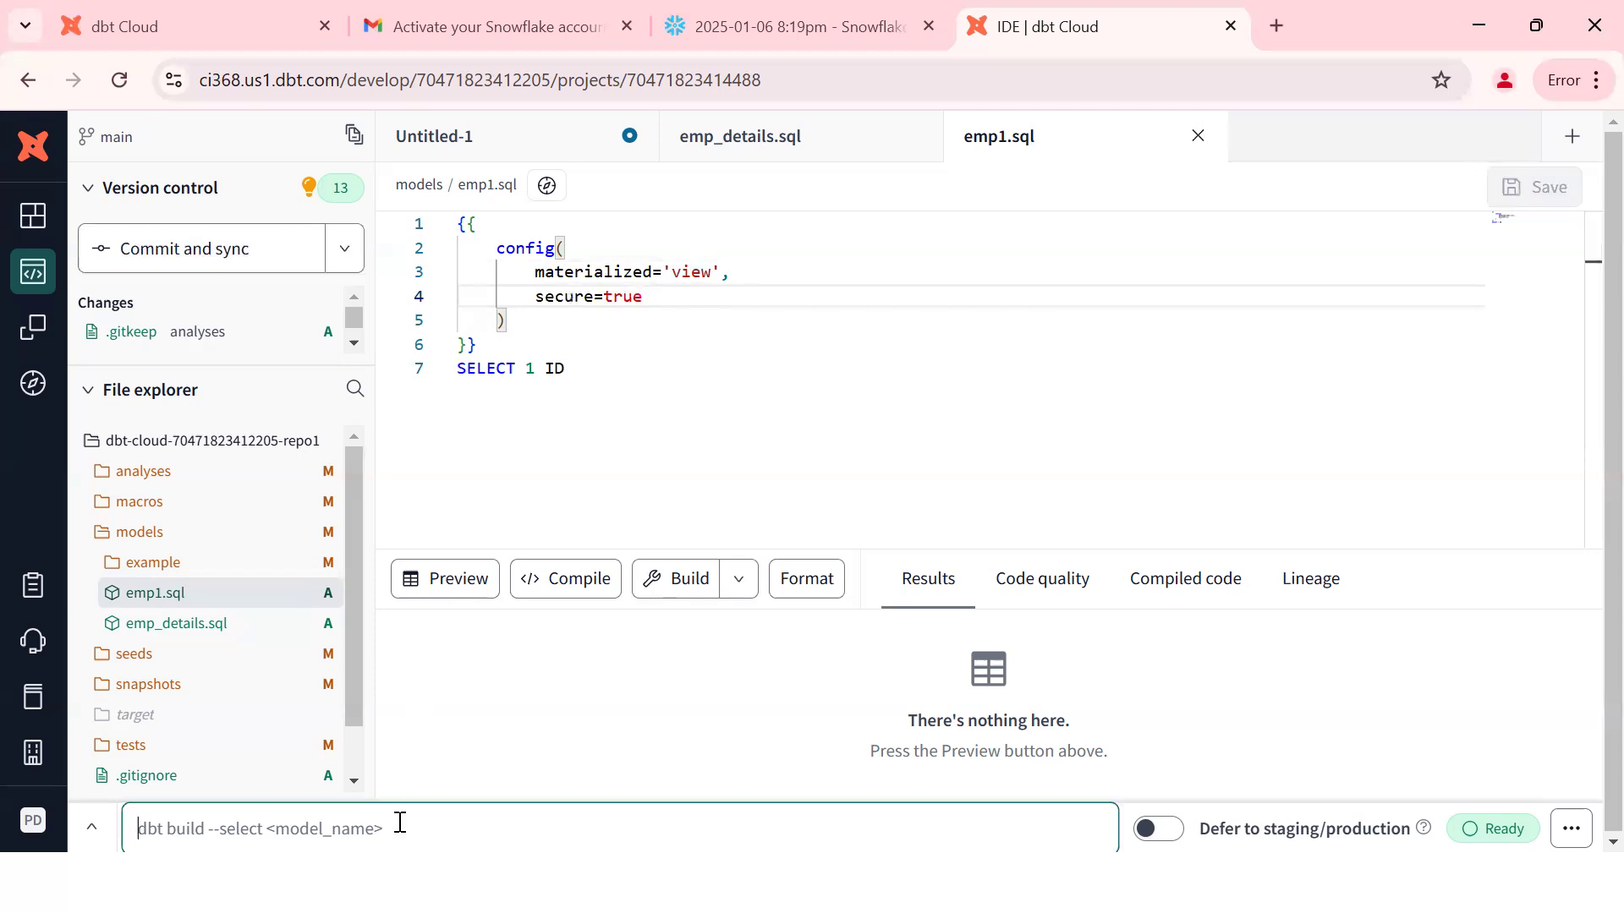
Step: Clear the command bar and run 'dbt run -m emp1' with the secure-view config
key(Up)
key(ctrl+a)
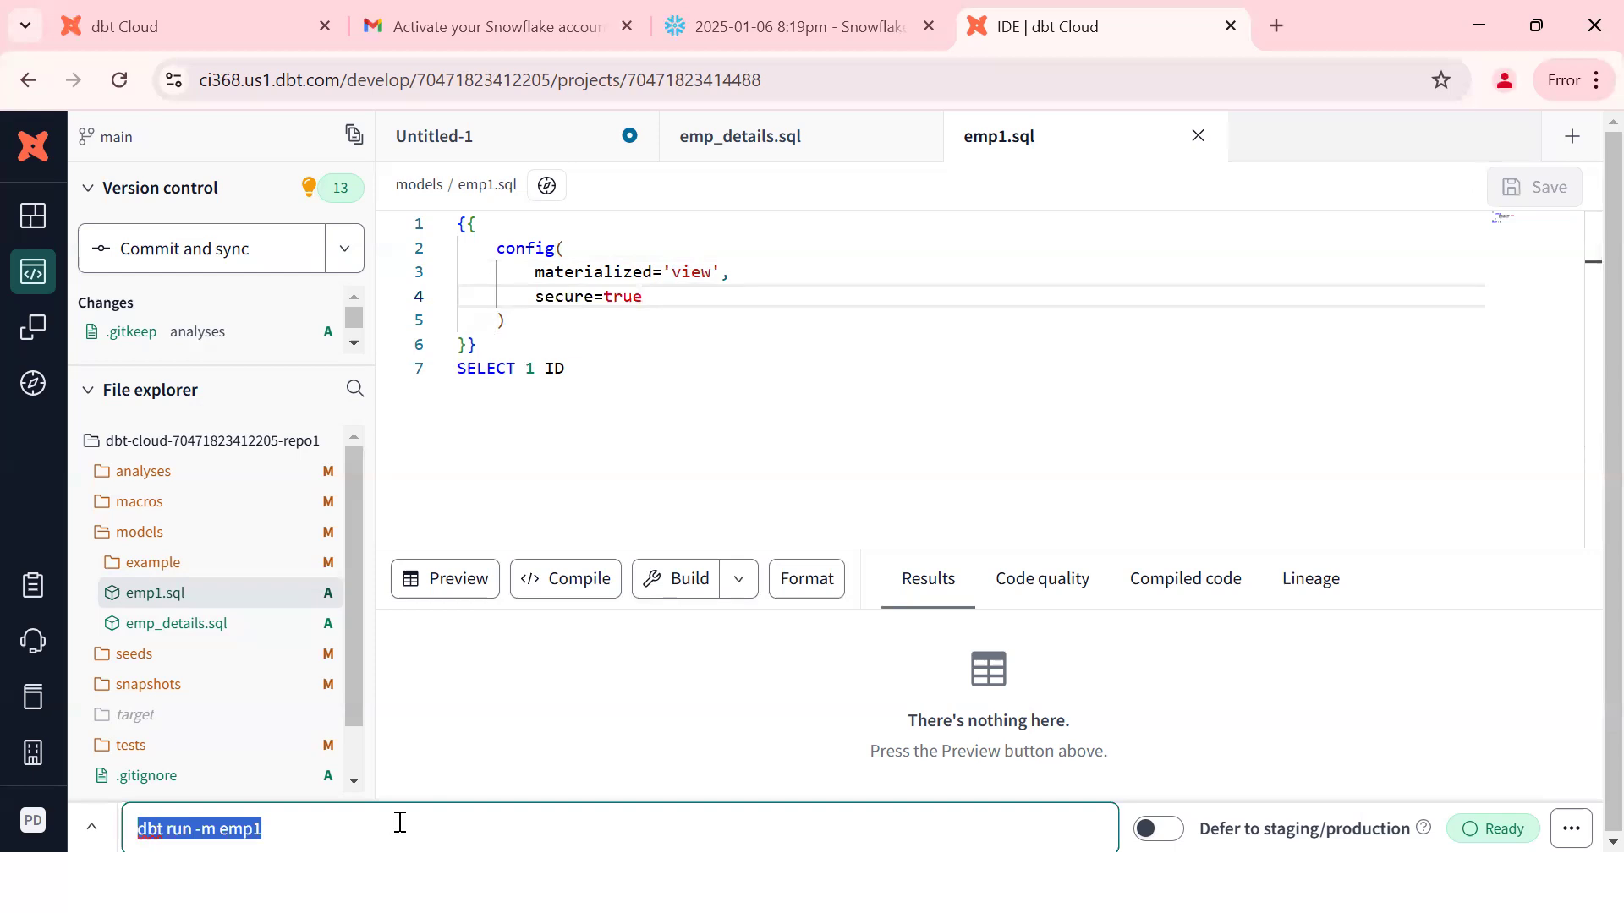
key(BackSpace)
text(db)
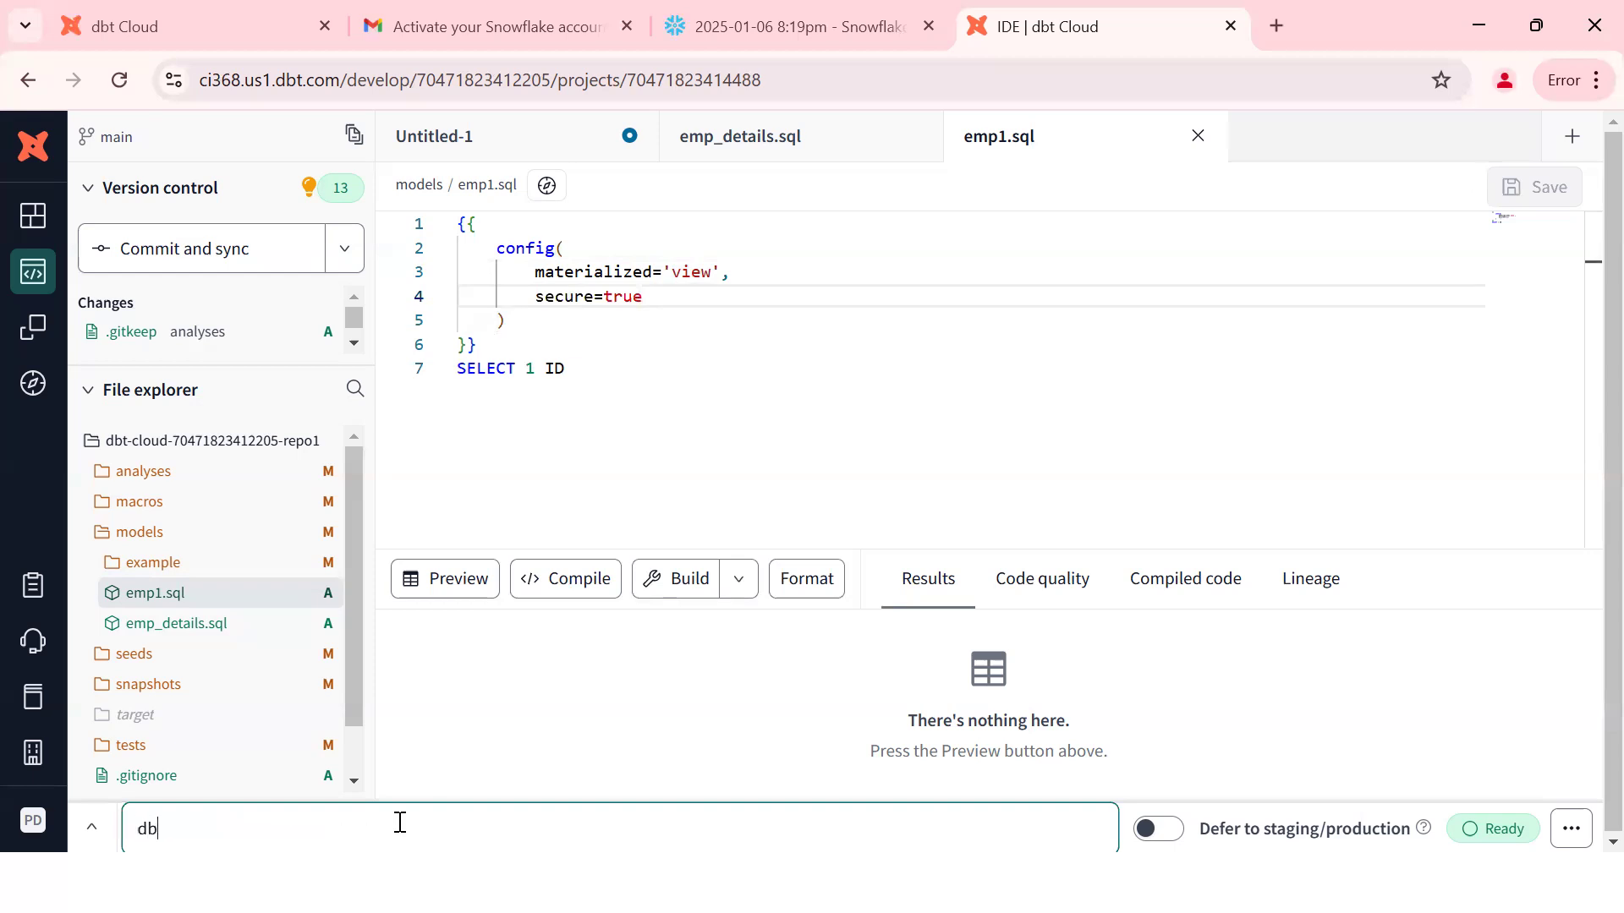
text(t run -m emp1)
key(Return)
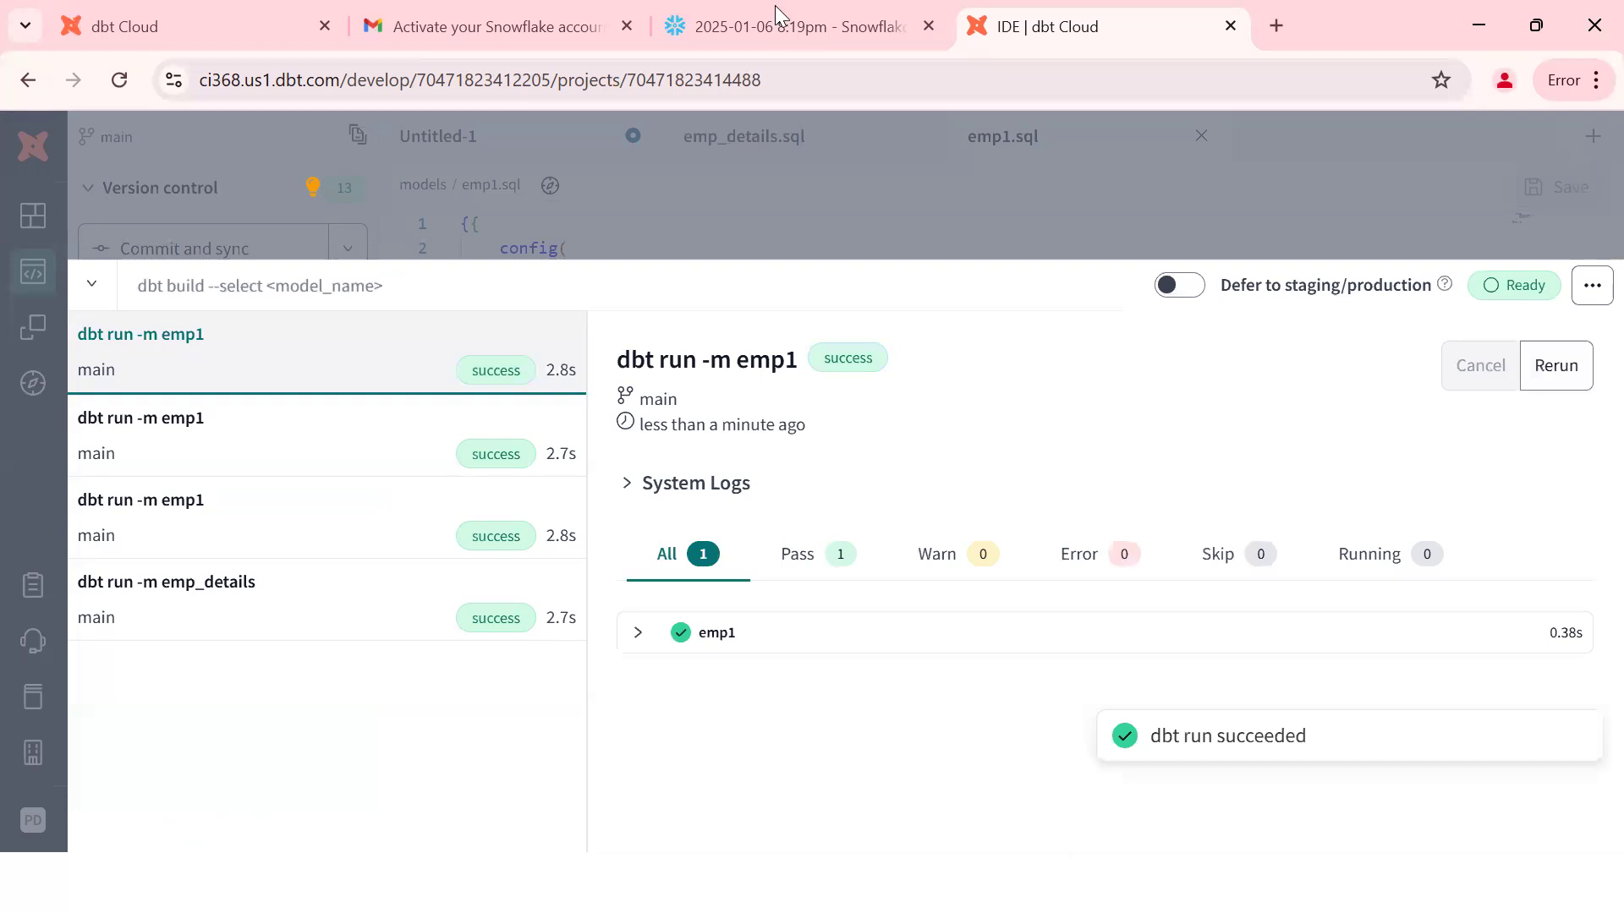
Step: Re-run SHOW VIEWS; and check EMP1's row shows is_secure true and is_materialized false
click(769, 45)
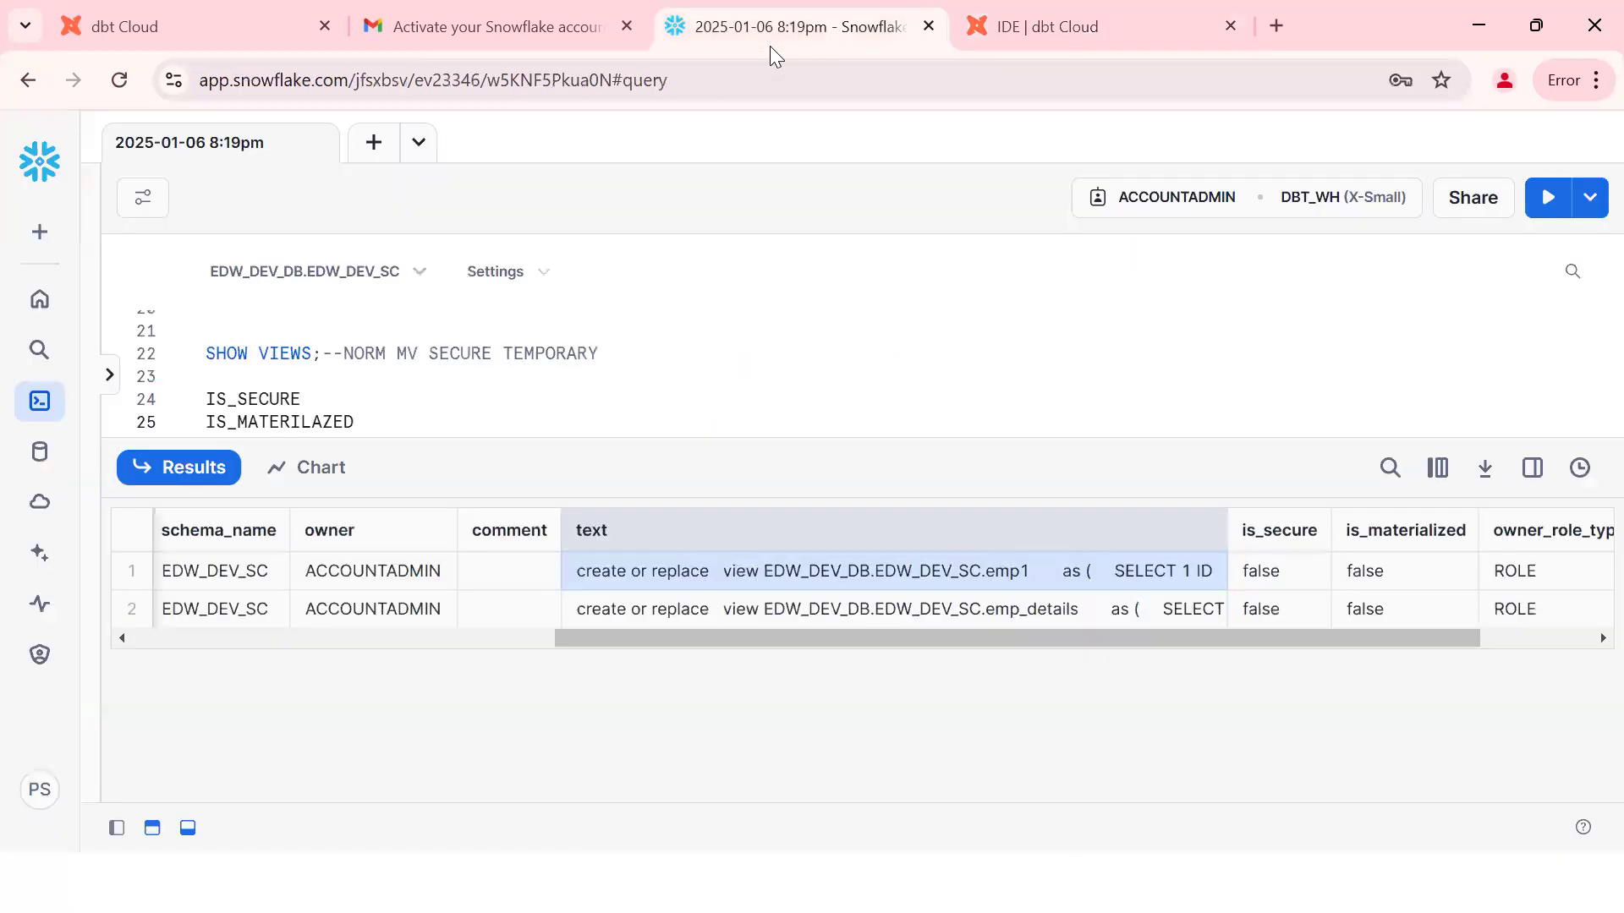
click(283, 353)
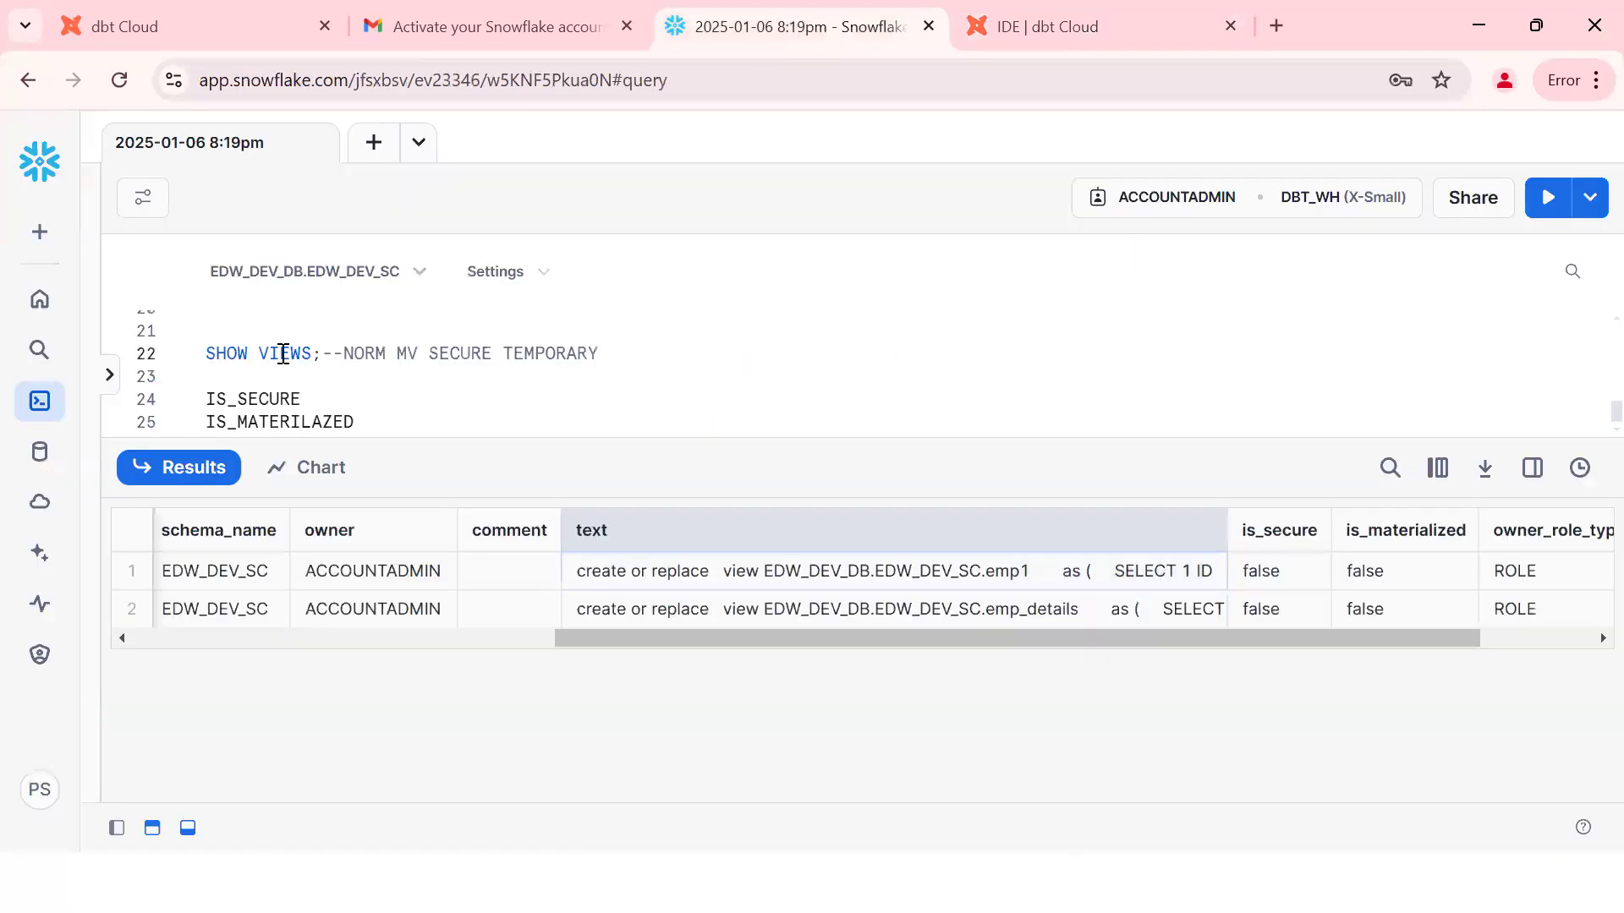
key(ctrl+Return)
click(567, 608)
click(534, 575)
key(Right)
key(Right)
key(Right)
key(Right)
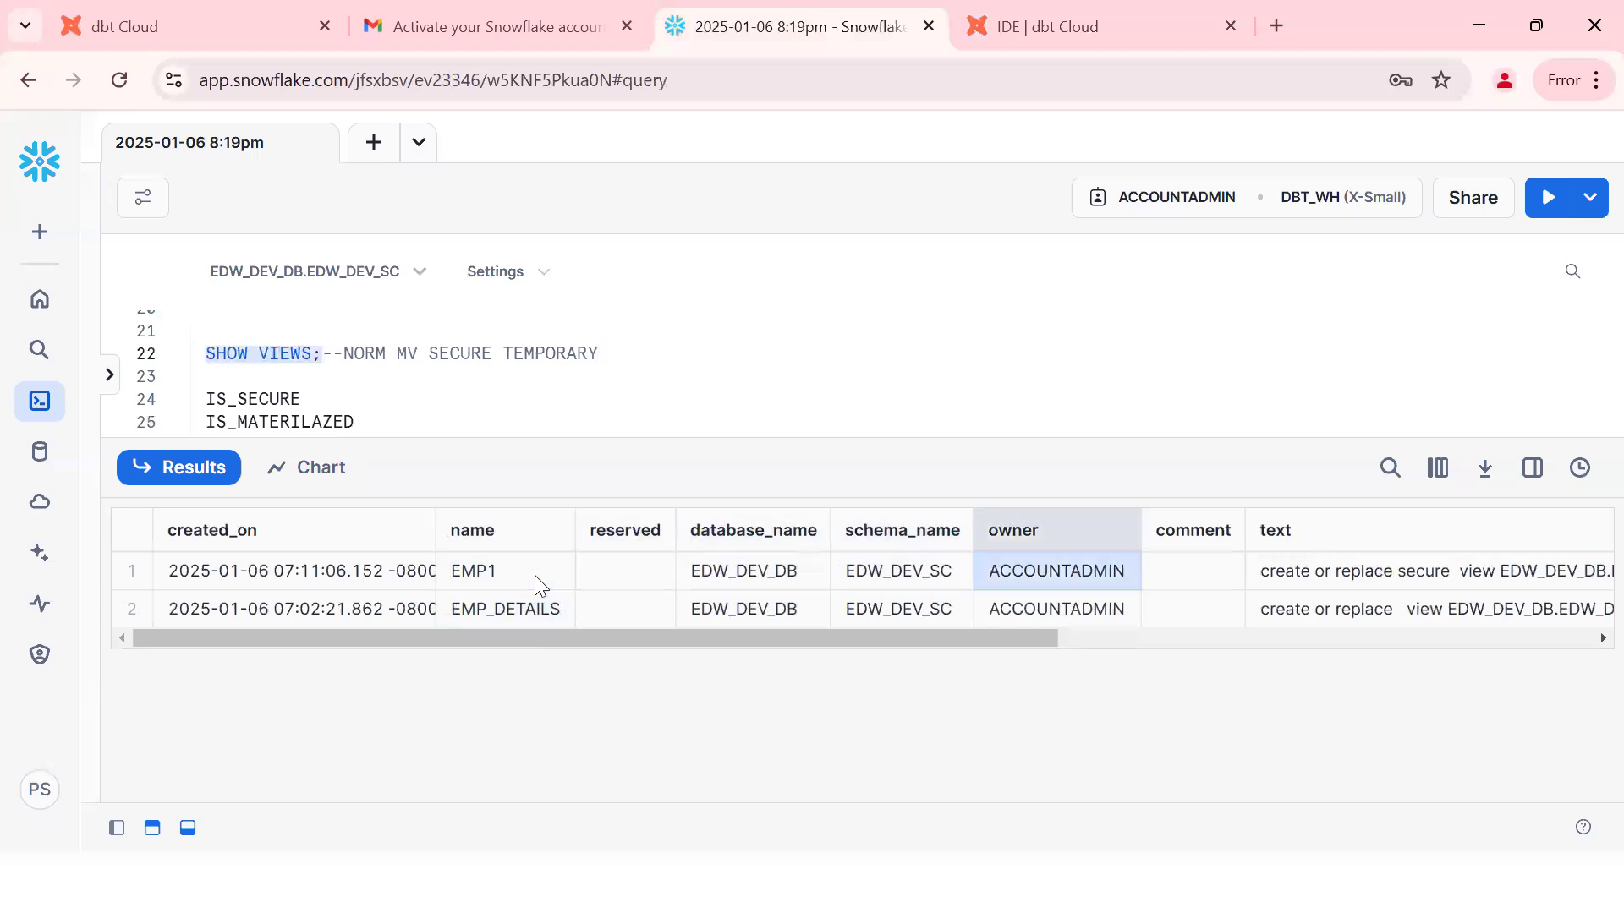
key(Right)
key(Right)
key(Right)
click(986, 580)
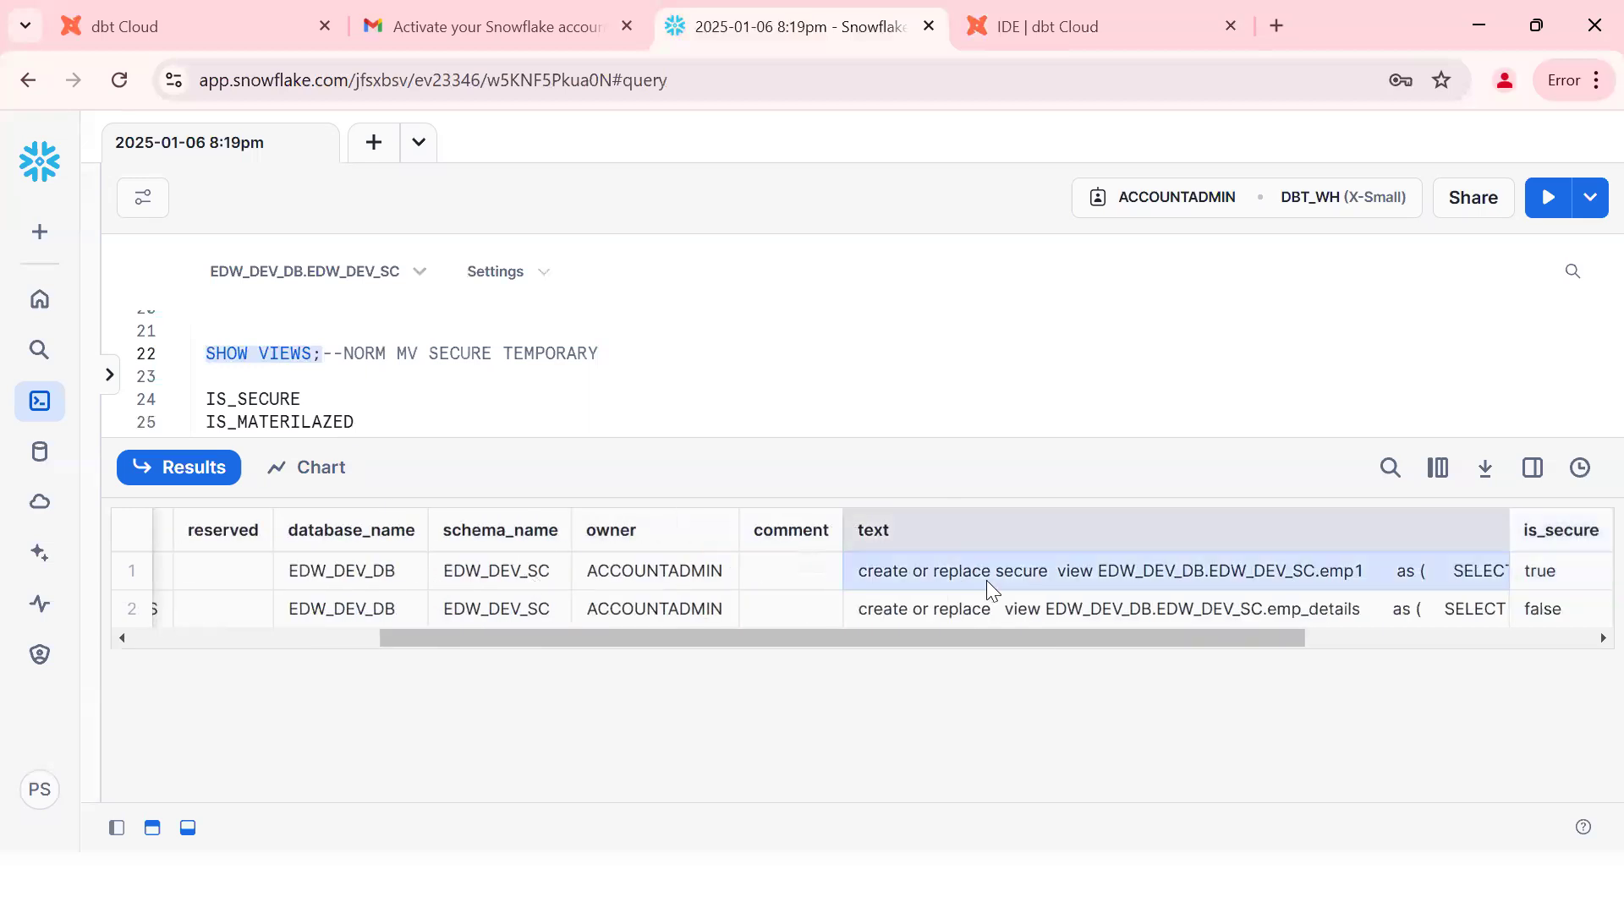
key(Right)
key(Right)
key(Right)
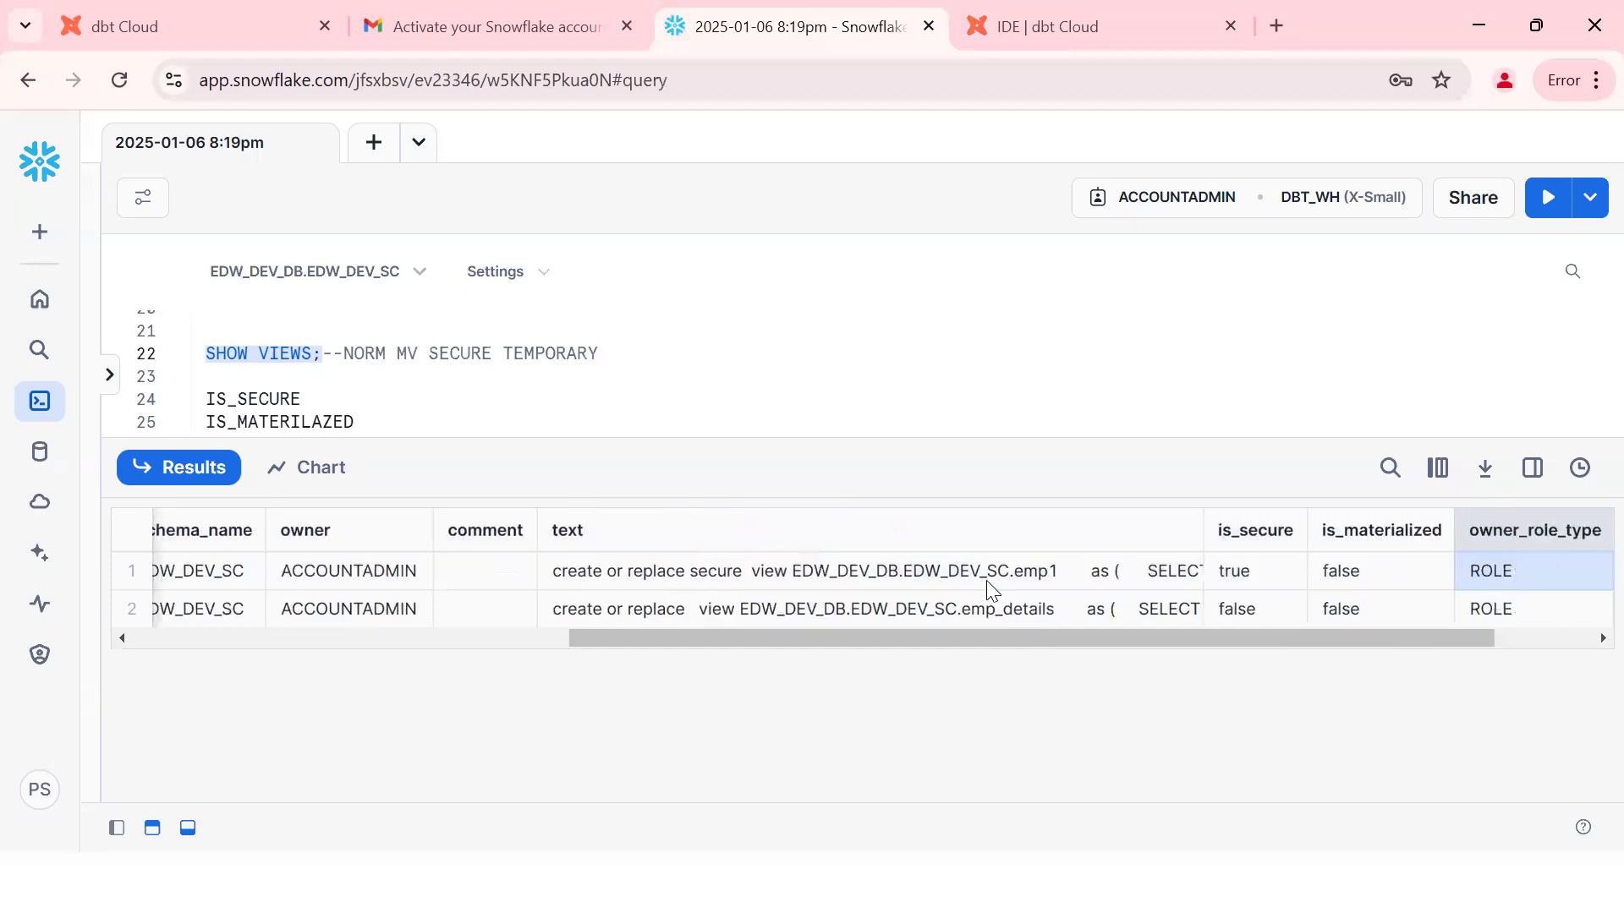
click(1344, 567)
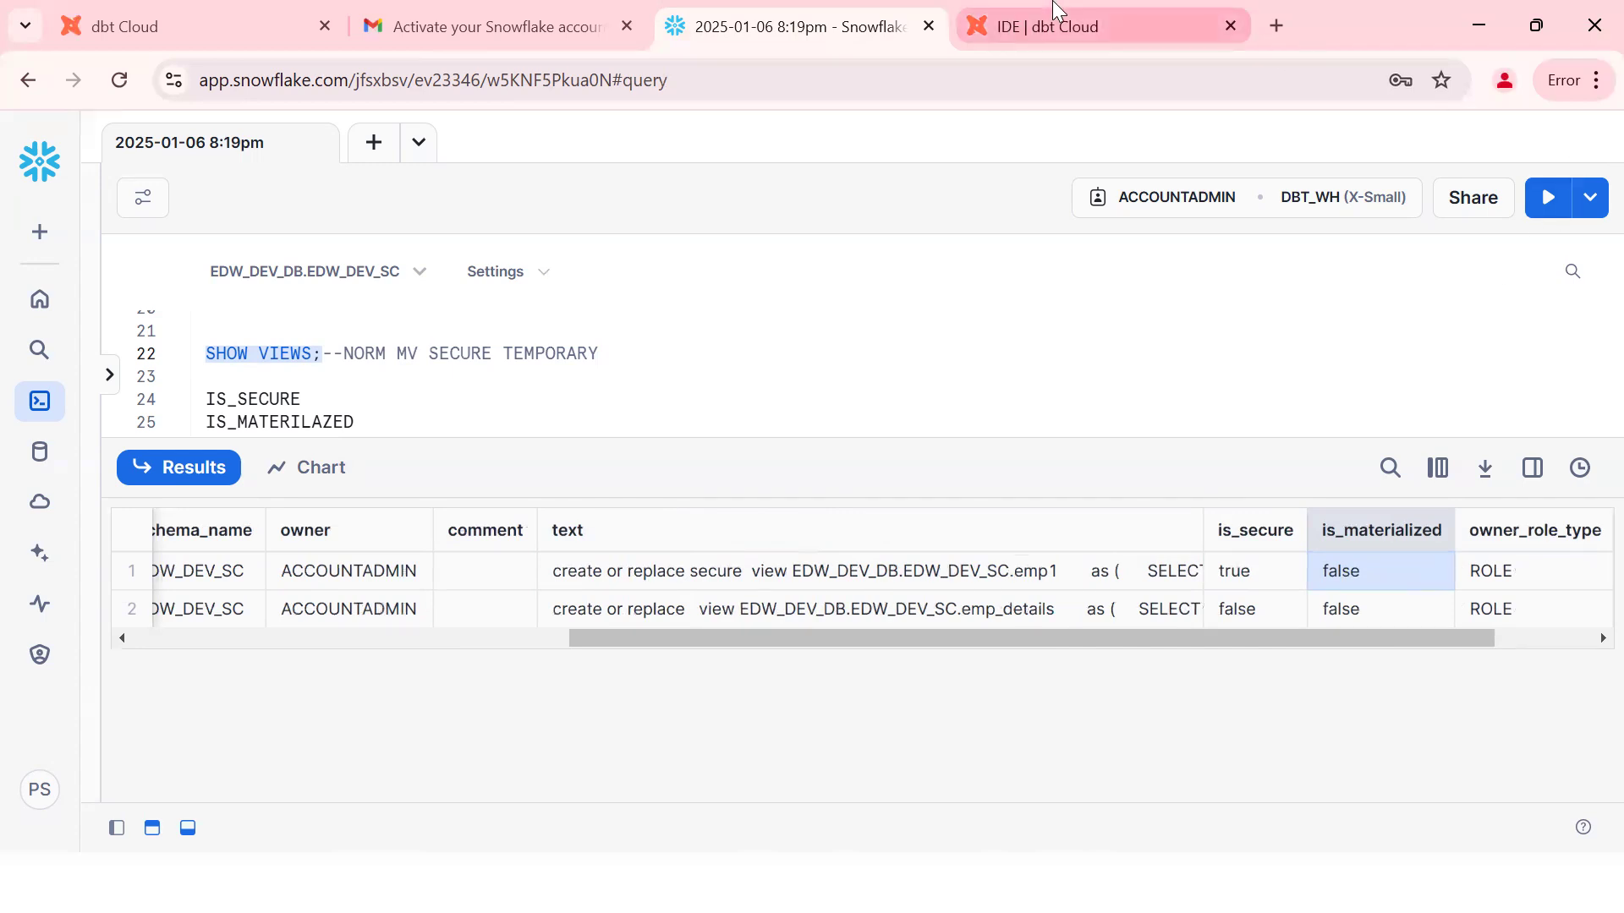
click(1056, 12)
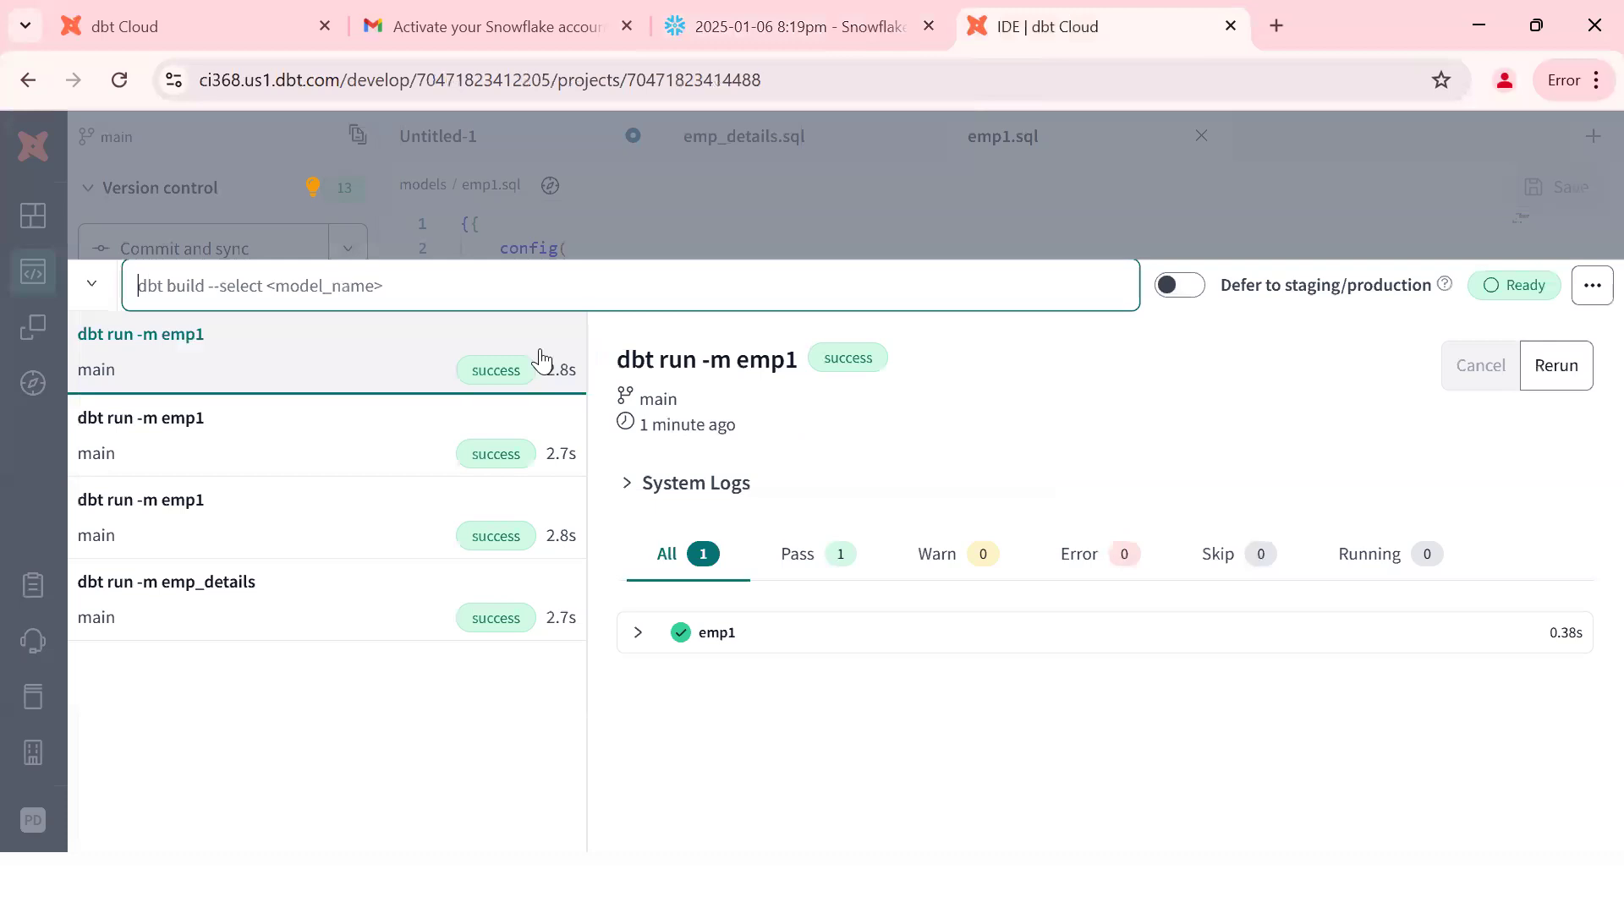
Step: Open emp1's detailed run log and highlight EDW_DEV_DB and EDW_DEV_SC in the create secure view line
click(638, 634)
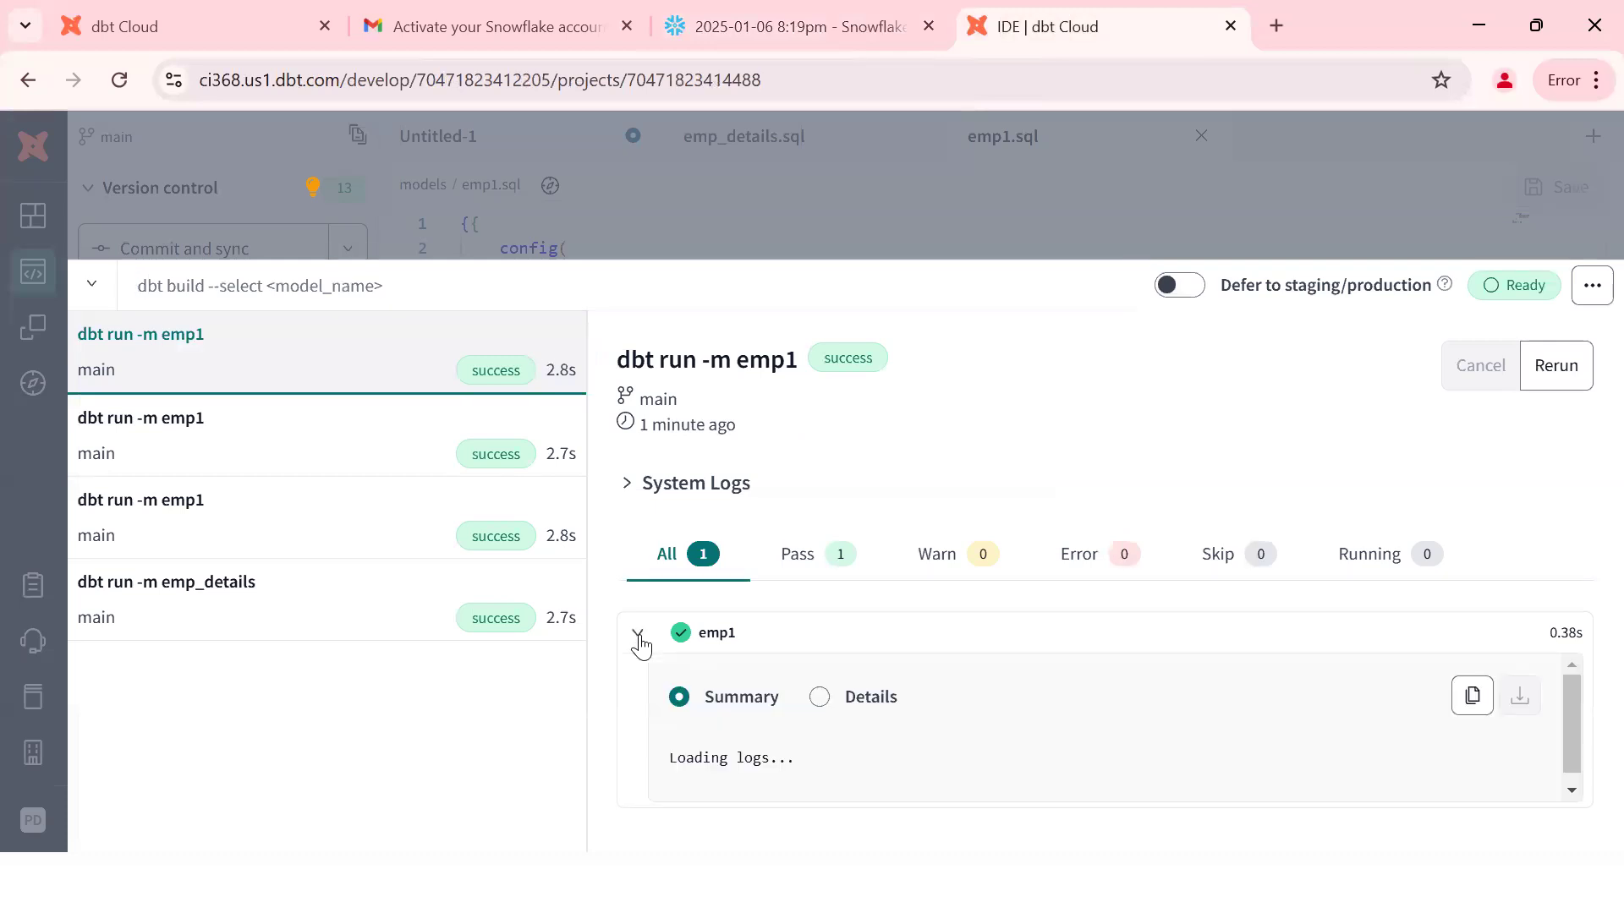
click(821, 707)
scroll(1584, 598, down, 2)
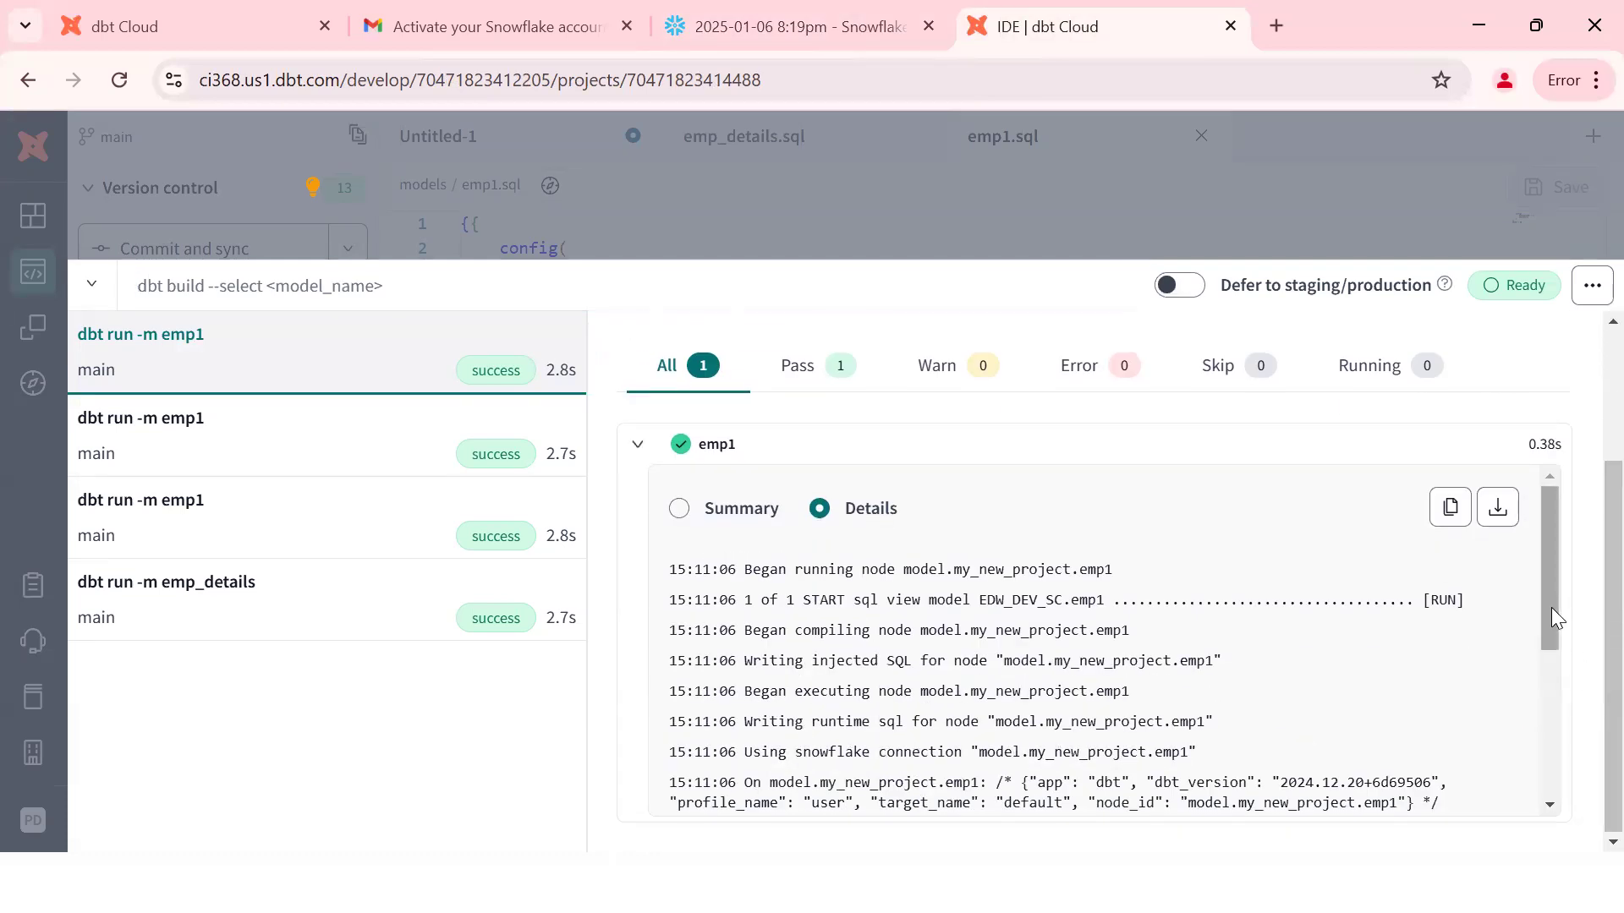
drag(1551, 607, 1580, 754)
drag(667, 640, 708, 674)
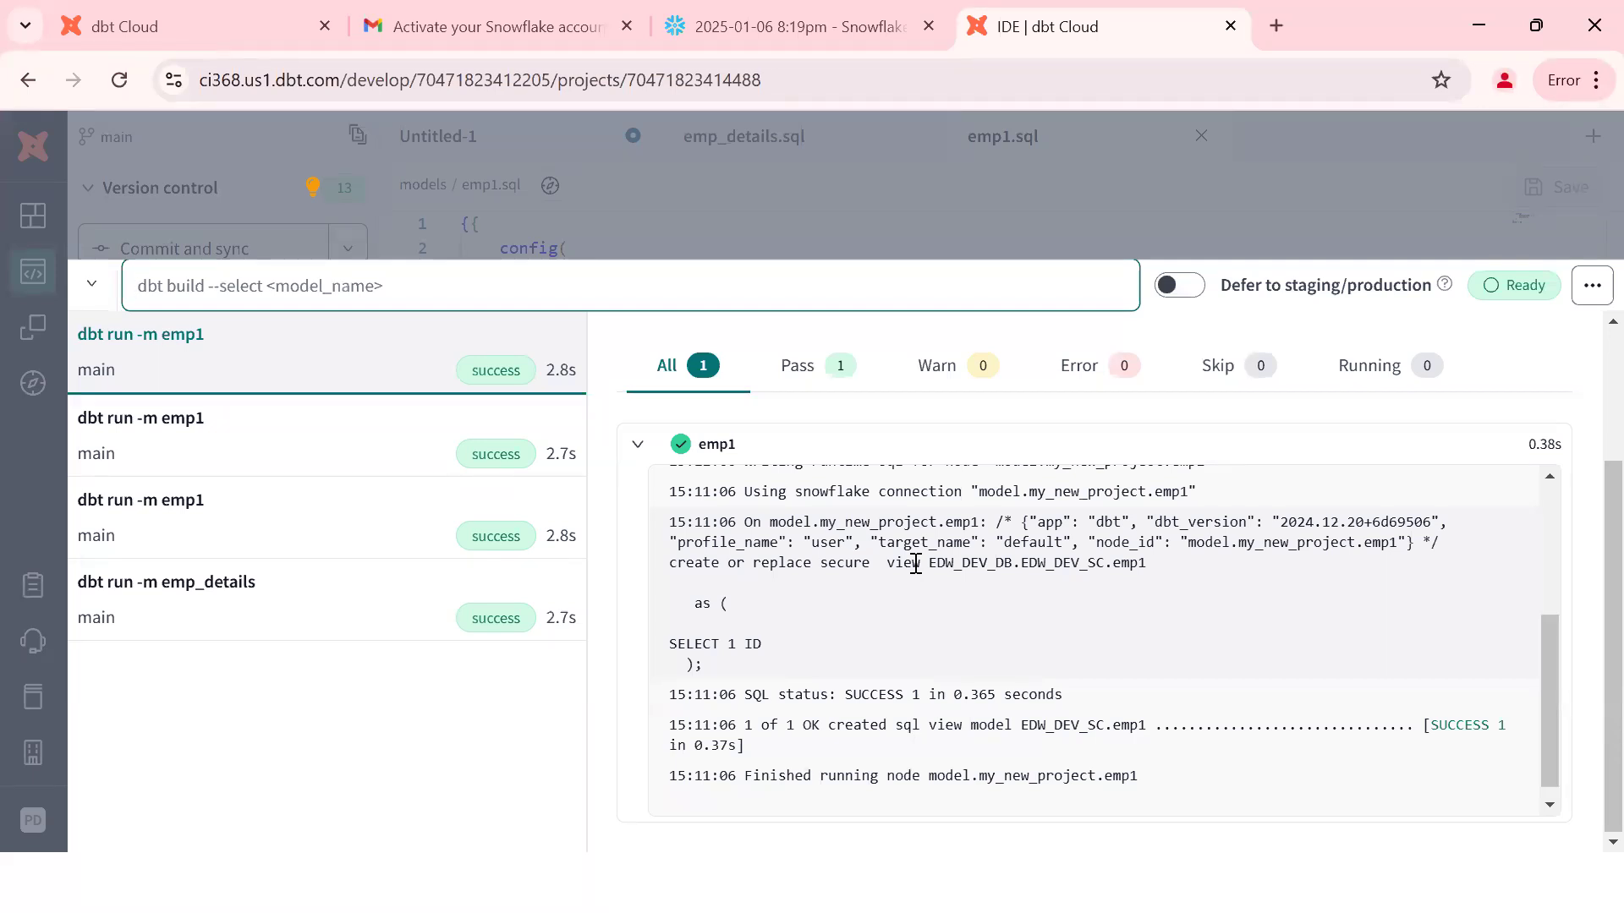
double_click(950, 564)
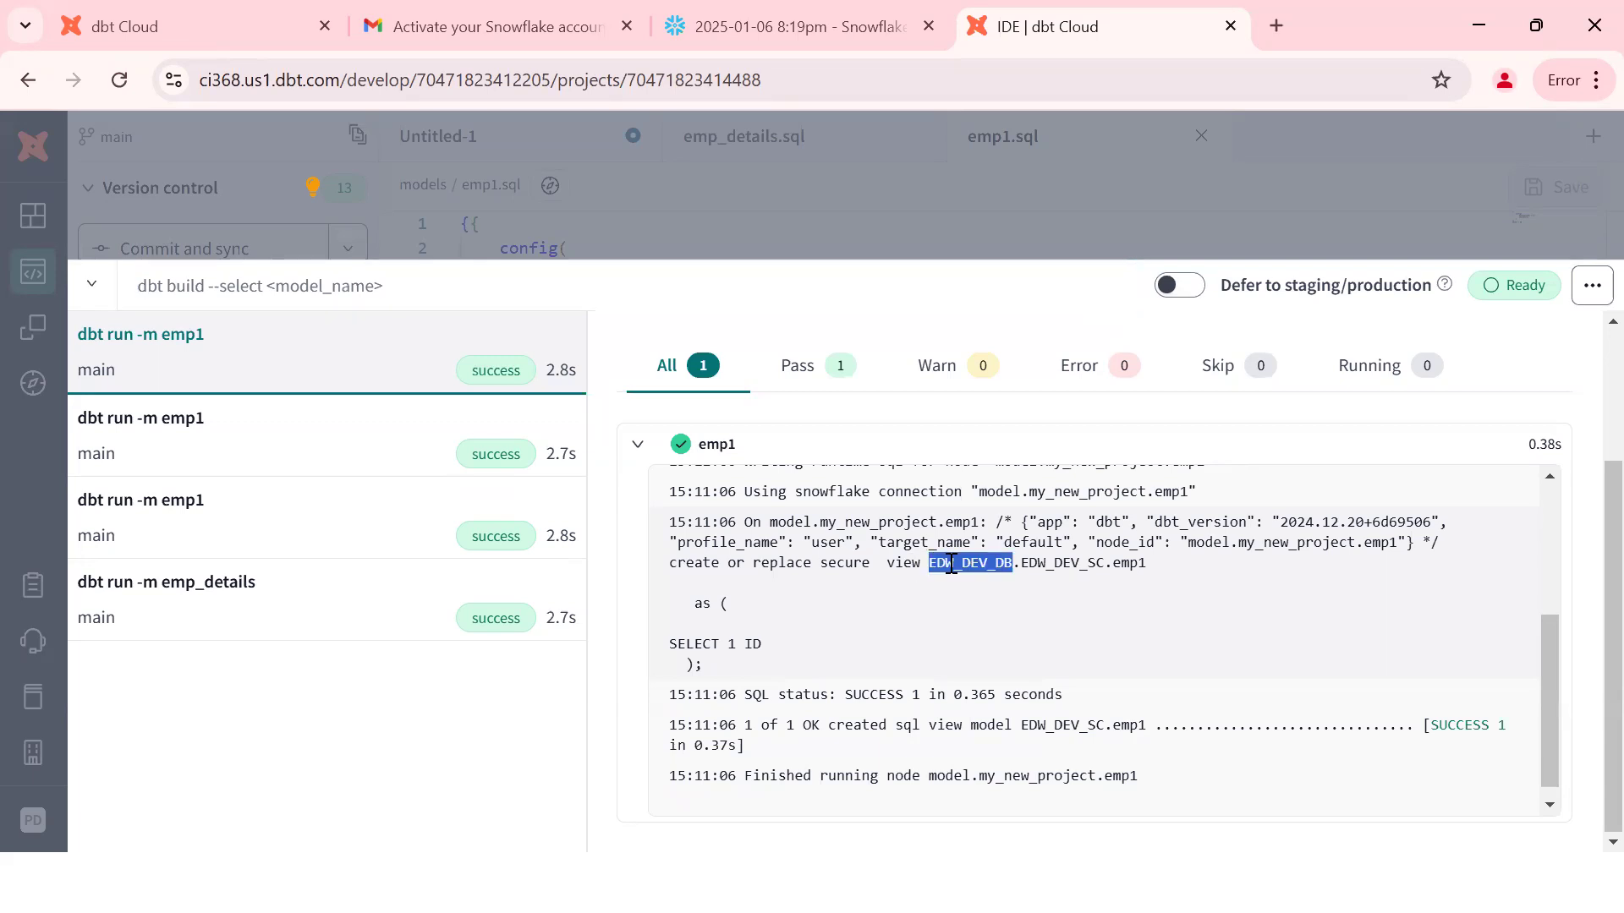
double_click(1043, 565)
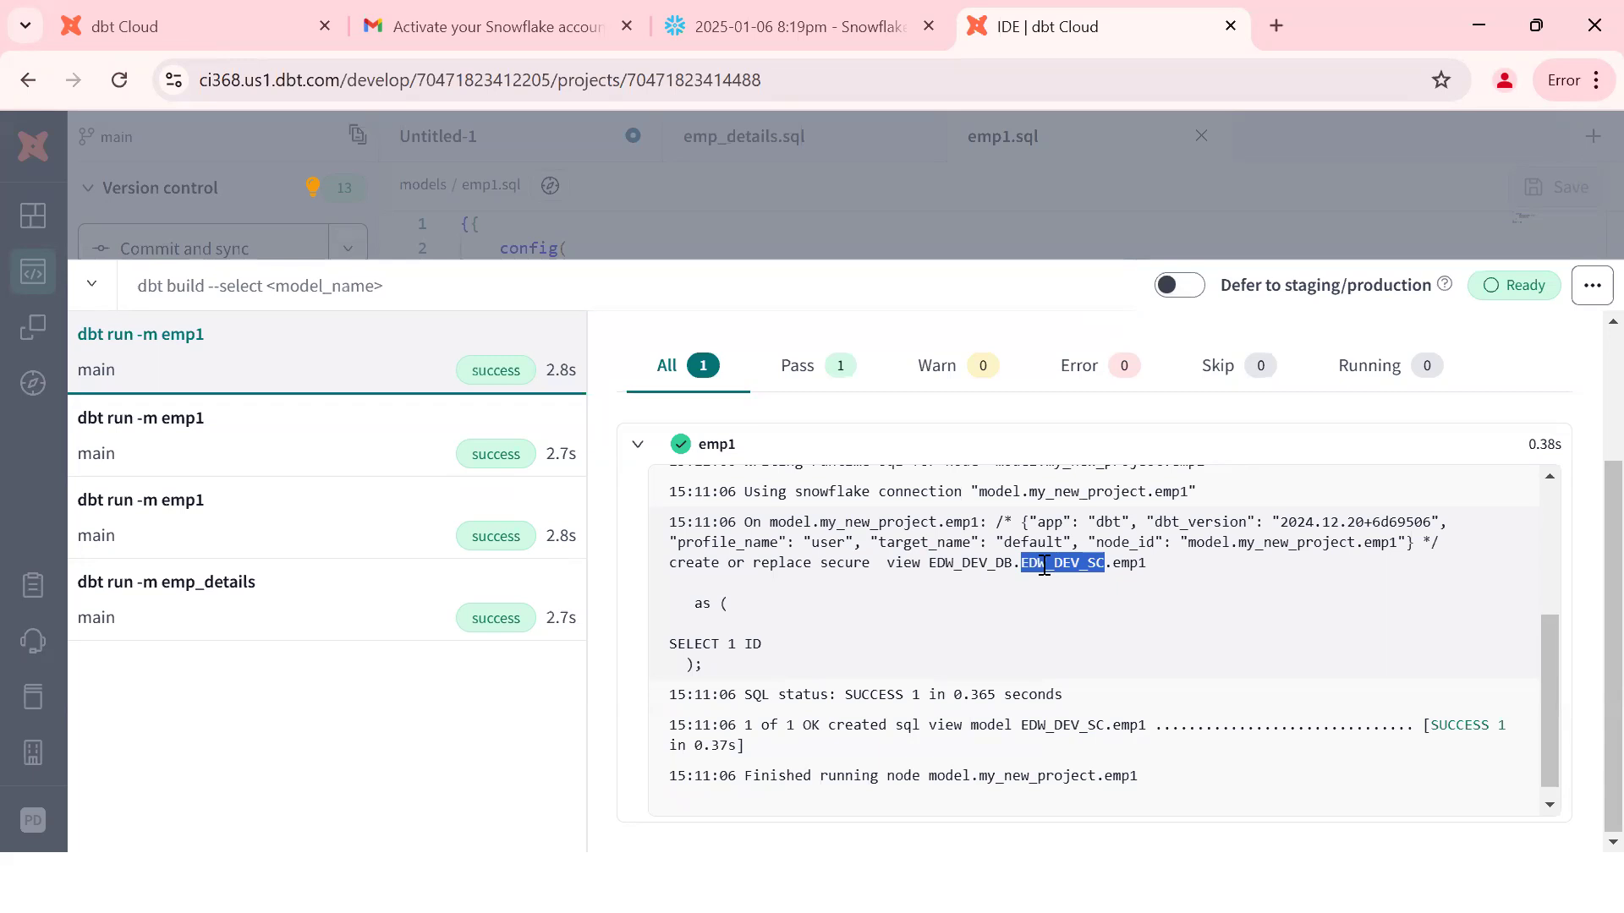
key(alt+Tab)
key(alt+Tab)
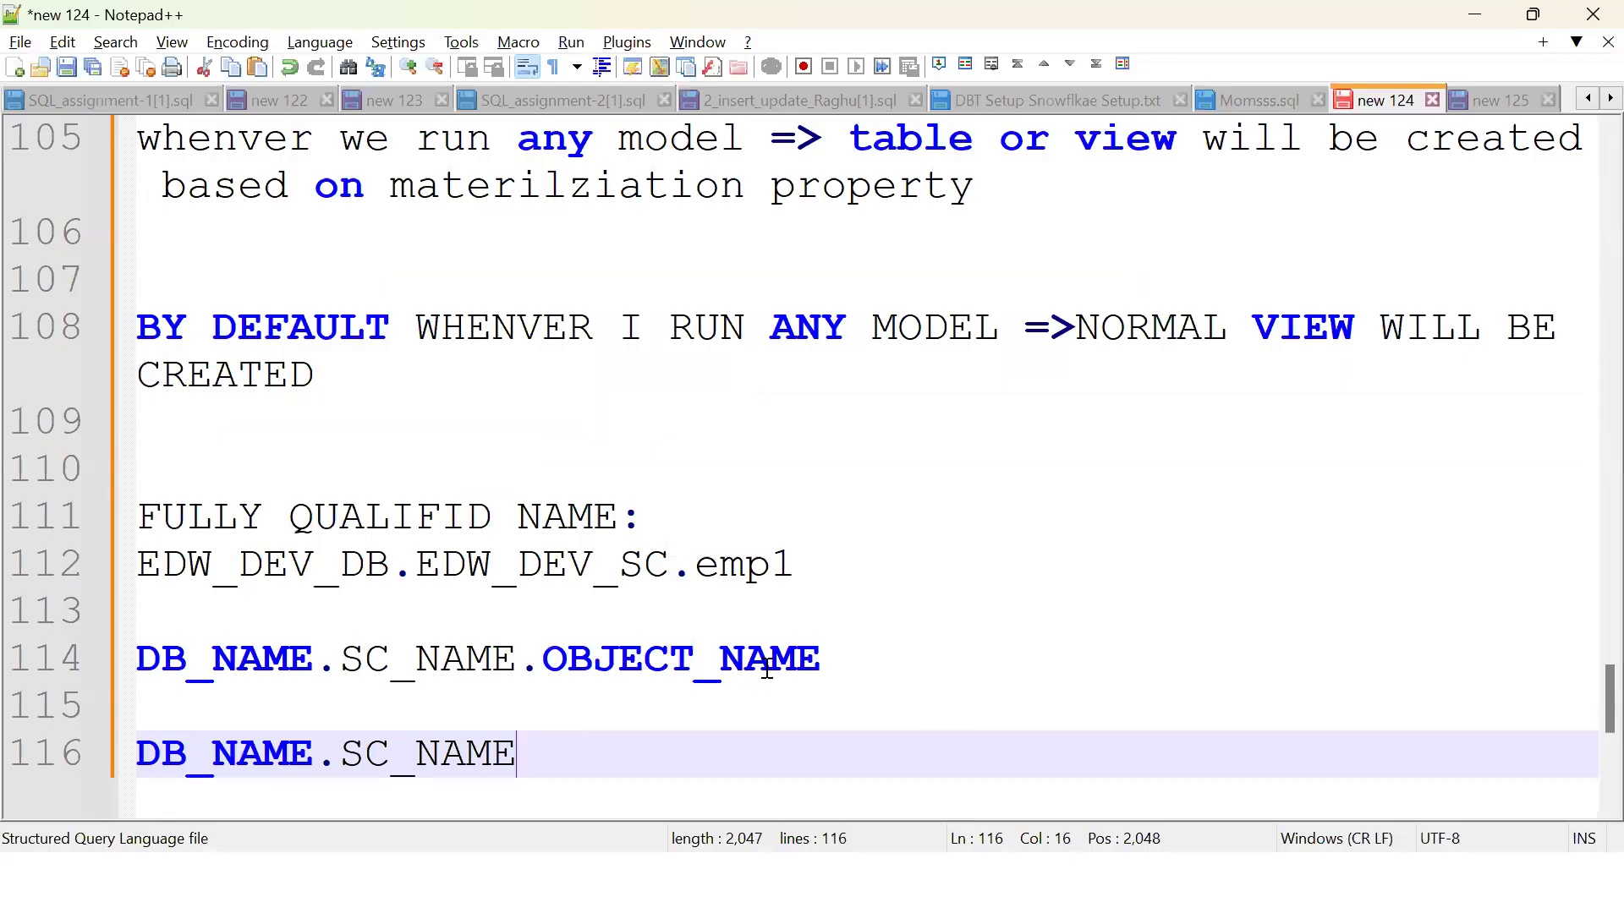
Step: Close the run log in dbt Cloud and copy the entire emp1.sql code
click(717, 719)
key(alt+Tab)
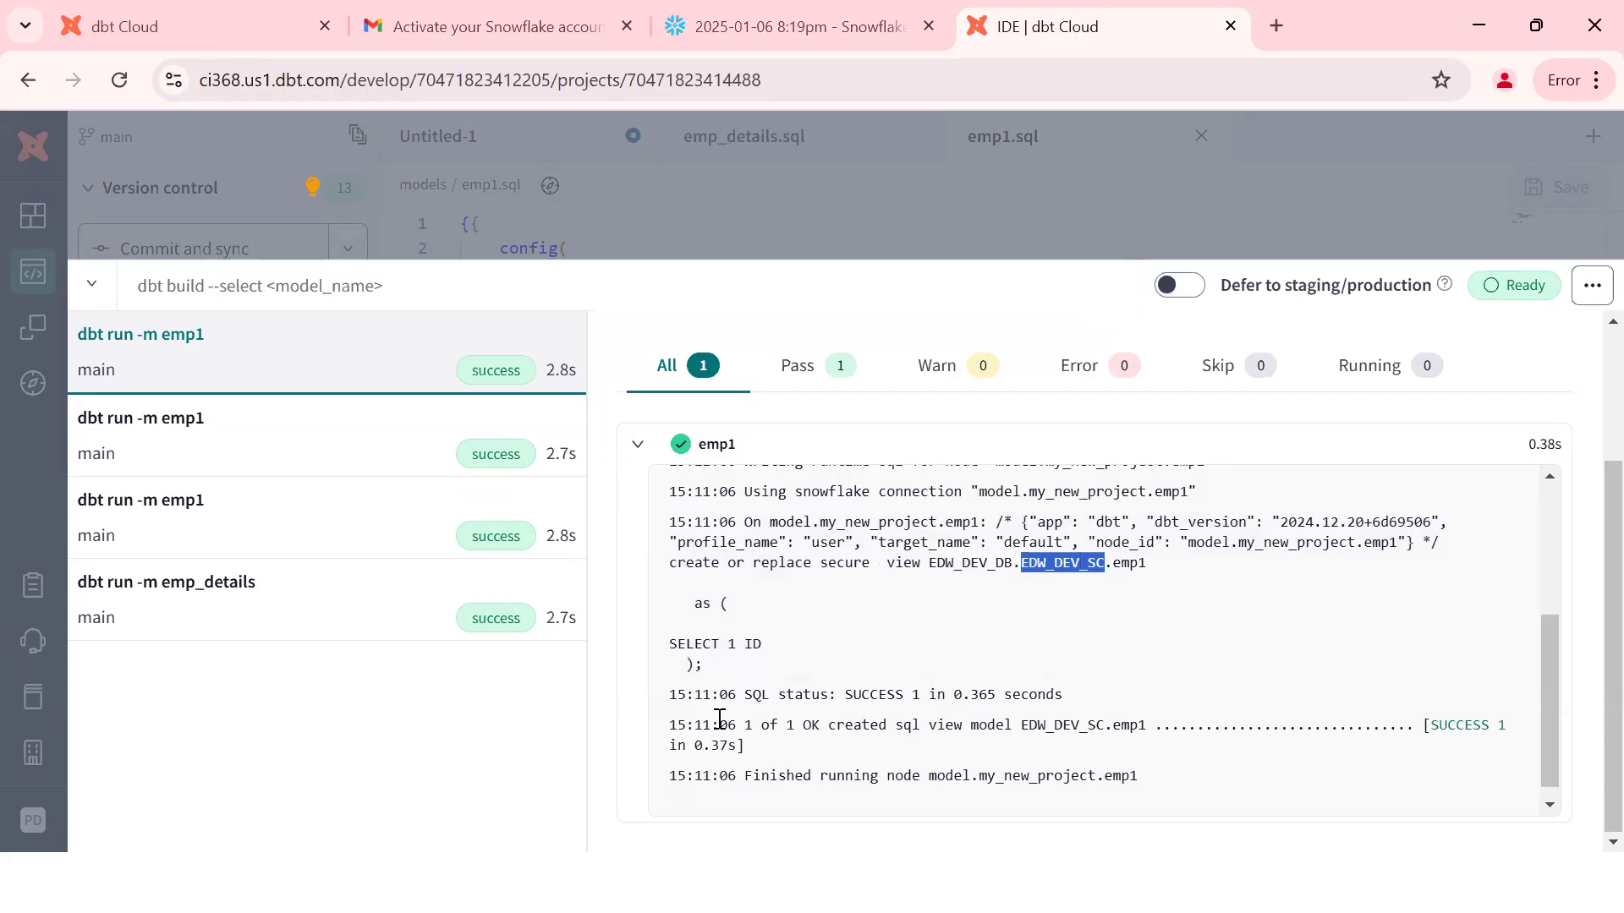
click(518, 377)
key(ctrl+a)
key(ctrl+c)
key(ctrl+Return)
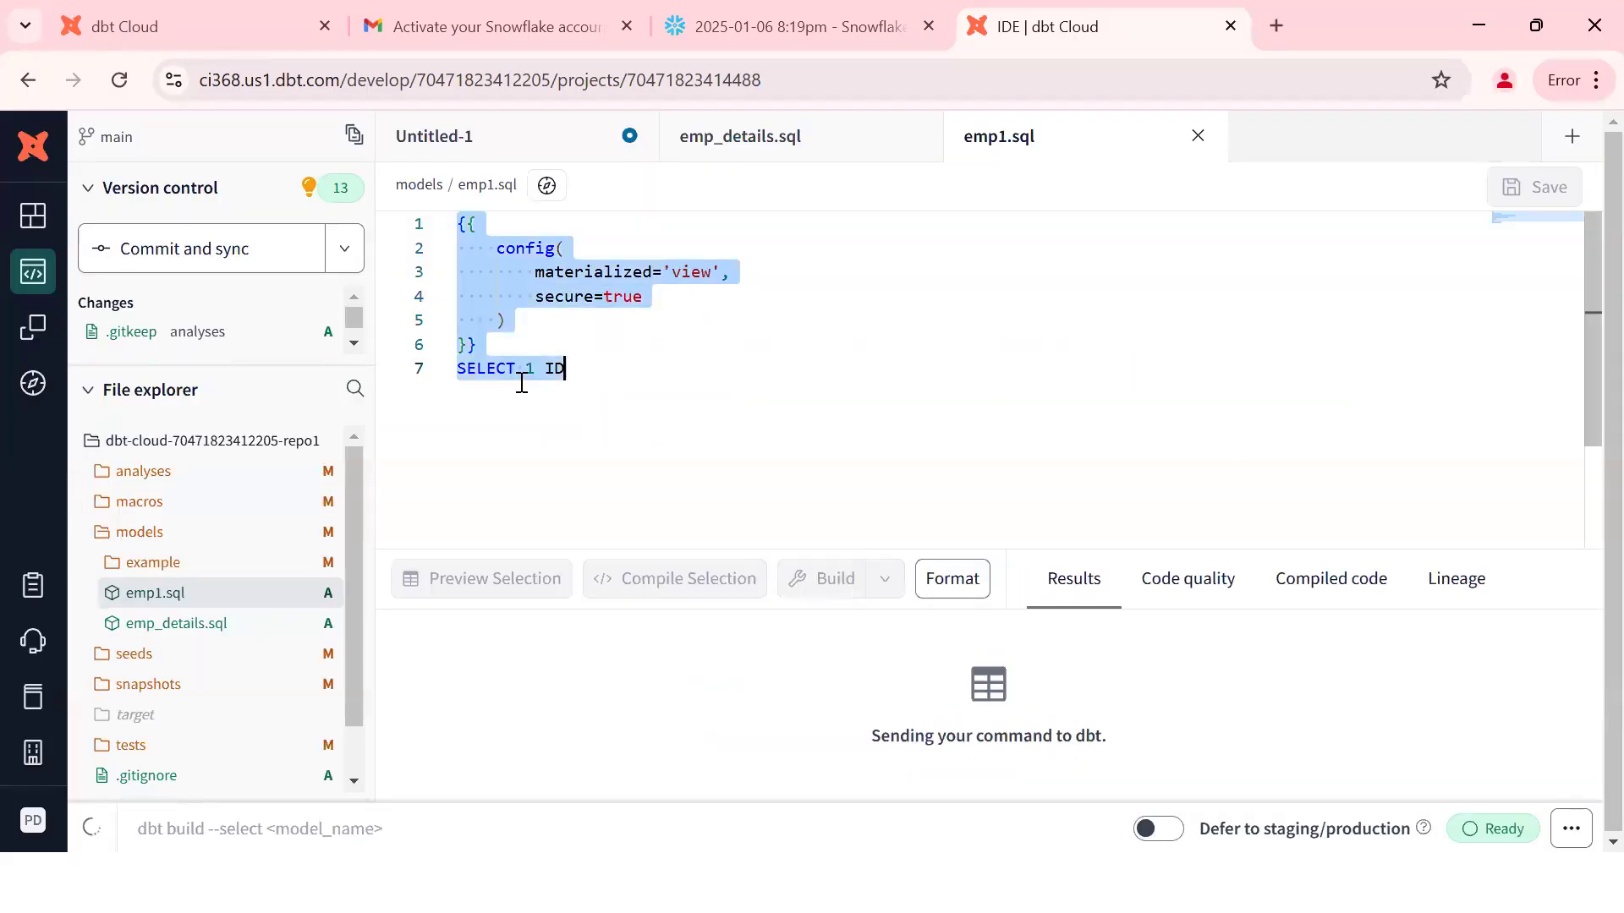
Step: Paste the emp1 config block and SELECT 1 ID below line 116 of the notes, then return to emp1.sql
key(alt+Tab)
click(562, 733)
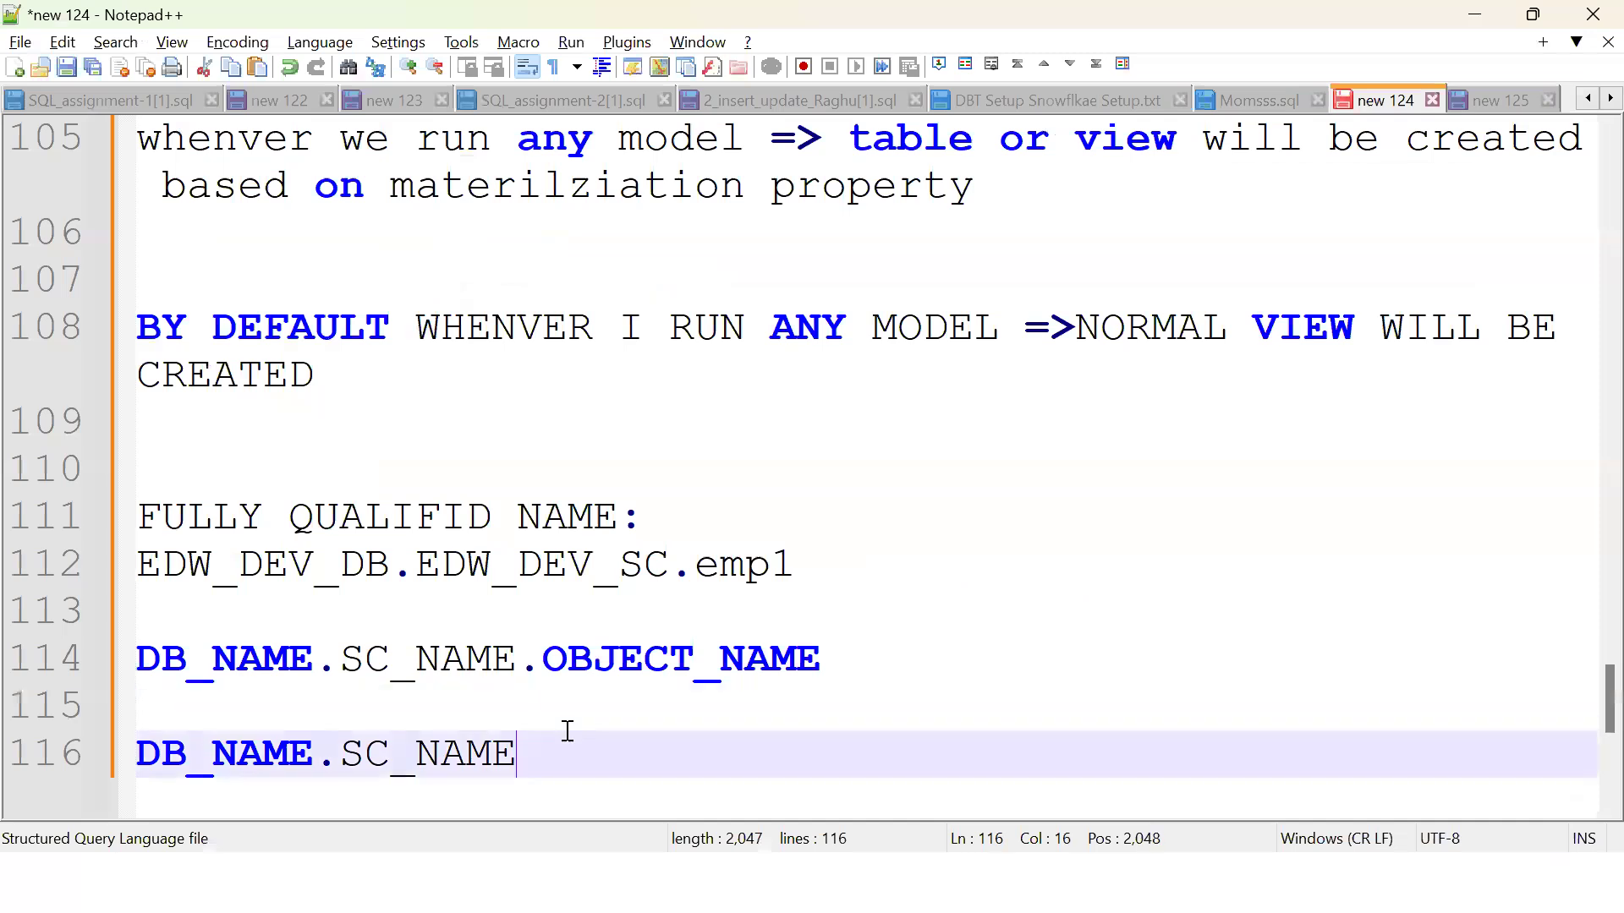
key(Return)
key(Return)
key(Return)
key(ctrl+v)
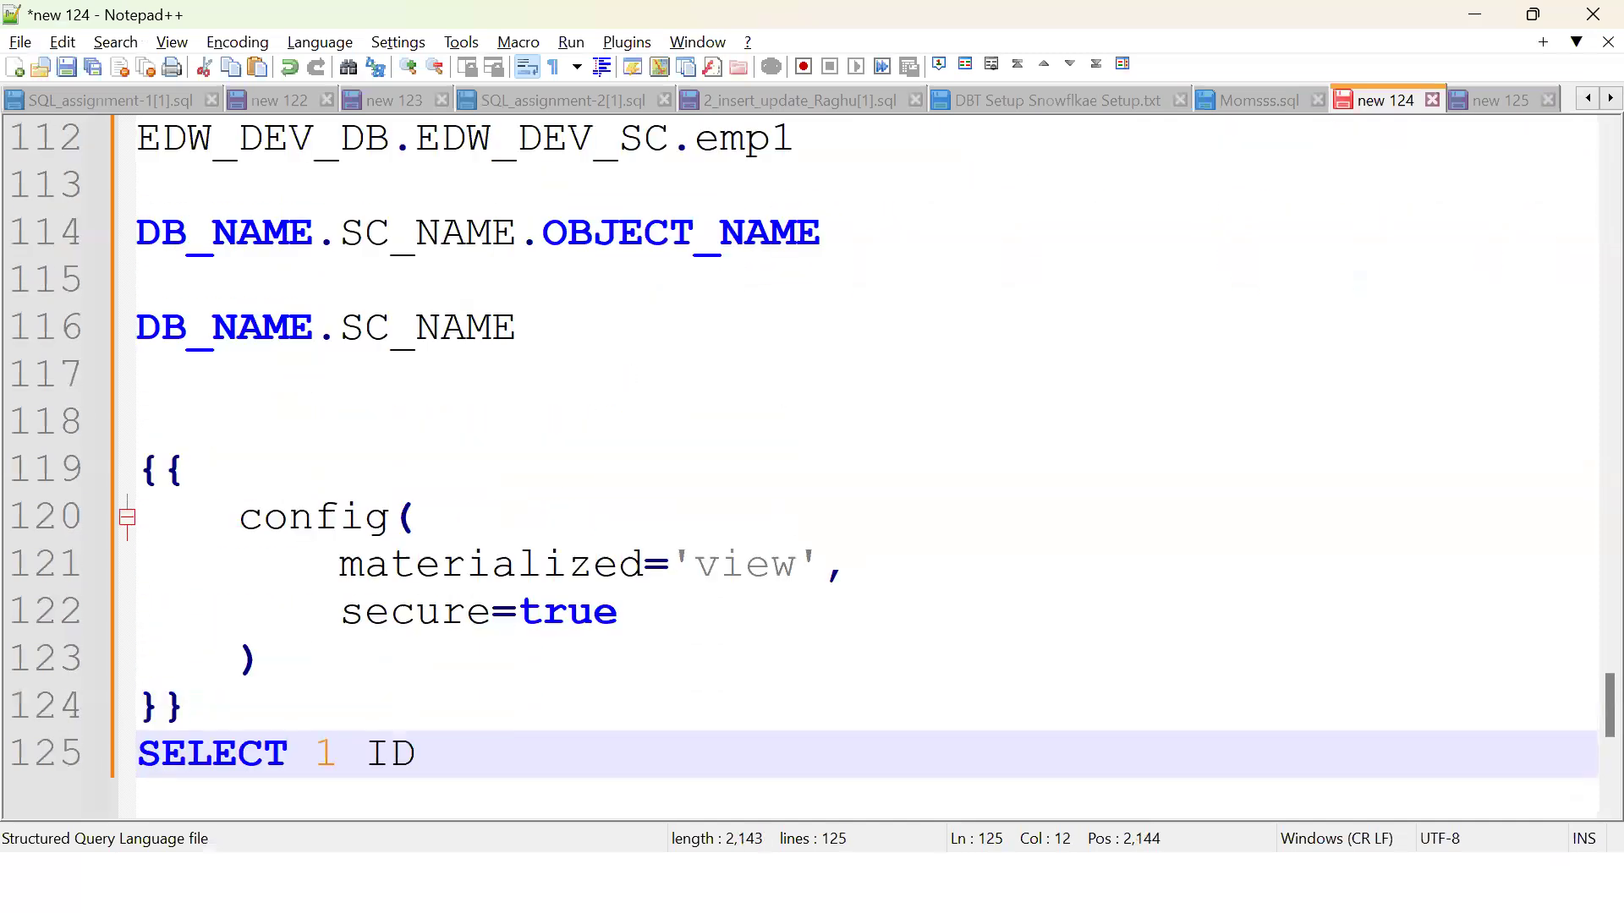
key(alt+Tab)
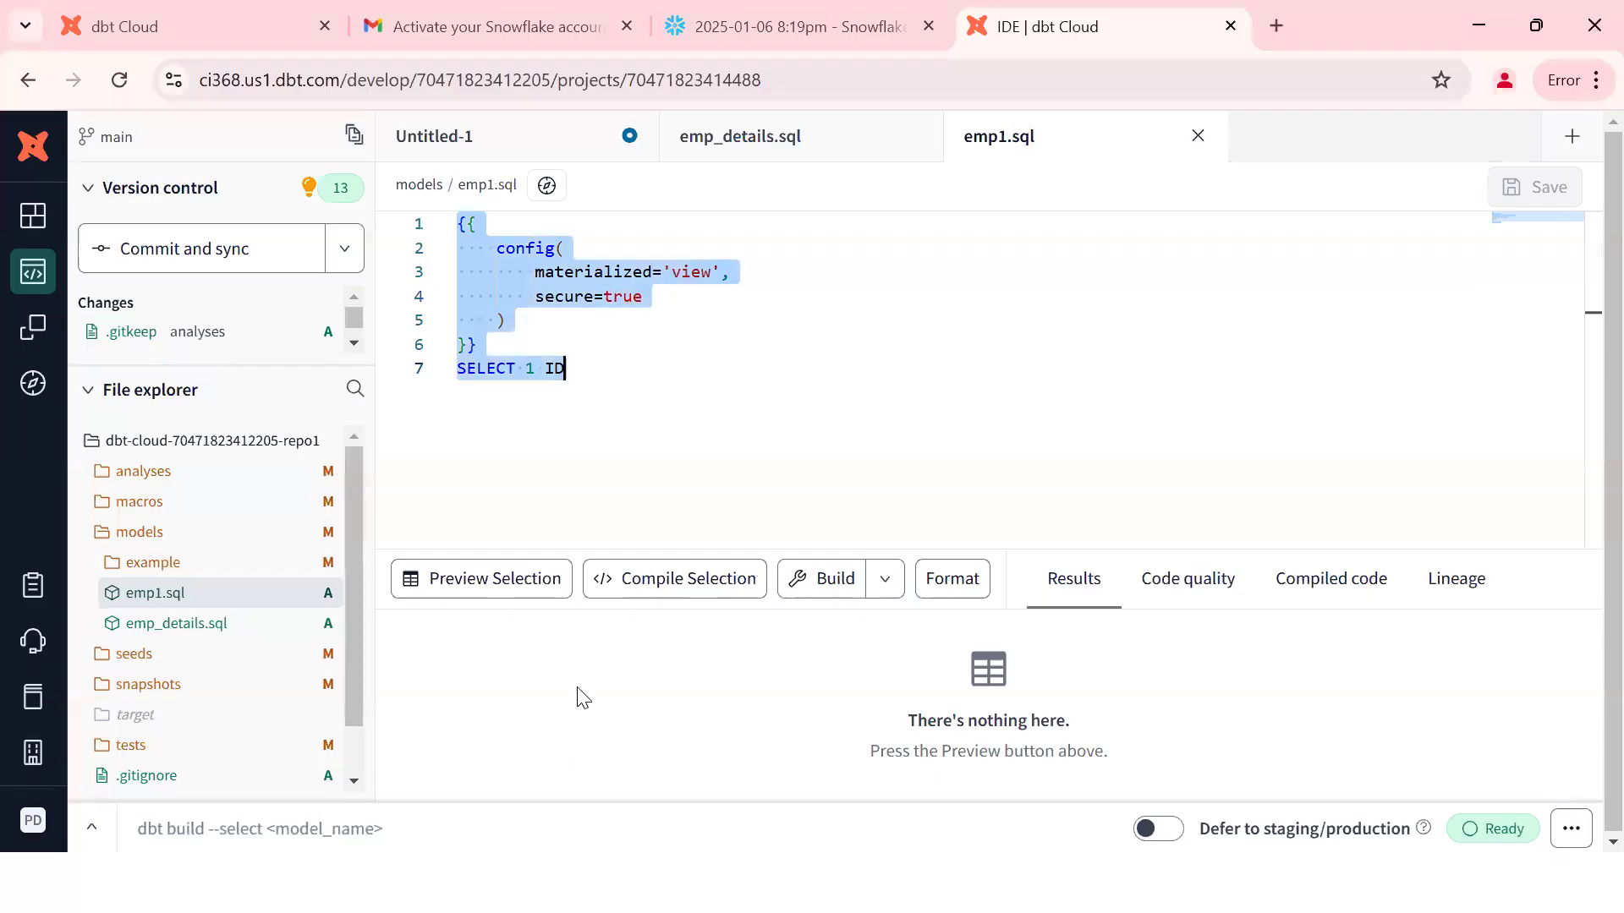
double_click(699, 272)
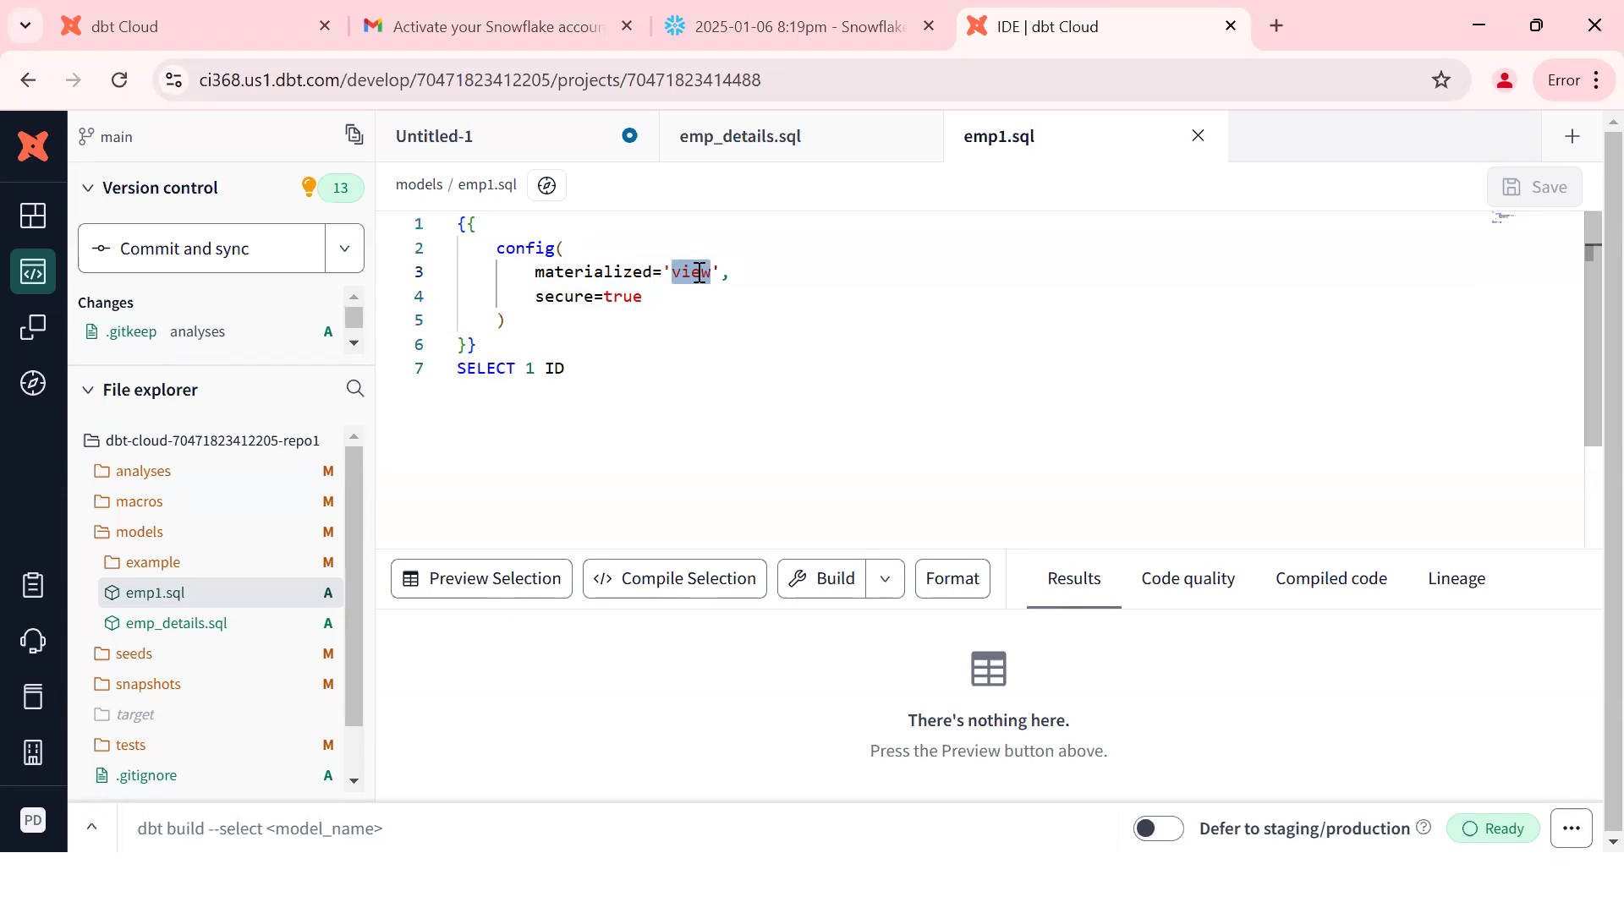
Step: Open the latest emp1 run's detailed log and inspect its create secure view statement
click(95, 832)
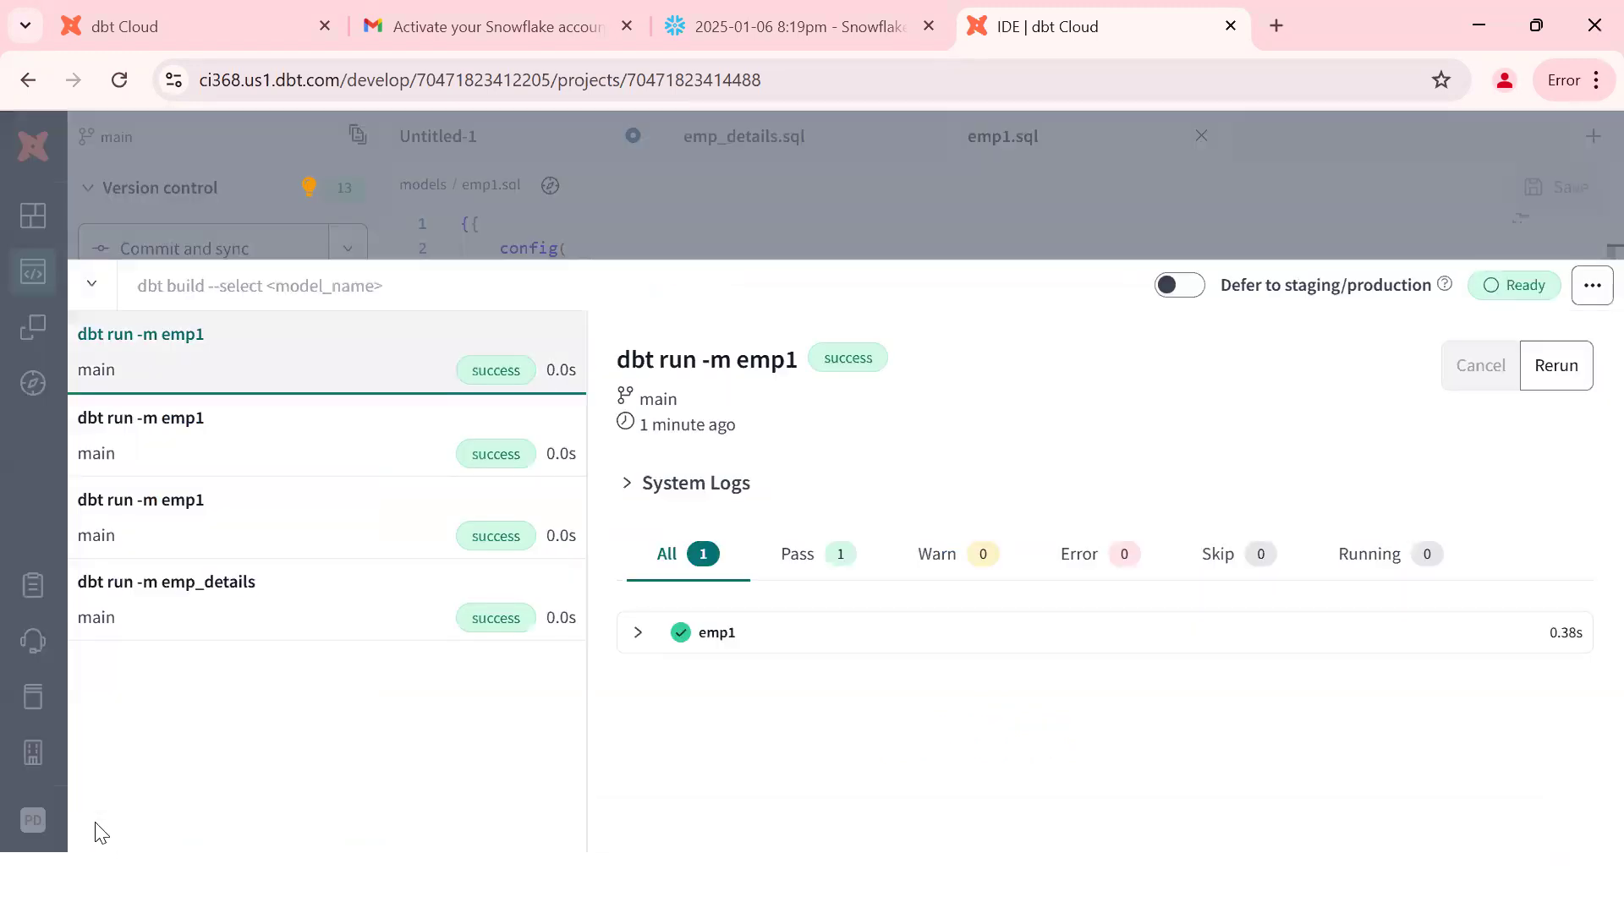
click(675, 633)
click(820, 697)
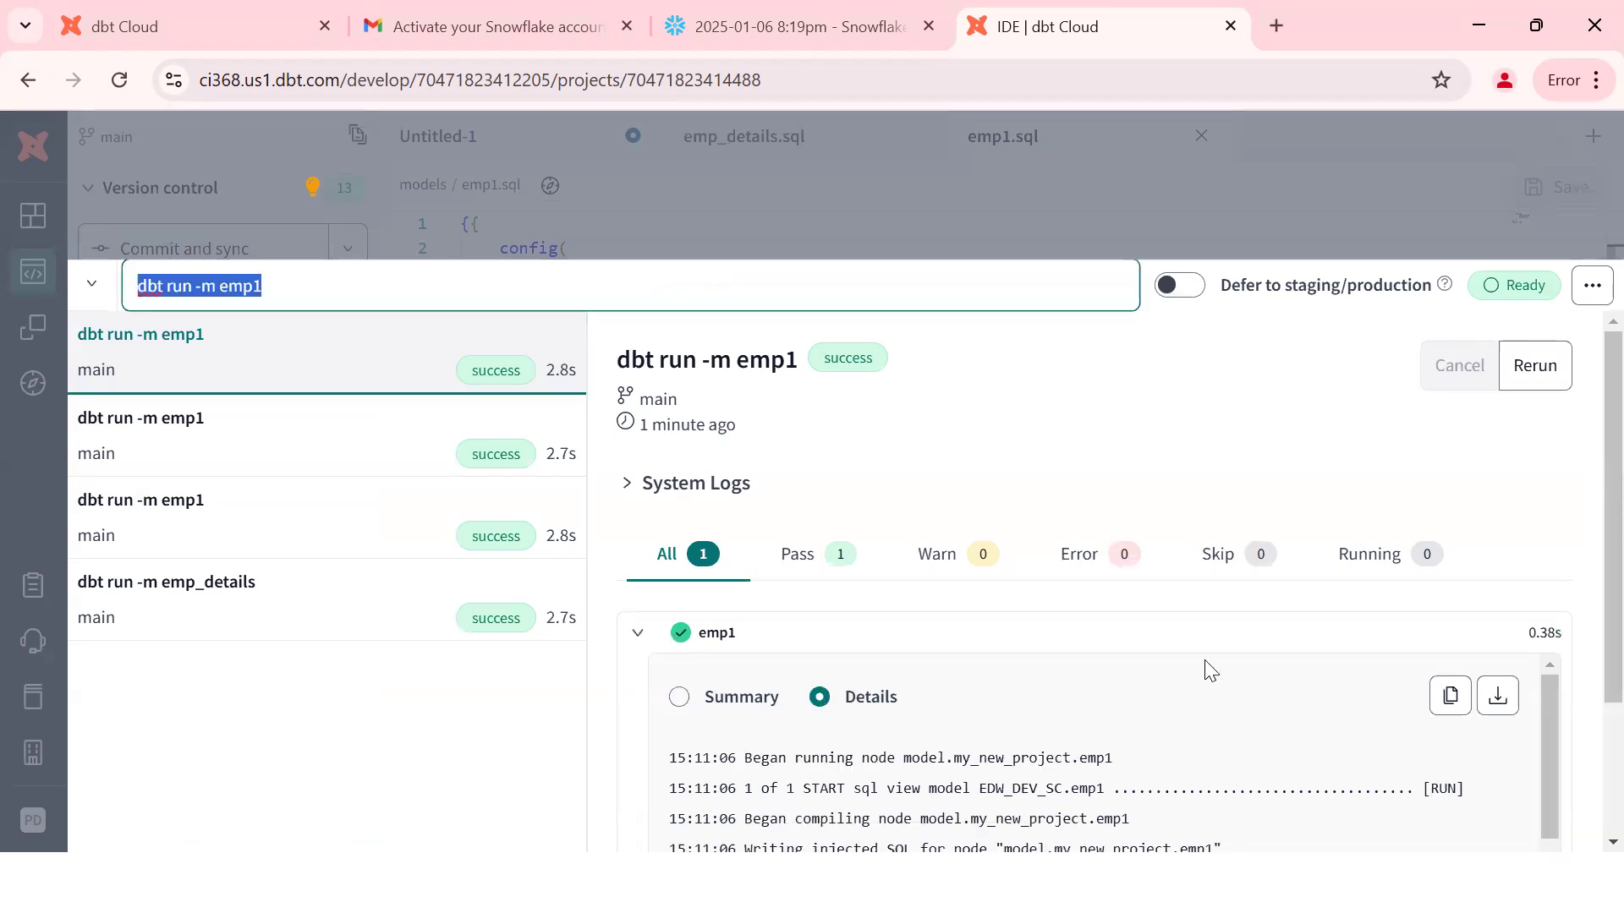
scroll(1584, 533, down, 3)
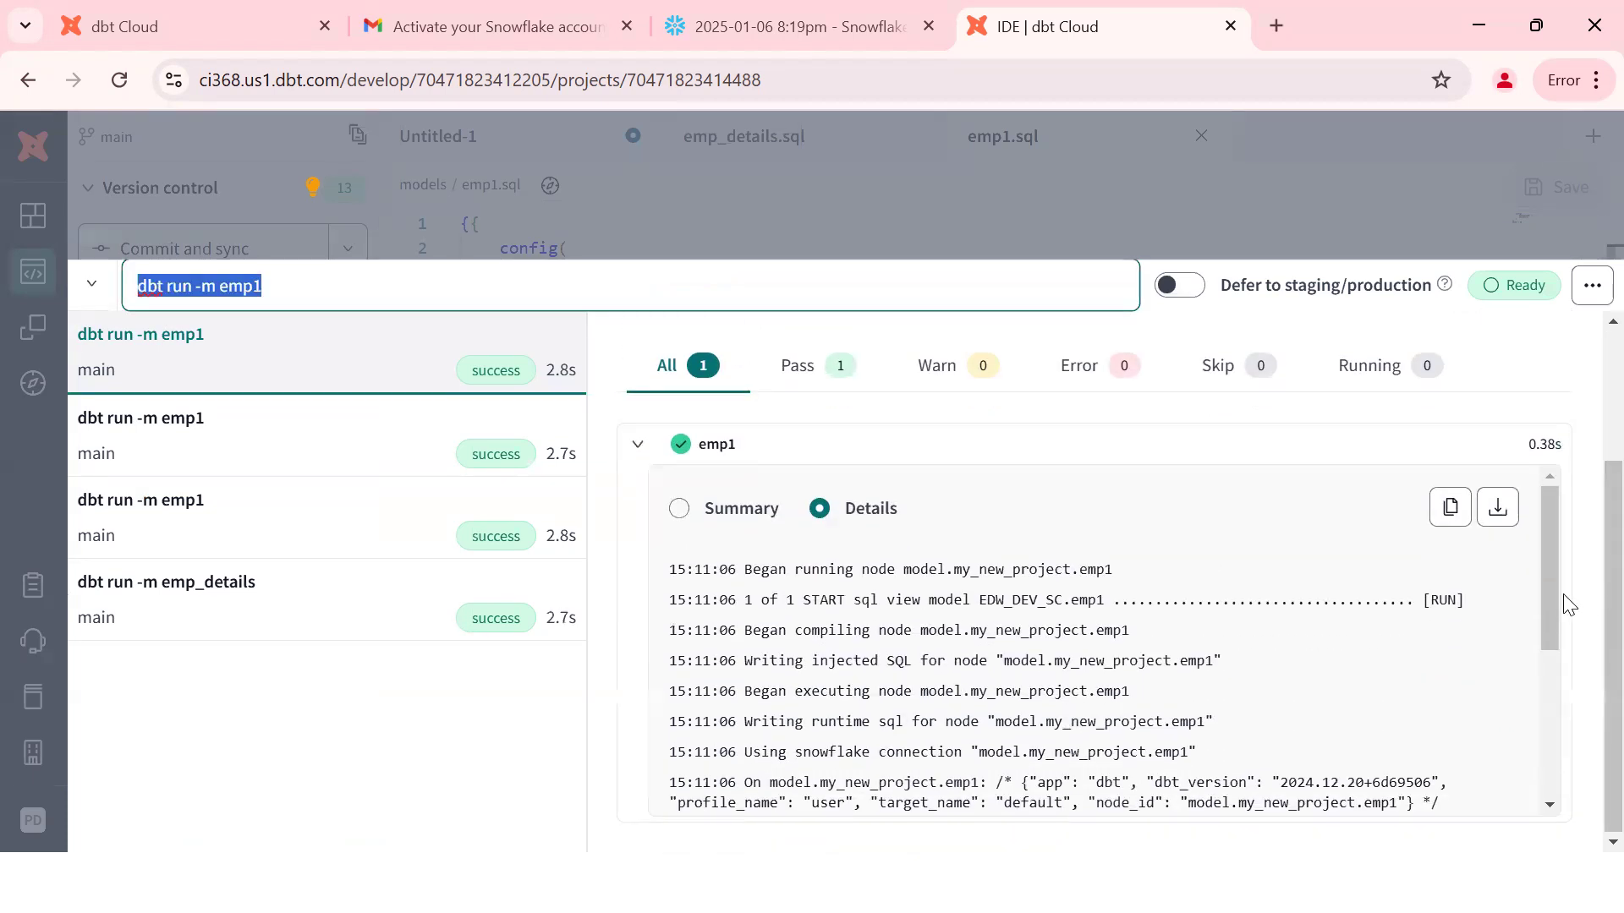
scroll(1553, 621, down, 5)
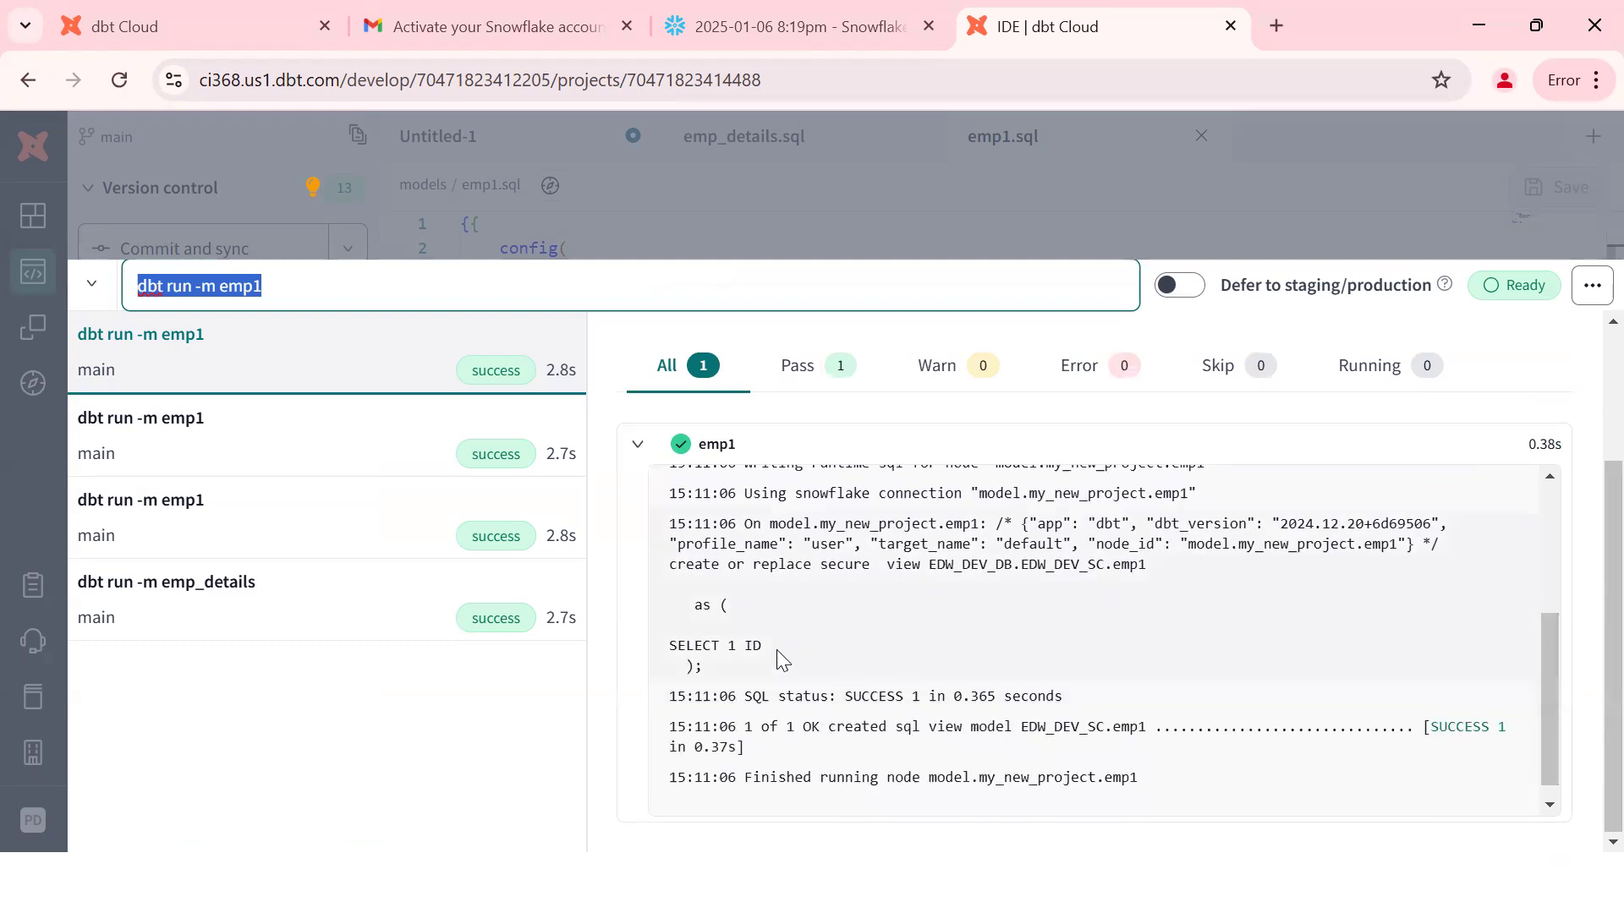
drag(669, 564, 744, 668)
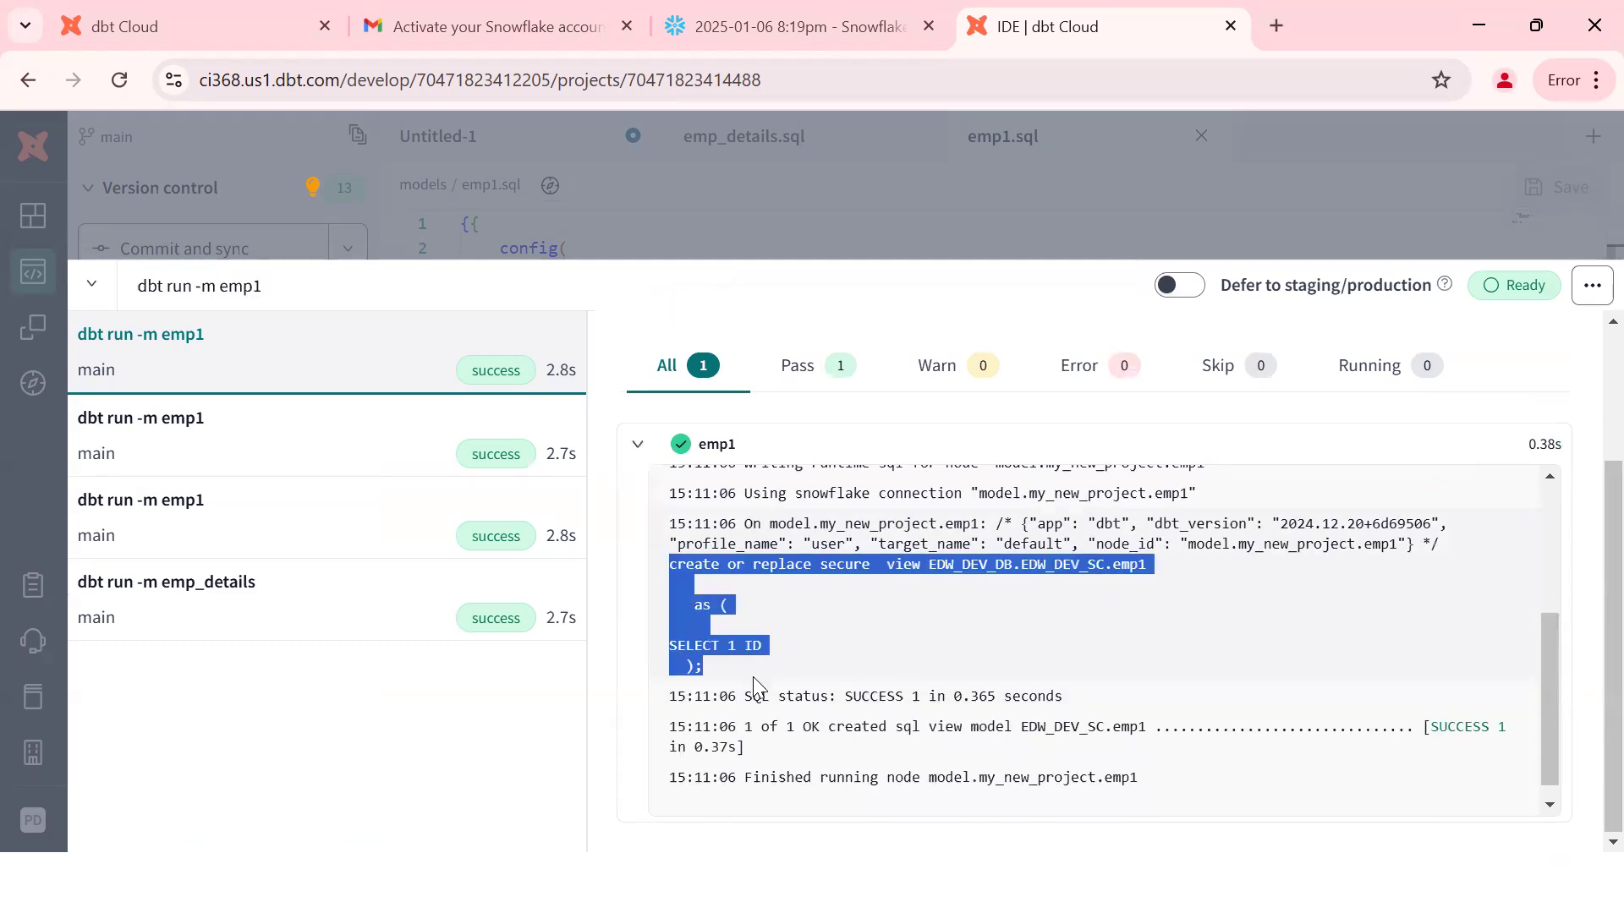
double_click(846, 565)
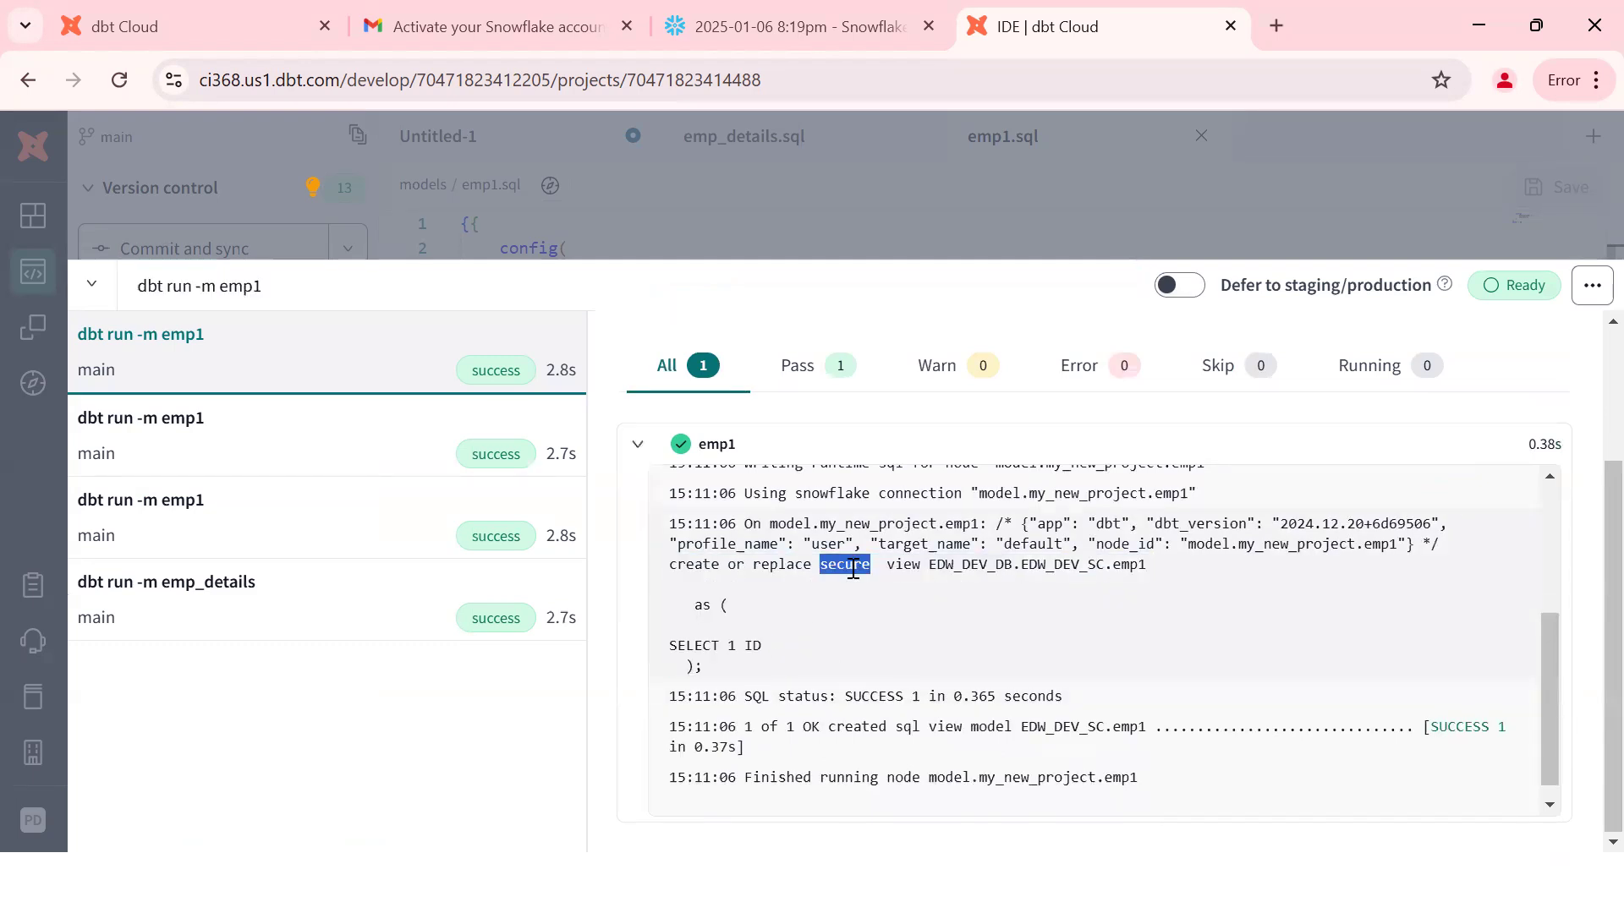
drag(682, 587, 721, 677)
double_click(845, 564)
Step: Compare with an earlier emp1 run's plain create view, then return to the latest log and emp1.sql
click(261, 546)
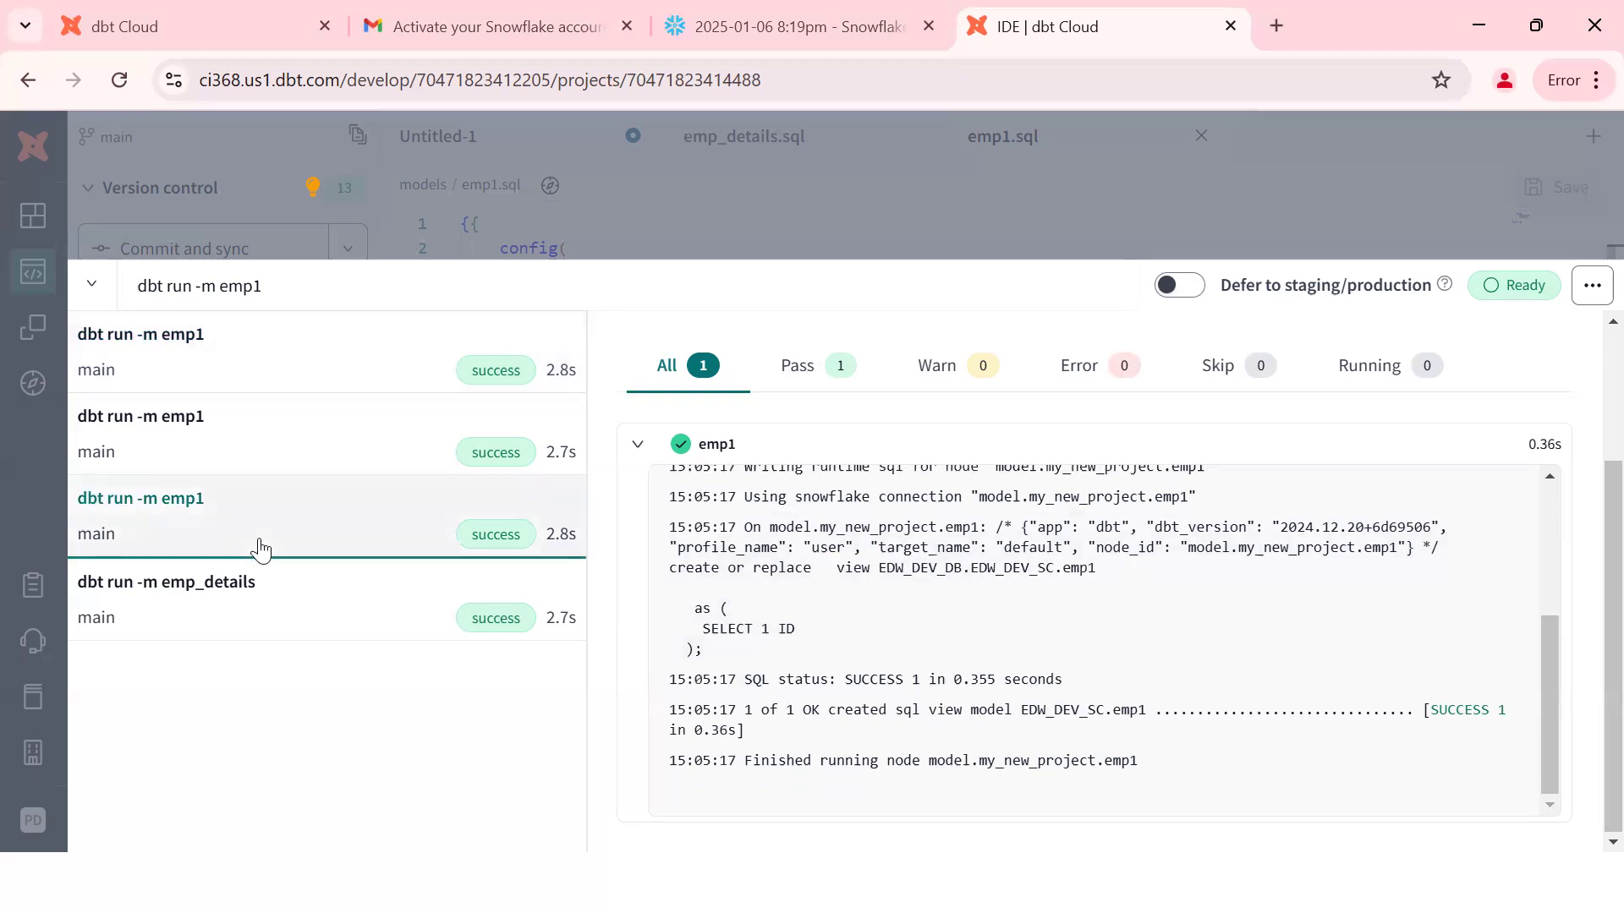
double_click(856, 569)
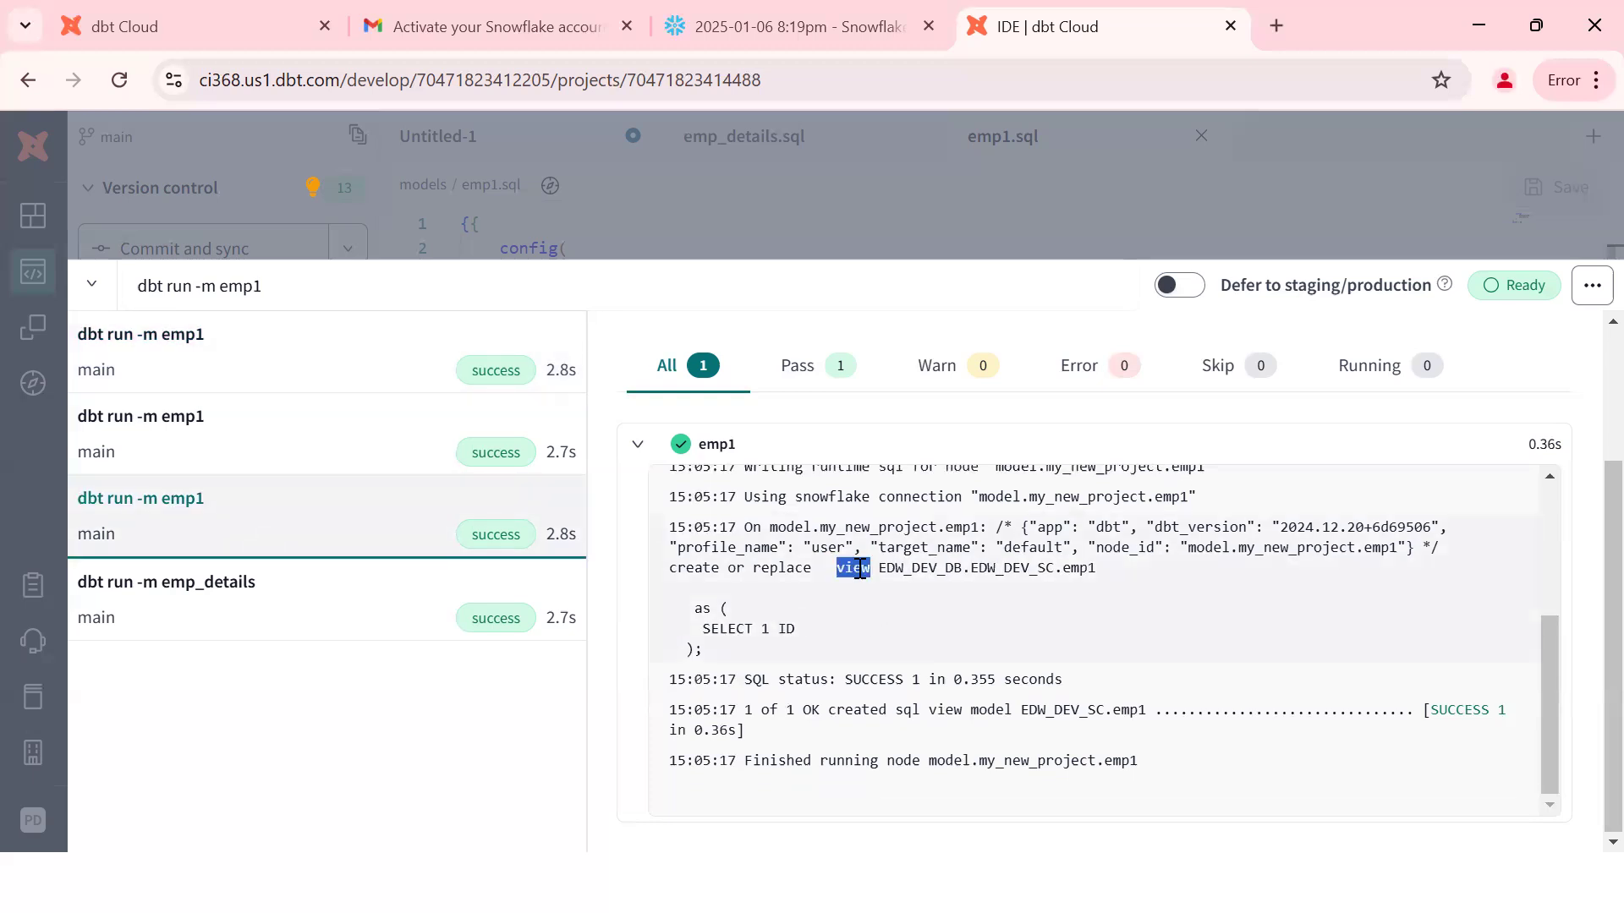
click(379, 363)
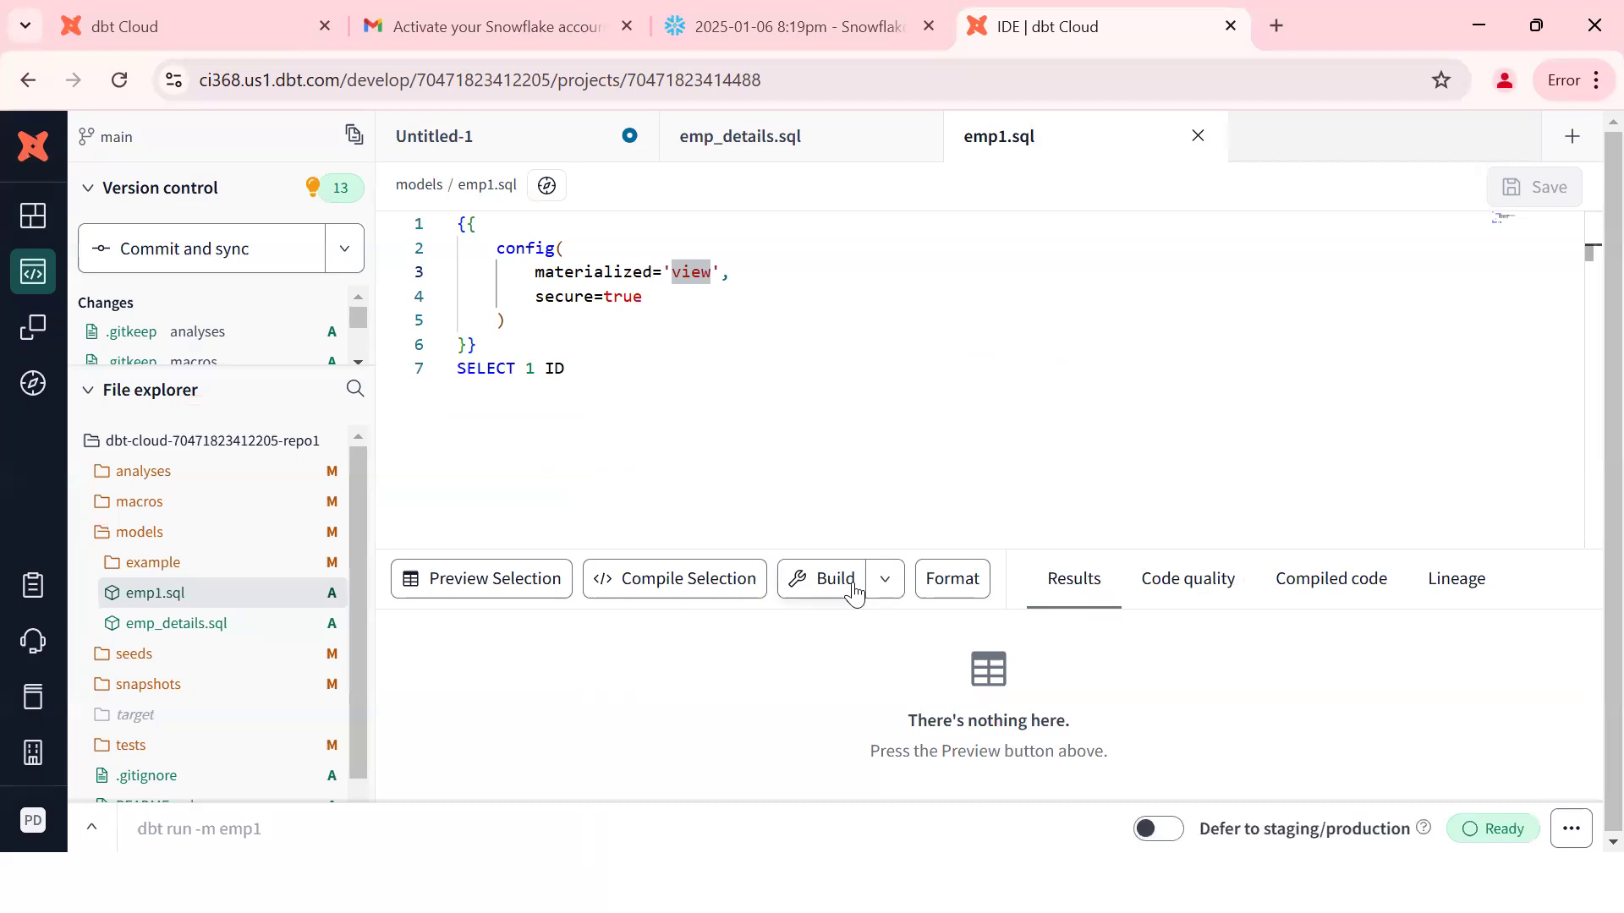
click(852, 582)
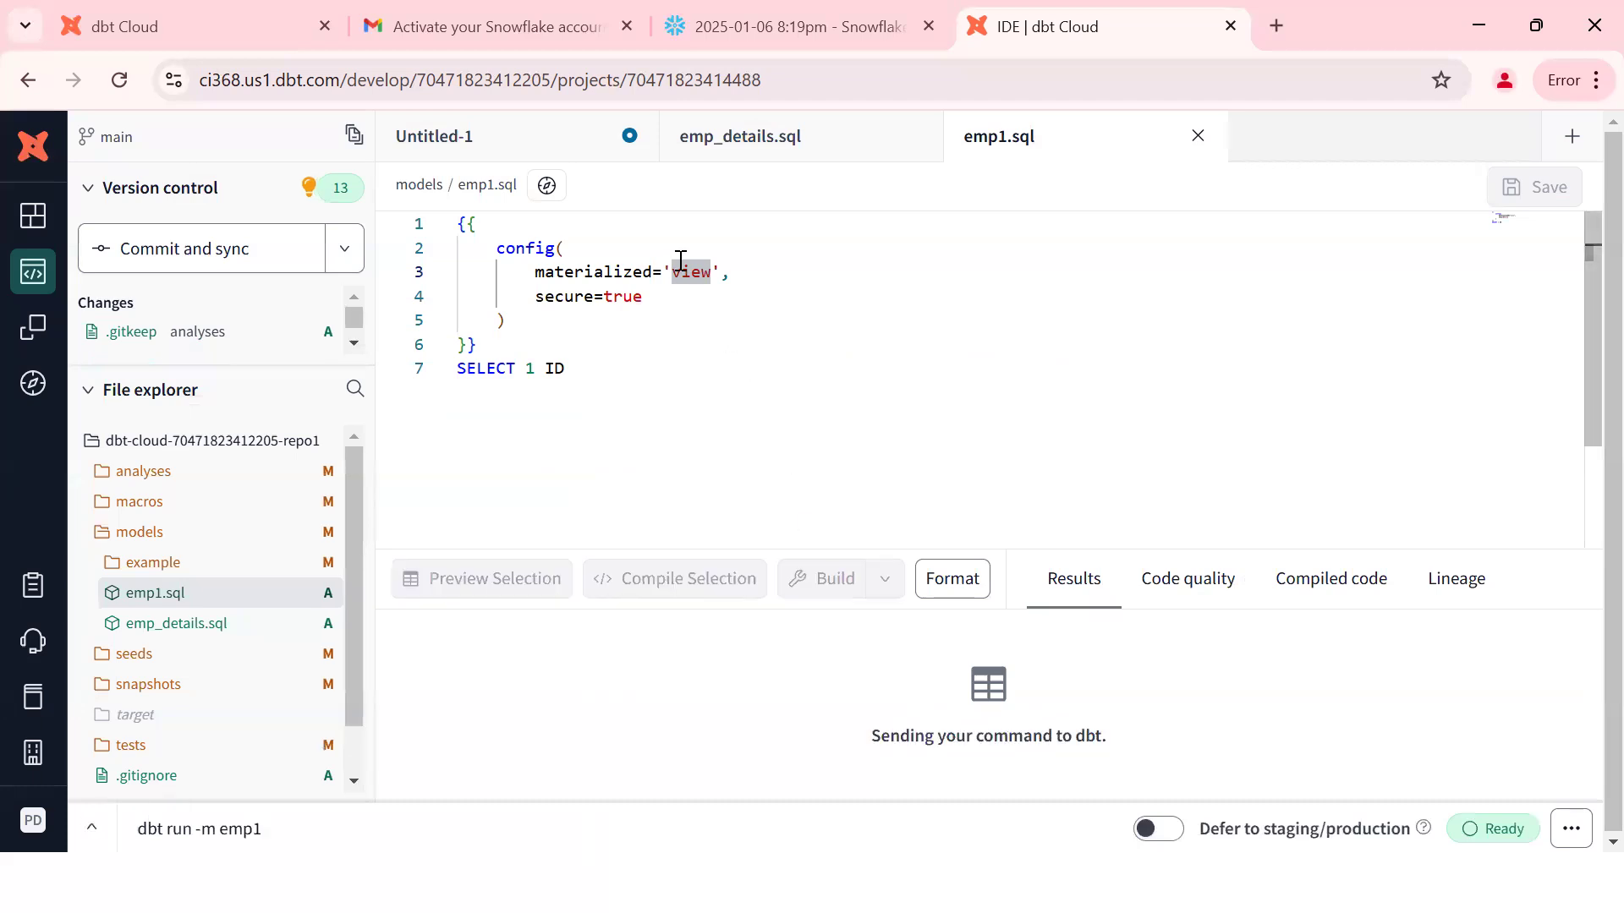
Step: Remove secure=true from emp1.sql, change materialized from view to table, and save
triple_click(616, 298)
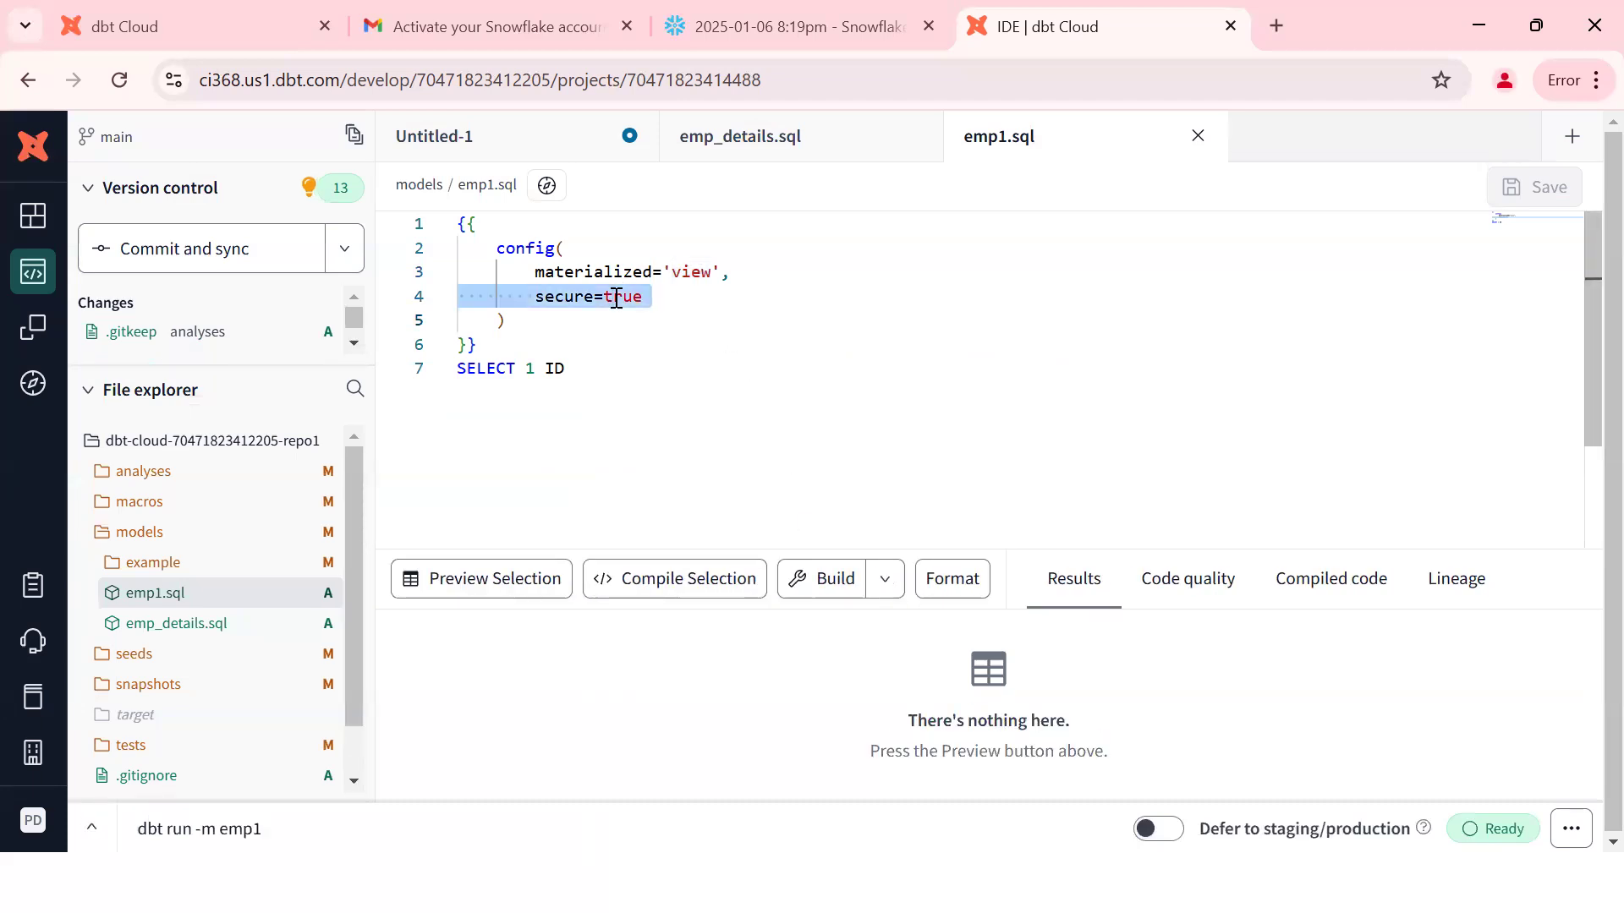
key(BackSpace)
double_click(697, 270)
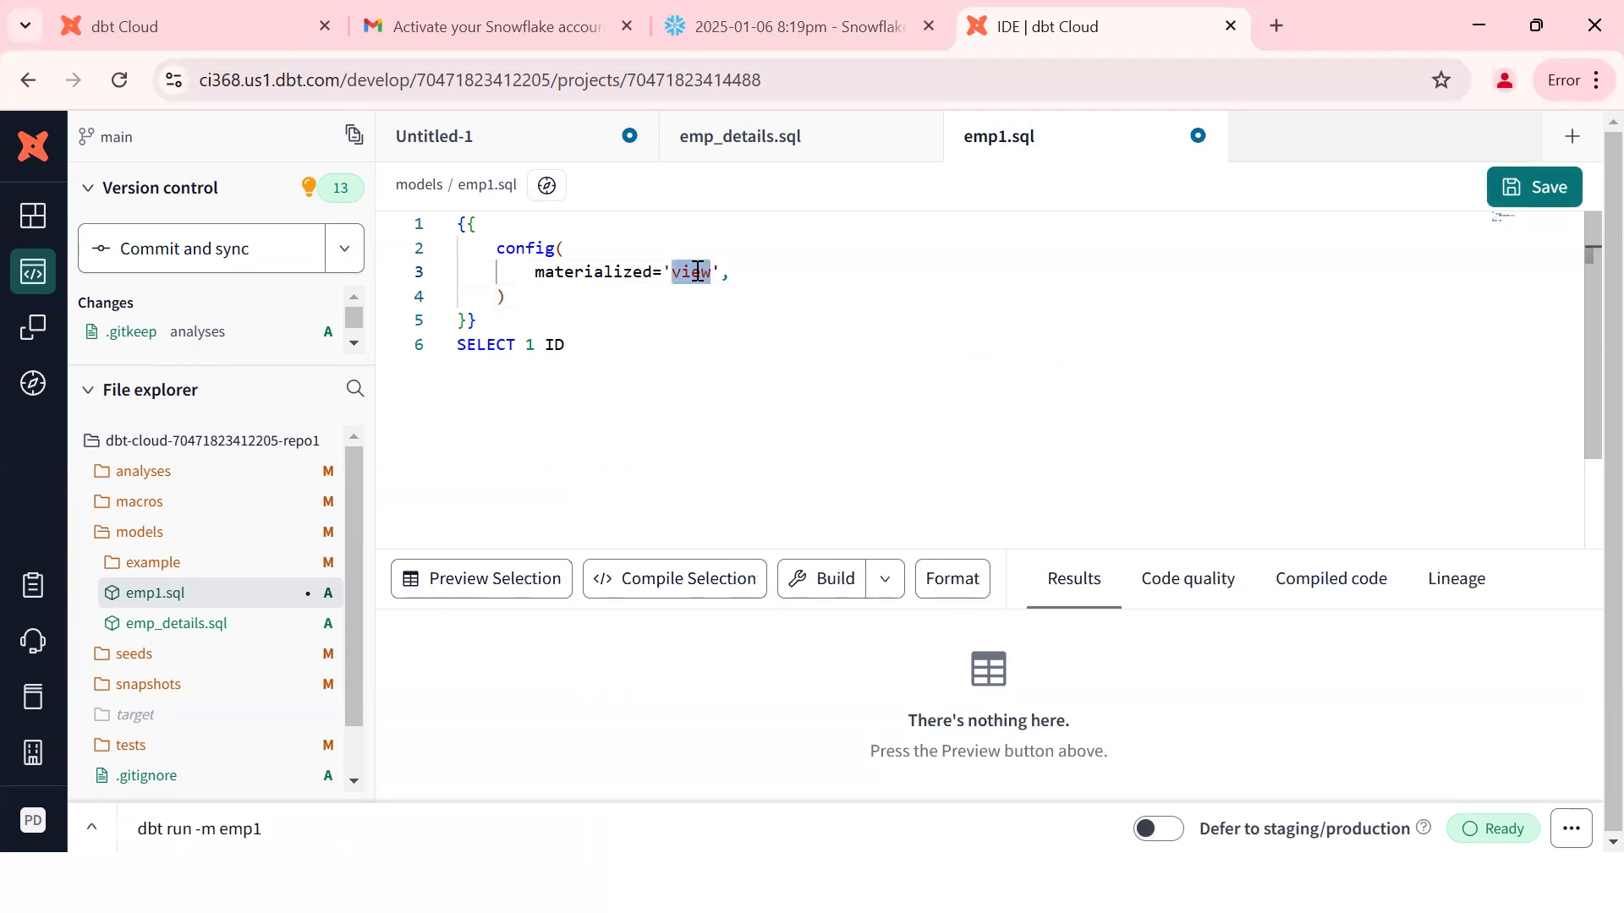
text(table)
key(ctrl+s)
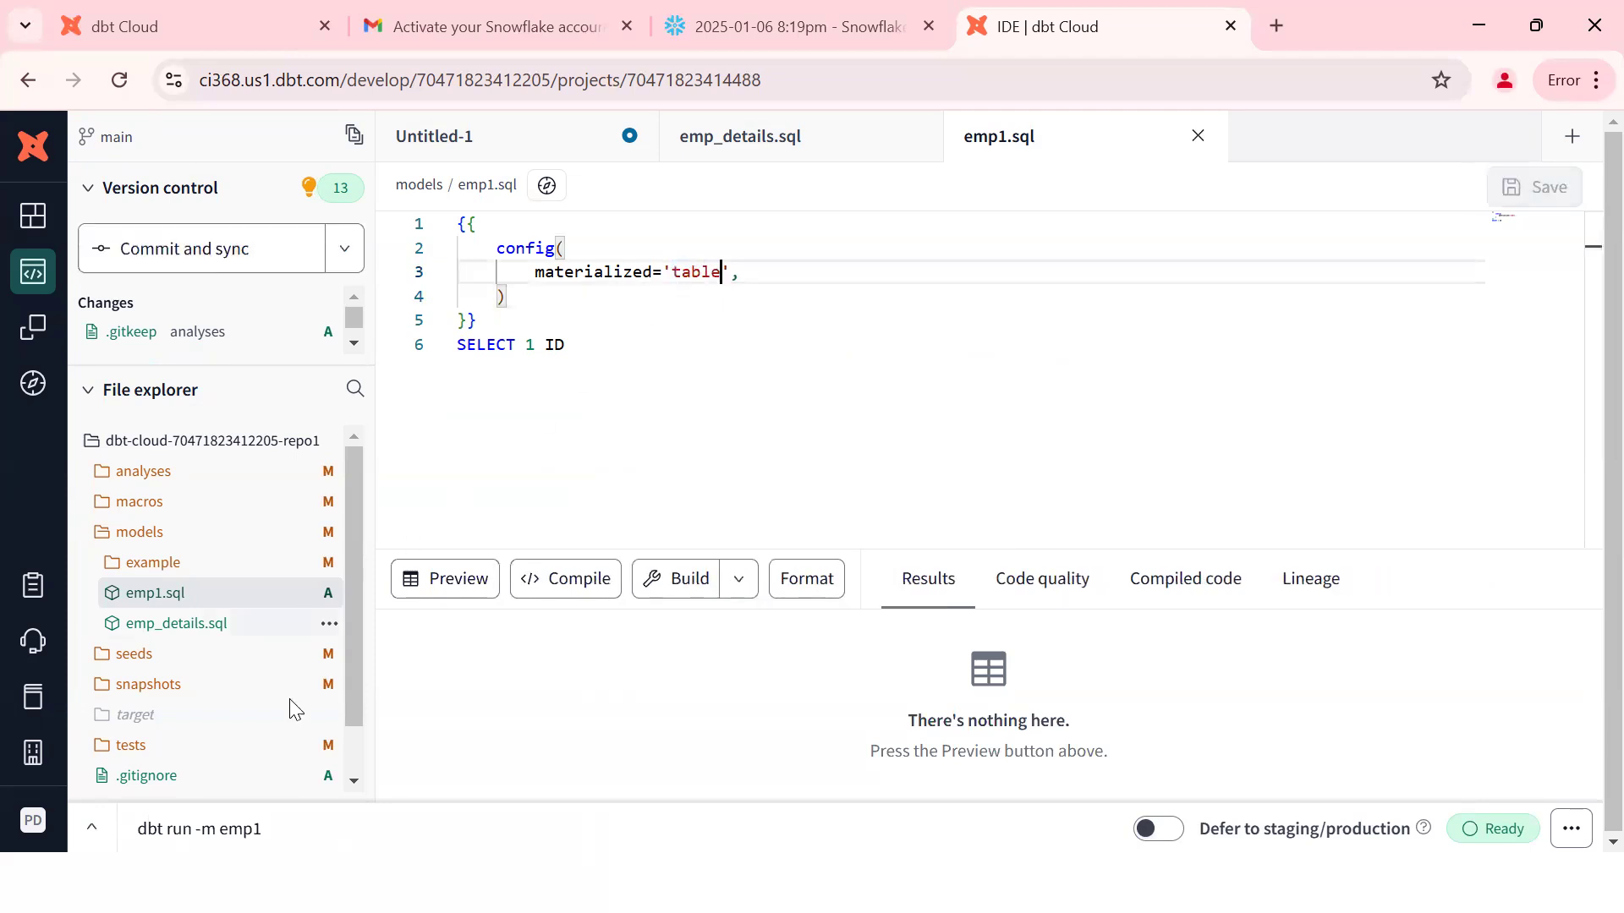
Step: Run 'dbt run -m emp1' from the command bar
click(193, 833)
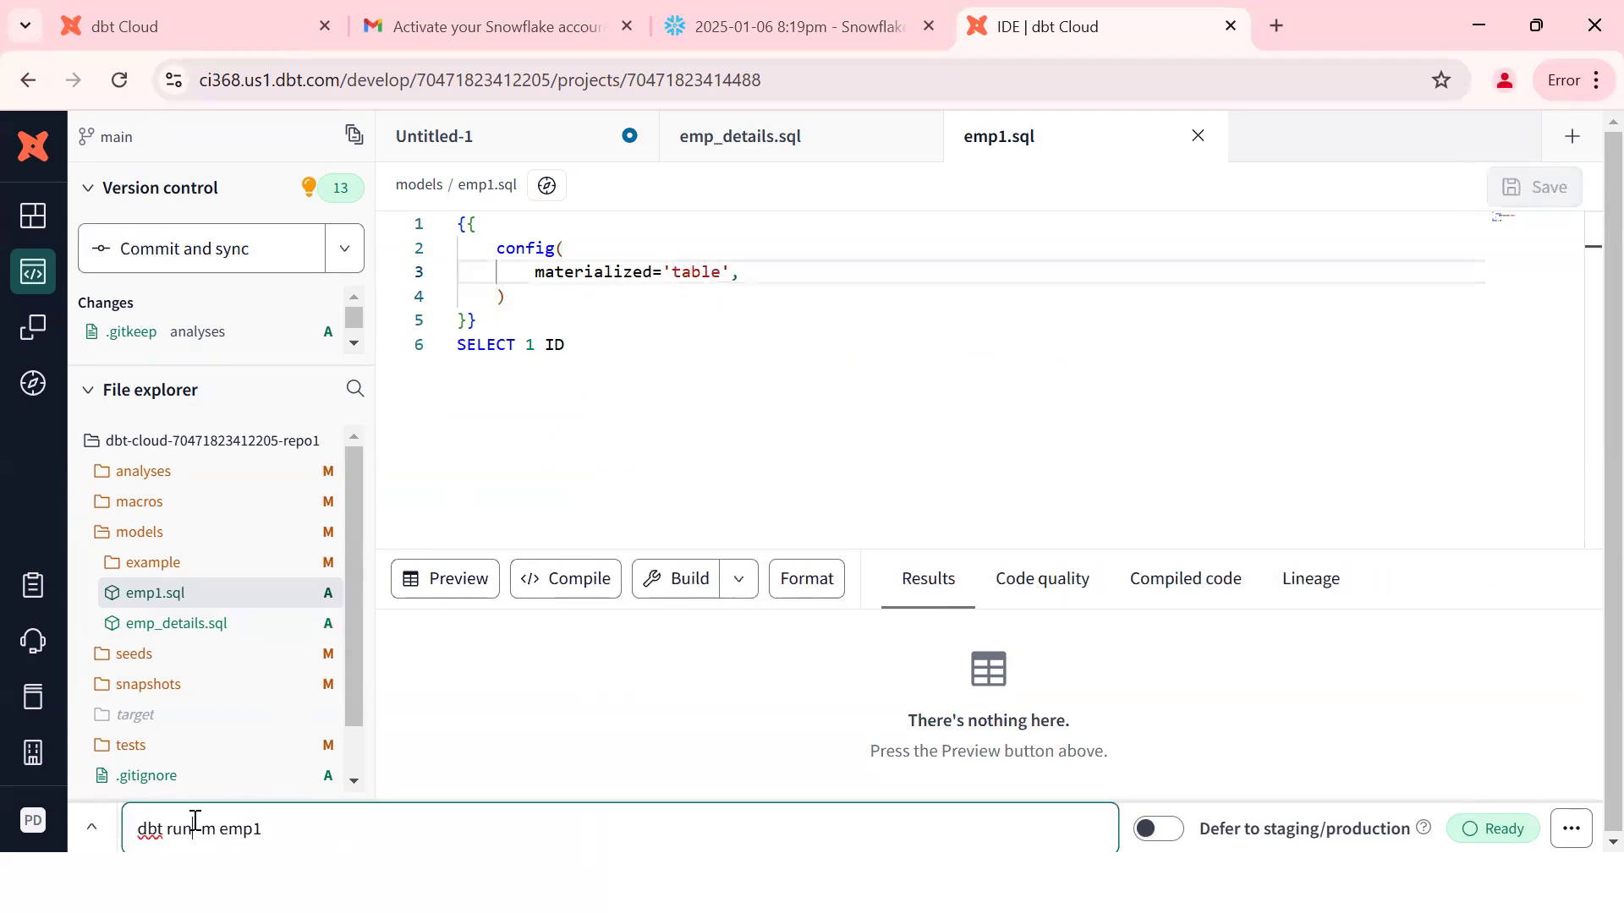
key(ctrl+a)
text(dbt run -m emp1)
key(Return)
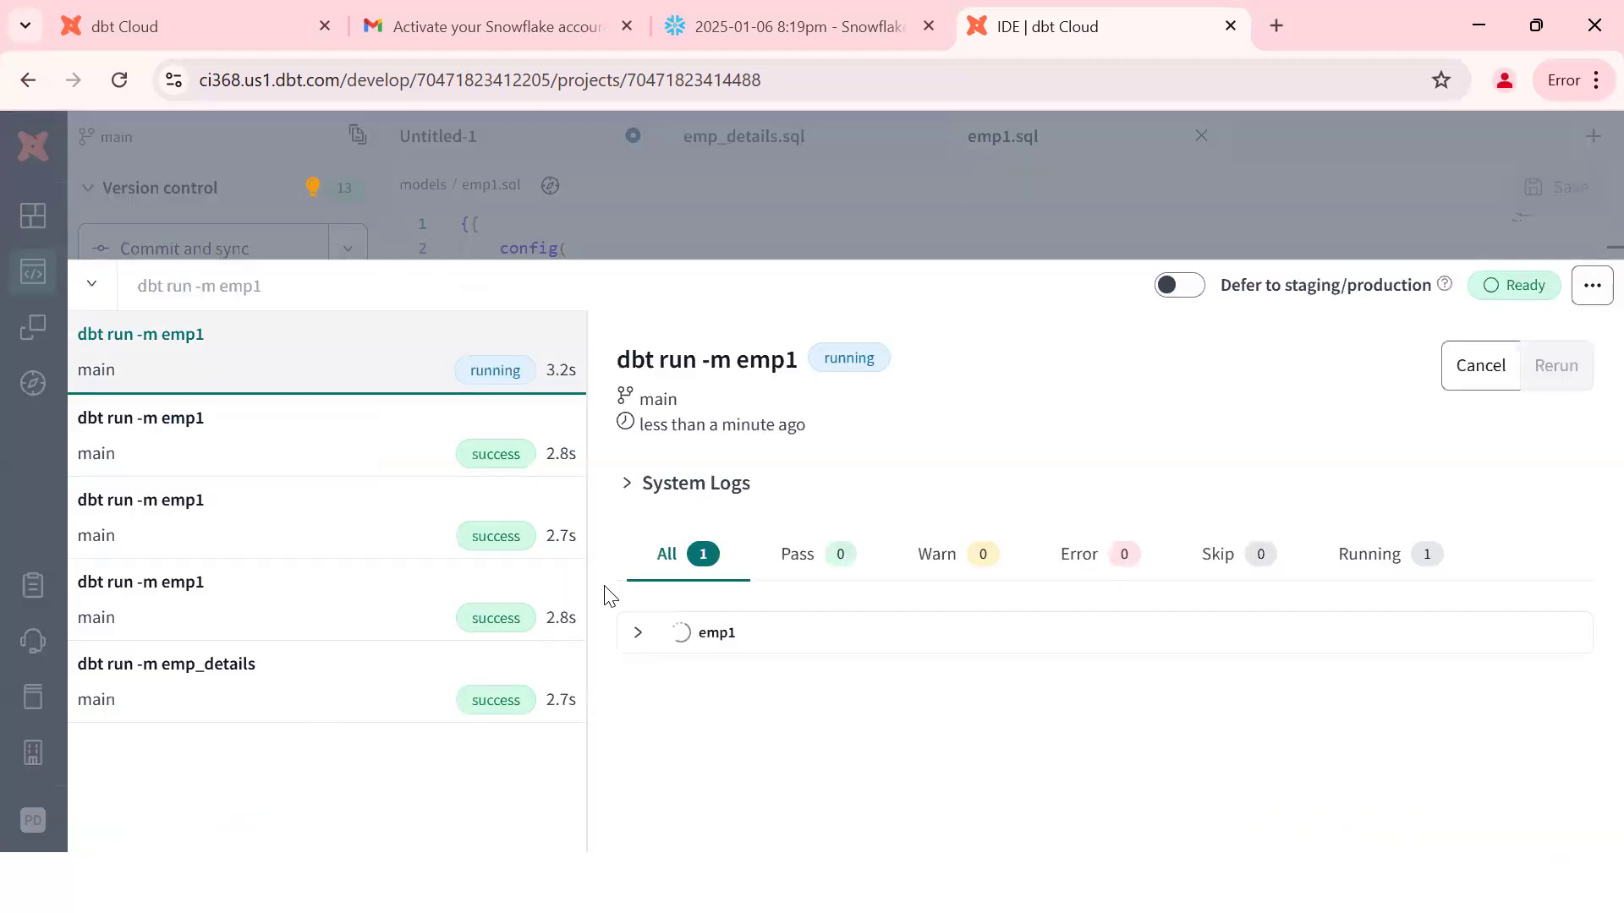
Step: Check emp1's detailed log for the 'create or replace transient table' line, then return to the code
click(642, 635)
click(820, 699)
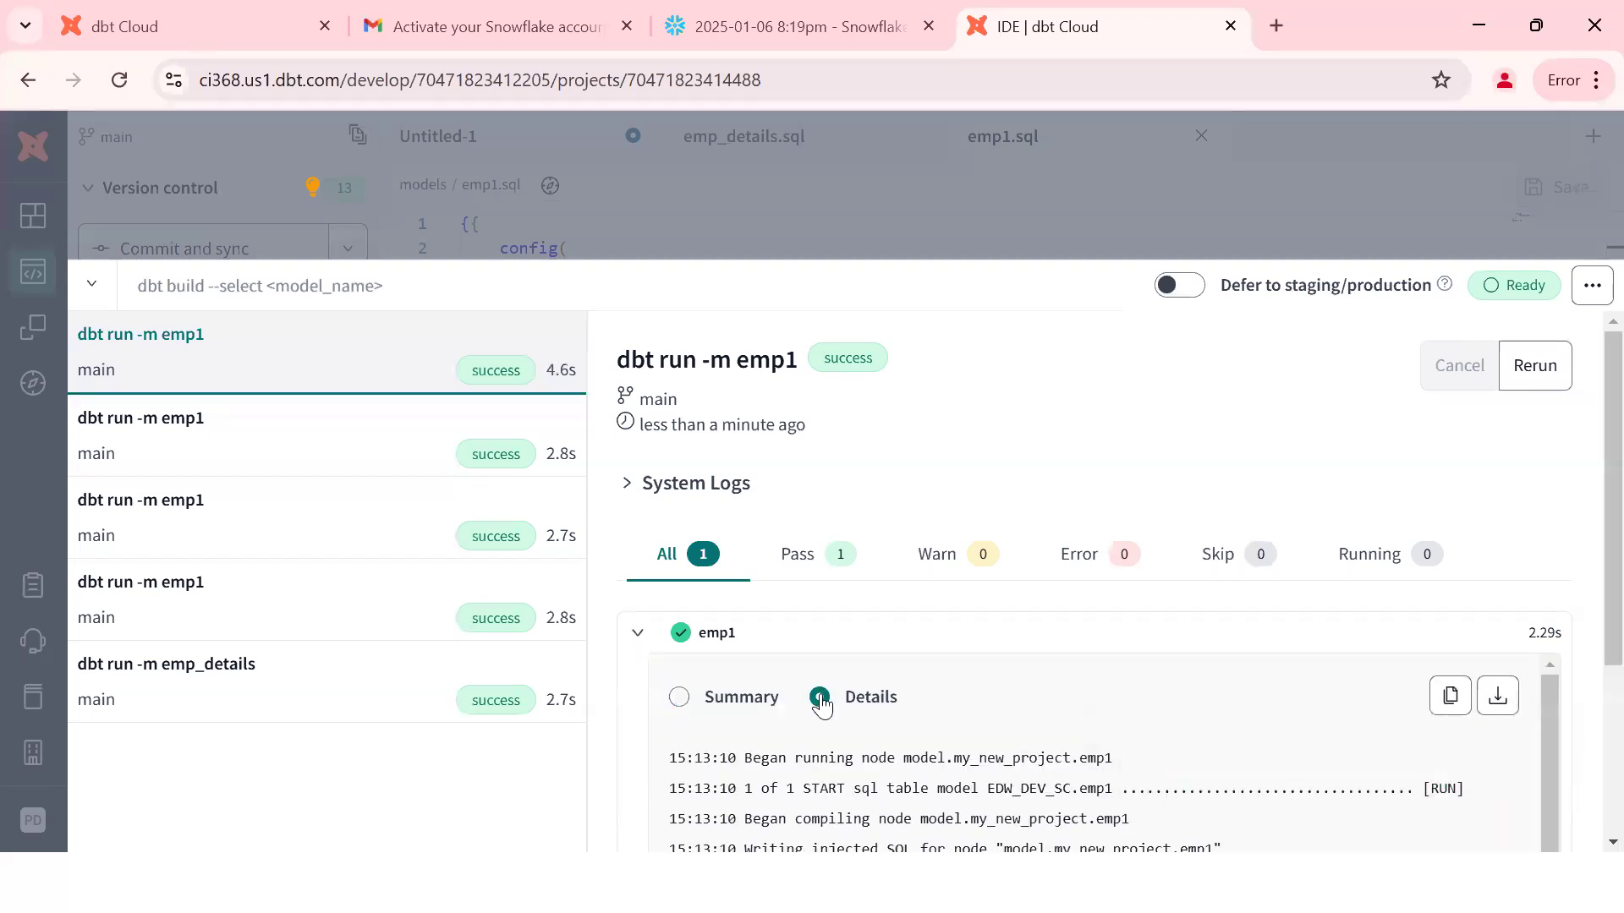
scroll(1588, 715, down, 3)
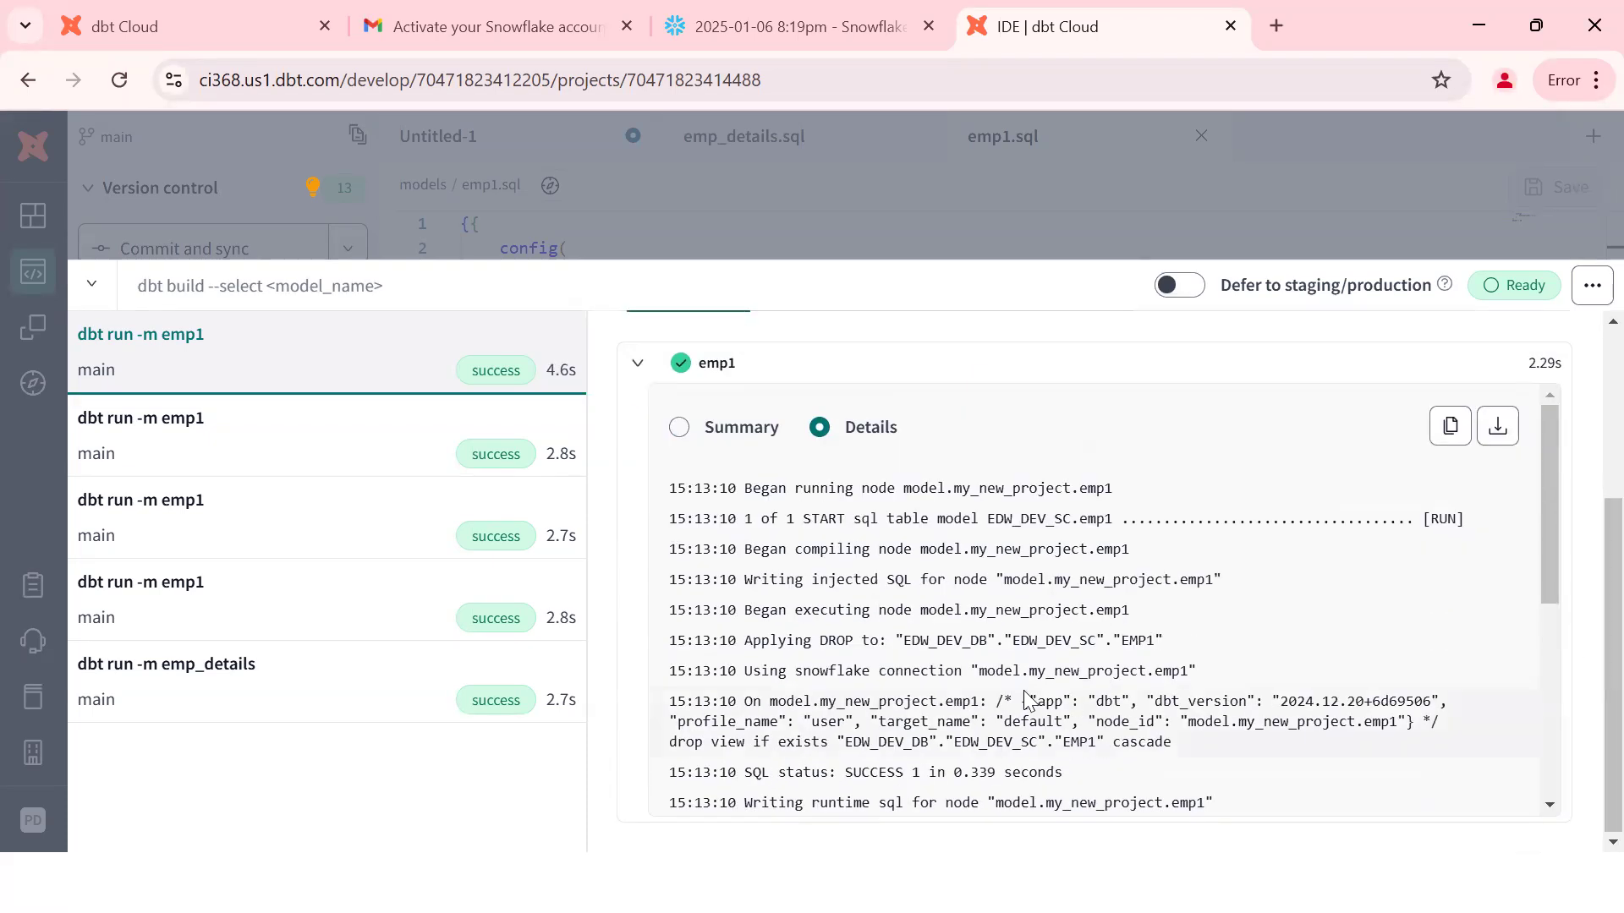
scroll(1026, 700, down, 3)
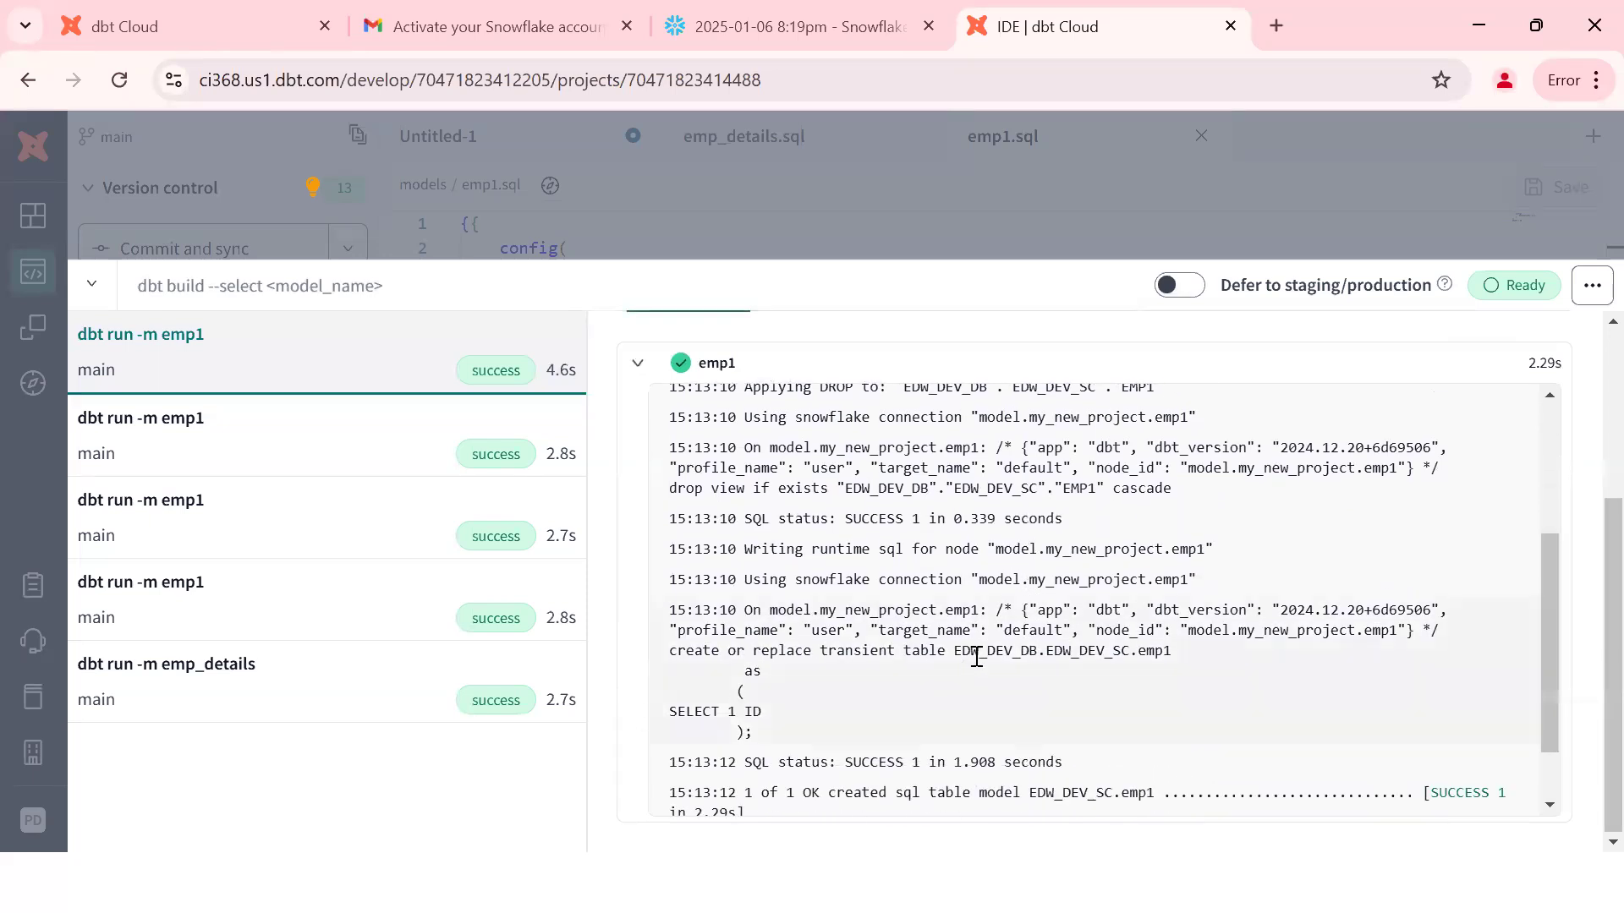
triple_click(841, 654)
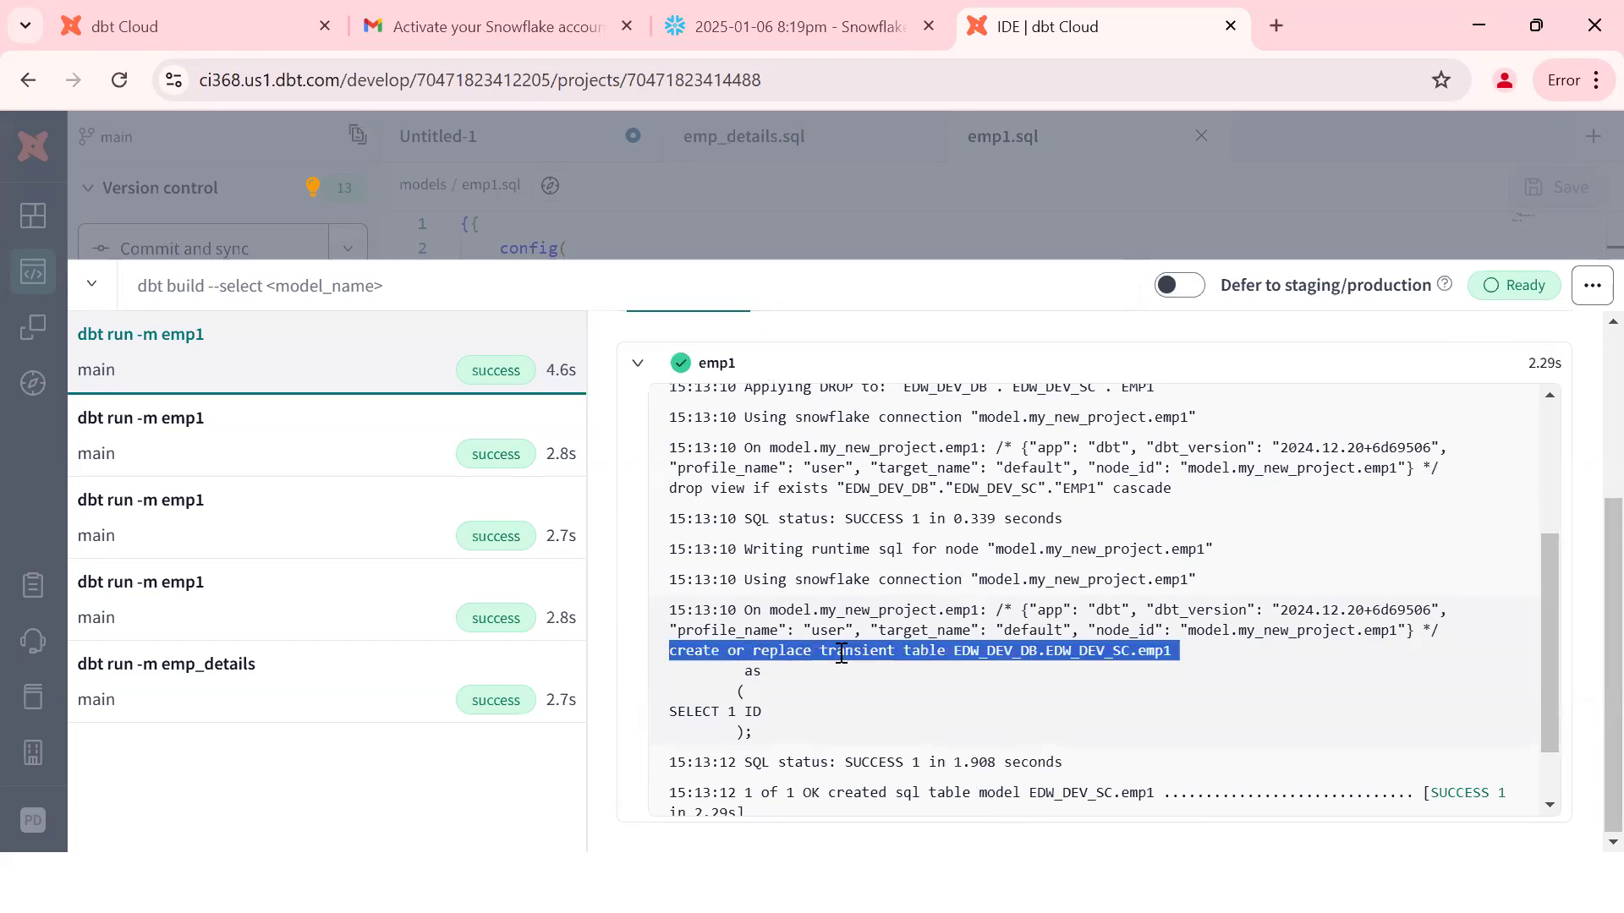
key(Escape)
Step: Add a transient config line under materialized='table', set it to false, and save emp1.sql
click(765, 272)
key(Return)
text(transient=true)
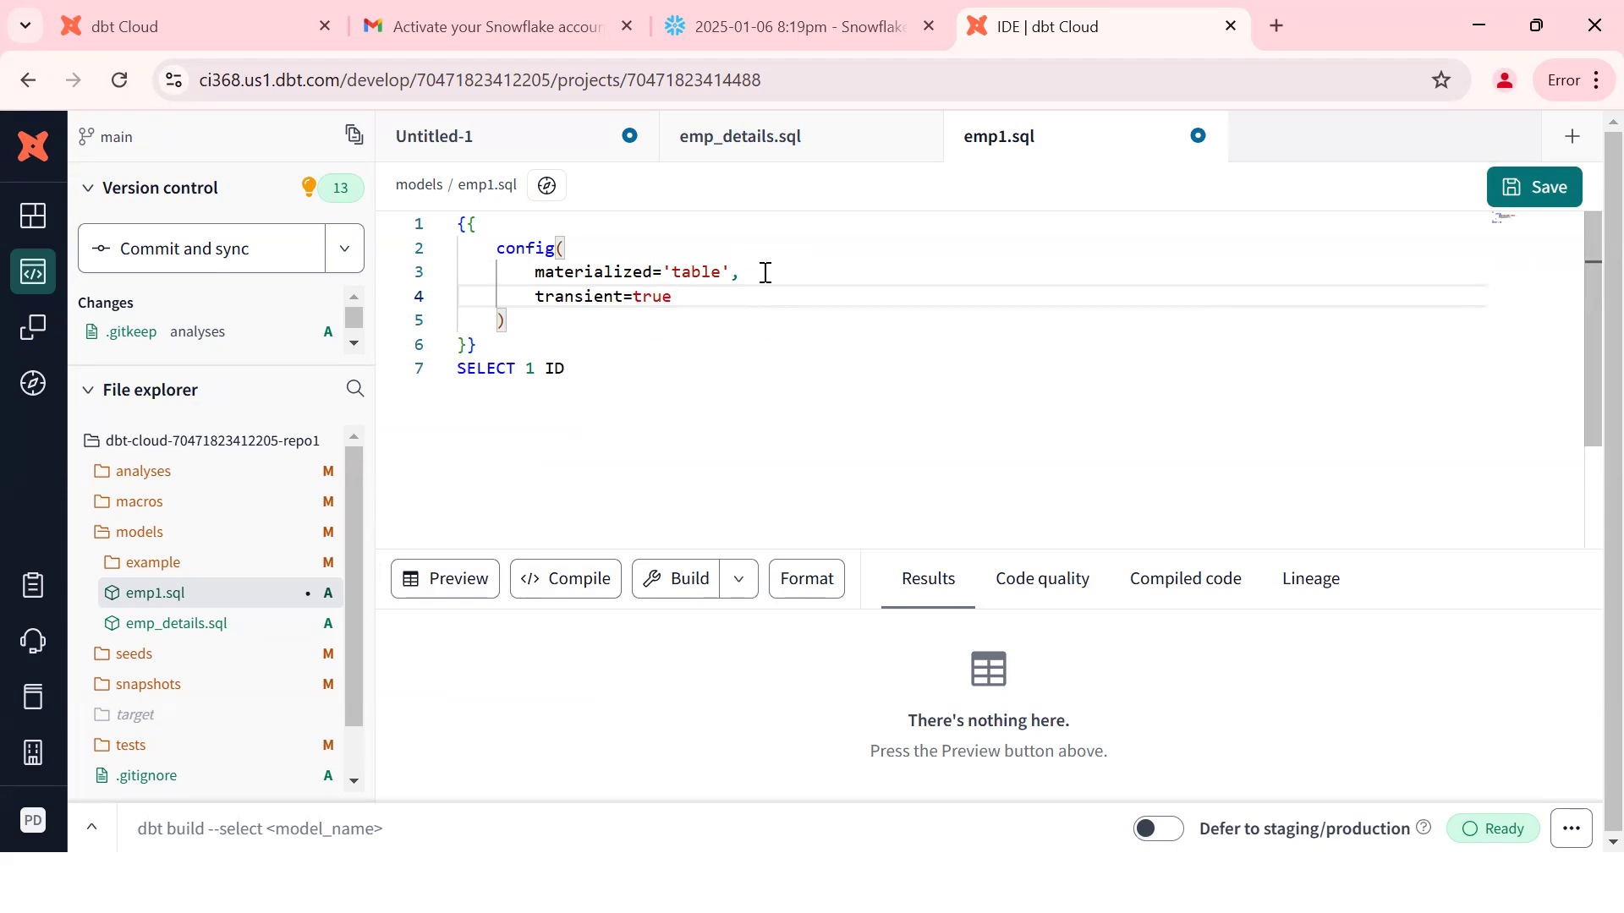
key(ctrl+s)
double_click(670, 297)
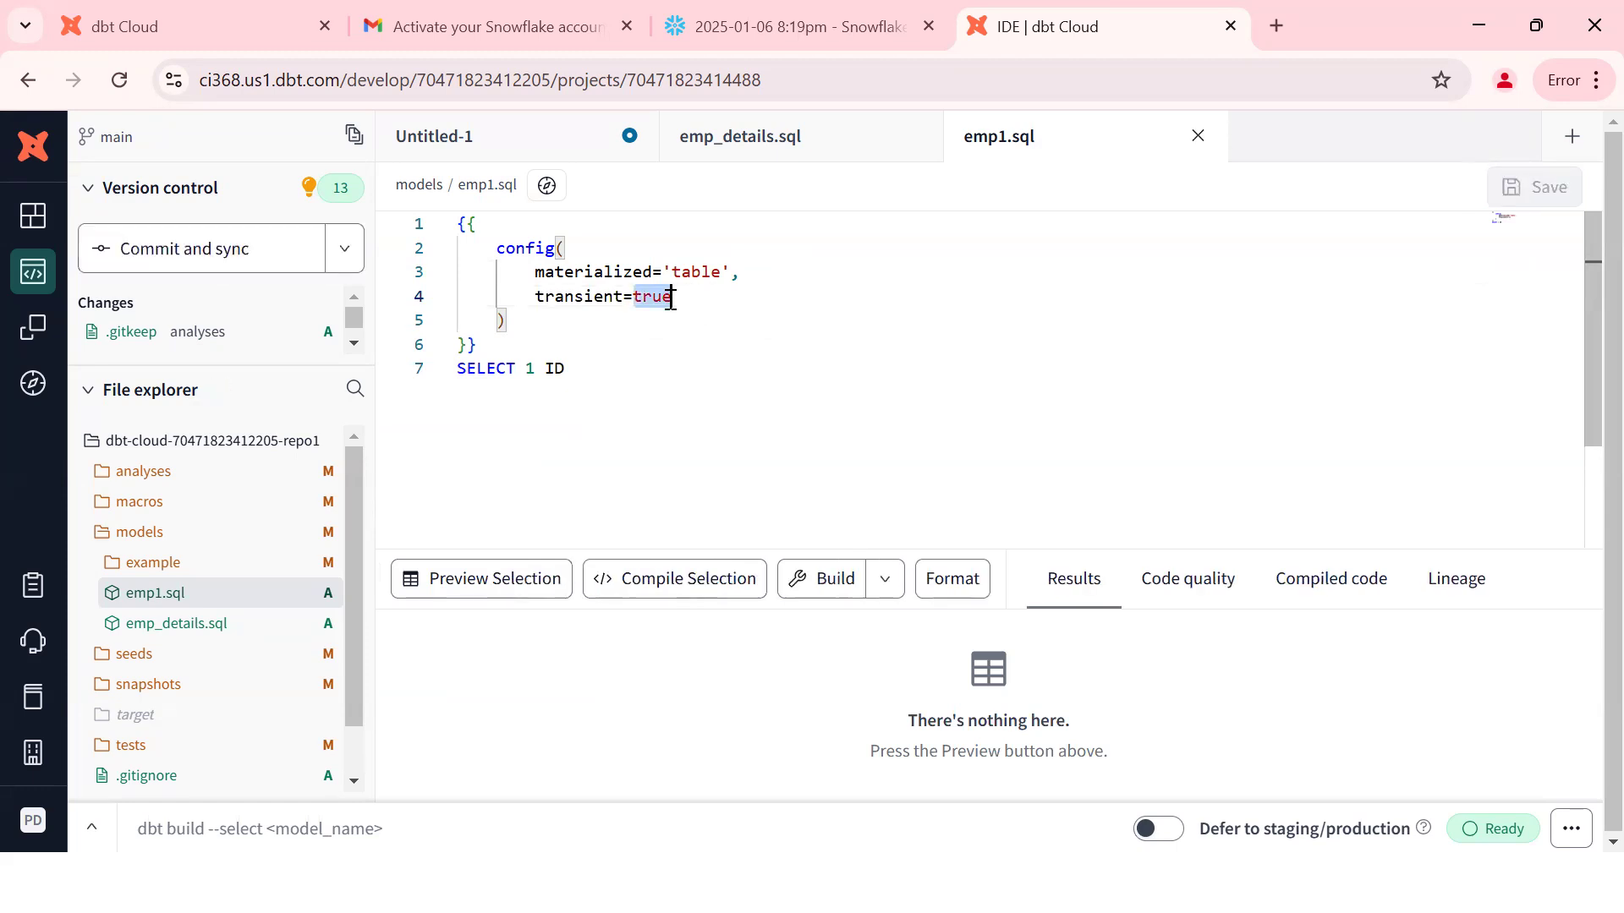
text(false)
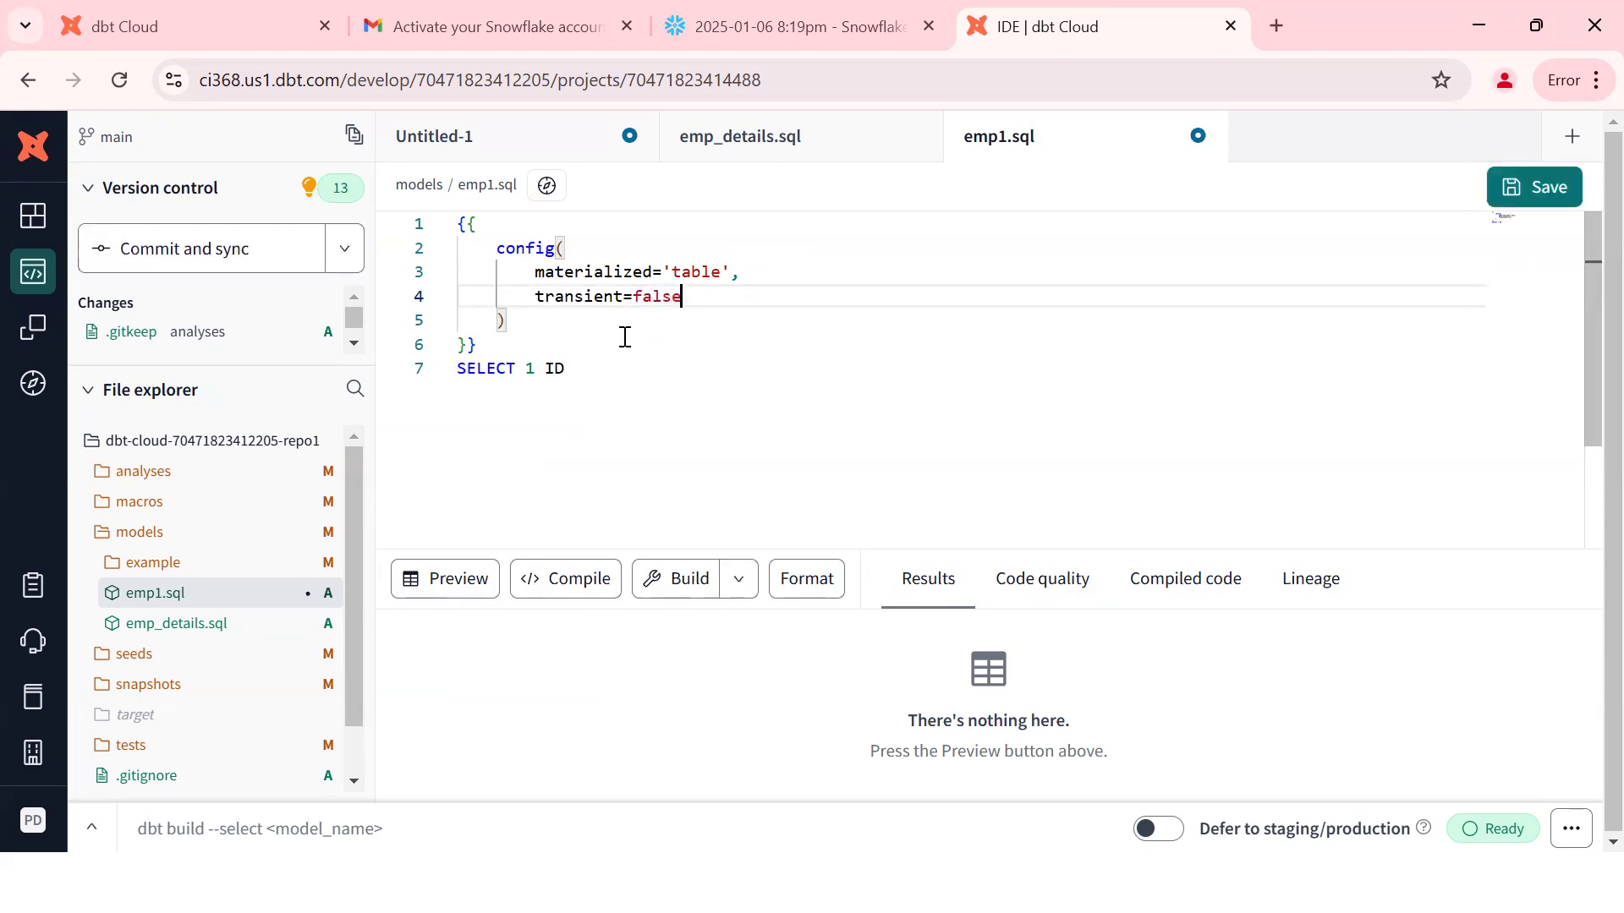
key(ctrl+s)
Step: Run 'dbt run -m emp1' to rebuild the model as a non-transient table
click(257, 827)
text(dbt run -m emp1)
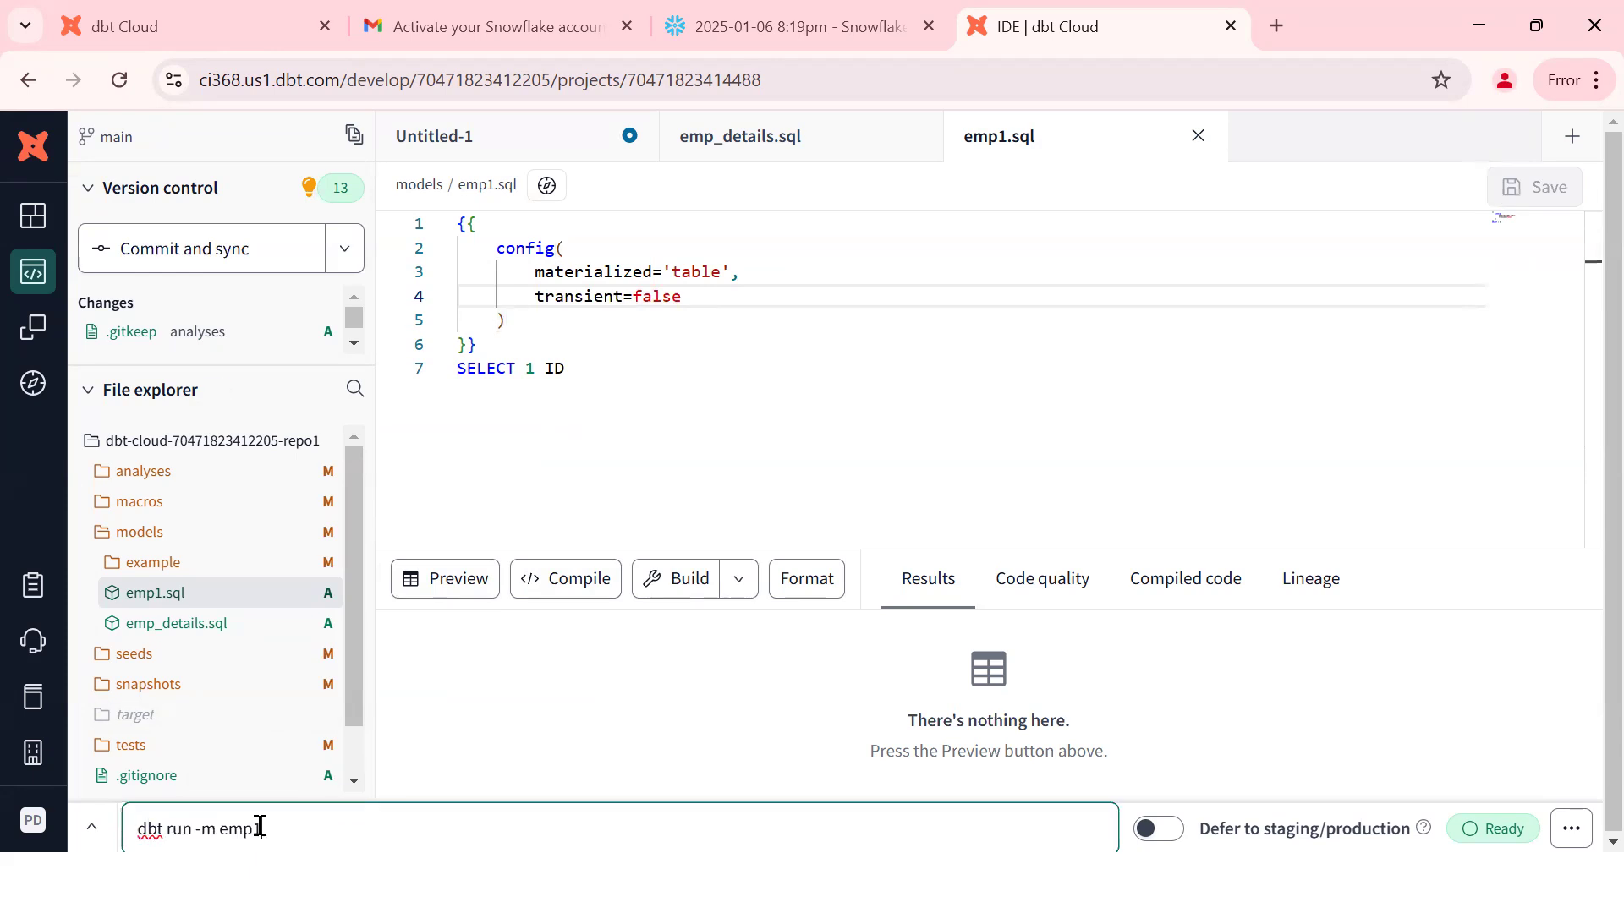
key(Return)
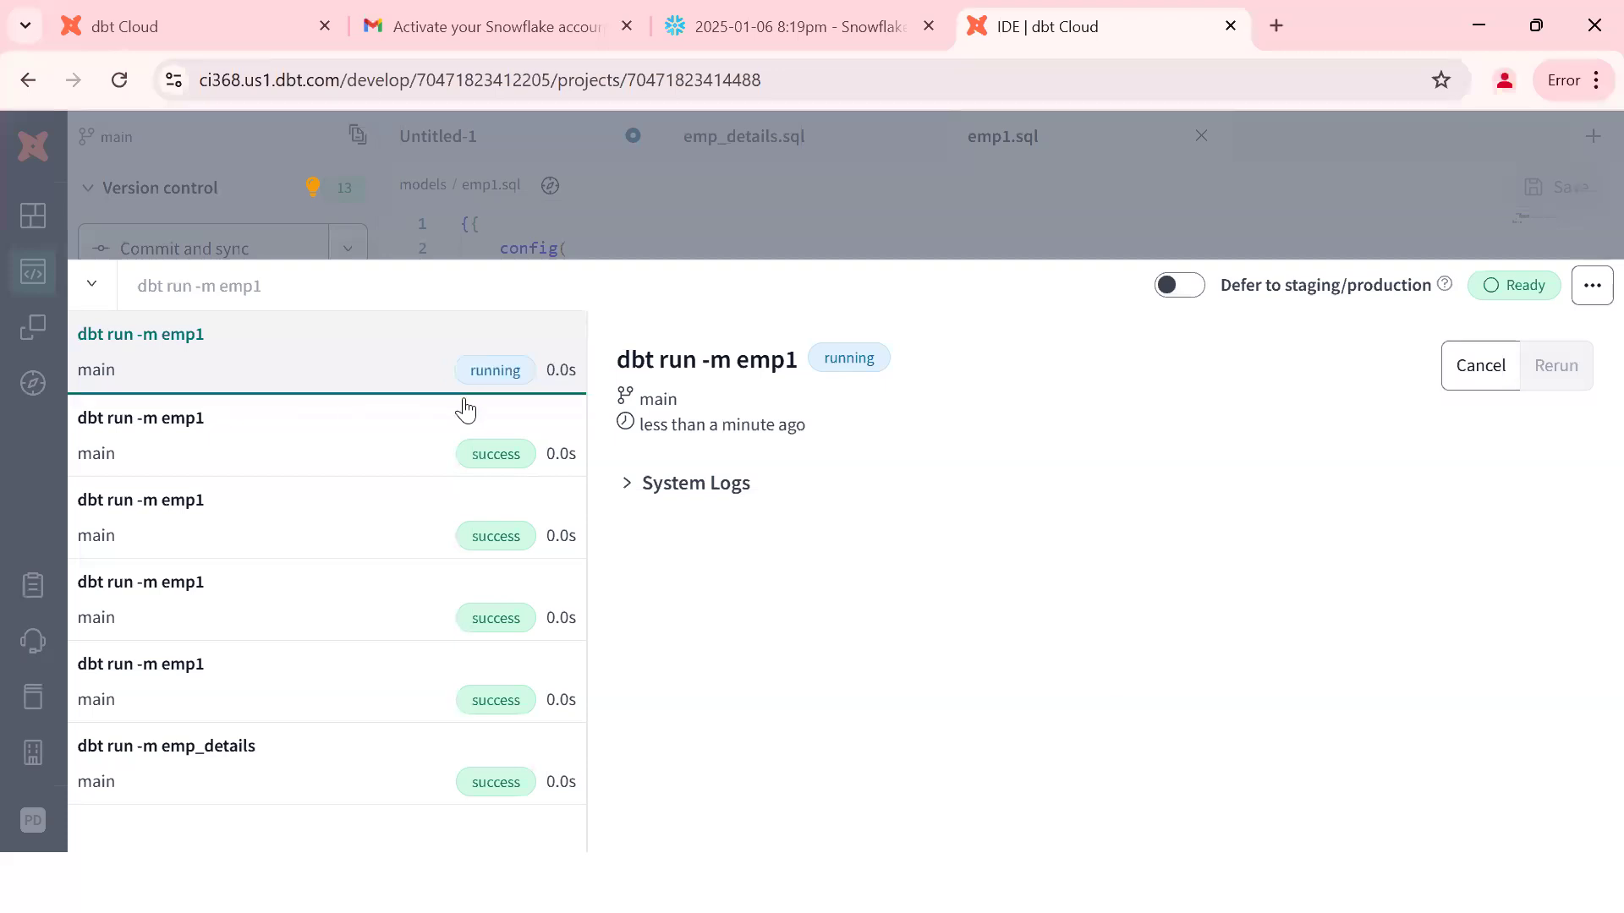
key(alt+Tab)
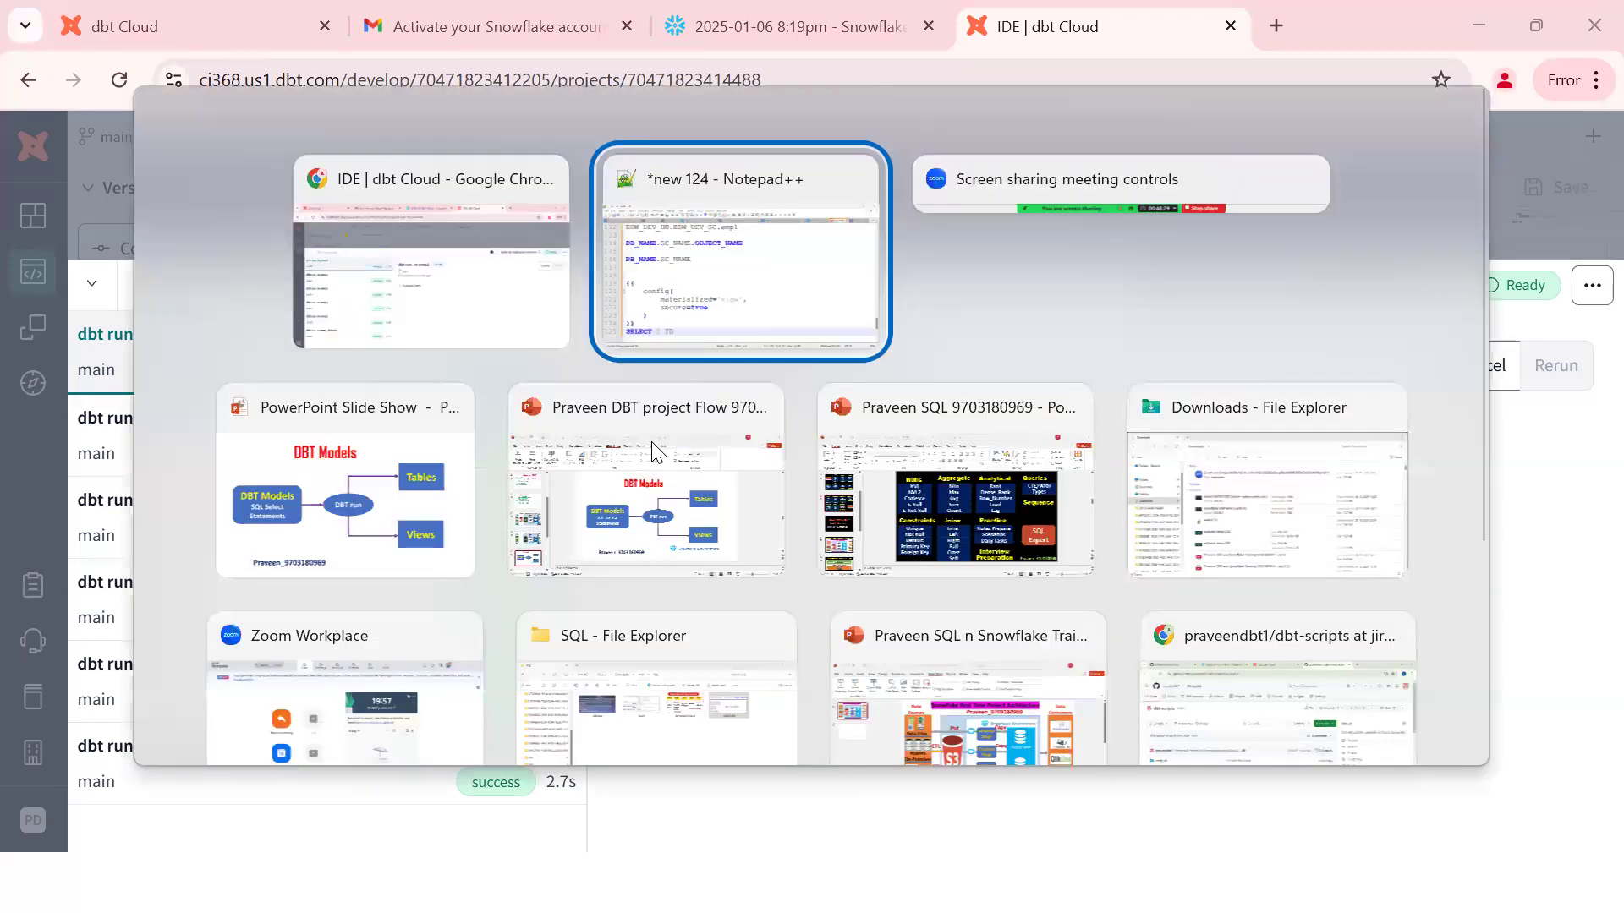
Step: Type a separator and notes 'SNOWFALKE ACCOUNT', 'DBT ACCOUNT', 'AND TRY TO INTEGARTE WITH SNOWGLAKE', 'DB /SC/WH/USERNAME AND PWD'
key(Return)
key(Return)
text(===================)
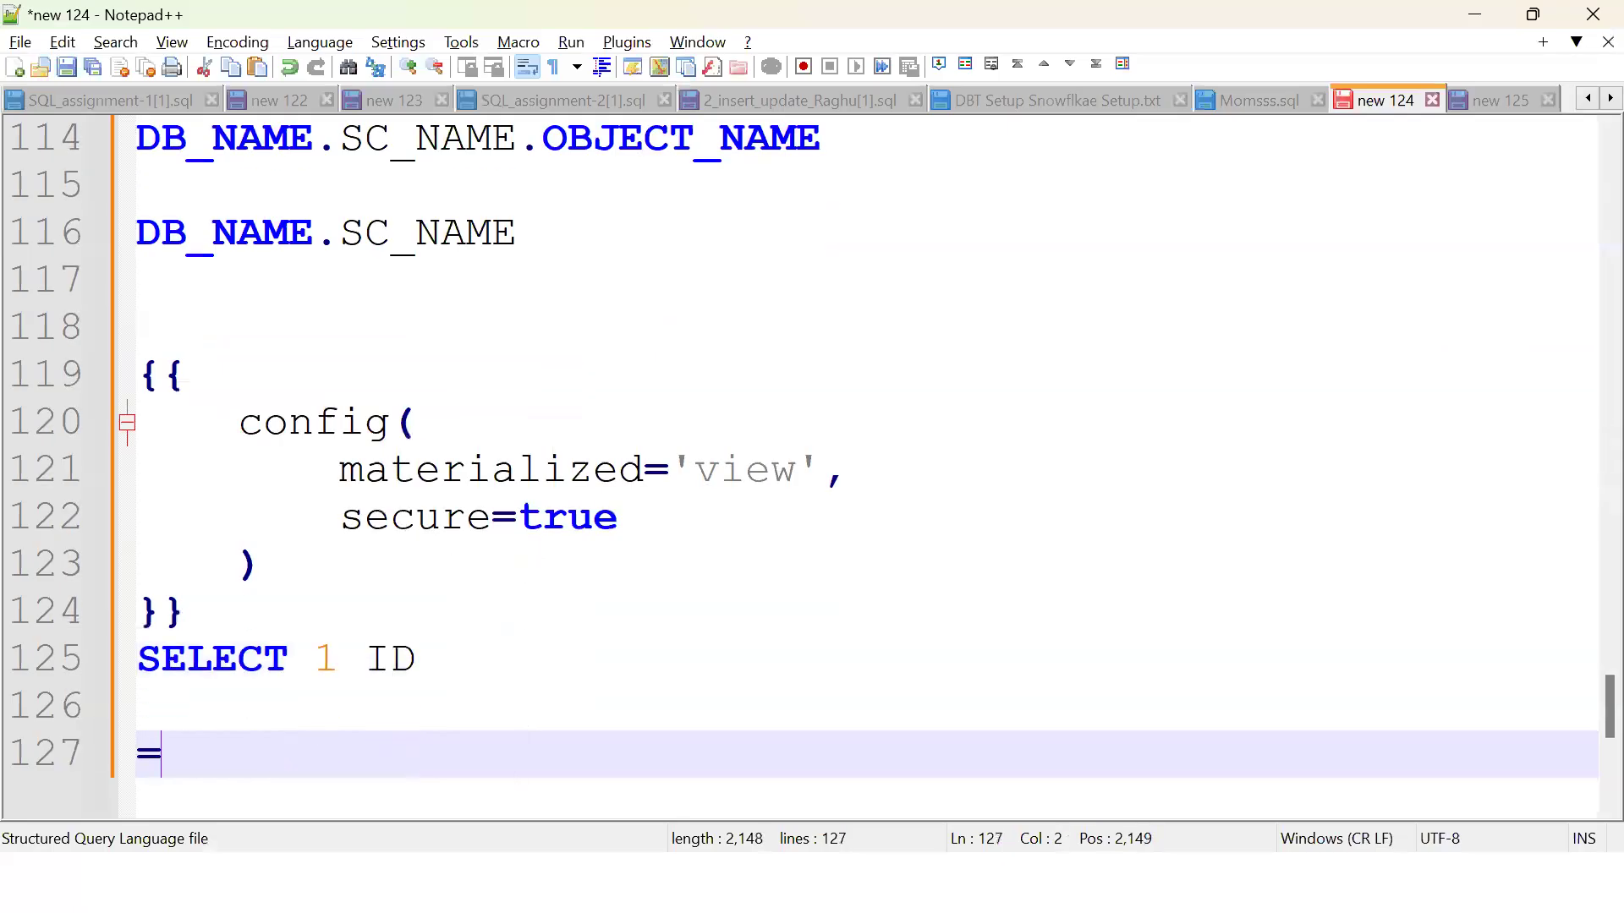
key(Return)
key(Return)
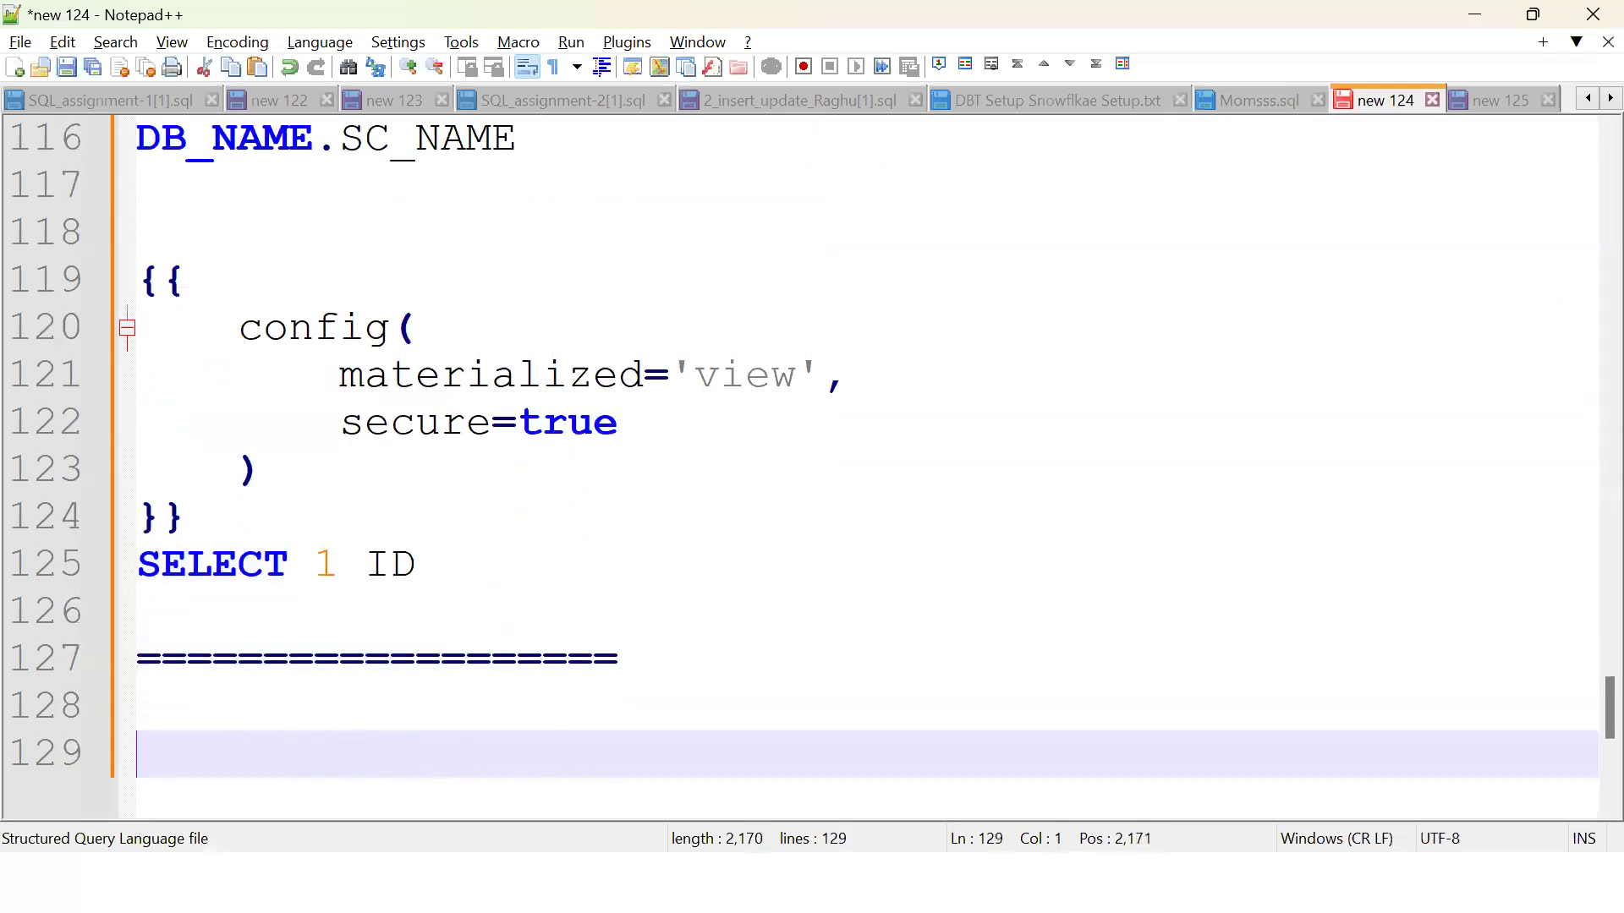
text(SNOWFALKE A)
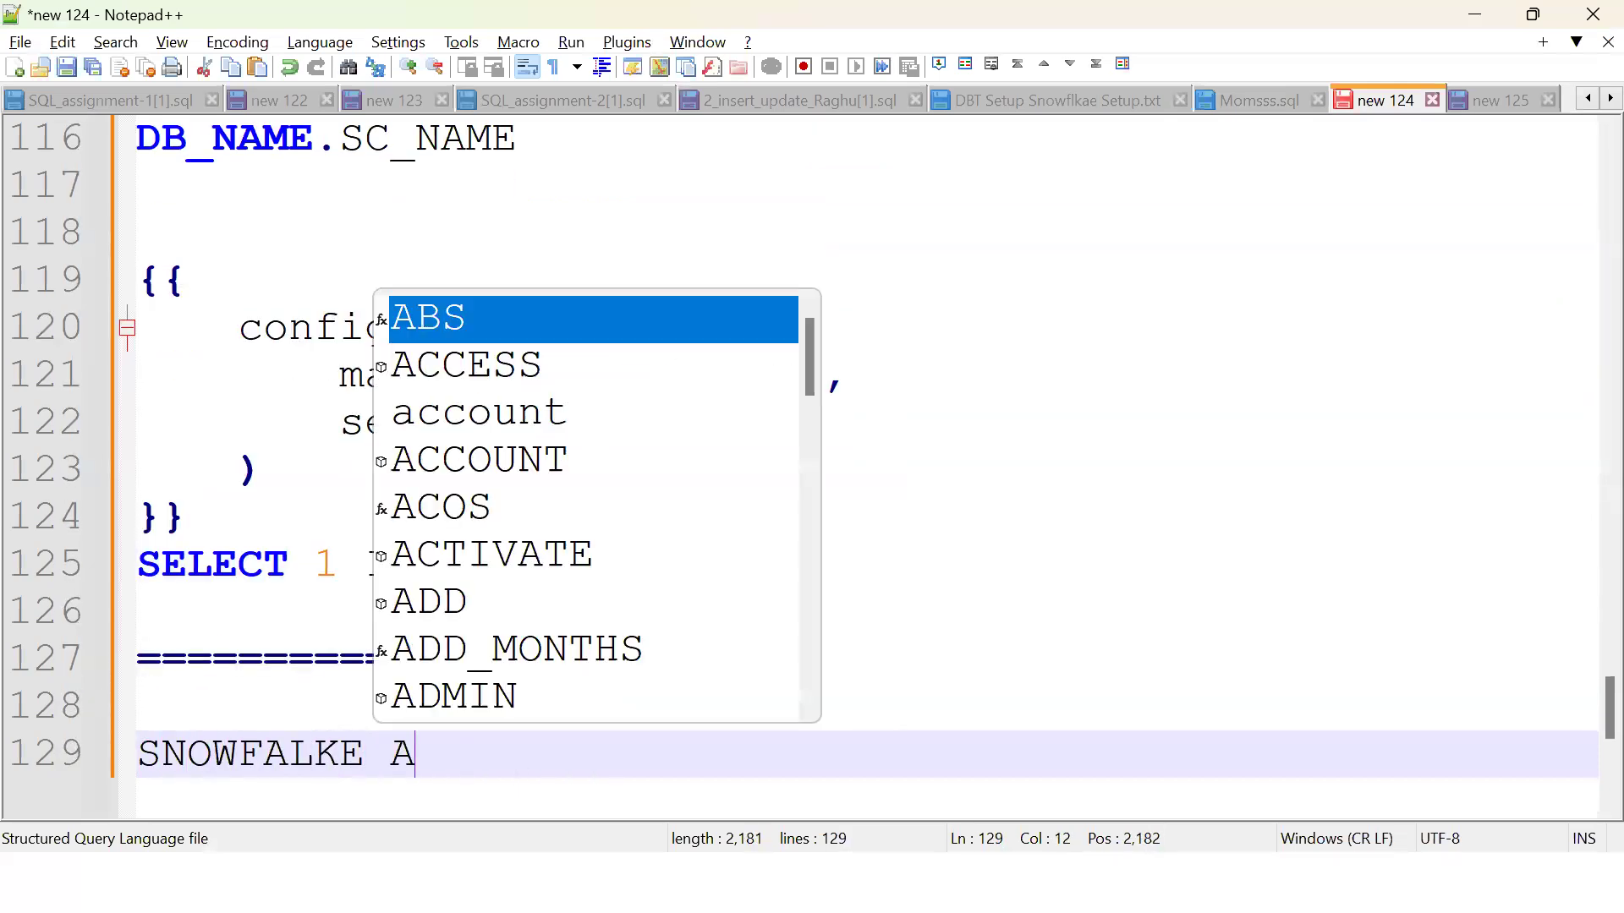
text(CCOUNT)
key(Return)
text(DBT ACCOUN)
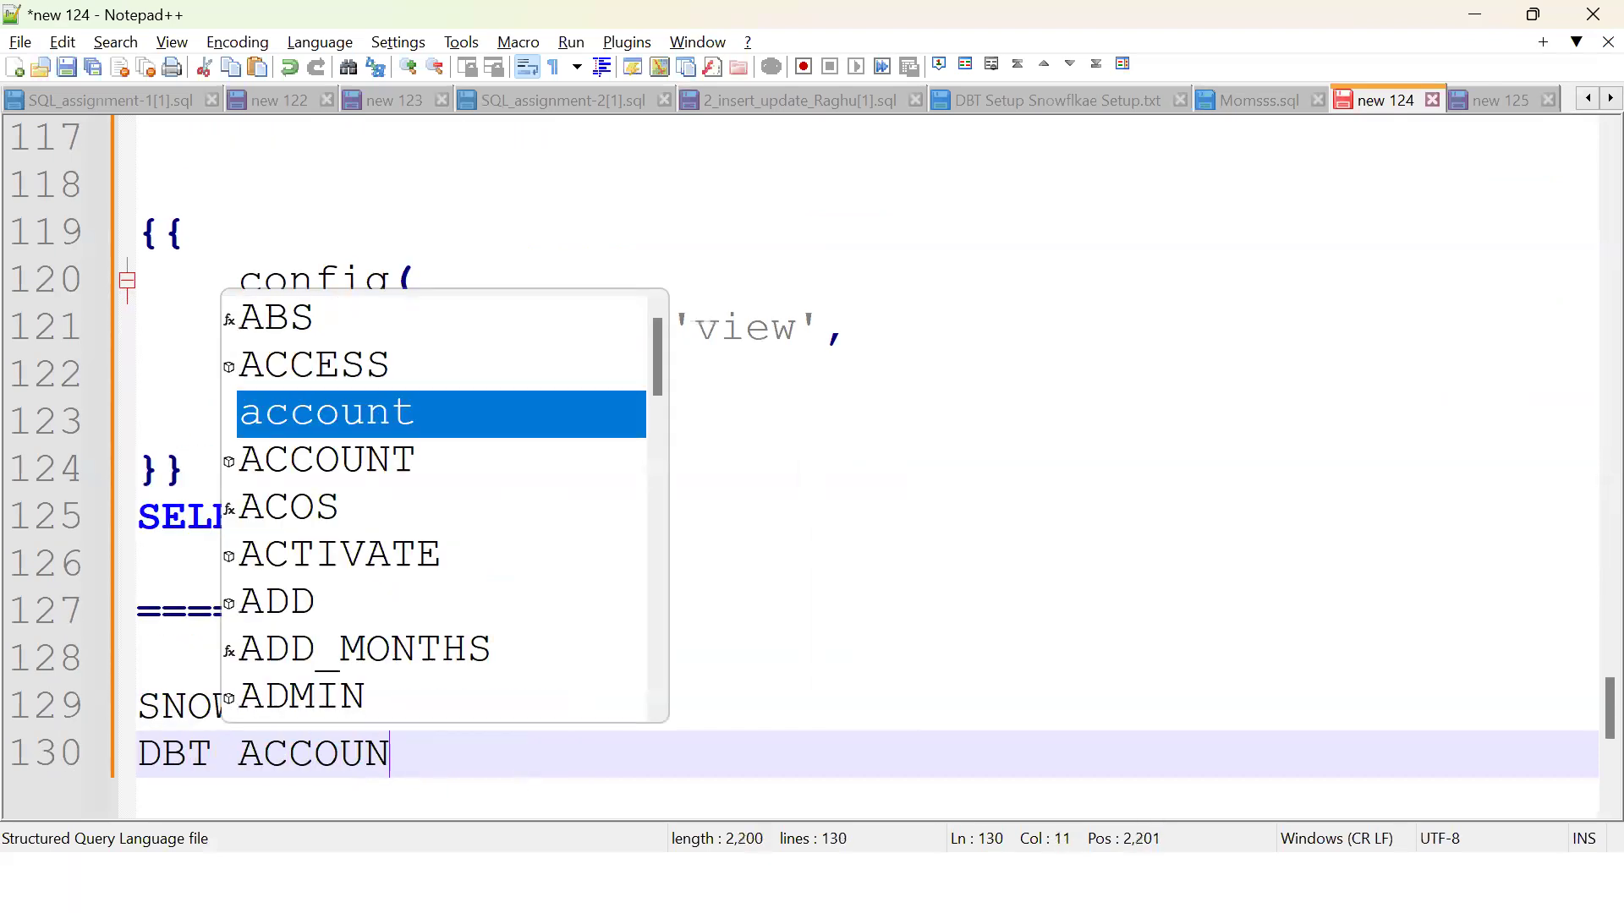
text(T)
key(Return)
text(AND TRY TO)
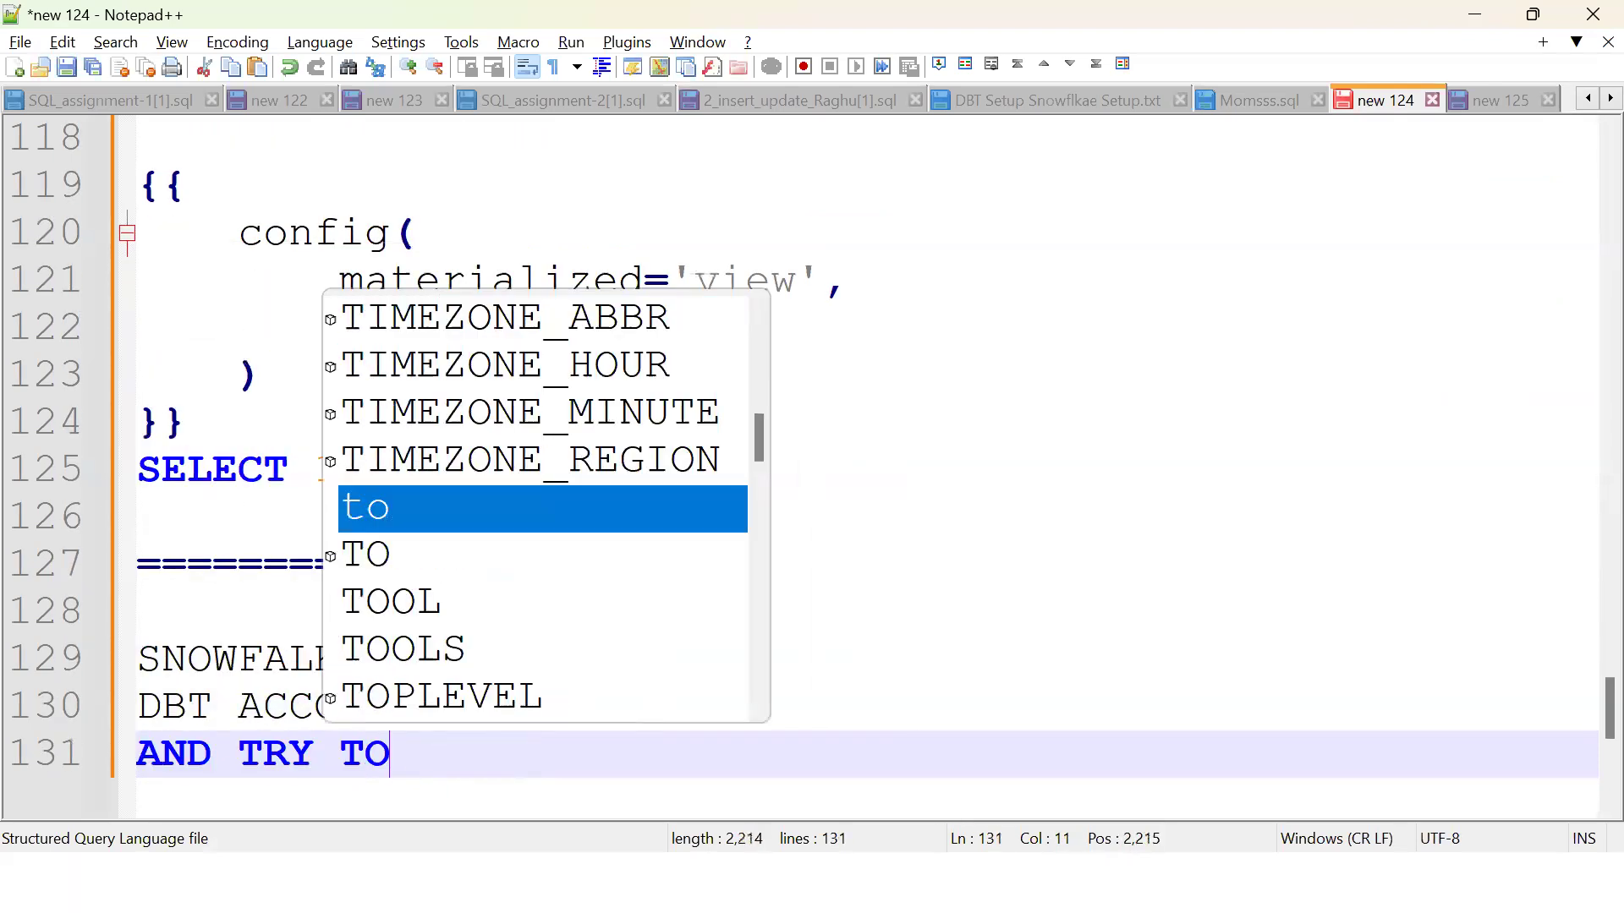
text( INTEGARTE WITH SNOWGLAKE)
key(Return)
key(Return)
text(DB )
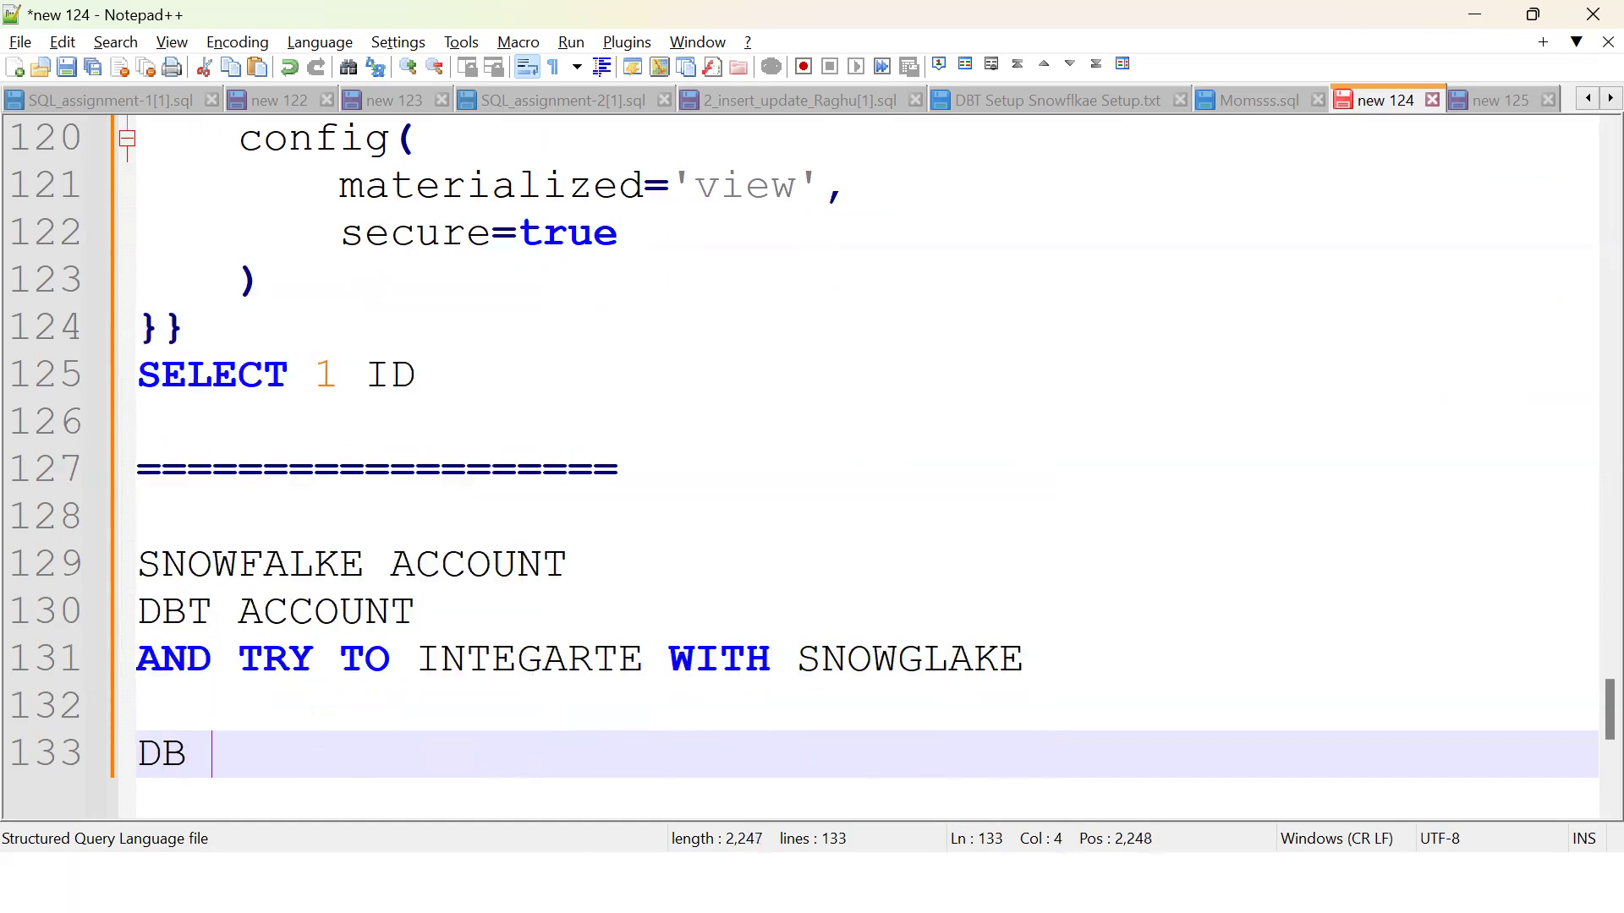
text(/SC/)
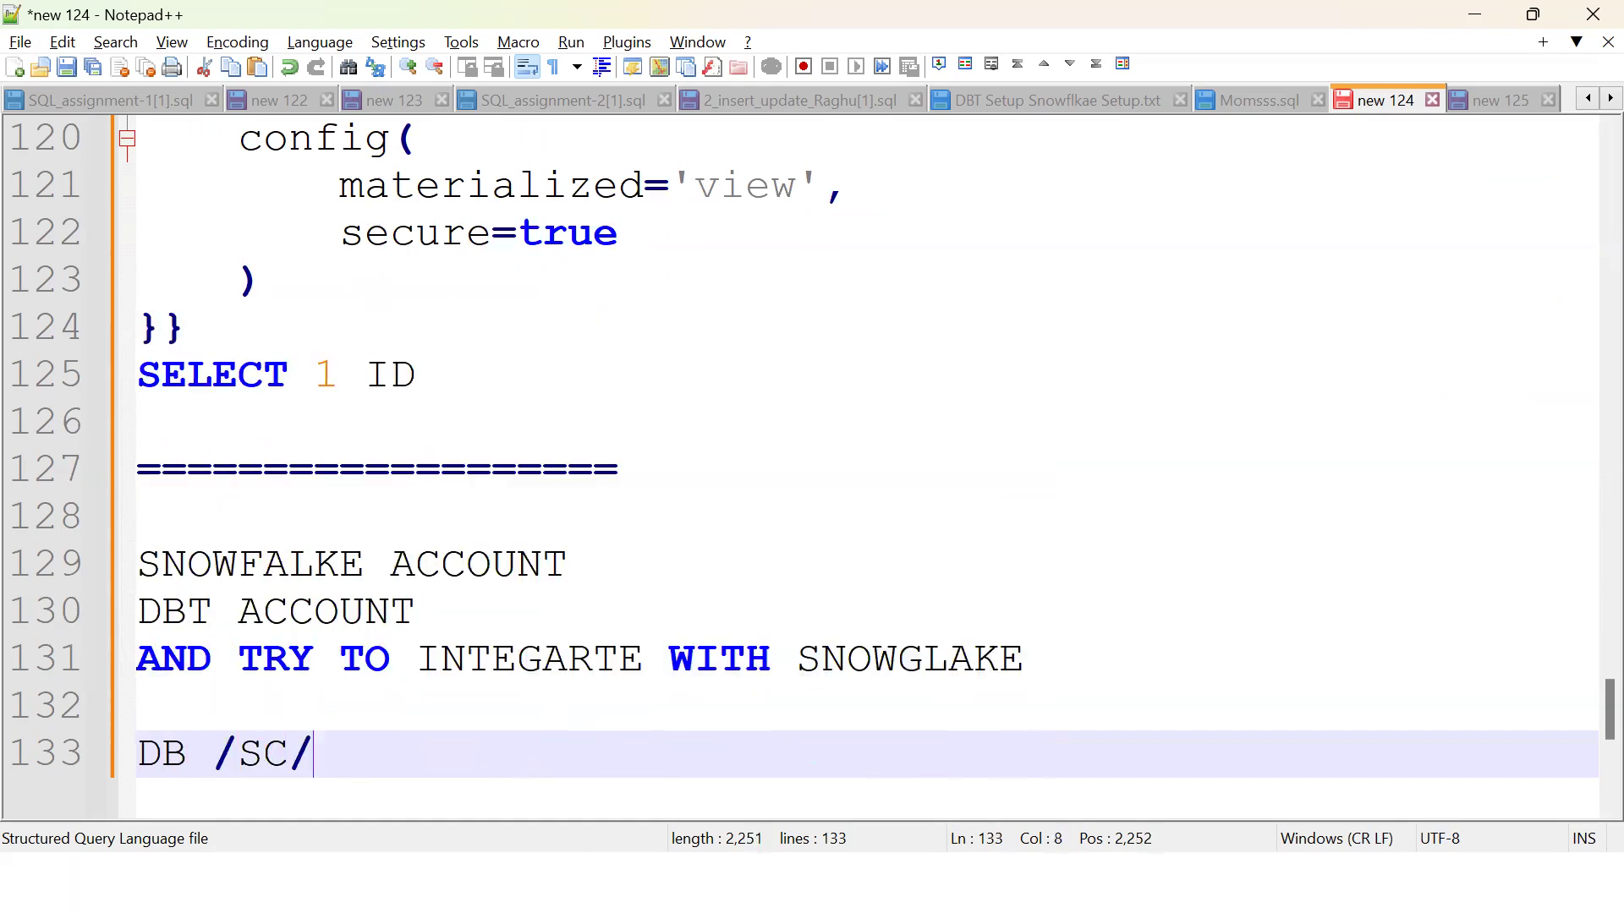
text(WH/USER)
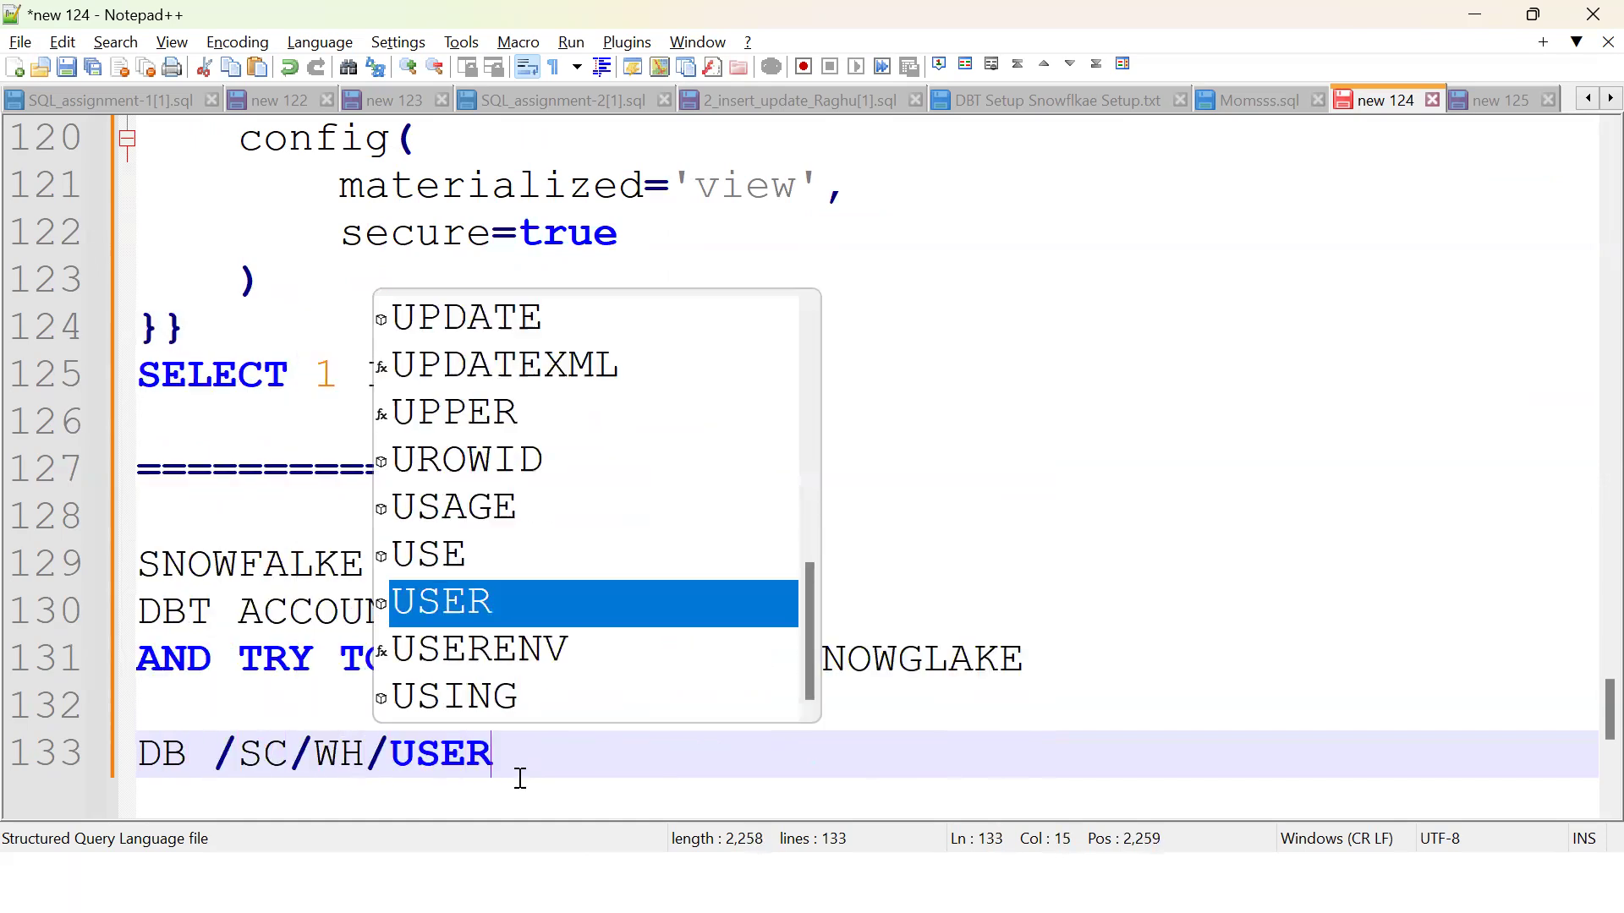
text(NAME AND PWD)
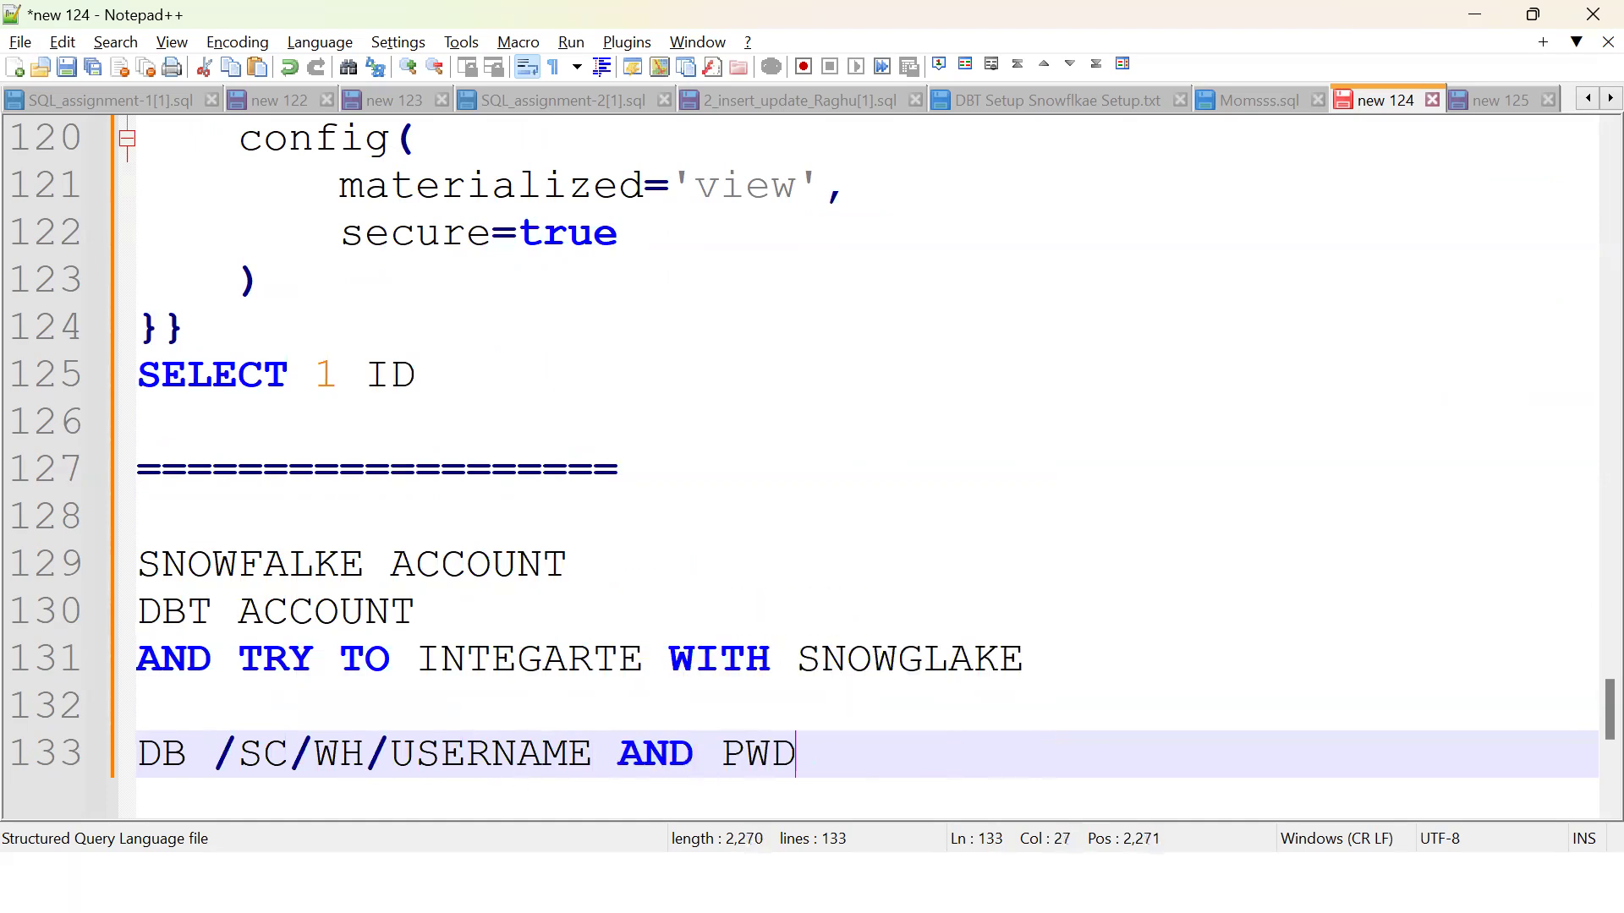
Step: Add a separator line and the query SELECT CURRENT_DATABASE(),CURRENT_SCHEMA() to the notes
key(Return)
text(=)
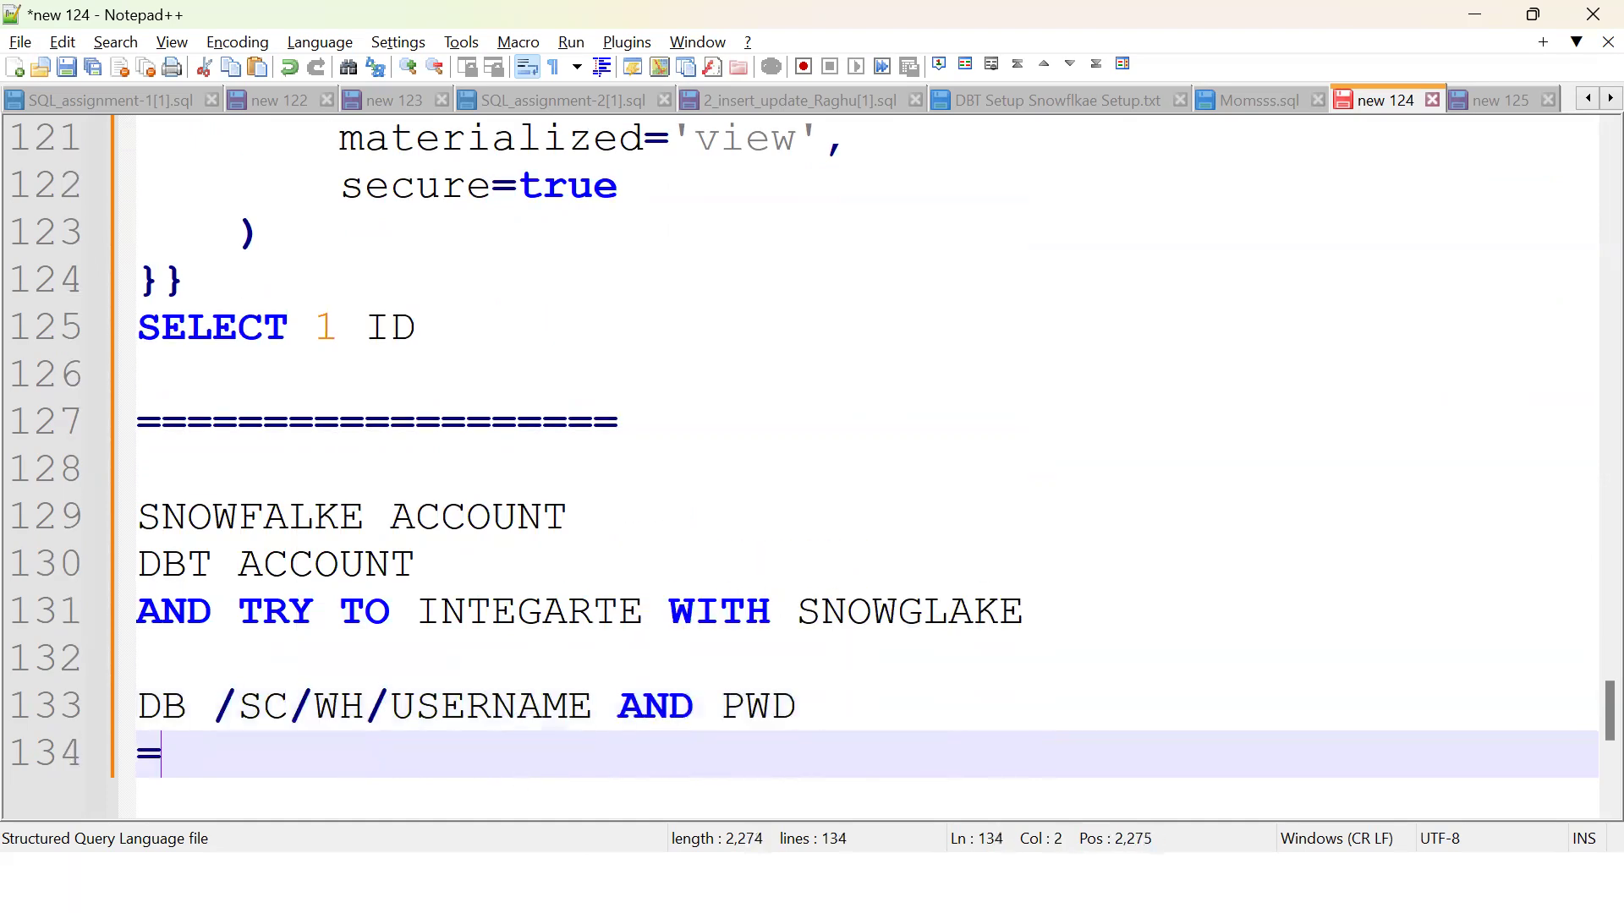
text(=============================)
key(Return)
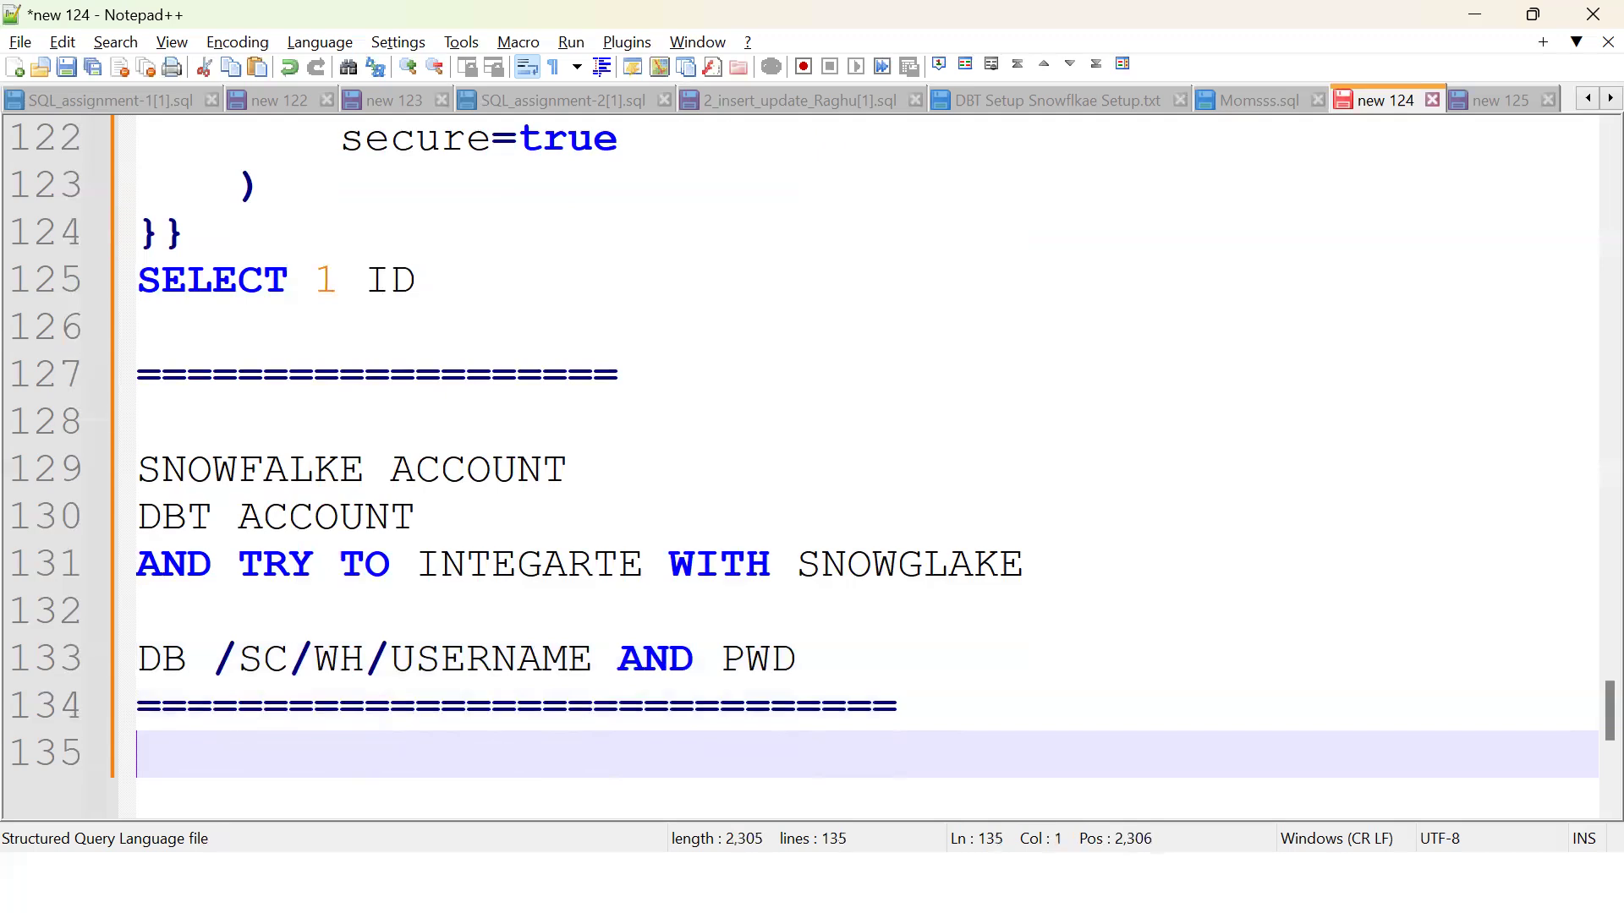
key(Return)
key(Return)
text(SELECT CURRENT_DAA)
key(BackSpace)
text(TABASE())
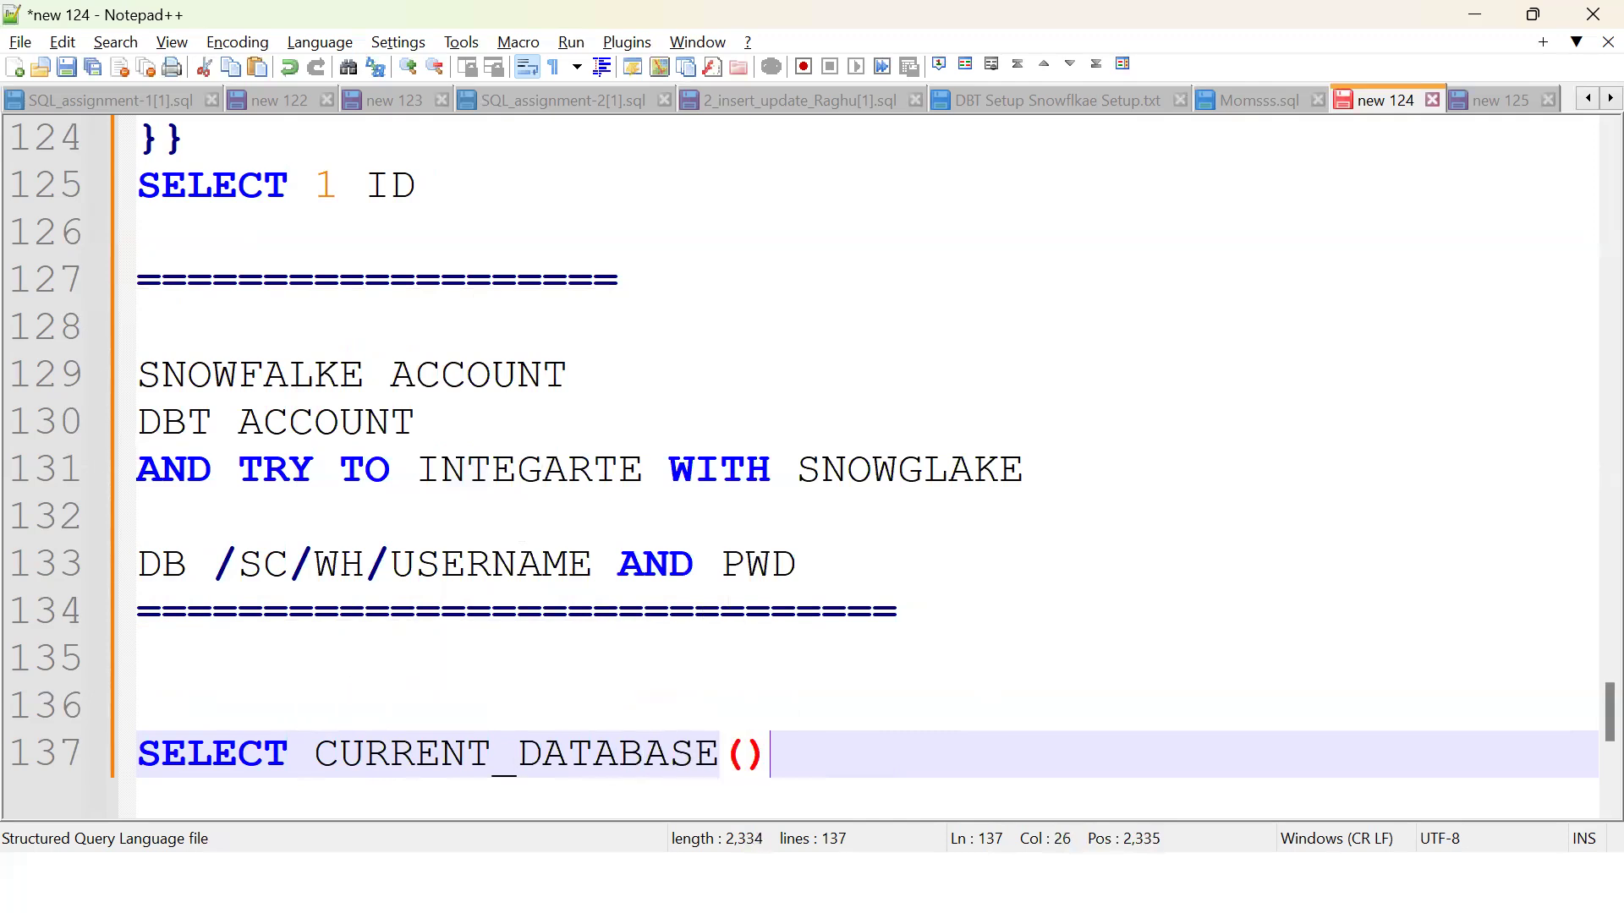
text(,CURRENT)
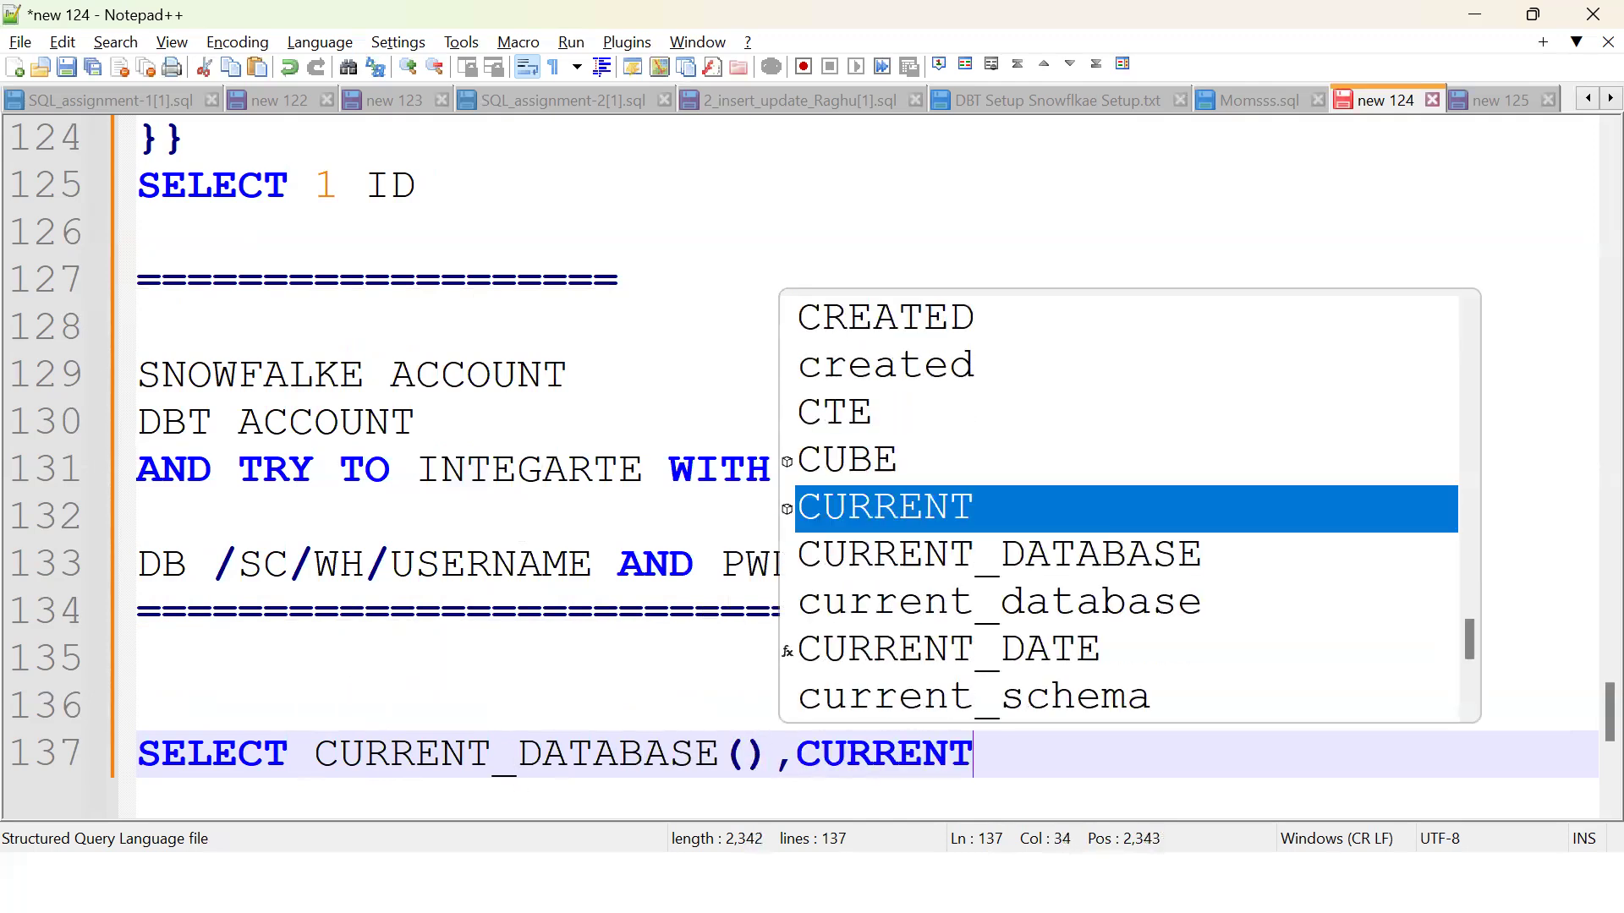
text(_SCHEMA())
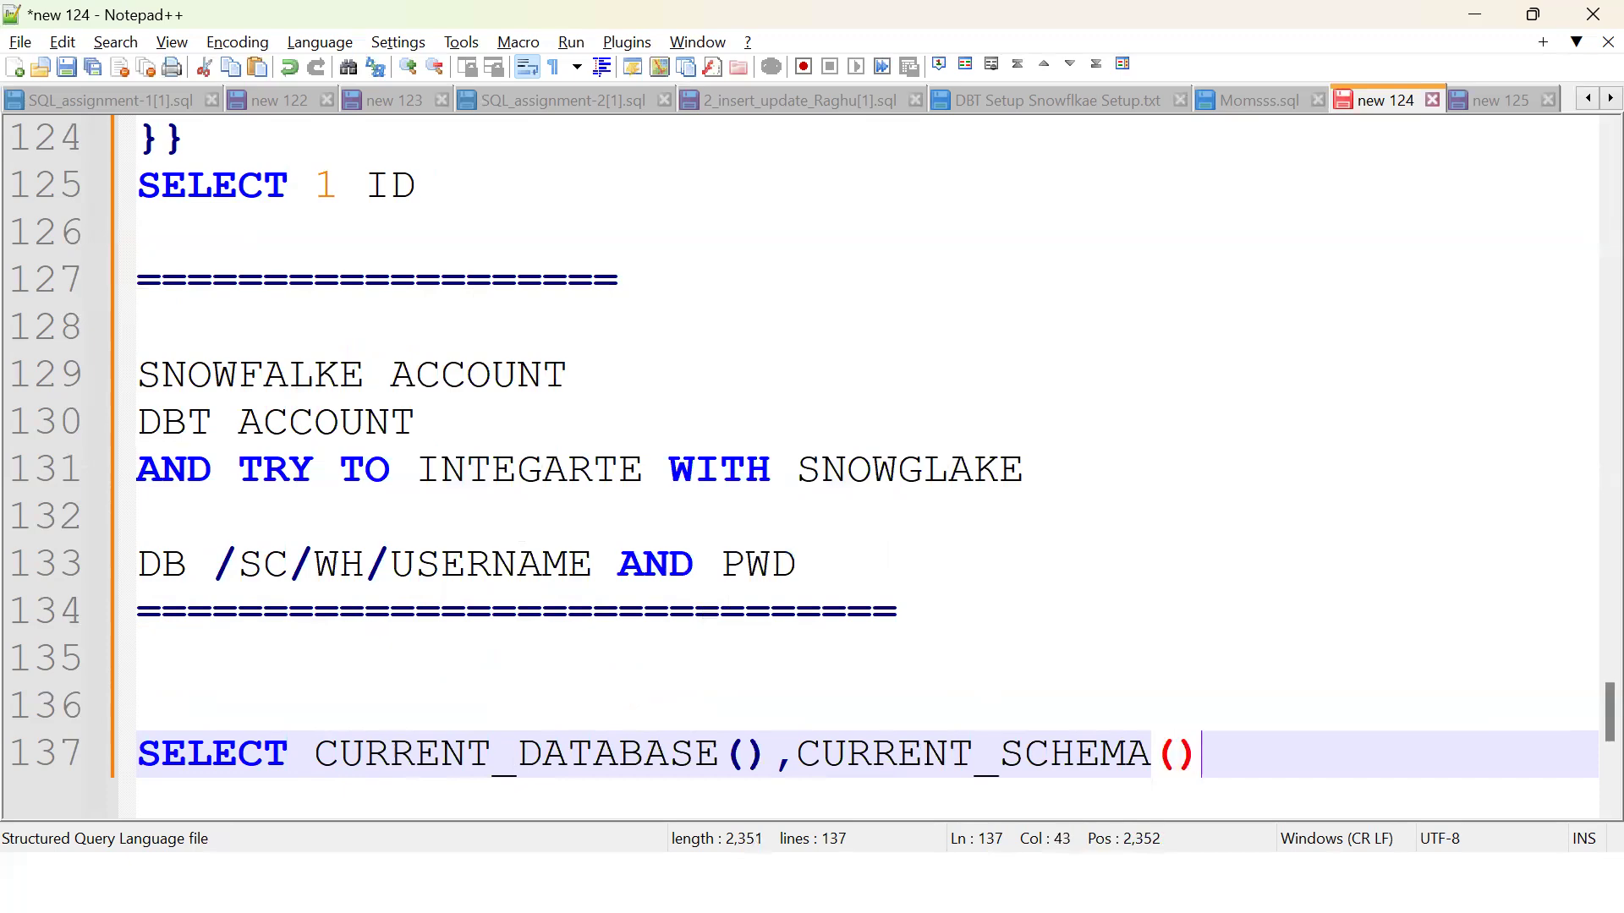
key(Return)
key(Return)
Step: Close the run history in dbt Cloud and open dbt_project.yml from the File explorer
key(alt+Tab)
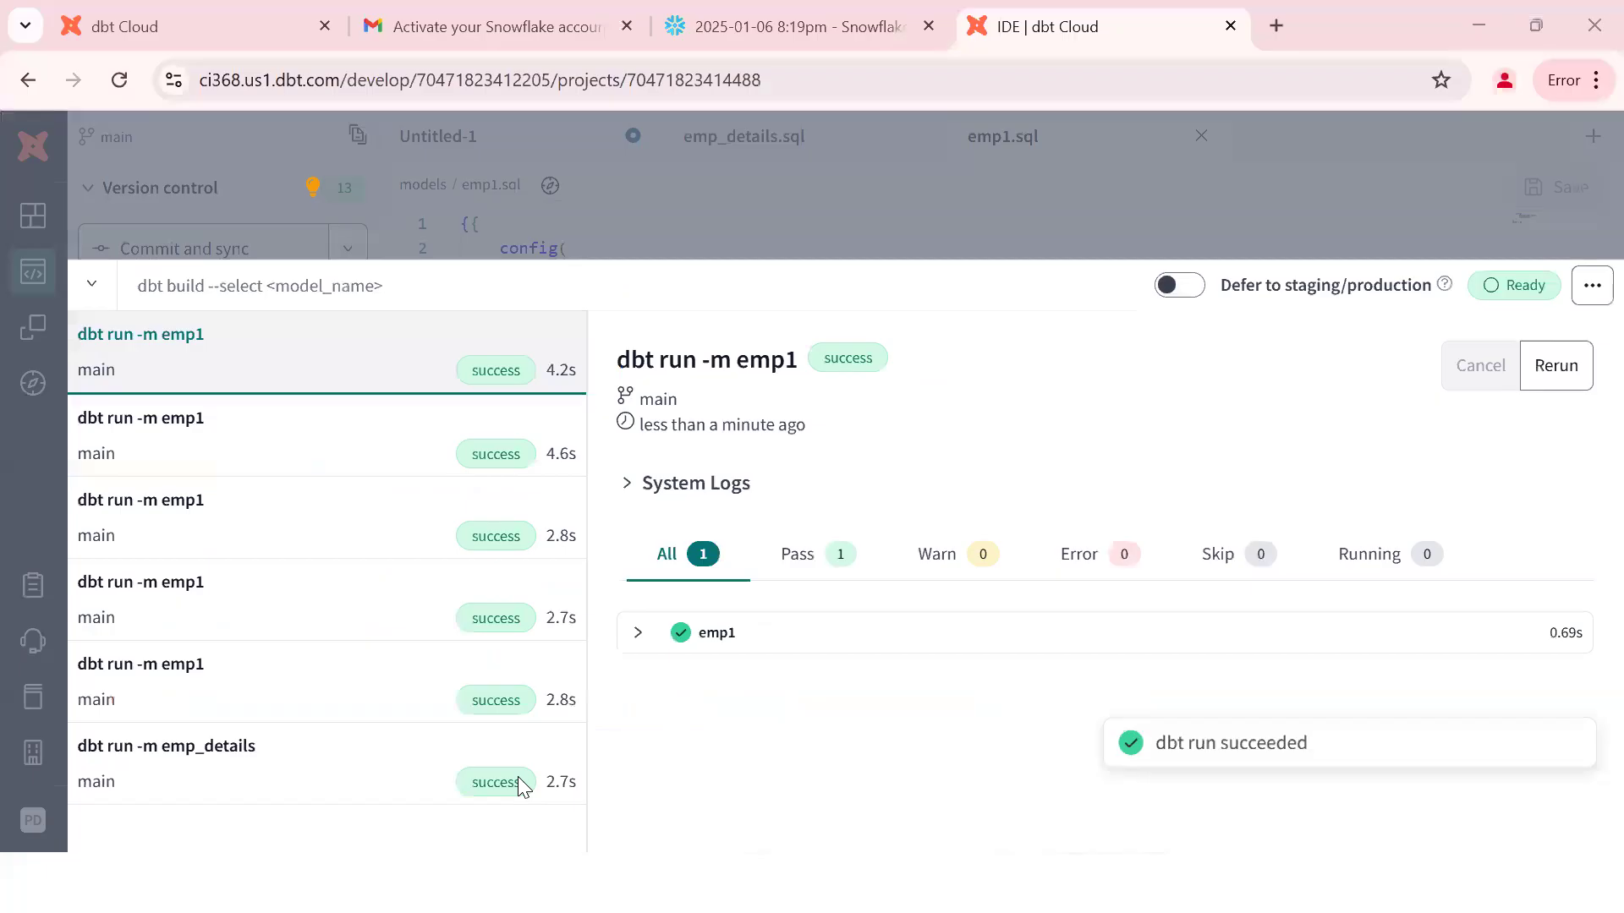
key(Escape)
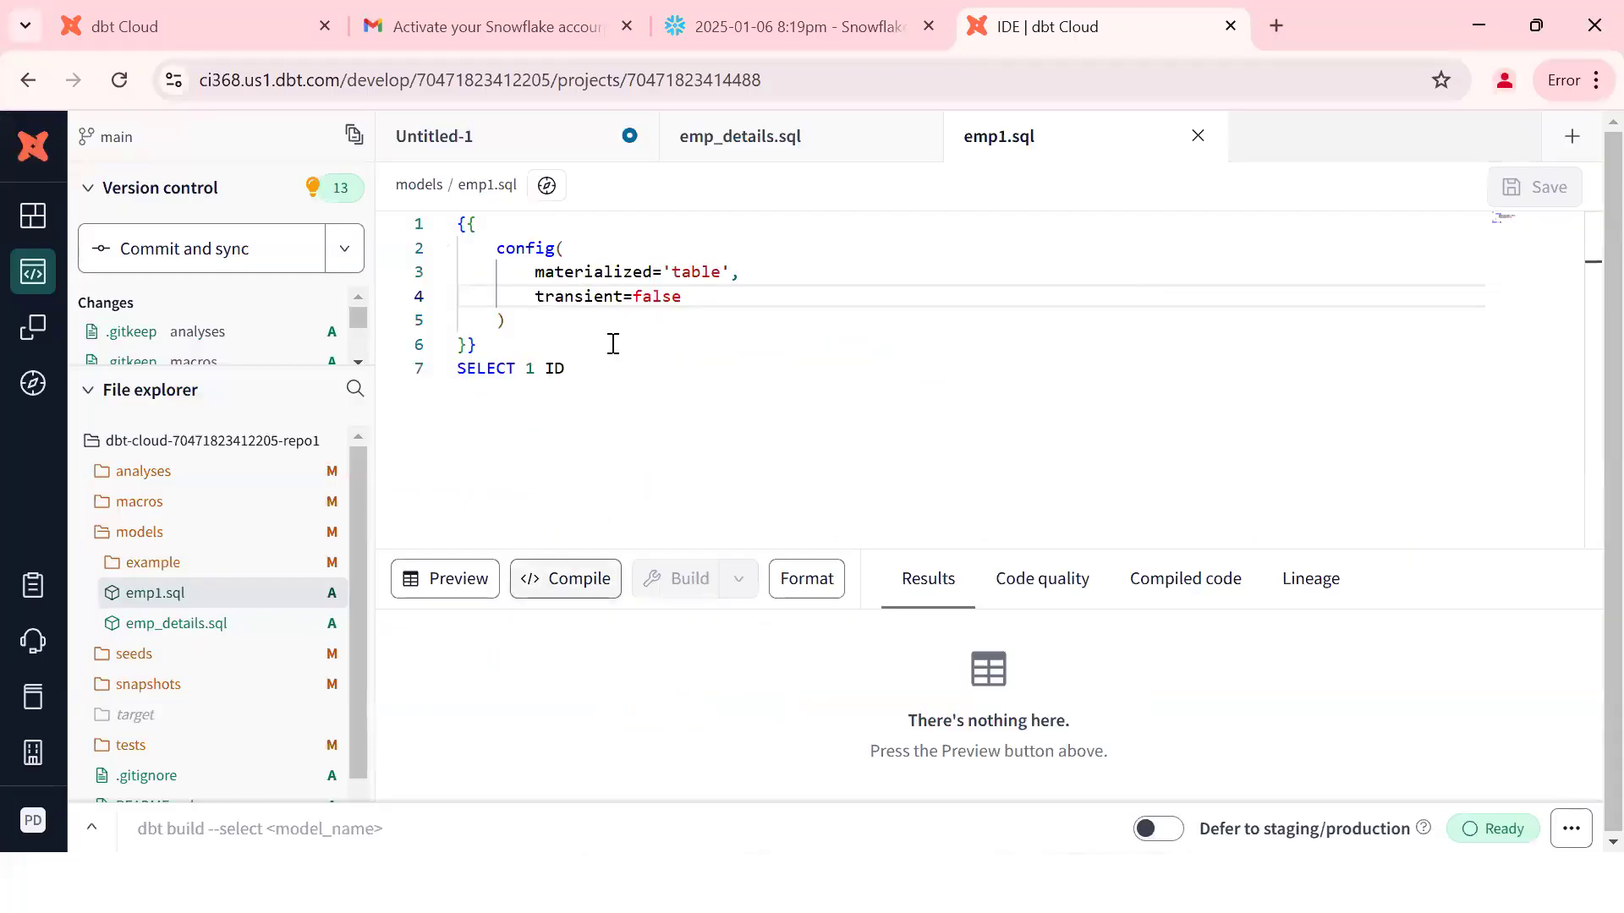
key(ctrl+Return)
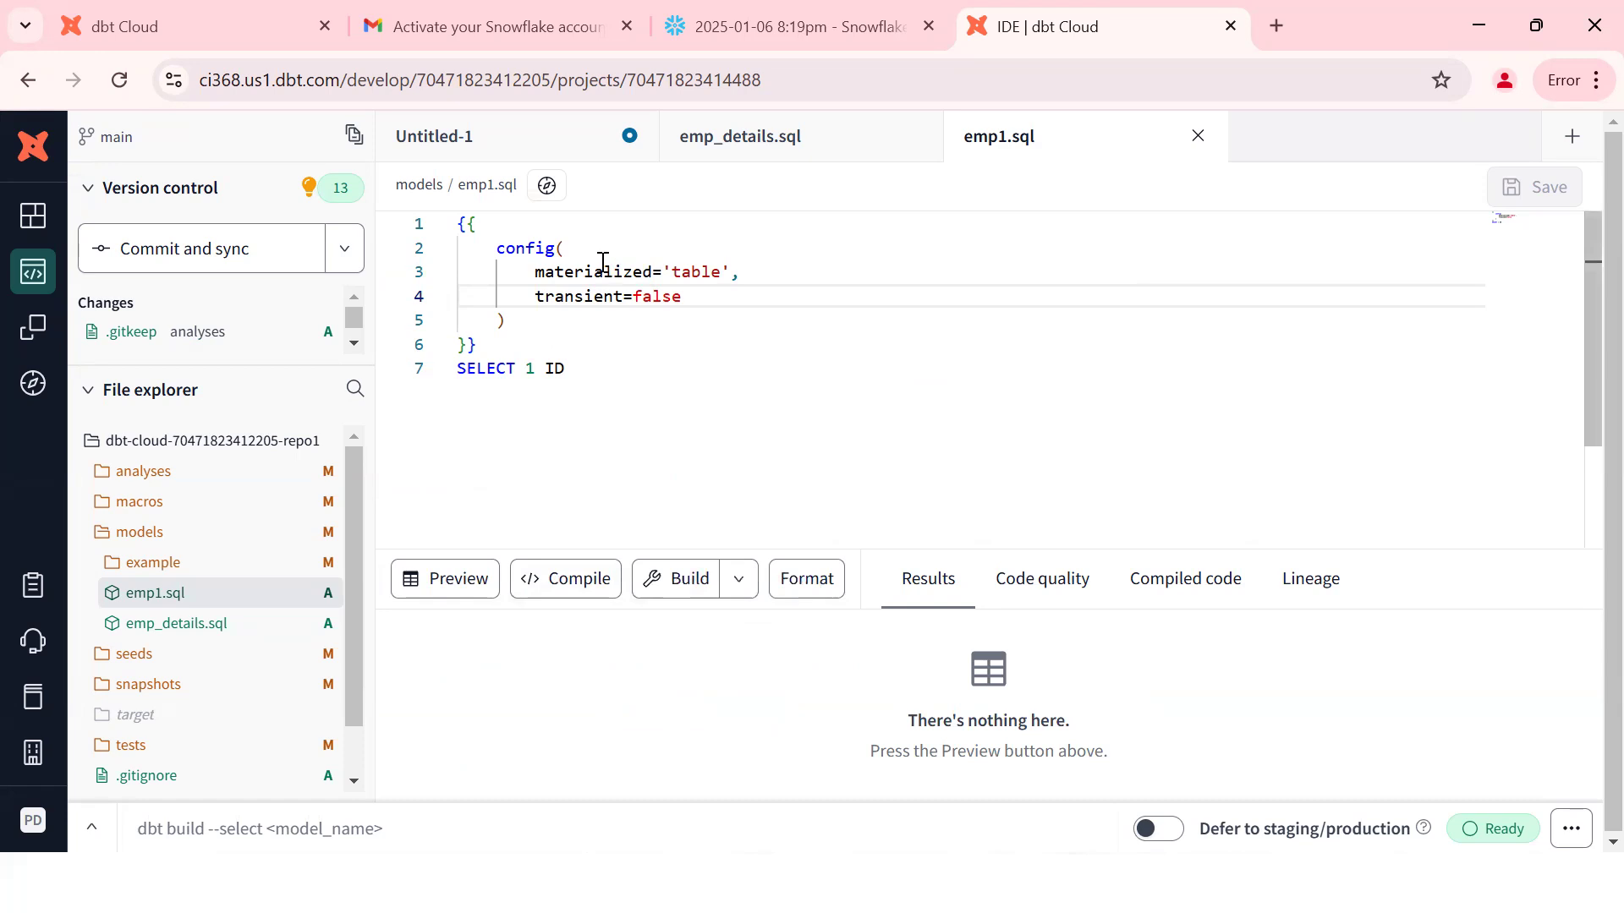
scroll(211, 762, down, 1)
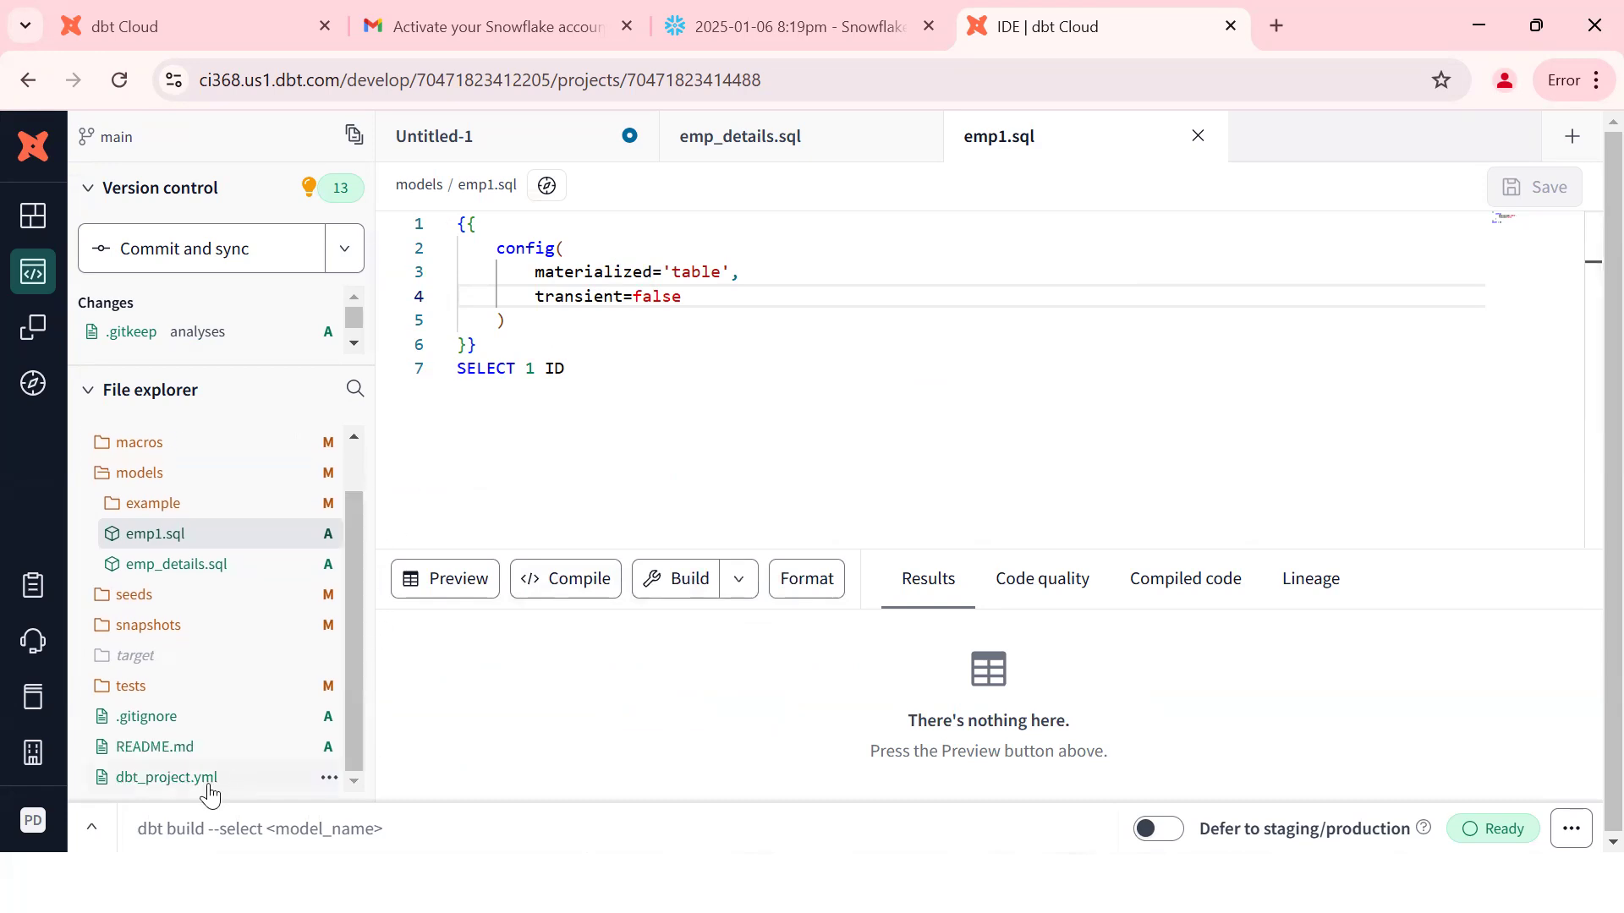
click(167, 777)
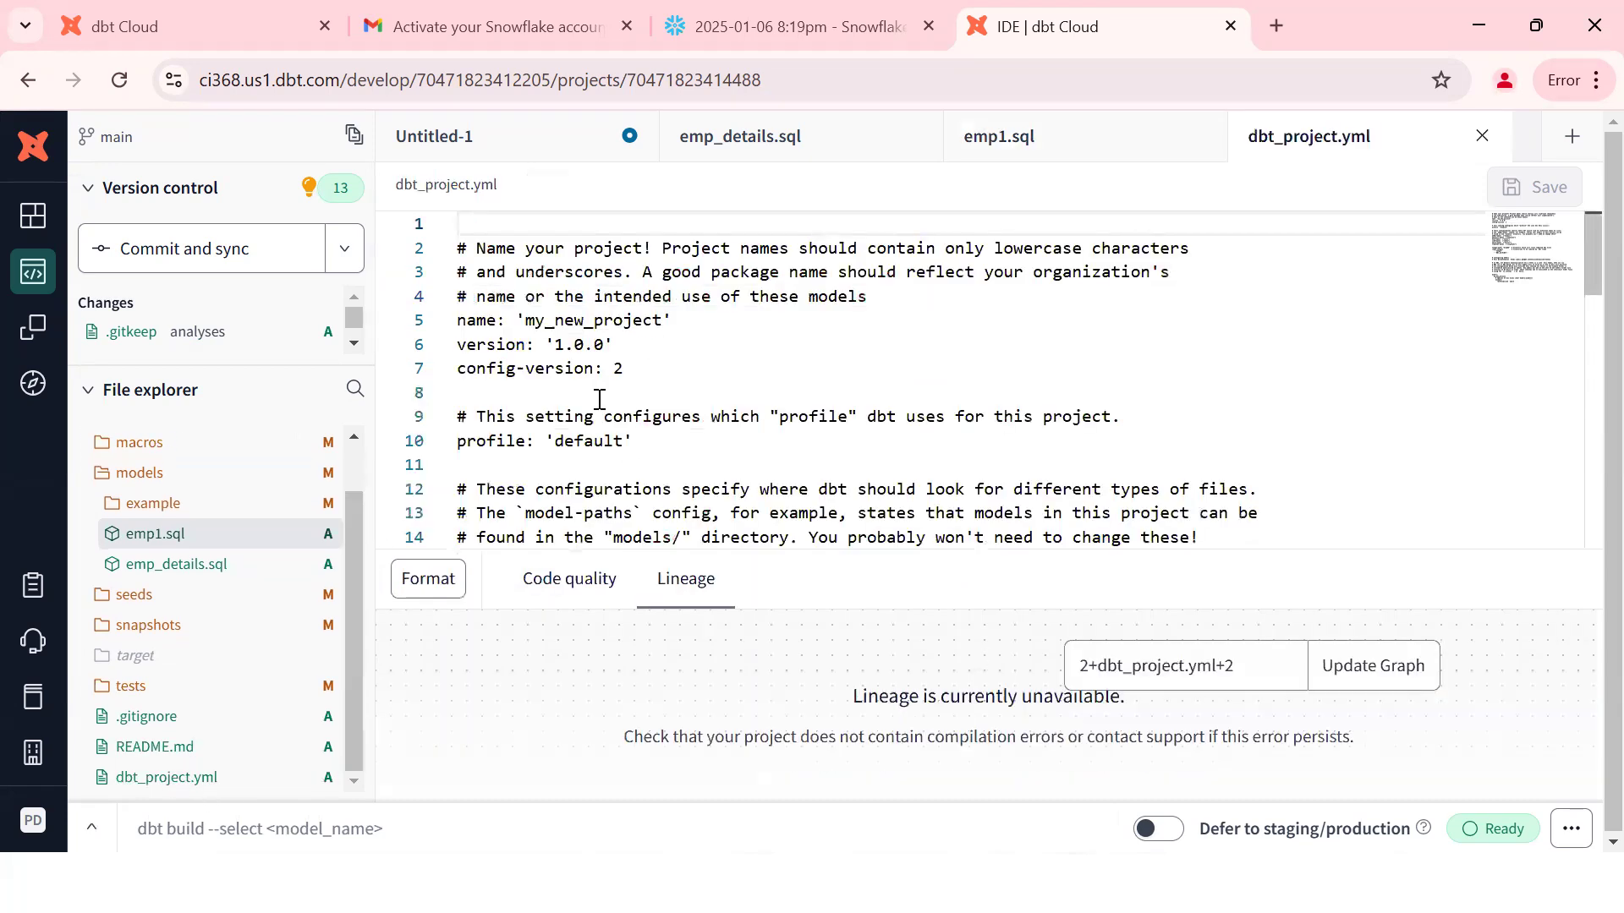
key(alt+Tab)
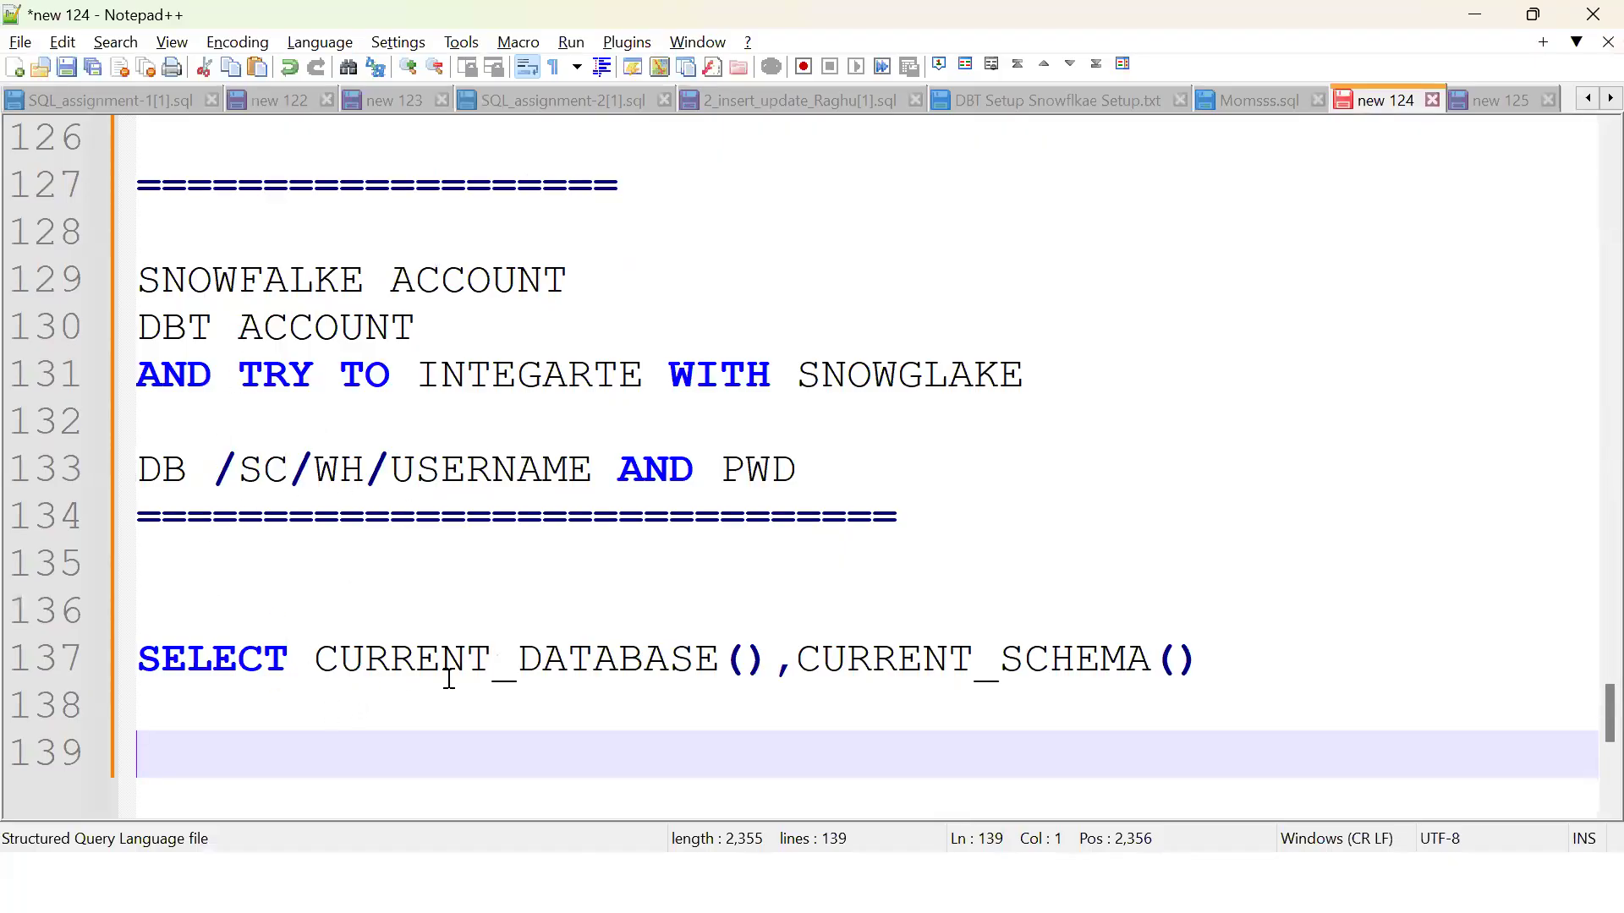
key(alt+Tab)
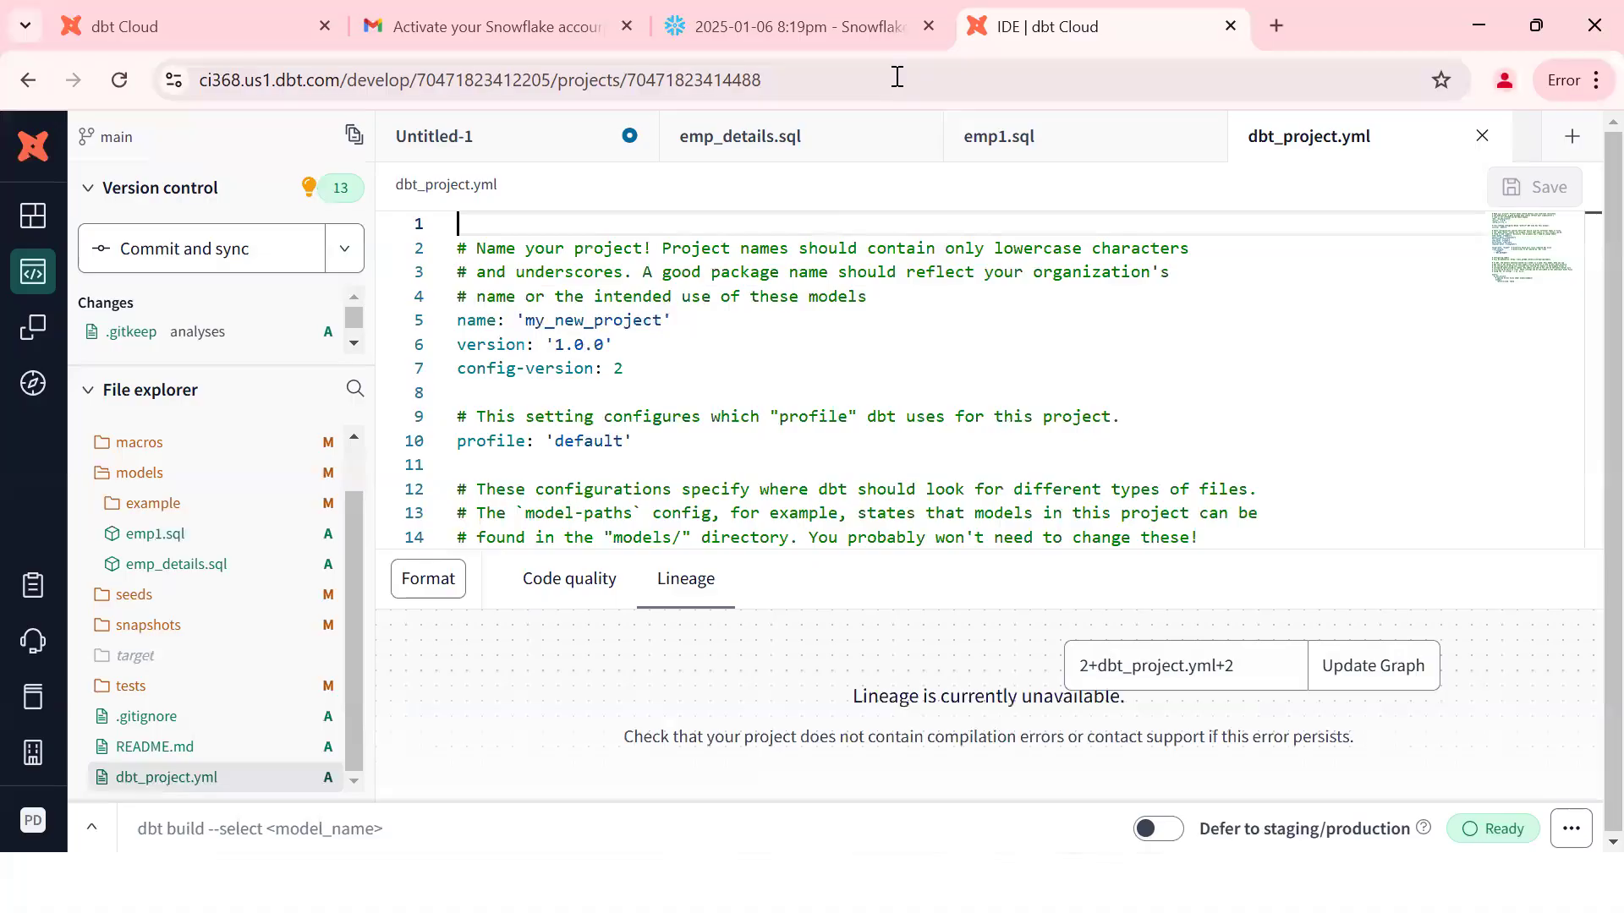